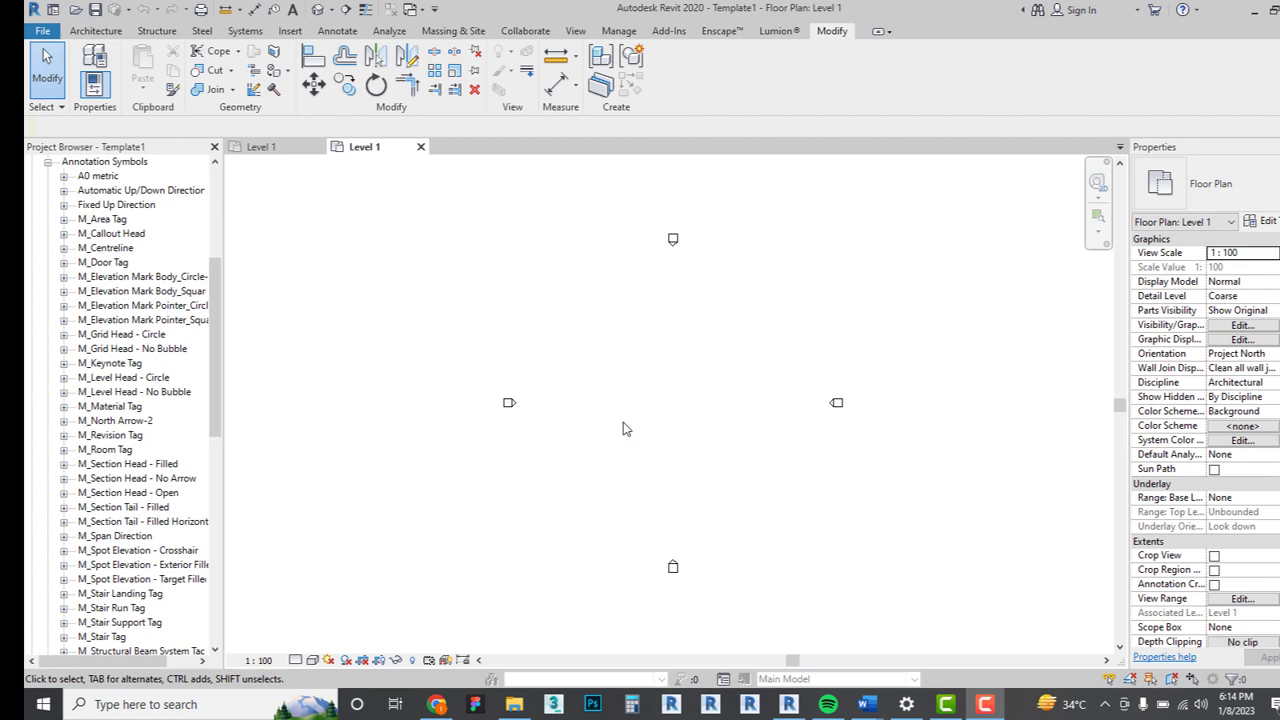
Scroll the Project Browser to the top, showing Families > Annotation Symbols for Template1.
scroll(624, 428, up, 2)
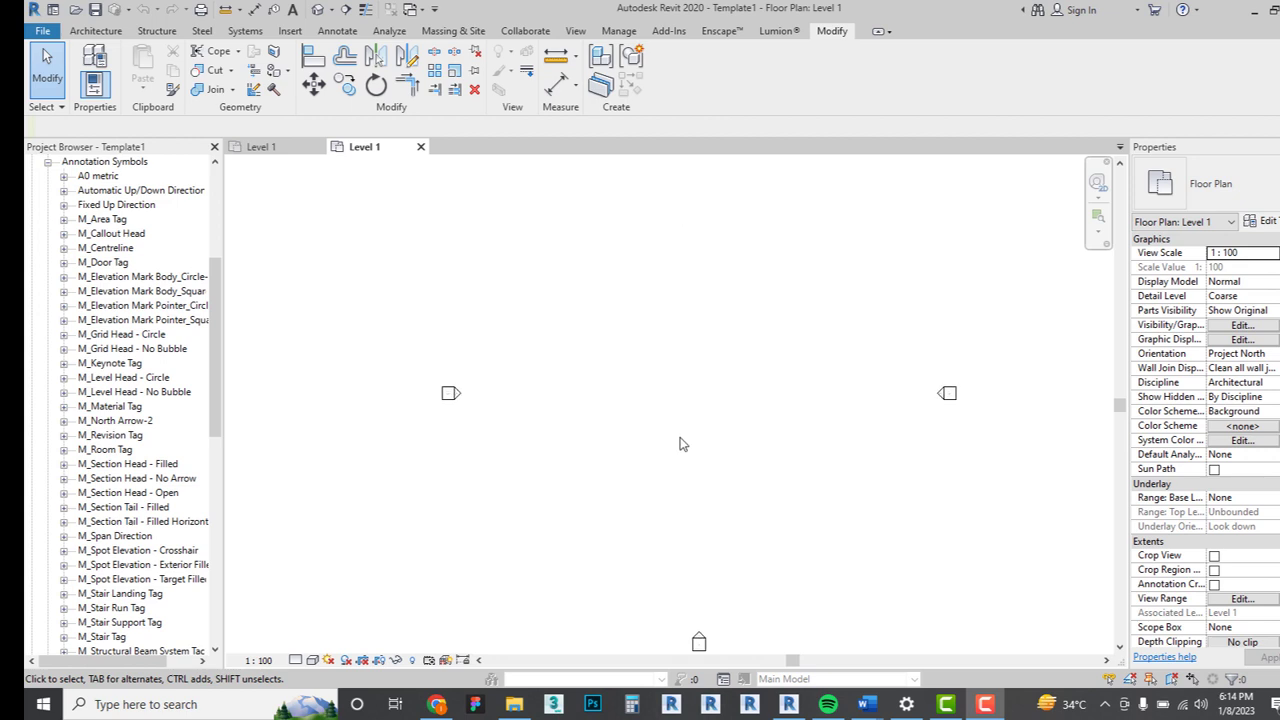
scroll(680, 444, down, 2)
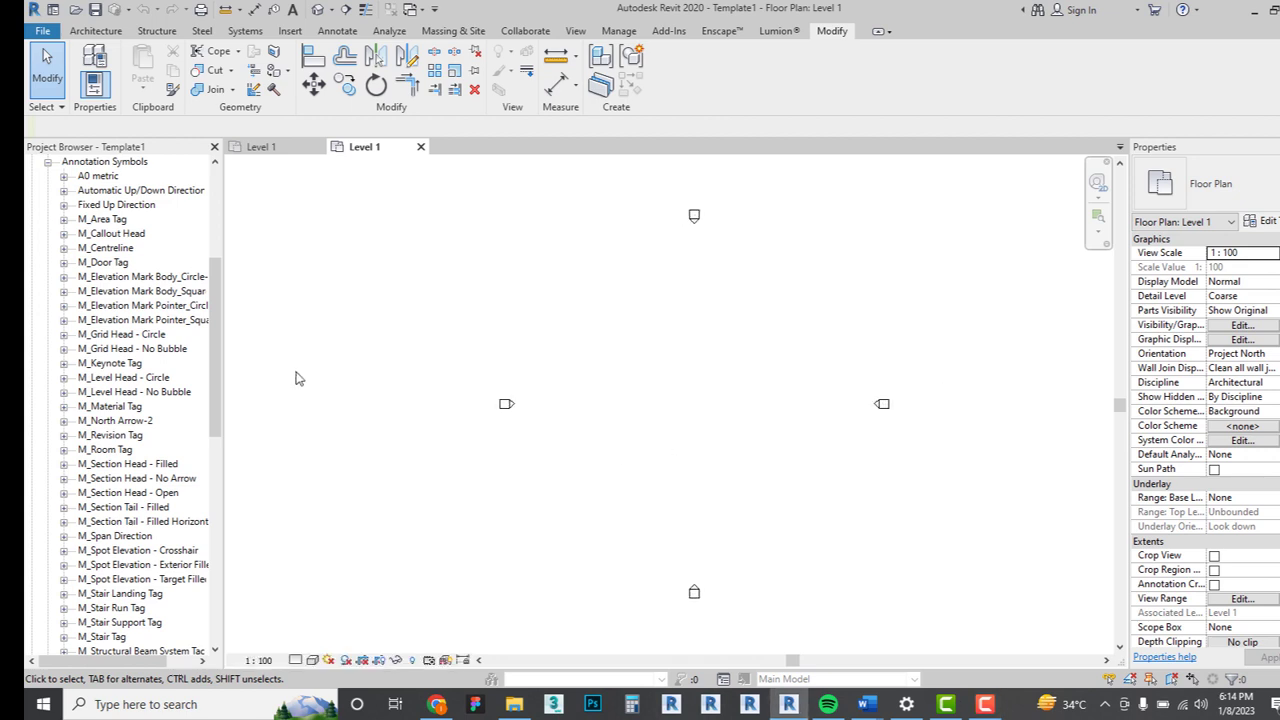
drag(219, 338, 226, 236)
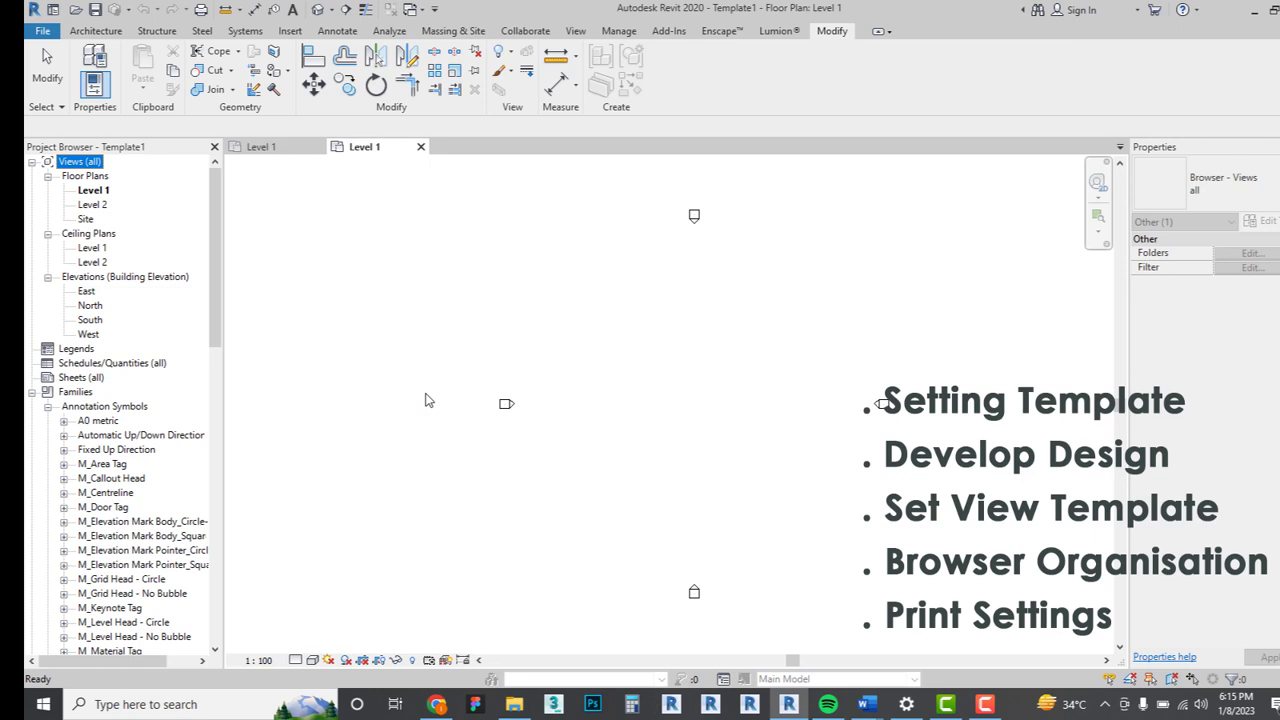
Open Browser Organization from the Views list and close it unchanged.
right_click(90, 165)
click(150, 166)
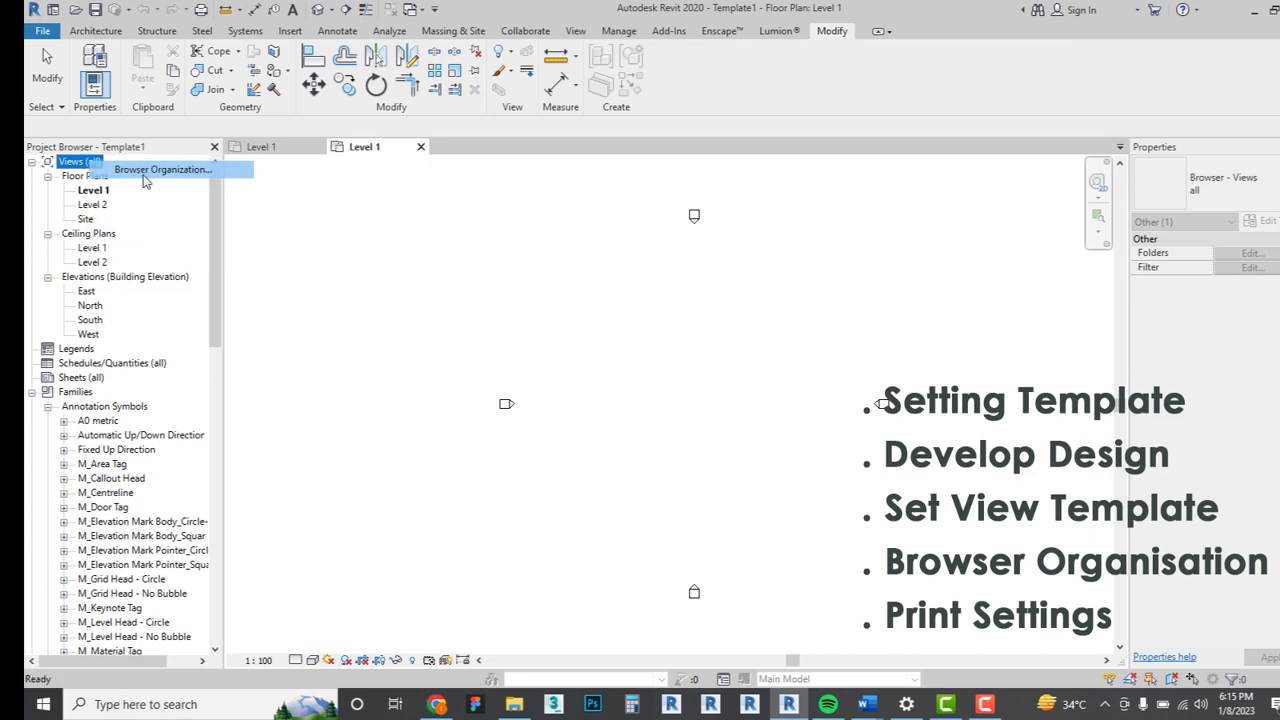
click(826, 212)
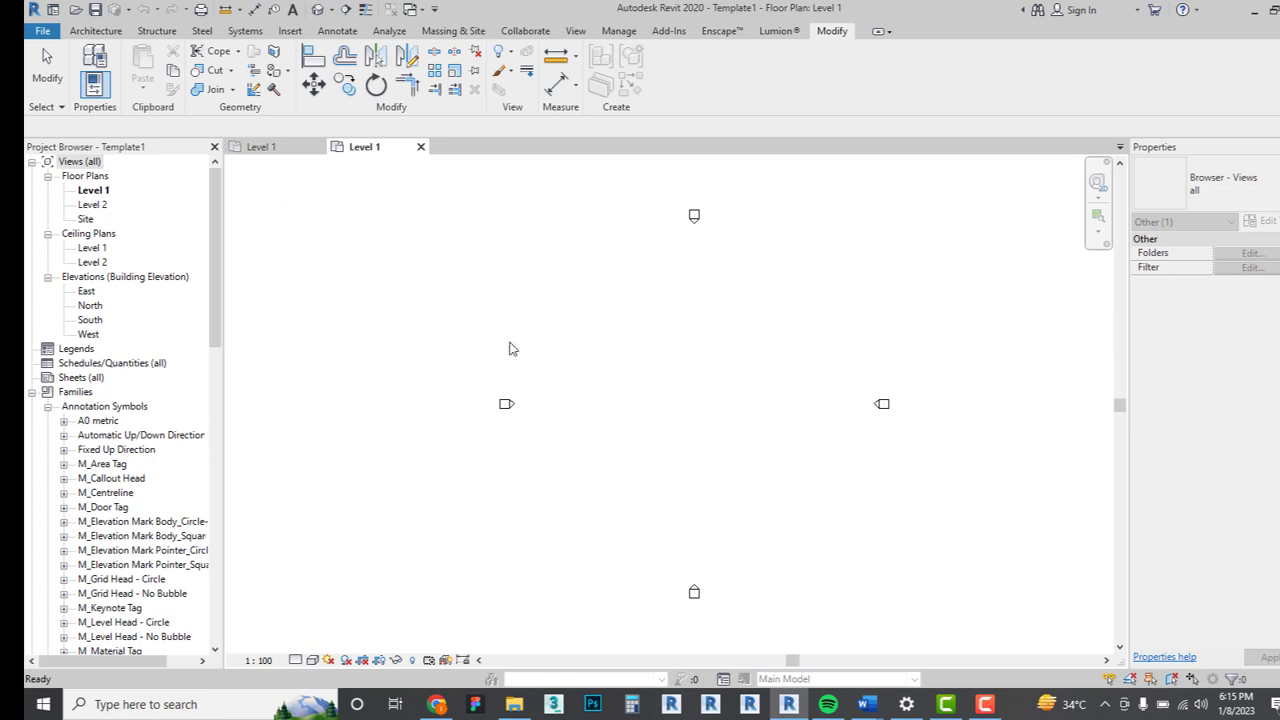
click(651, 369)
scroll(663, 400, down, 1)
scroll(649, 440, up, 2)
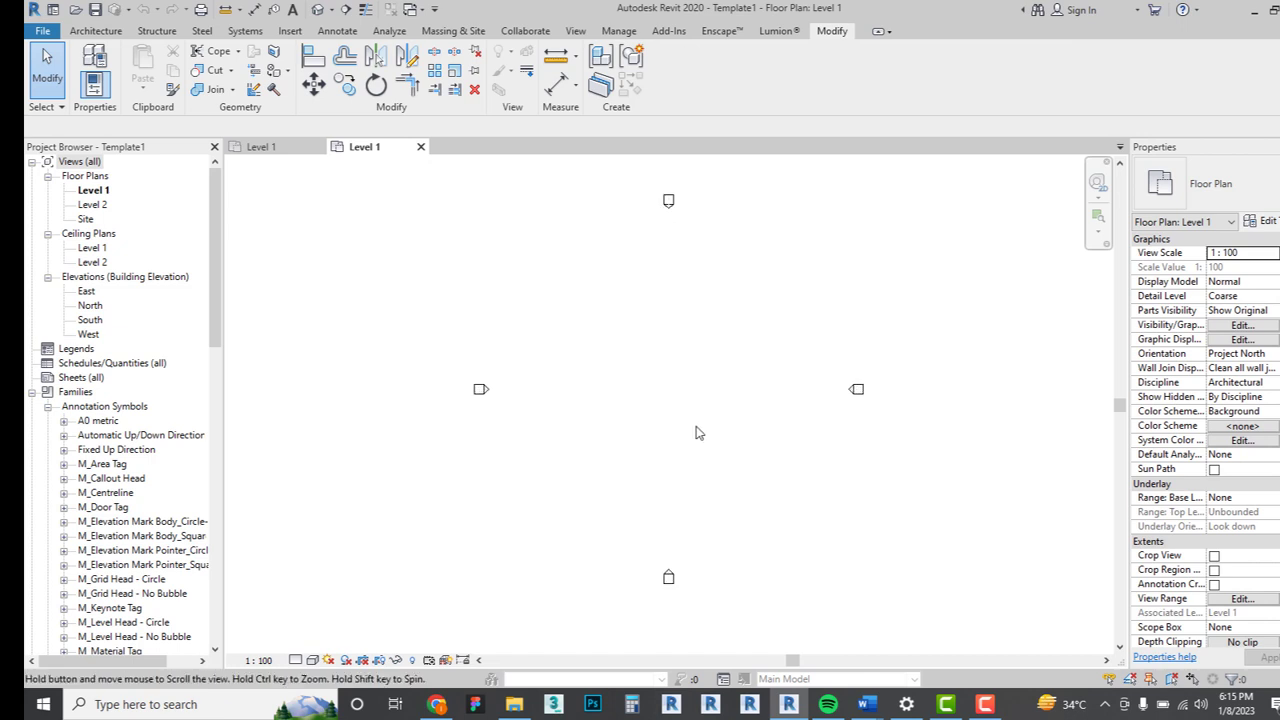
Pan and zoom the Level 1 plan to recentre the elevation markers.
middle_drag(694, 434, 709, 460)
scroll(735, 462, up, 1)
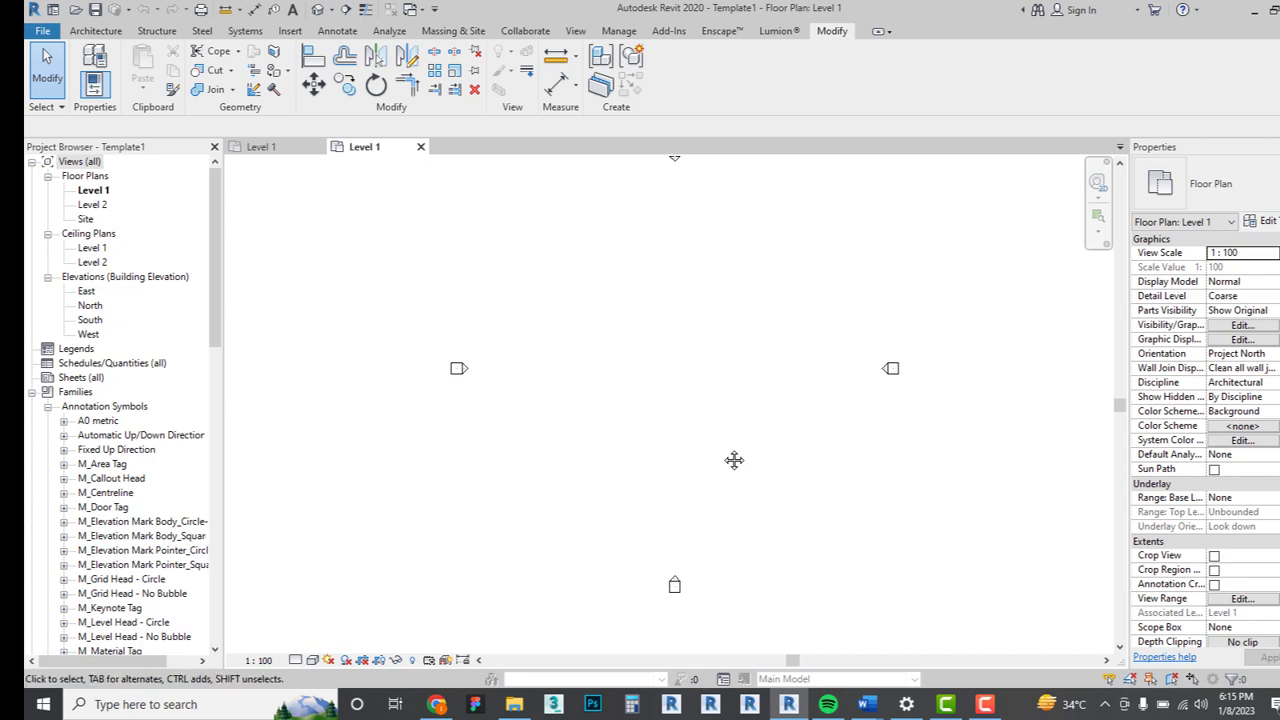
mouse_move(726, 411)
middle_down()
mouse_move(723, 441)
mouse_move(655, 374)
middle_up()
scroll(607, 390, down, 2)
middle_drag(664, 312, 680, 337)
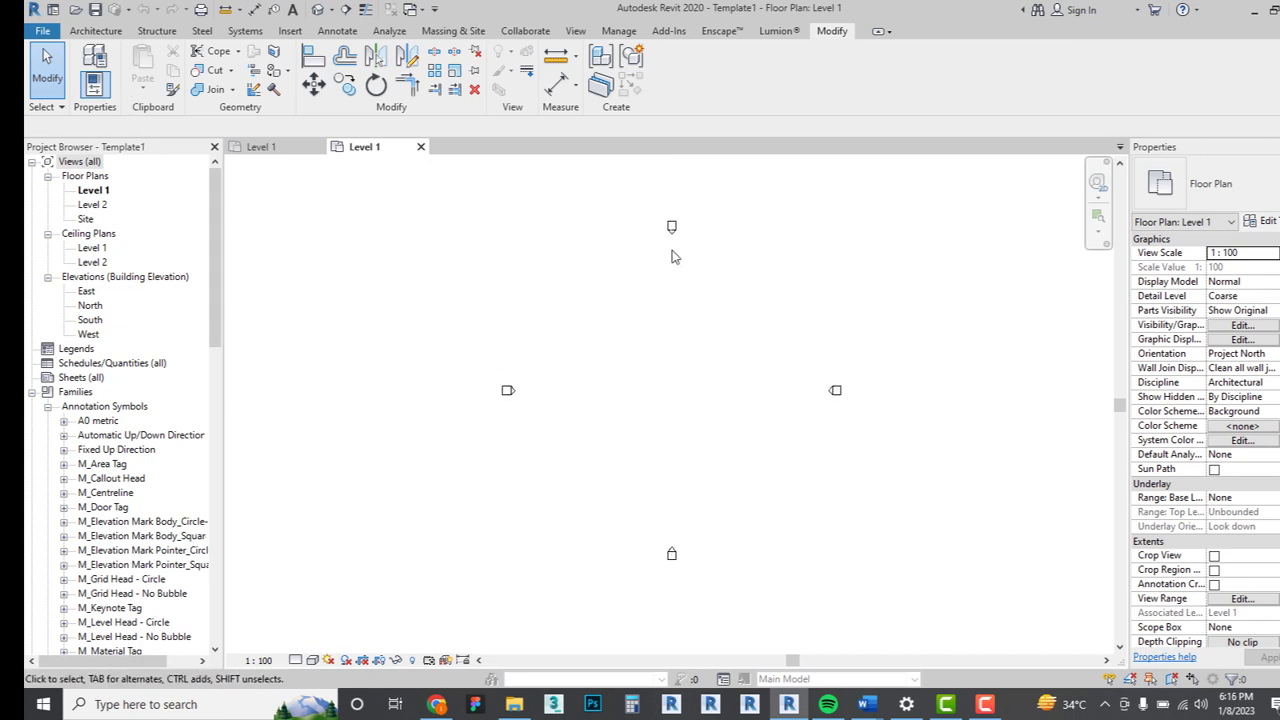
scroll(677, 254, up, 1)
middle_drag(700, 407, 731, 380)
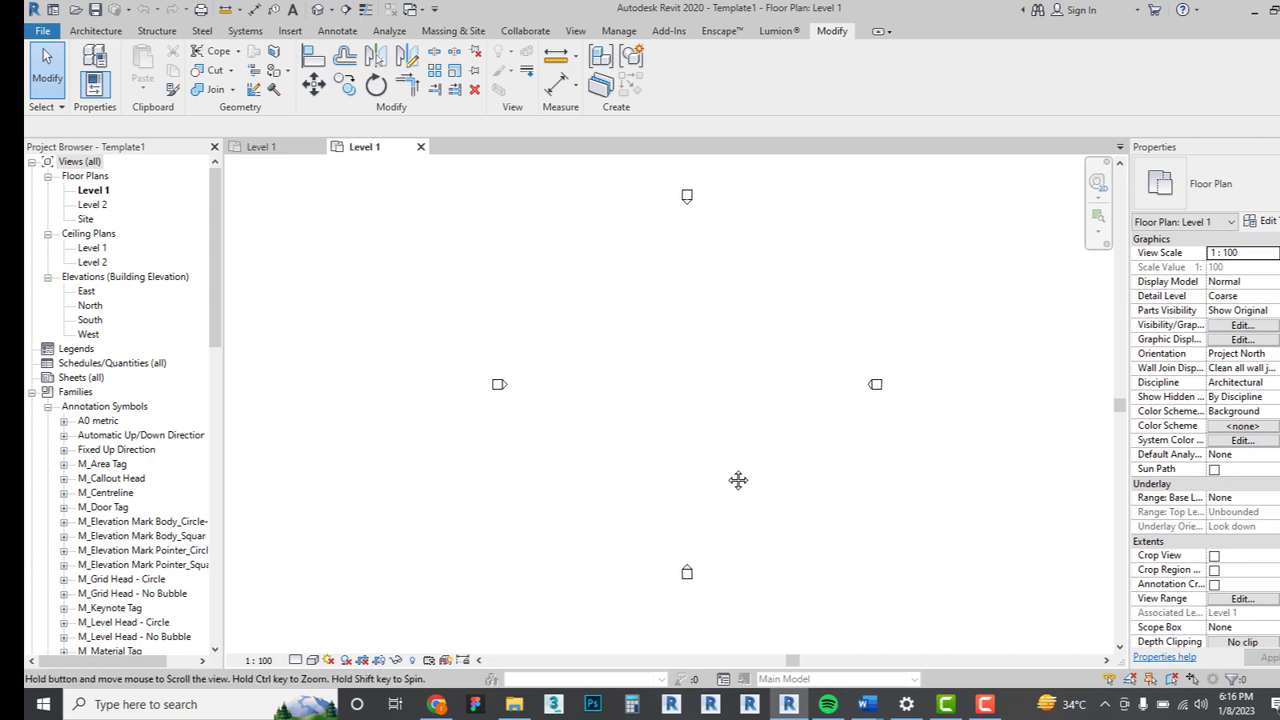
middle_drag(737, 480, 717, 480)
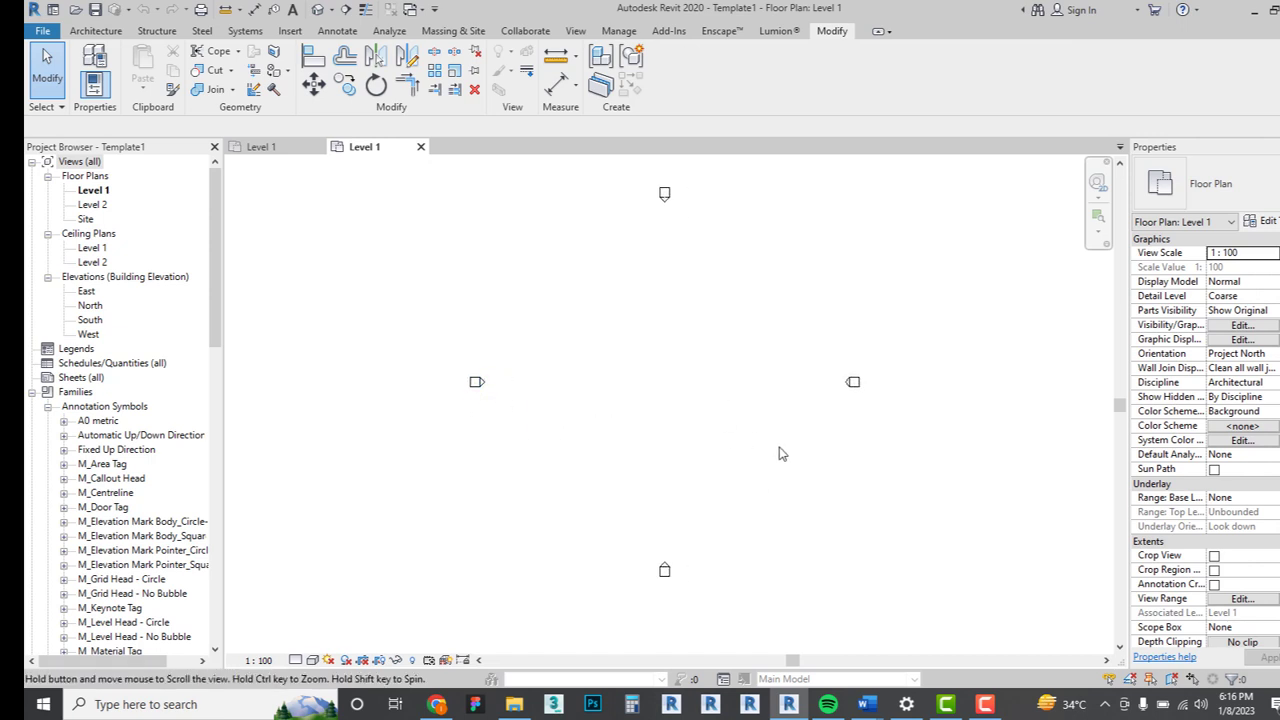
middle_drag(780, 449, 789, 471)
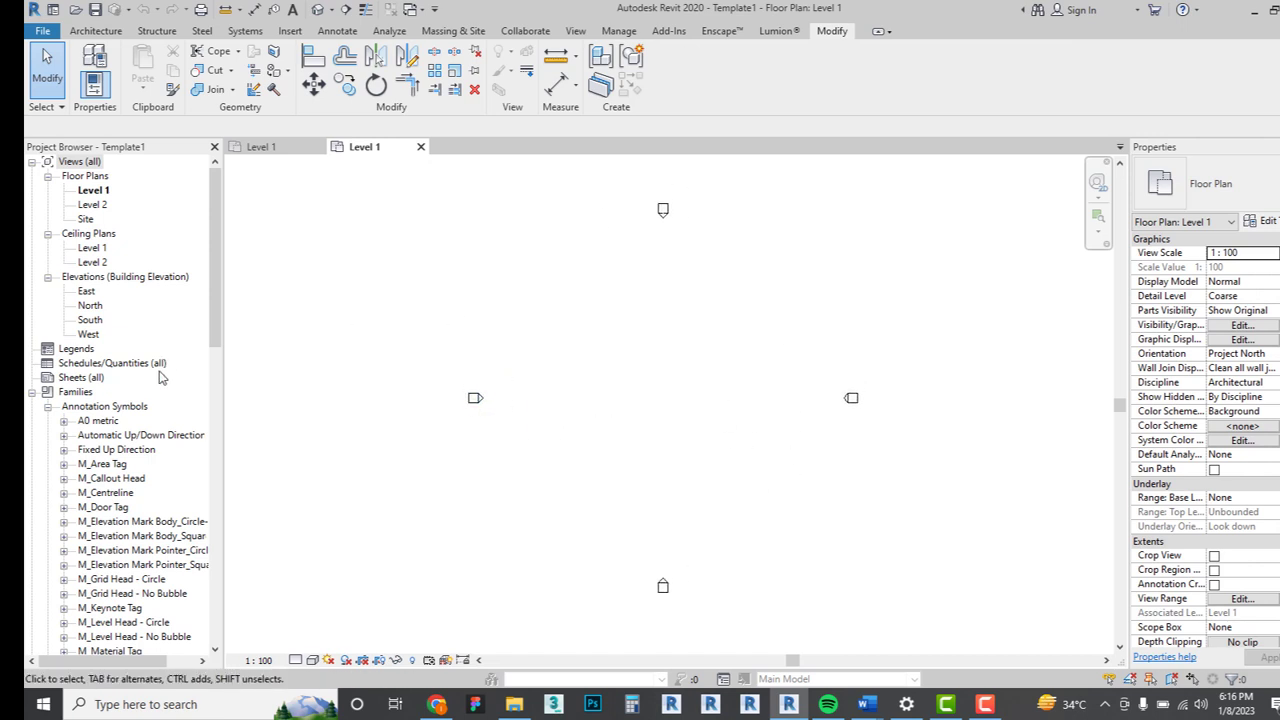
Collapse the Families branch and pan the plan to the South elevation marker.
click(32, 392)
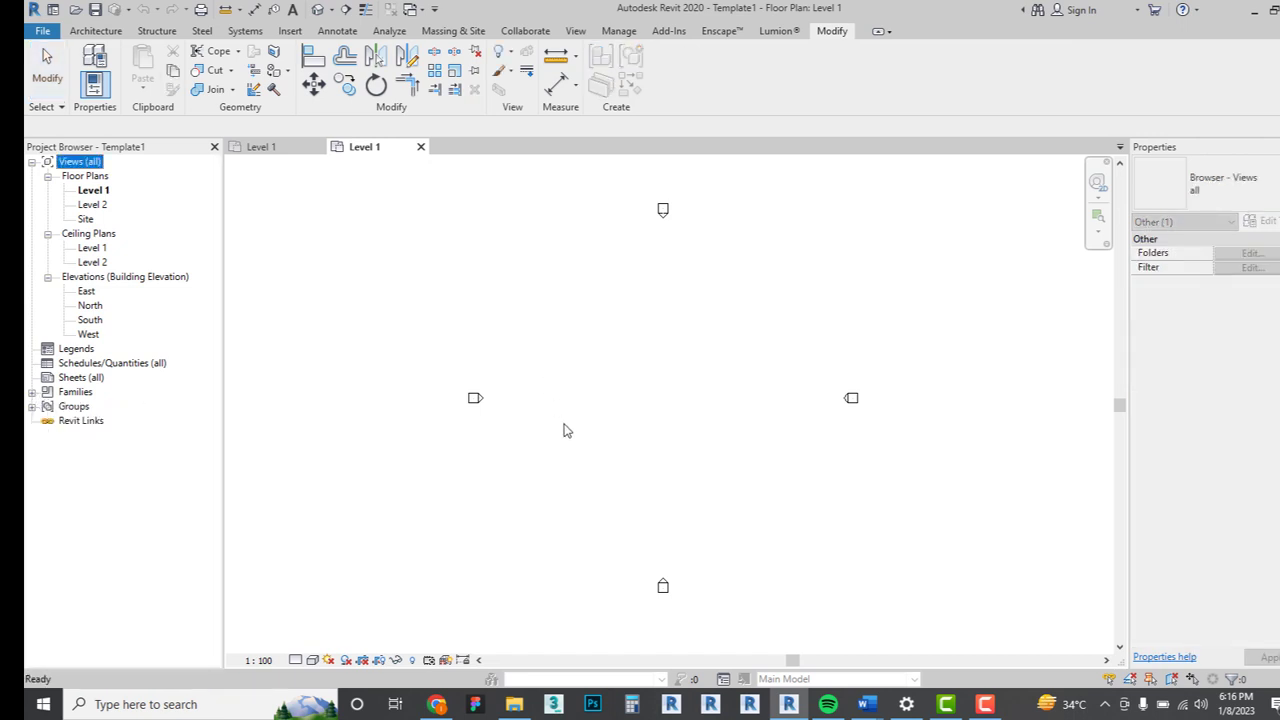
click(741, 439)
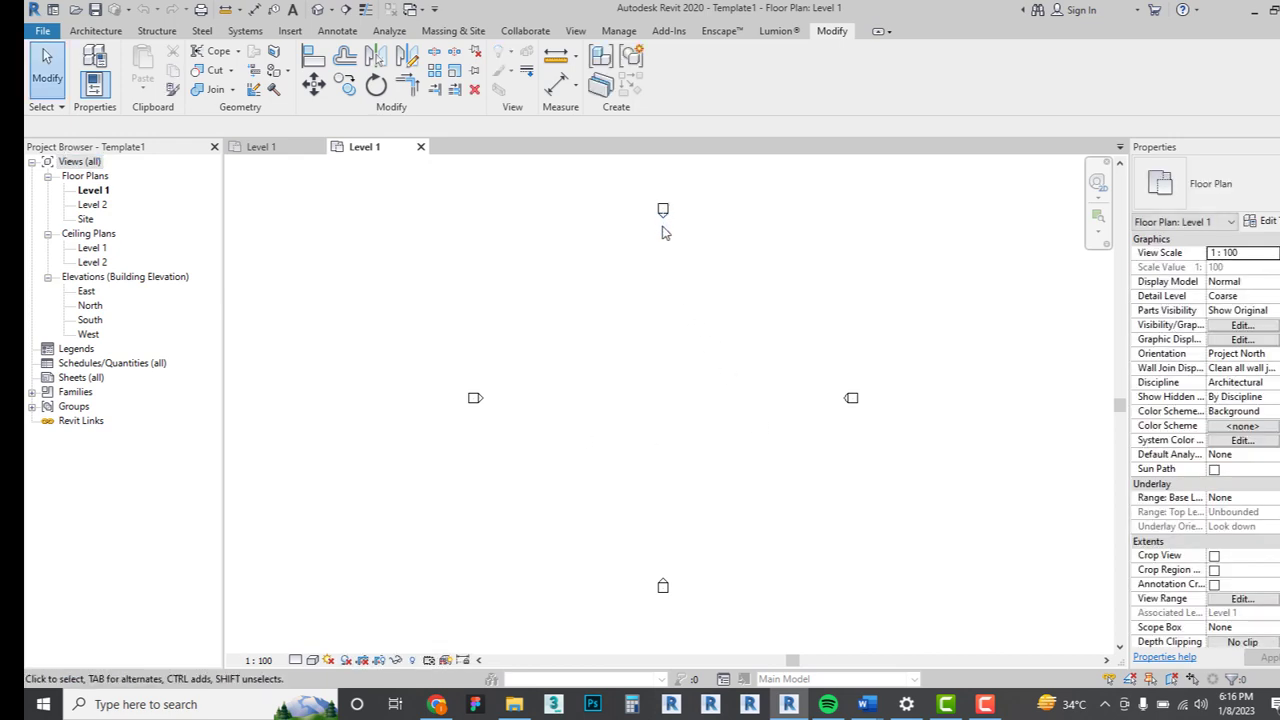
scroll(665, 218, up, 2)
scroll(665, 218, up, 2)
scroll(710, 295, down, 2)
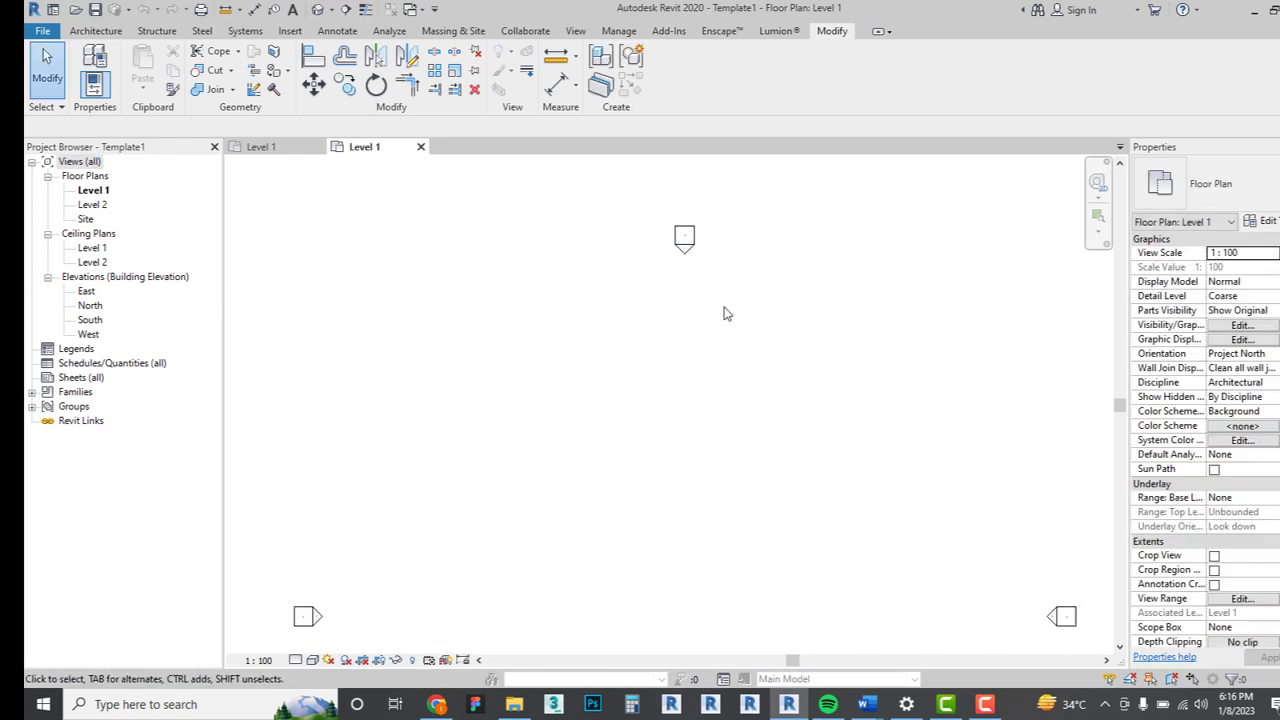
middle_drag(798, 455, 803, 389)
middle_drag(940, 517, 912, 470)
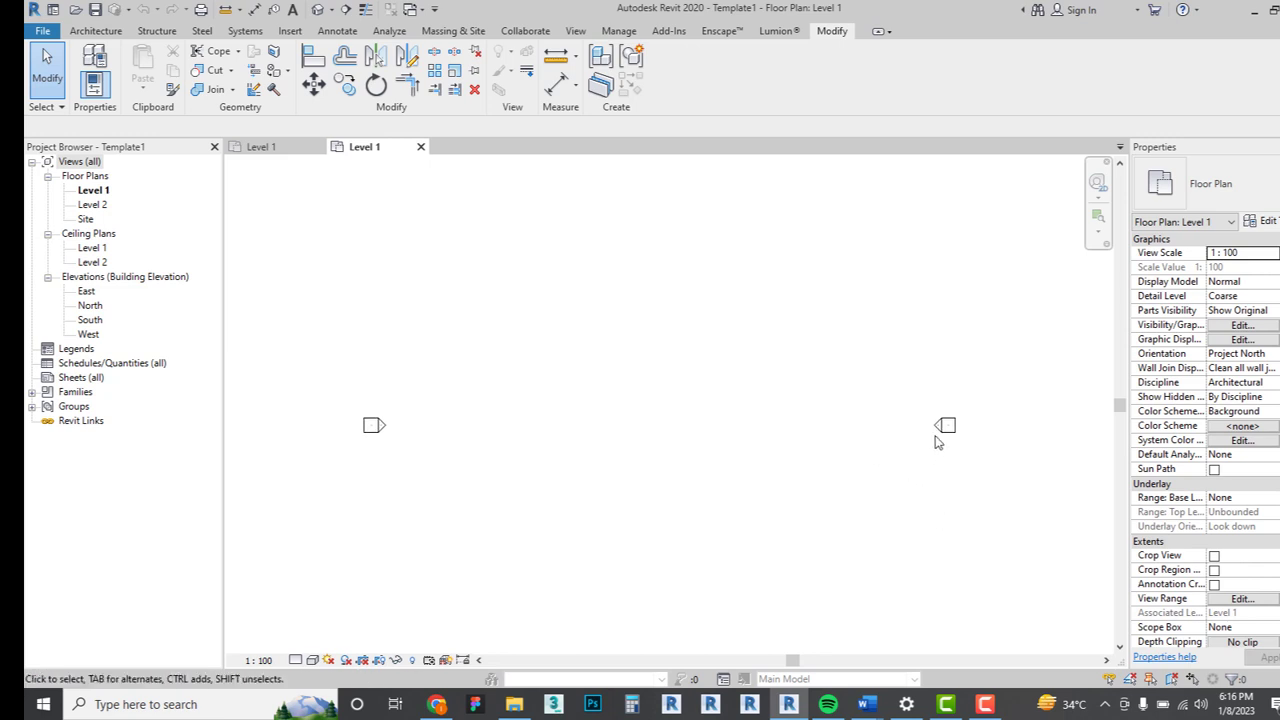
scroll(947, 444, up, 3)
scroll(947, 444, down, 3)
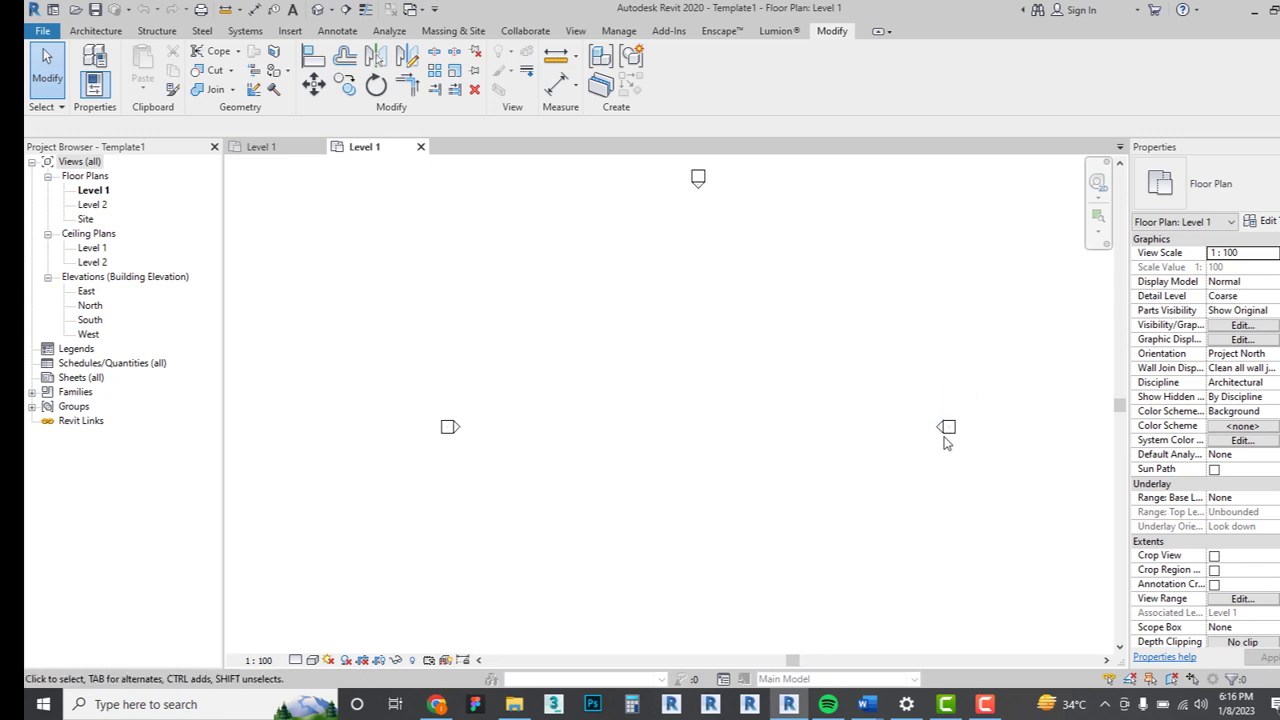
middle_drag(837, 412, 843, 394)
mouse_move(866, 526)
middle_down()
mouse_move(880, 483)
mouse_move(880, 511)
middle_up()
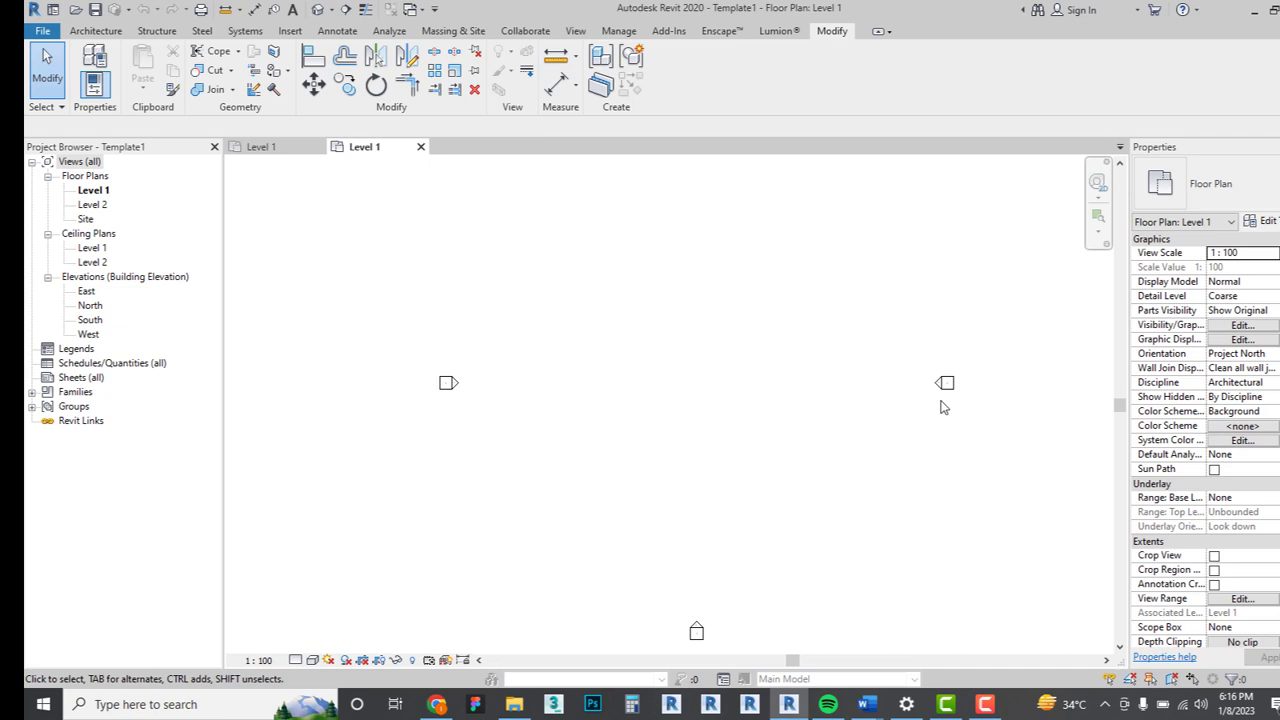
Bring the North marker back into view, then close Template1's Level 1 view.
middle_drag(941, 406, 966, 472)
middle_drag(846, 354, 827, 352)
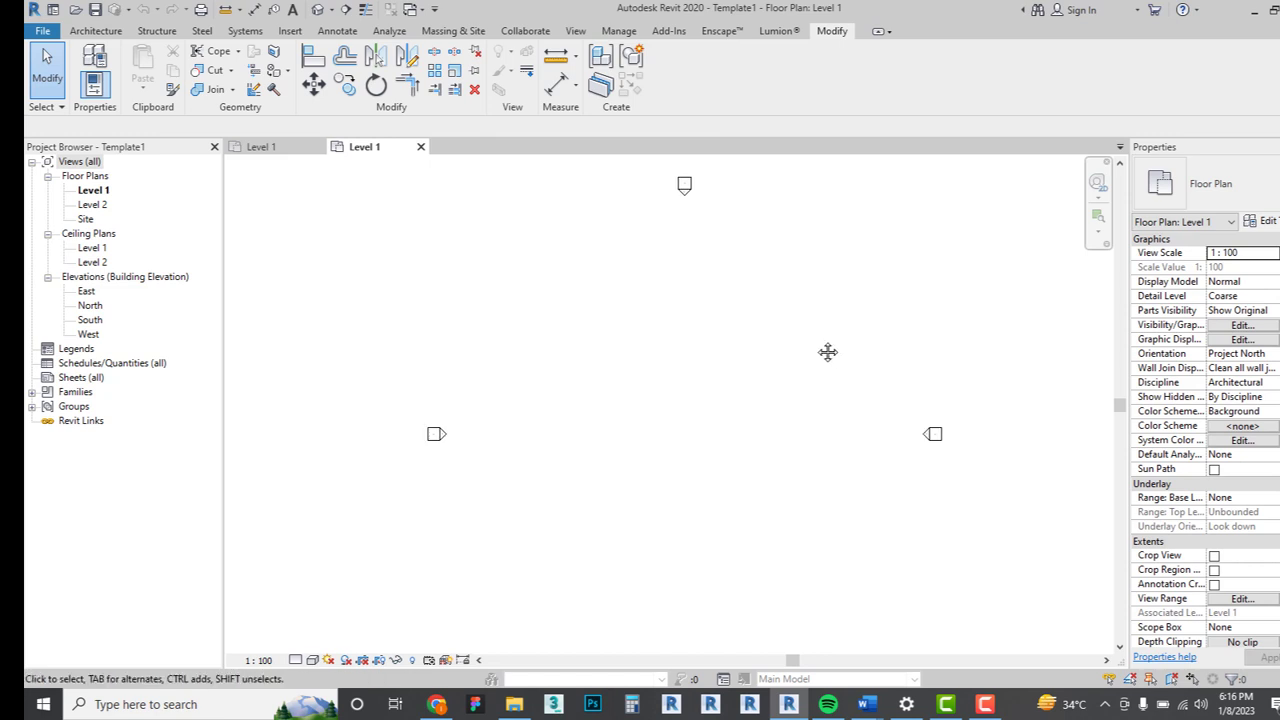
middle_drag(870, 467, 912, 461)
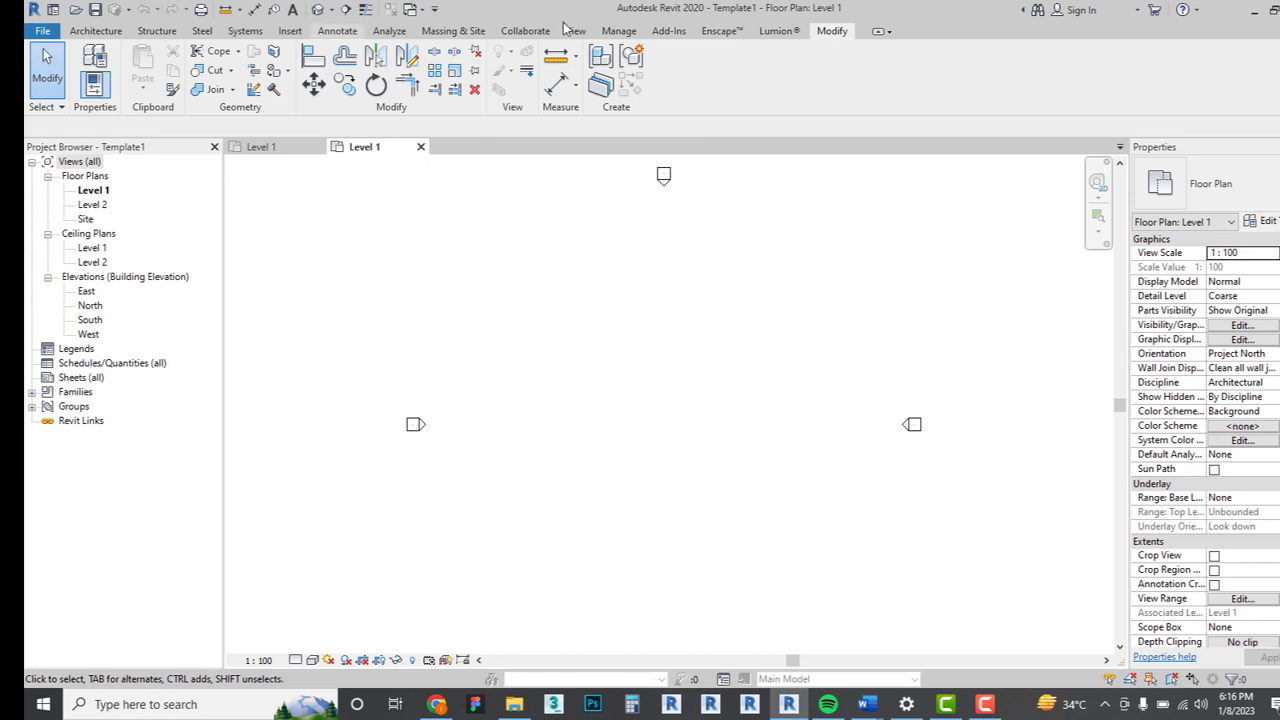
click(420, 146)
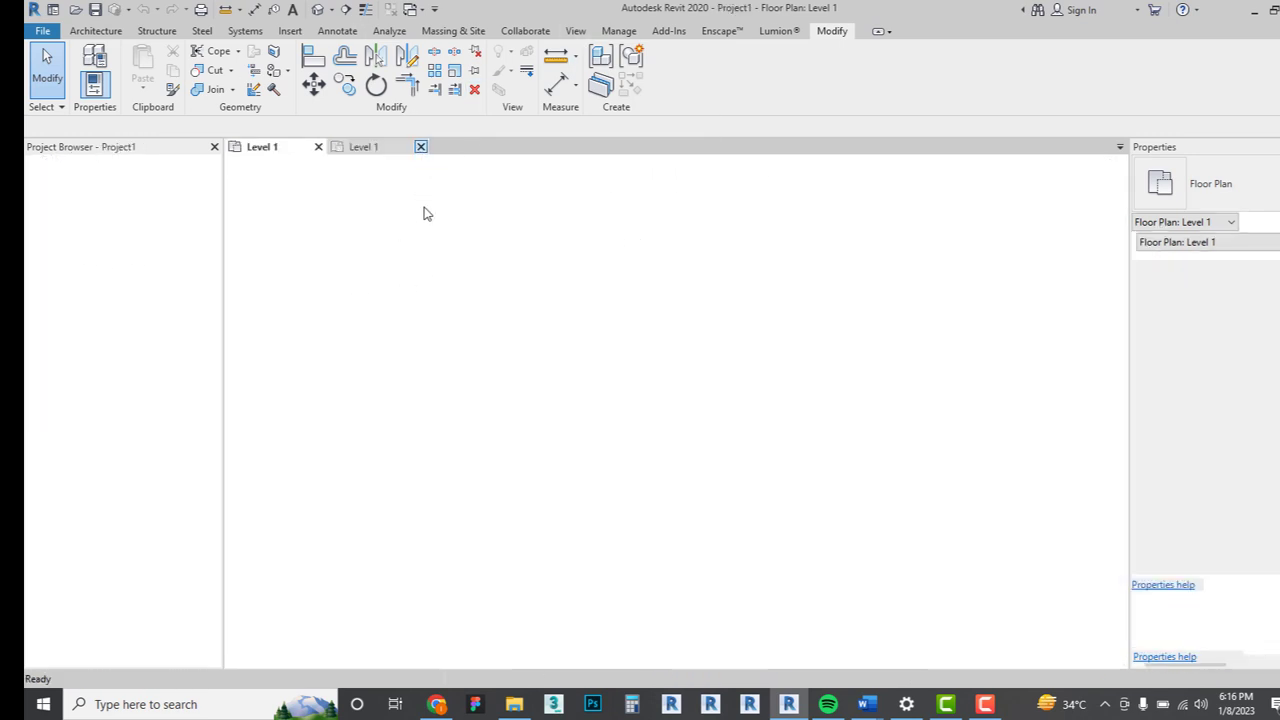
Close the last open view and start a new model from Architectural Template.
click(318, 147)
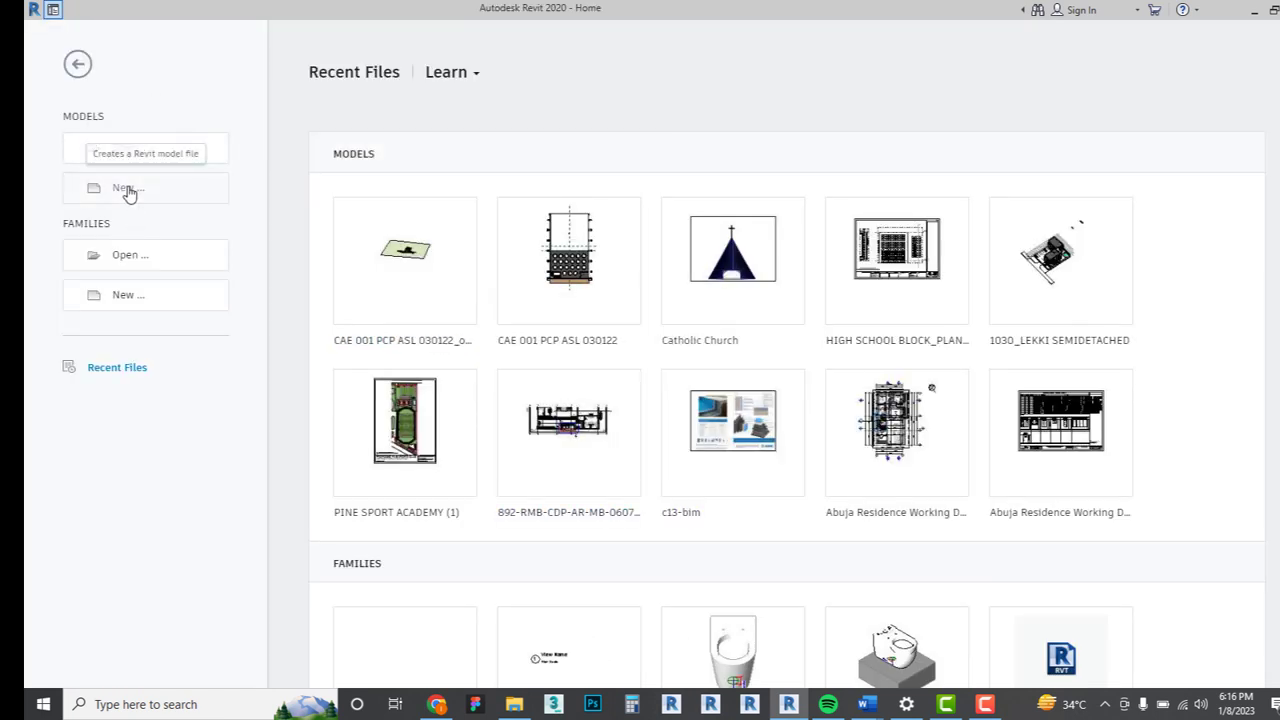
click(126, 189)
click(605, 320)
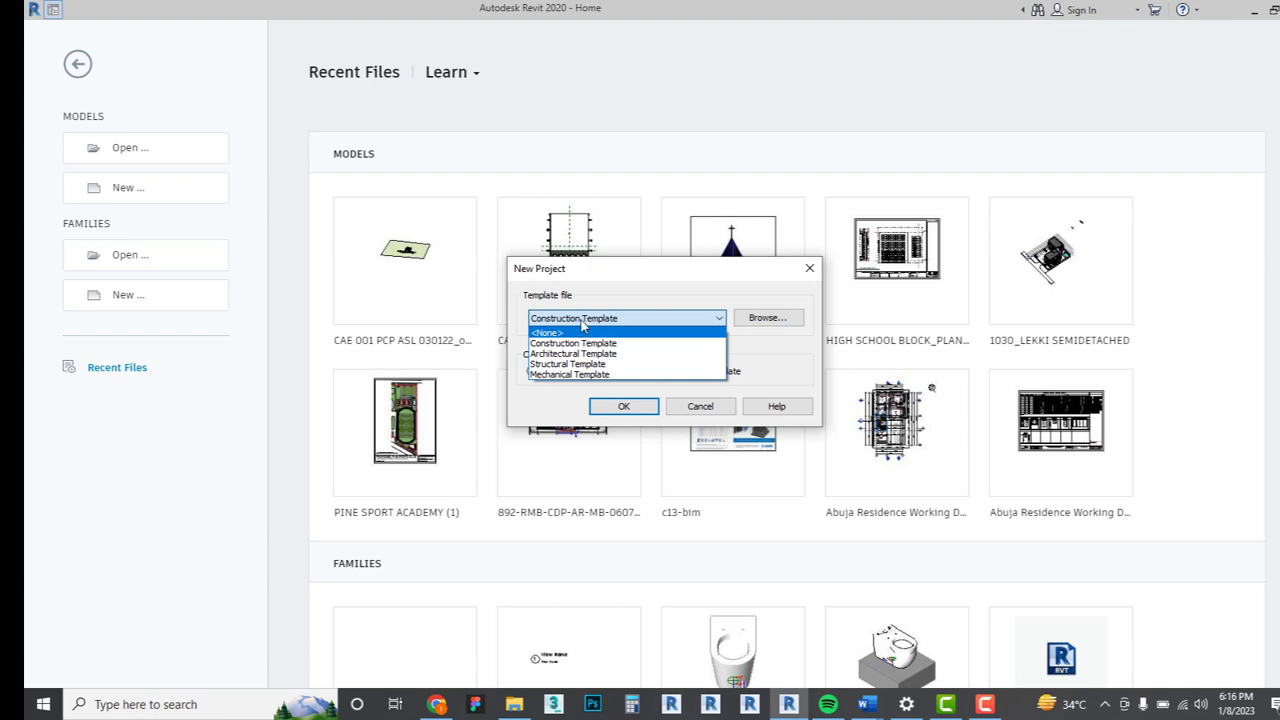
click(619, 290)
click(608, 318)
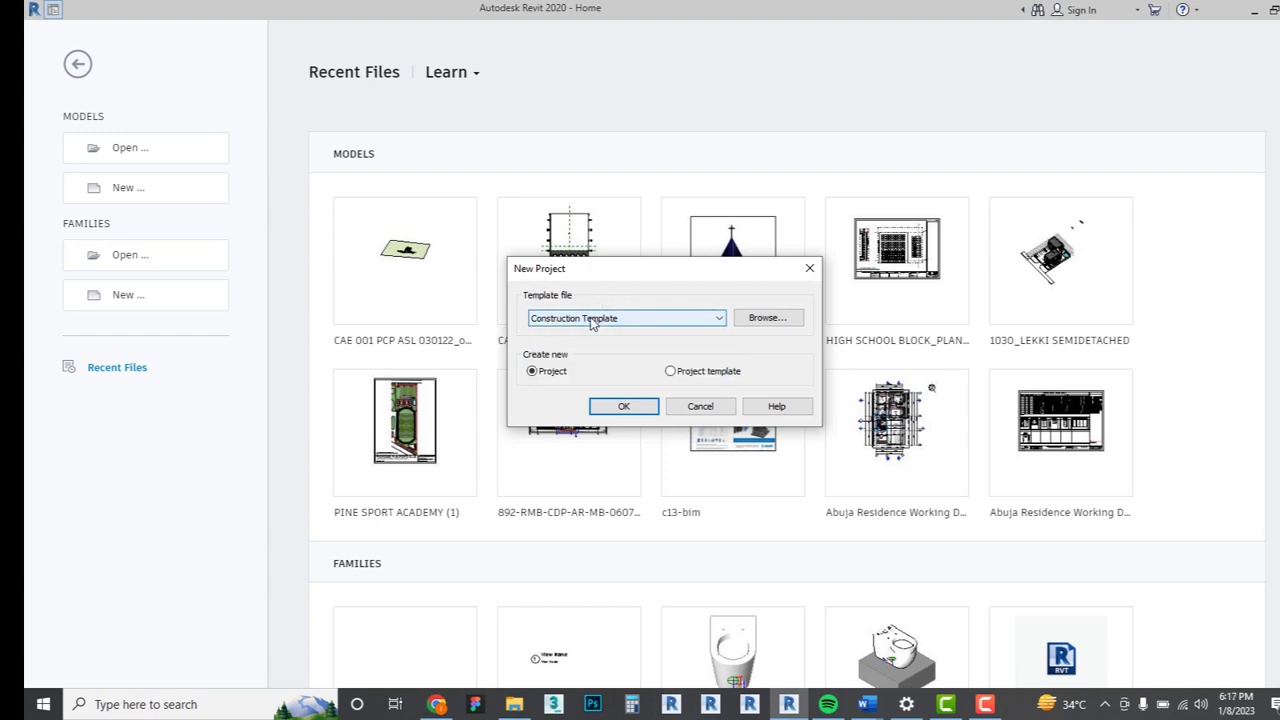
click(591, 354)
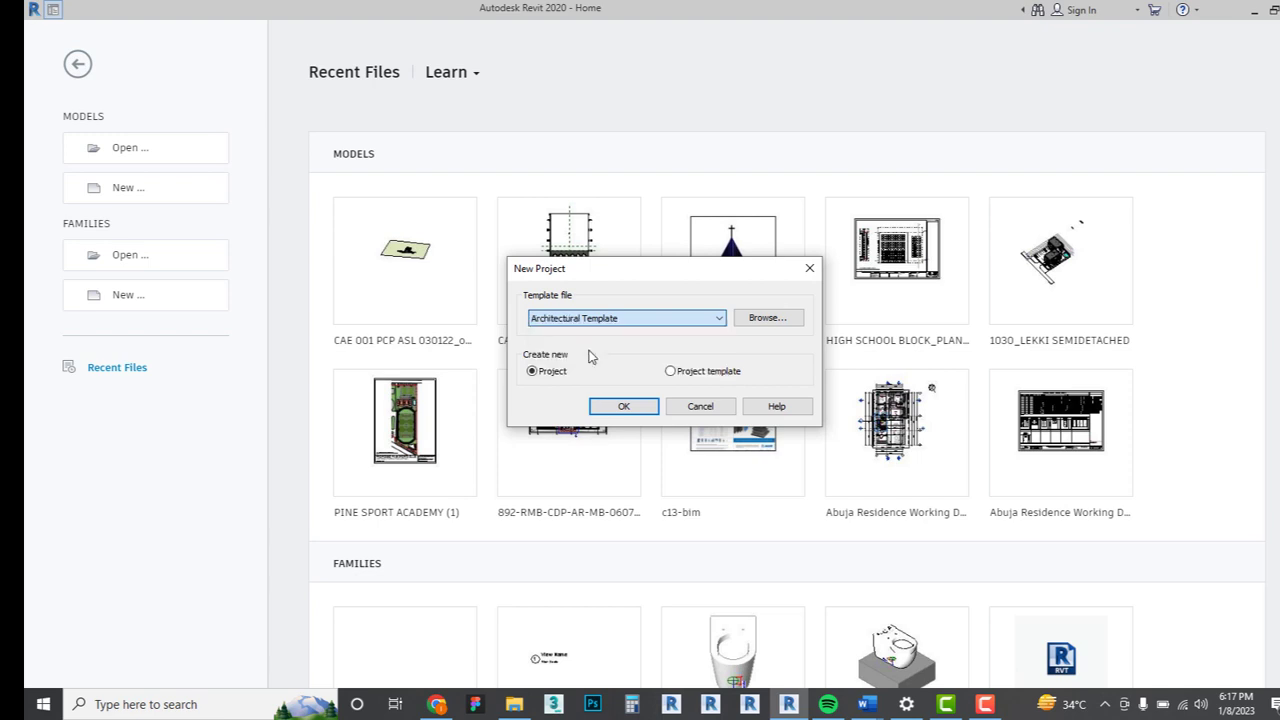
click(545, 373)
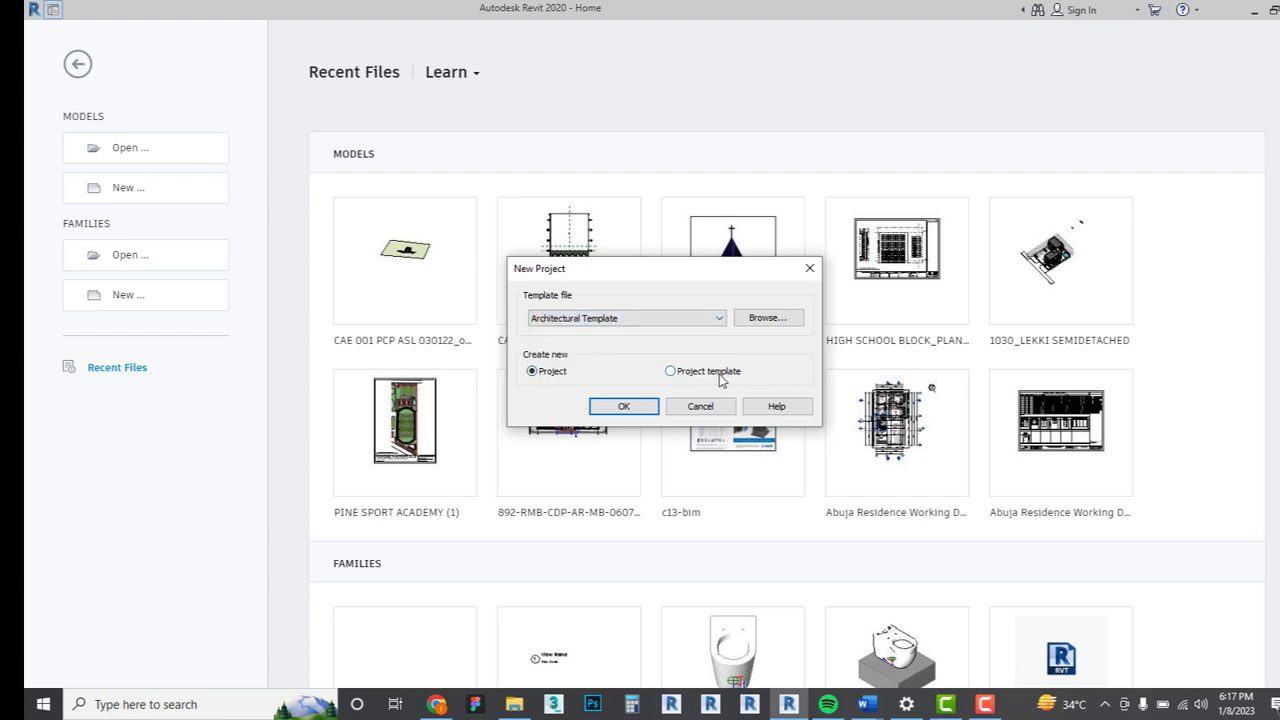
Choose Project template under Create new and create it.
click(598, 324)
click(671, 372)
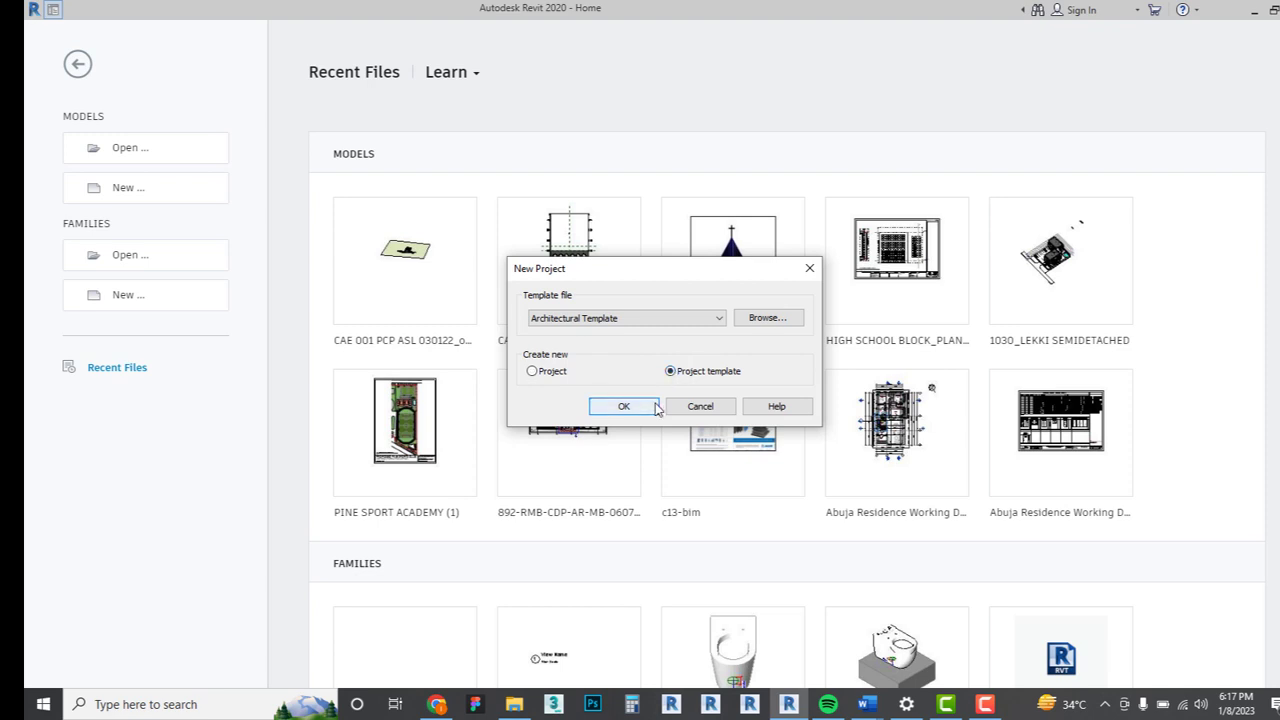
click(652, 407)
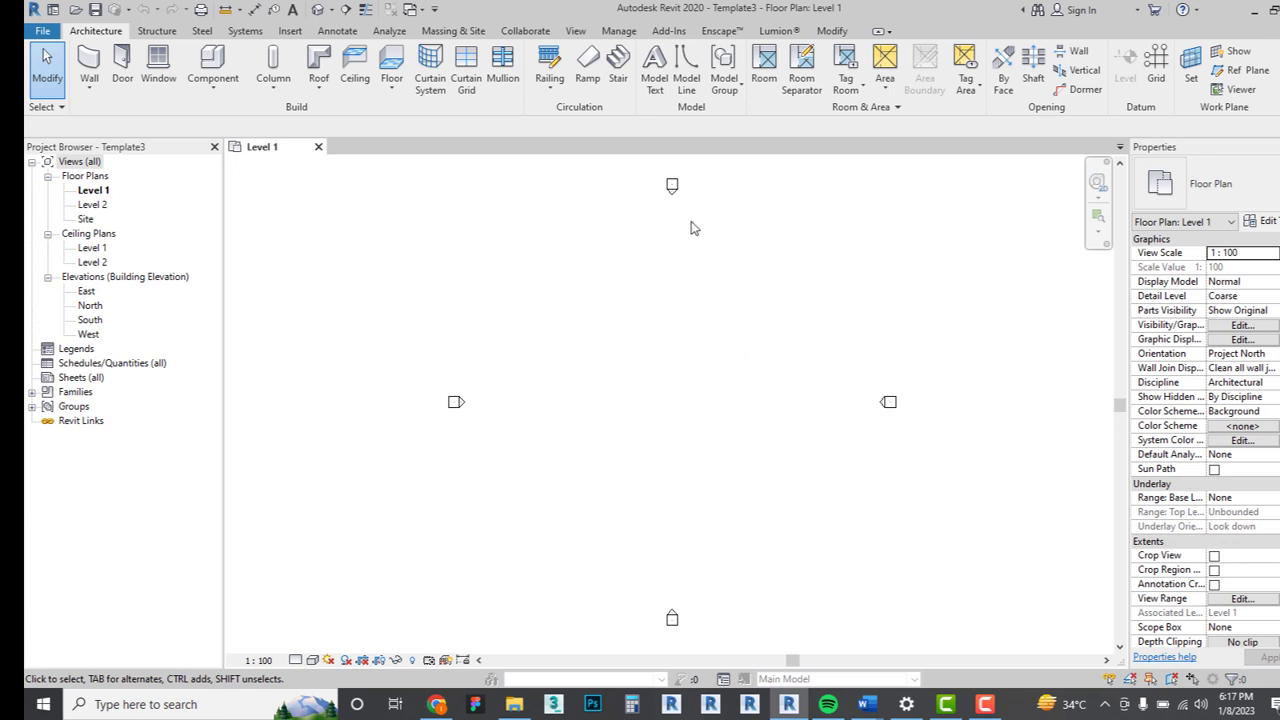
Select the North elevation marker in Level 1 and open its Building Elevation type properties.
middle_drag(691, 221, 710, 269)
scroll(697, 219, up, 1)
scroll(690, 215, up, 5)
scroll(705, 268, down, 3)
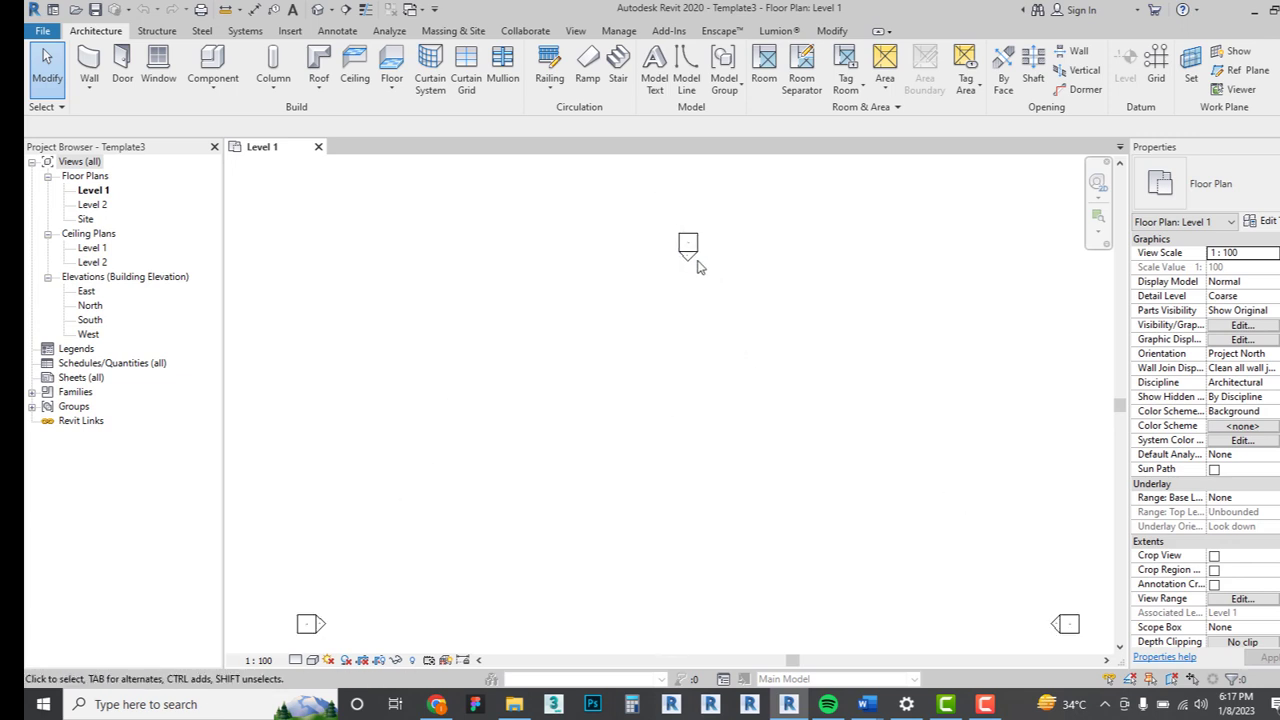
scroll(695, 268, up, 1)
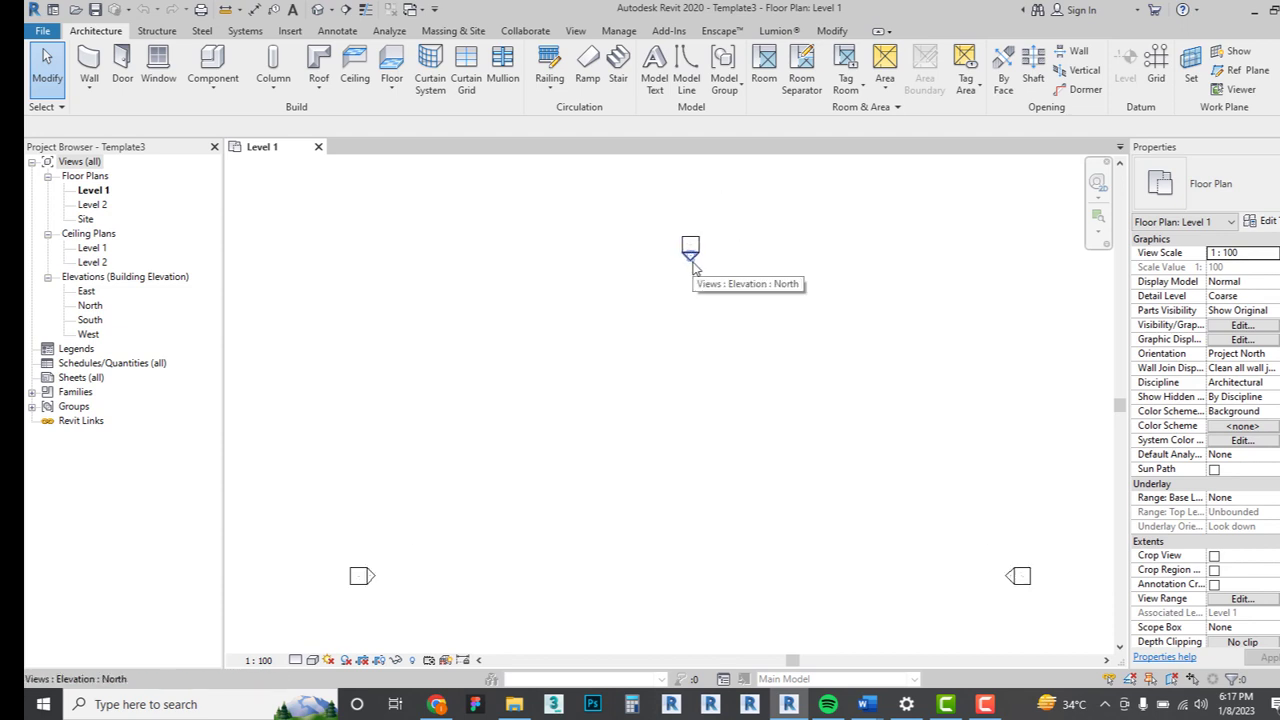
scroll(707, 287, down, 1)
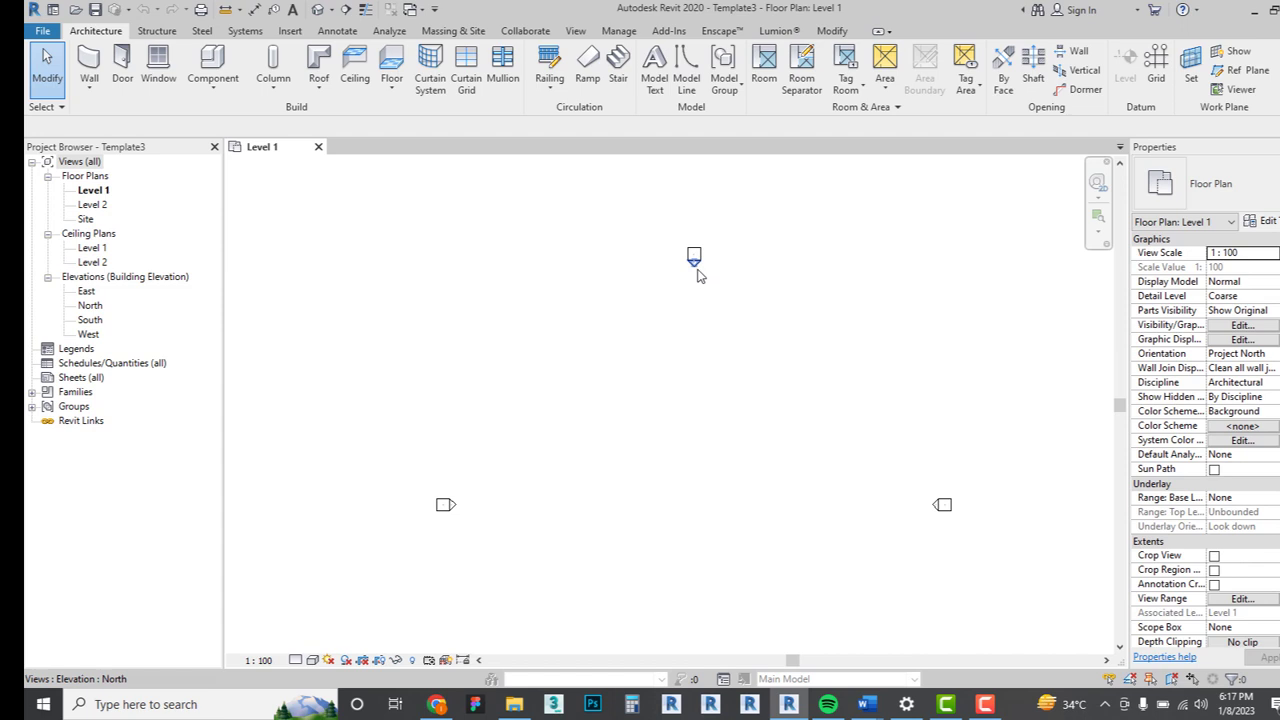
click(696, 268)
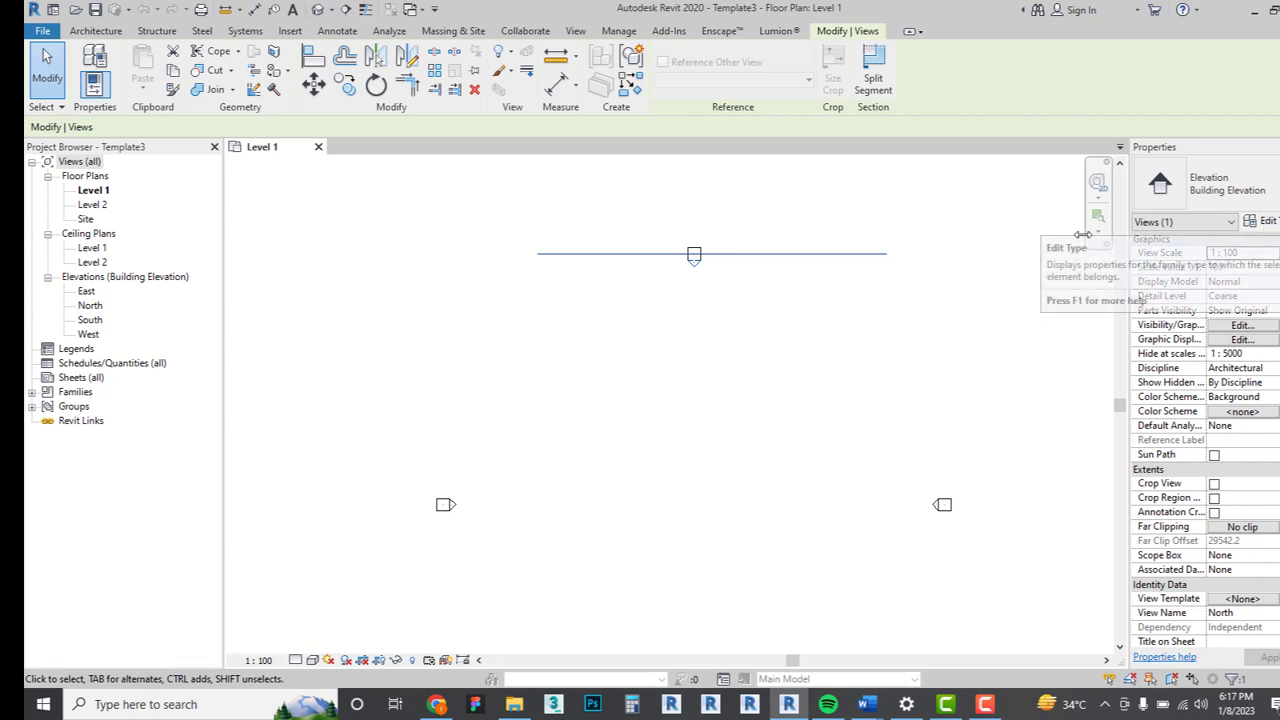
click(678, 258)
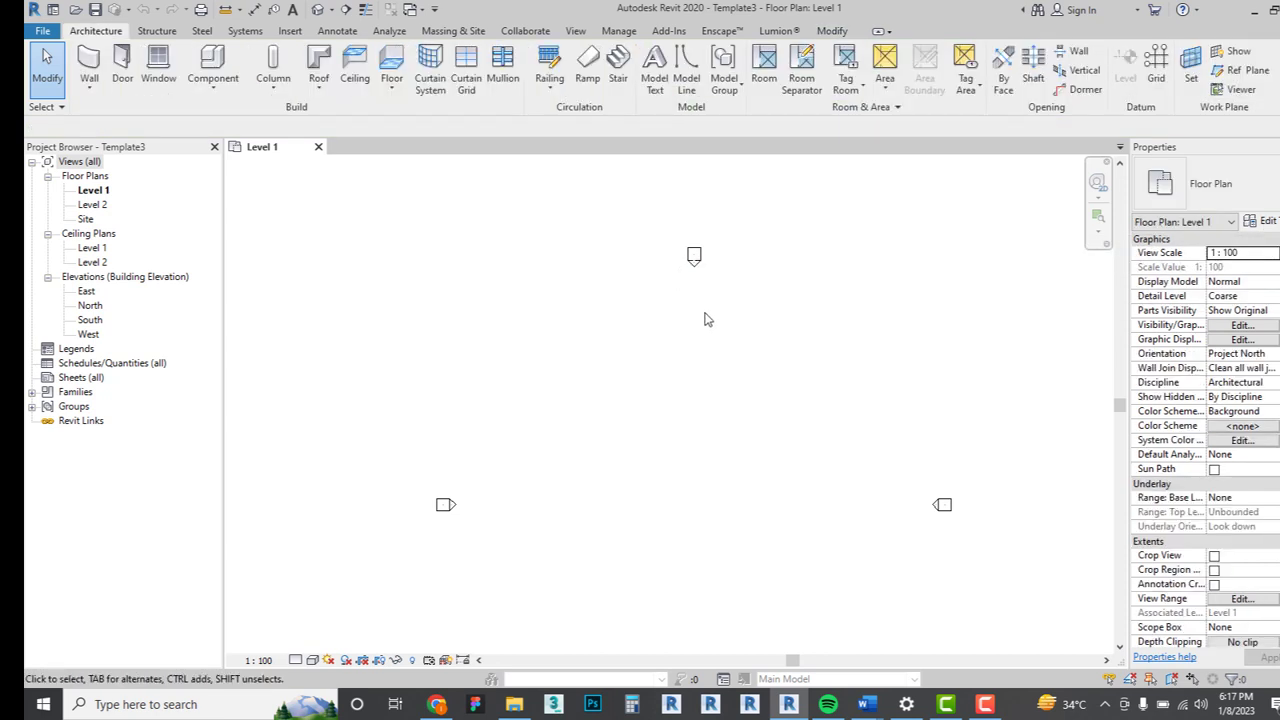
scroll(704, 319, up, 5)
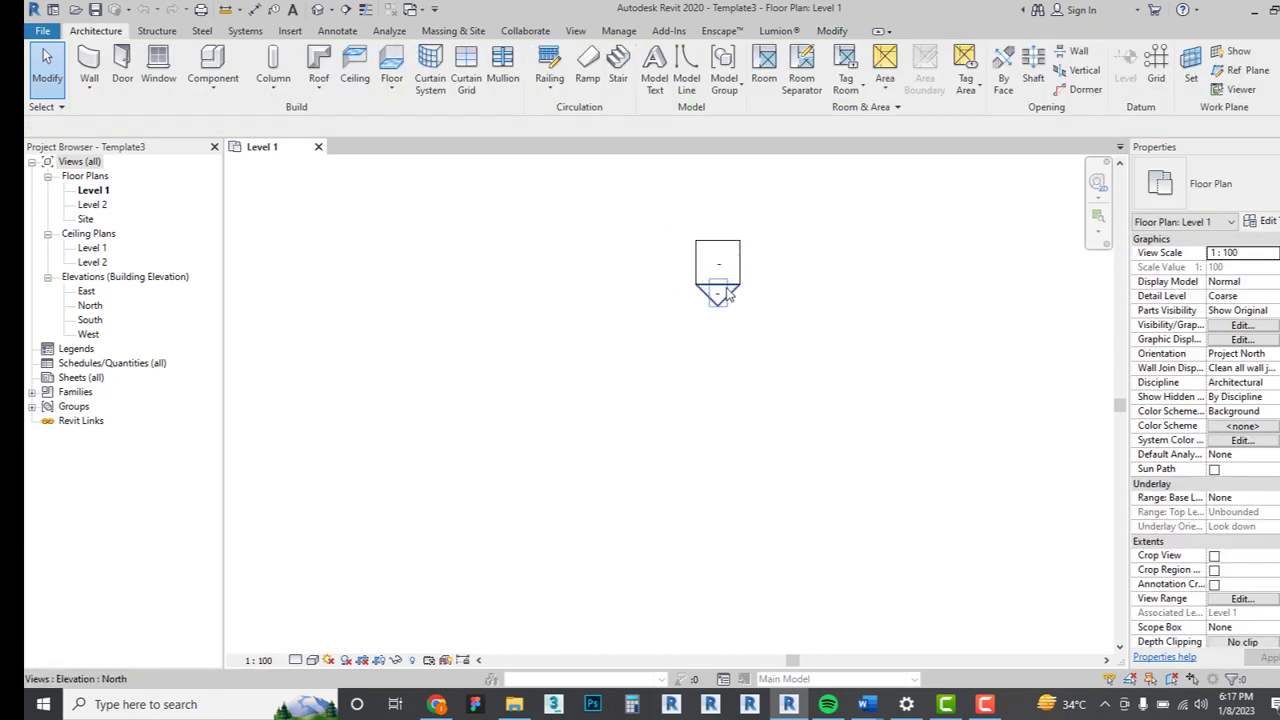
click(728, 293)
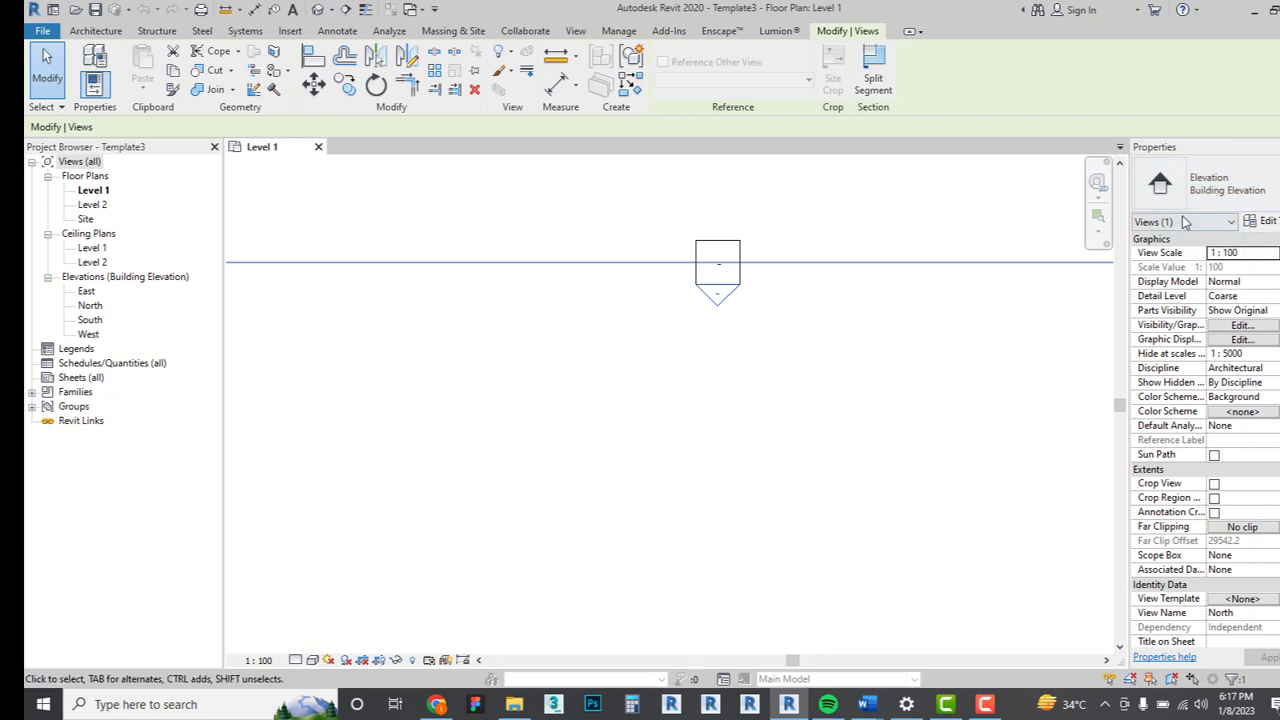
click(1262, 220)
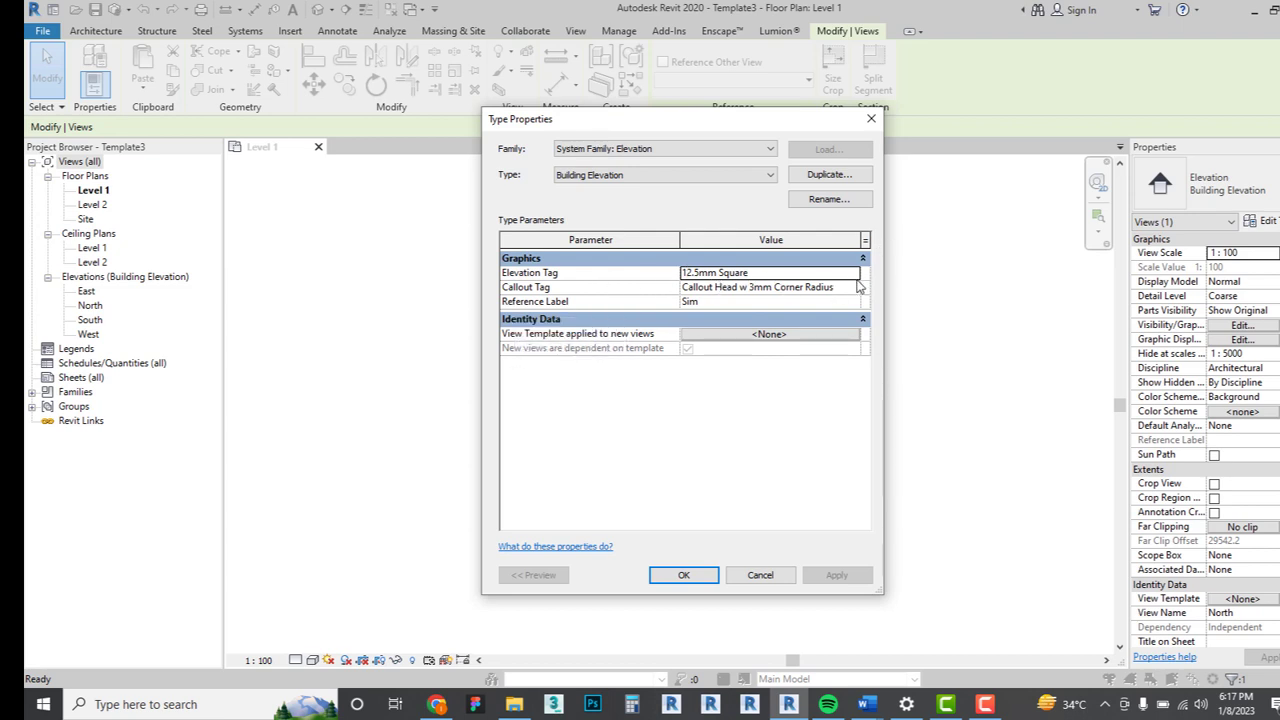
Browse the callout tag's head options and leave them unchanged.
click(856, 279)
click(855, 289)
click(855, 289)
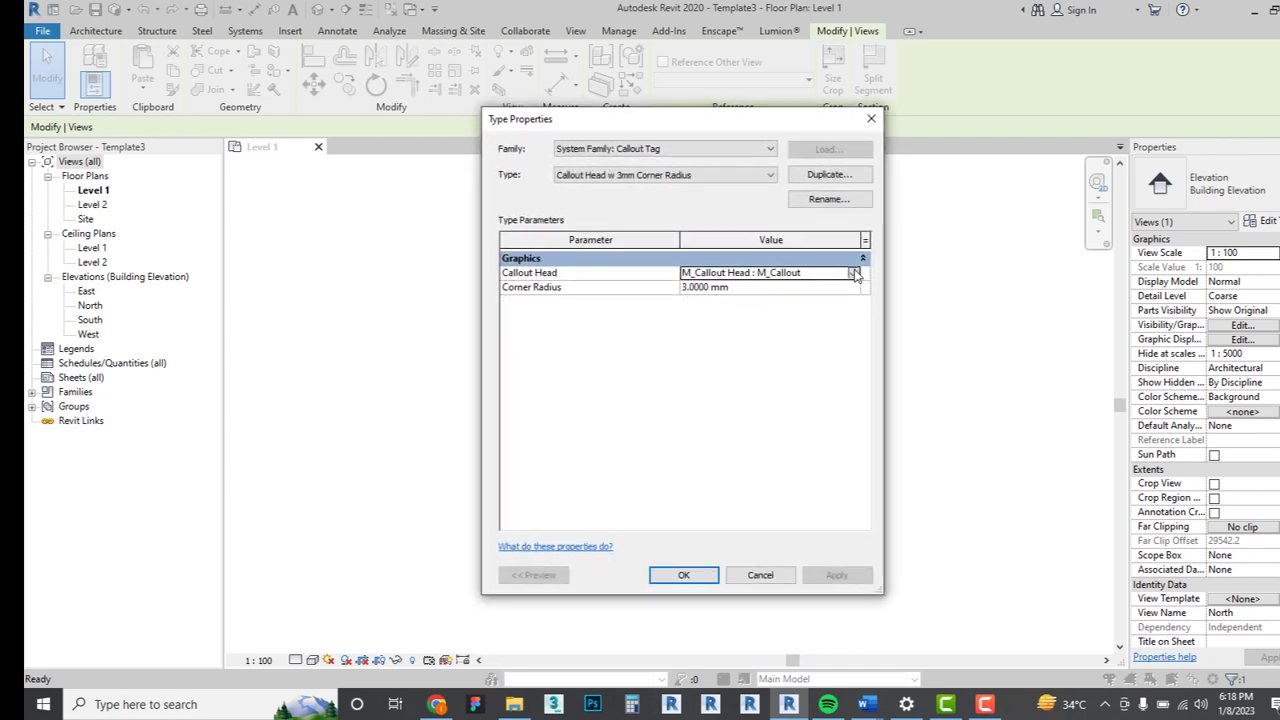
click(853, 273)
click(853, 273)
click(760, 575)
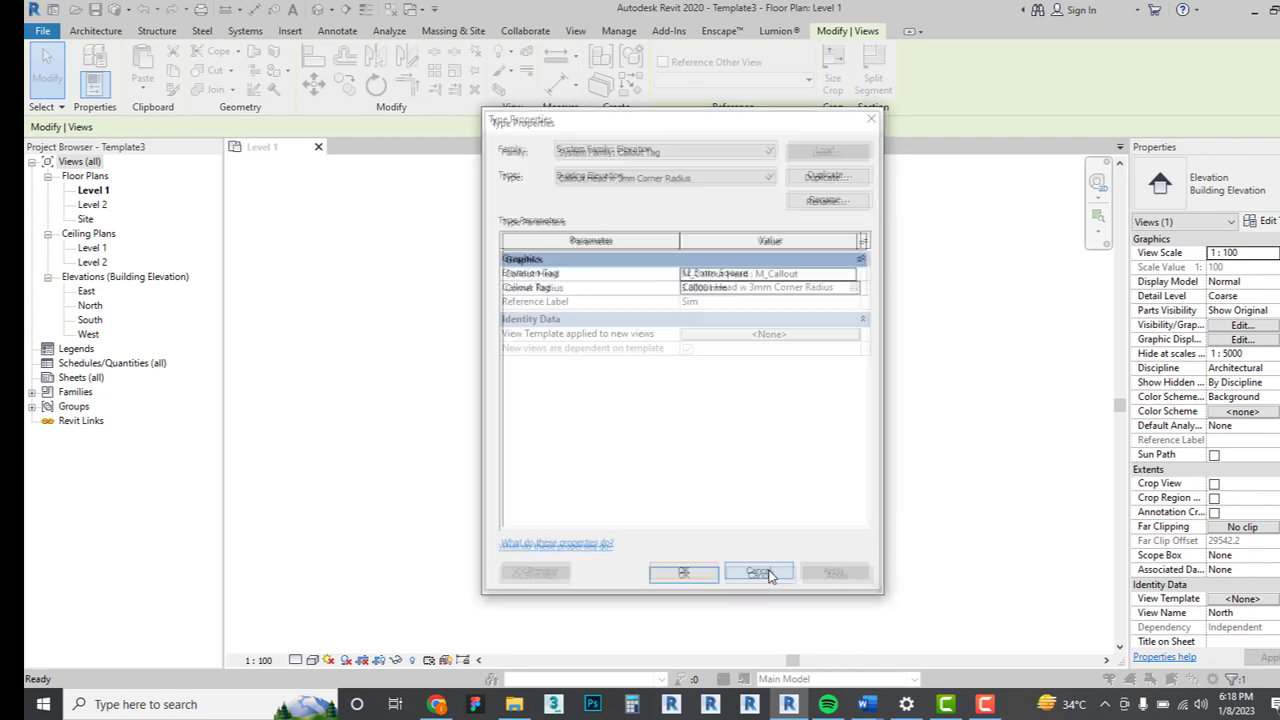
Set the 12.5mm Square tag's elevation mark to the circular 10mm mark and apply.
click(853, 273)
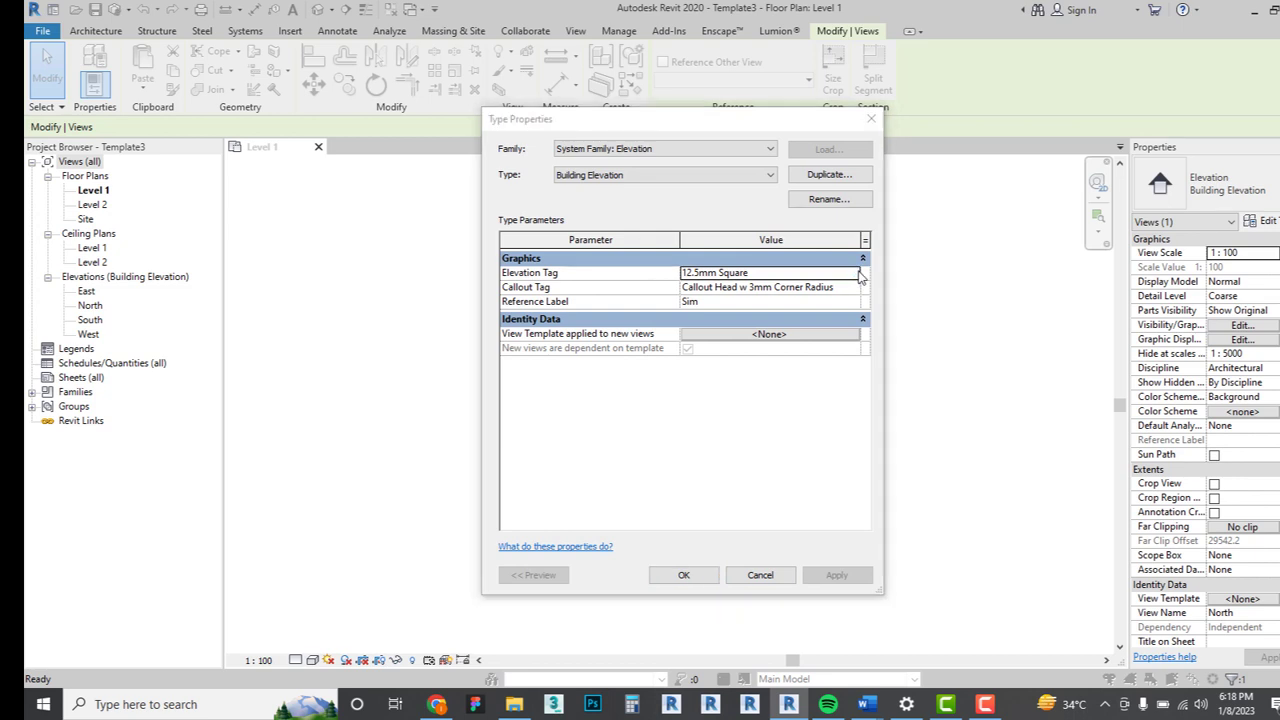
click(855, 273)
click(853, 273)
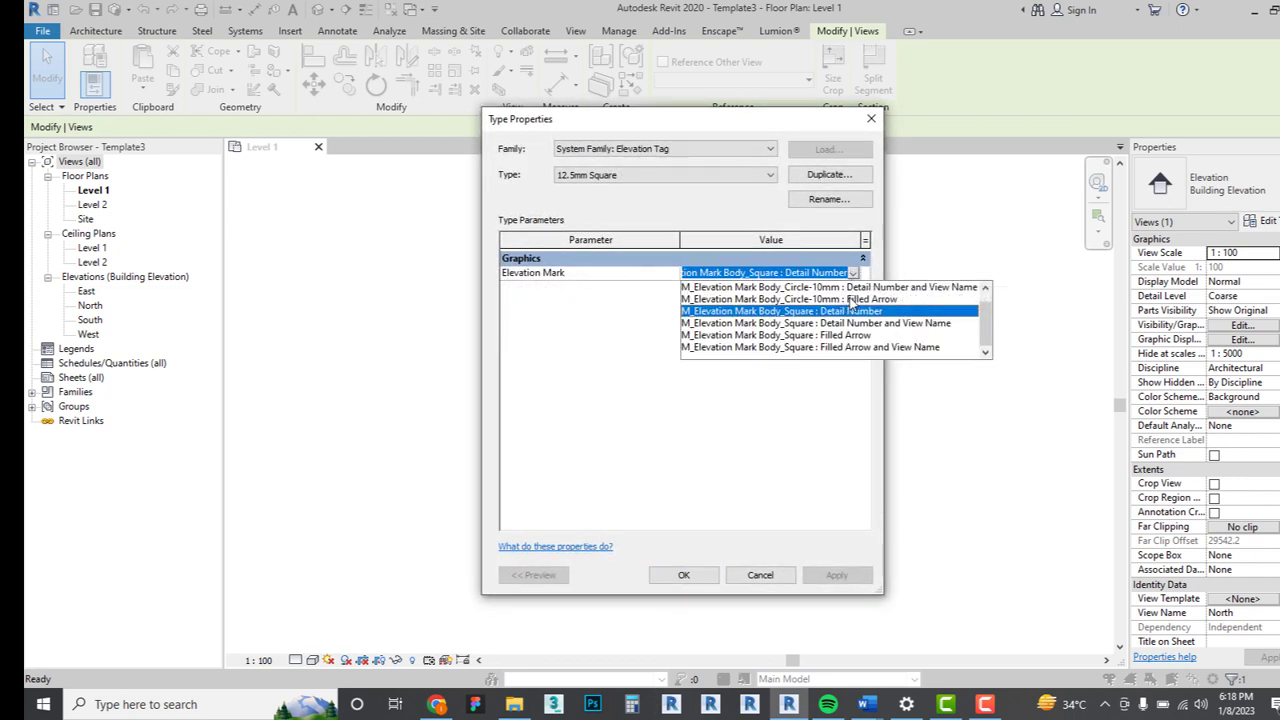
click(856, 288)
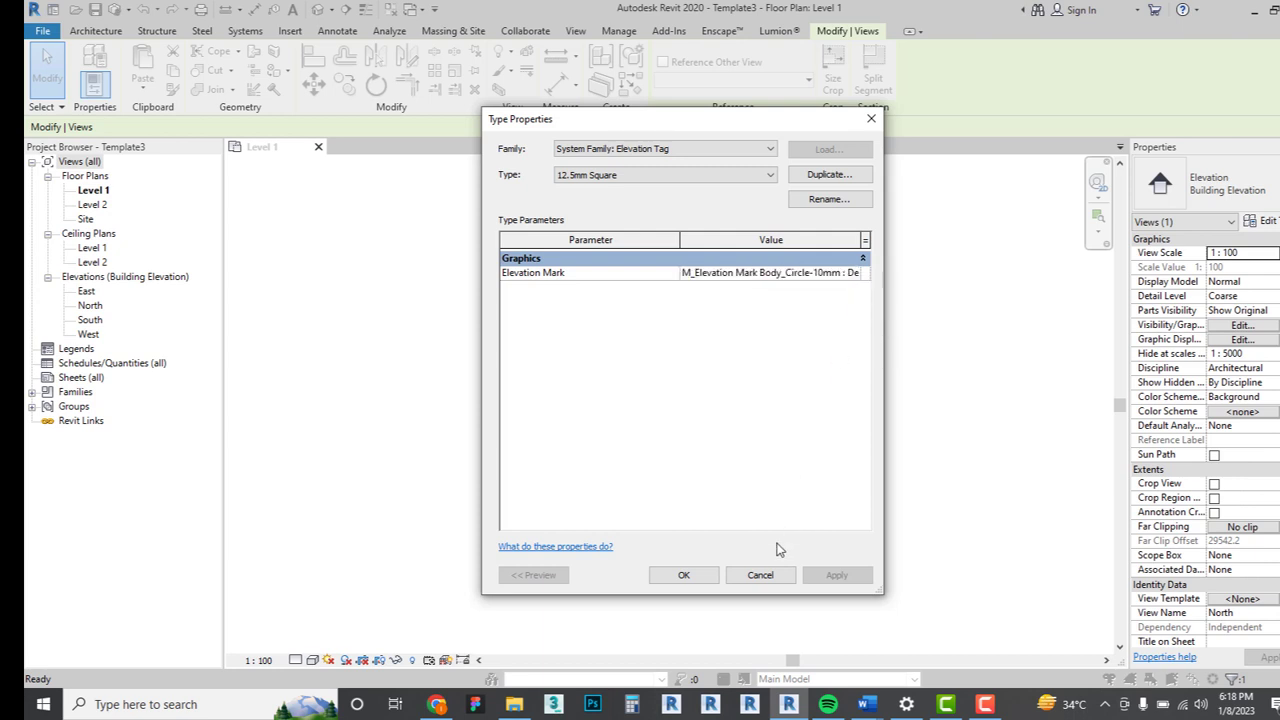
click(712, 575)
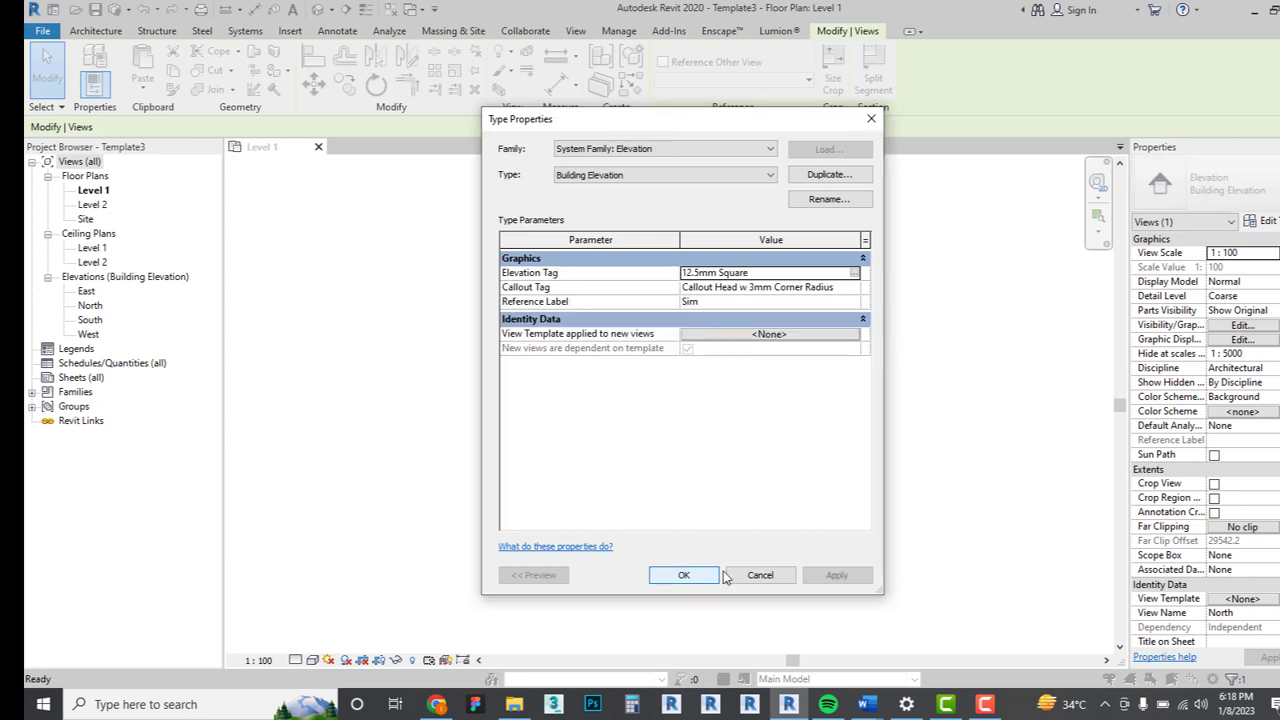
click(836, 575)
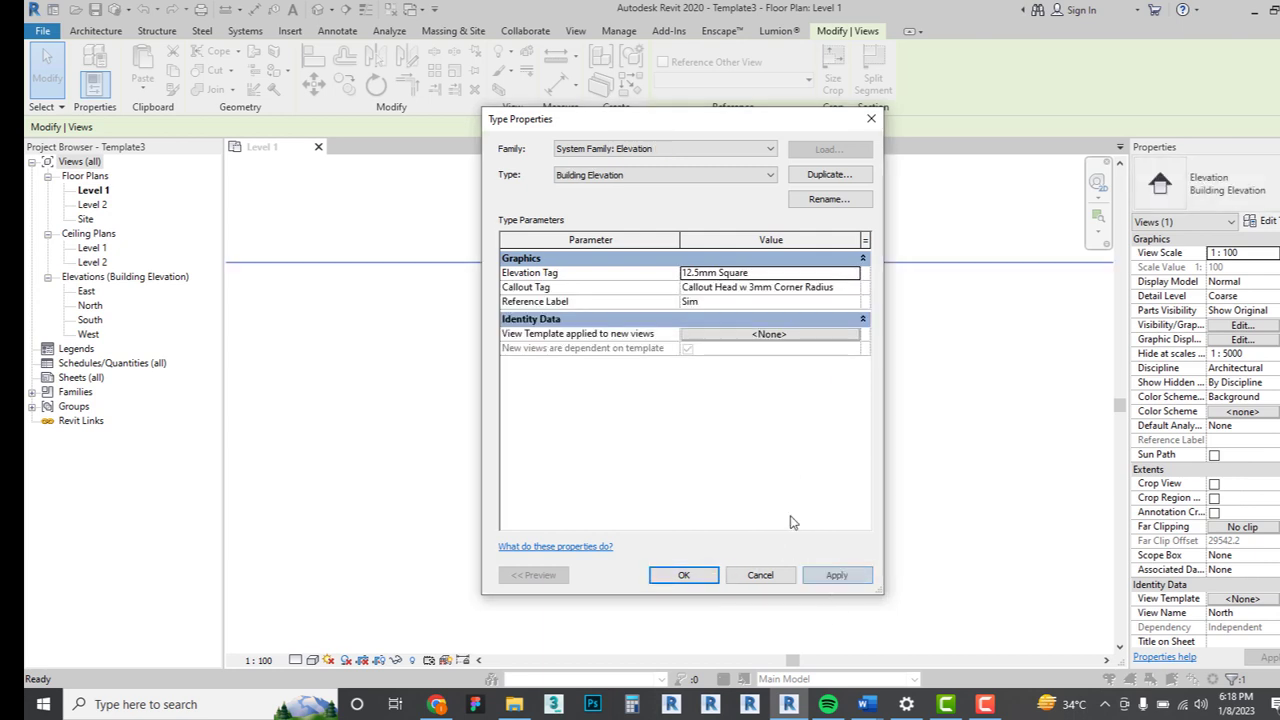
drag(712, 124, 1077, 118)
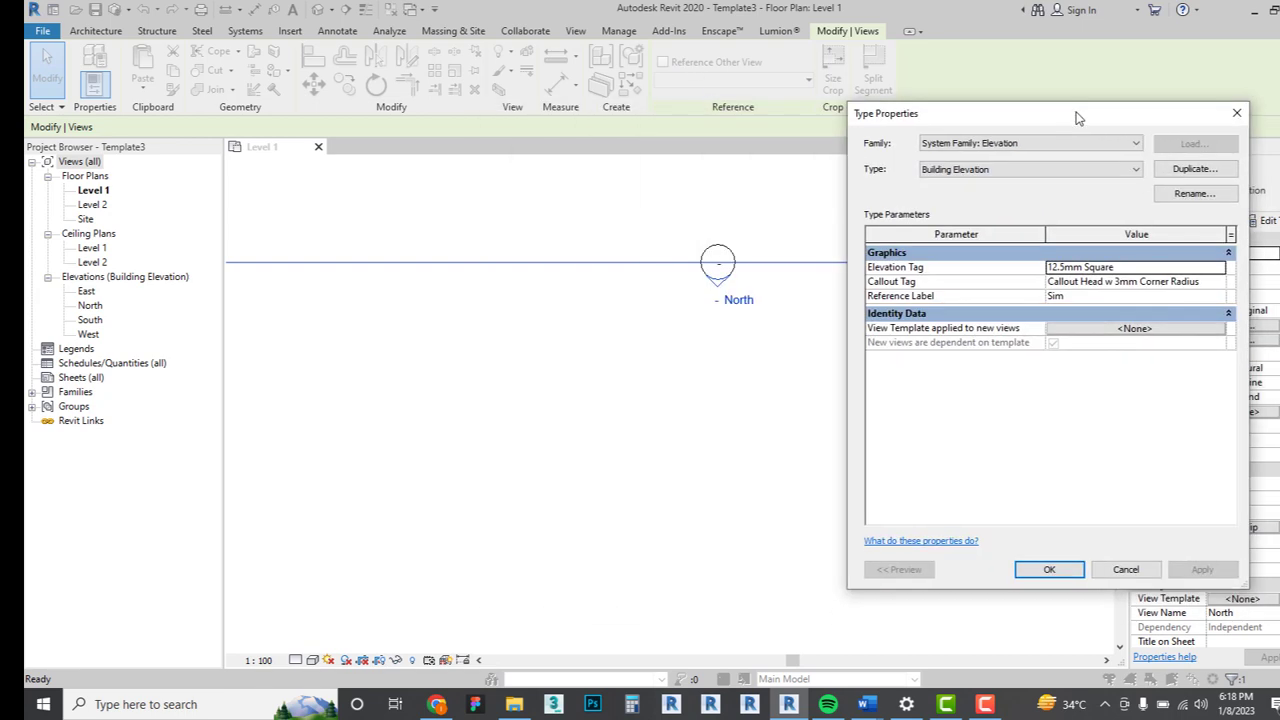
Change the elevation mark to M_Elevation Mark Body_Circle-10mm : Filled Arrow and accept.
click(1222, 268)
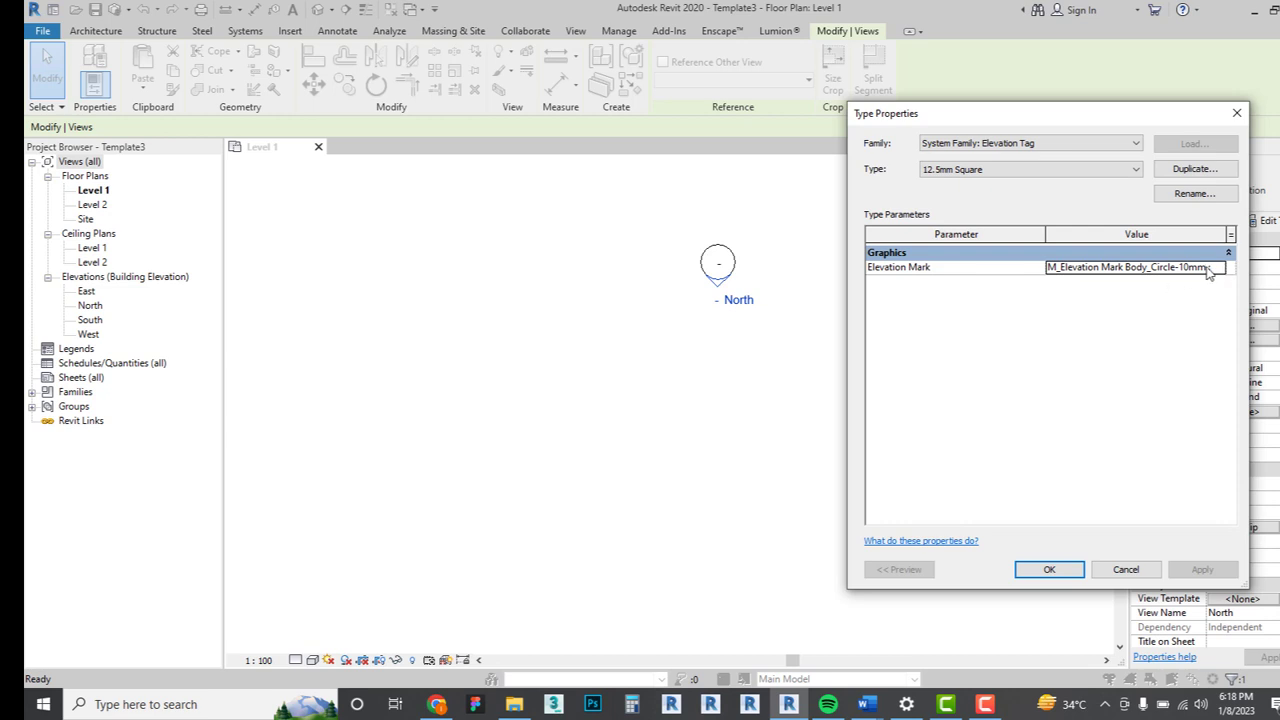
click(1216, 268)
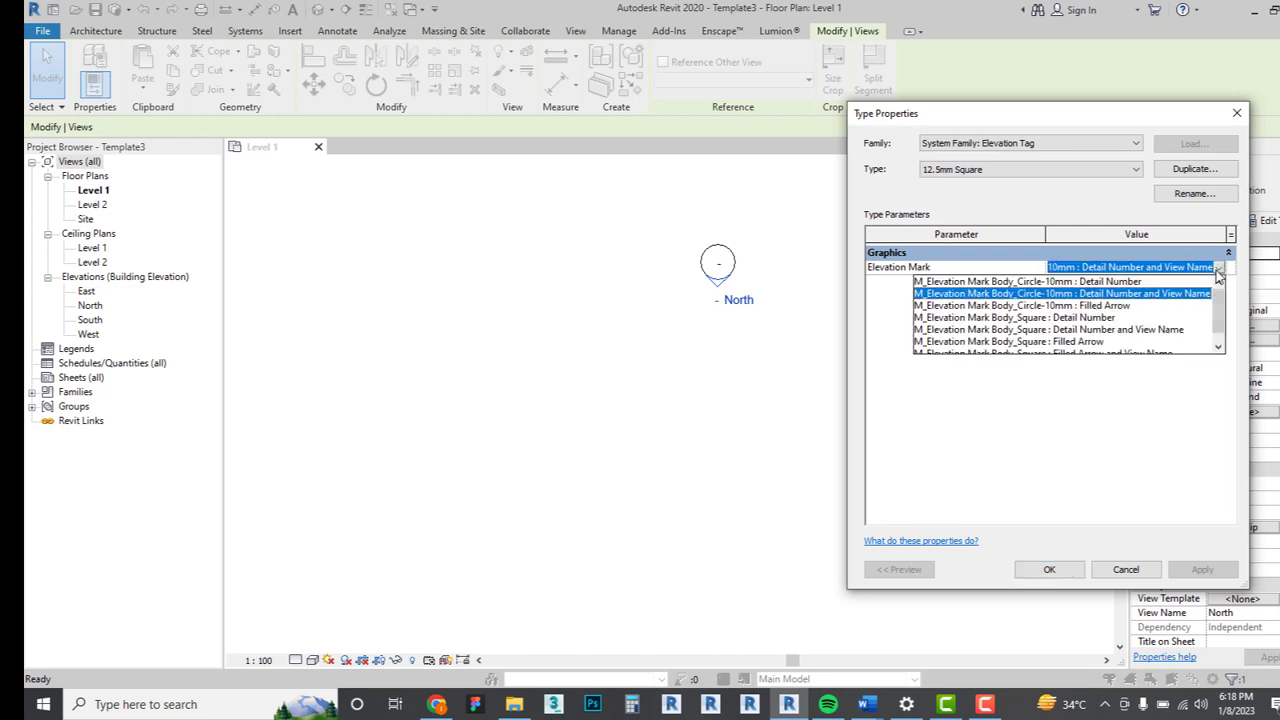
click(1108, 305)
click(1050, 569)
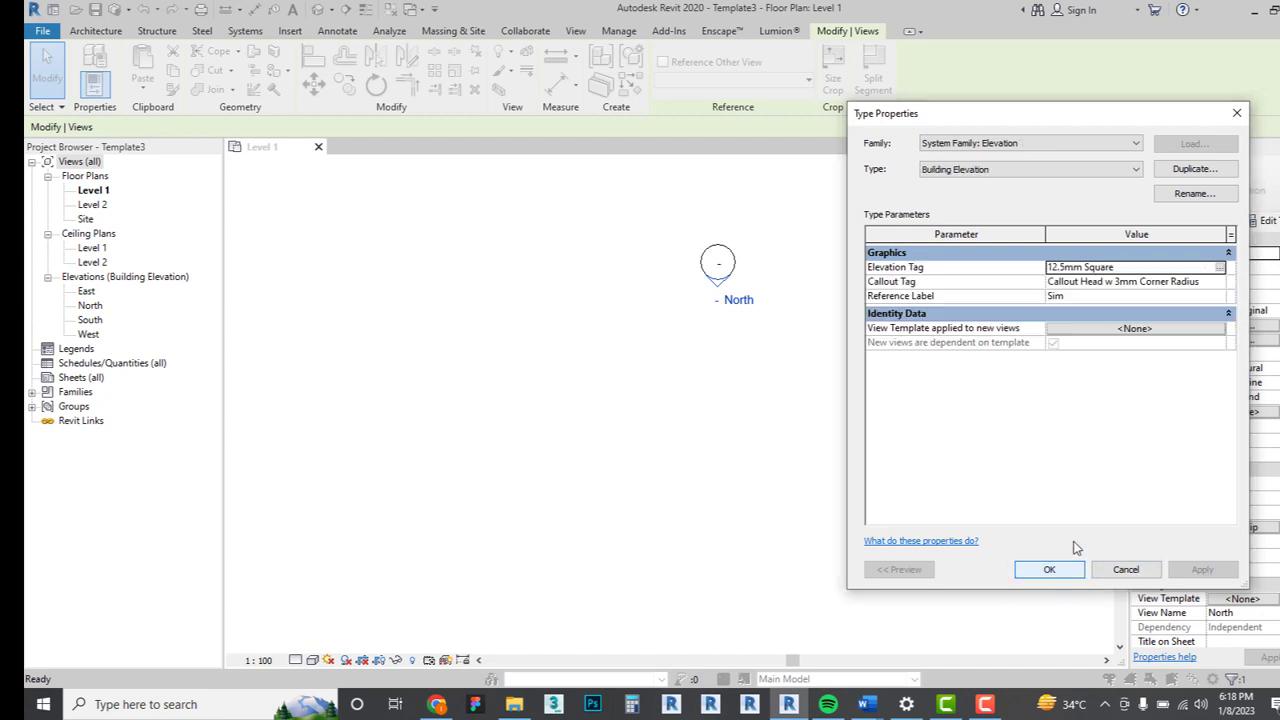
click(1200, 569)
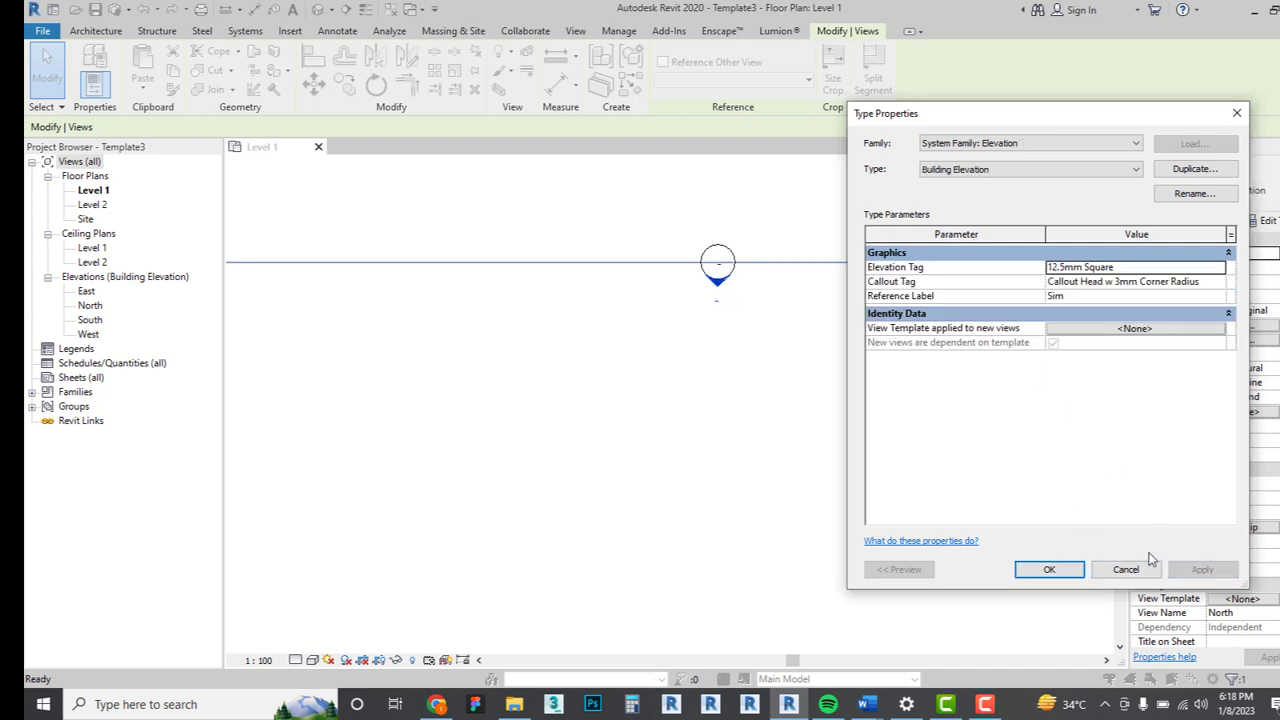
click(1050, 569)
Pan and zoom the plan to view all the circular elevation markers.
scroll(694, 334, down, 5)
middle_drag(814, 431, 758, 315)
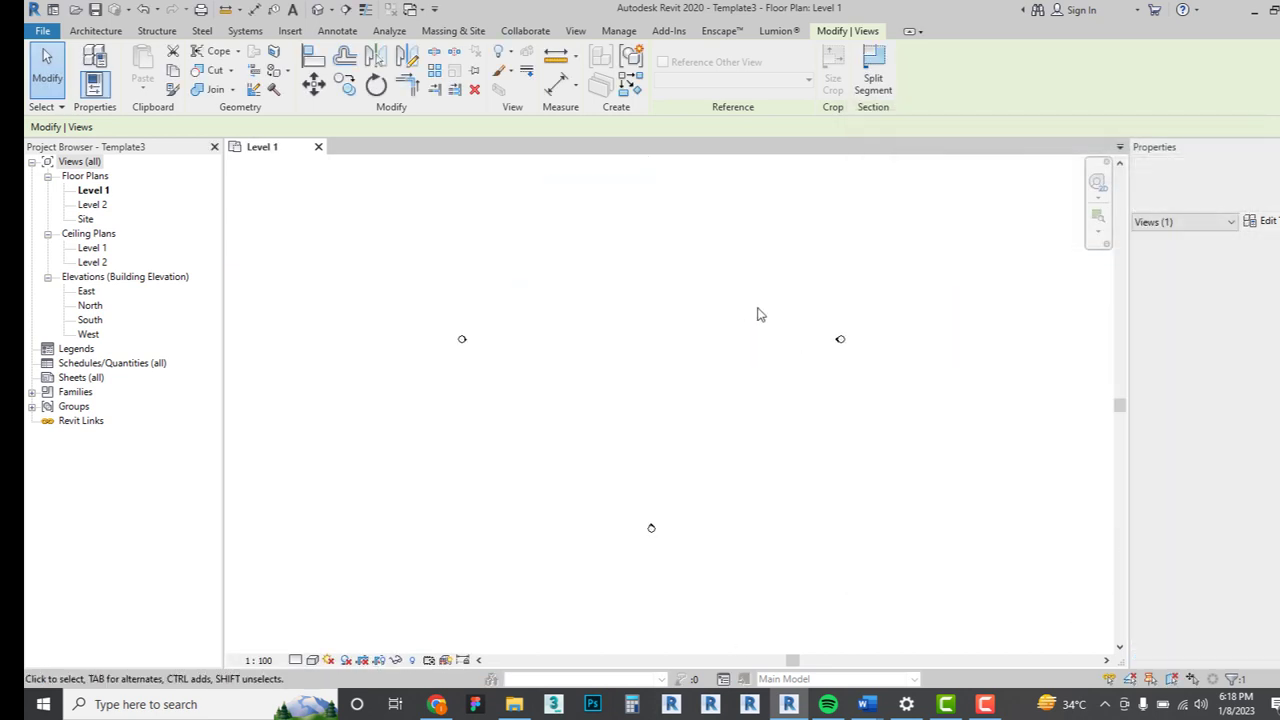
scroll(880, 374, up, 5)
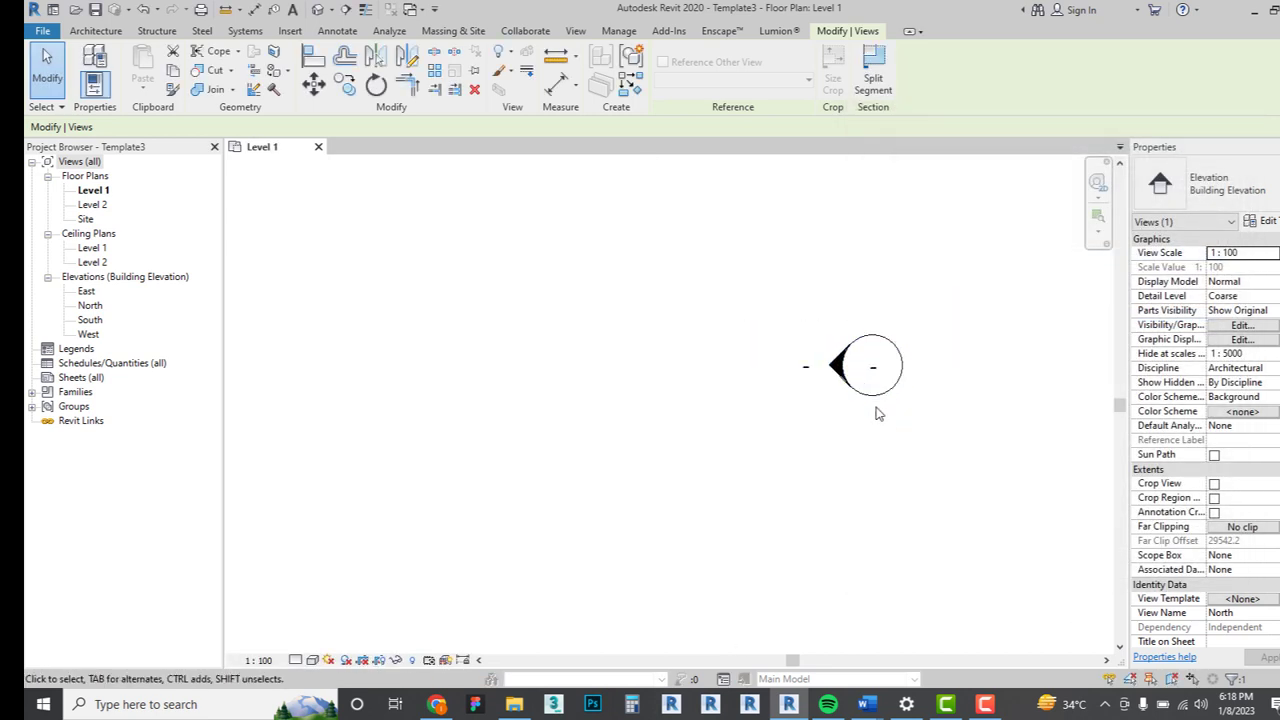
scroll(882, 408, down, 2)
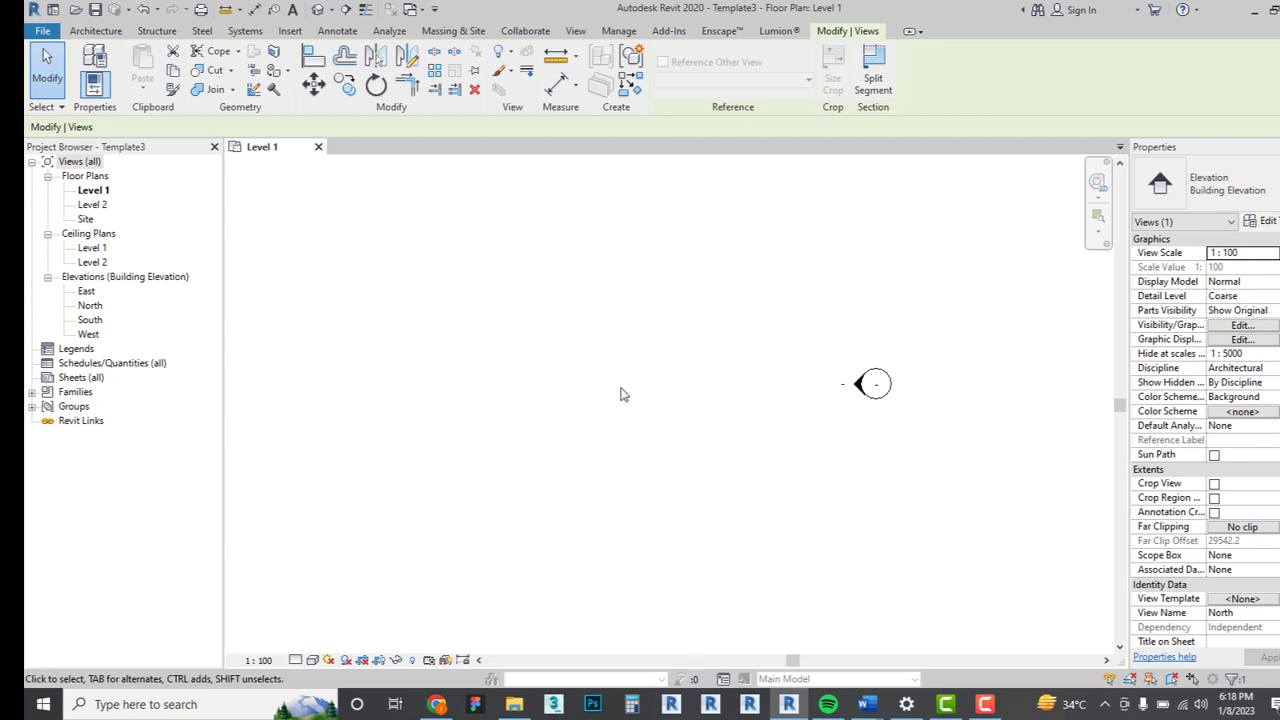
scroll(446, 394, down, 3)
middle_drag(526, 446, 660, 448)
Open the South elevation, zoom to the level heads and select the Level 1 datum.
double_click(93, 320)
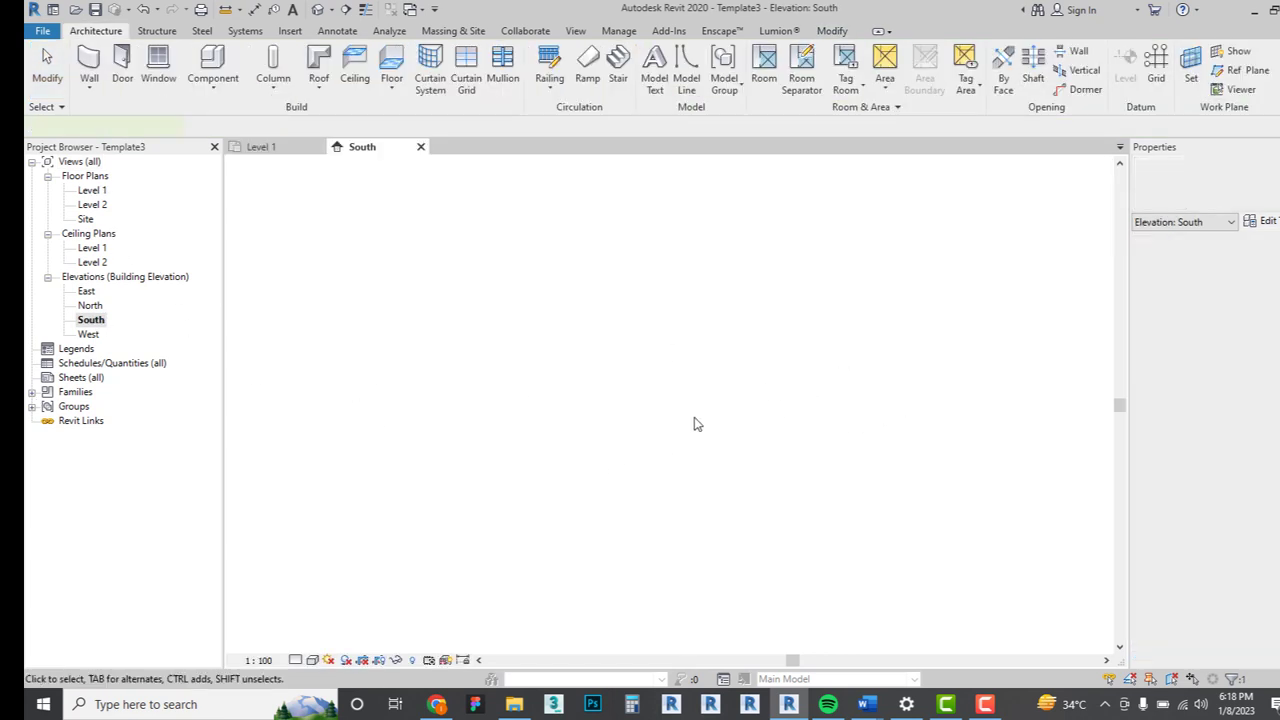
scroll(960, 440, up, 4)
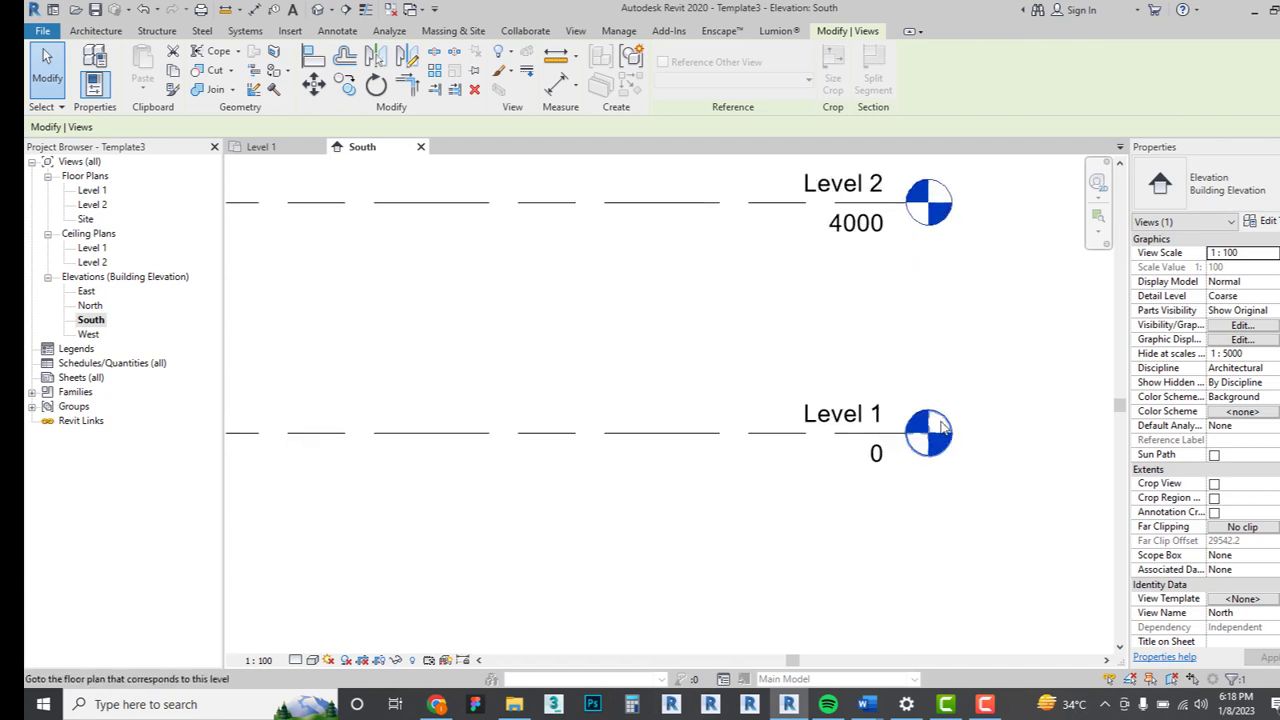
scroll(880, 420, down, 3)
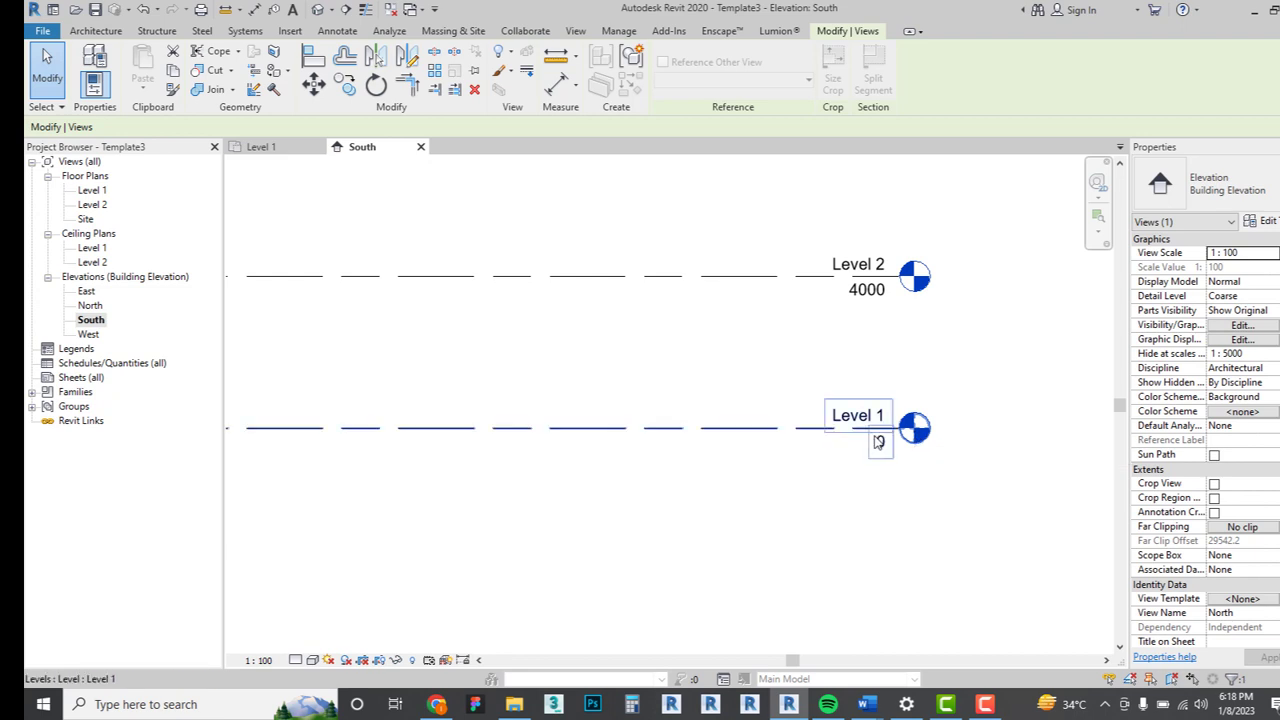
click(872, 430)
scroll(805, 467, down, 1)
middle_drag(805, 467, 914, 471)
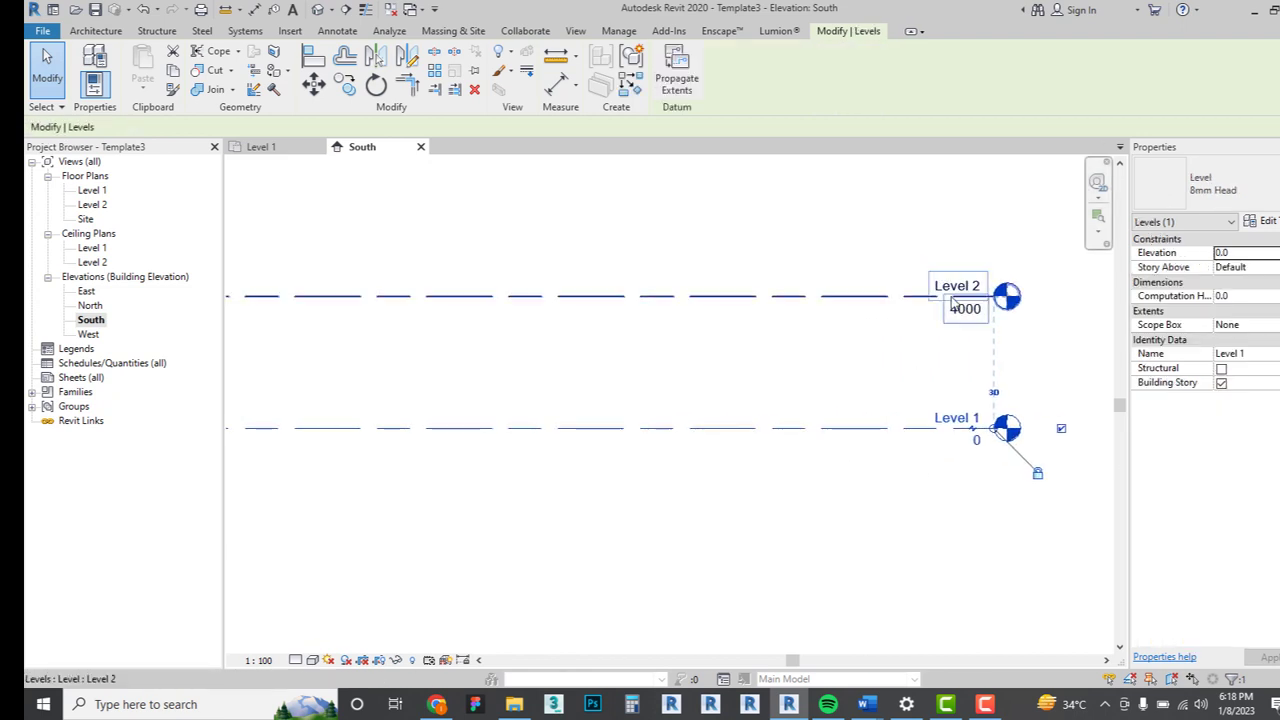
Expand Families > Annotation Symbols and select the M_Level Head - Circle family.
click(32, 392)
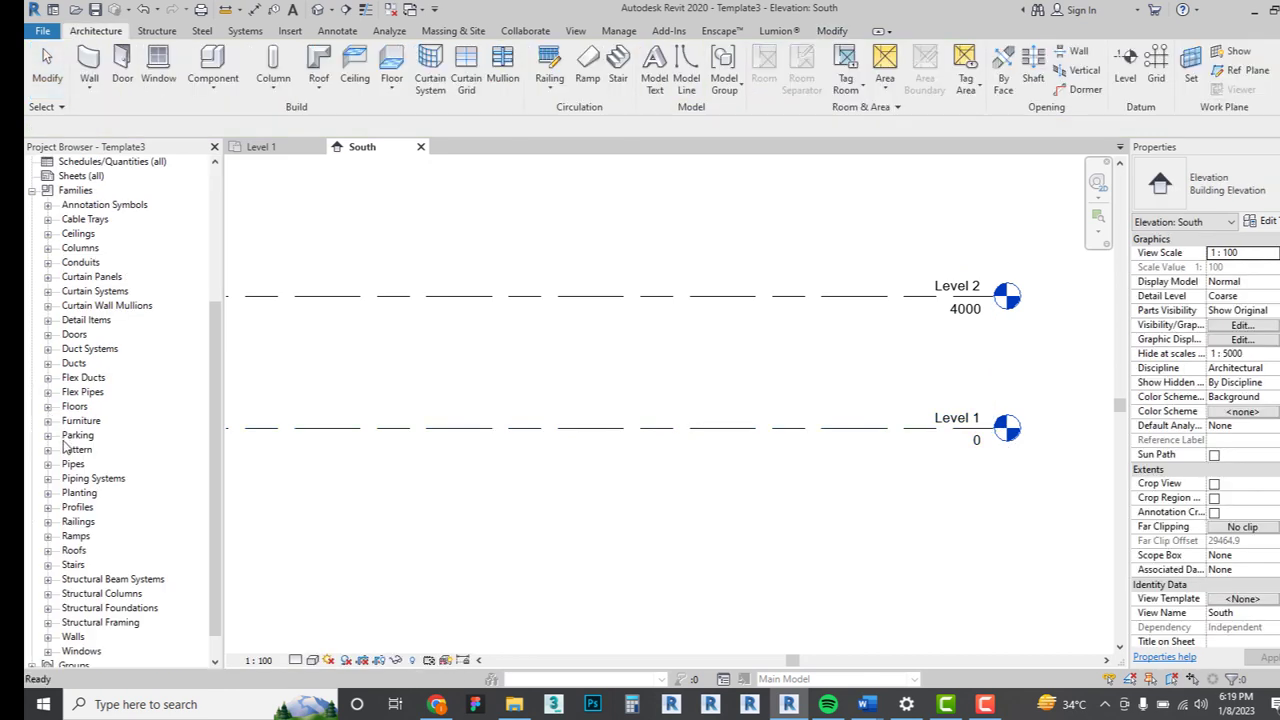
click(48, 205)
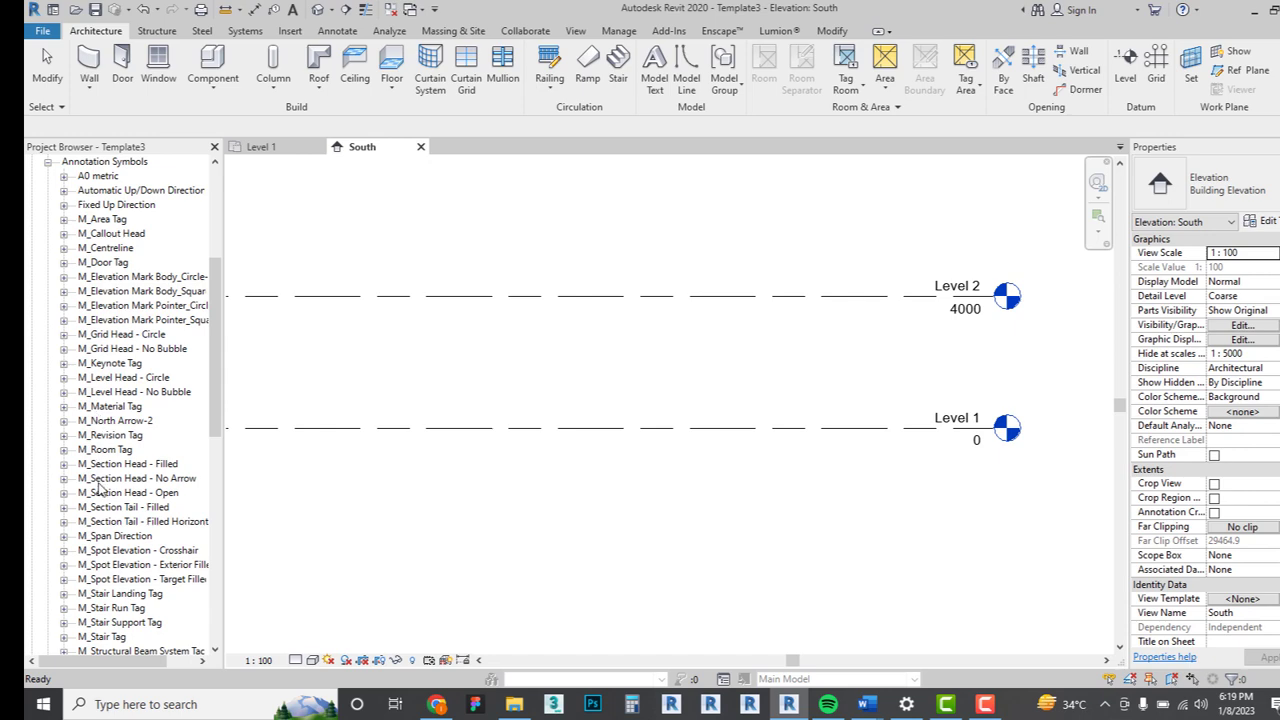
scroll(112, 530, down, 3)
scroll(112, 533, down, 2)
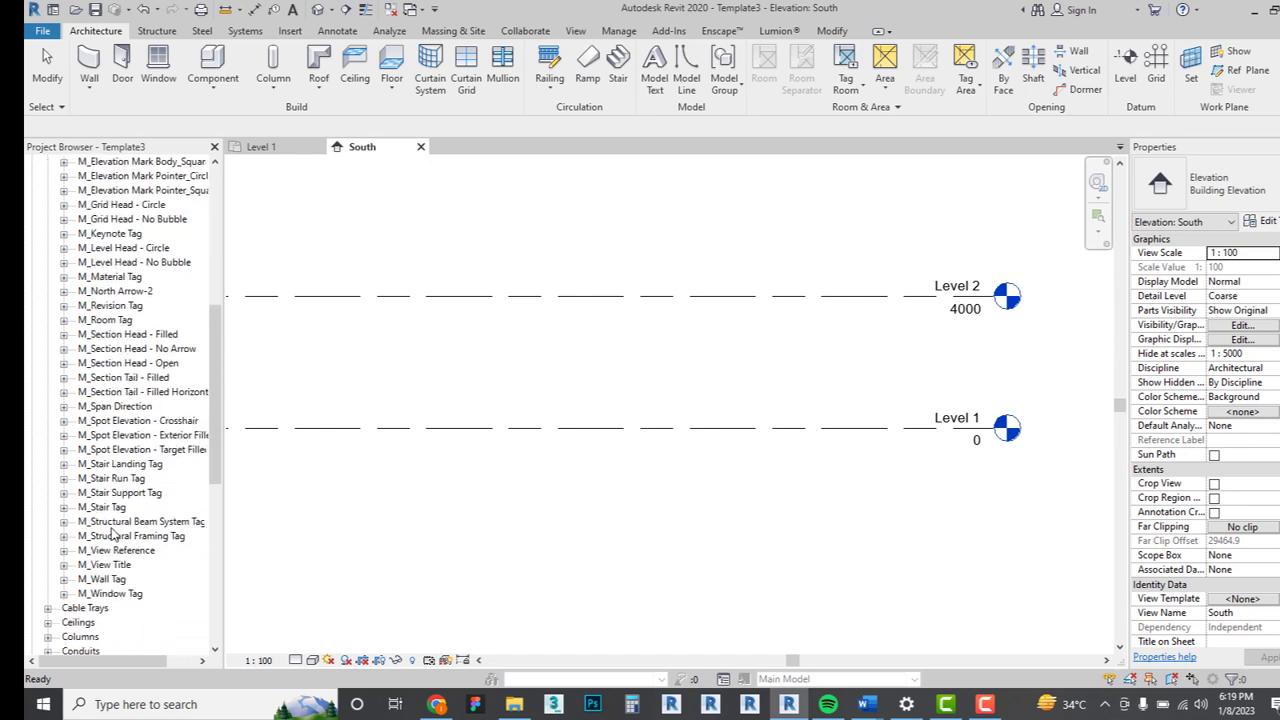
scroll(101, 565, up, 1)
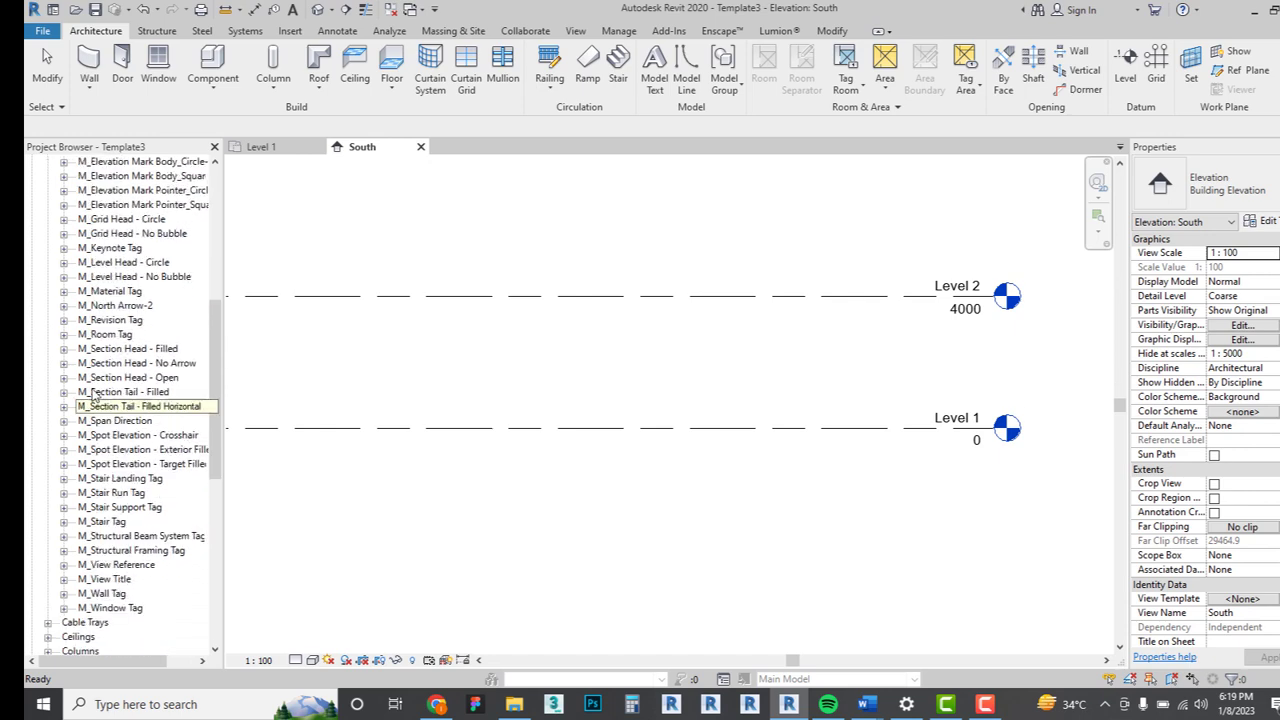
click(126, 264)
Select Level 2 and open its 8mm Head level type properties.
click(928, 287)
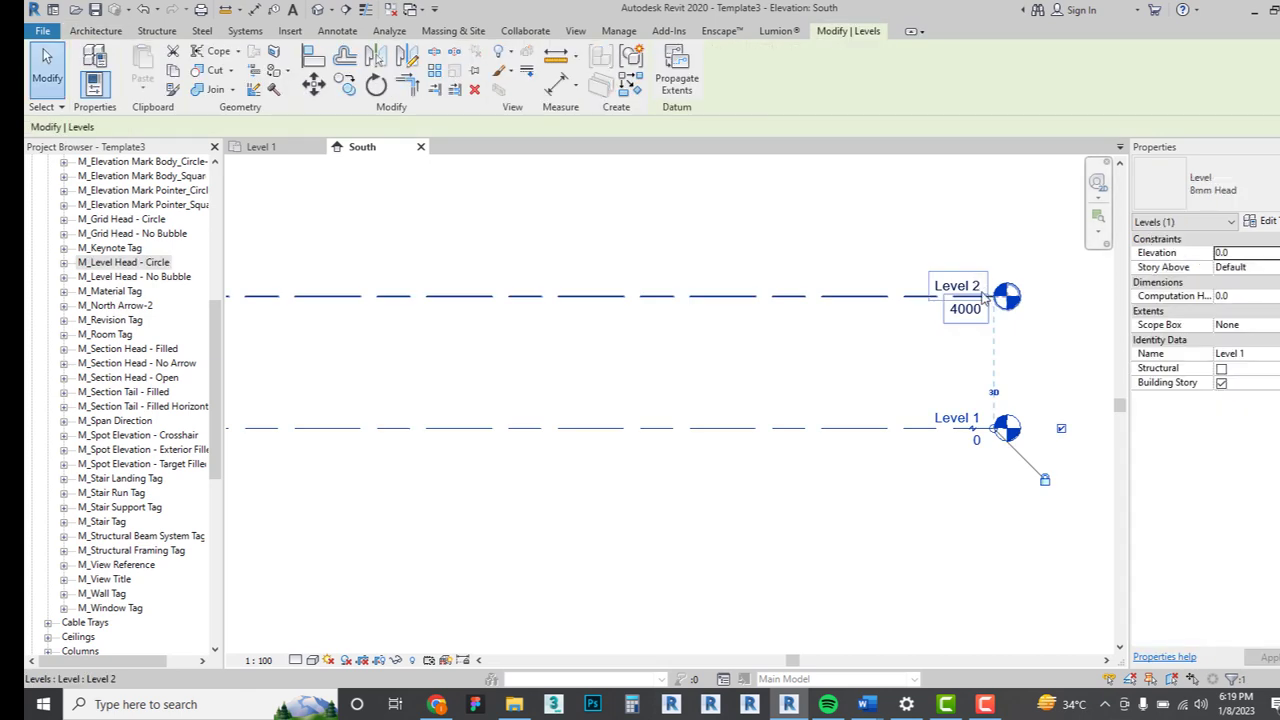
click(880, 251)
click(972, 311)
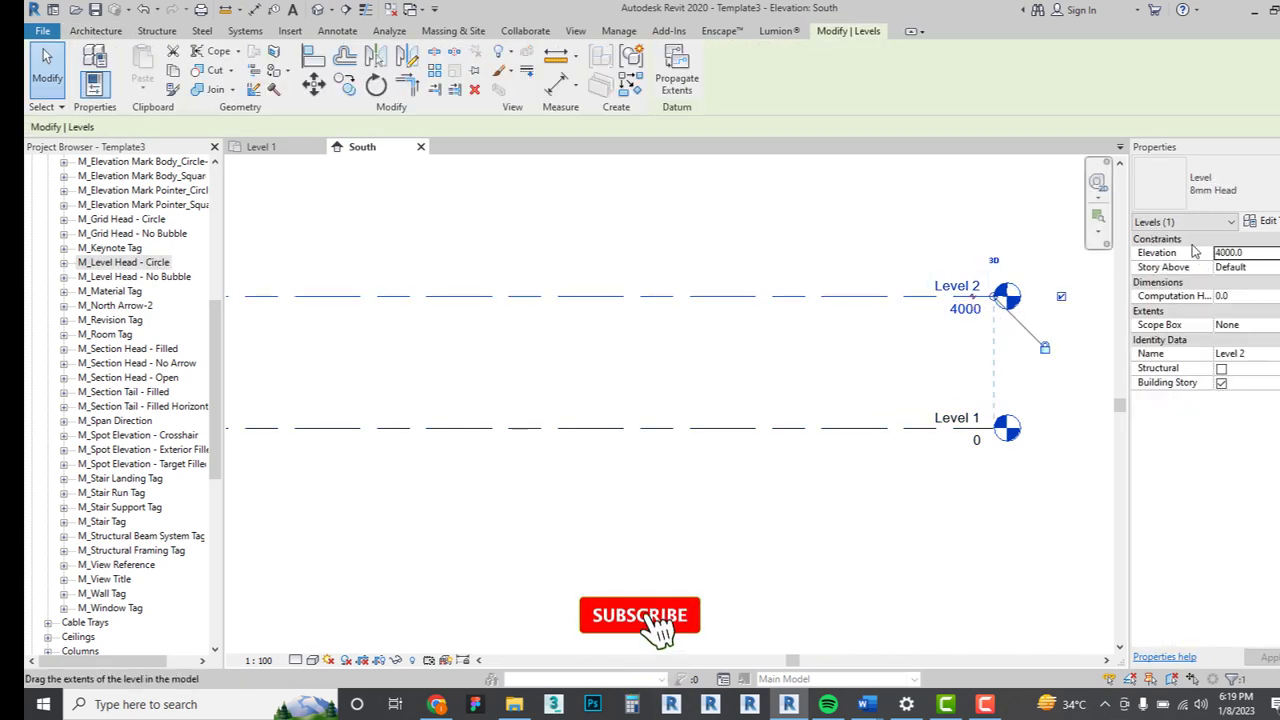
click(1270, 222)
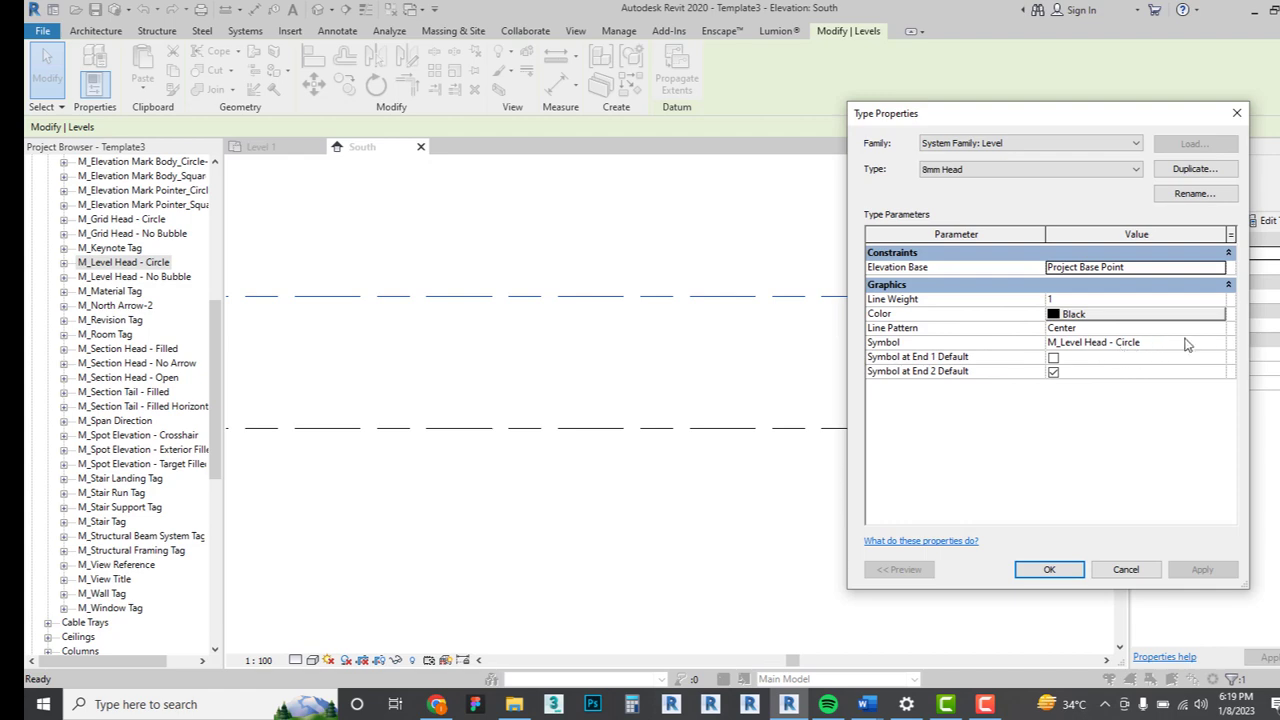
click(1221, 346)
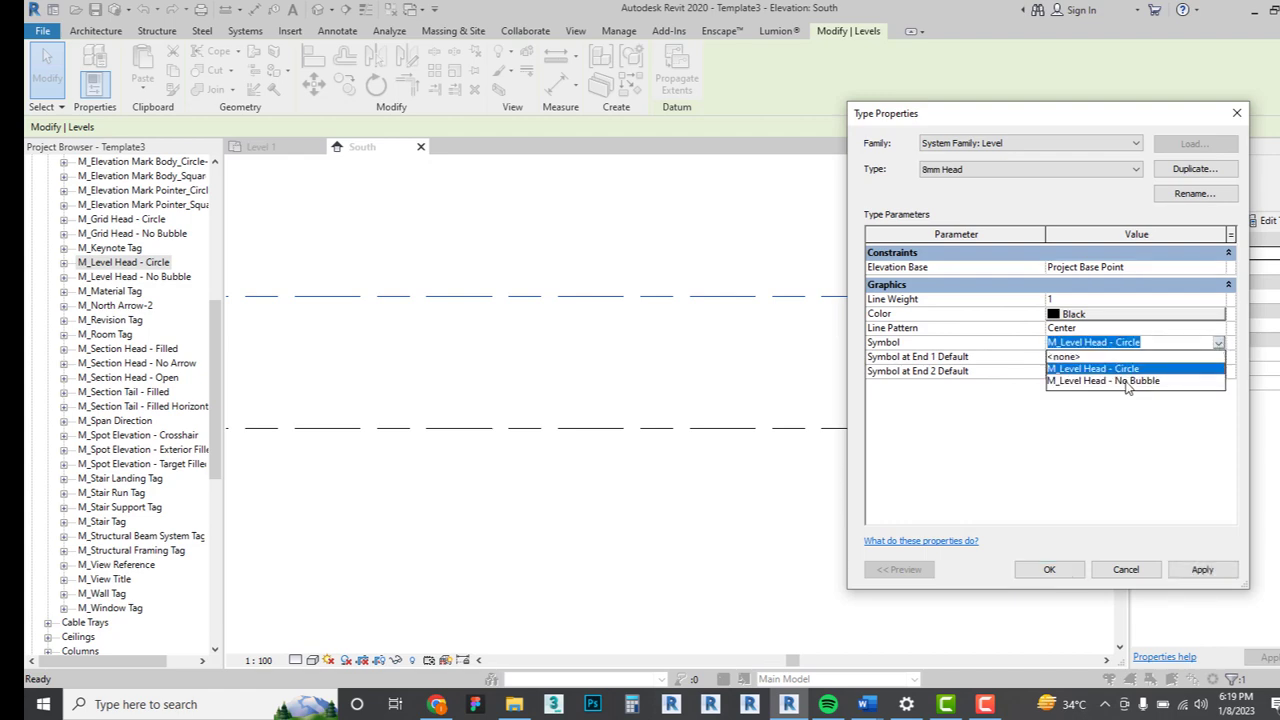
click(1143, 426)
click(1237, 113)
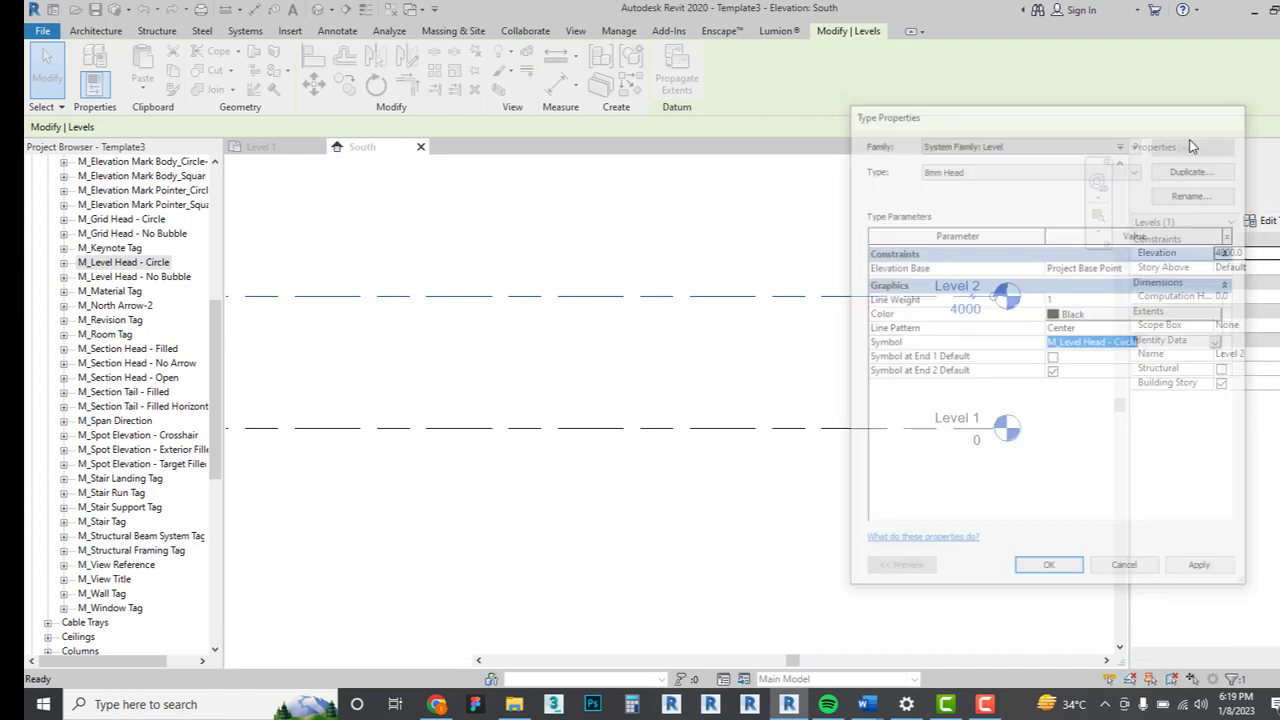
click(925, 339)
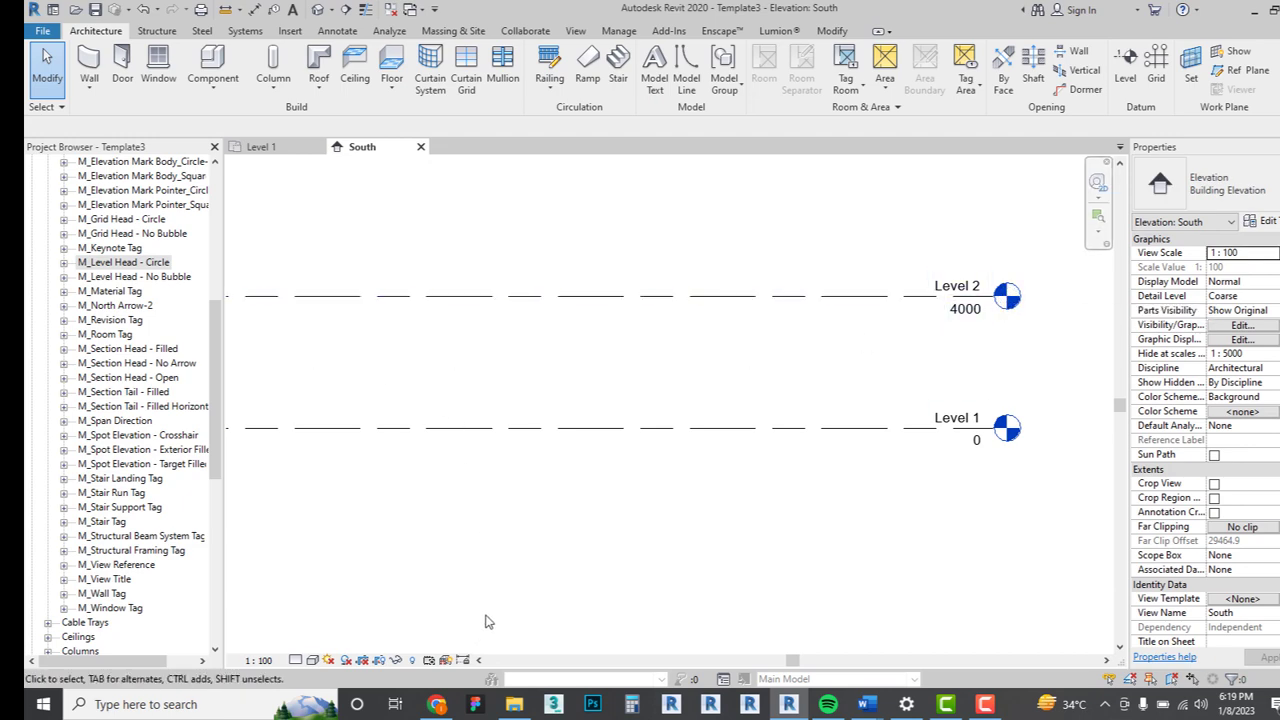
click(514, 704)
click(632, 620)
mouse_move(519, 708)
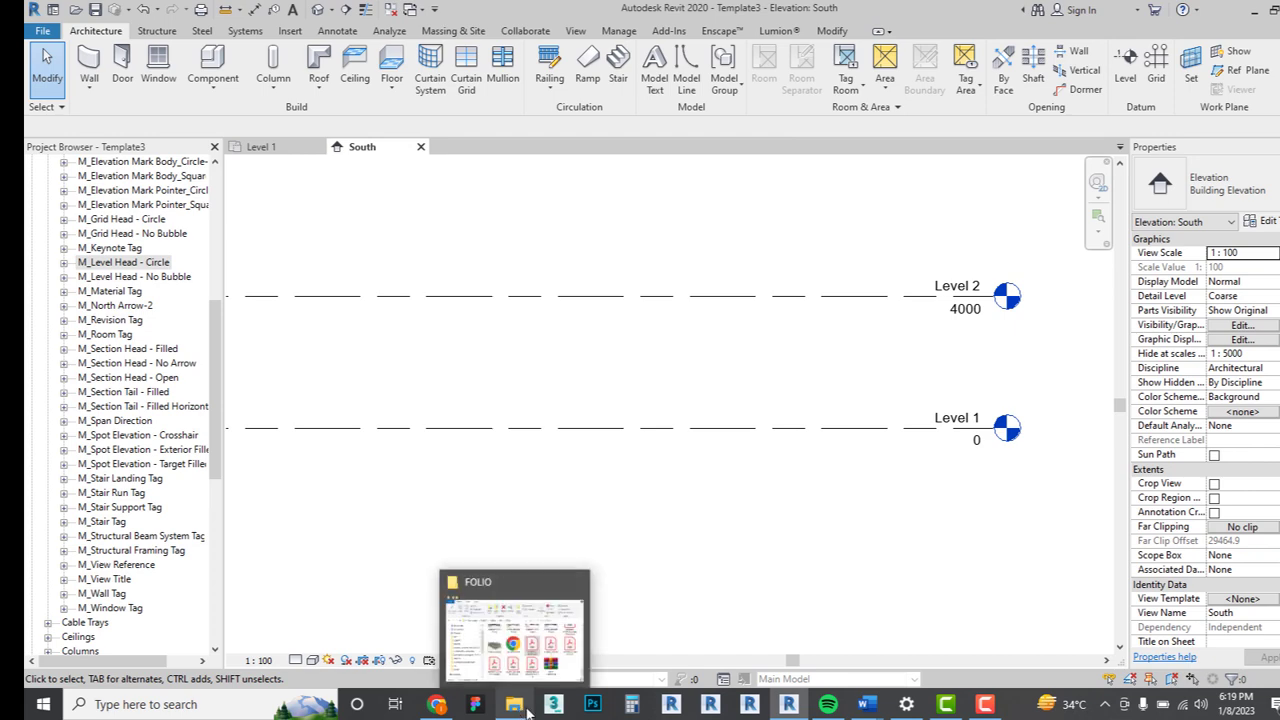
mouse_move(533, 665)
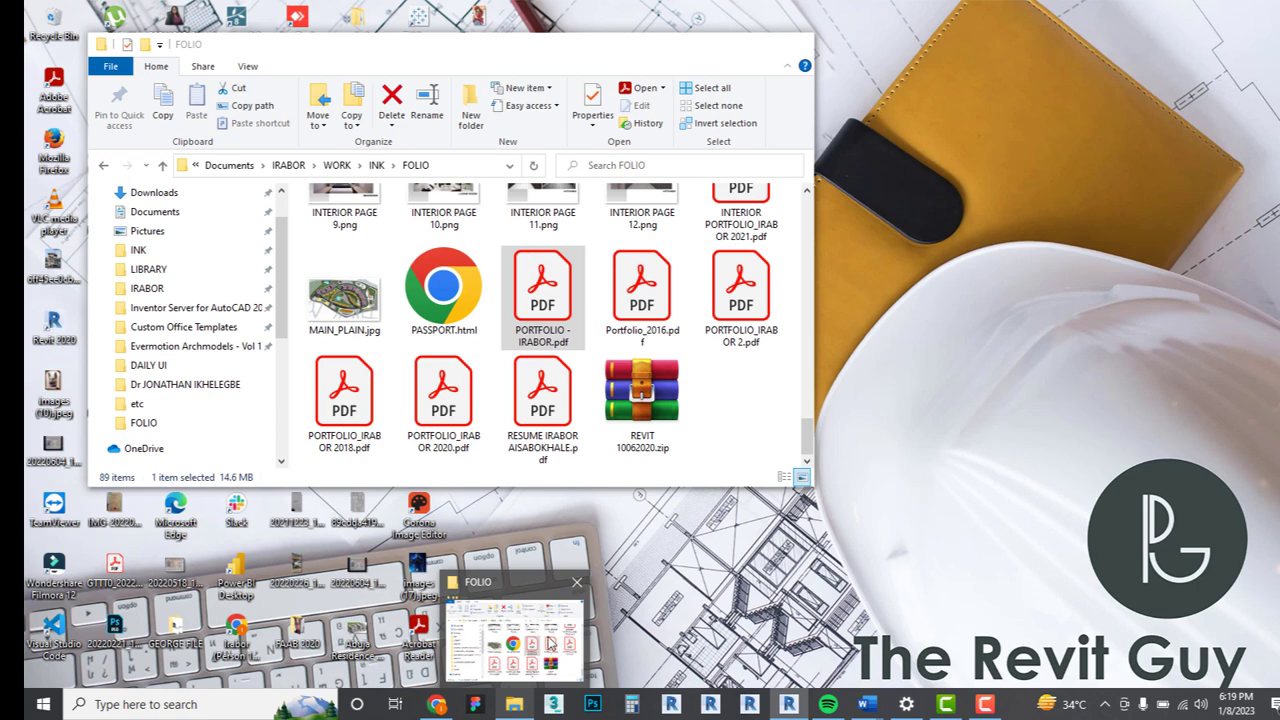
Browse the FOLIO library to LIBRARY > REVIT > RAC > Metric Library (updated) > Annotations > Architectural.
click(548, 645)
drag(480, 63, 766, 135)
click(440, 342)
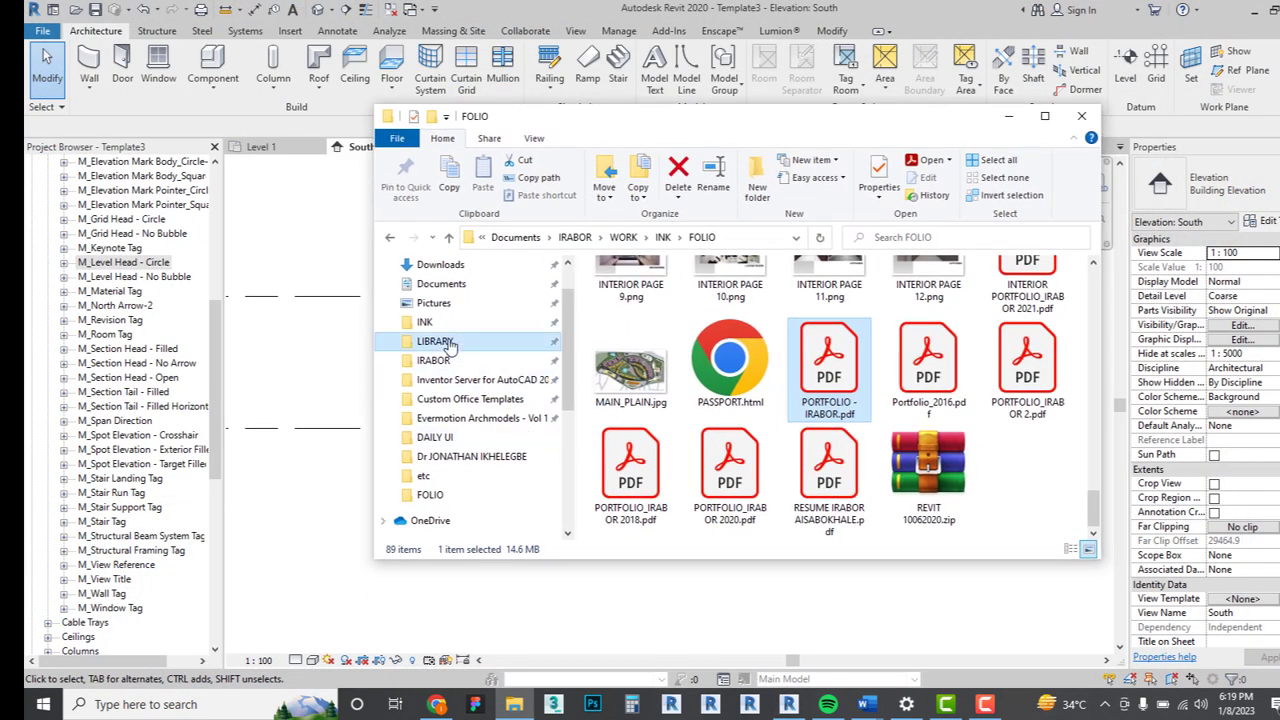
double_click(622, 400)
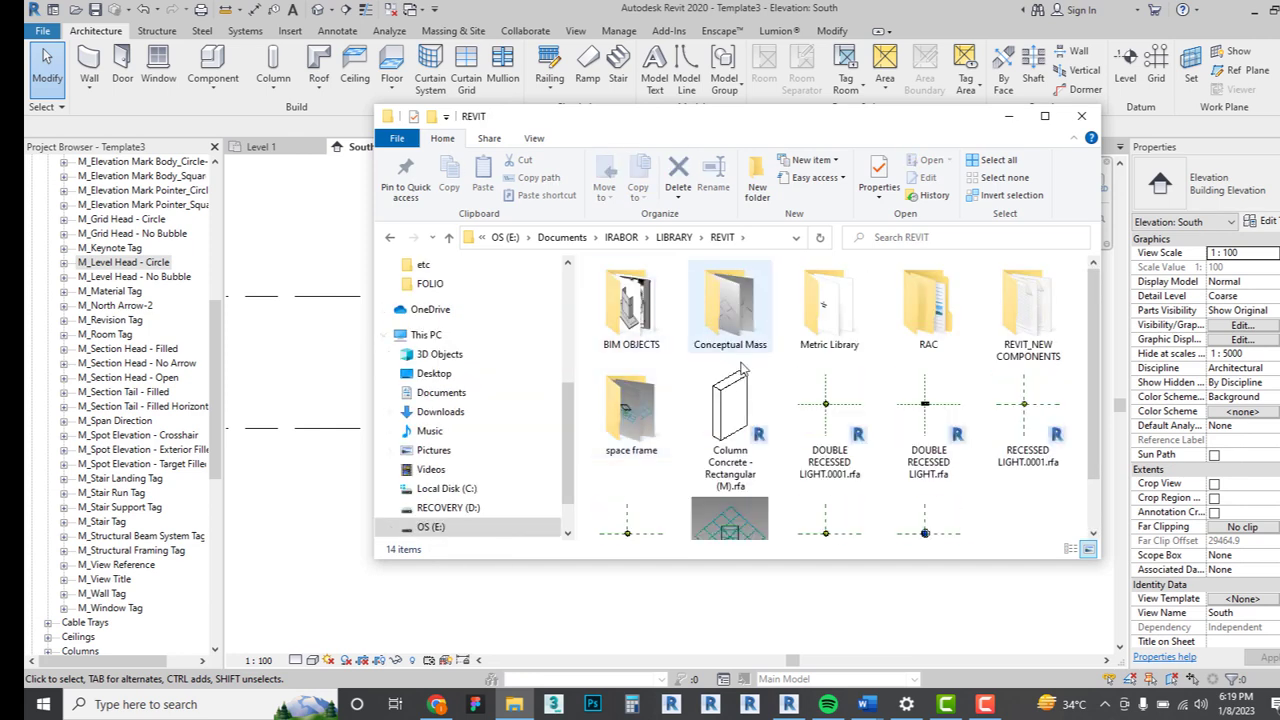
double_click(940, 322)
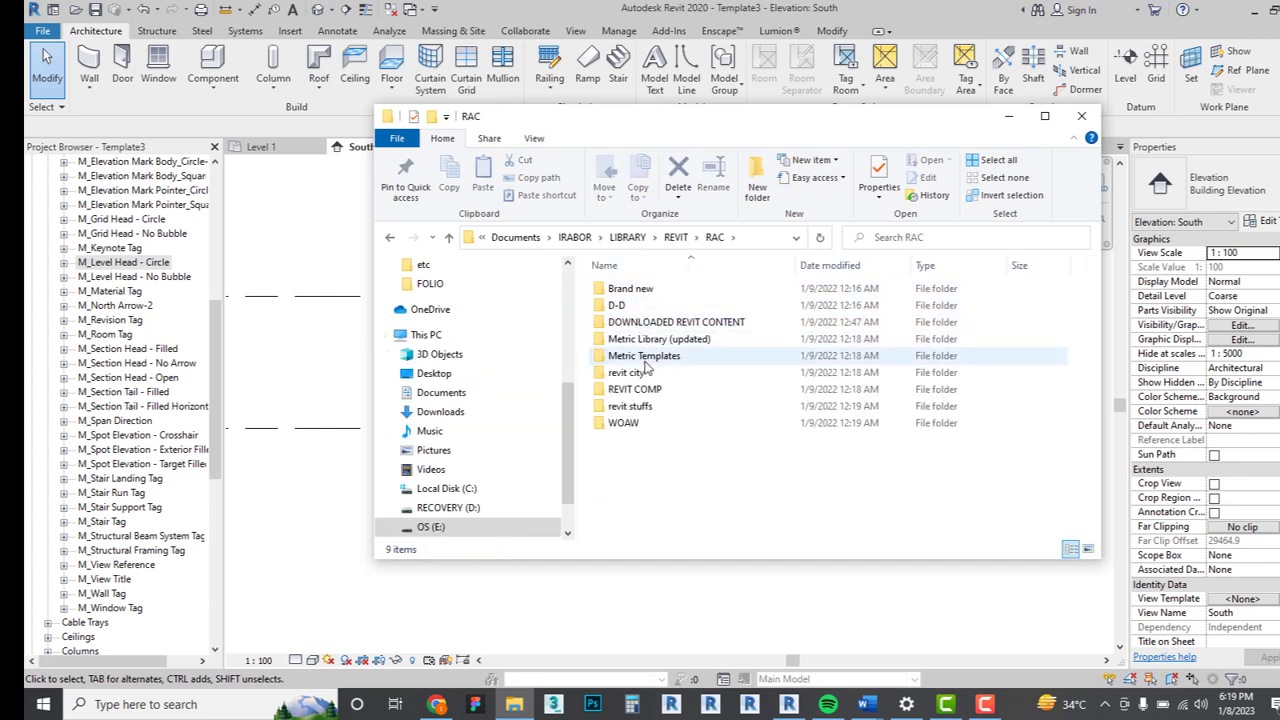
double_click(650, 339)
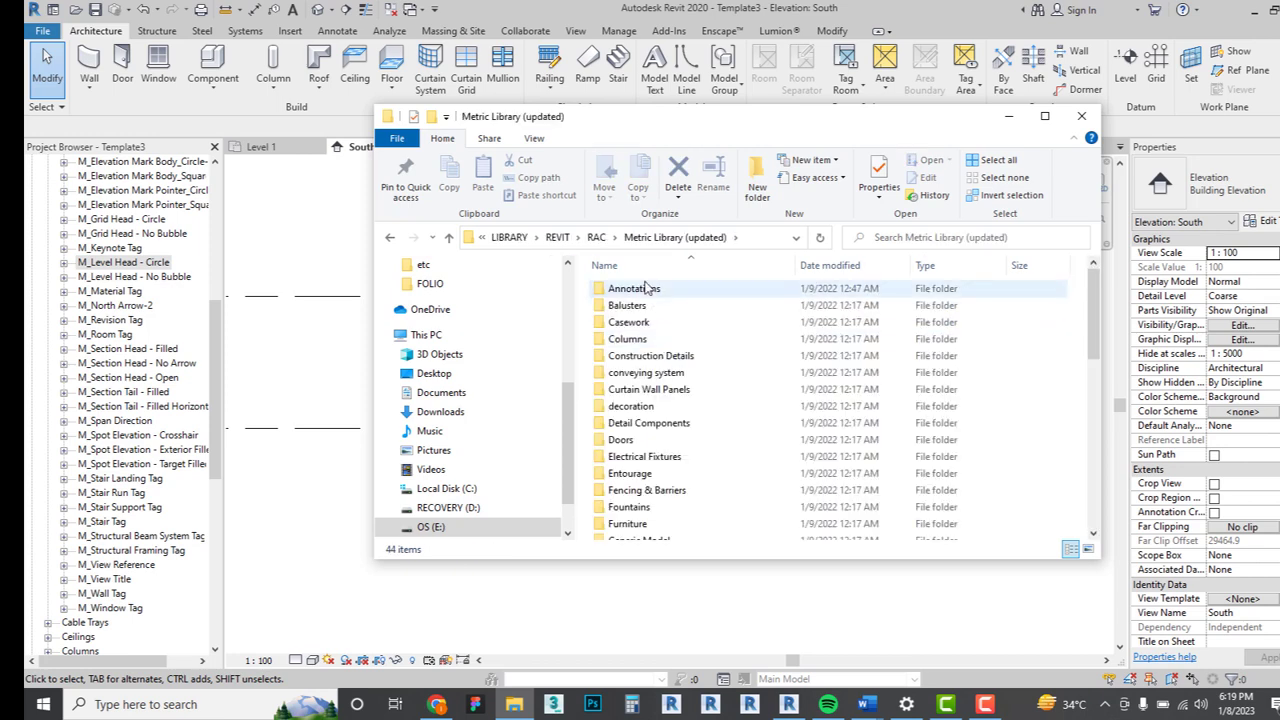
double_click(655, 290)
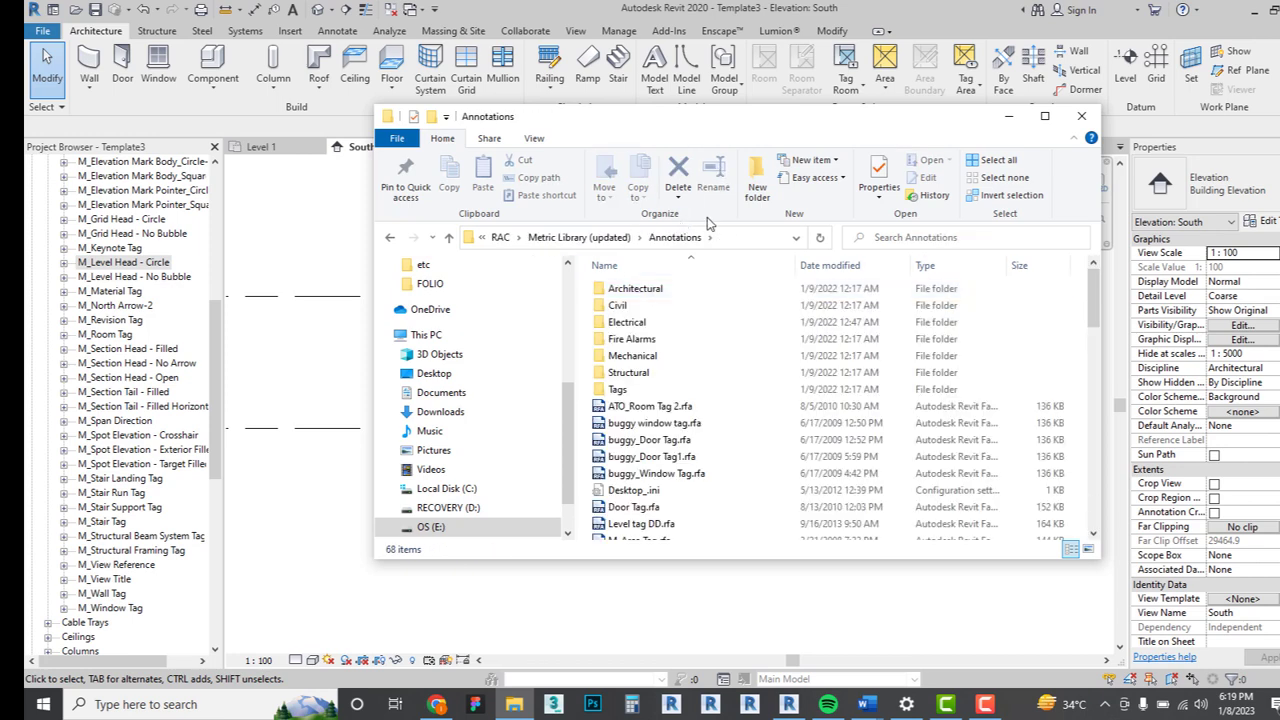
double_click(638, 289)
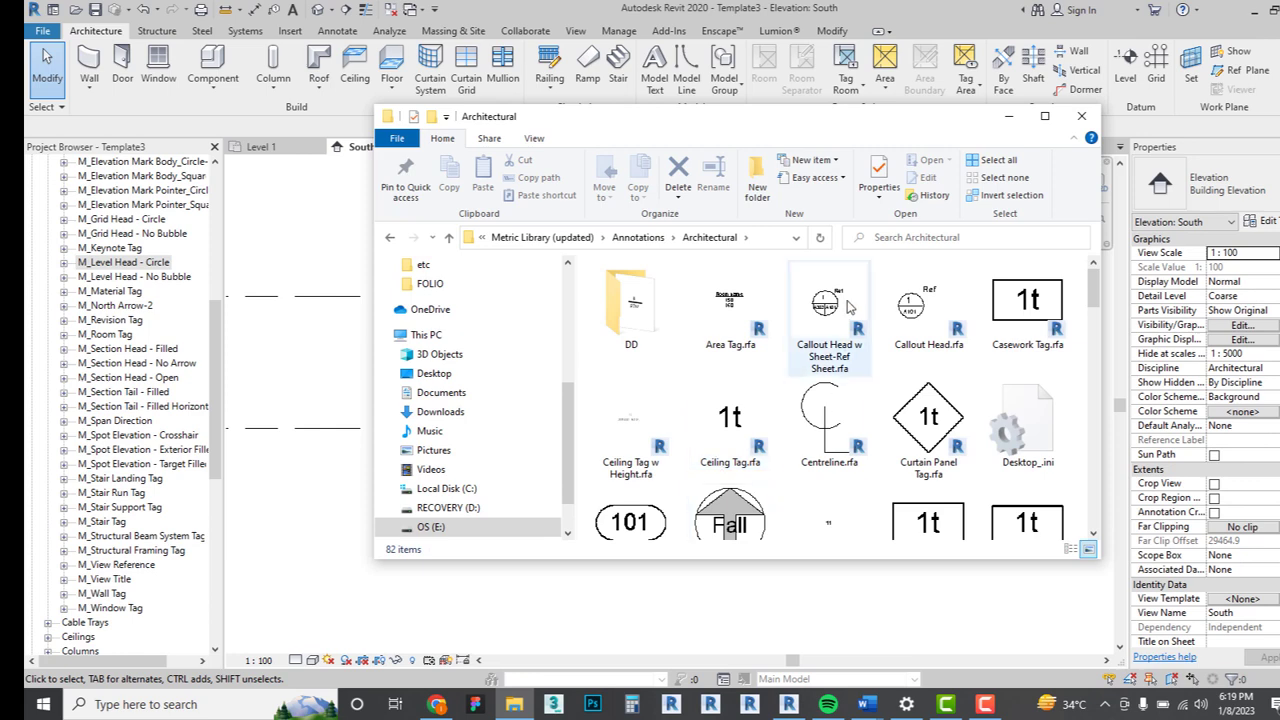
Show large thumbnails and drag Level Head - Triangle Spot.rfa into Revit.
click(1071, 549)
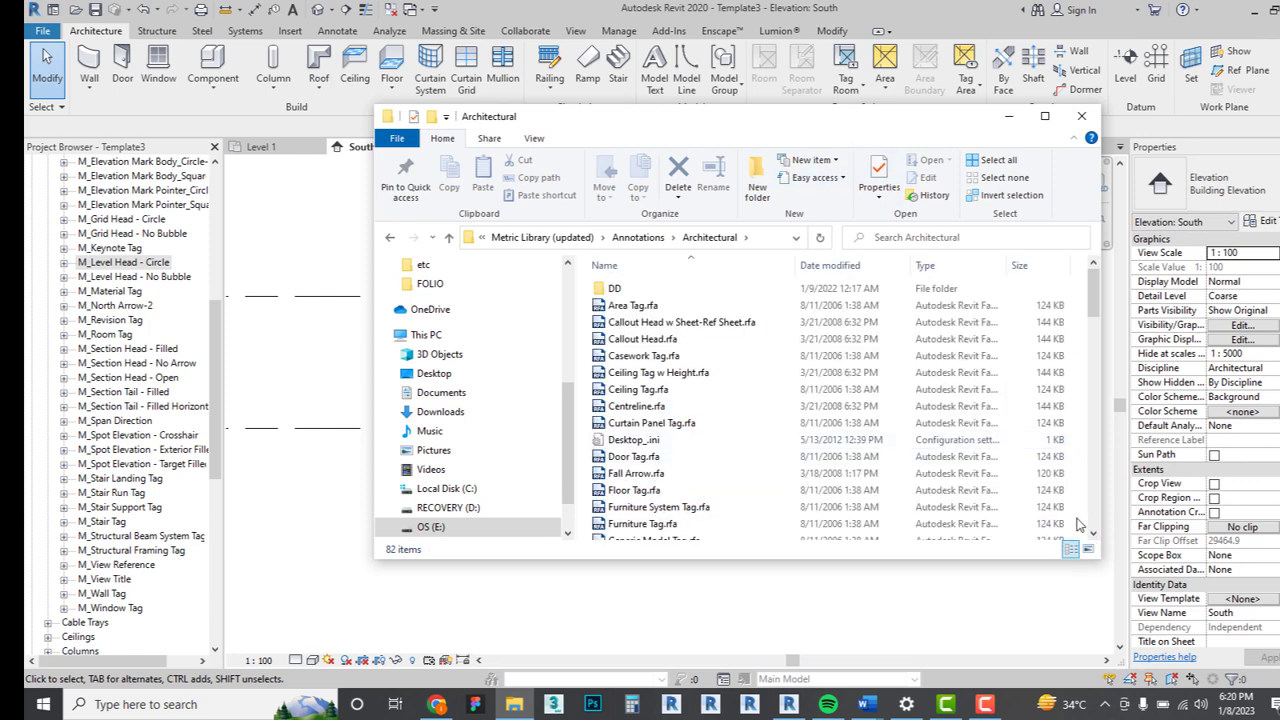
click(1089, 550)
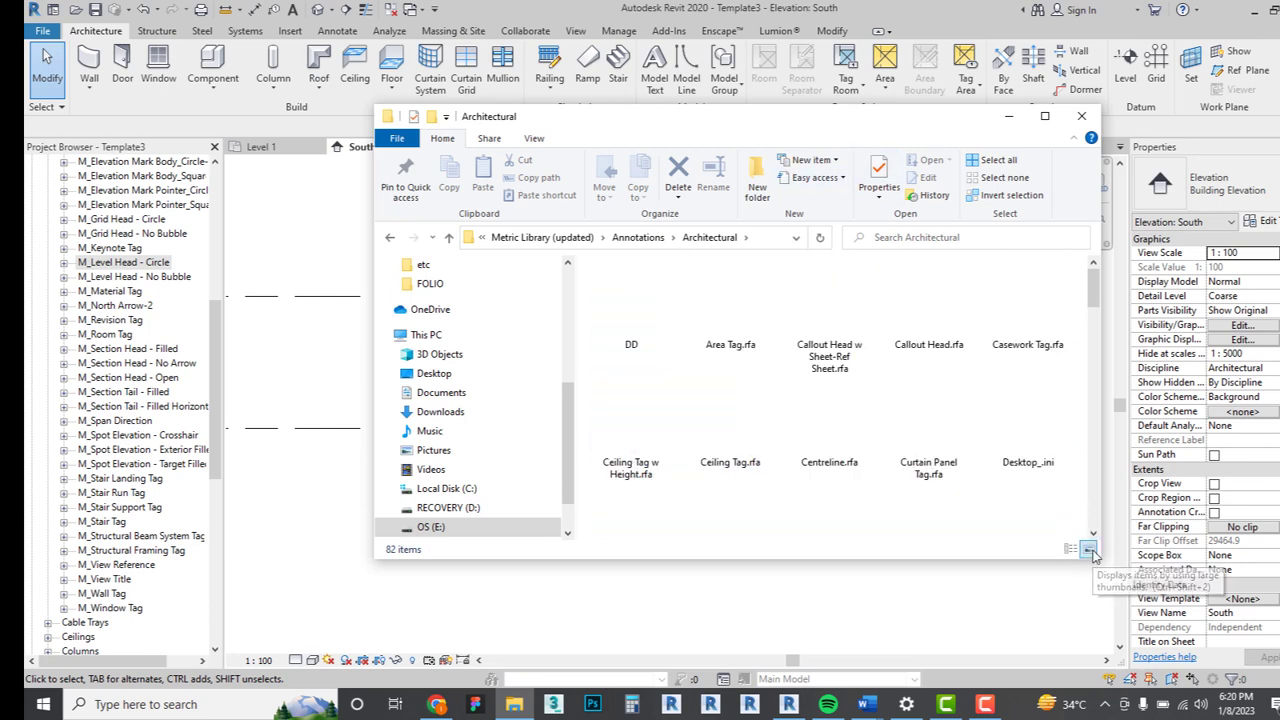
drag(840, 120, 675, 70)
scroll(715, 269, down, 1)
scroll(715, 269, down, 6)
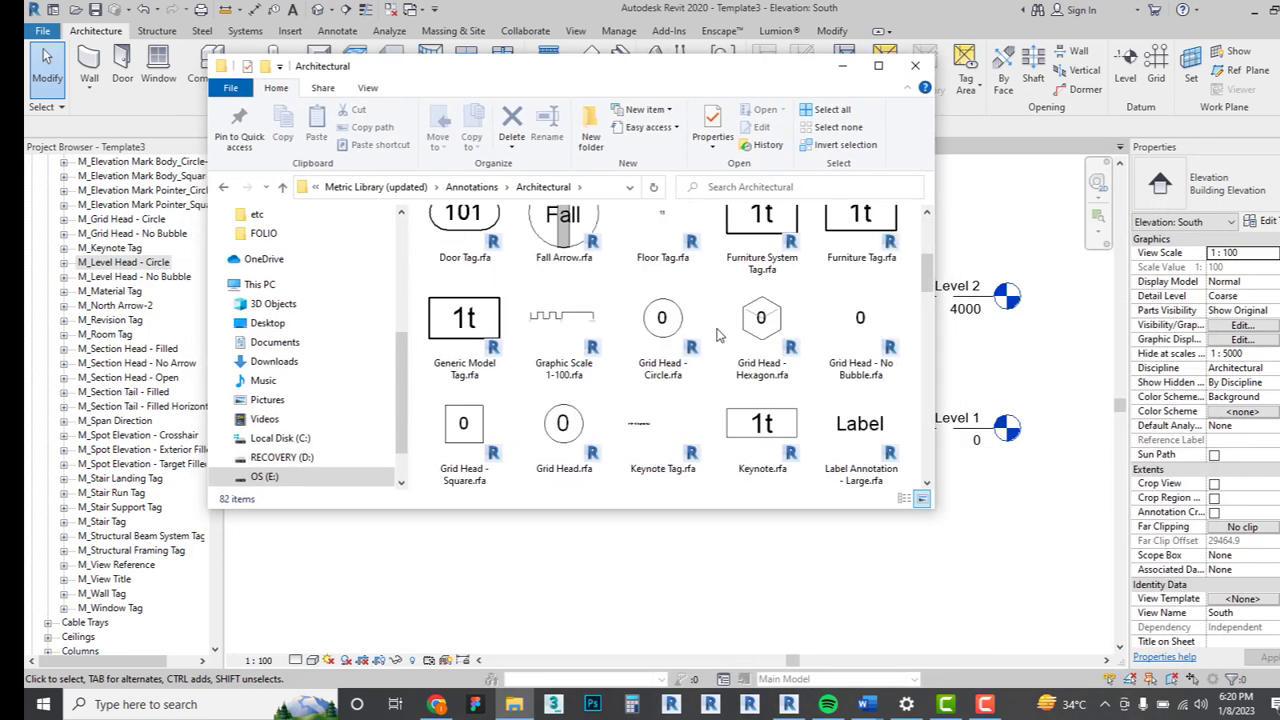
scroll(757, 390, up, 2)
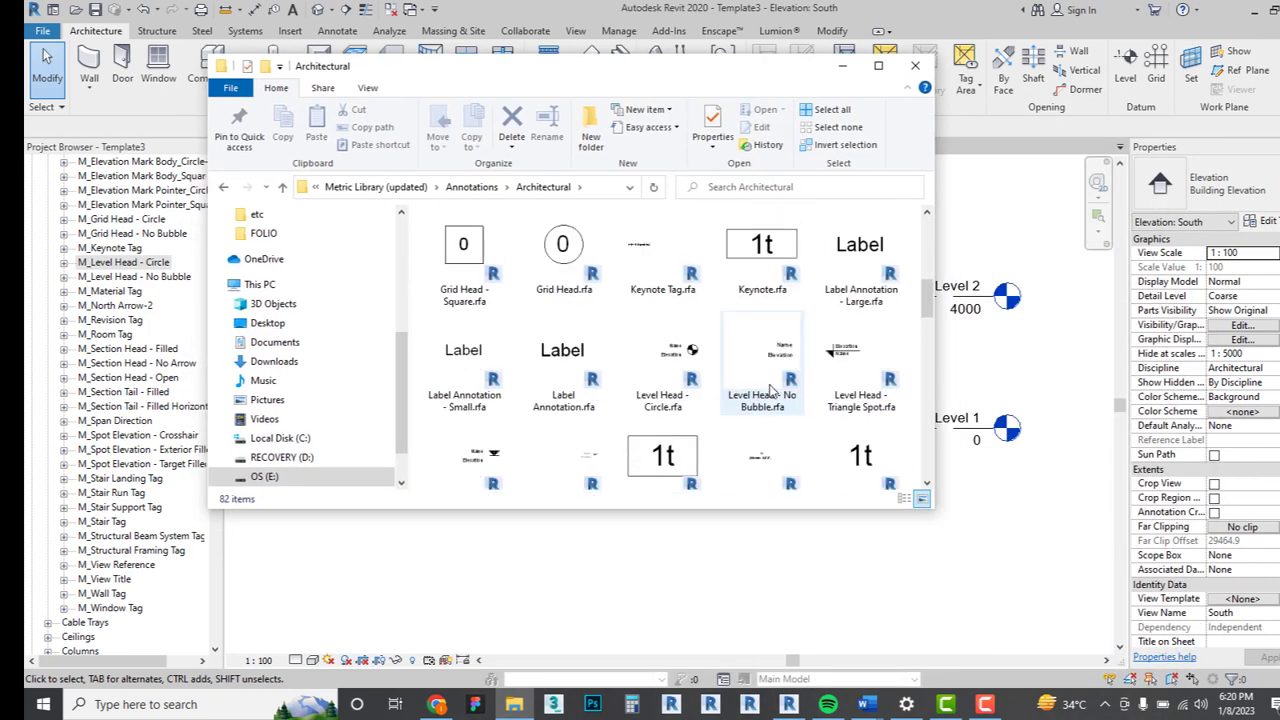
click(843, 362)
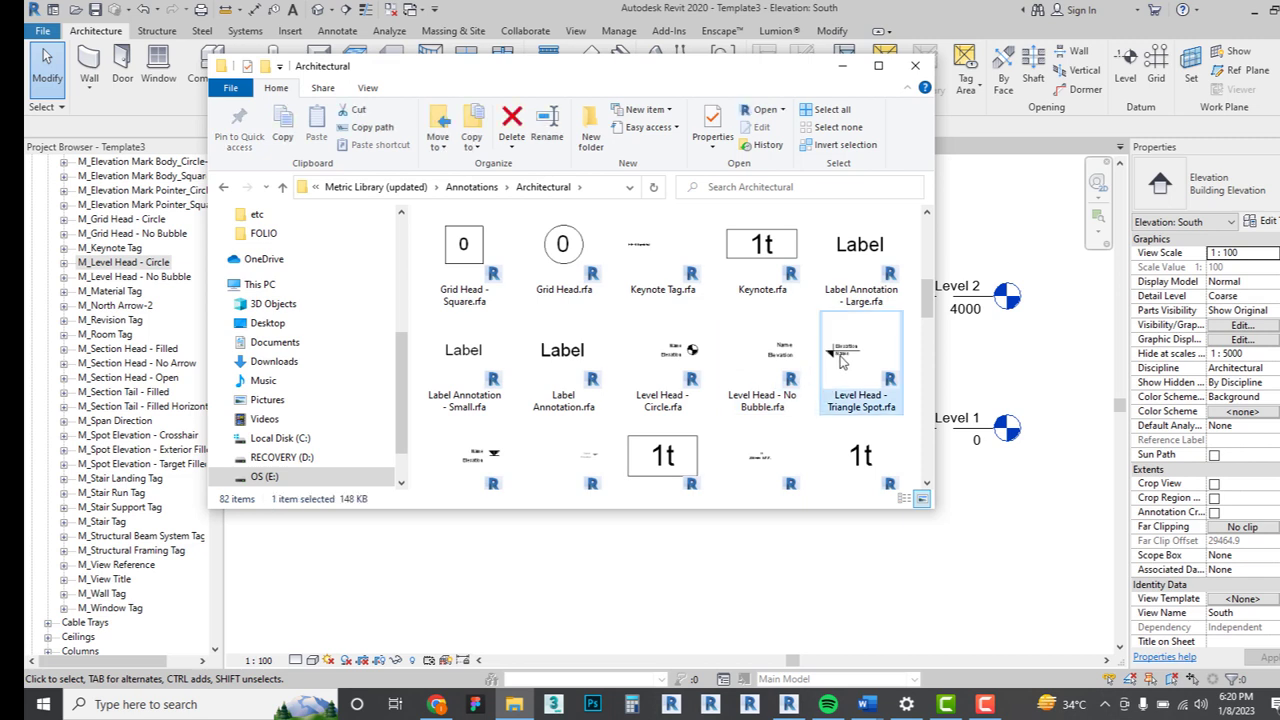
click(680, 362)
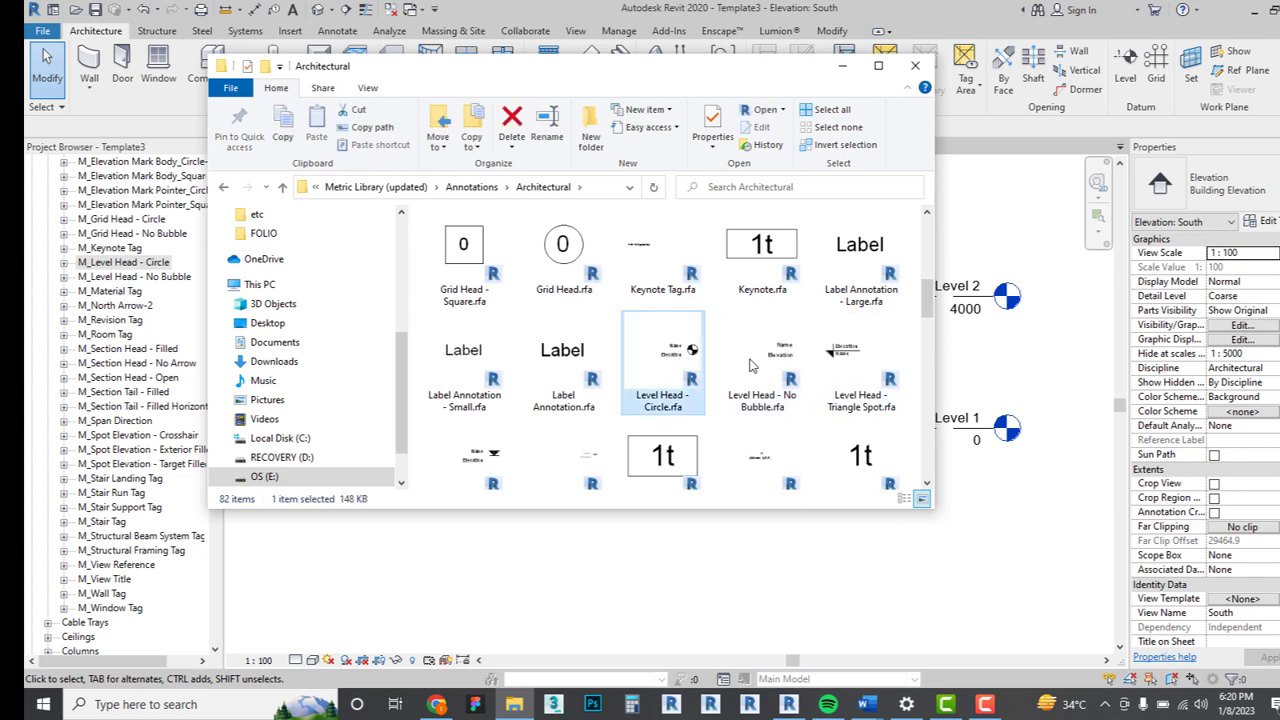
click(845, 366)
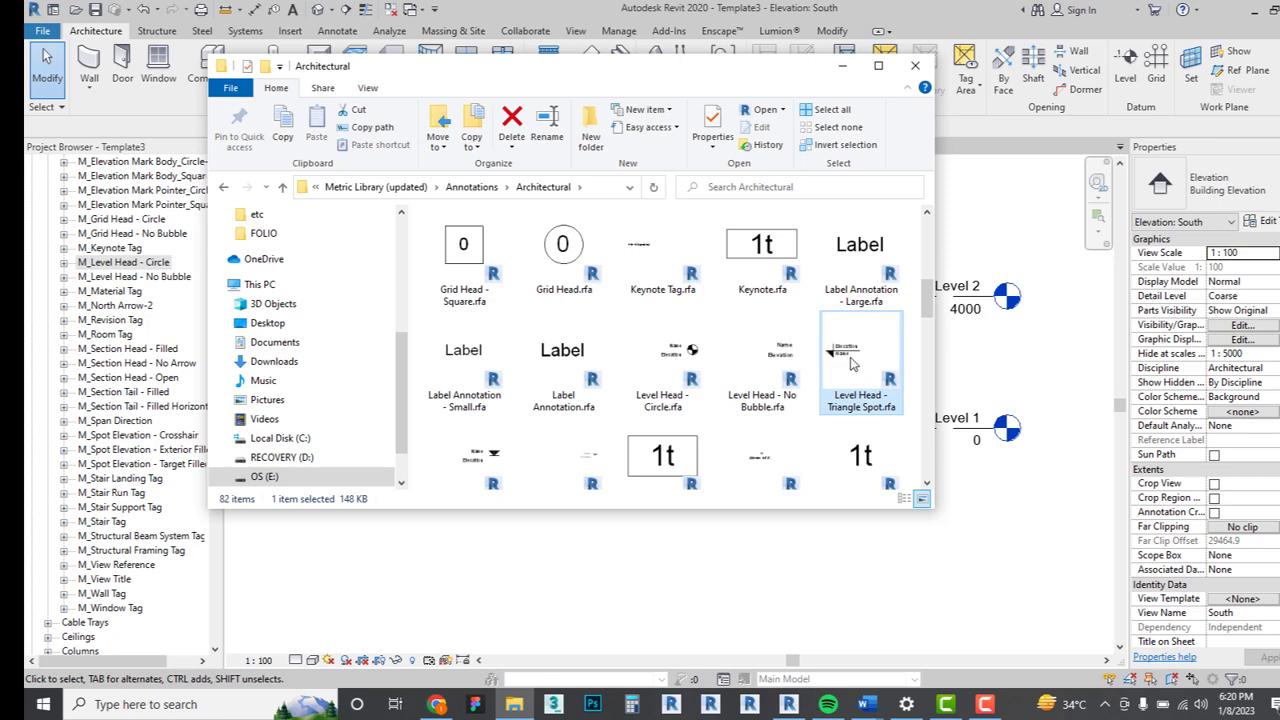
drag(852, 364, 1047, 522)
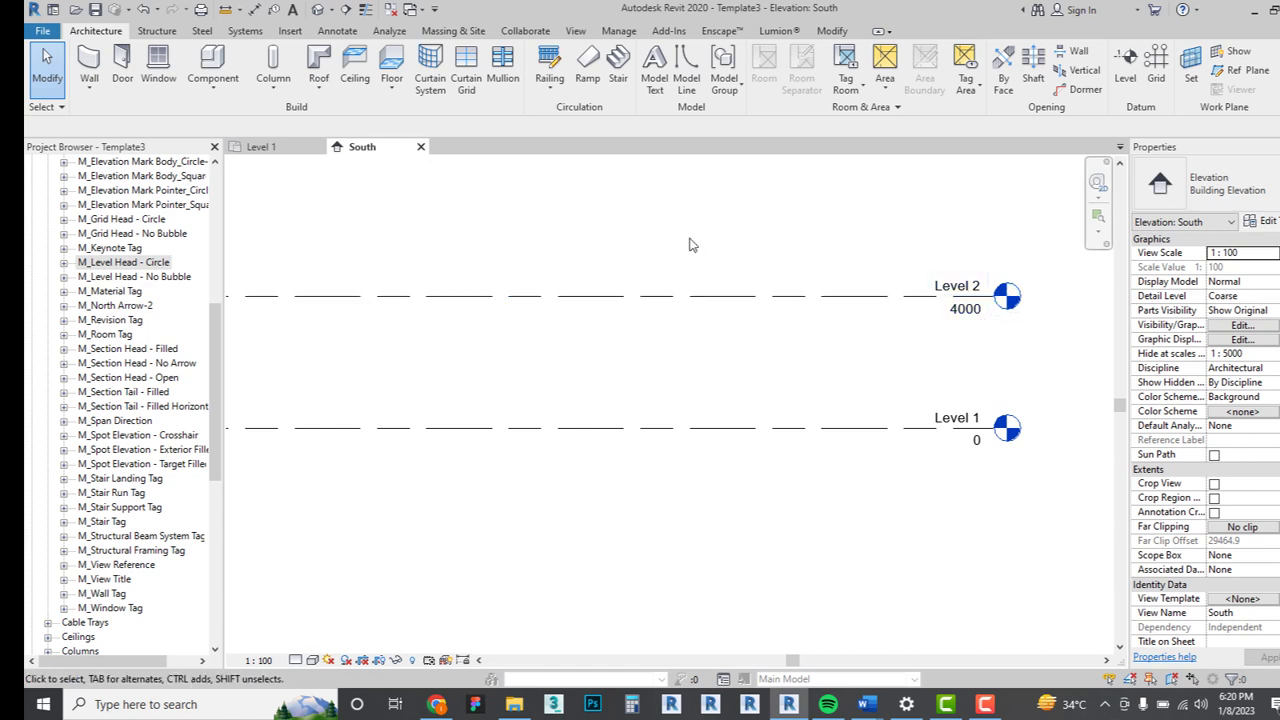
Select the Level 1 line in the South elevation and open its 8mm Head type properties.
middle_drag(827, 333, 838, 370)
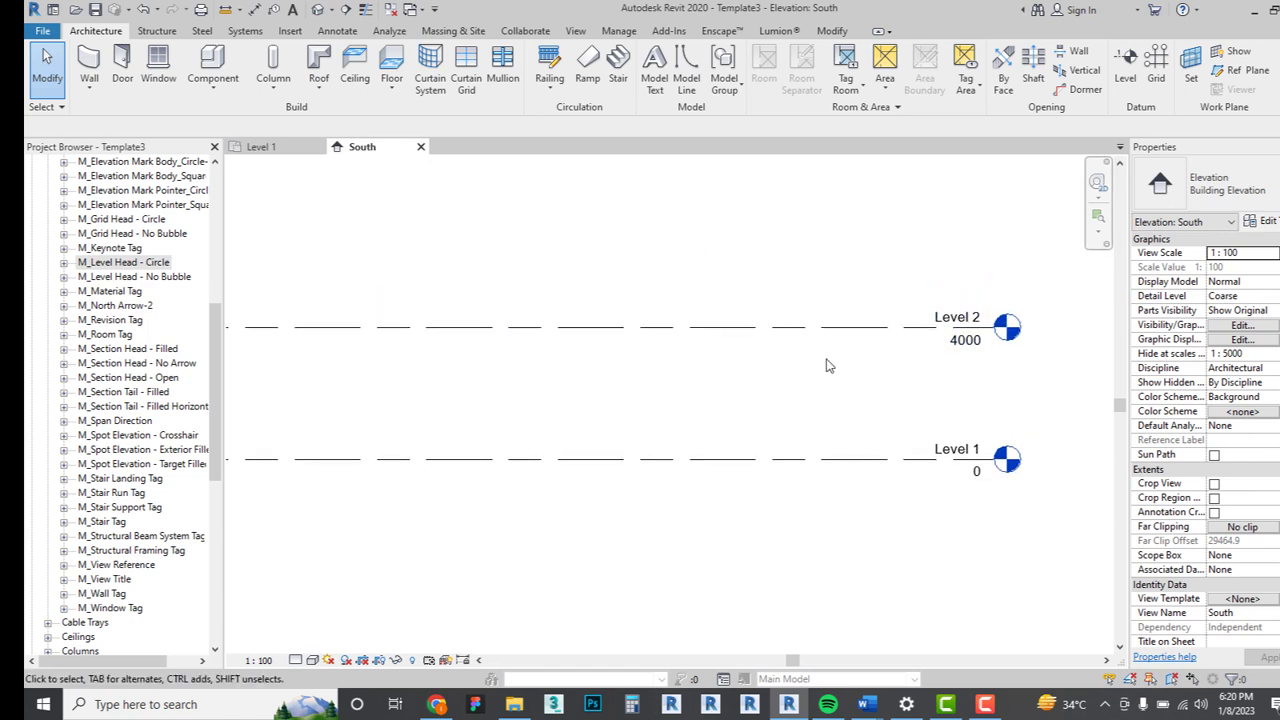
middle_drag(975, 352, 969, 346)
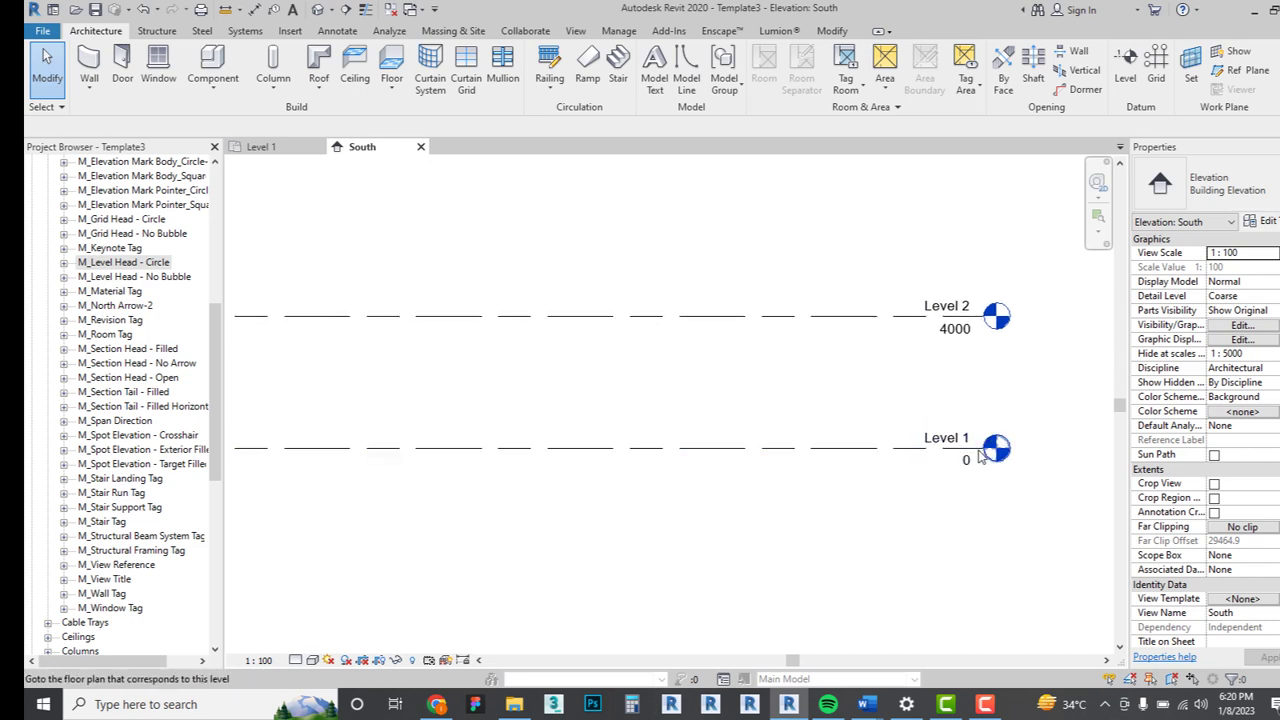
click(966, 456)
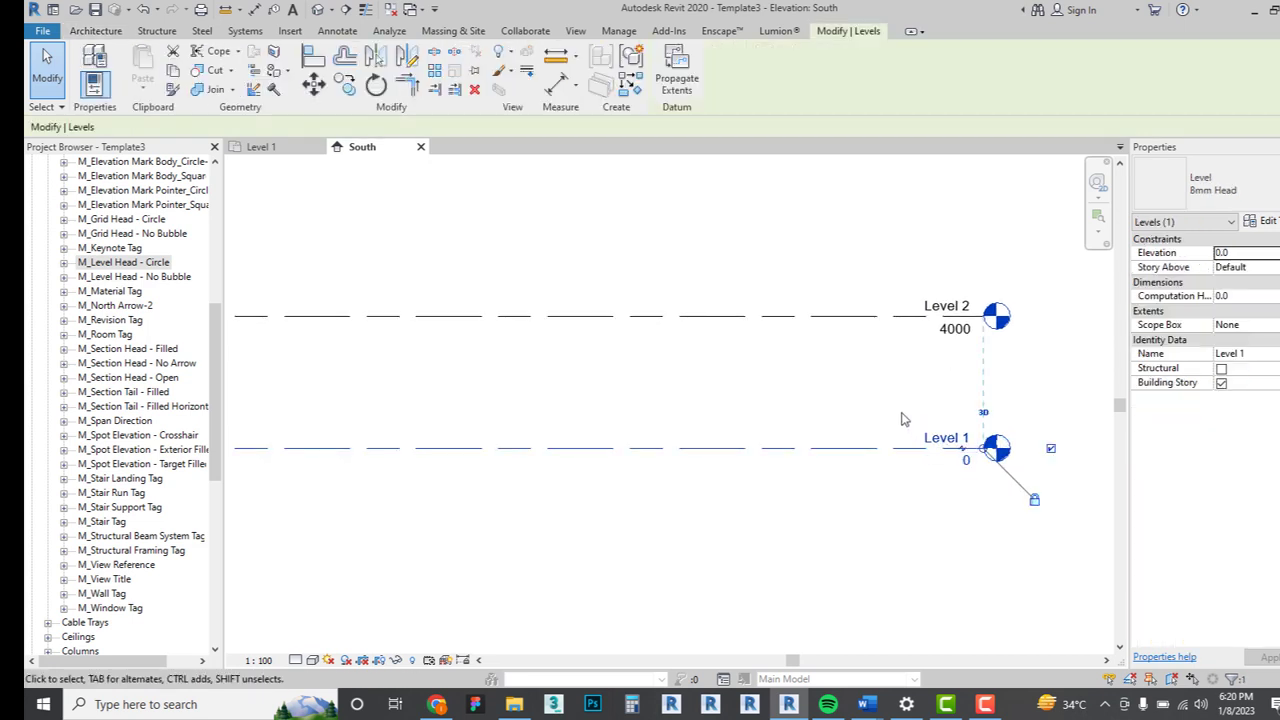
click(903, 418)
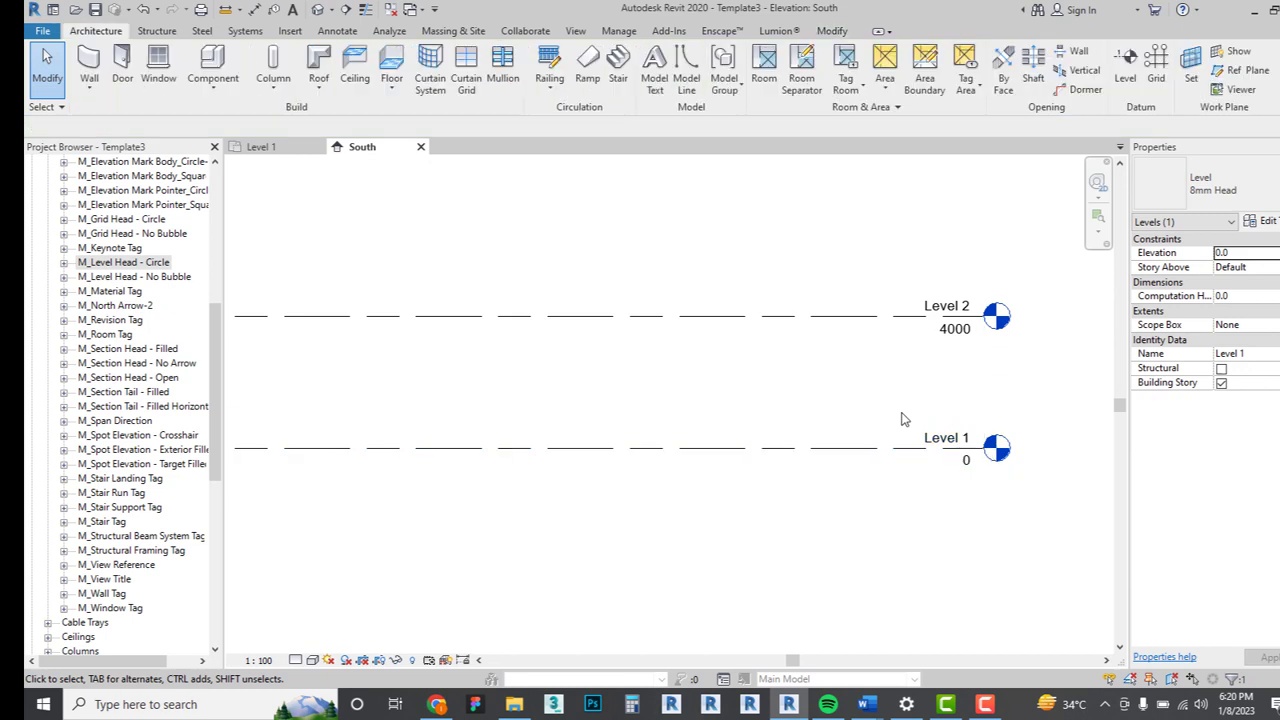
click(958, 456)
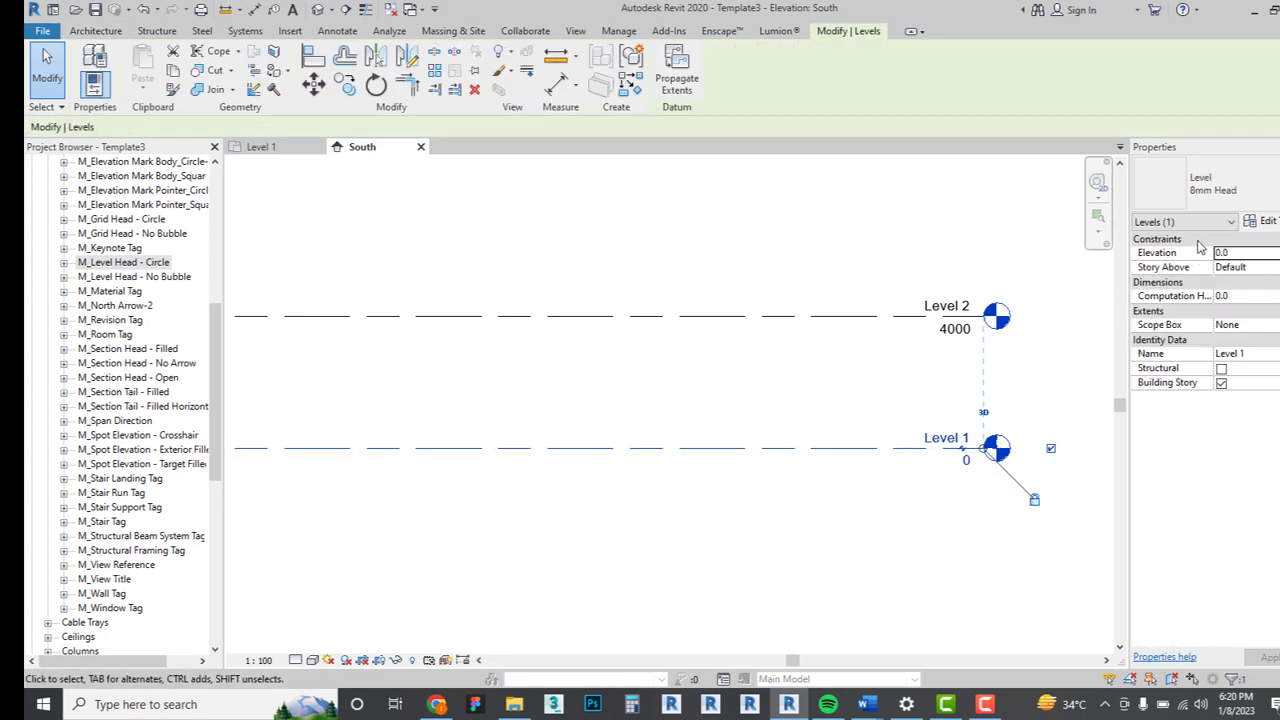
click(1263, 221)
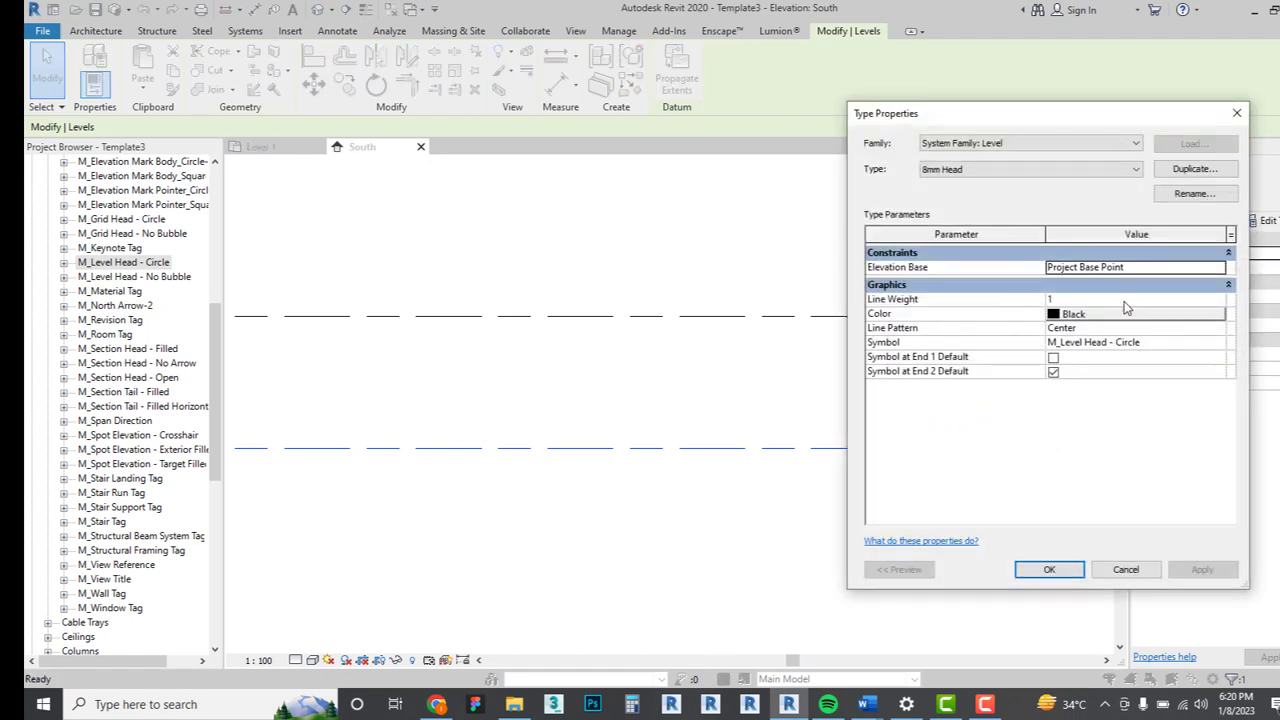
Set the 8mm Head Symbol to Level Head - Triangle Spot, apply and close.
click(1220, 347)
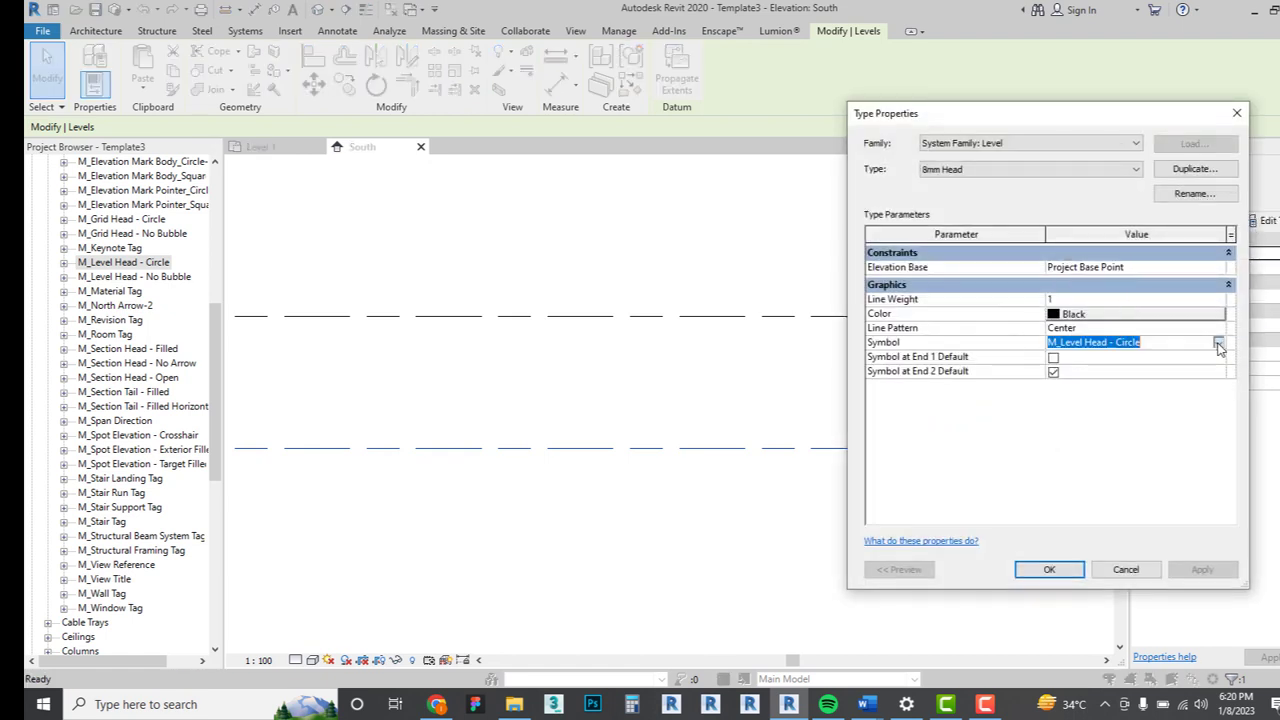
click(1220, 347)
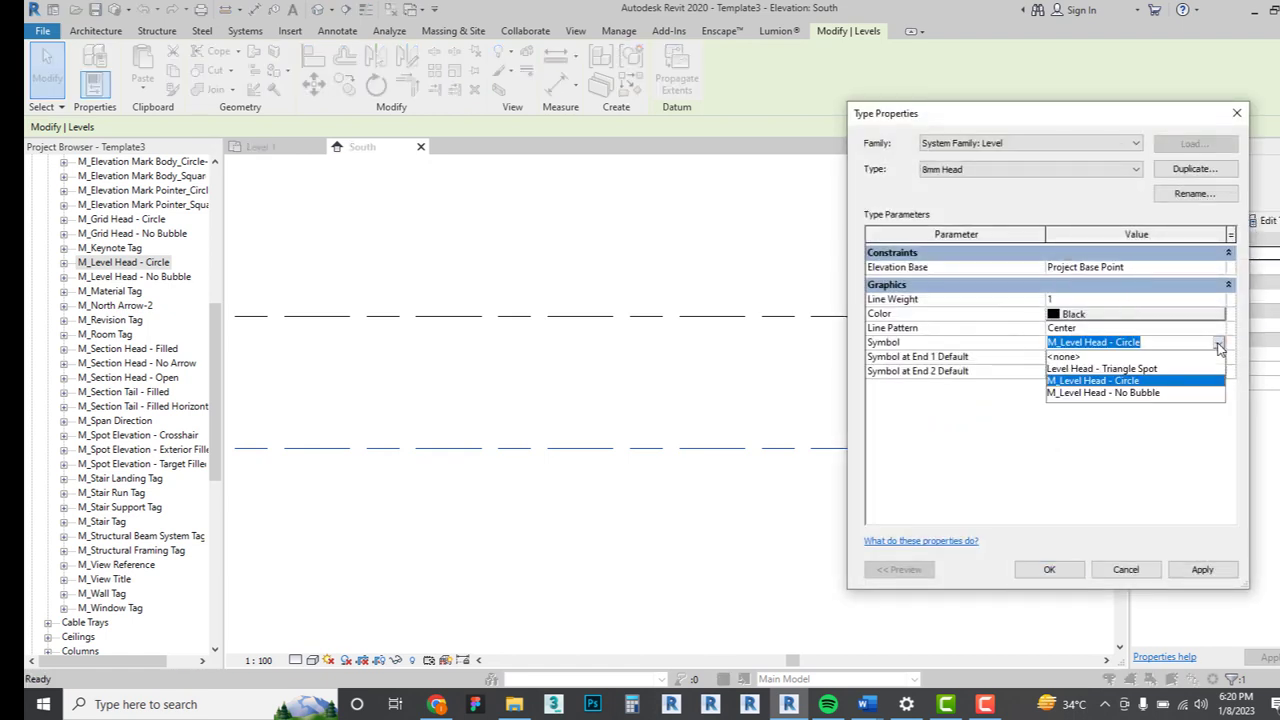
click(1141, 369)
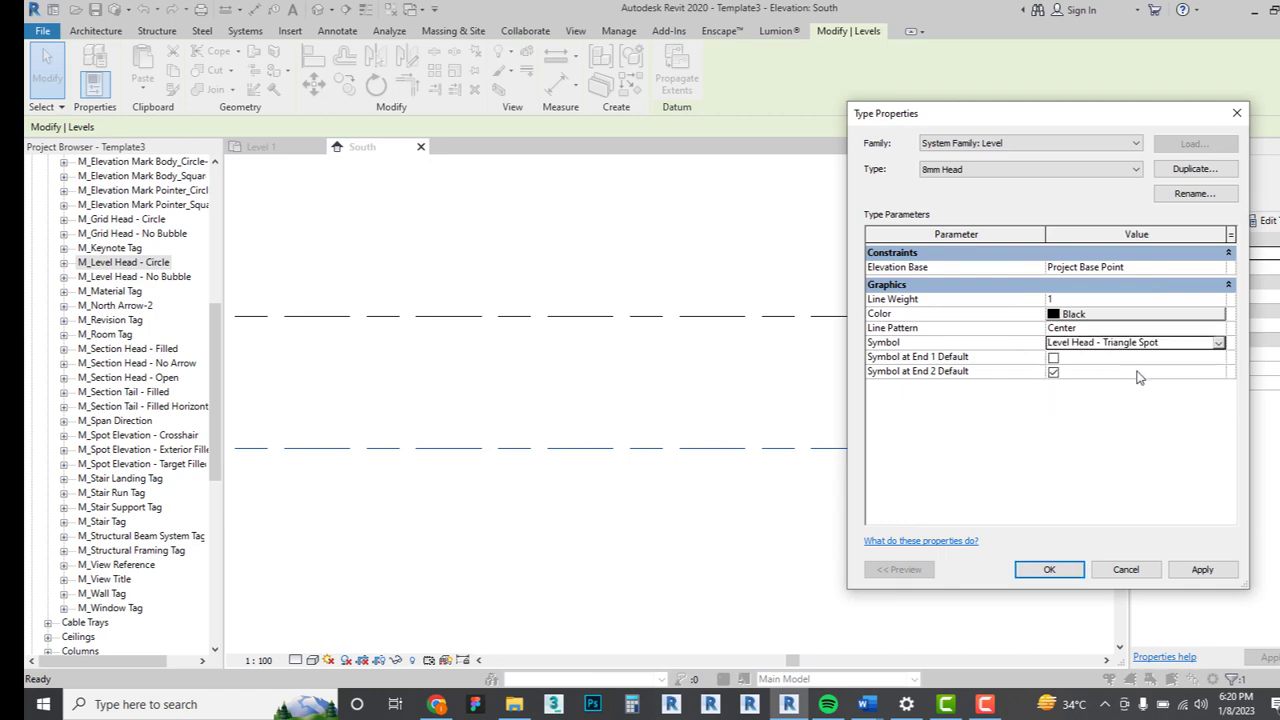
click(1190, 574)
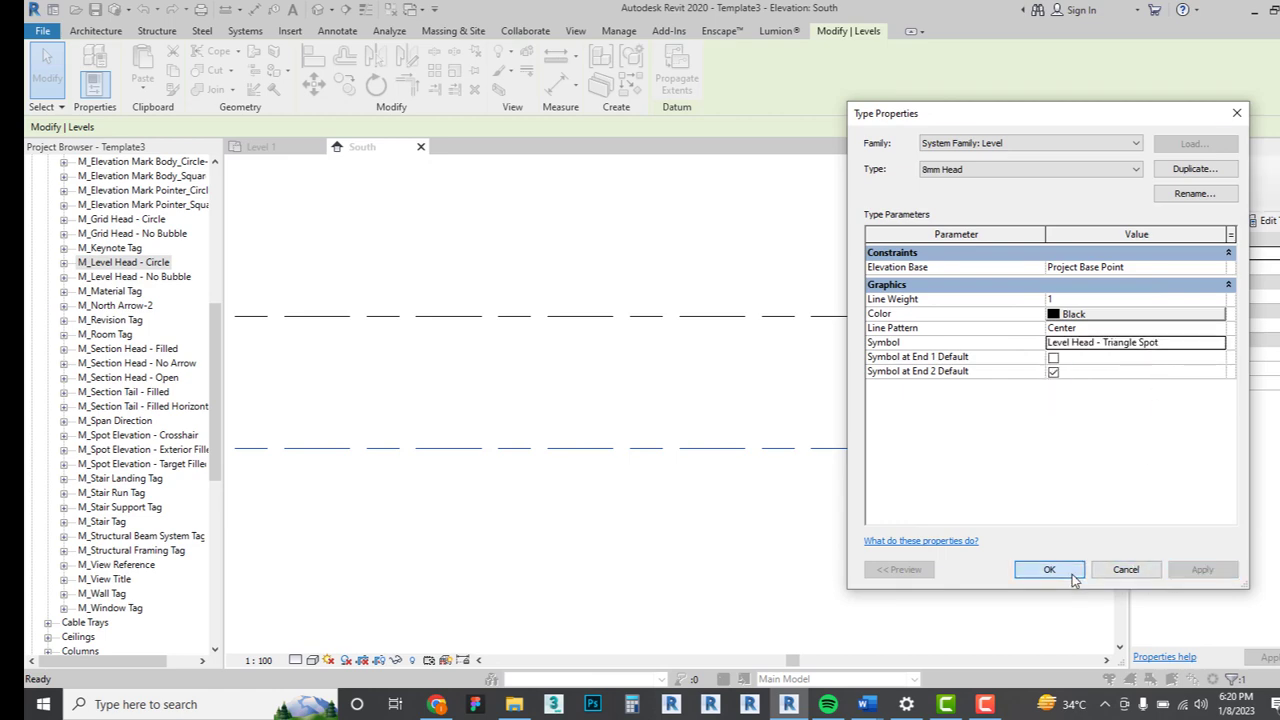
click(1062, 572)
Deselect Level 1 and zoom in to check the triangle level heads.
click(995, 385)
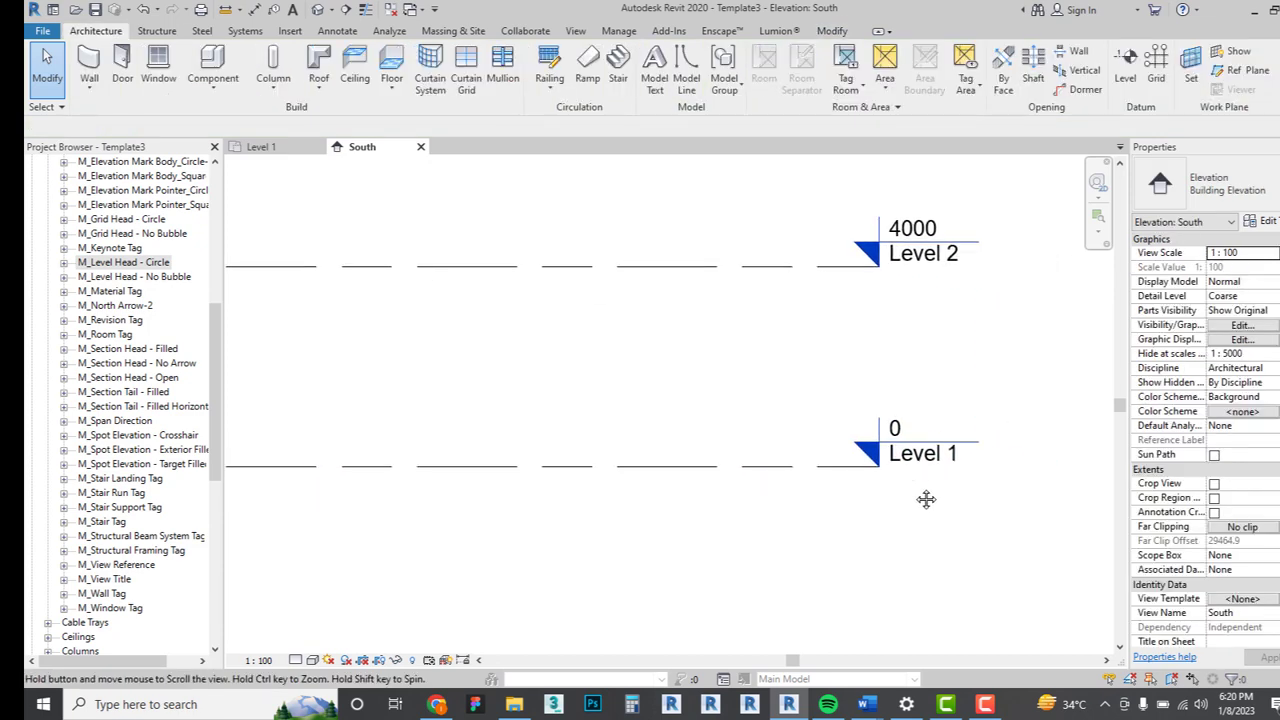
scroll(860, 470, up, 2)
scroll(890, 446, down, 3)
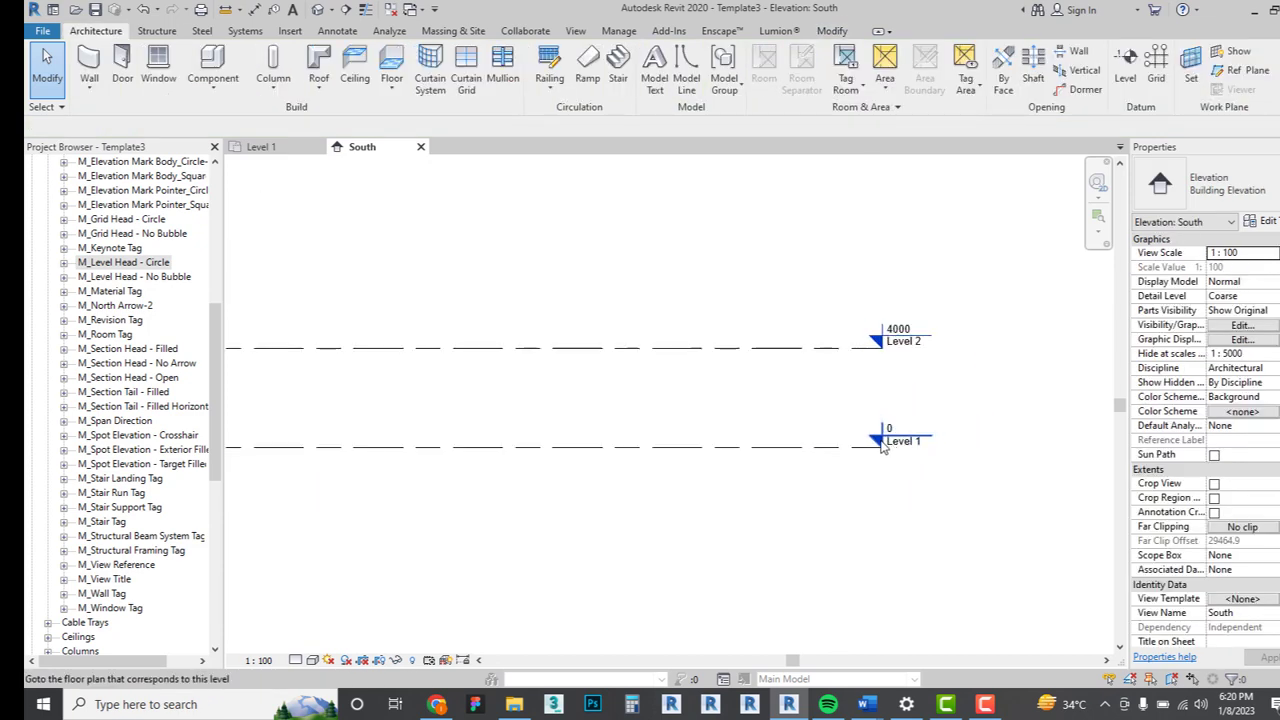
scroll(900, 444, up, 2)
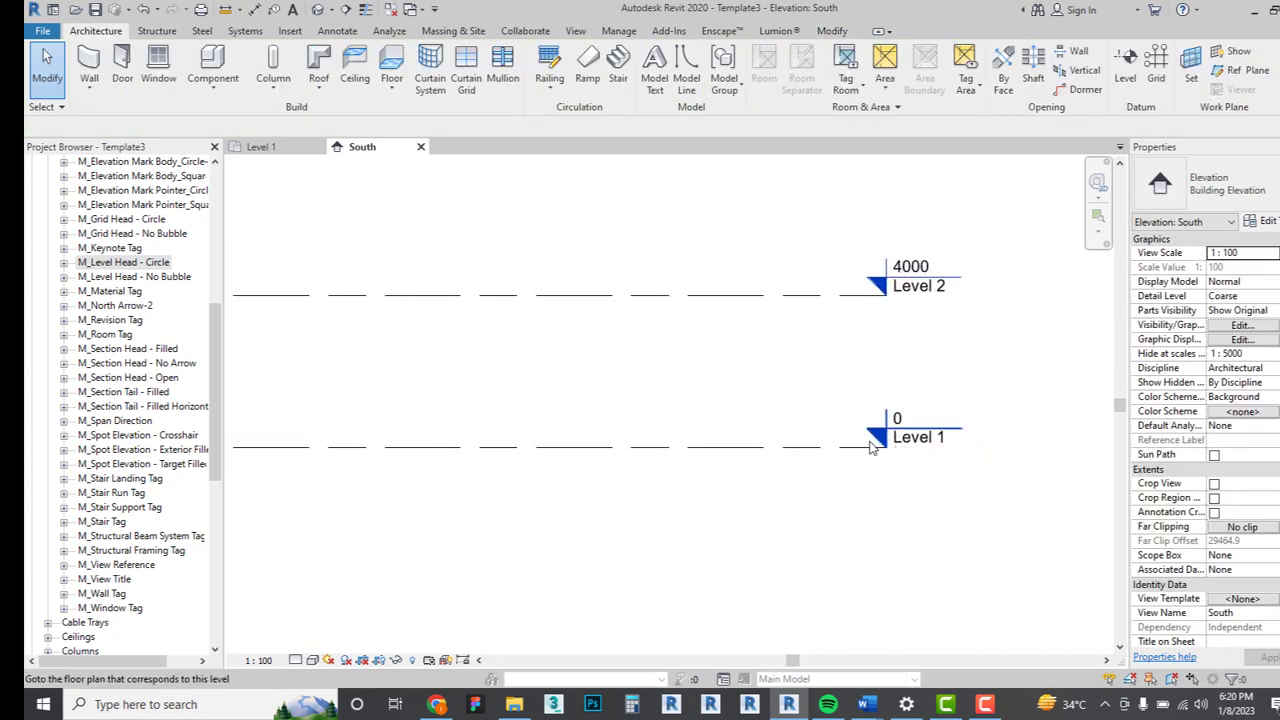
middle_drag(638, 421, 754, 423)
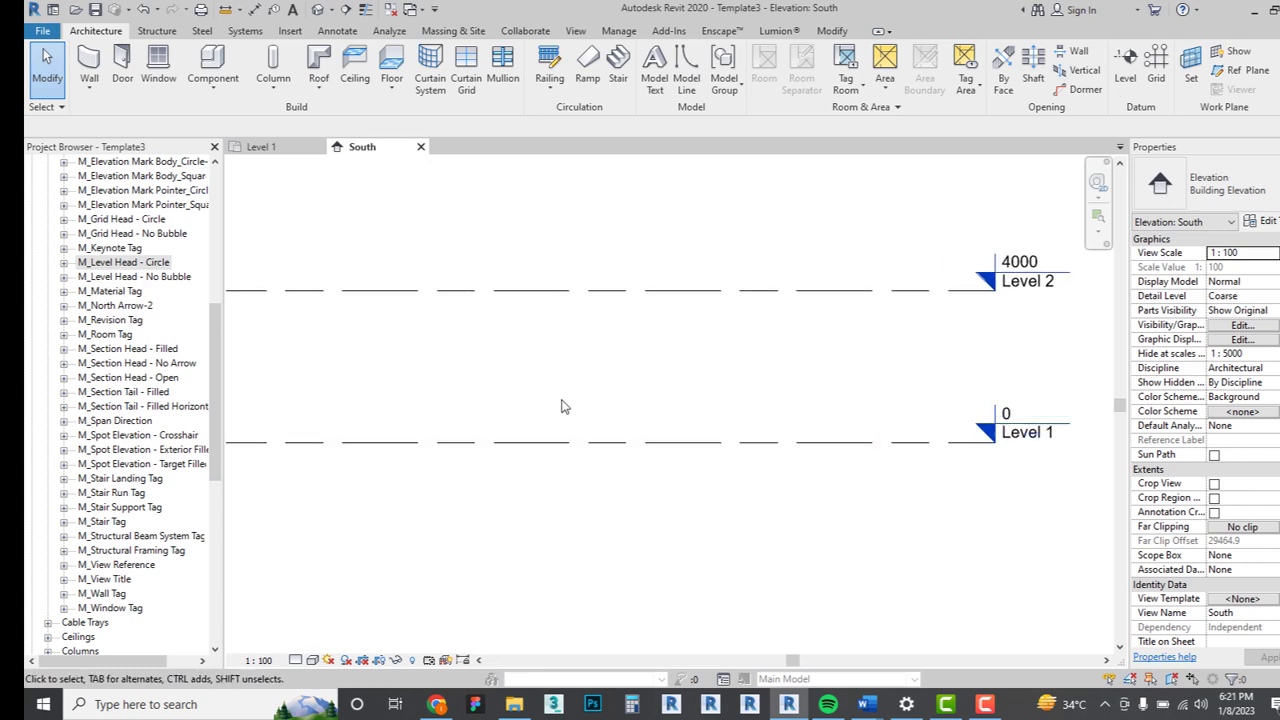
Open the M_Level Head - Circle family, then close it without saving.
right_click(136, 265)
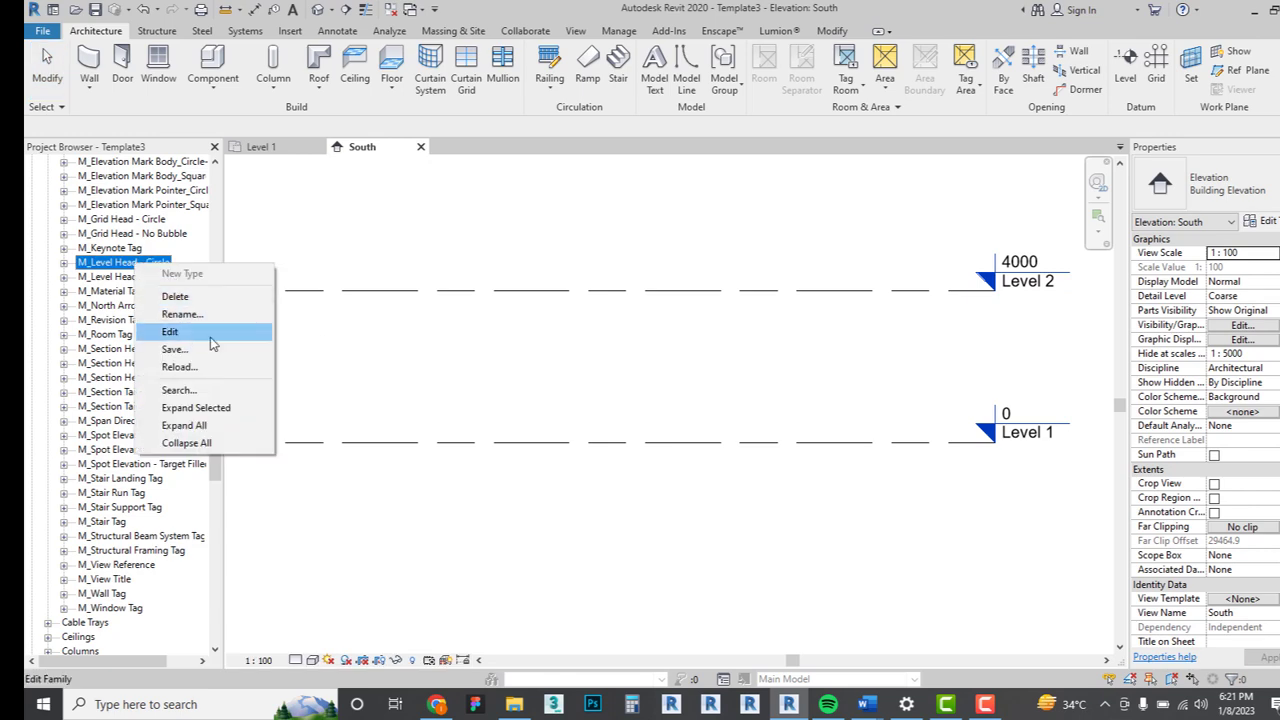
click(172, 331)
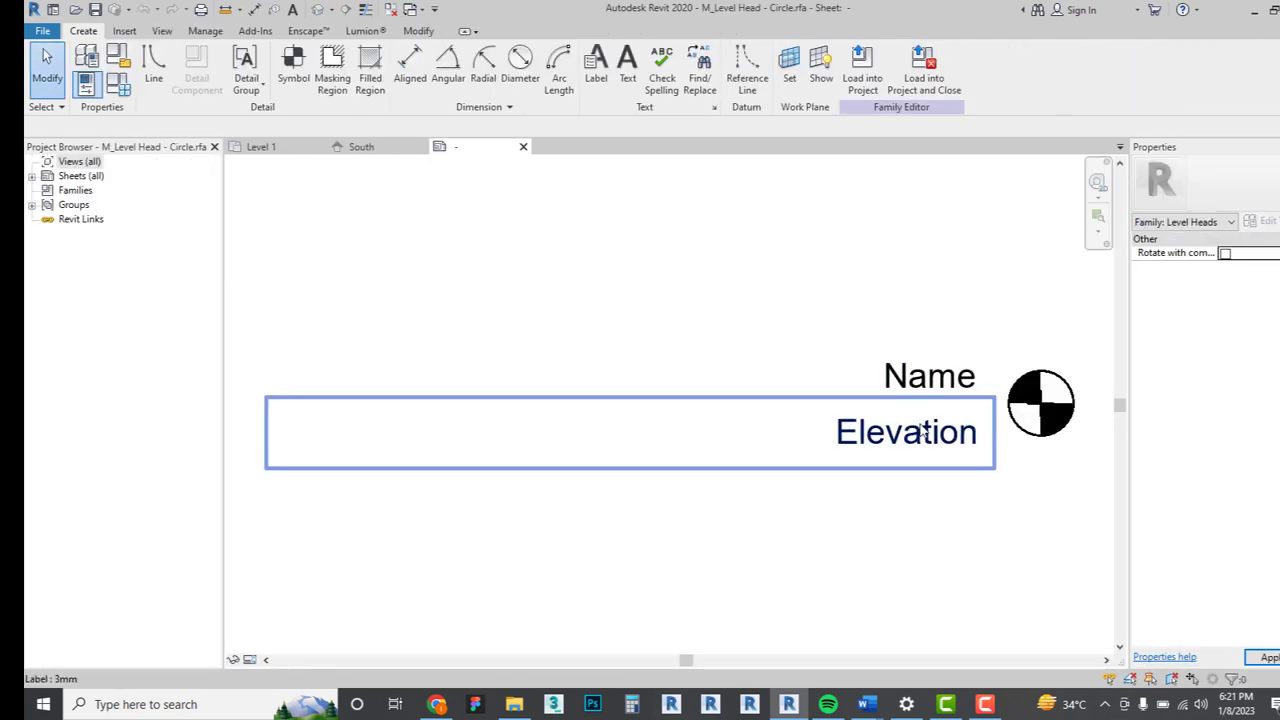
click(523, 147)
click(698, 361)
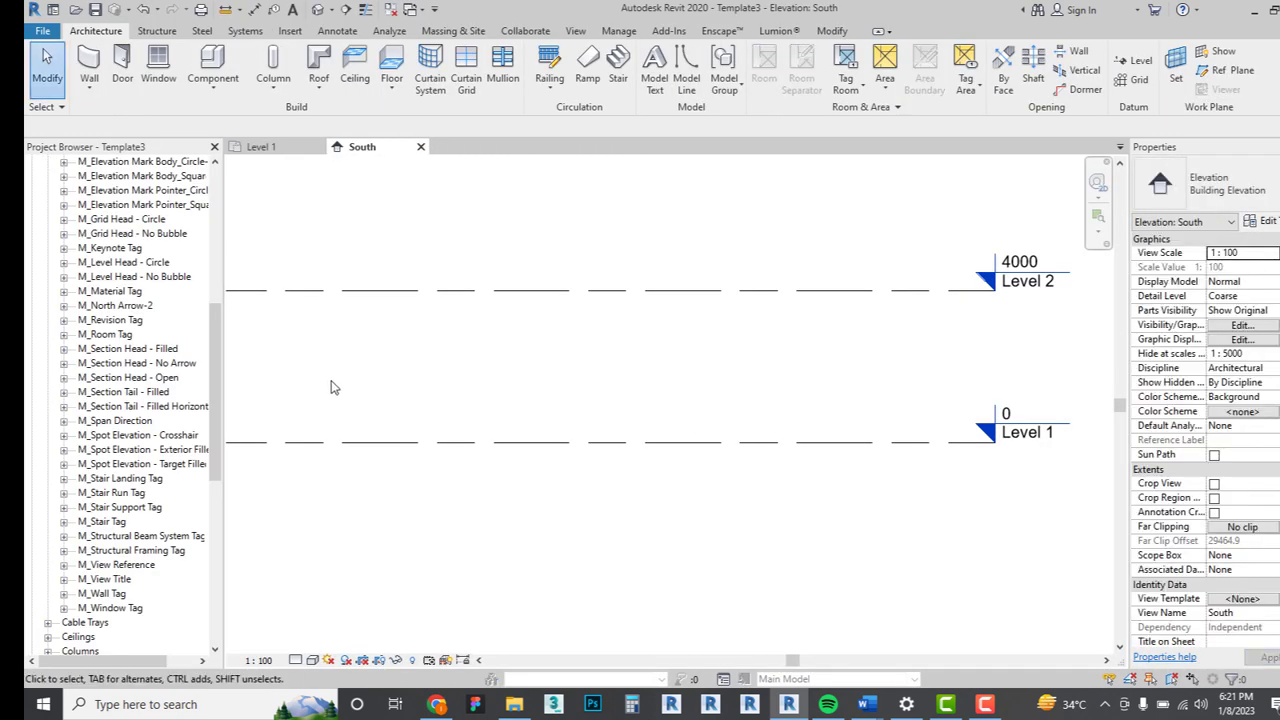
Check Level 1's type properties, then select Level Head - Triangle Spot in the Project Browser.
middle_drag(359, 421, 434, 423)
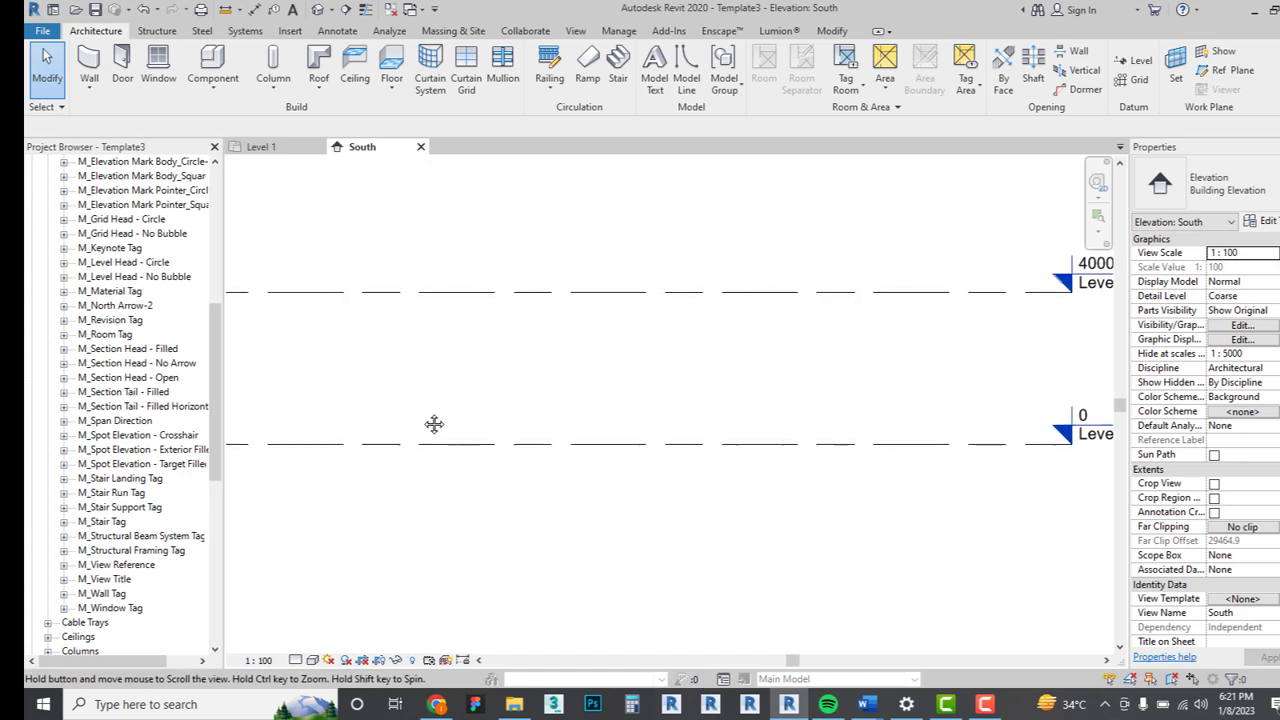
click(1005, 457)
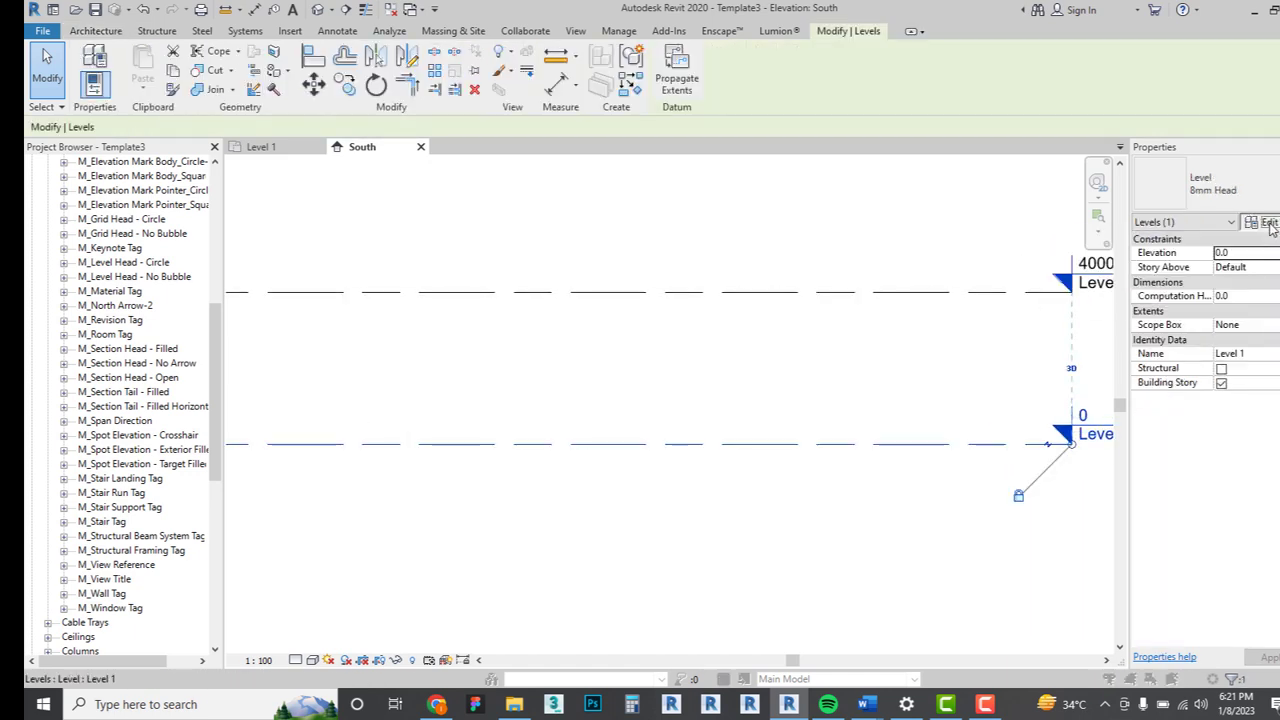
click(1268, 221)
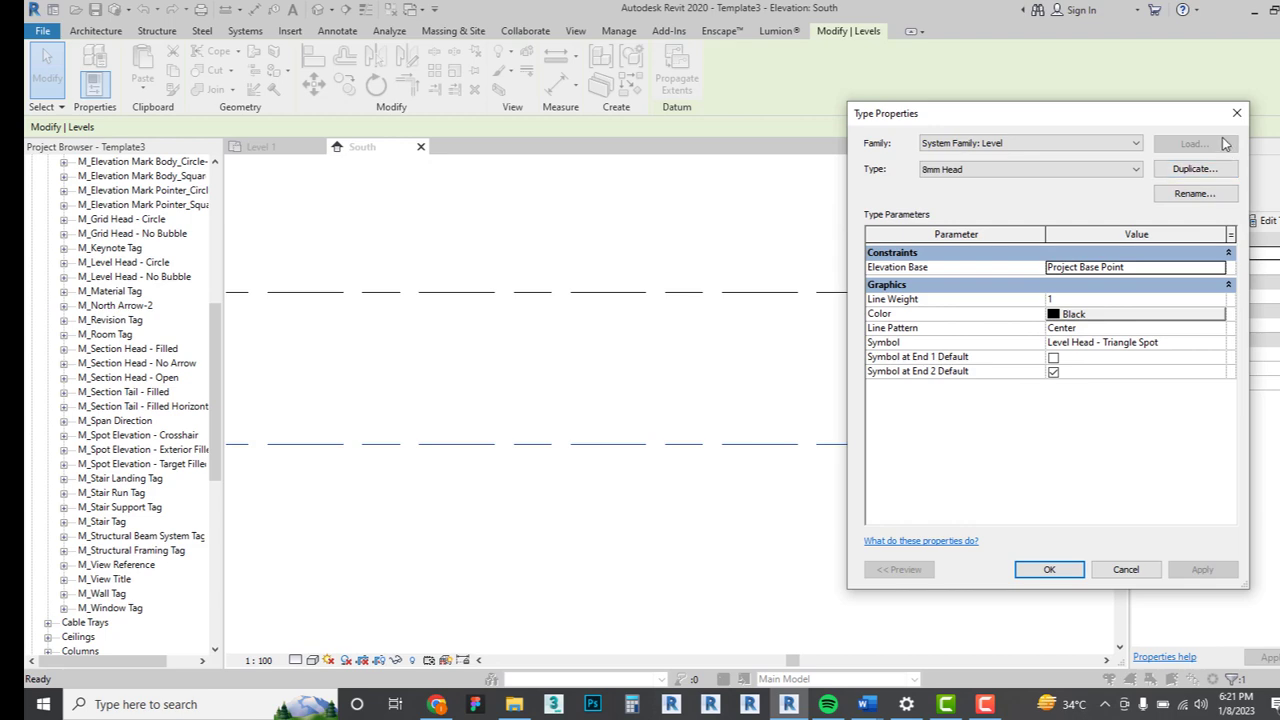
click(1237, 113)
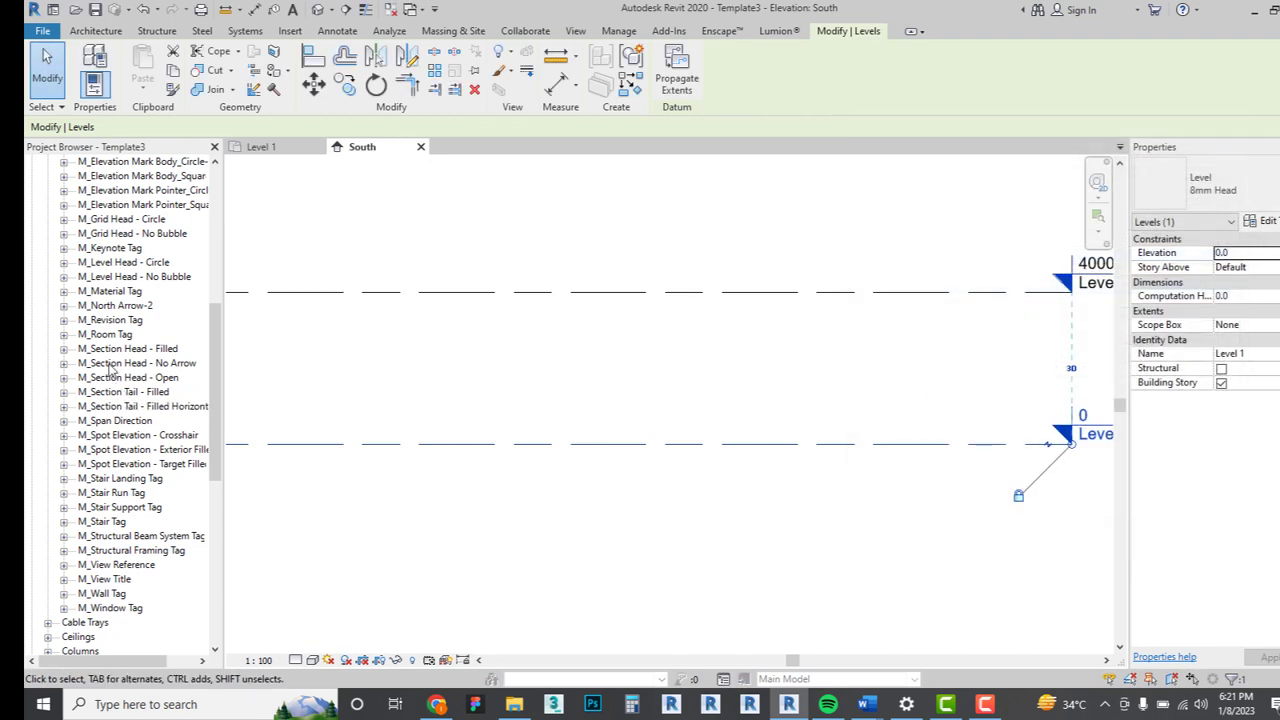
scroll(111, 412, up, 4)
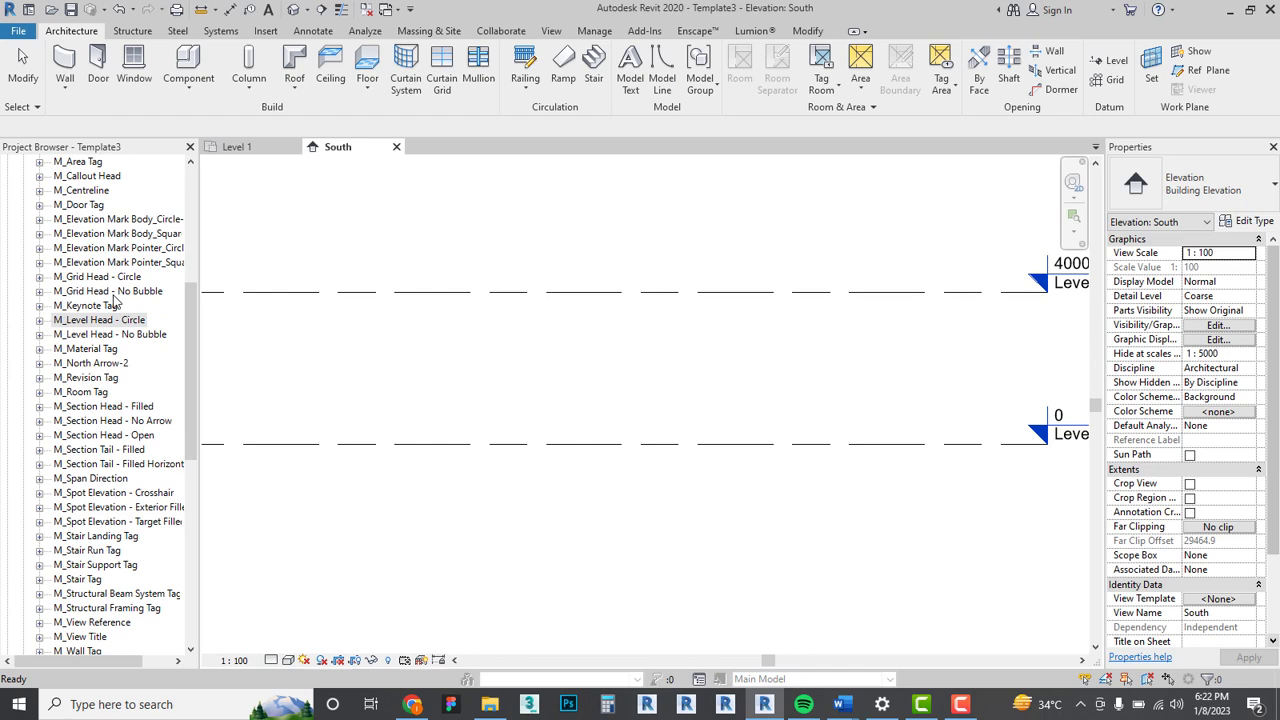
scroll(115, 298, up, 3)
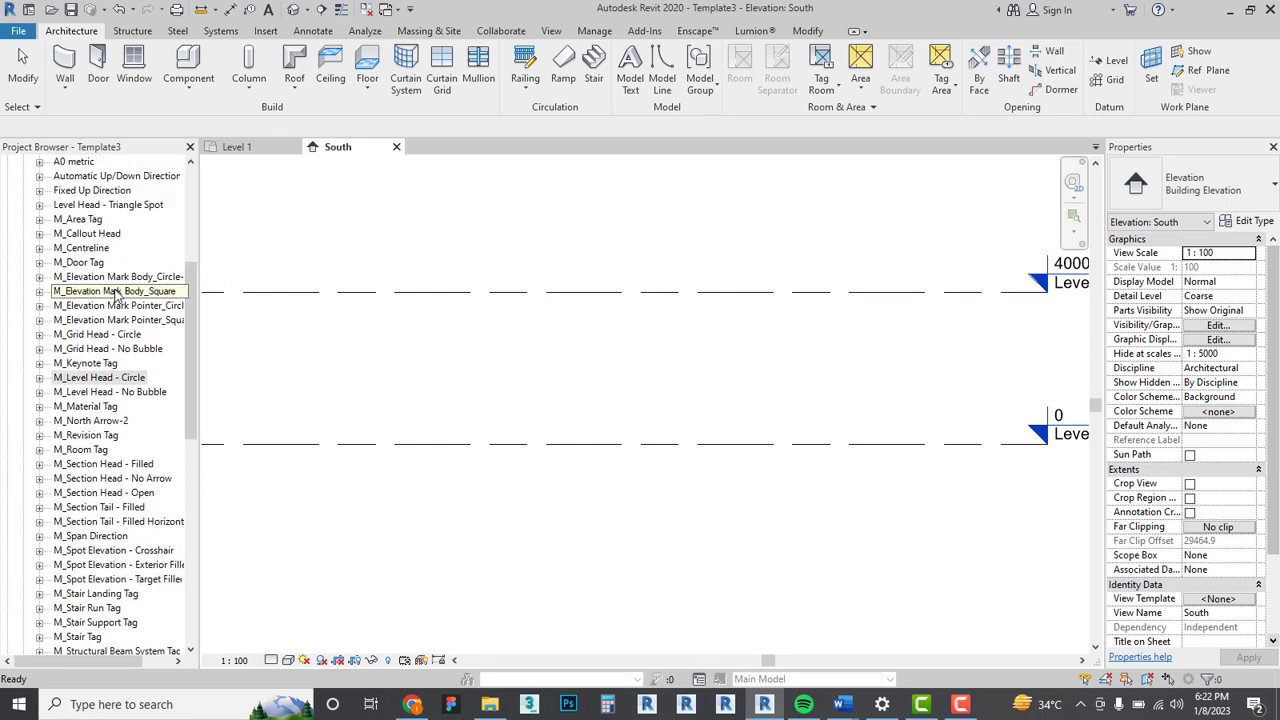
click(110, 205)
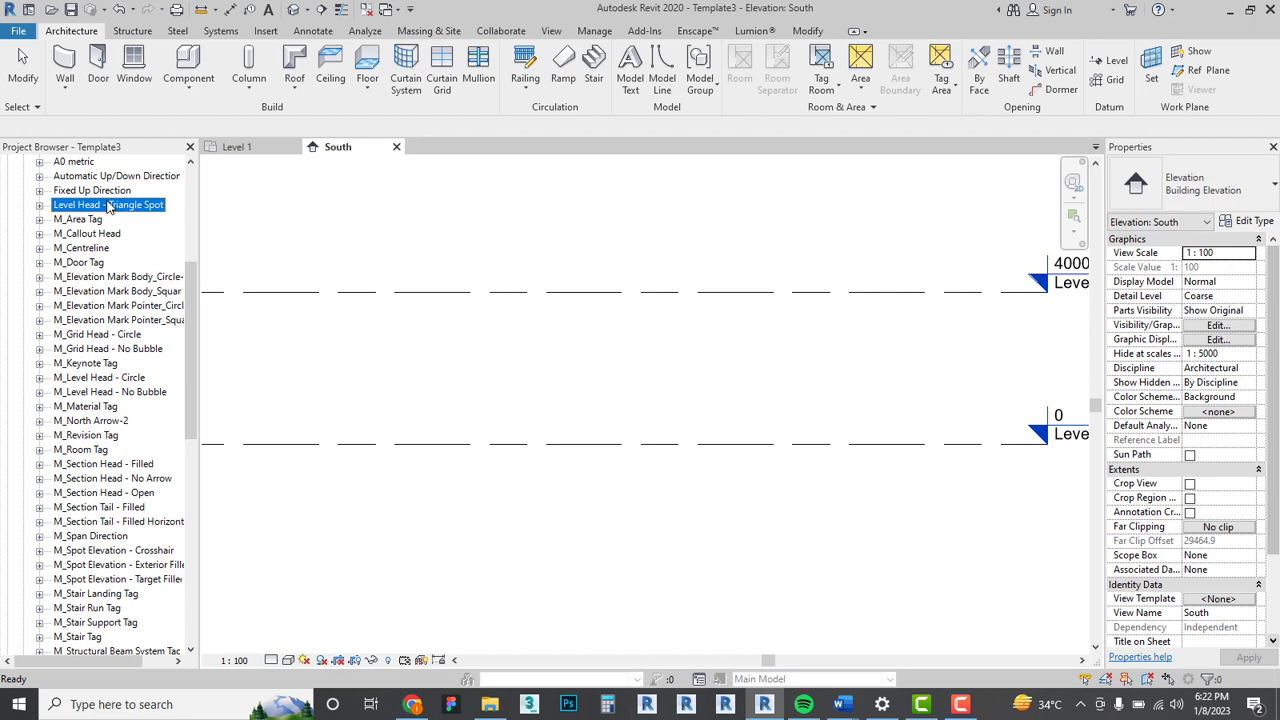
Edit the Level Head - Triangle Spot family and view its Elevation label's type properties.
right_click(110, 205)
click(145, 268)
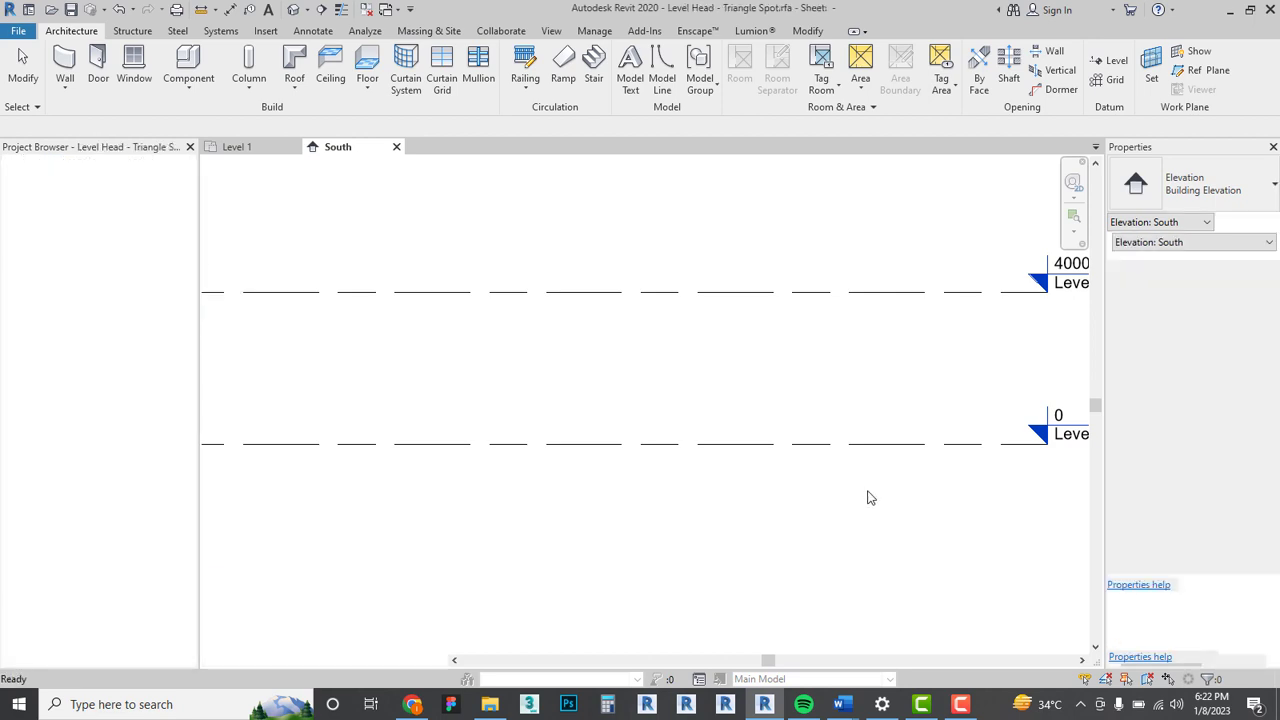
middle_drag(514, 481, 655, 421)
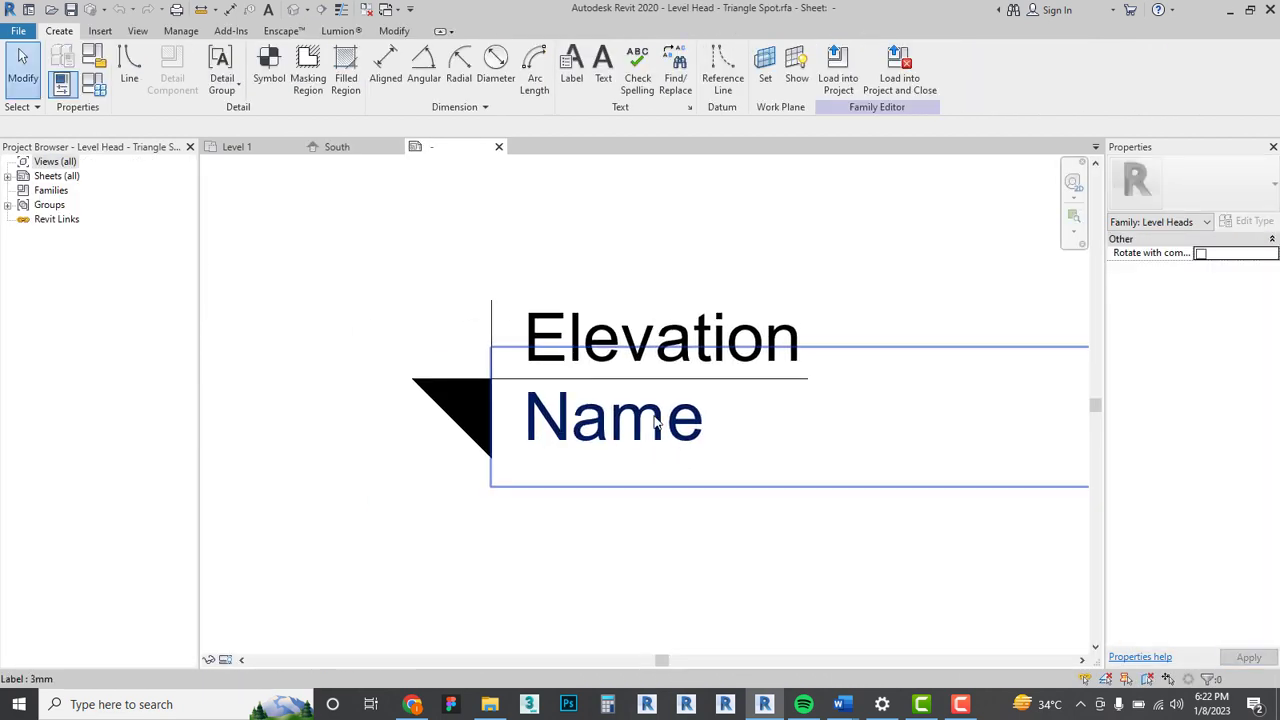
click(650, 350)
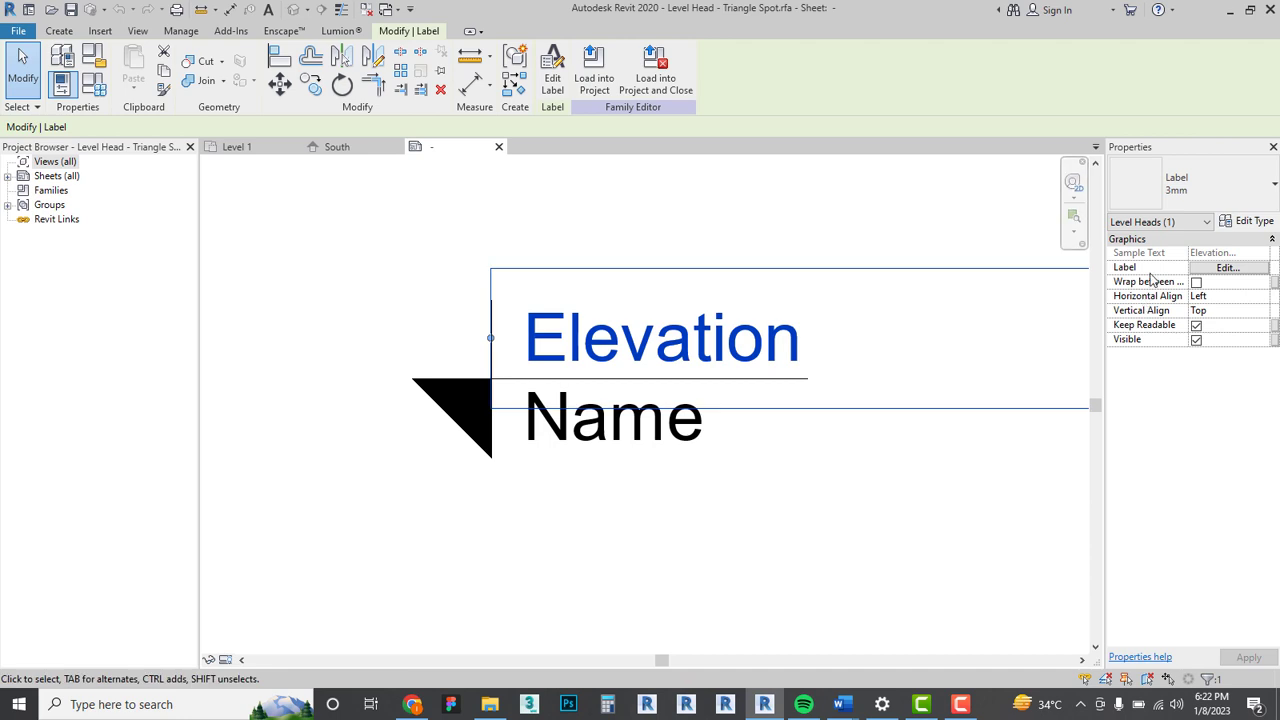
click(1253, 222)
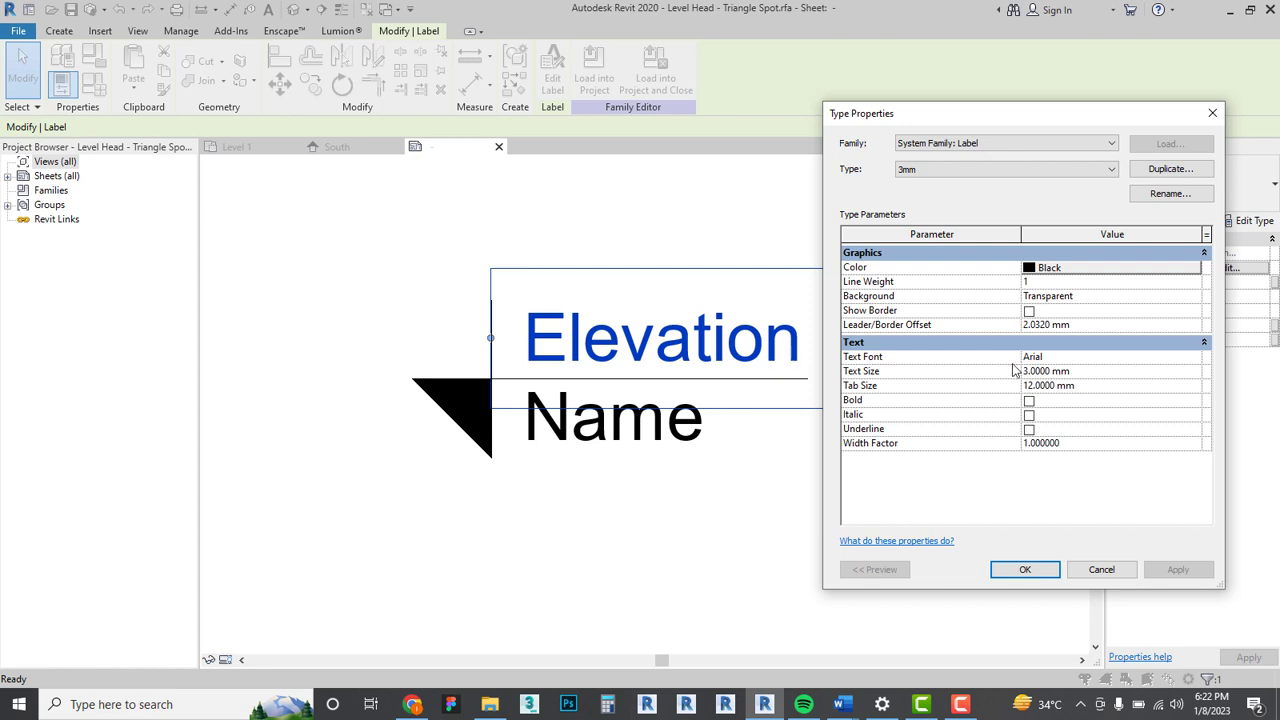
Change the 3mm label type's Text Font to Swis721 LtCn BT and apply it.
click(1198, 360)
click(1195, 357)
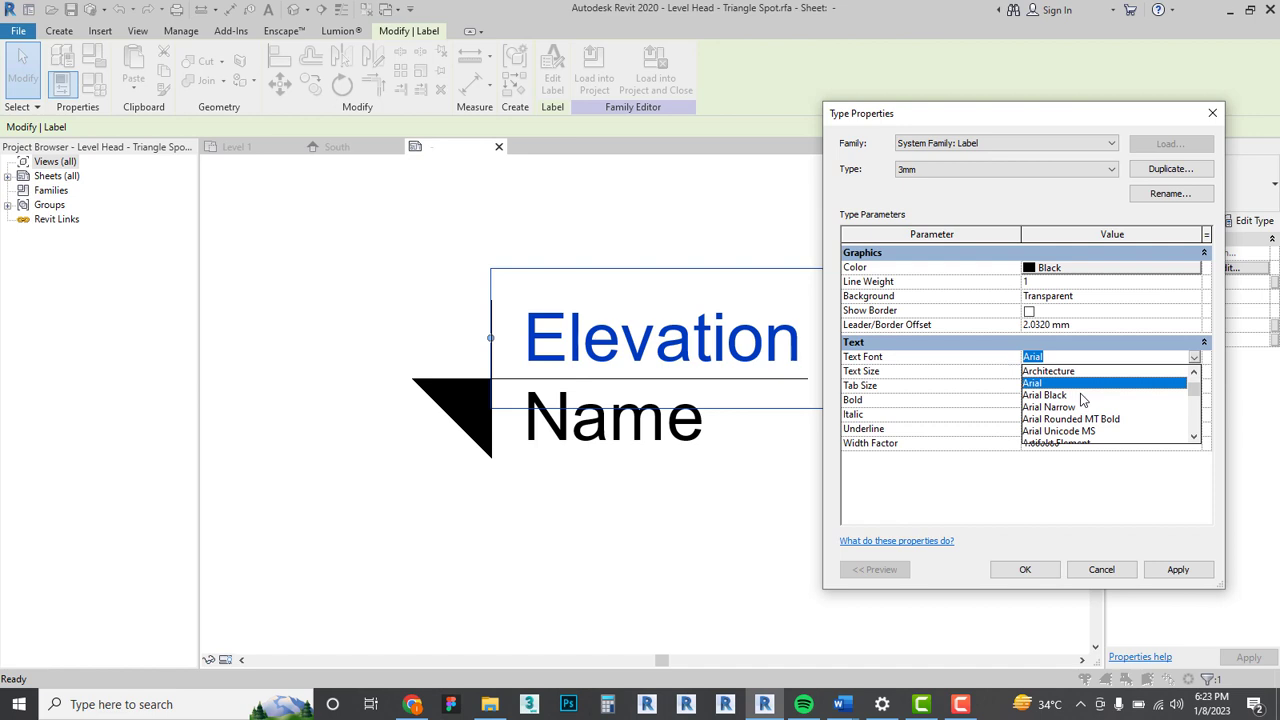
scroll(1081, 400, down, 15)
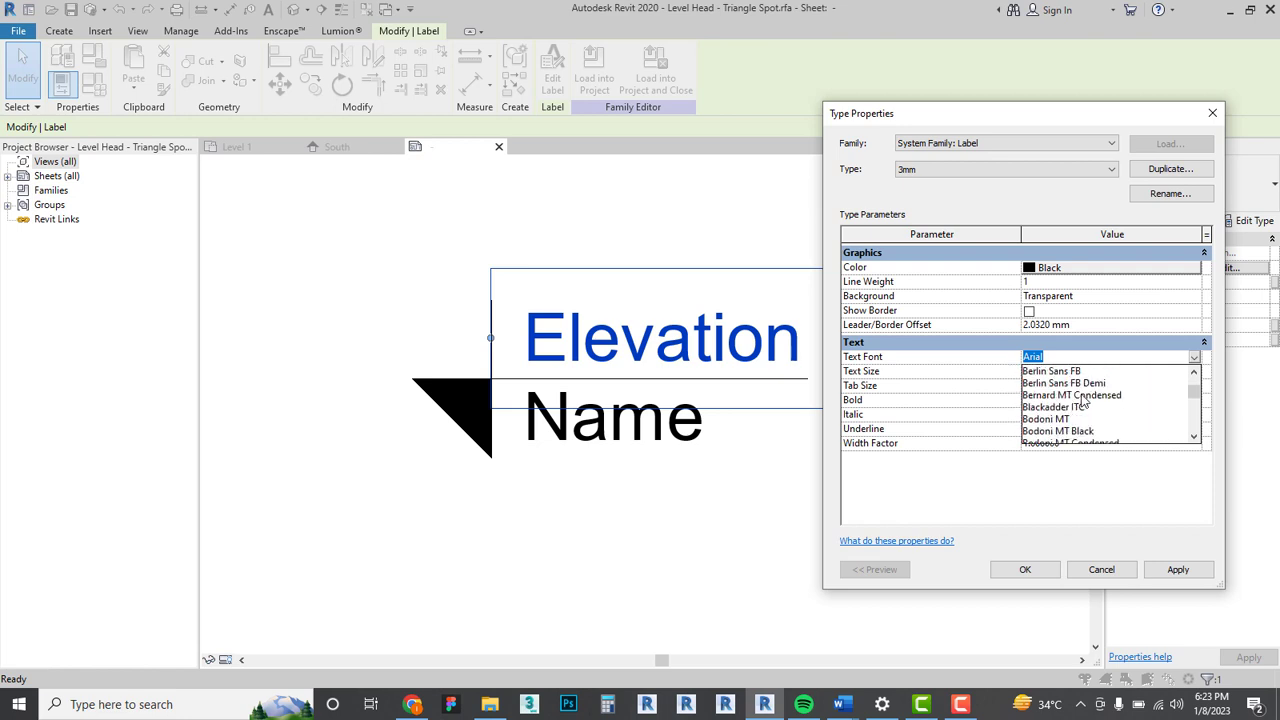
scroll(1085, 400, down, 20)
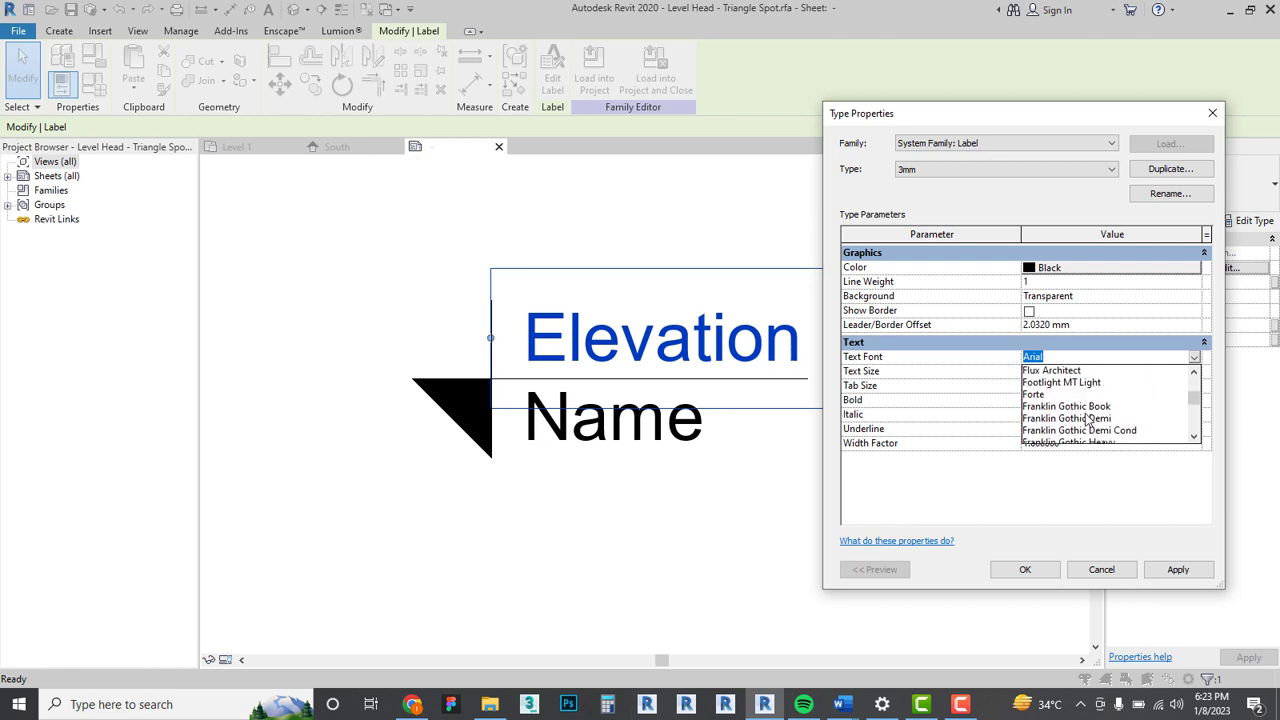
scroll(1088, 420, down, 20)
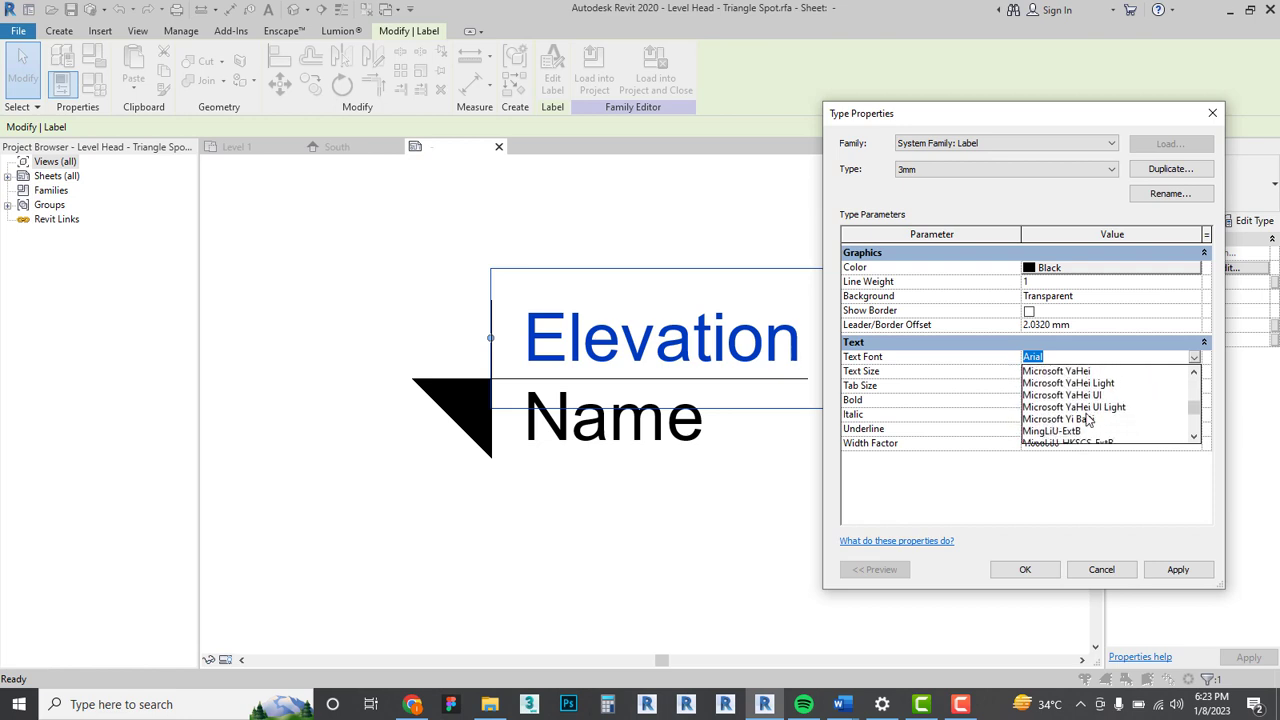
scroll(1088, 420, down, 10)
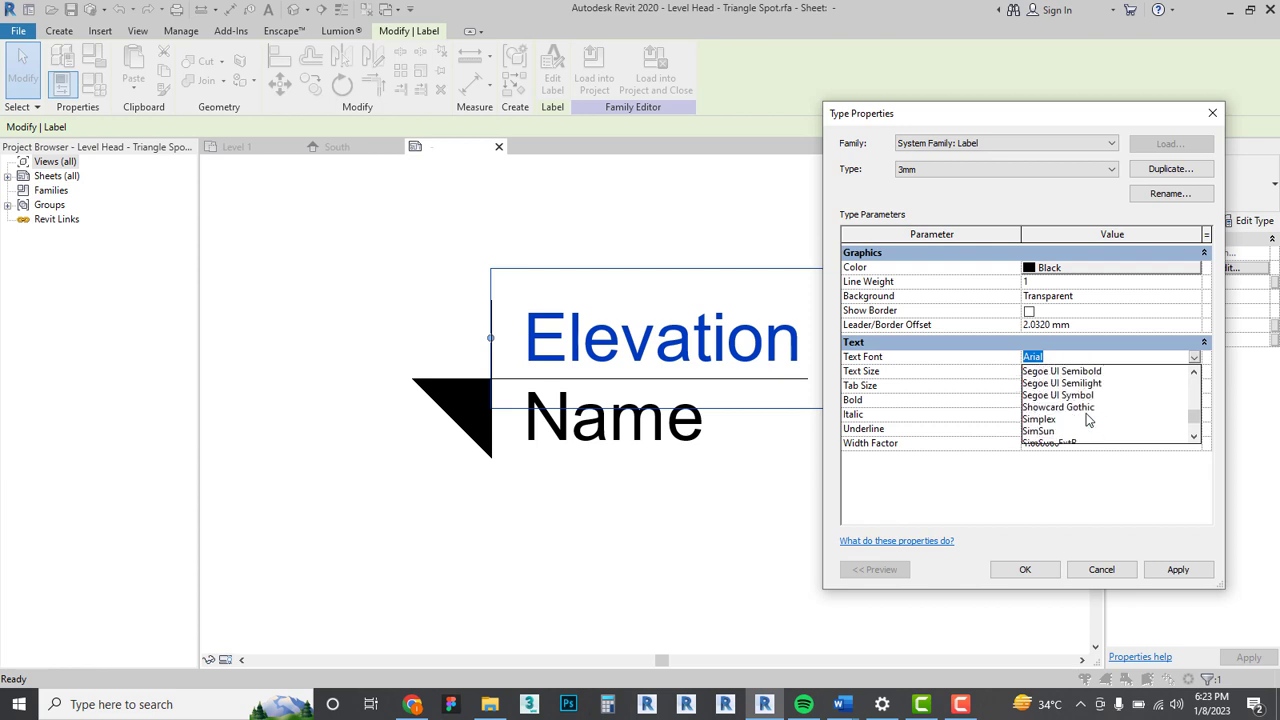
scroll(1089, 420, up, 6)
scroll(1090, 420, up, 2)
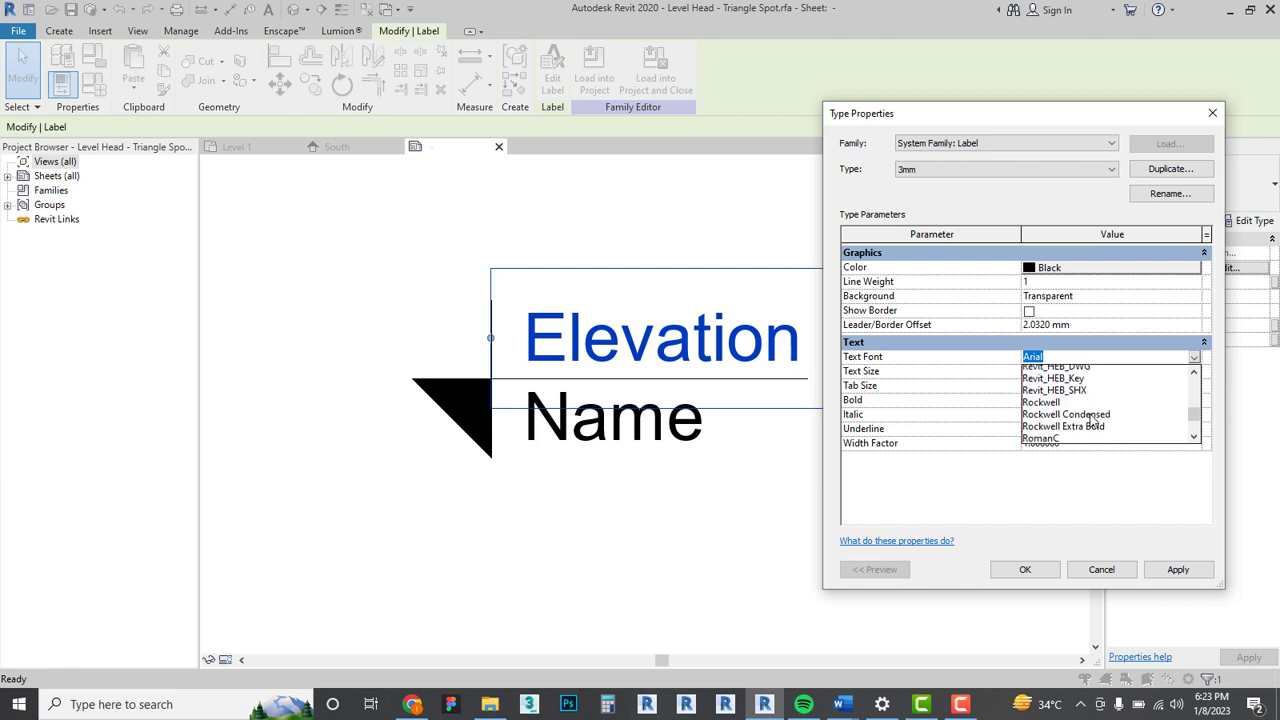
scroll(1092, 421, down, 10)
scroll(1092, 421, down, 10)
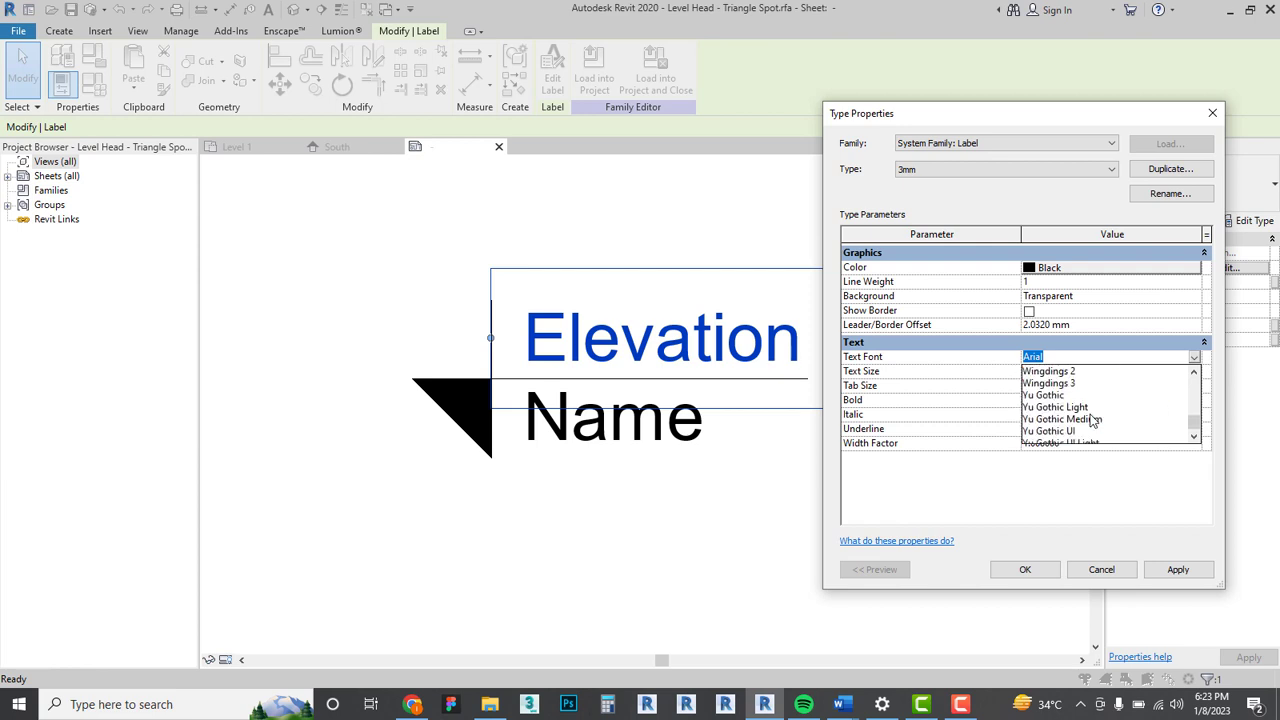
scroll(1092, 421, up, 11)
scroll(1090, 420, up, 3)
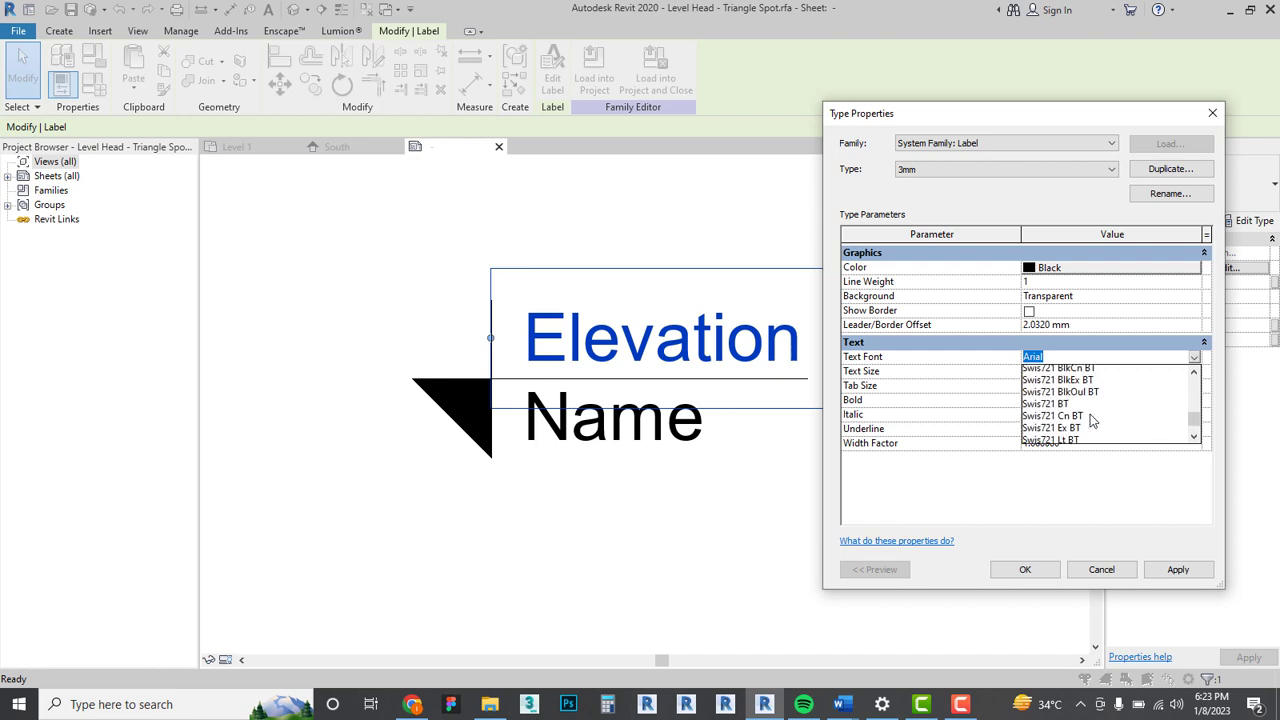
scroll(1090, 420, down, 3)
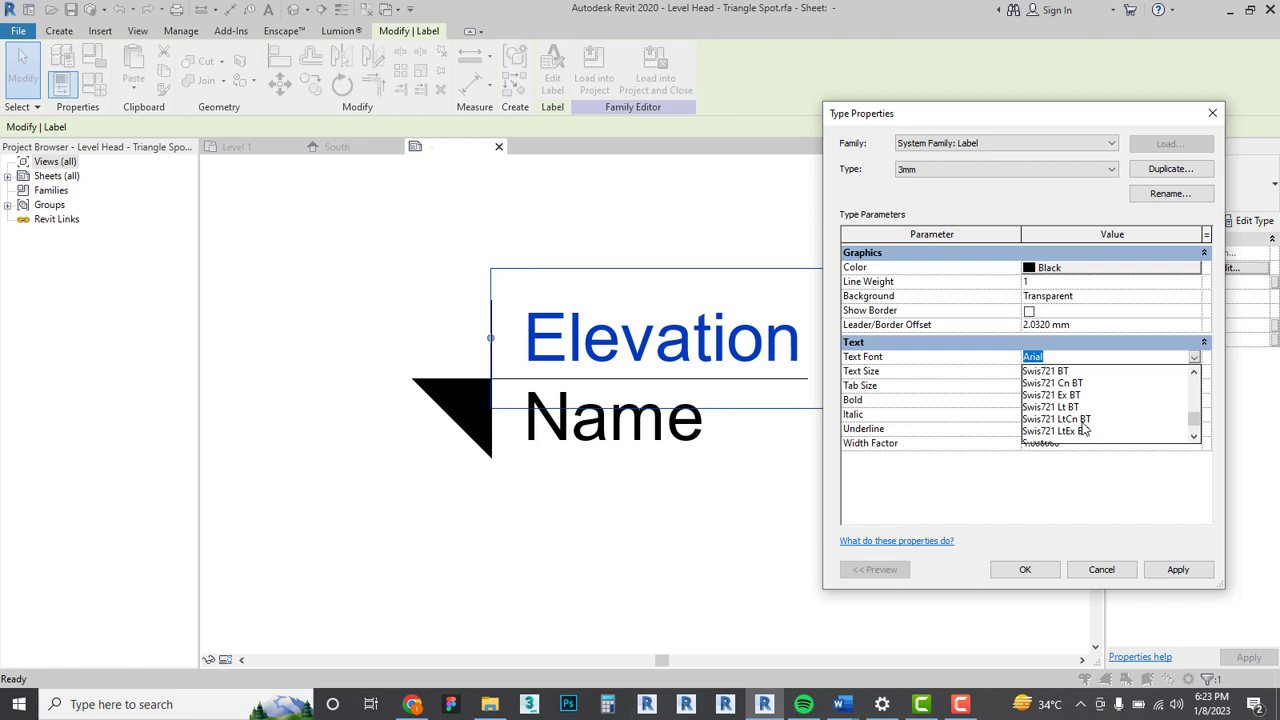
click(1082, 420)
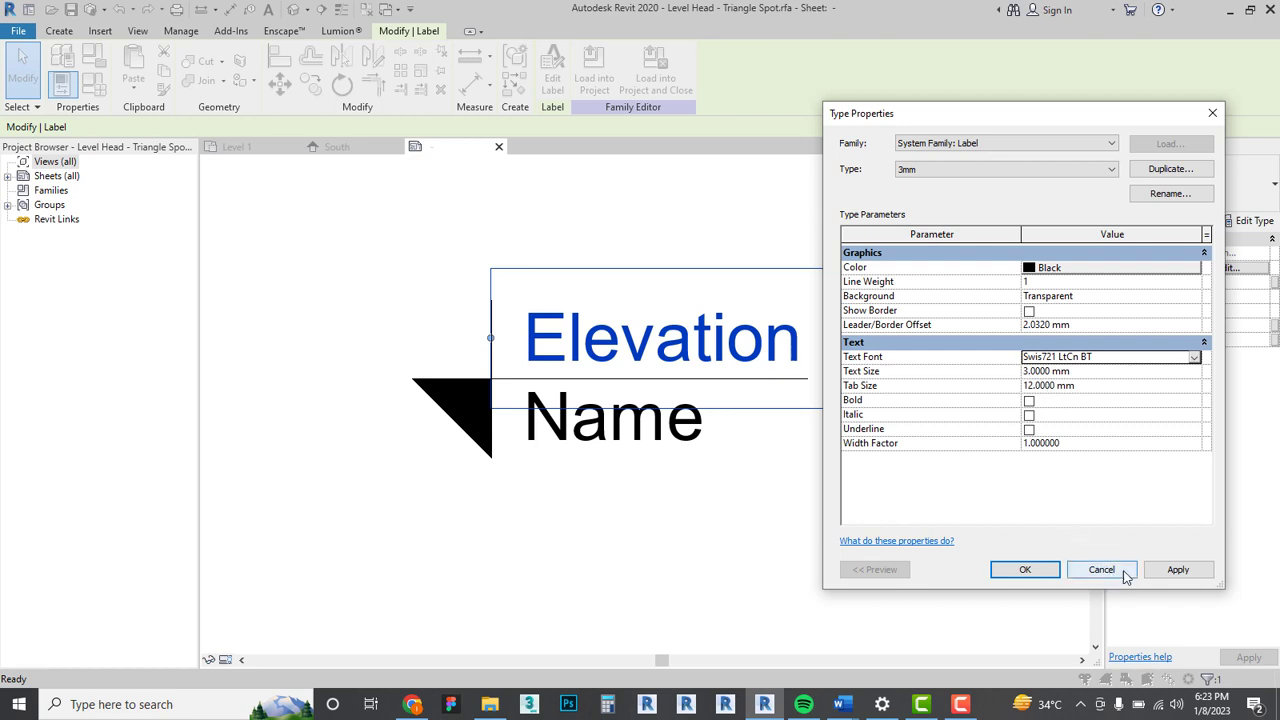
click(1176, 569)
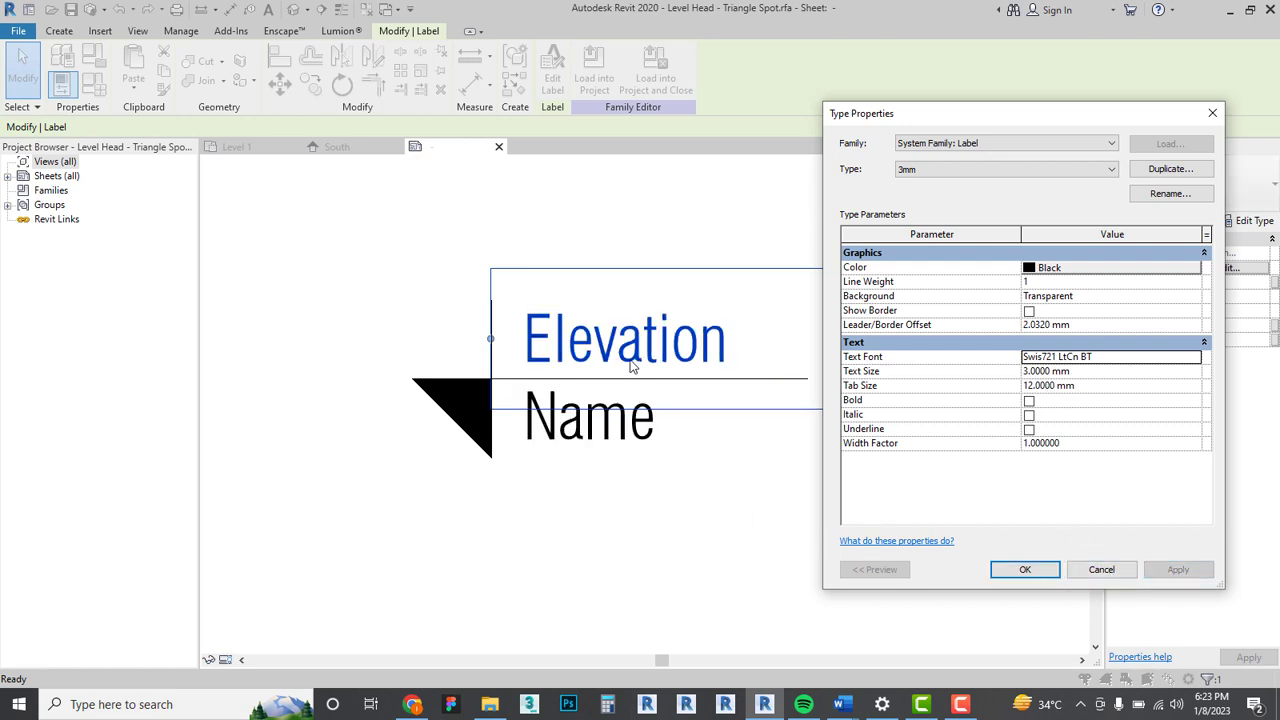
Confirm the label changes and load the family into Template3, overwriting the existing version.
click(1024, 569)
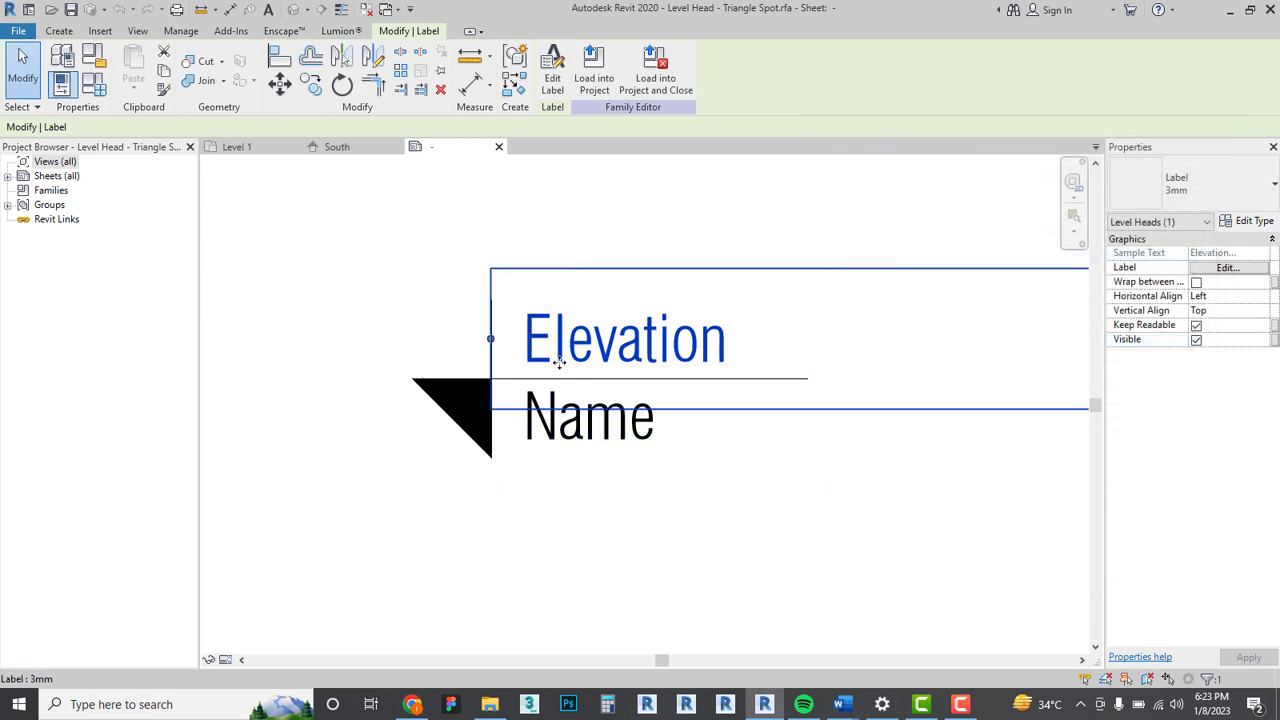
scroll(678, 370, down, 3)
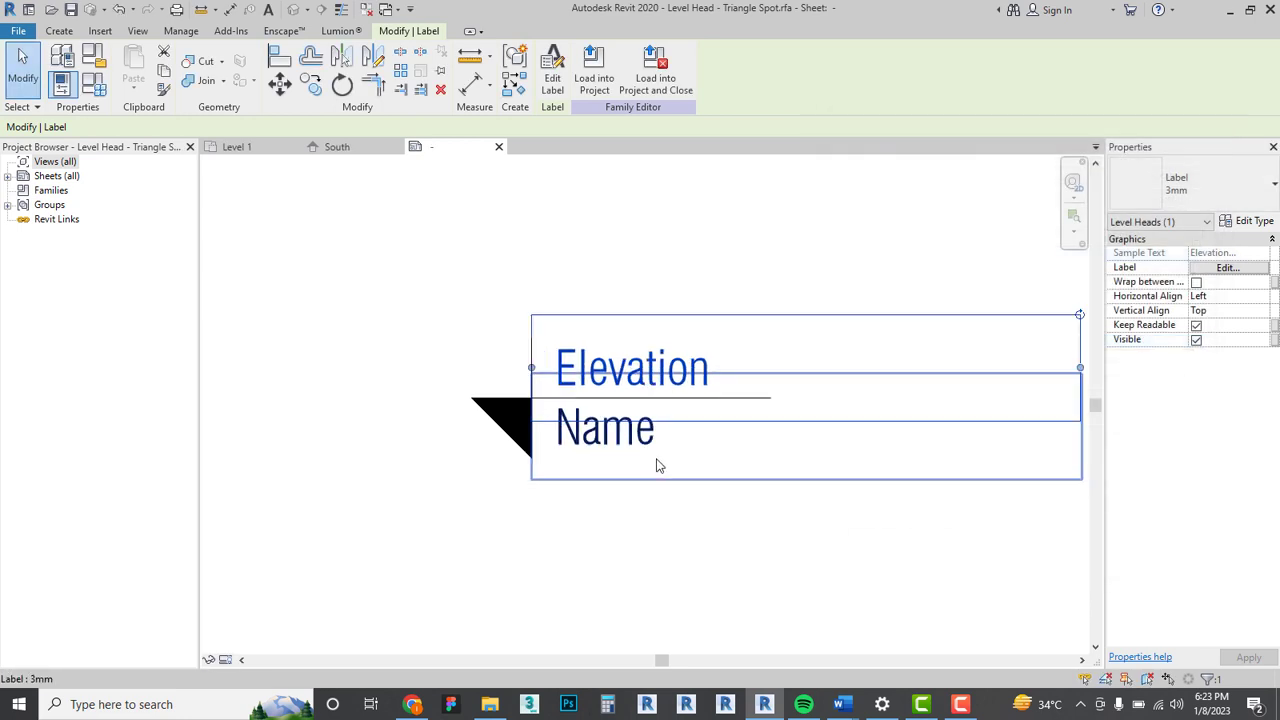
scroll(686, 517, up, 4)
click(691, 551)
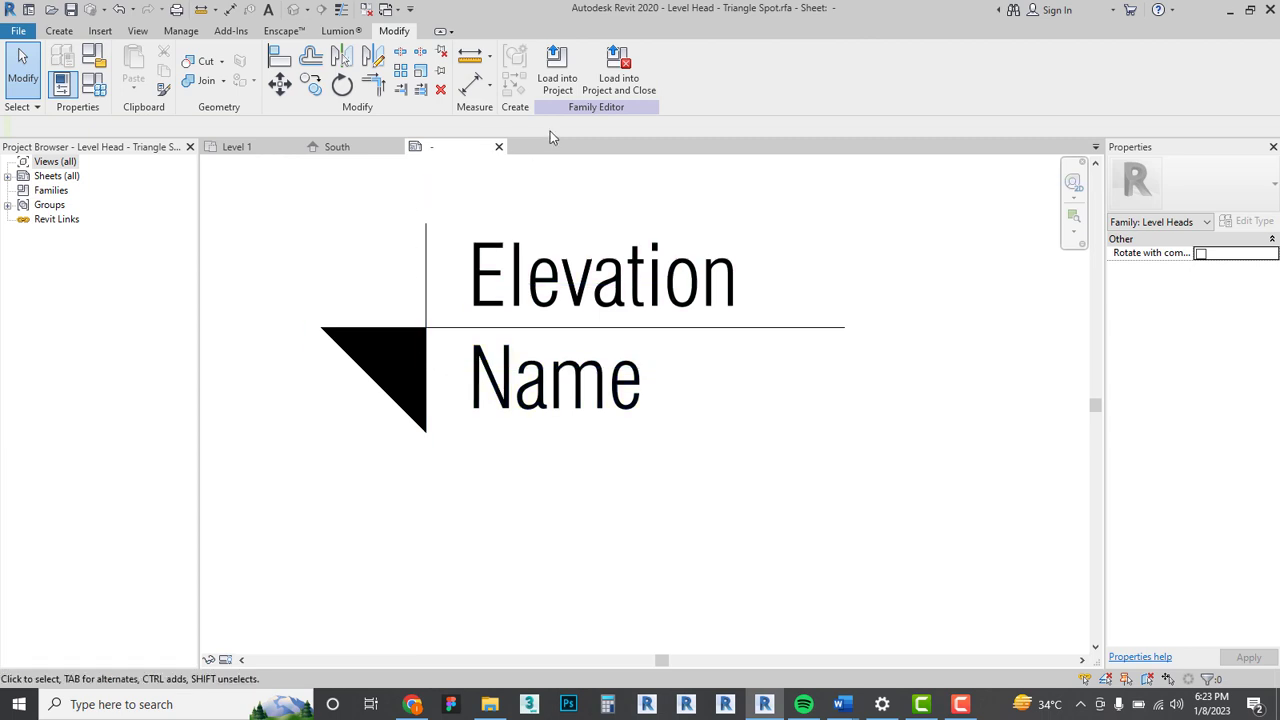
click(557, 70)
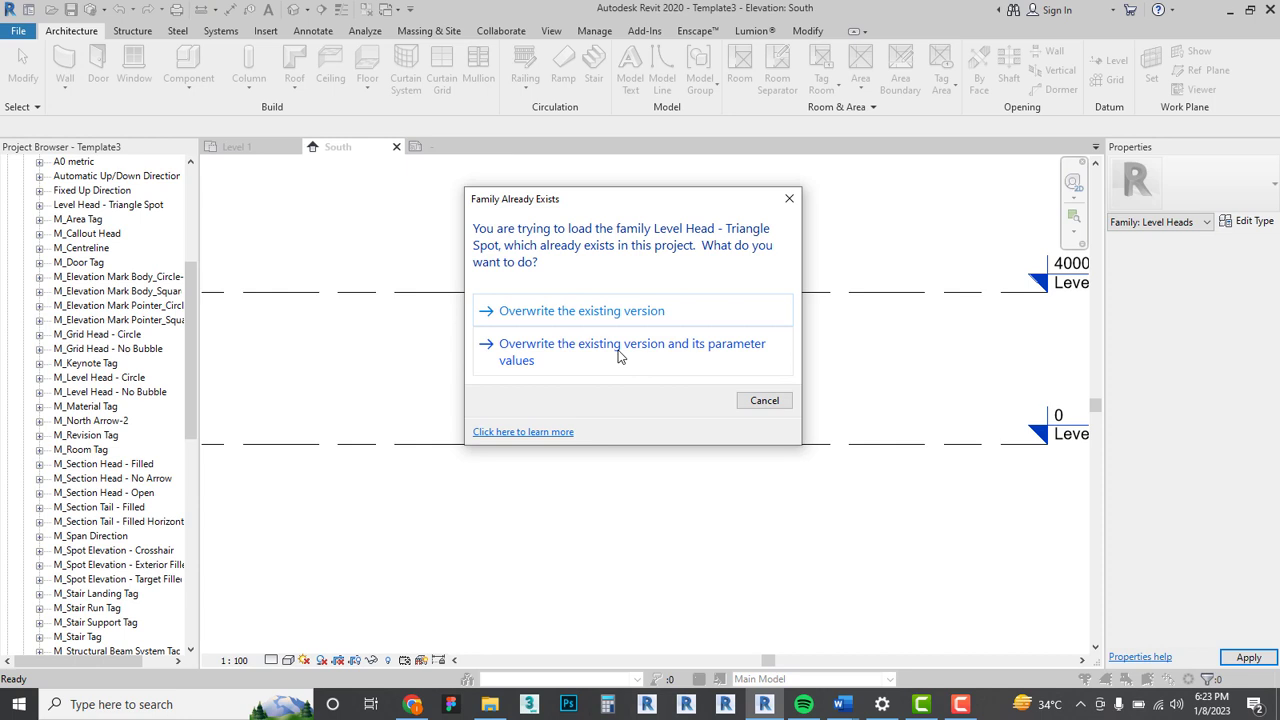
click(618, 350)
Inspect the condensed Level 1 head on the South elevation, then return to the Triangle Spot family.
middle_drag(881, 497, 614, 491)
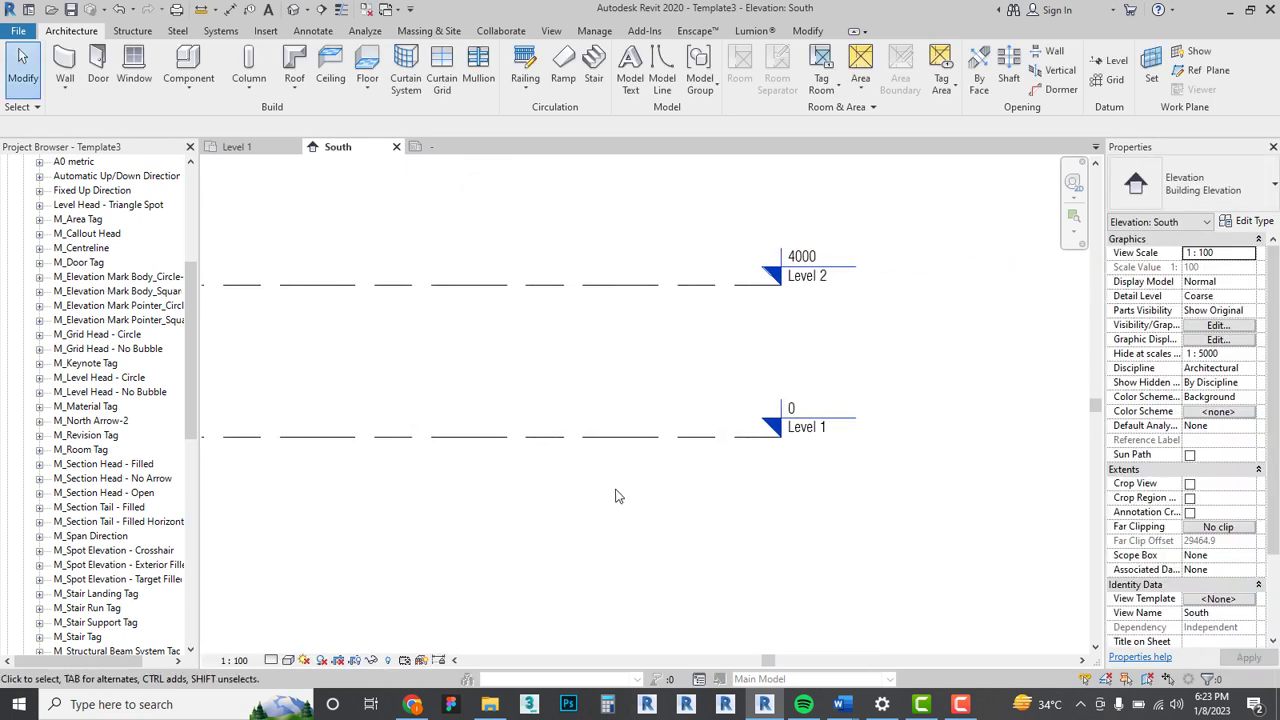
scroll(787, 283, up, 2)
scroll(837, 440, down, 1)
scroll(770, 470, up, 2)
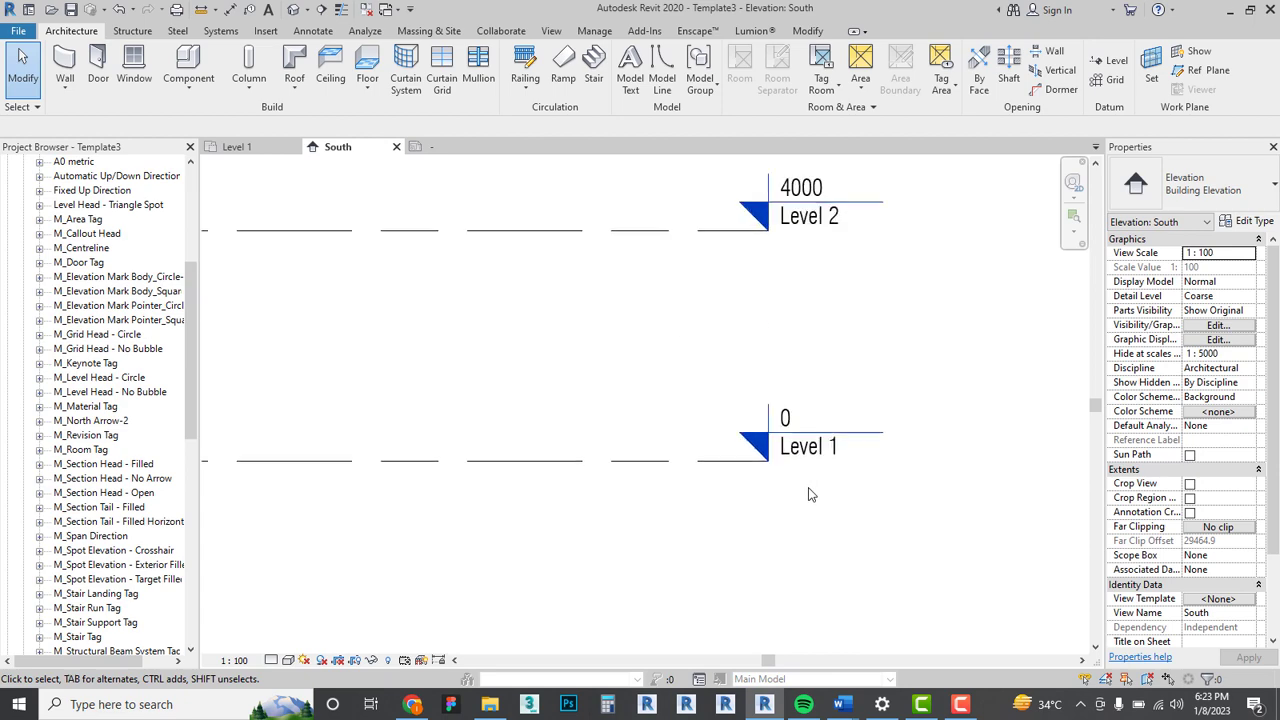
click(781, 455)
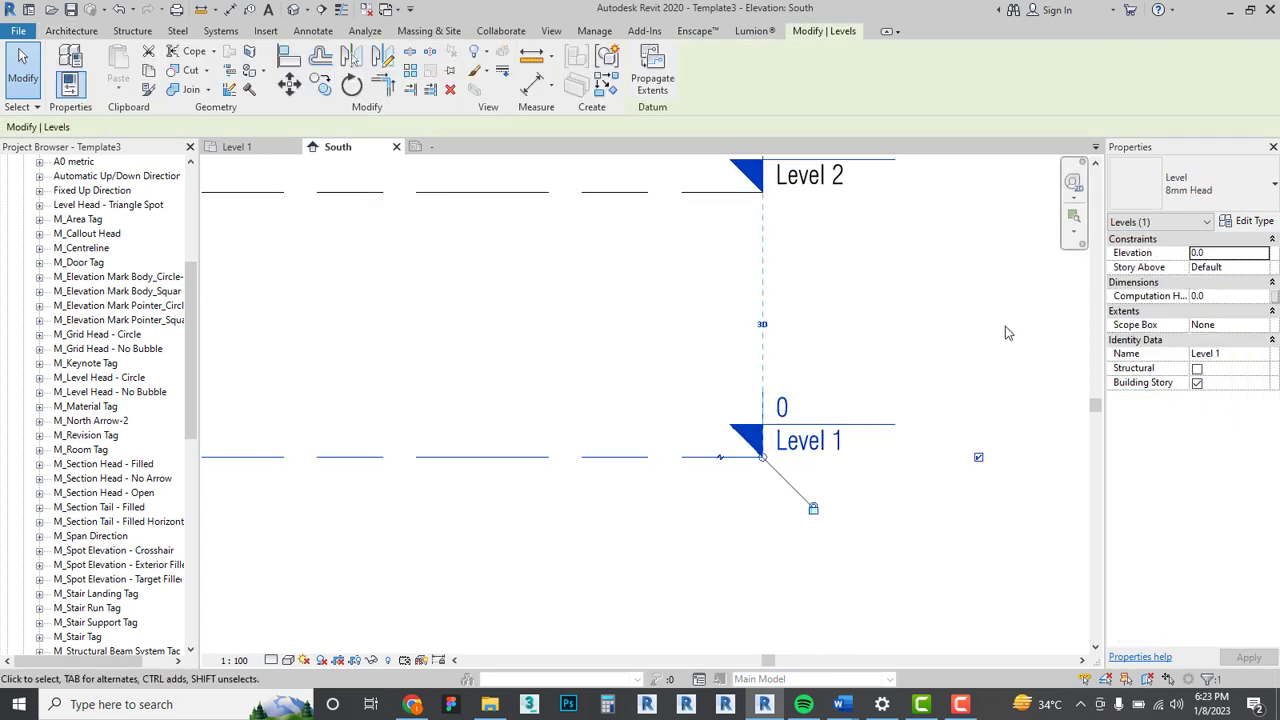
key(Escape)
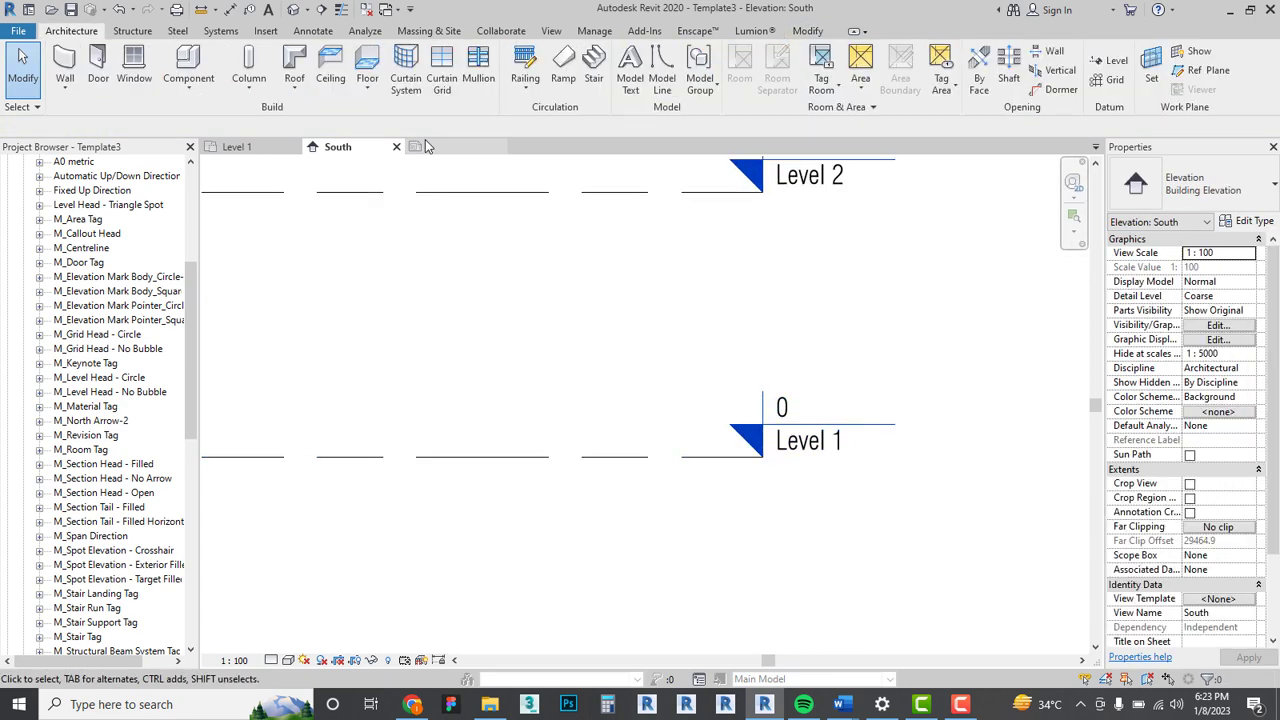
click(428, 147)
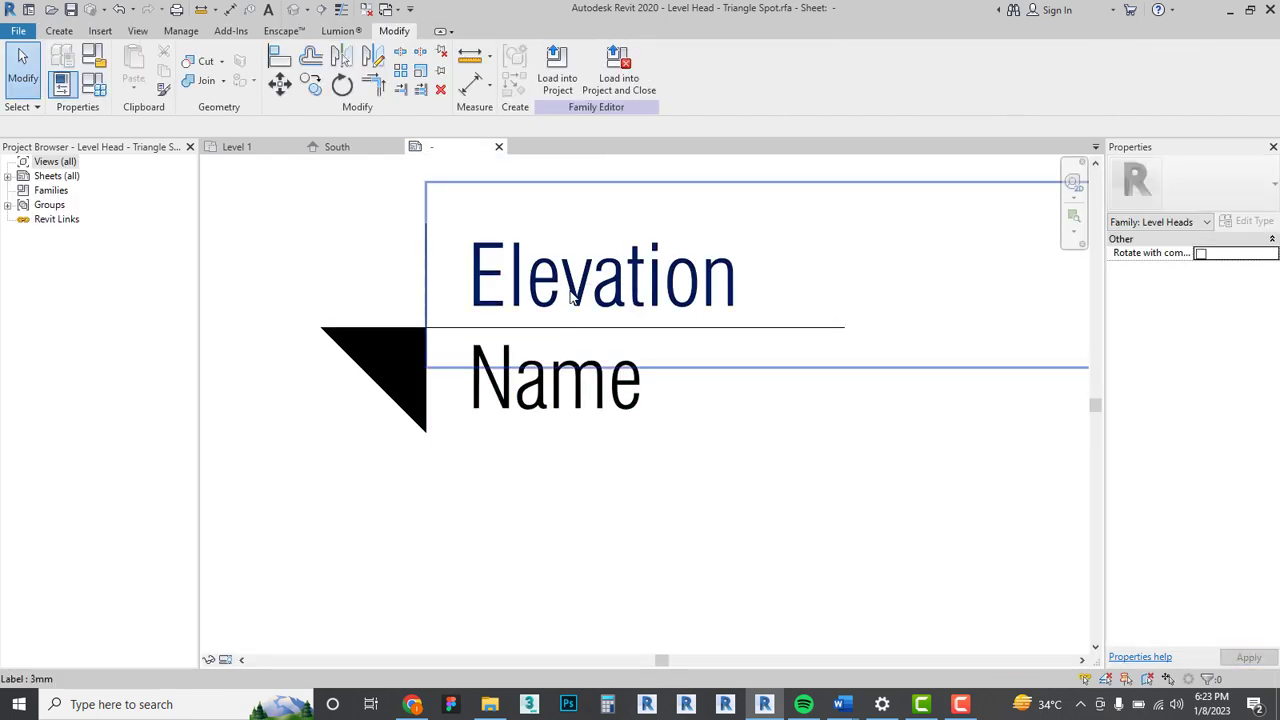
Duplicate the Elevation label type as '3mm 2', bold with a 3.5 mm text size.
click(591, 274)
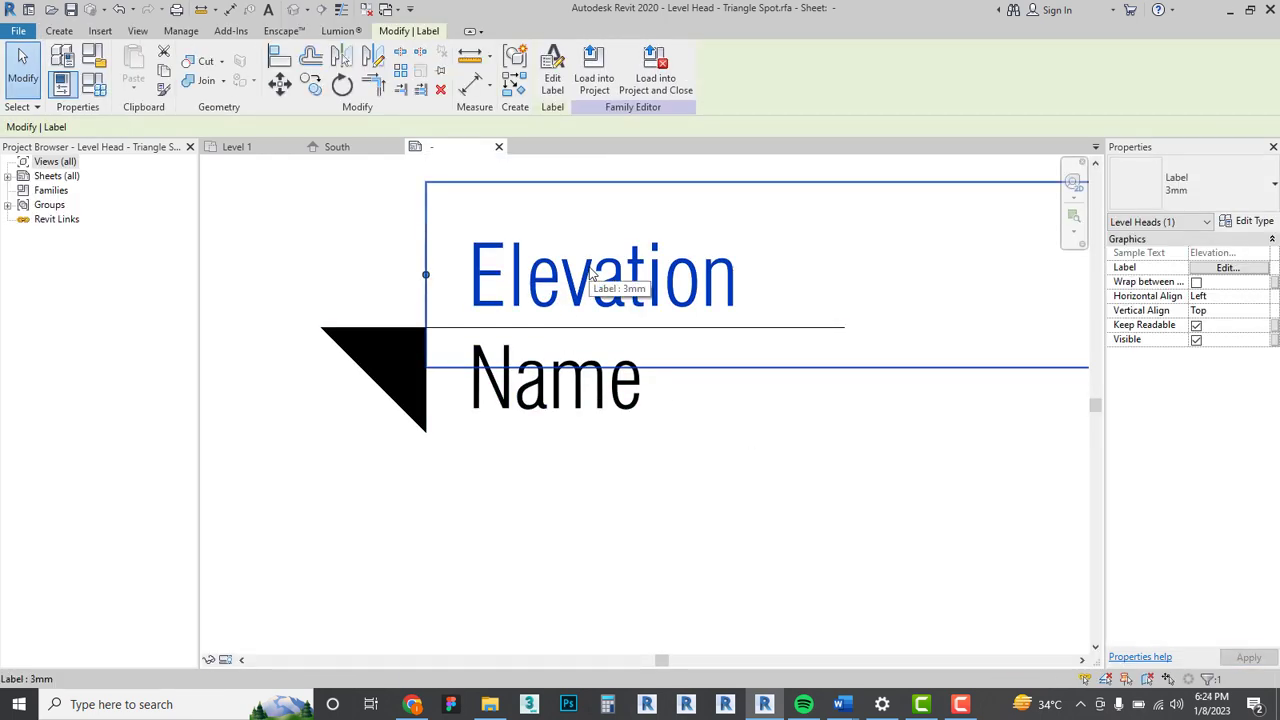
click(1255, 222)
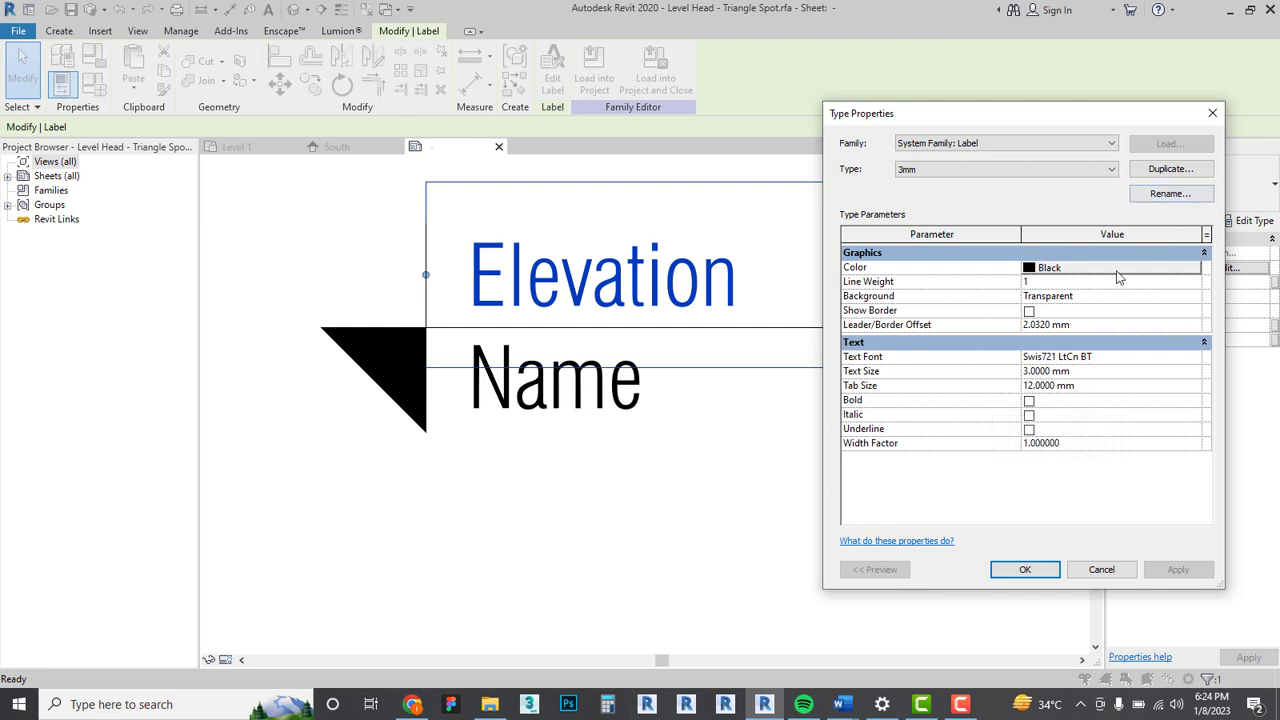
click(1160, 172)
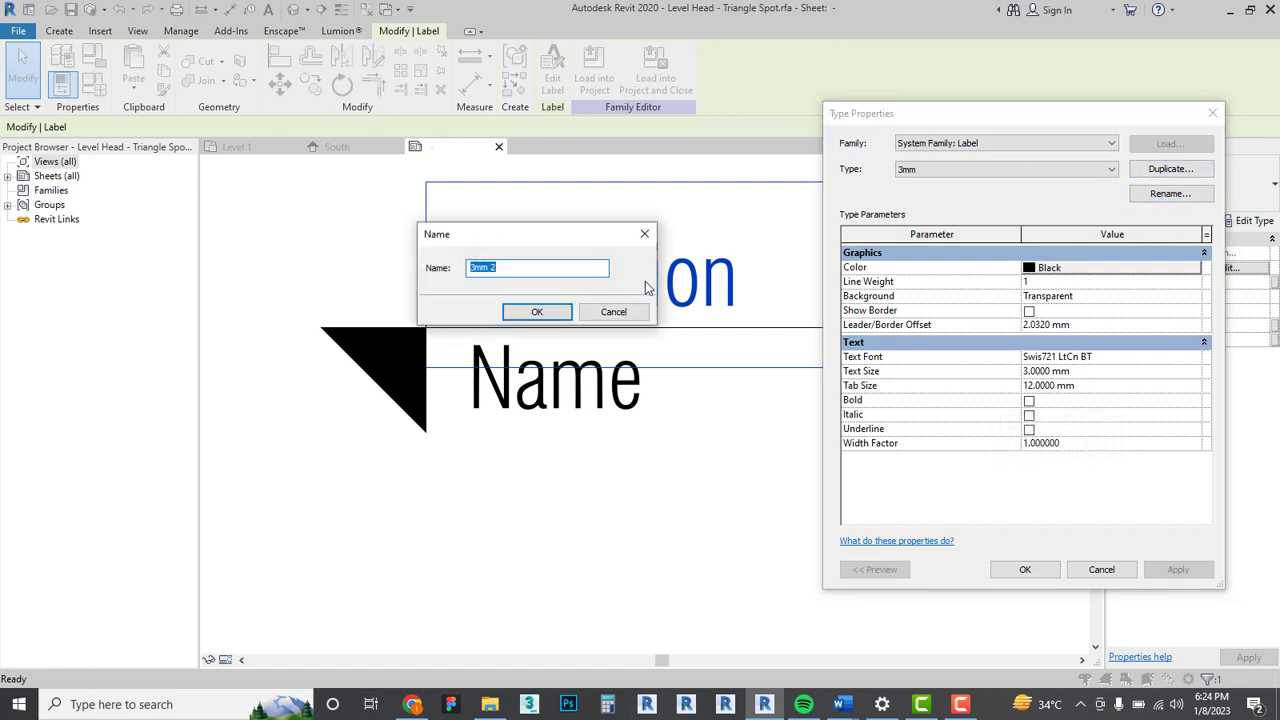
click(540, 312)
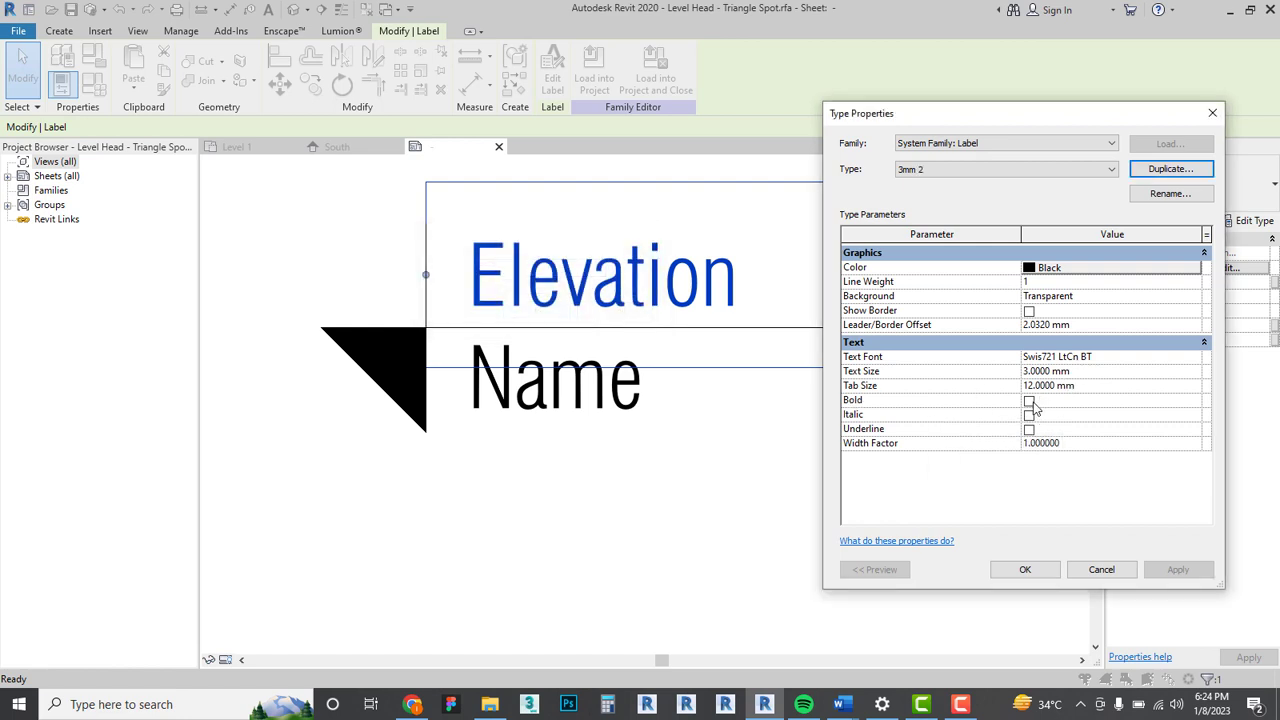
click(1029, 401)
click(1085, 371)
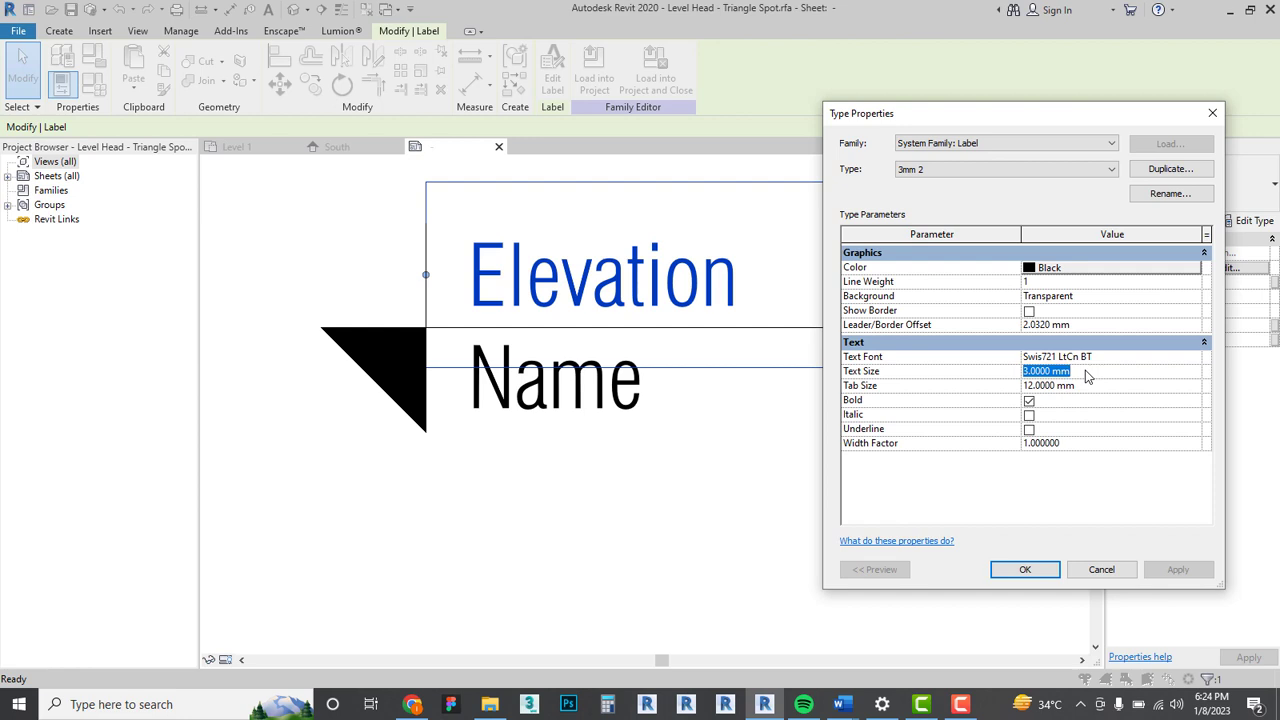
text(3.5)
click(1025, 569)
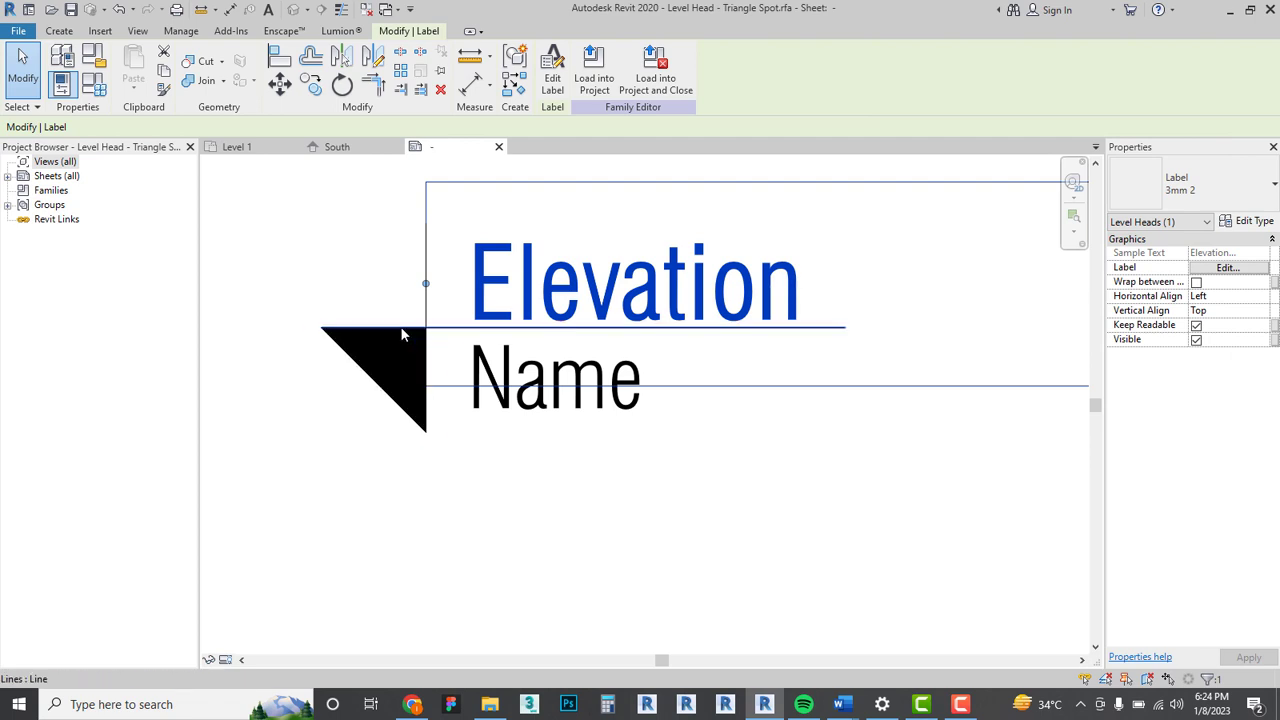
Nudge the Elevation label up and load the family into Template3.
key(Up)
key(Up)
key(Up)
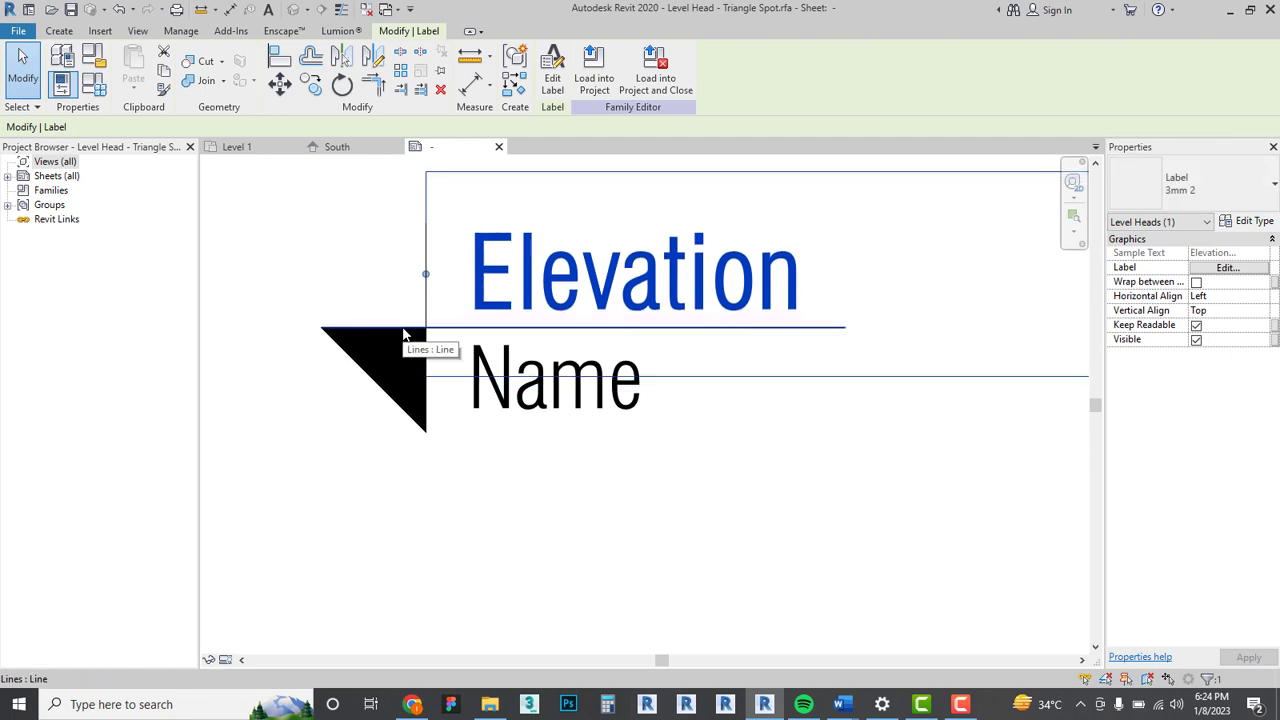
scroll(483, 318, up, 3)
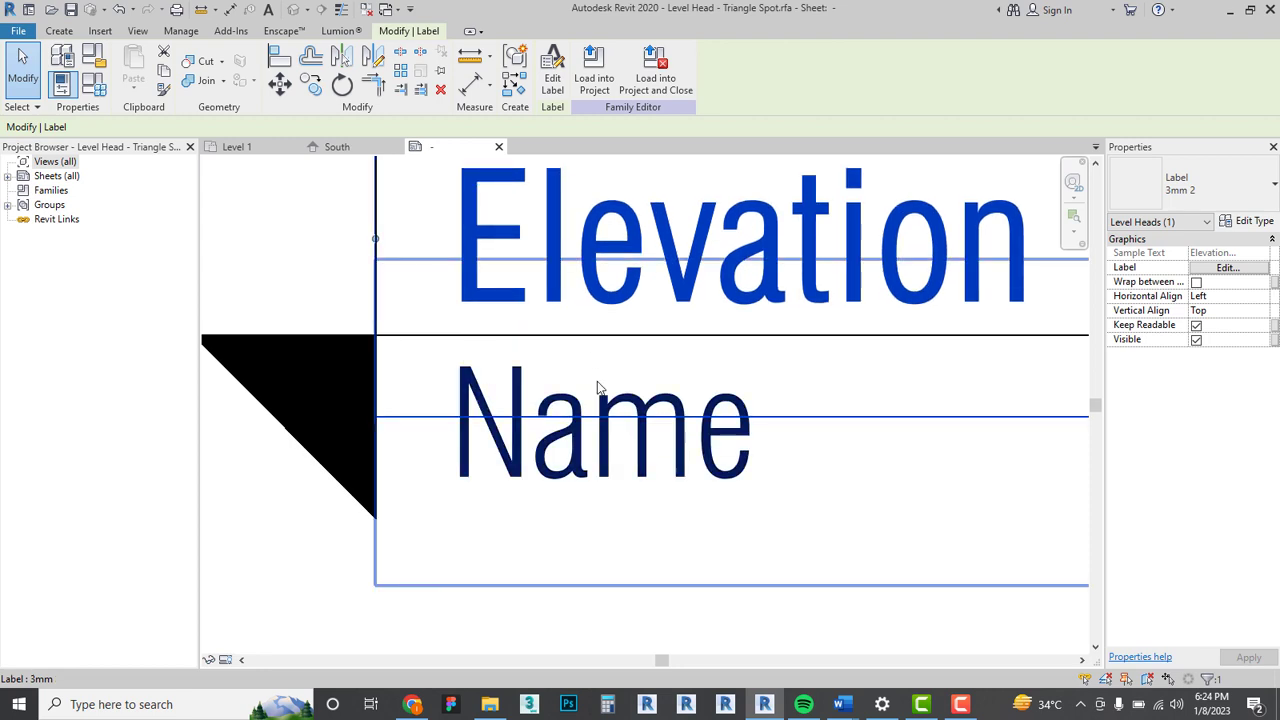
scroll(598, 386, down, 3)
click(643, 517)
click(565, 72)
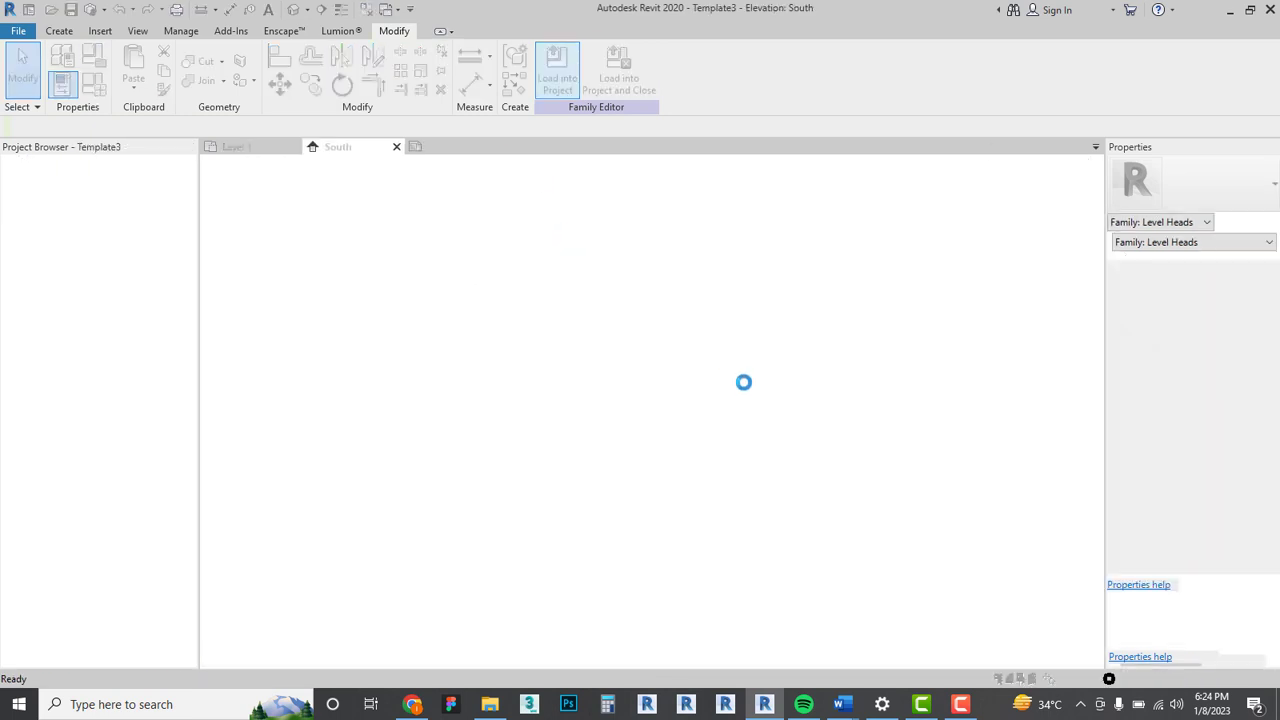
Overwrite the existing family and parameter values, then view the bold 0 and 4000 heads.
click(723, 347)
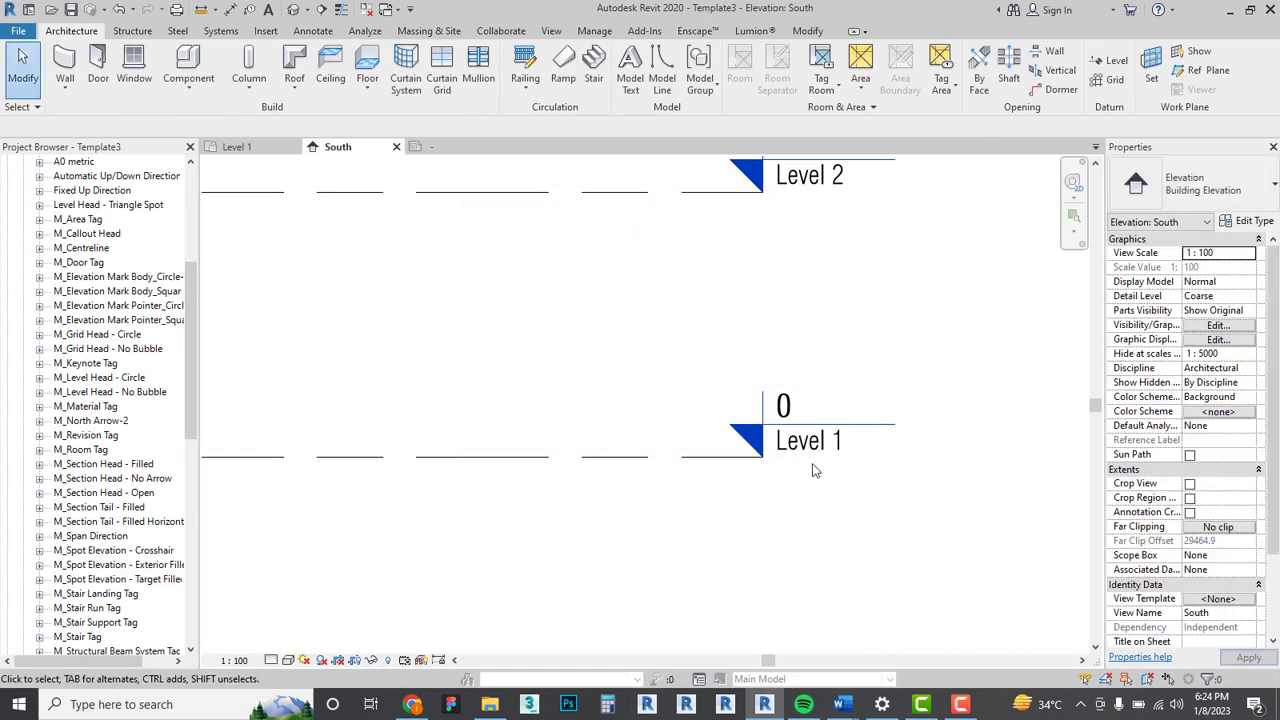
scroll(820, 251, up, 3)
scroll(815, 340, down, 5)
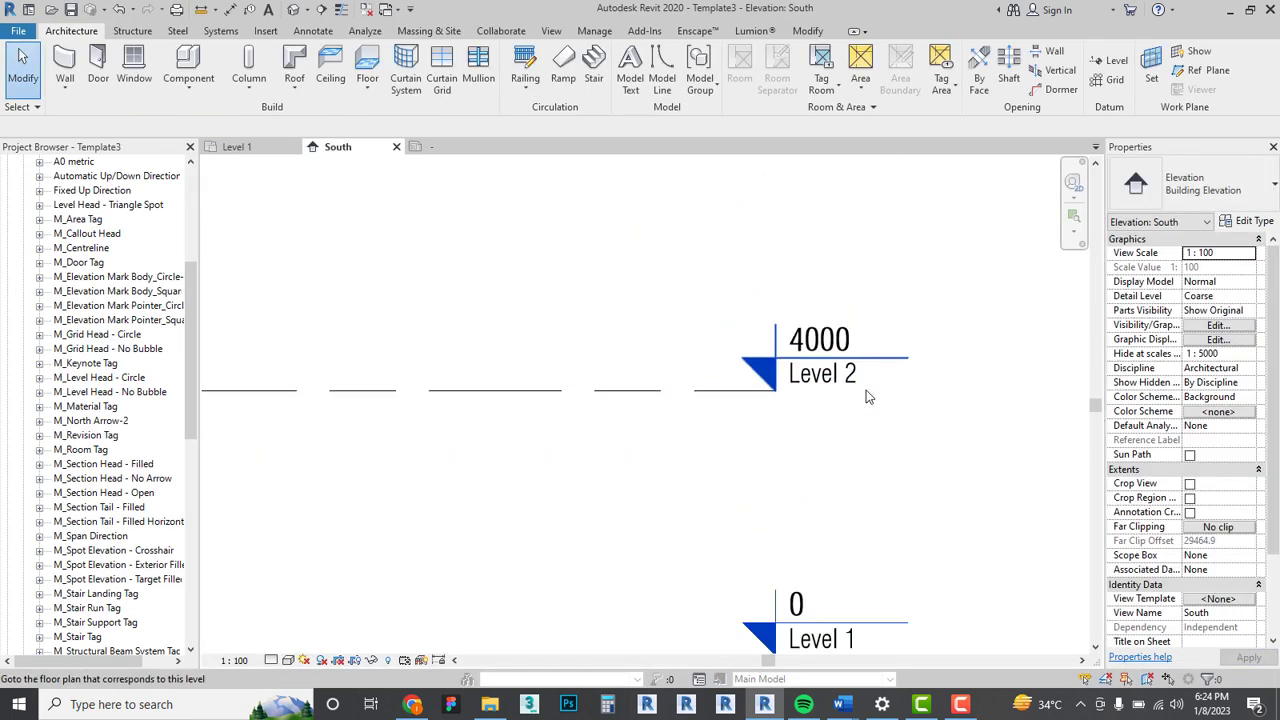
scroll(856, 456, down, 2)
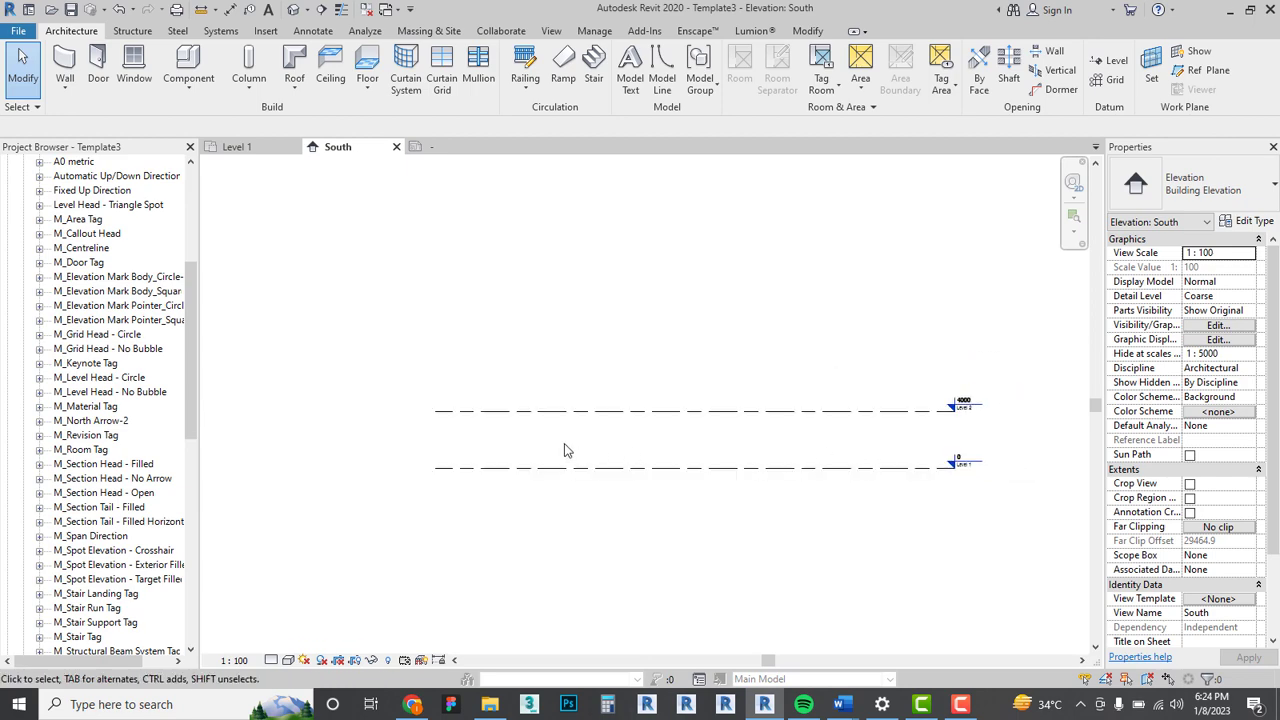
drag(193, 366, 190, 268)
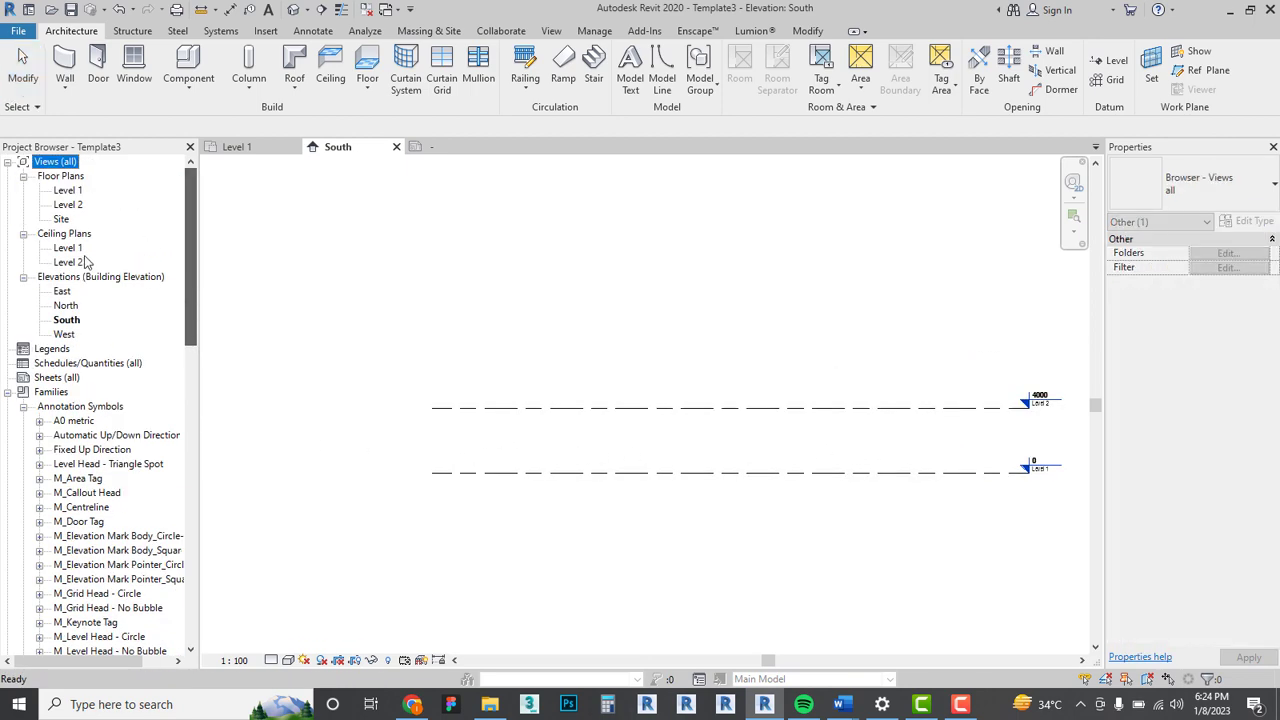
Draw a 15000 x 14000 rectangle of Generic 200mm walls on the Level 1 plan.
double_click(68, 190)
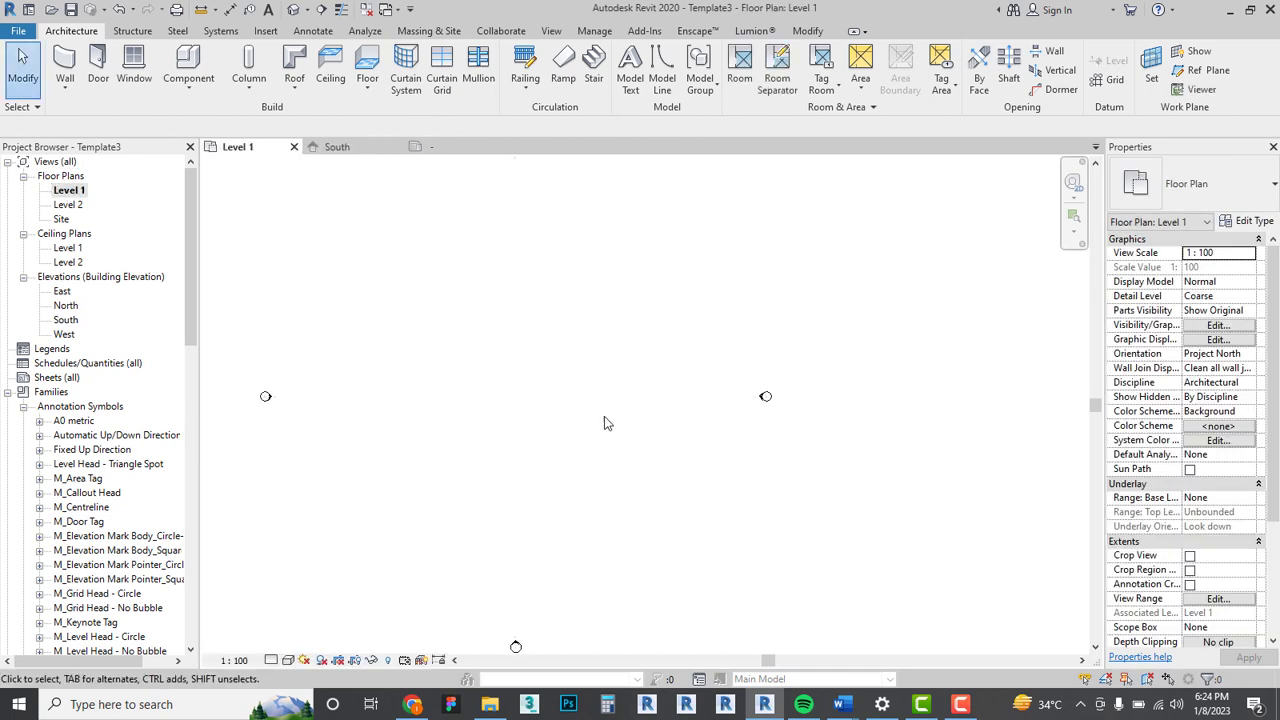
middle_drag(604, 423, 662, 427)
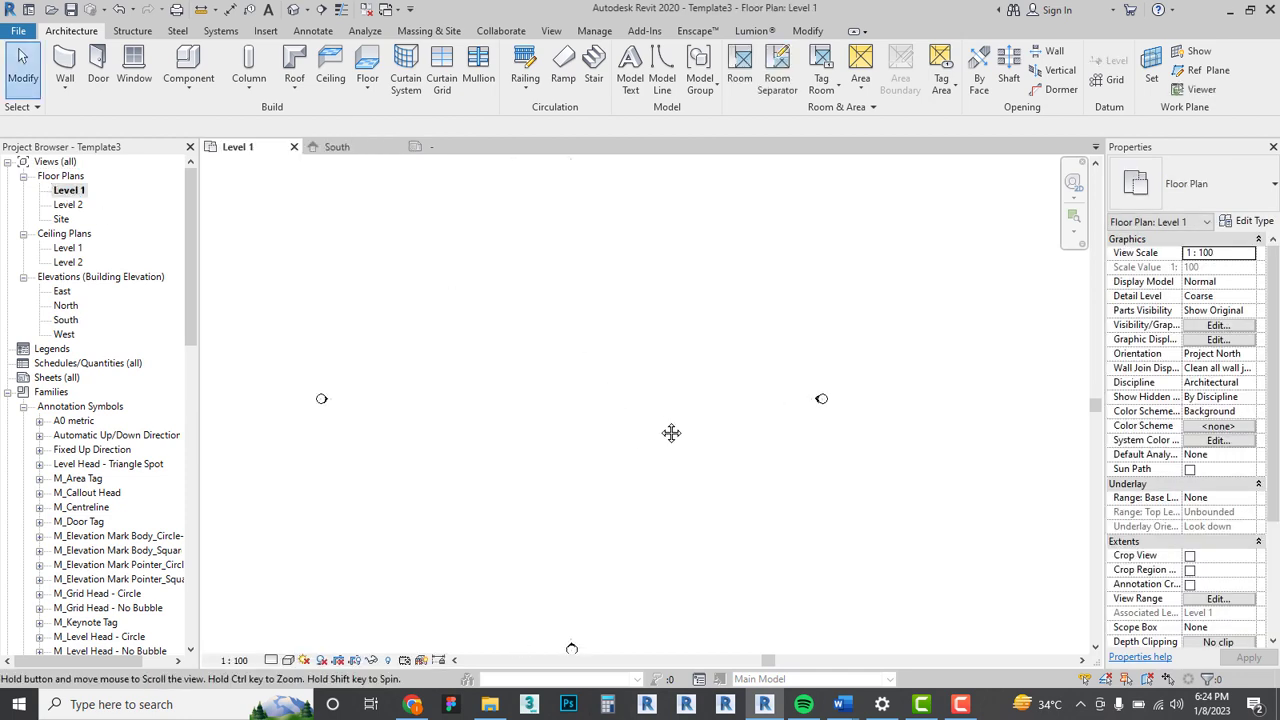
click(83, 87)
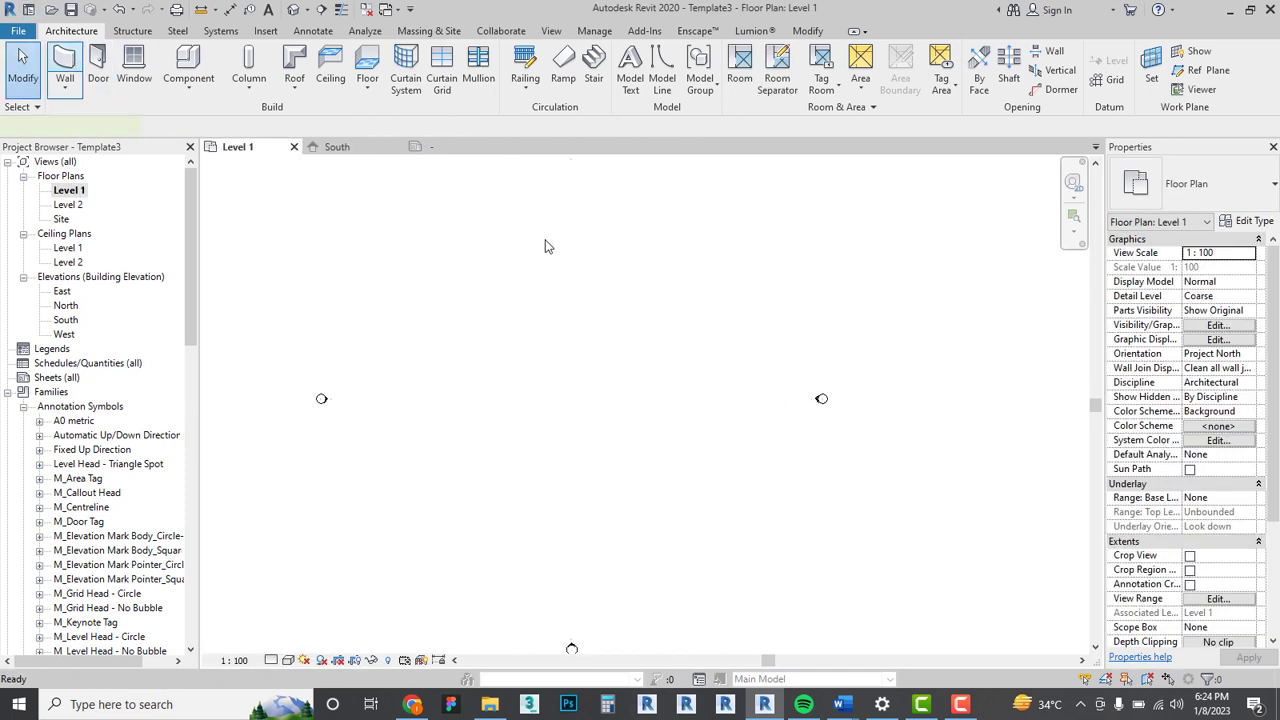
click(506, 330)
click(653, 466)
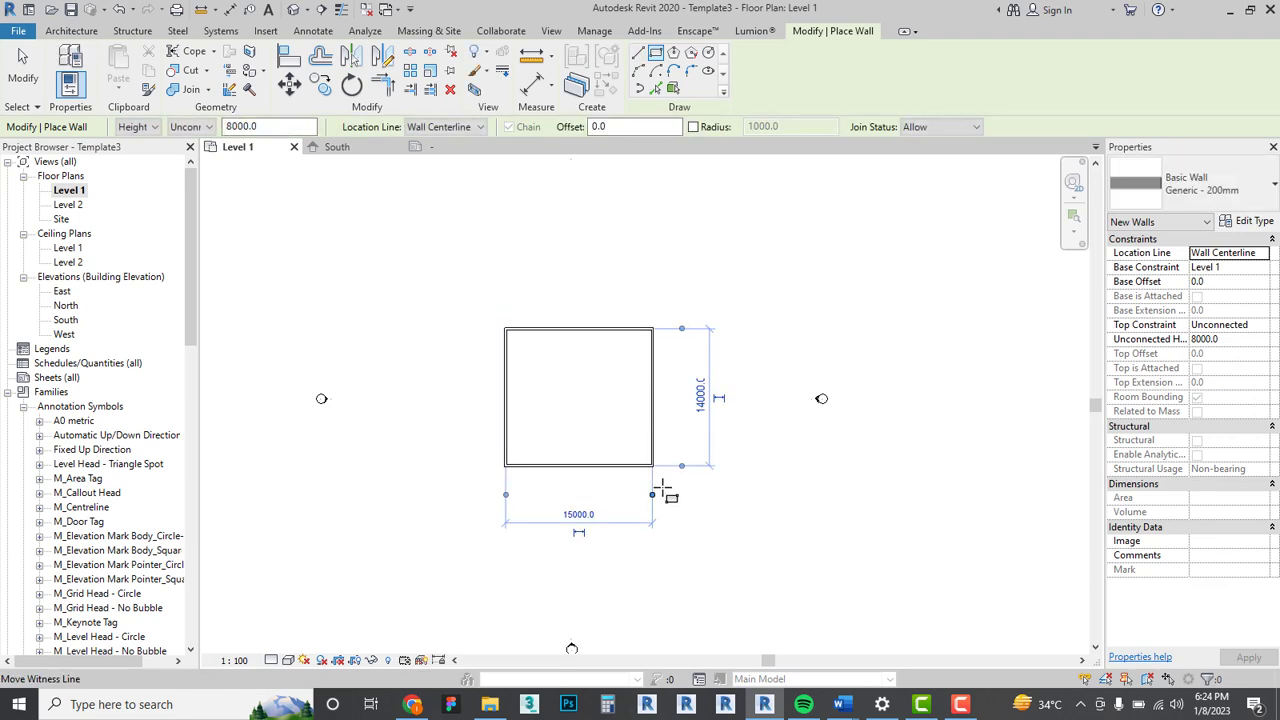
key(Escape)
key(Escape)
scroll(540, 330, up, 3)
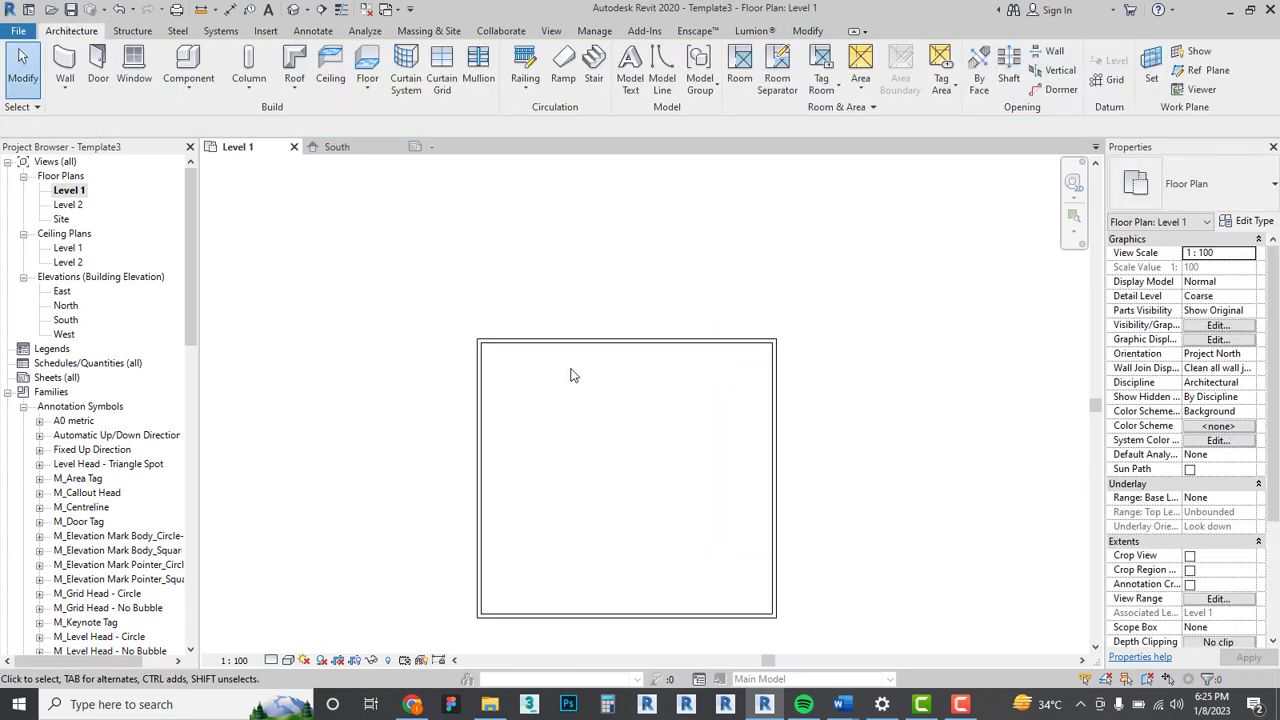
scroll(560, 365, up, 3)
scroll(594, 323, down, 4)
scroll(590, 327, up, 1)
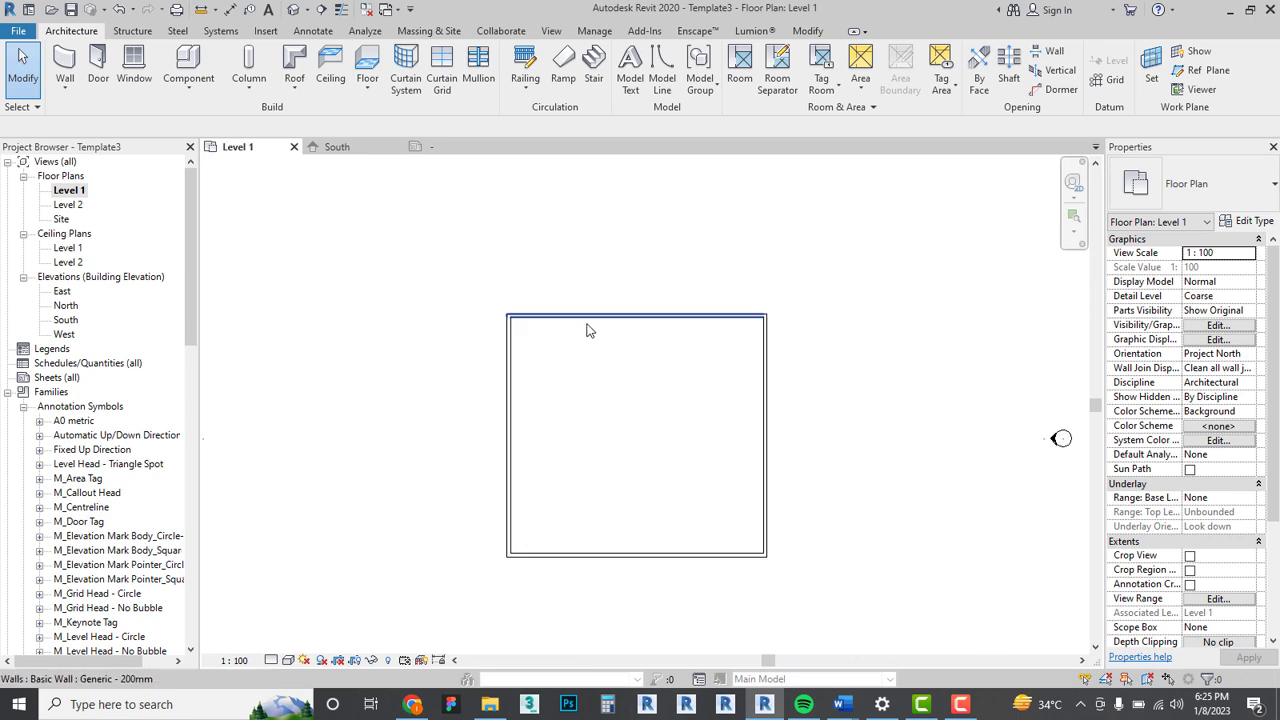
scroll(589, 330, up, 1)
scroll(543, 331, down, 3)
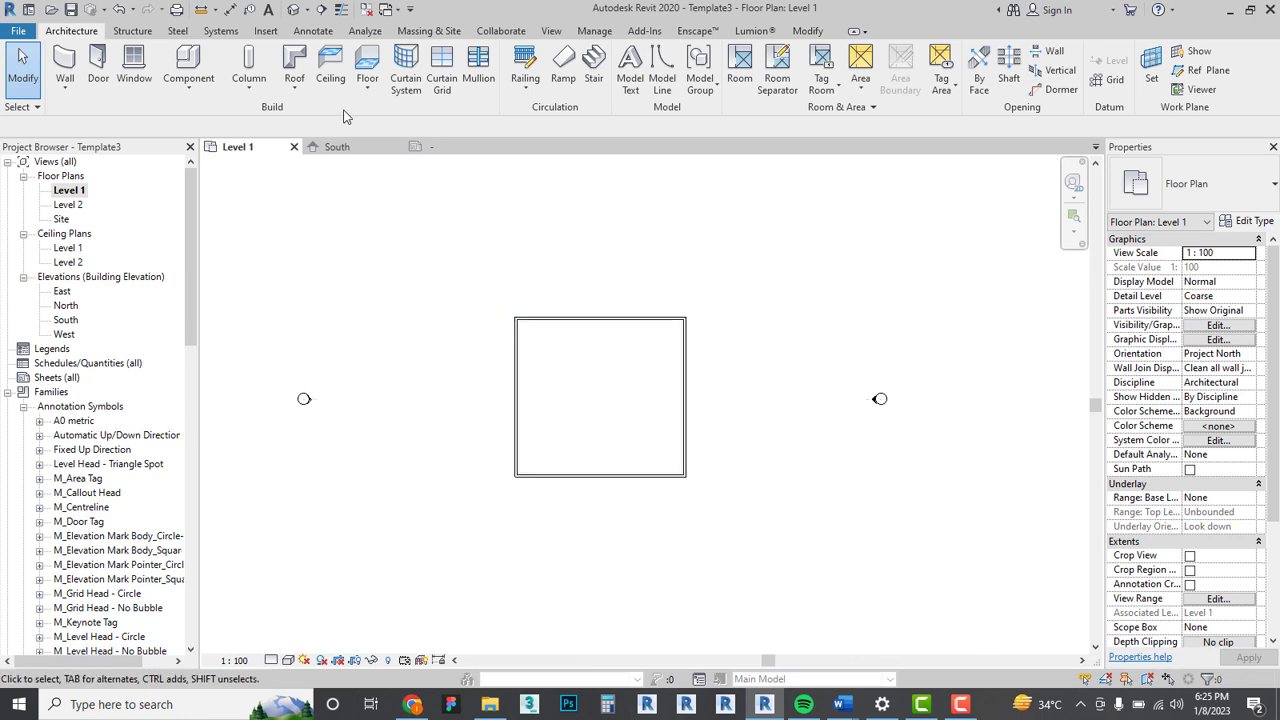
Draw a horizontal building section across the wall rectangle.
click(321, 10)
scroll(503, 449, up, 1)
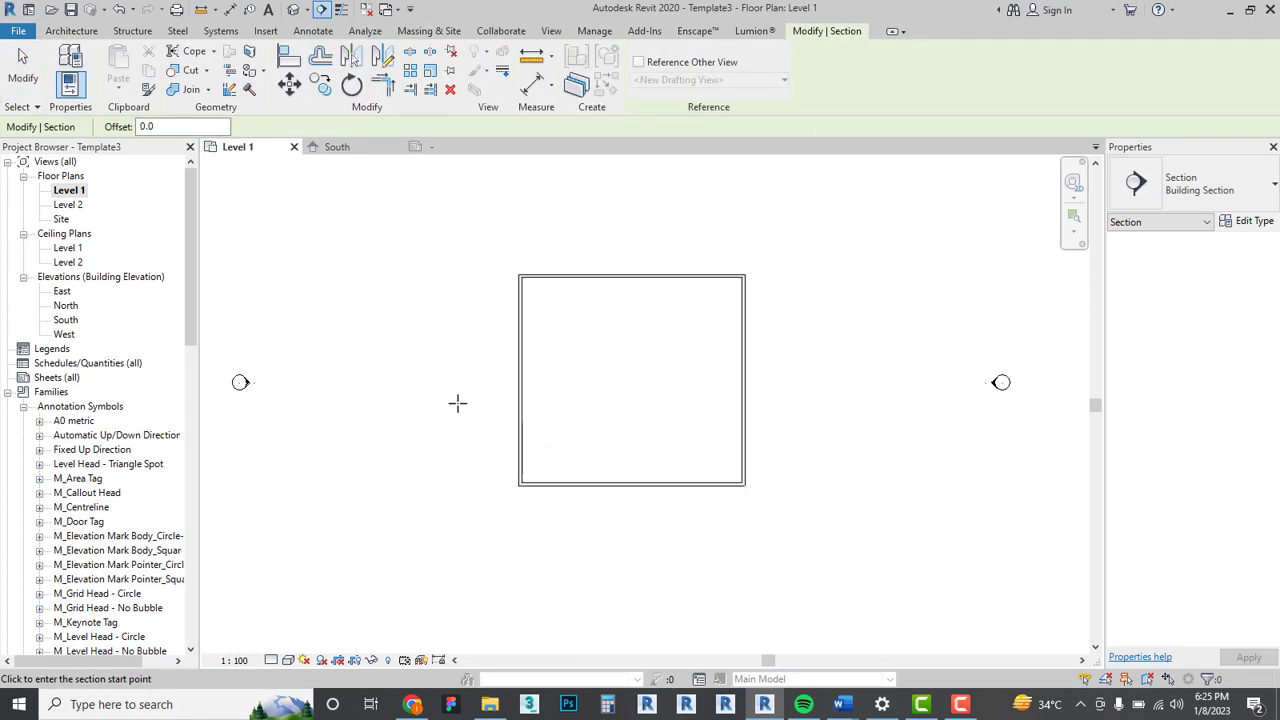
click(440, 392)
click(815, 392)
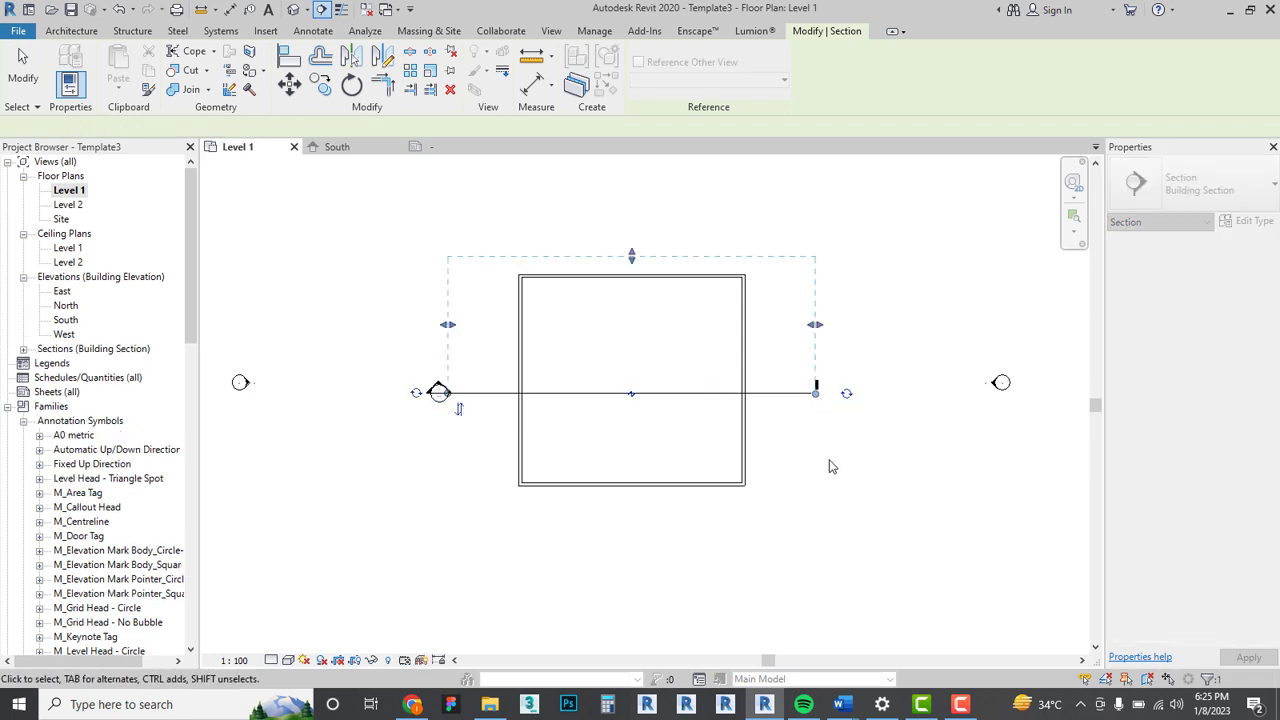
key(Escape)
key(Escape)
scroll(453, 414, up, 1)
scroll(434, 388, up, 3)
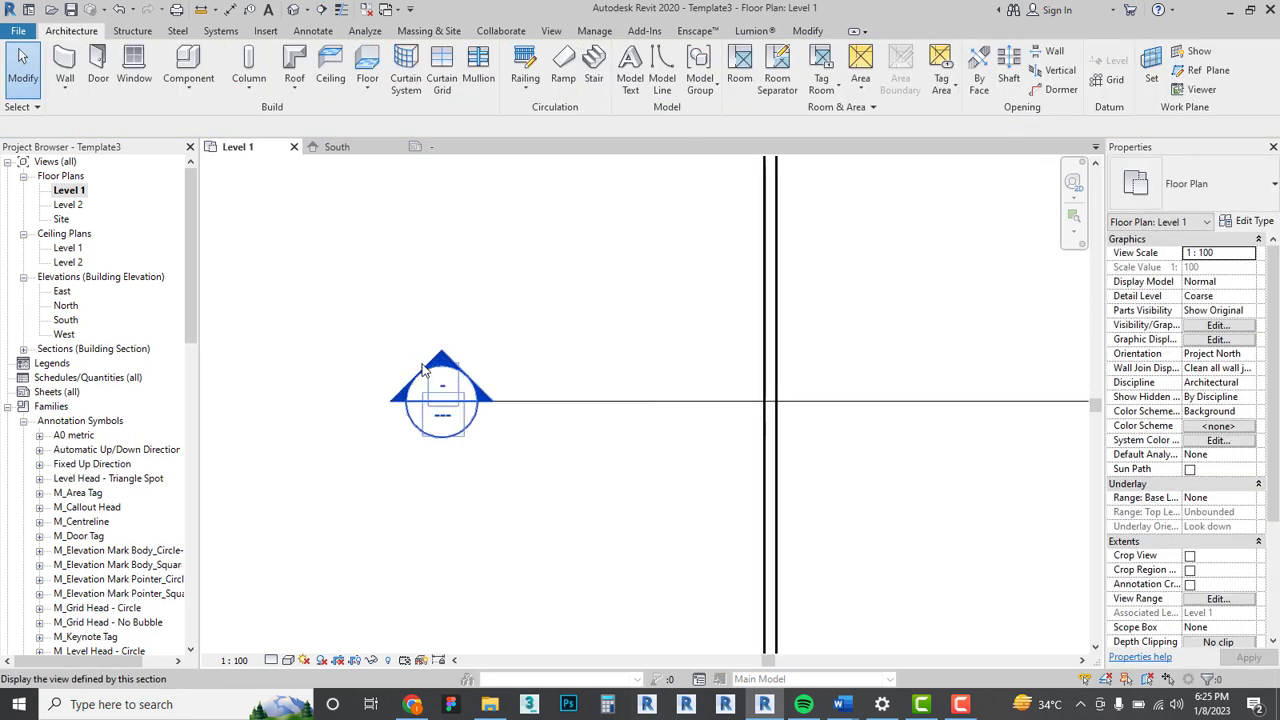
scroll(435, 395, down, 3)
scroll(443, 425, up, 3)
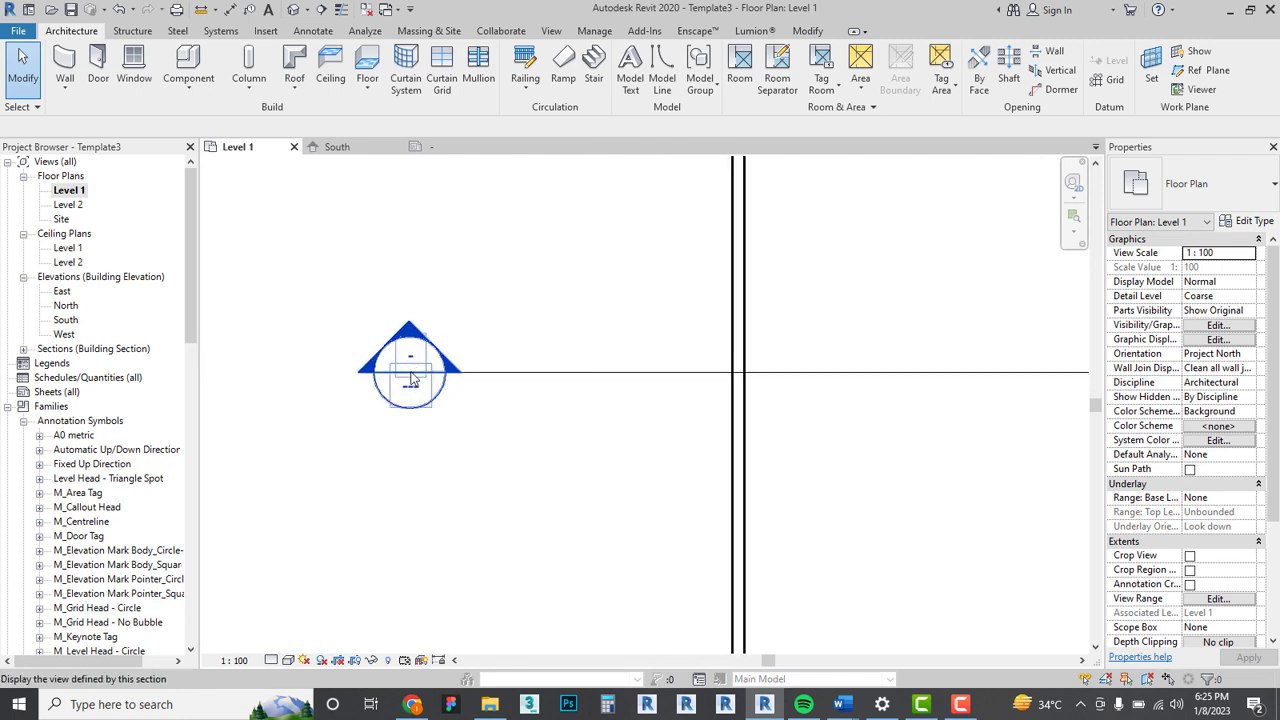
scroll(425, 383, down, 5)
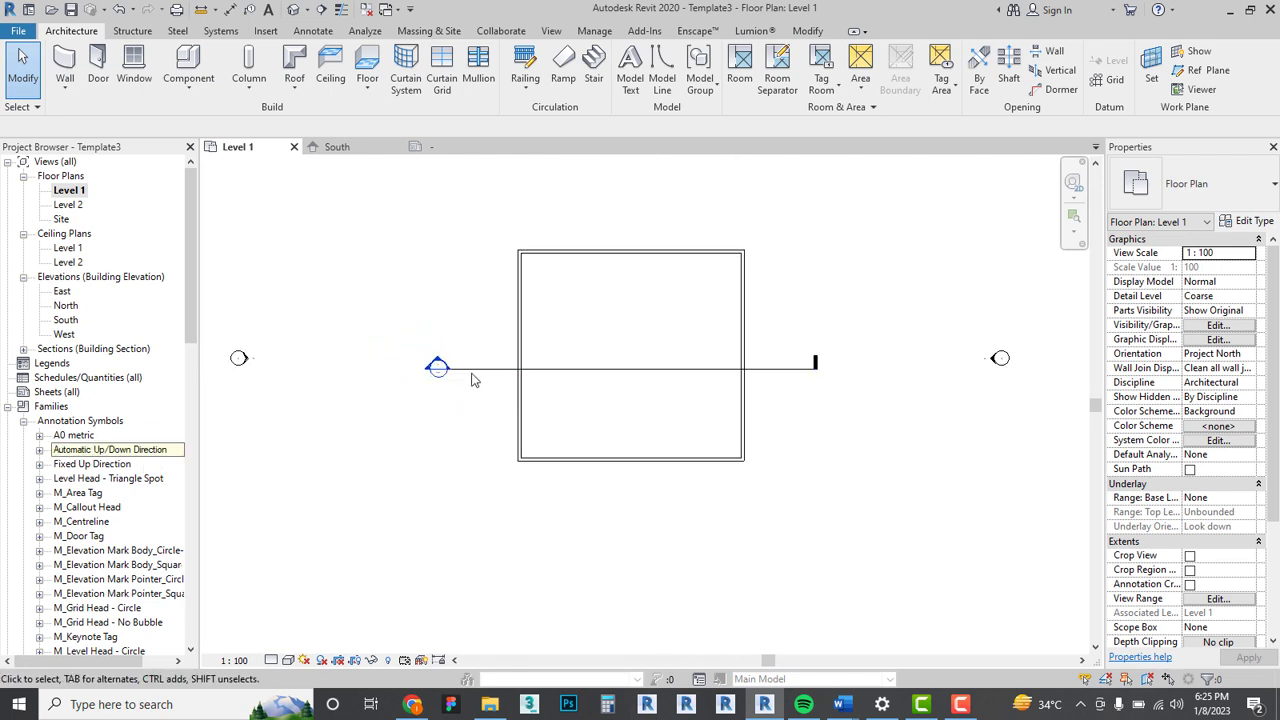
scroll(426, 383, up, 4)
scroll(68, 543, down, 2)
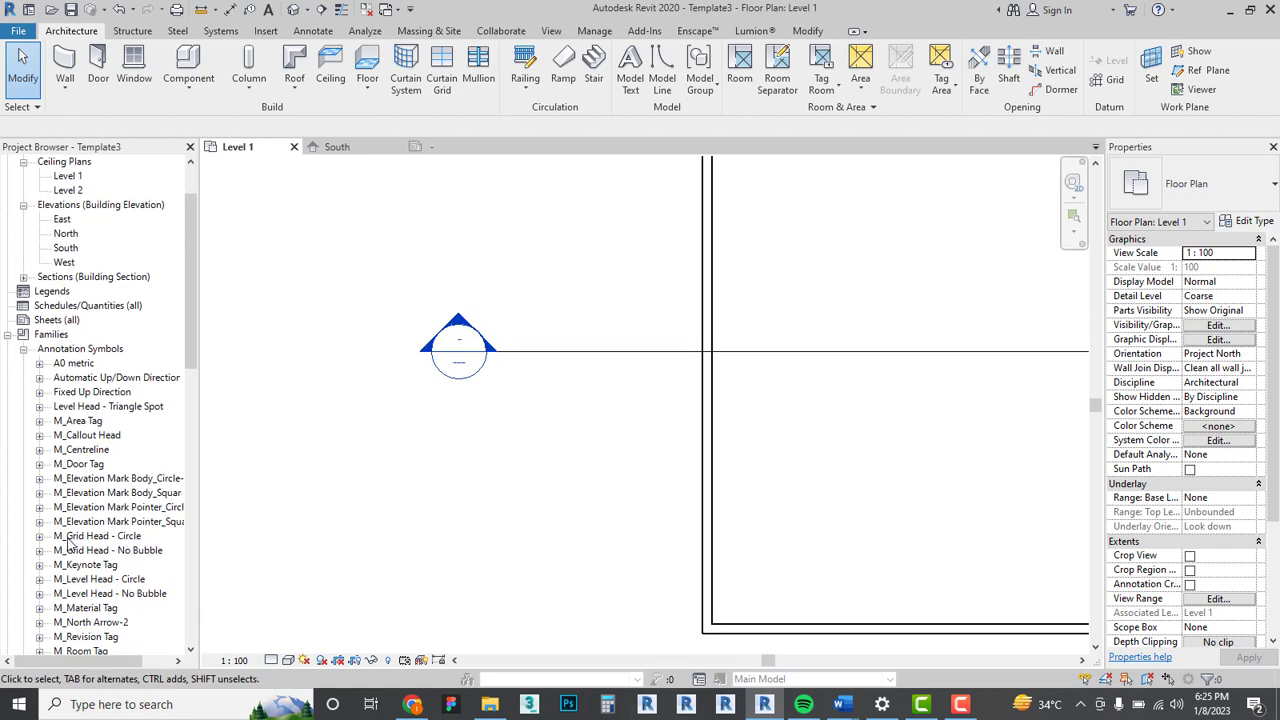
scroll(68, 543, down, 5)
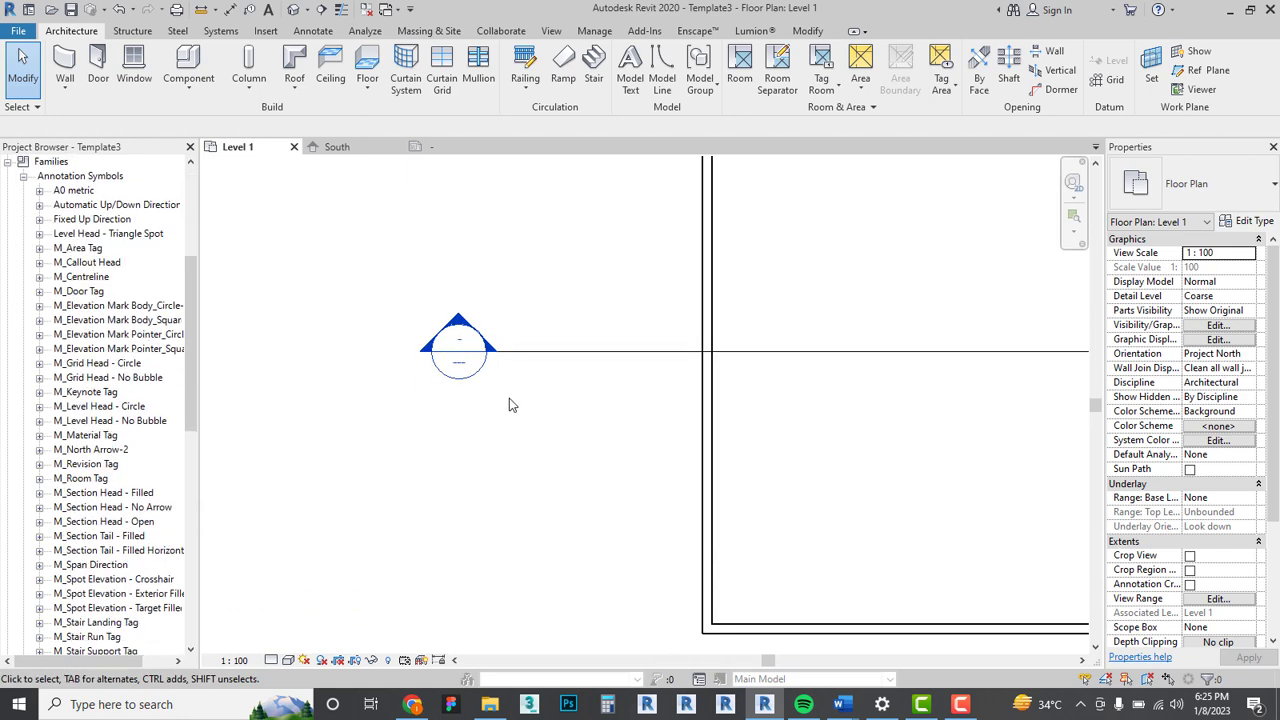
Check the section's type properties, then select M_Section Head - Filled in the Project Browser.
click(500, 365)
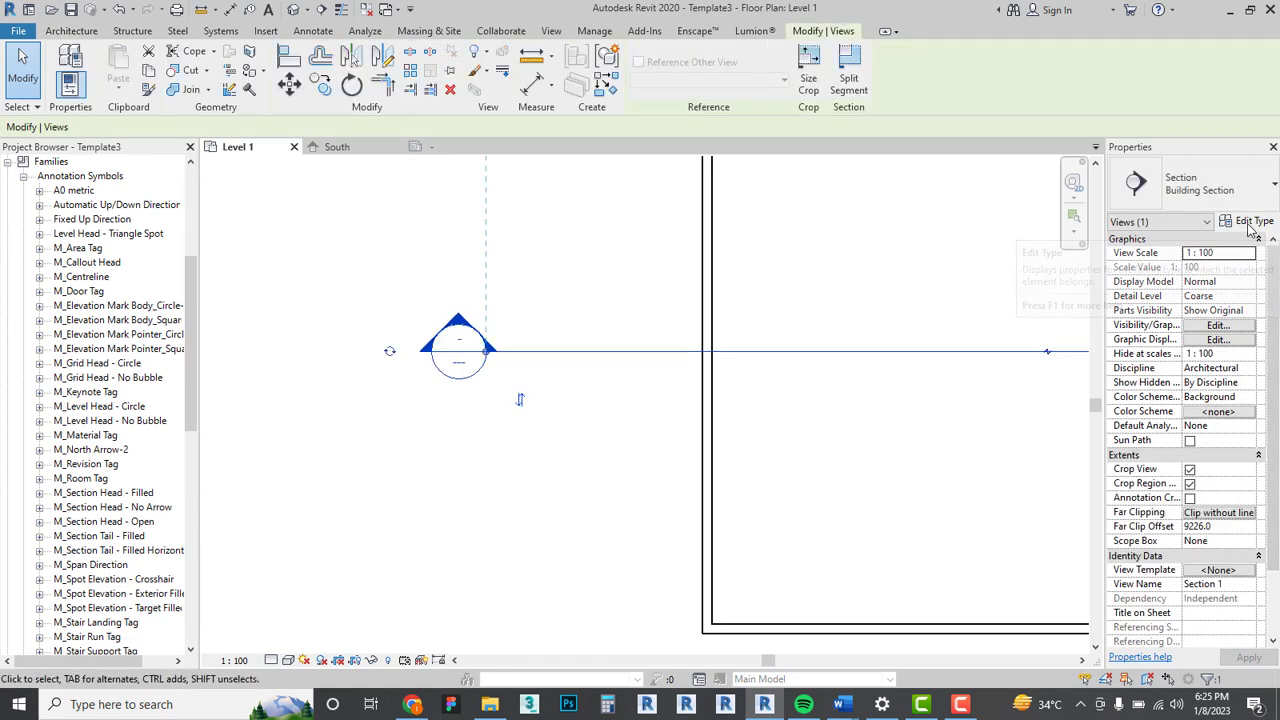
click(1250, 223)
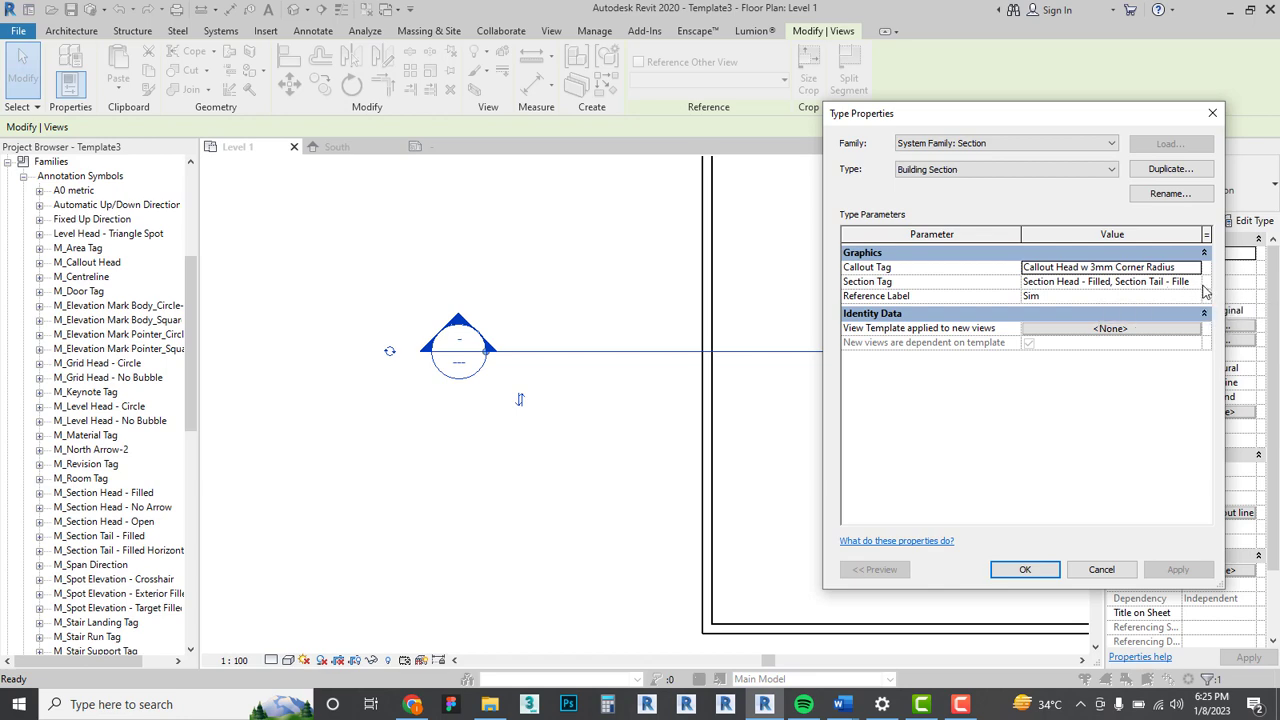
click(1213, 114)
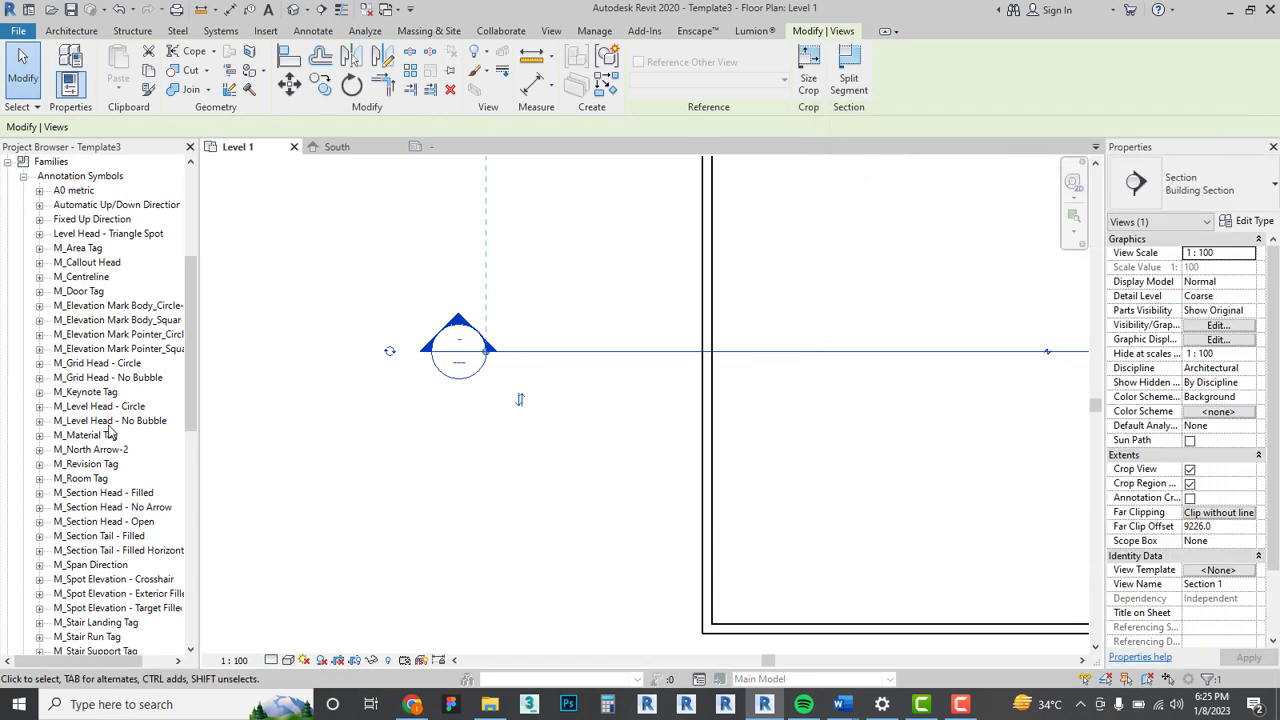
scroll(72, 485, down, 1)
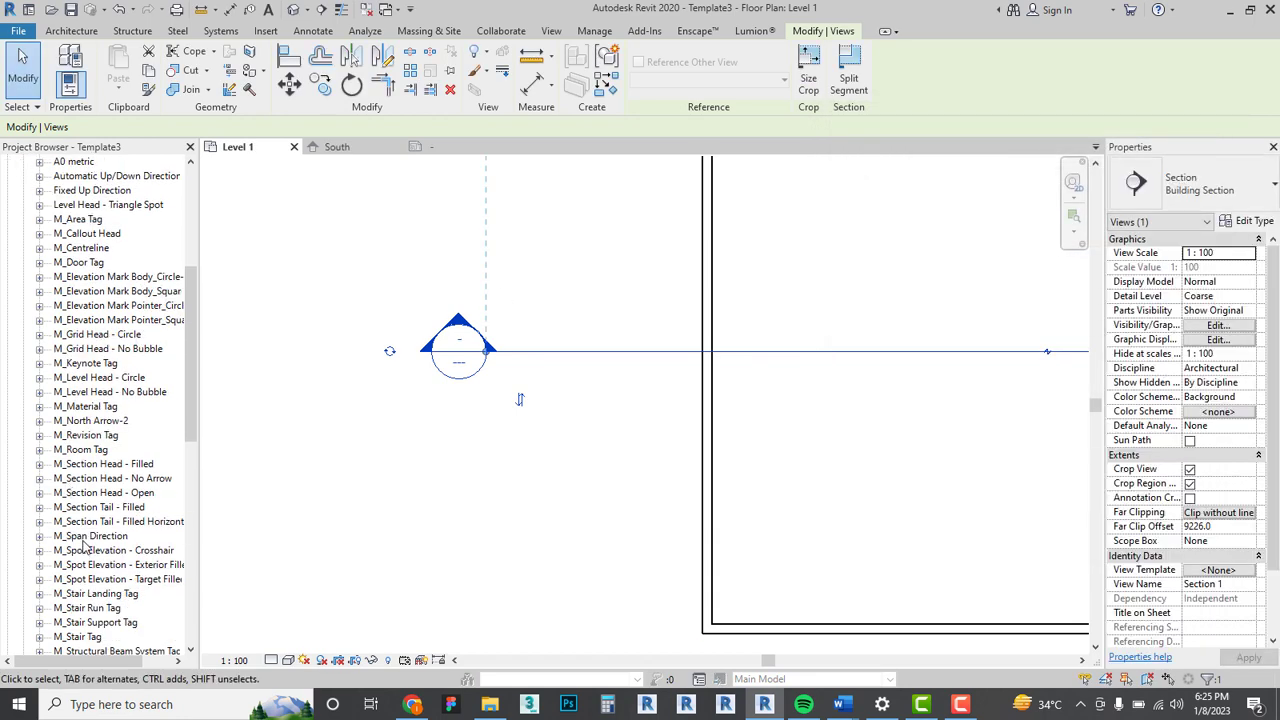
click(79, 468)
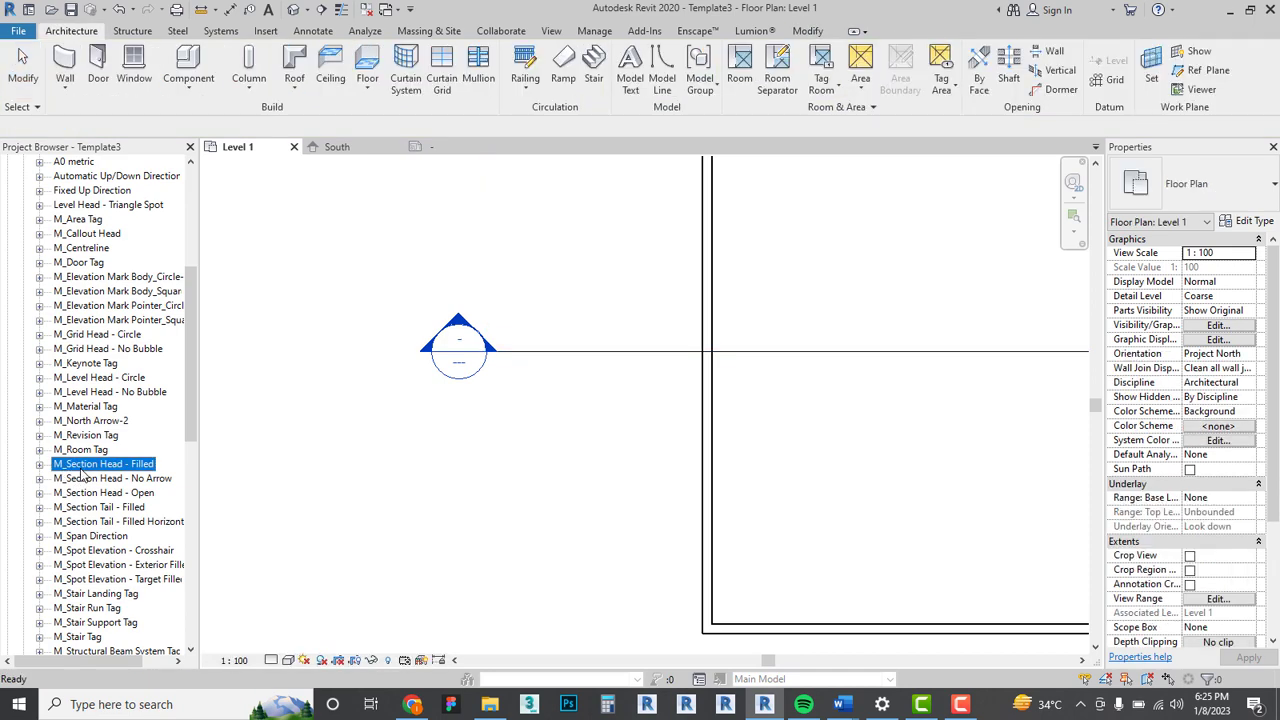
Edit M_Section Head - Filled and view its section number label's type properties.
right_click(106, 466)
click(130, 534)
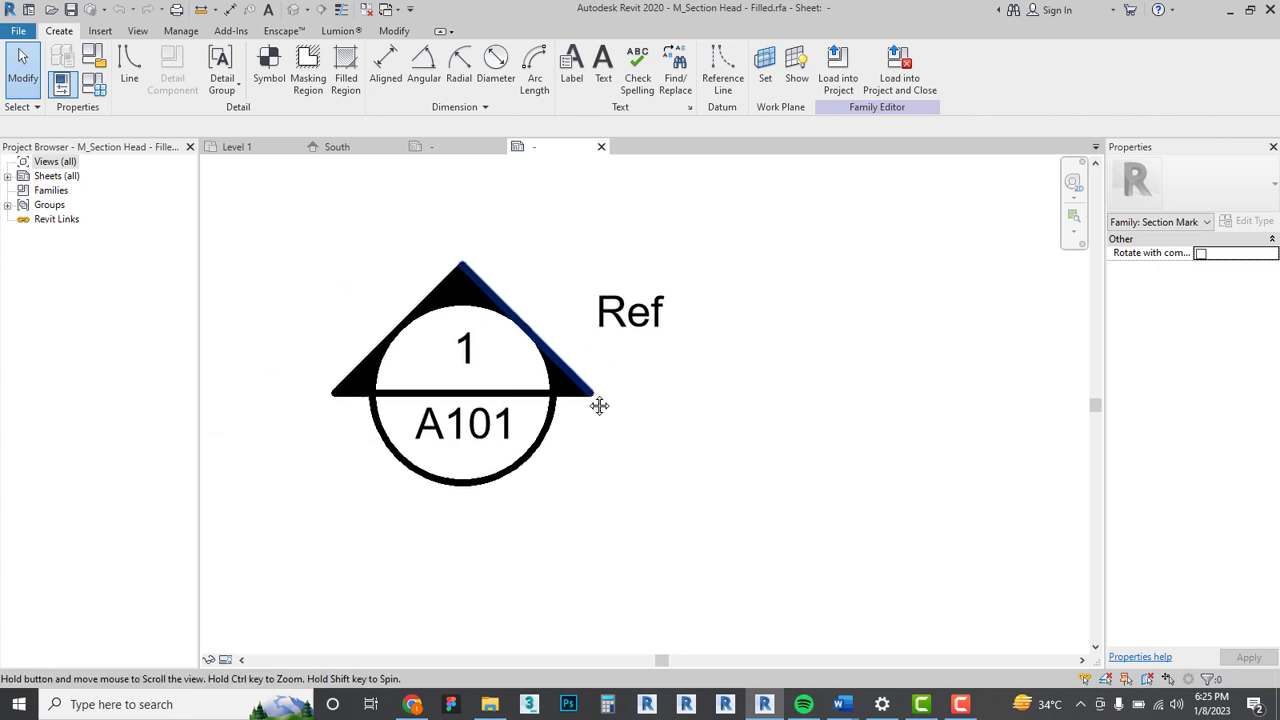
click(479, 352)
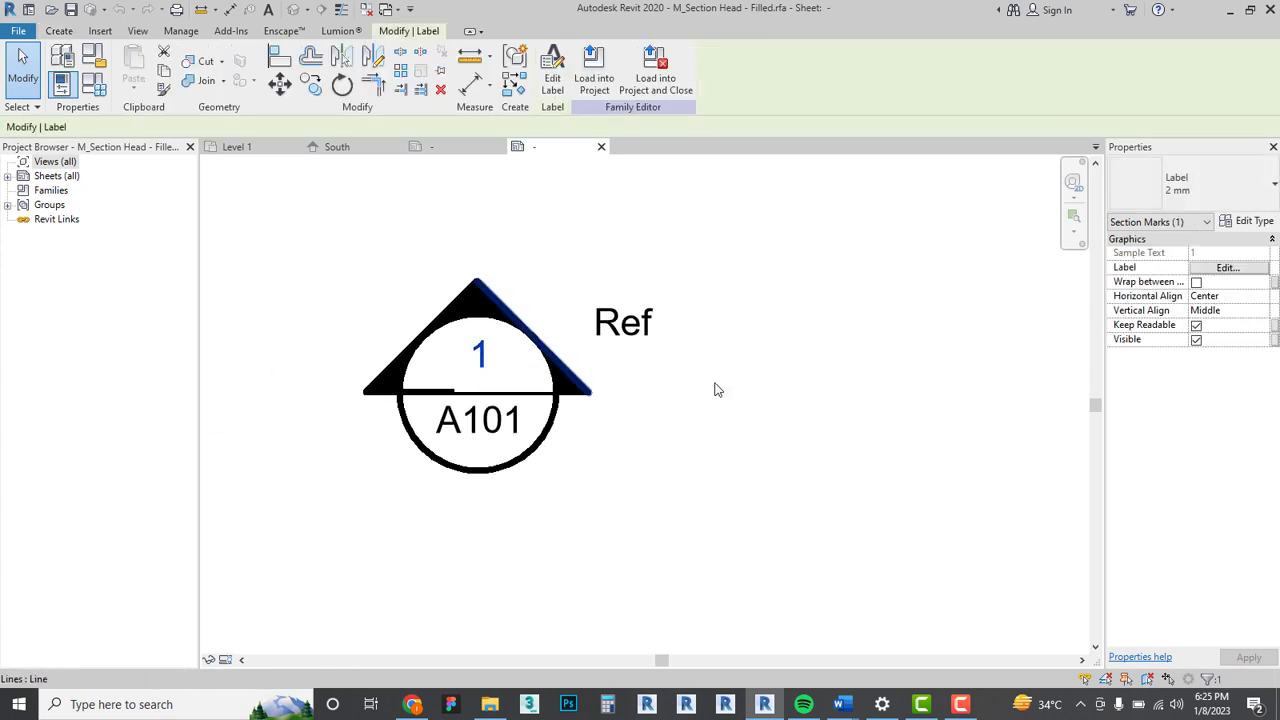
click(1253, 226)
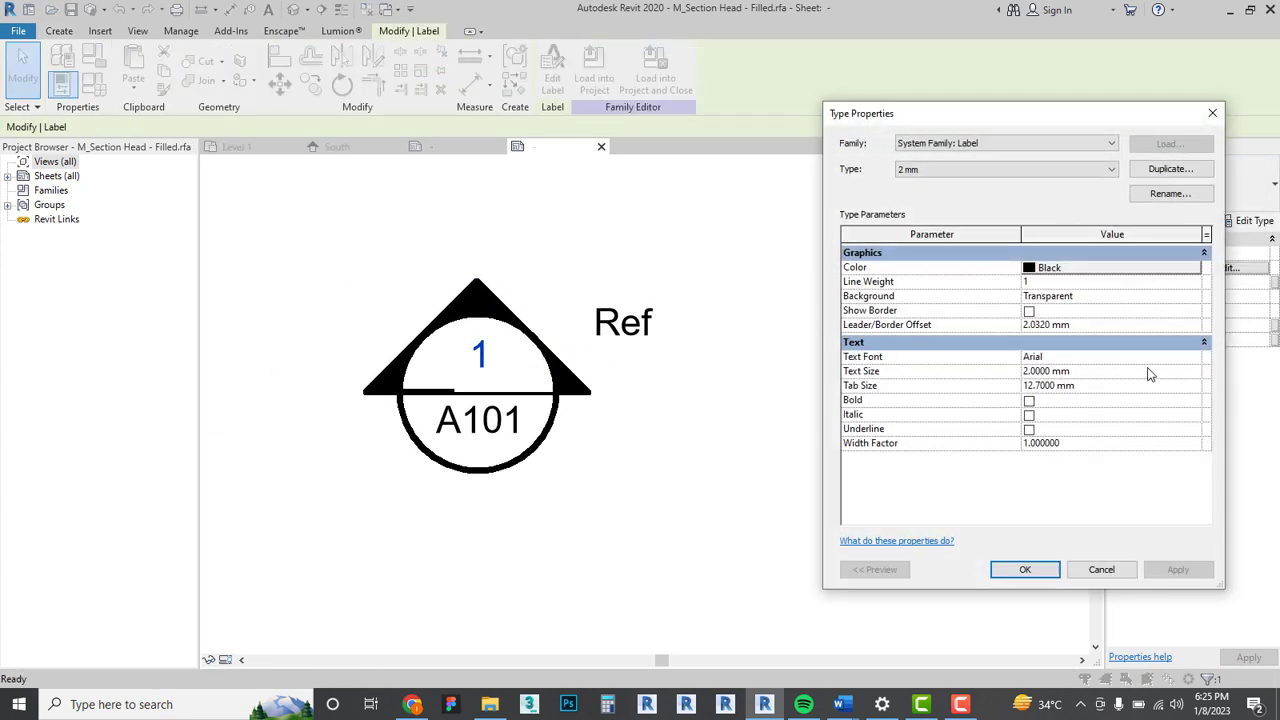
Set the 2mm label font to Swis721 LtCn BT and load the family into Template3.
click(1194, 357)
click(1194, 357)
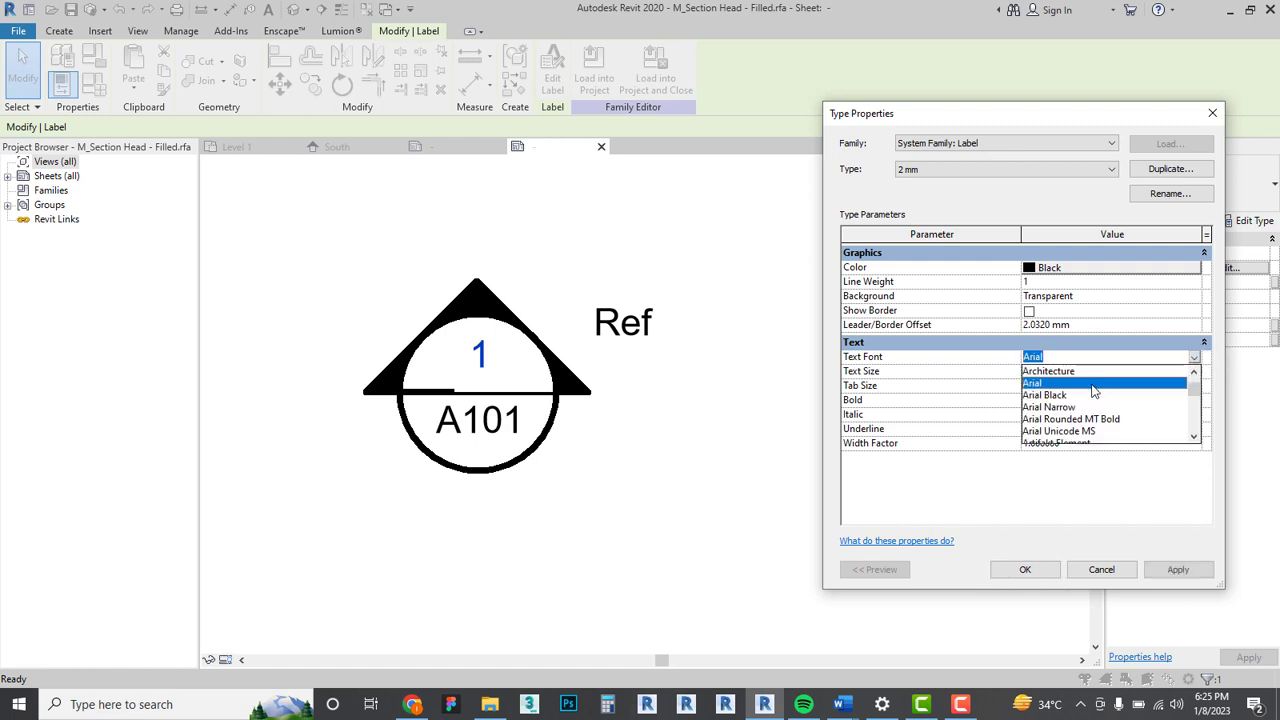
text(Swis721 BdCnOul BT)
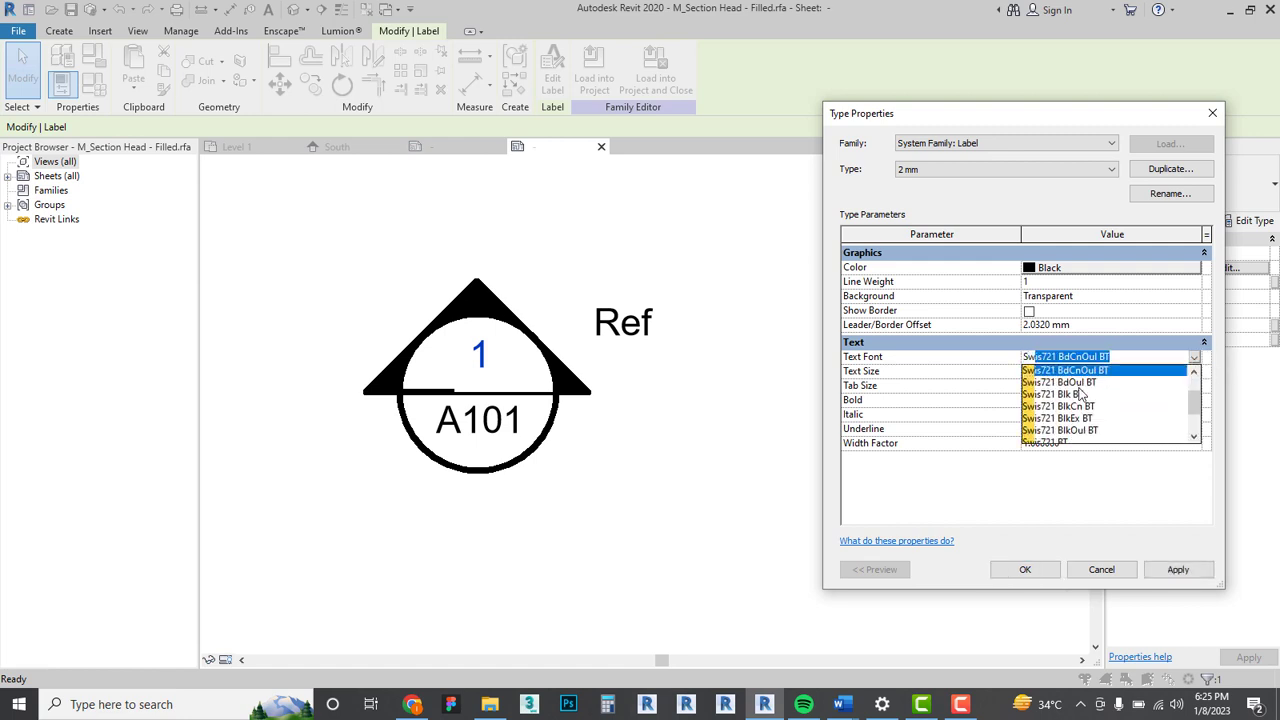
scroll(1088, 427, down, 1)
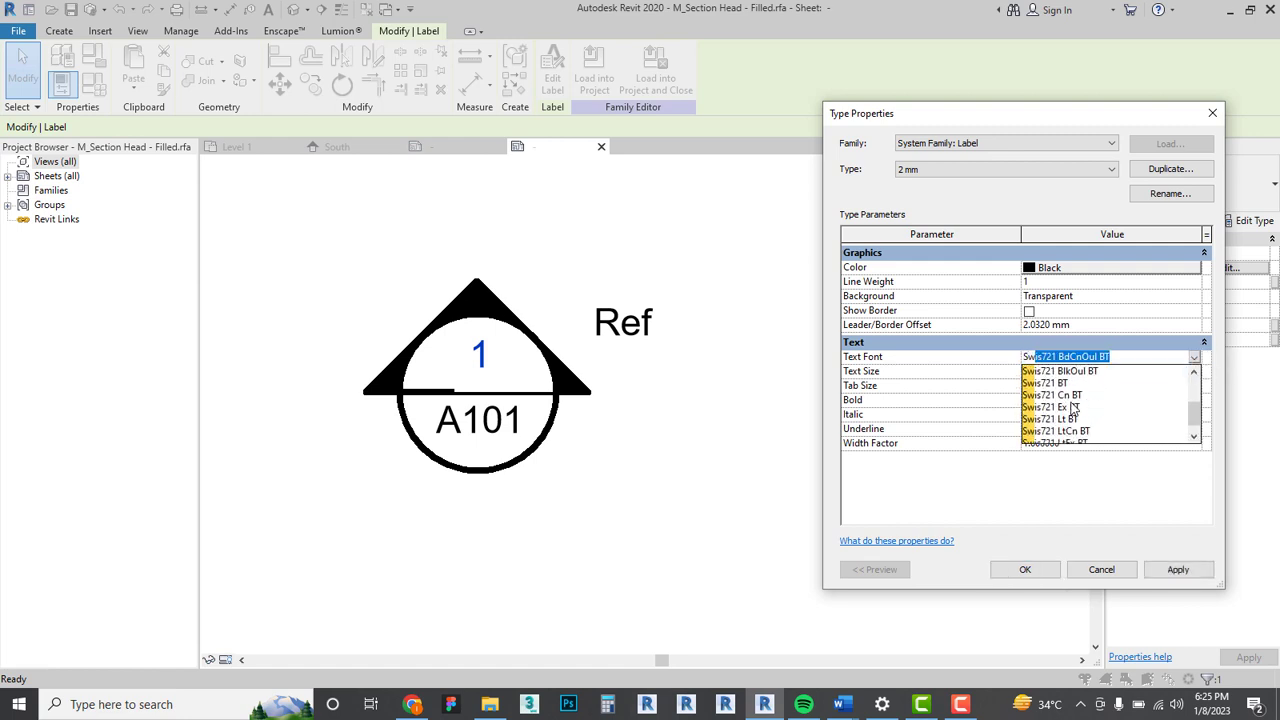
scroll(1089, 433, down, 1)
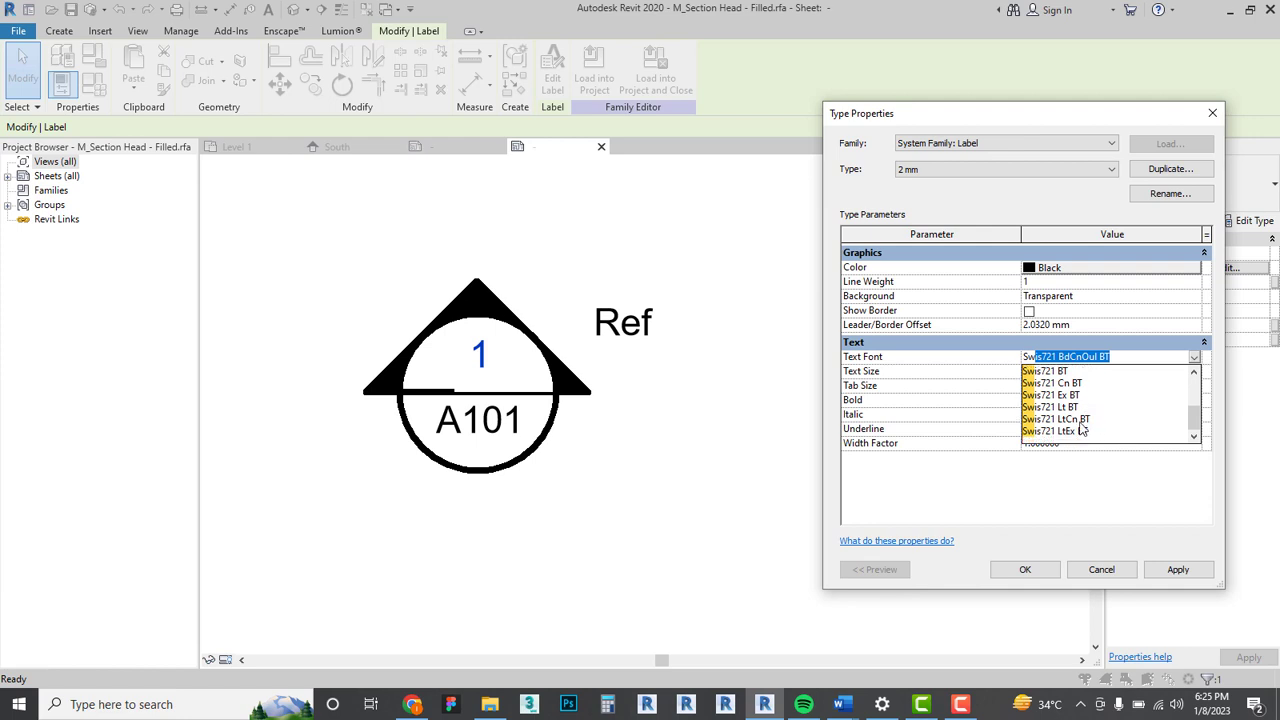
click(1087, 421)
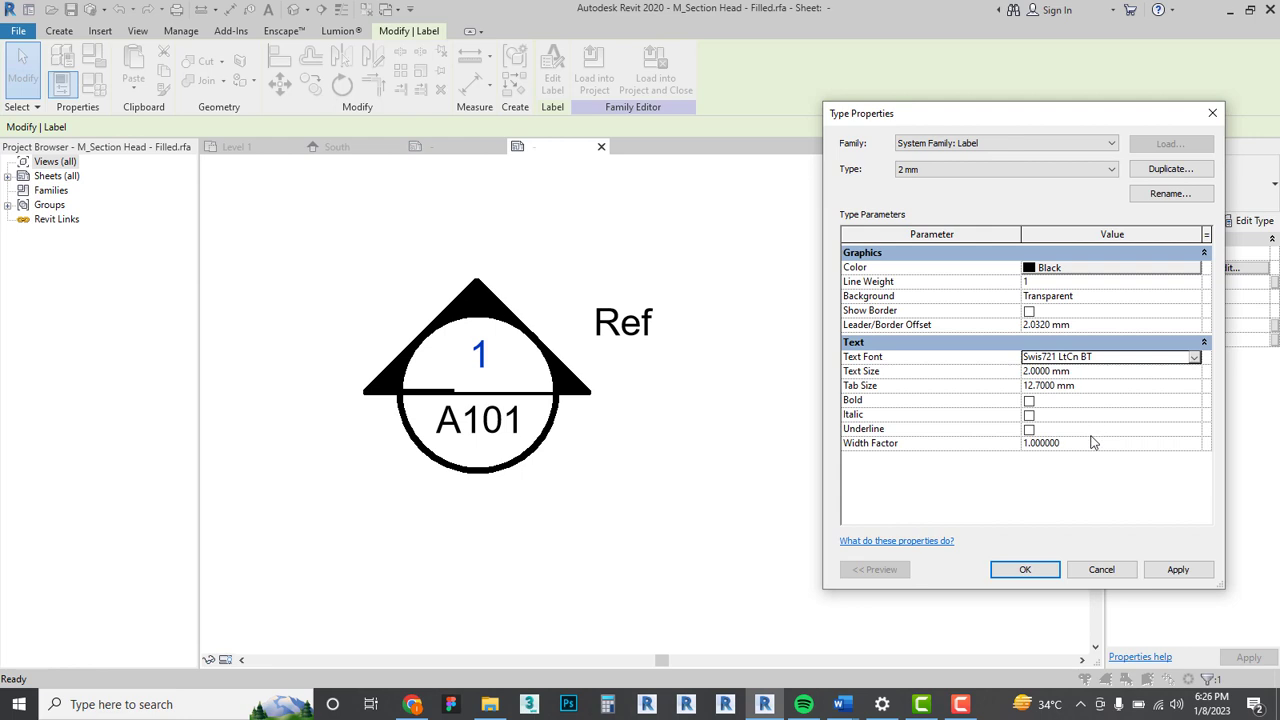
click(1163, 570)
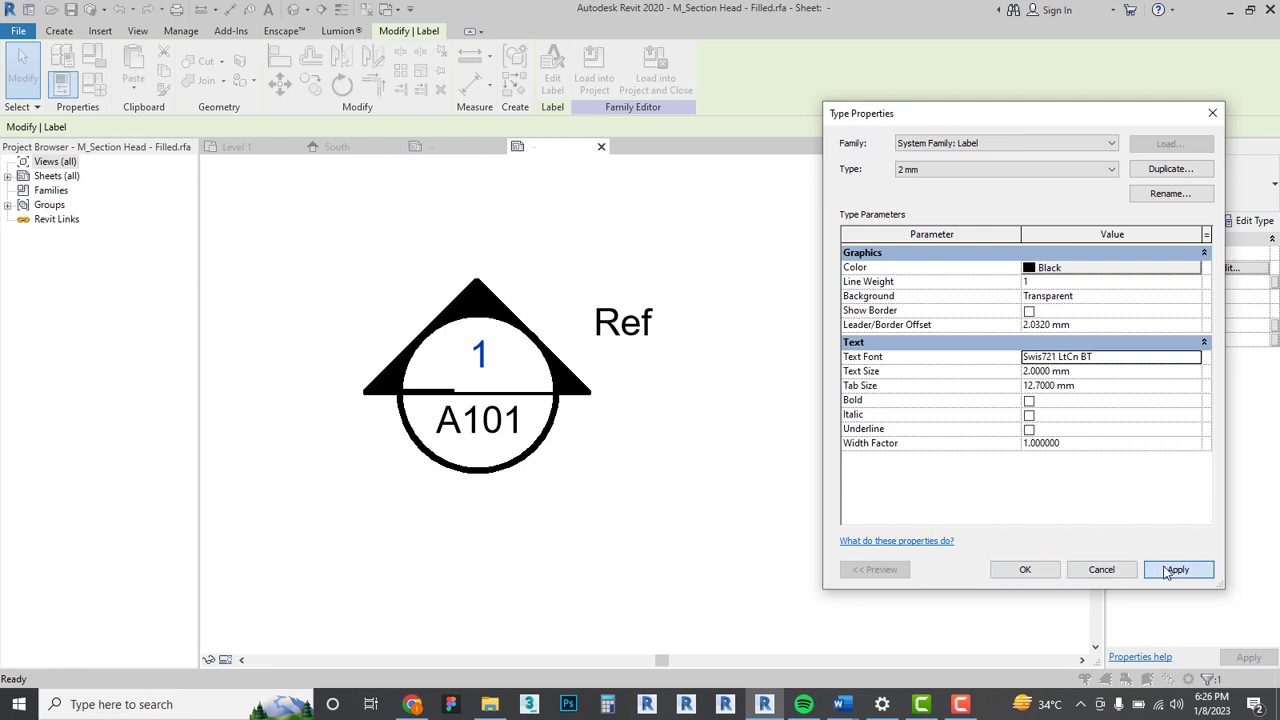
click(1029, 575)
click(576, 66)
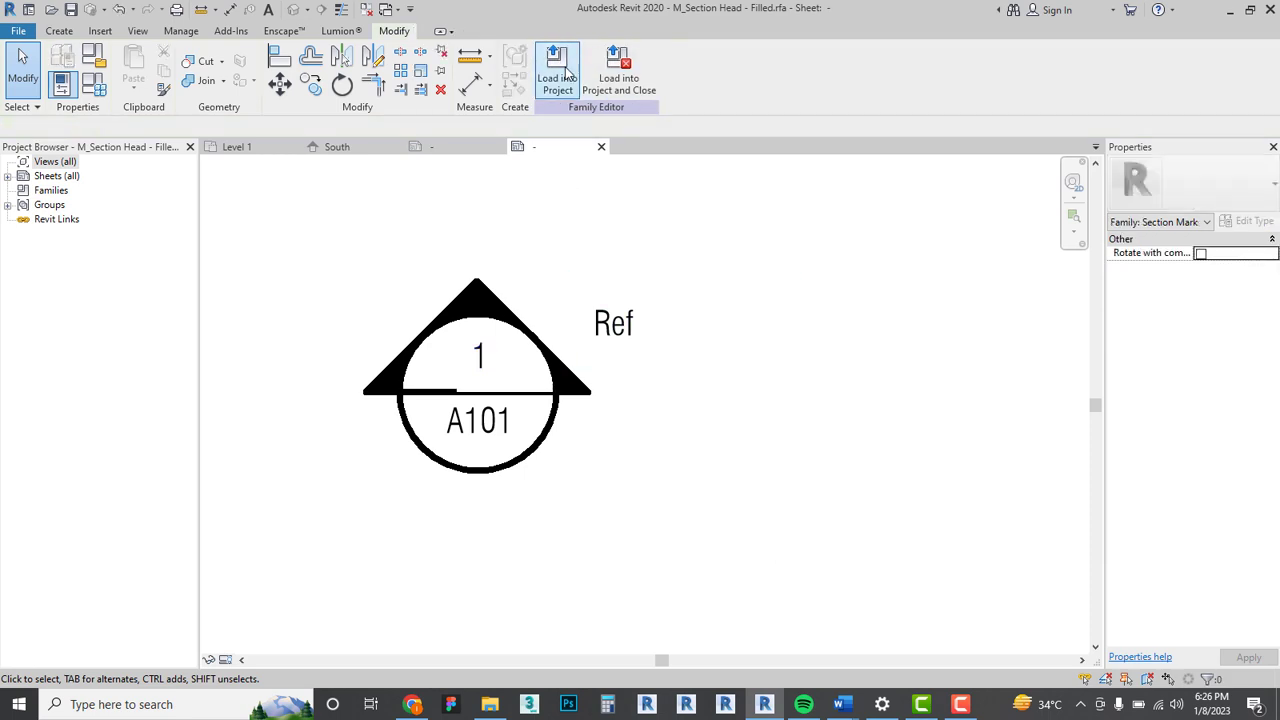
click(598, 471)
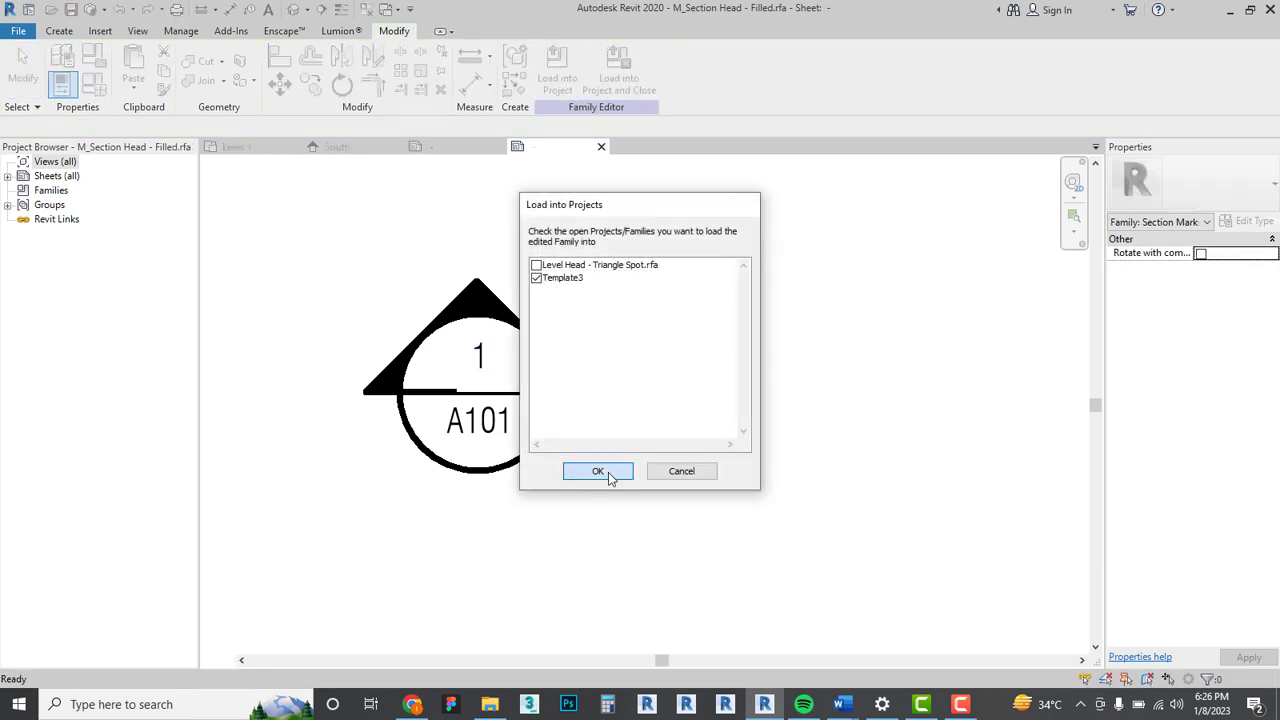
Overwrite the existing section head and its parameter values, then delete Section 1.
click(572, 352)
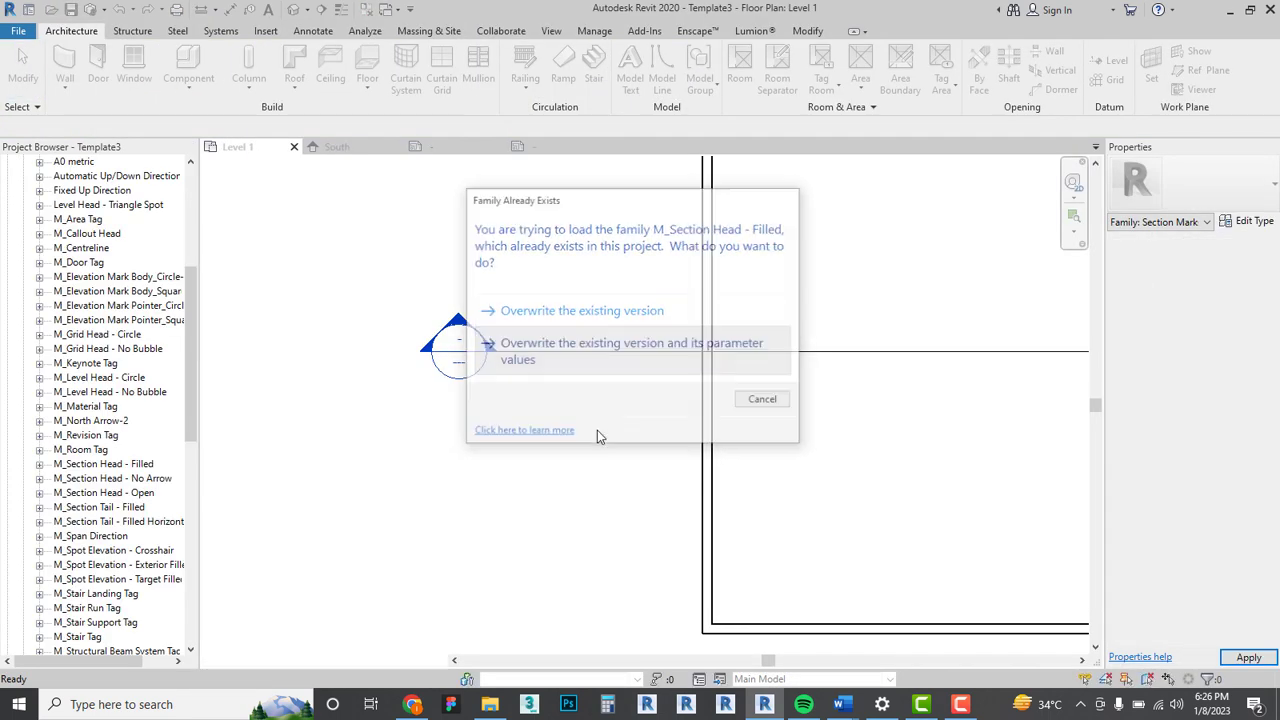
scroll(463, 406, down, 3)
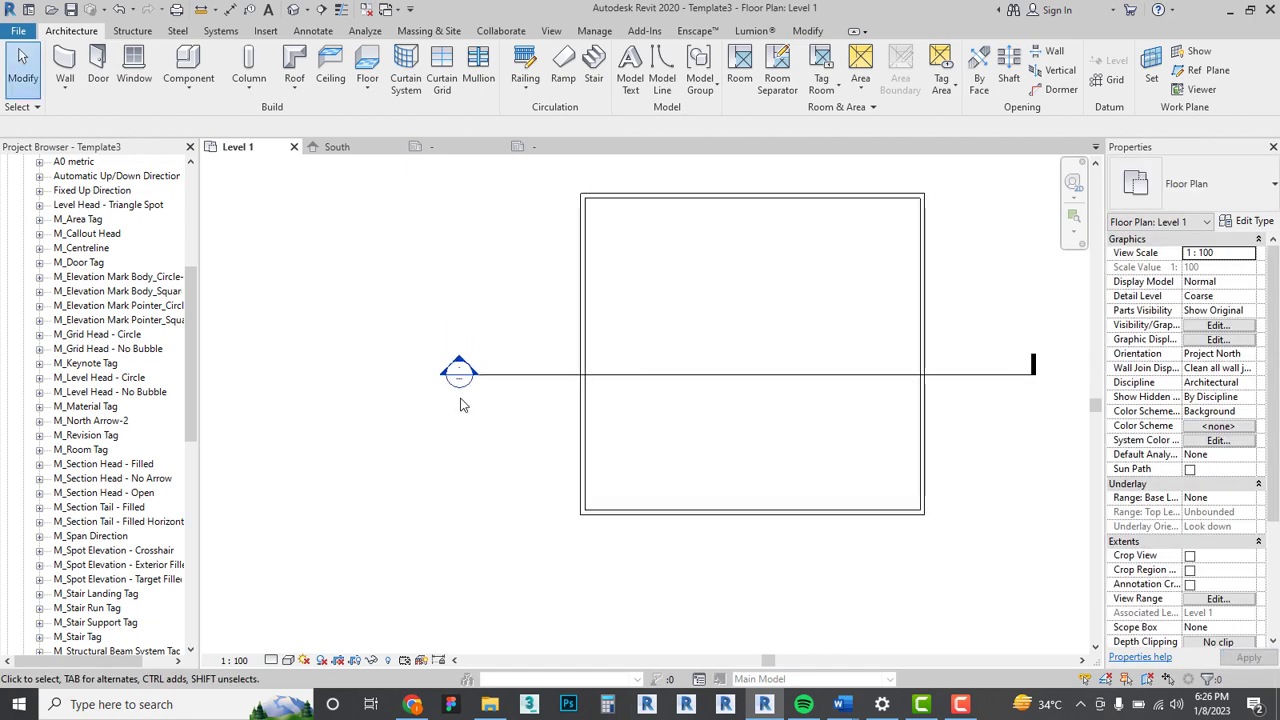
click(619, 384)
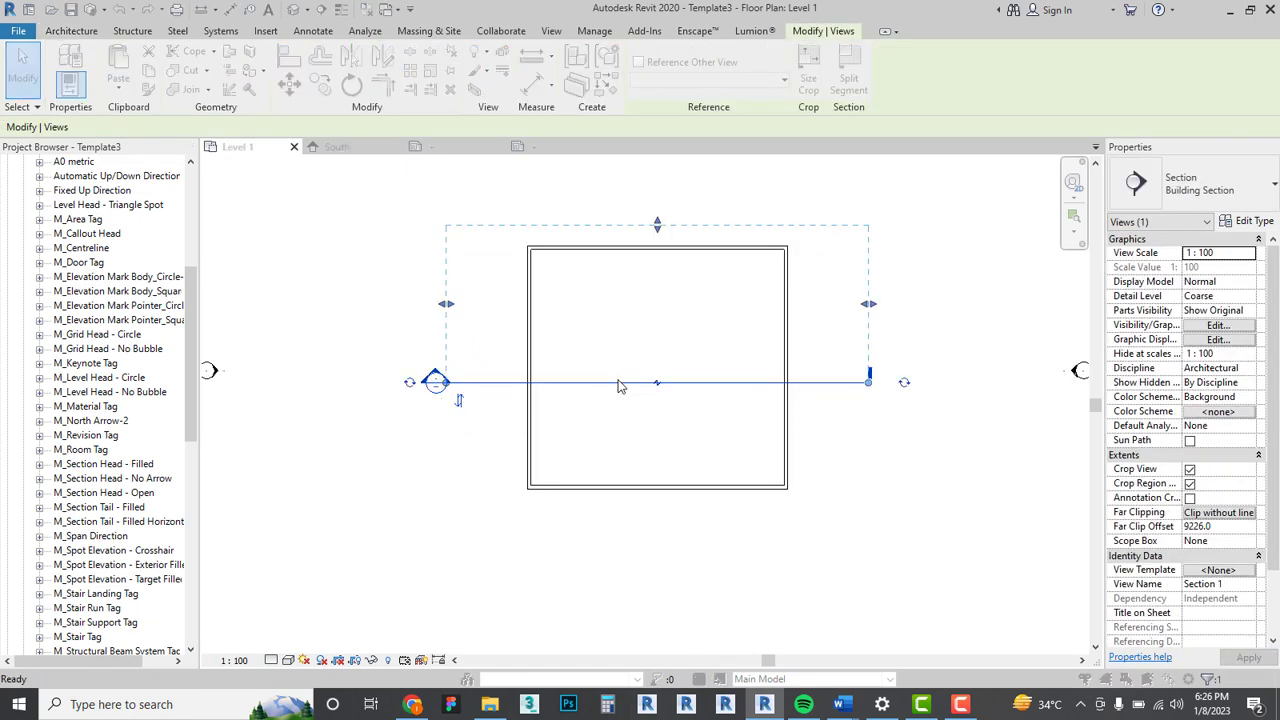
key(Delete)
click(703, 407)
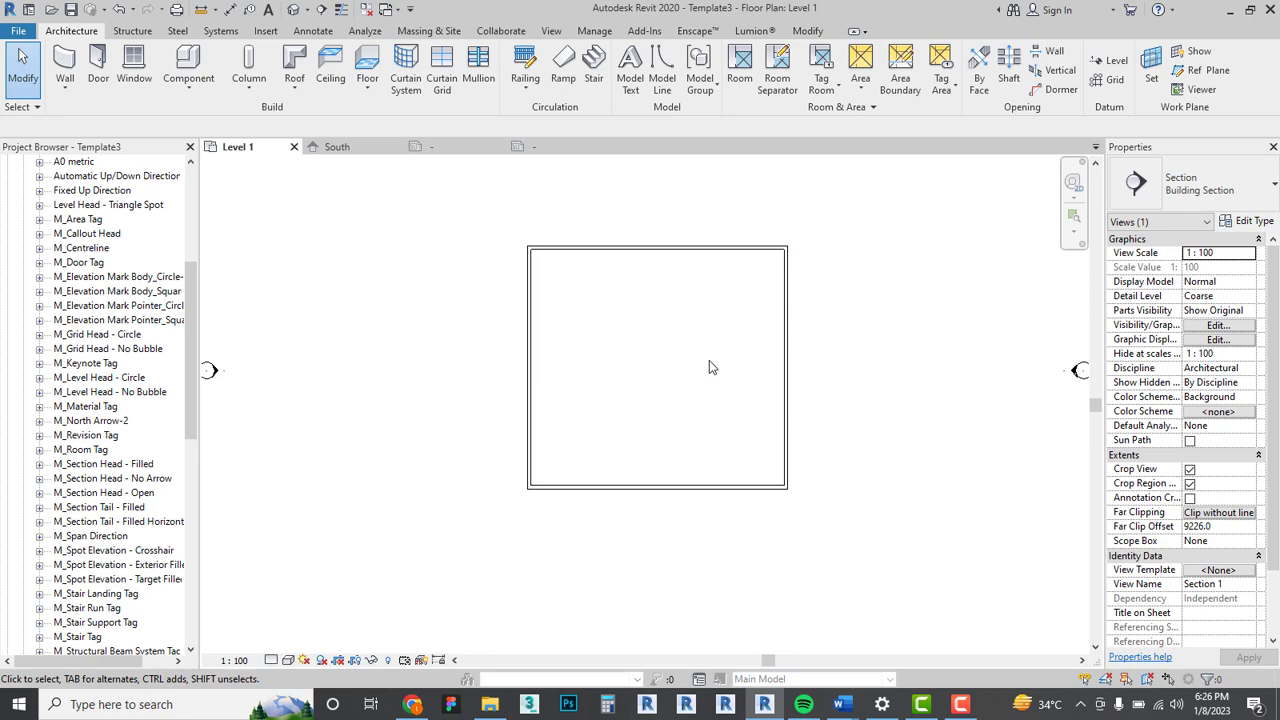
Place a room inside the wall enclosure using the RM shortcut.
click(701, 254)
key(Escape)
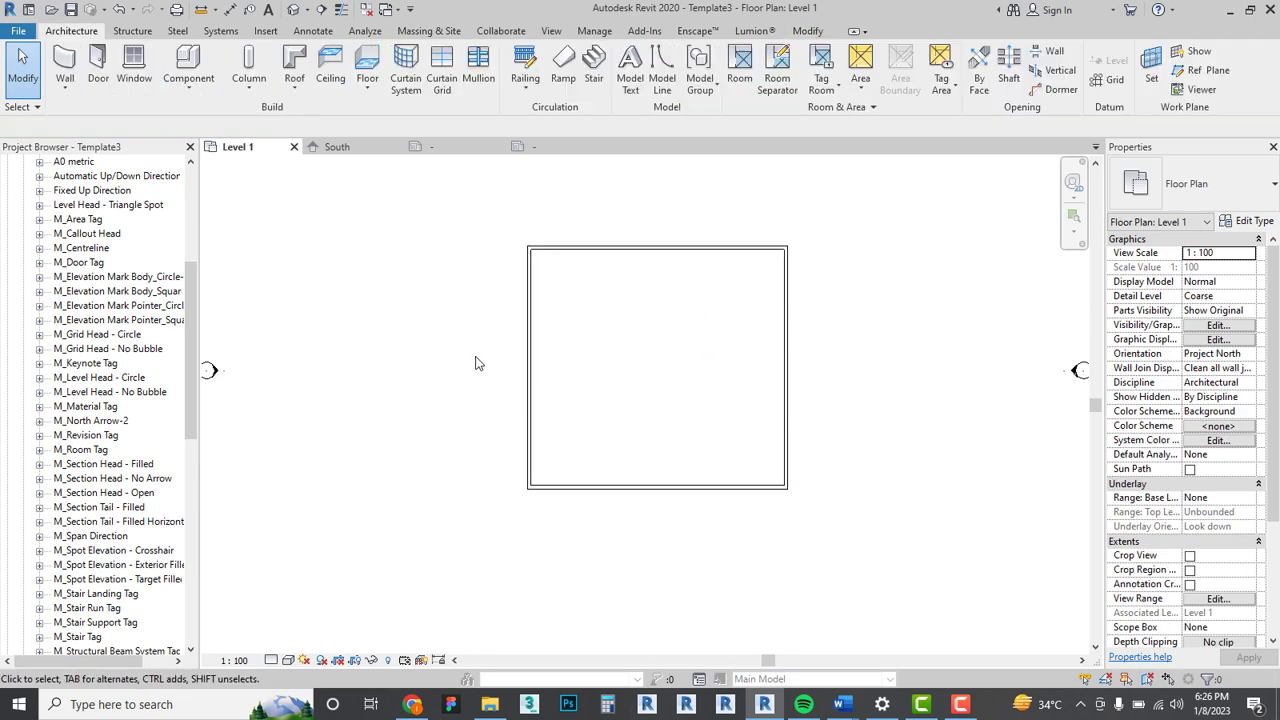
middle_drag(300, 420, 410, 398)
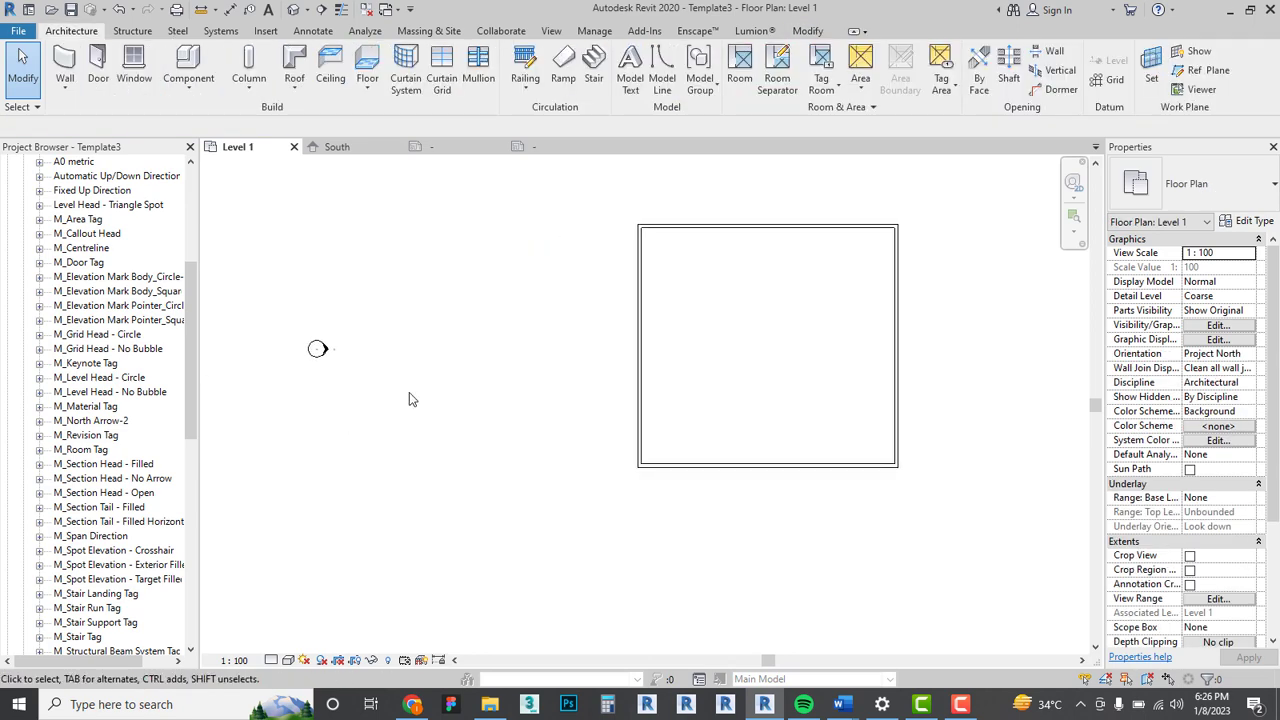
drag(184, 390, 195, 273)
key(r)
key(m)
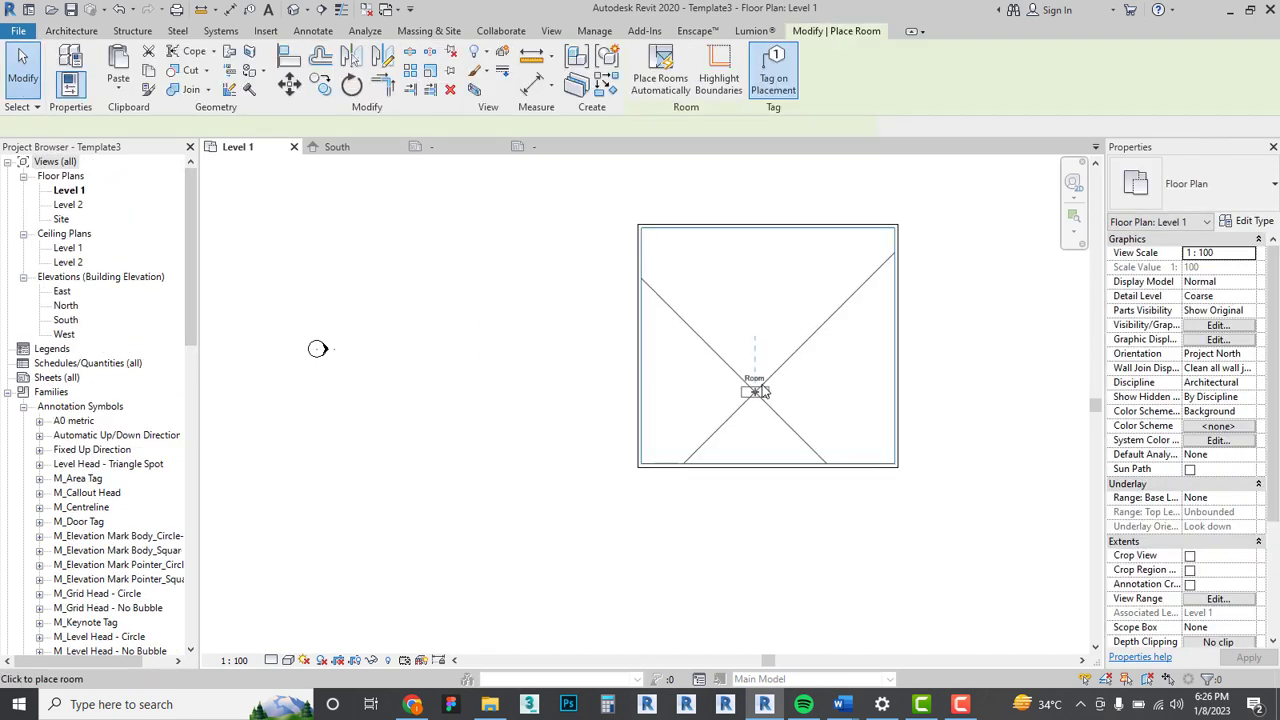
scroll(766, 341, up, 1)
click(767, 342)
key(Escape)
key(Escape)
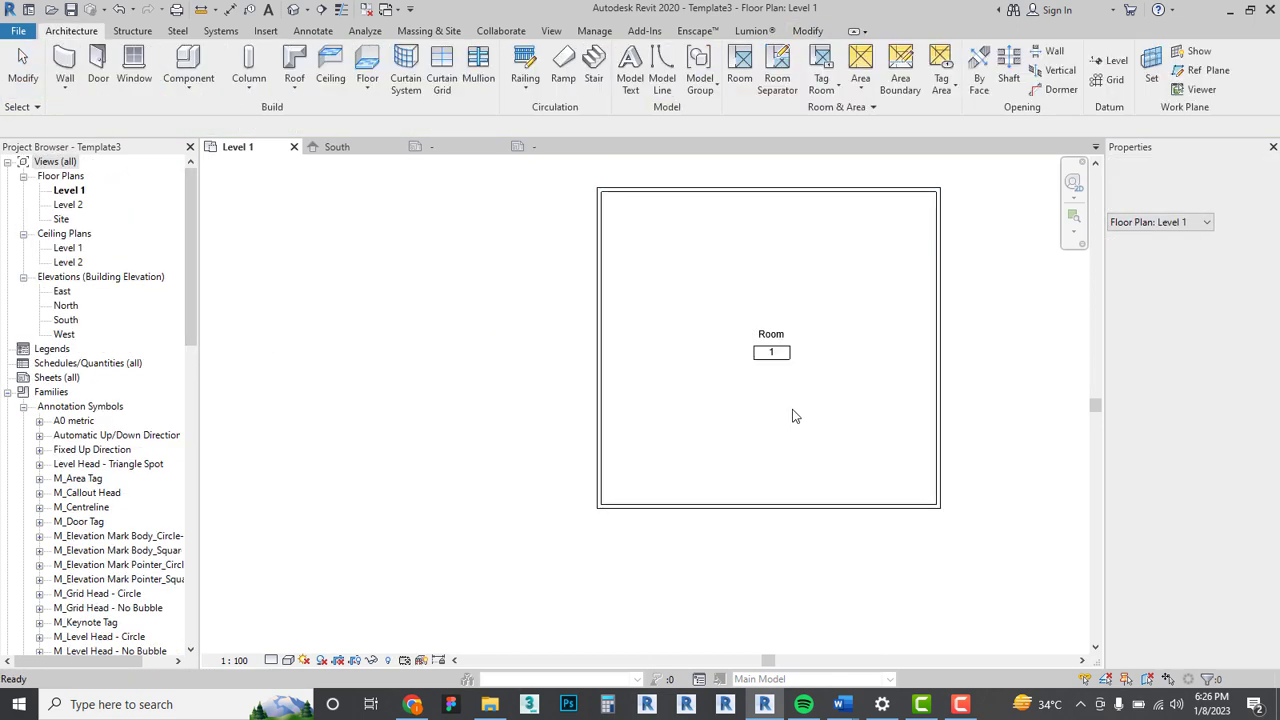
Select the Room 1 tag and drag it to a new position.
click(771, 354)
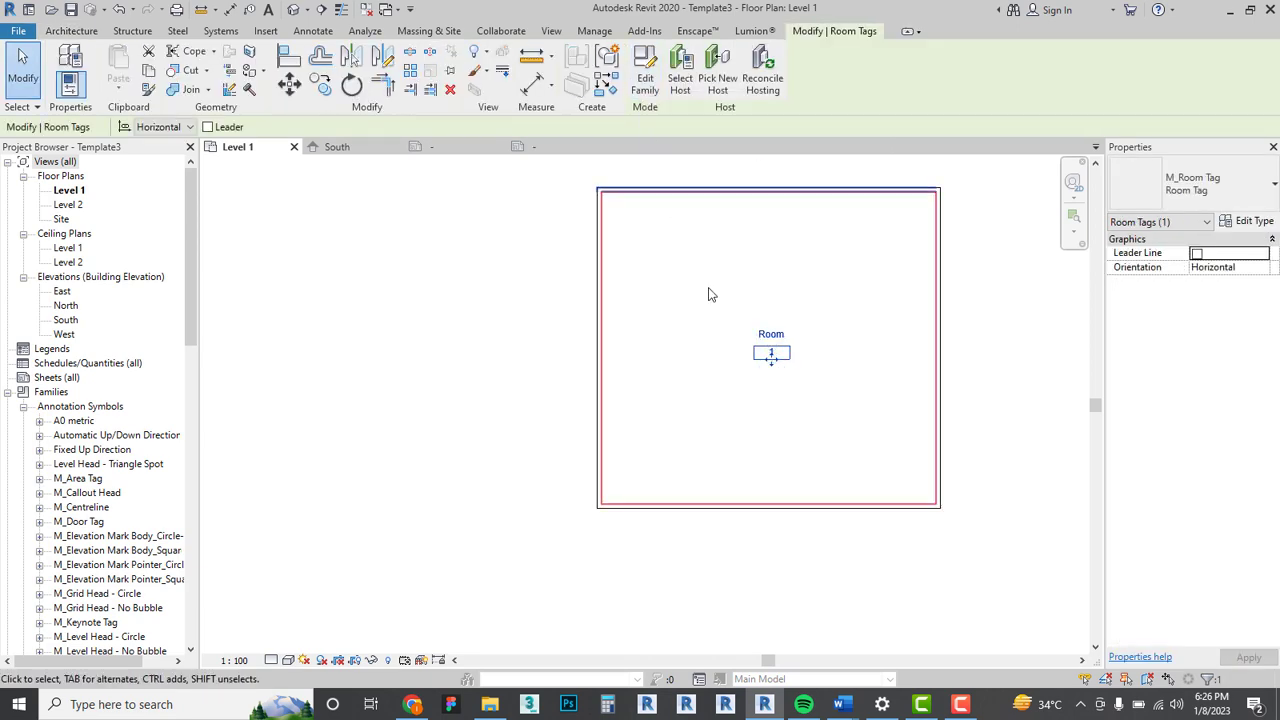
middle_drag(775, 371, 692, 373)
scroll(692, 373, up, 2)
key(Escape)
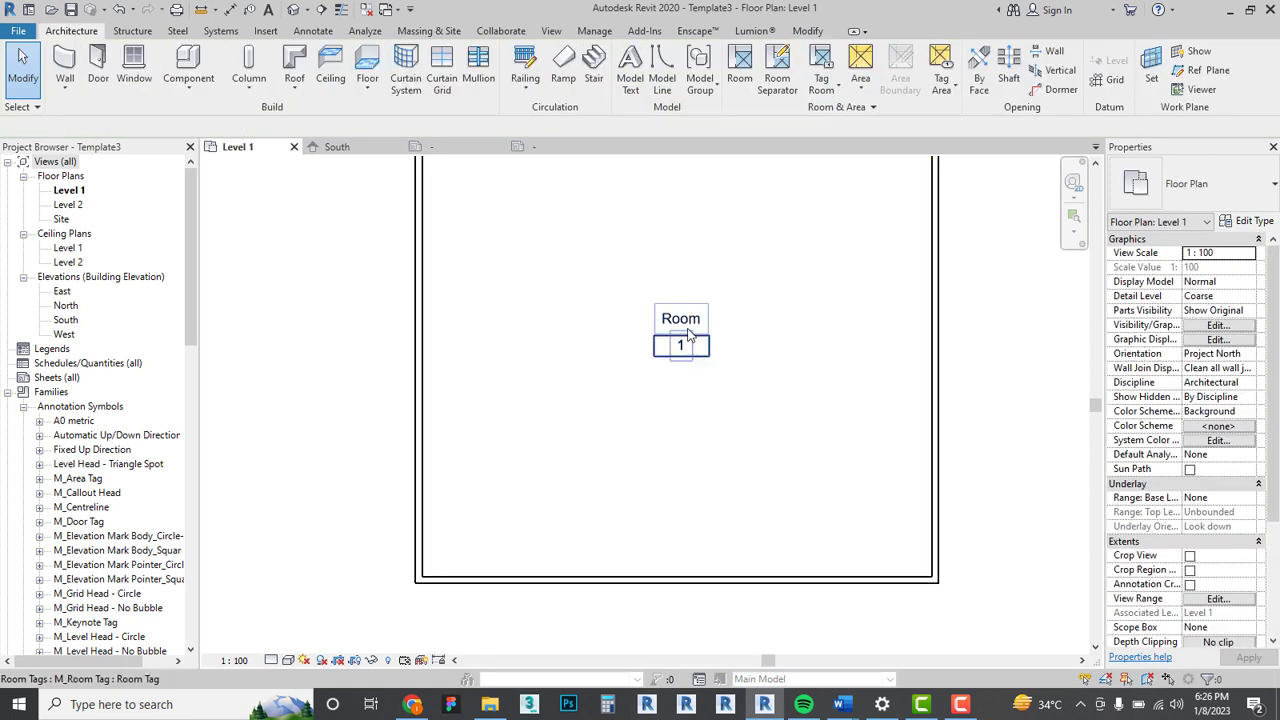
click(688, 335)
scroll(740, 430, up, 2)
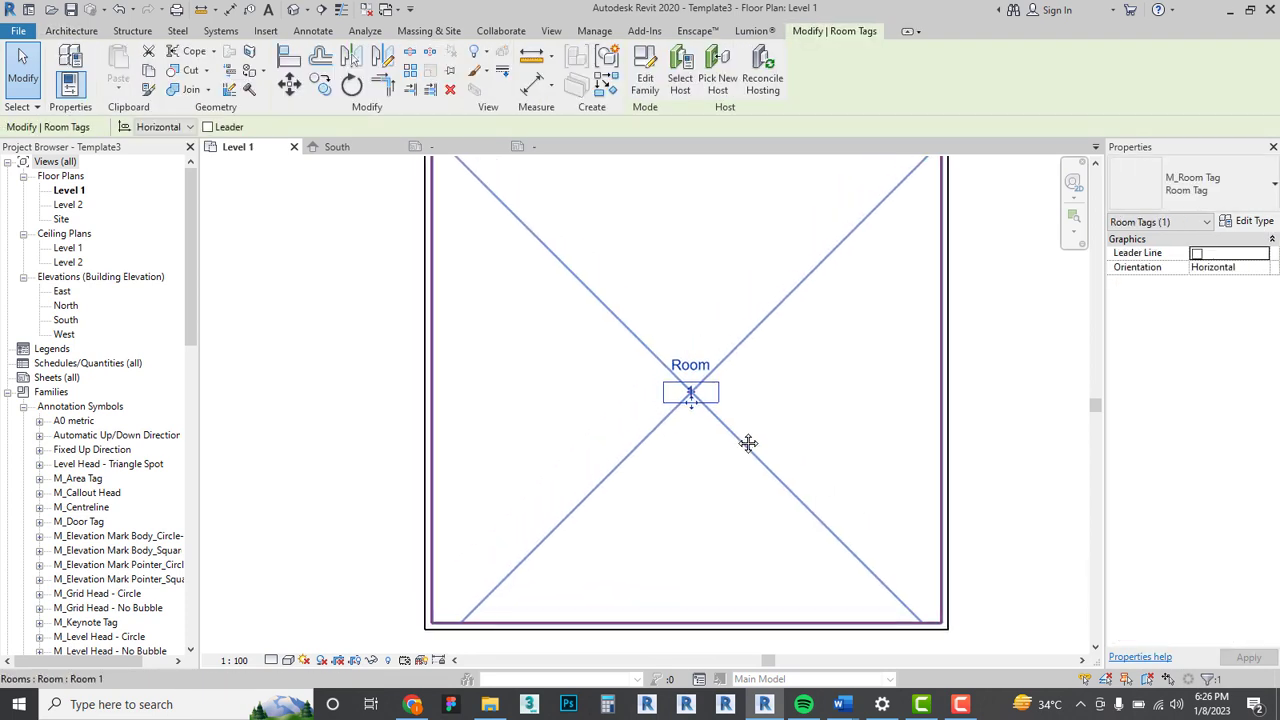
scroll(714, 416, down, 3)
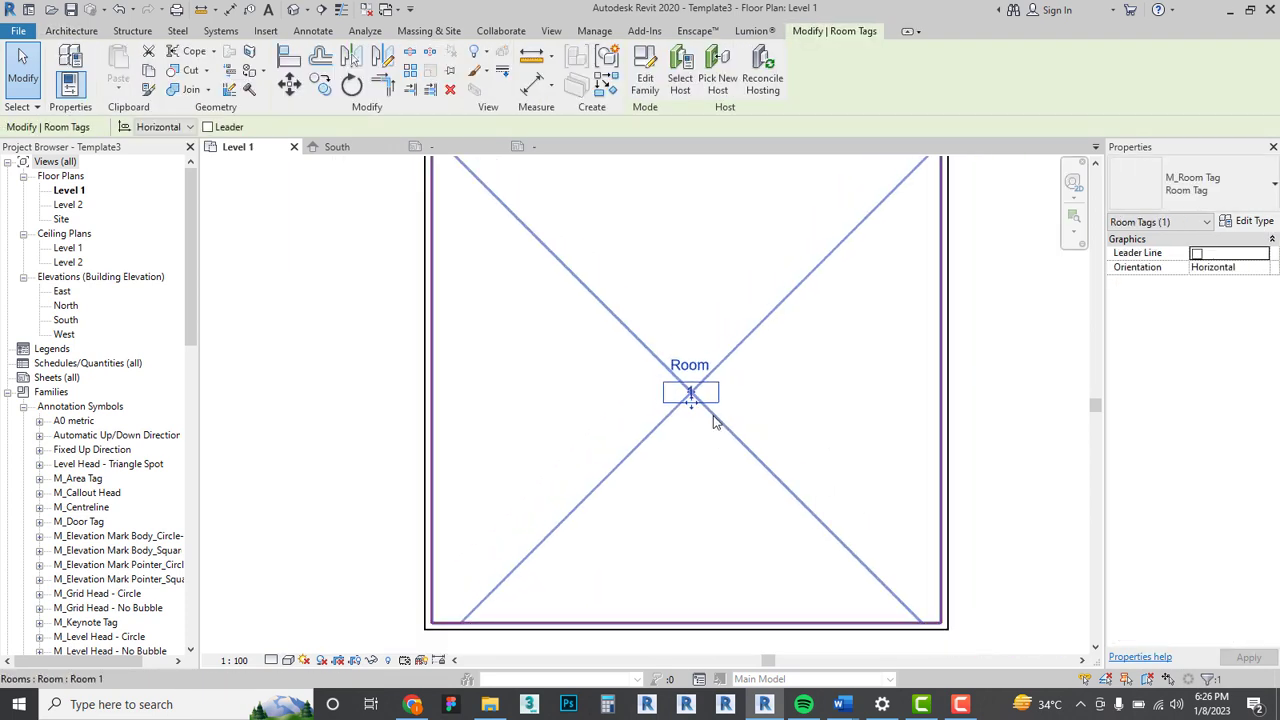
Open the M_Room Tag family for editing and move its labels lower in the view.
click(646, 84)
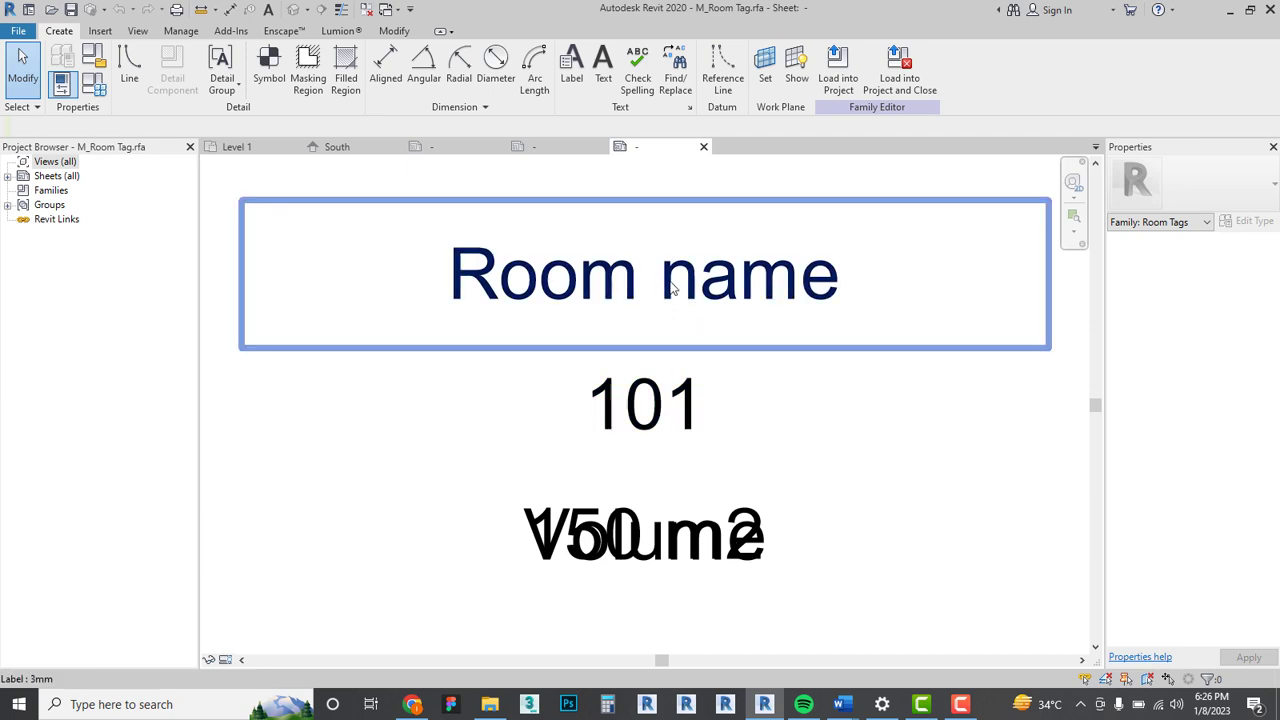
click(640, 418)
middle_drag(640, 418, 652, 494)
click(423, 286)
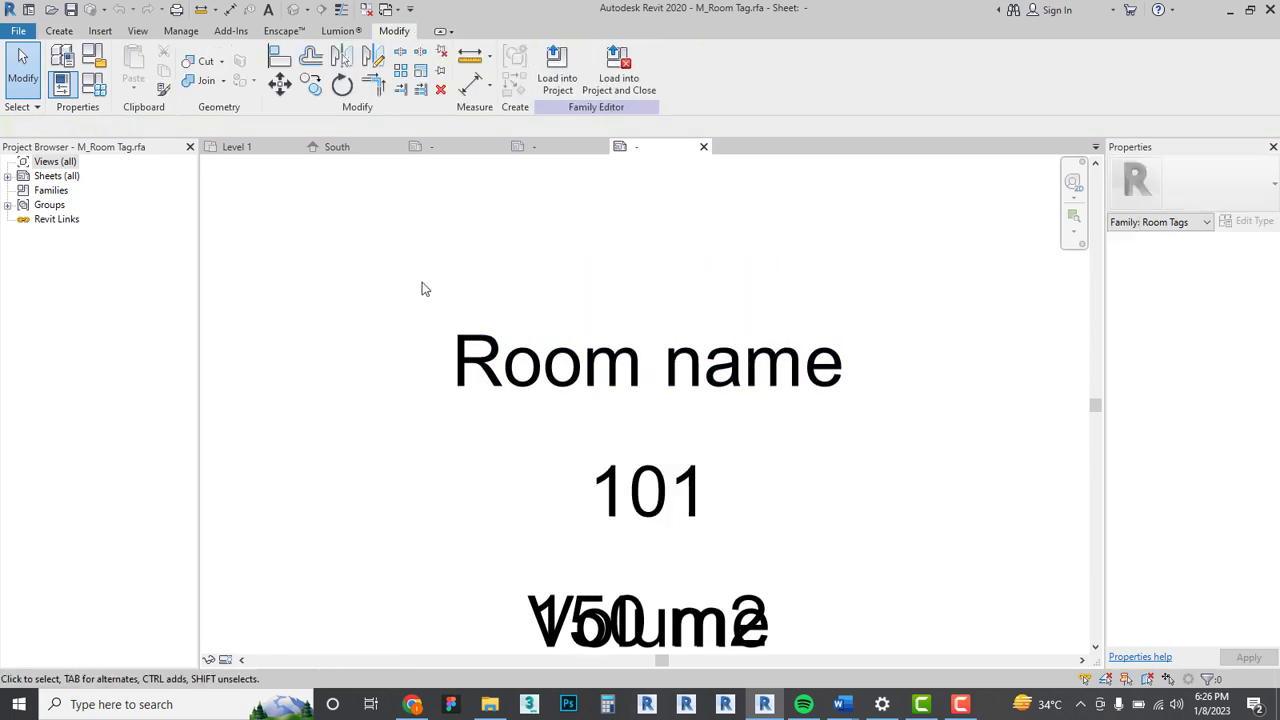
scroll(648, 318, down, 3)
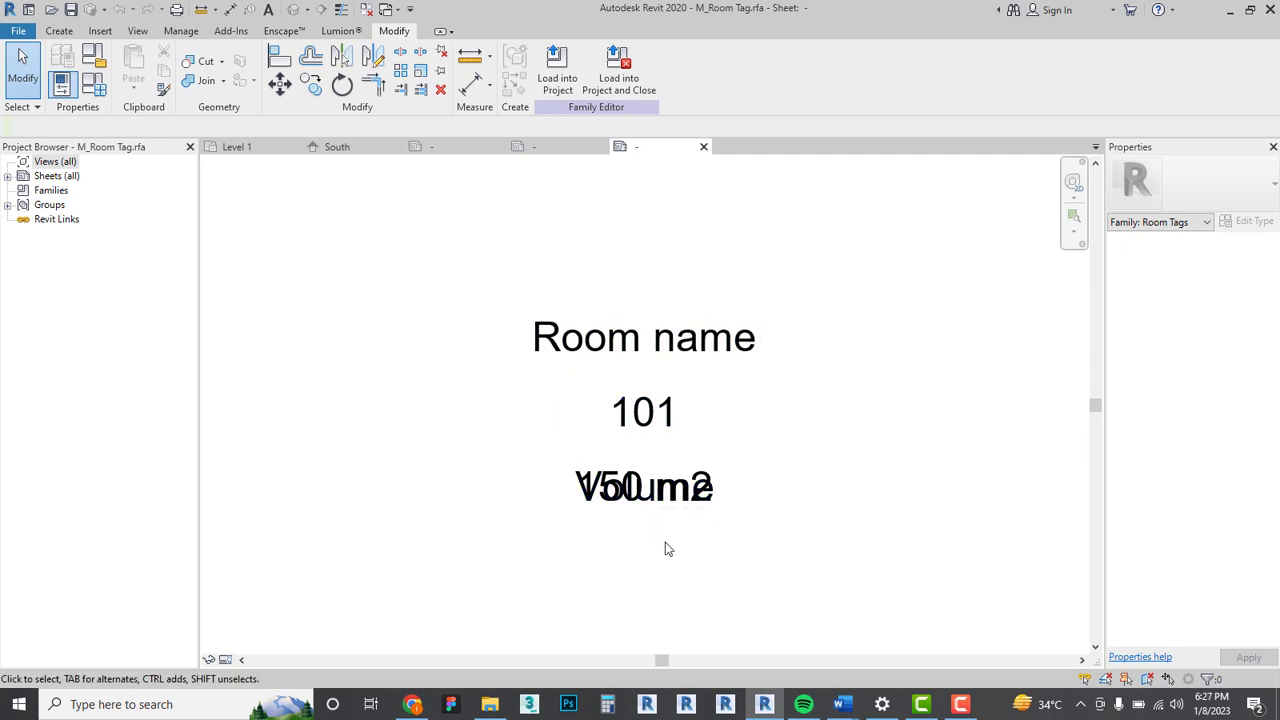
Show annotation categories in this view, including Automatic Sketch Dimensions, via VV.
key(v)
key(v)
click(458, 171)
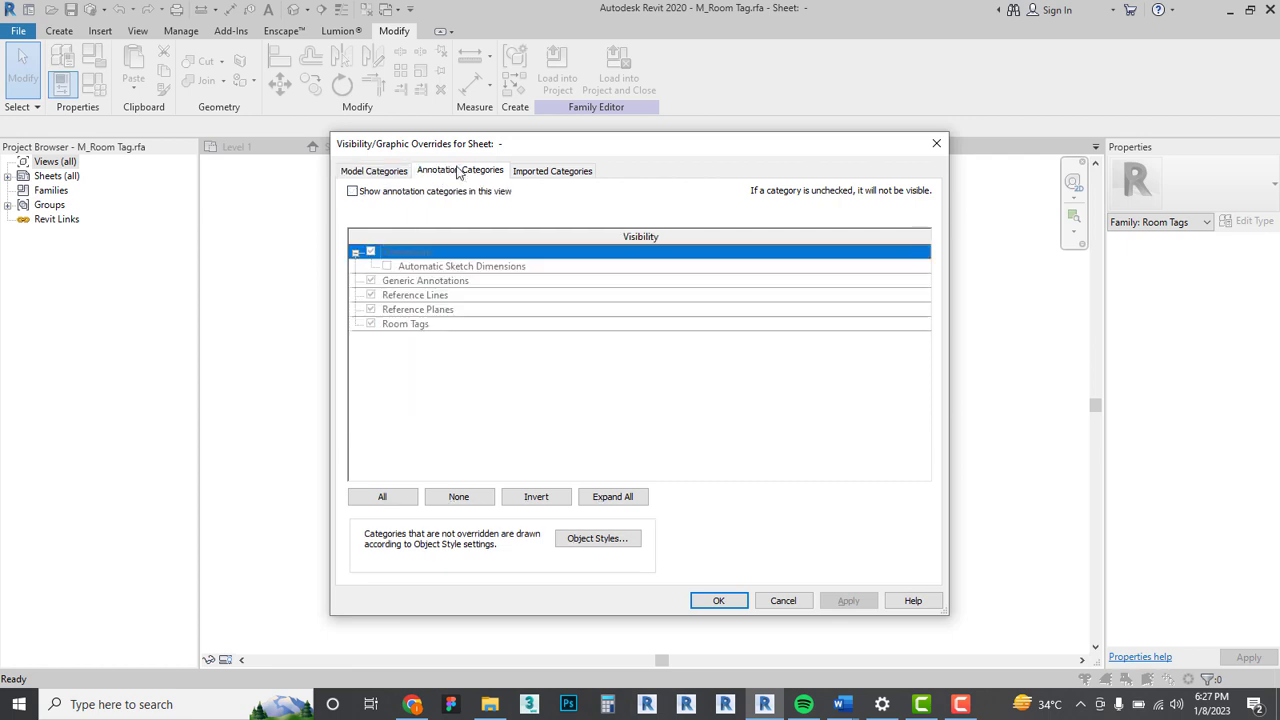
click(352, 191)
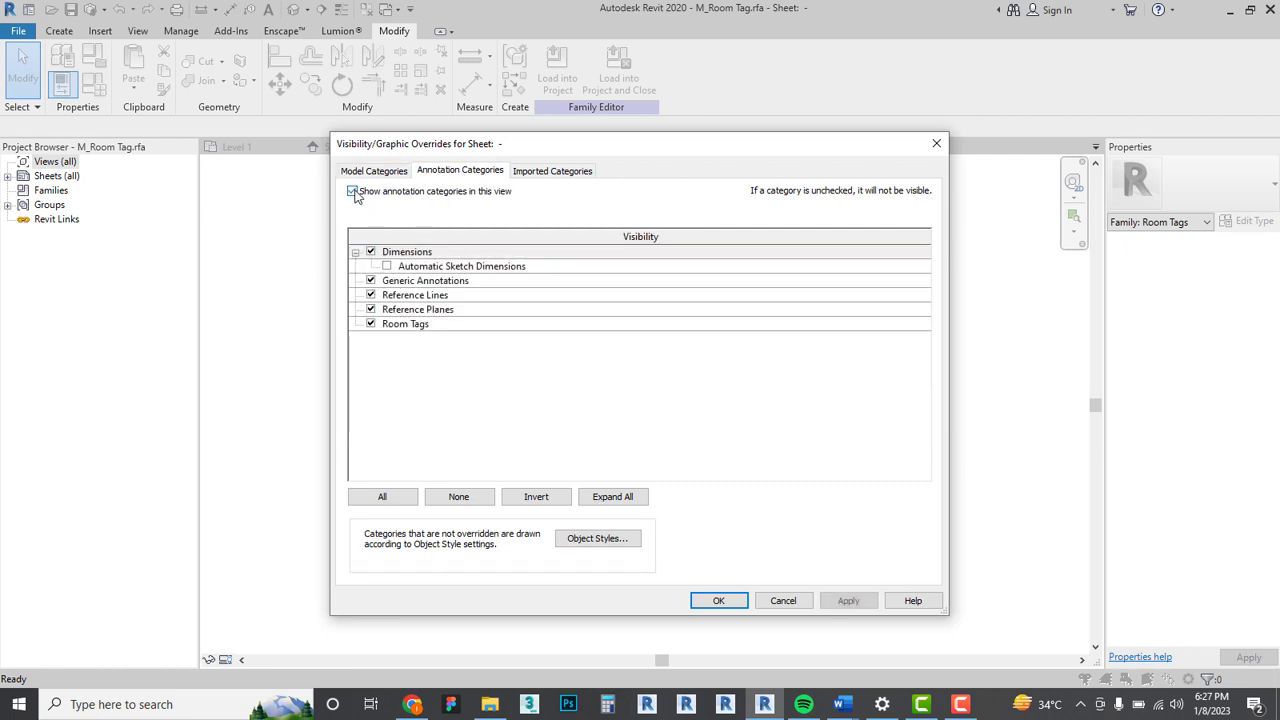
click(387, 266)
click(719, 601)
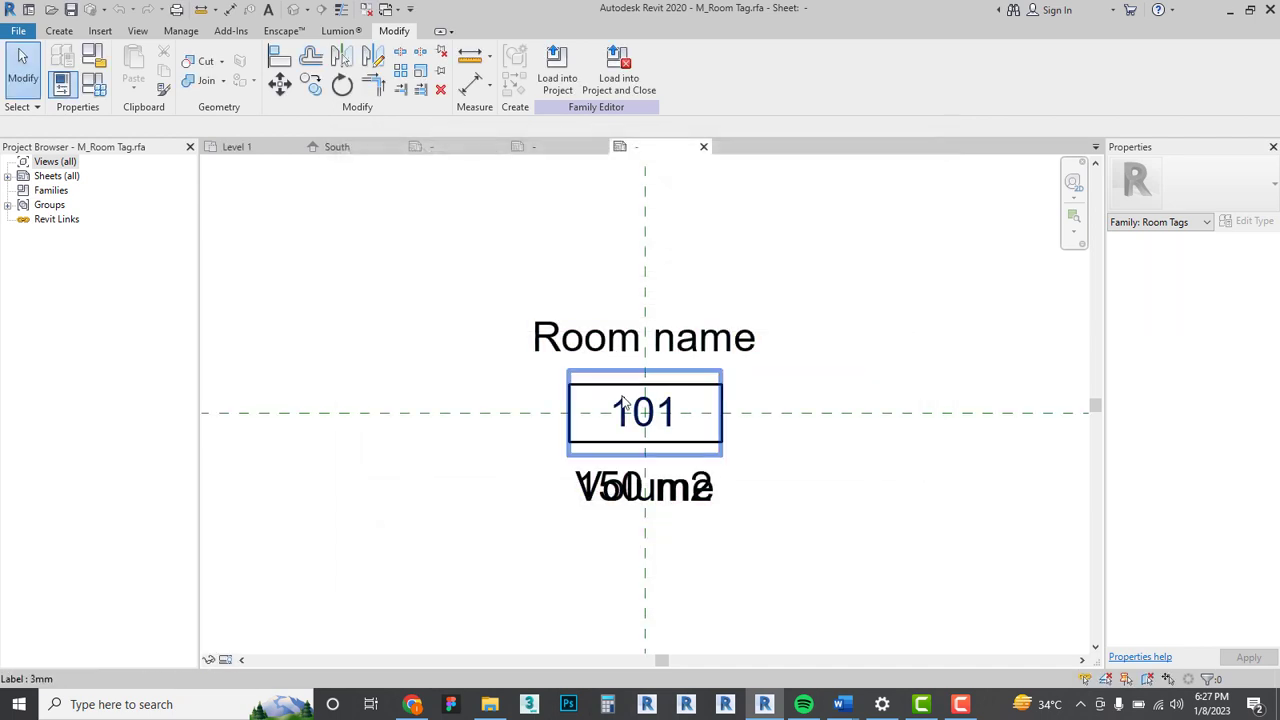
Move the boxed 101 label up and drop Room name onto the horizontal reference line.
middle_drag(751, 490, 777, 462)
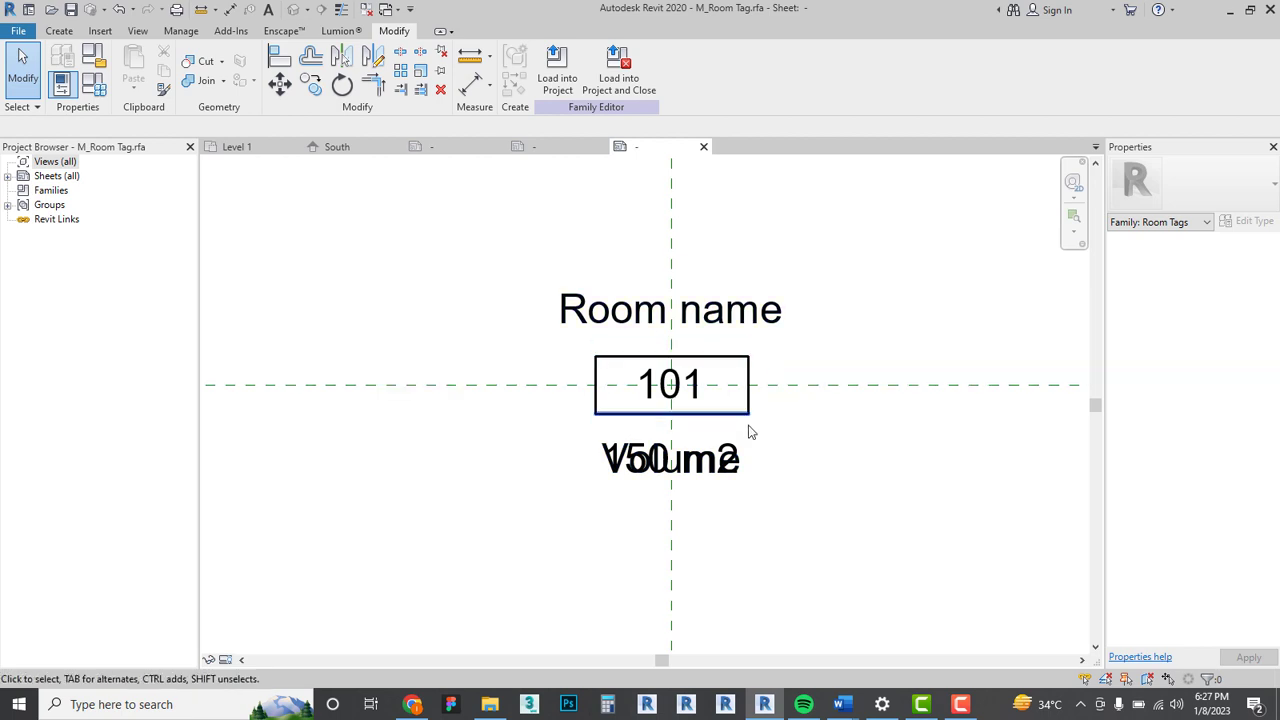
click(846, 506)
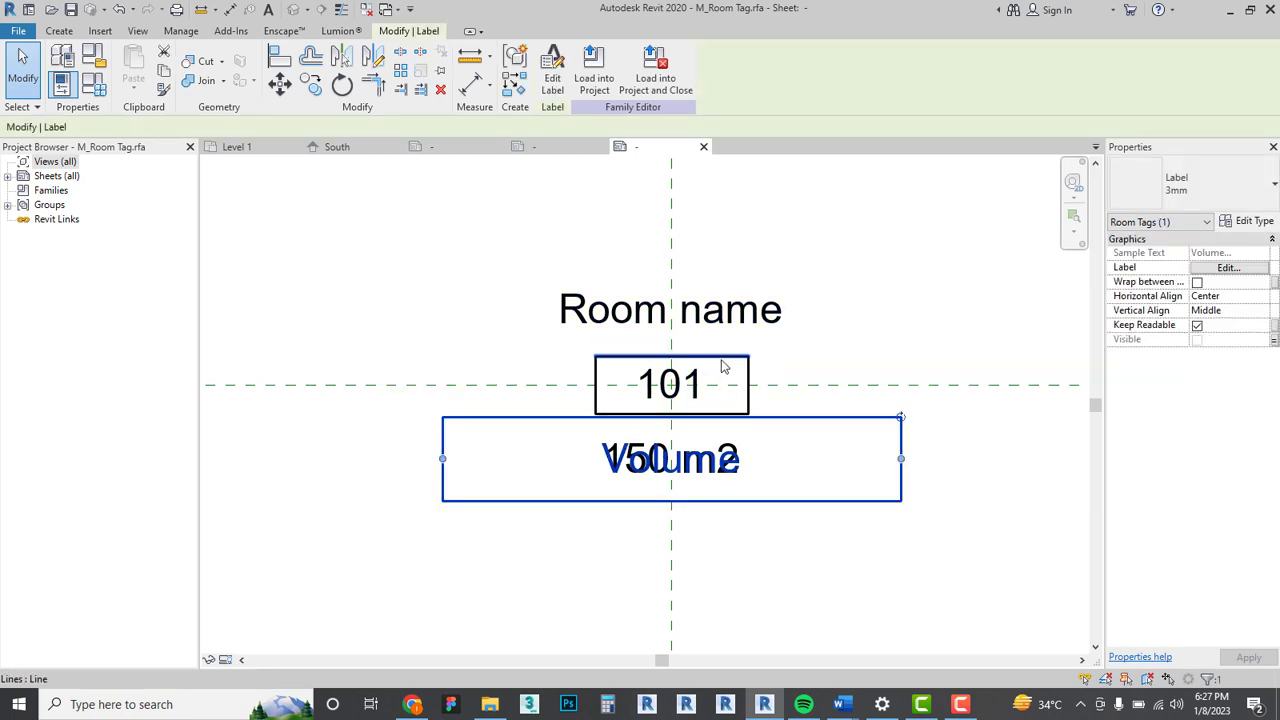
click(688, 394)
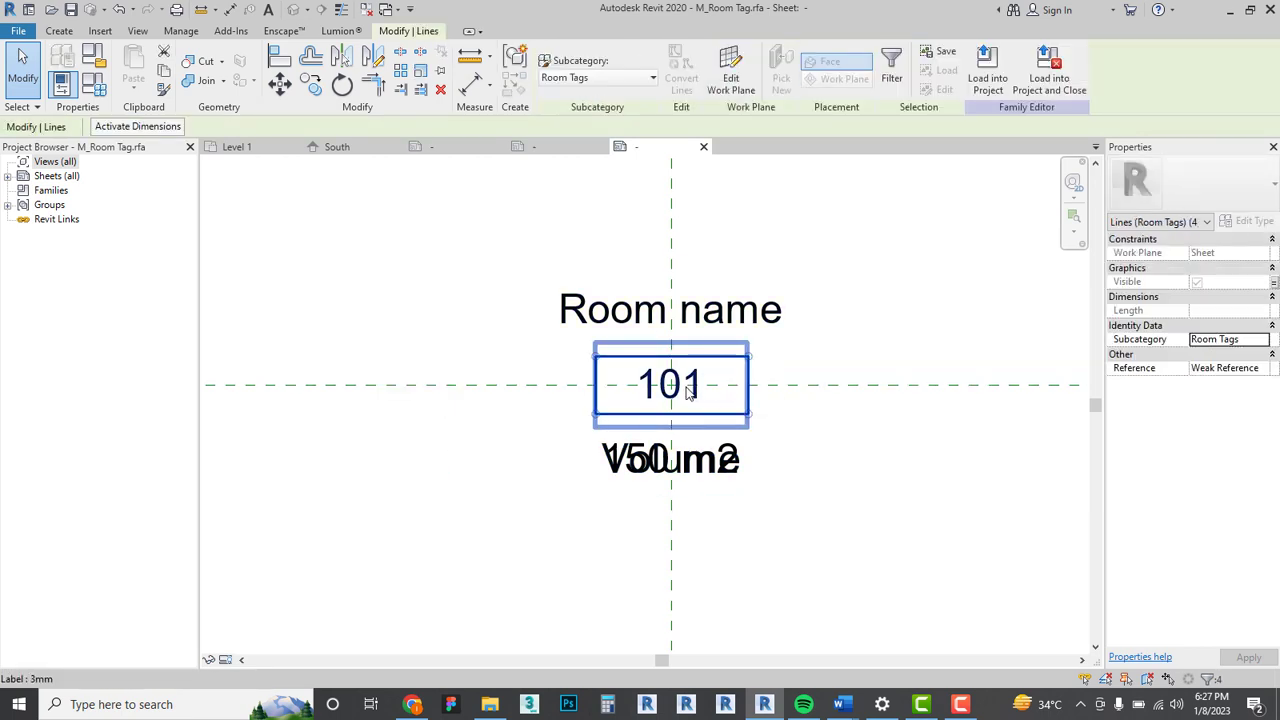
ctrl+click(686, 393)
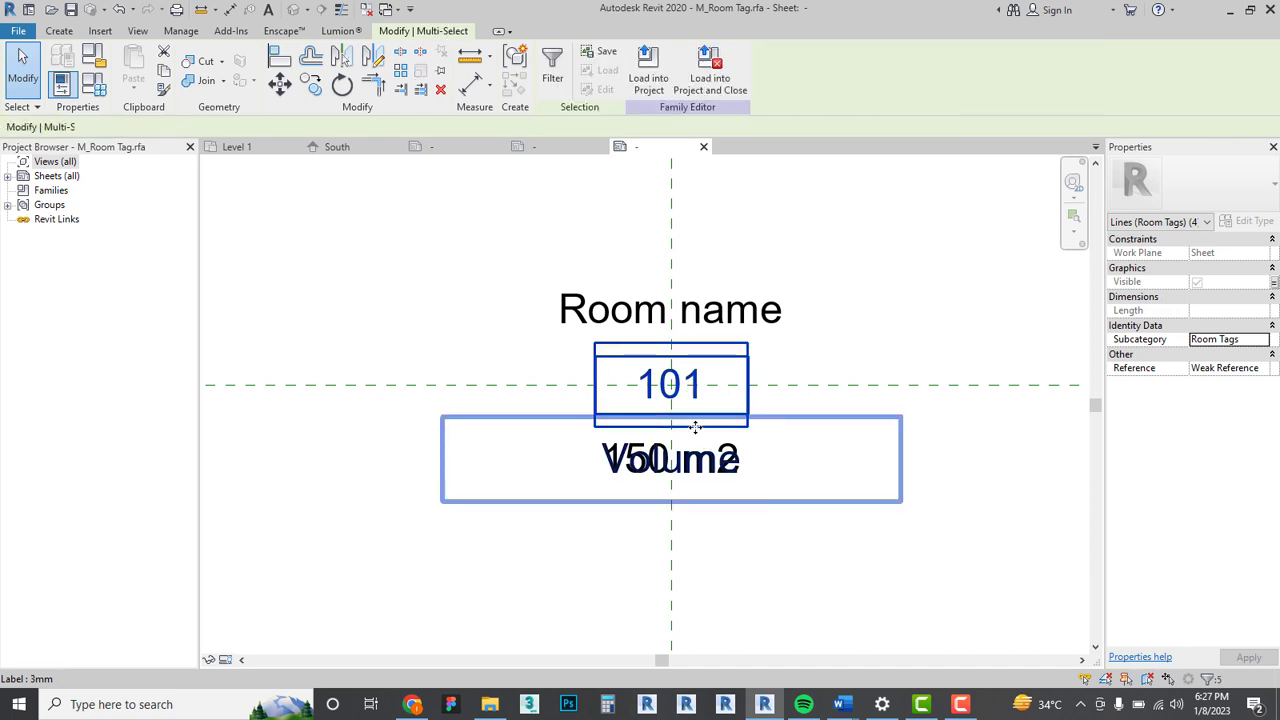
ctrl+drag(677, 391, 676, 262)
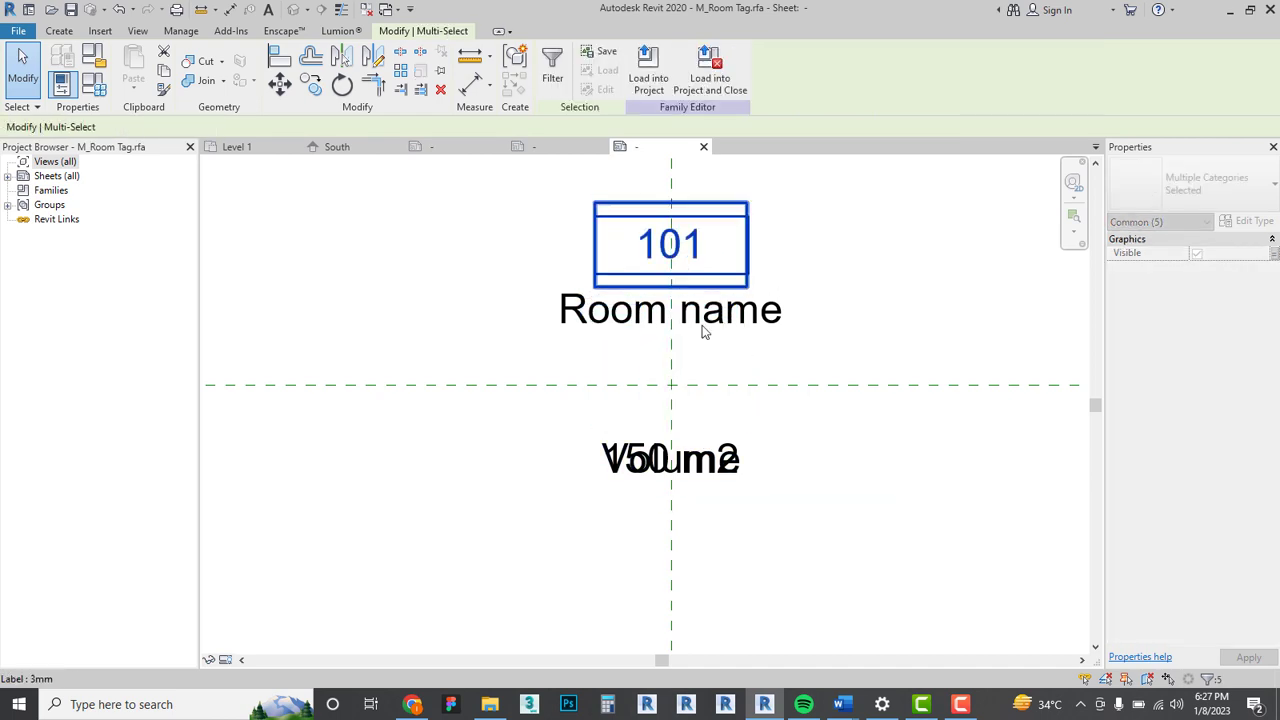
click(712, 324)
drag(692, 316, 695, 386)
Reposition the 101 box just above Room name and nudge it up slightly.
click(811, 497)
drag(453, 161, 880, 372)
drag(673, 245, 673, 323)
click(911, 541)
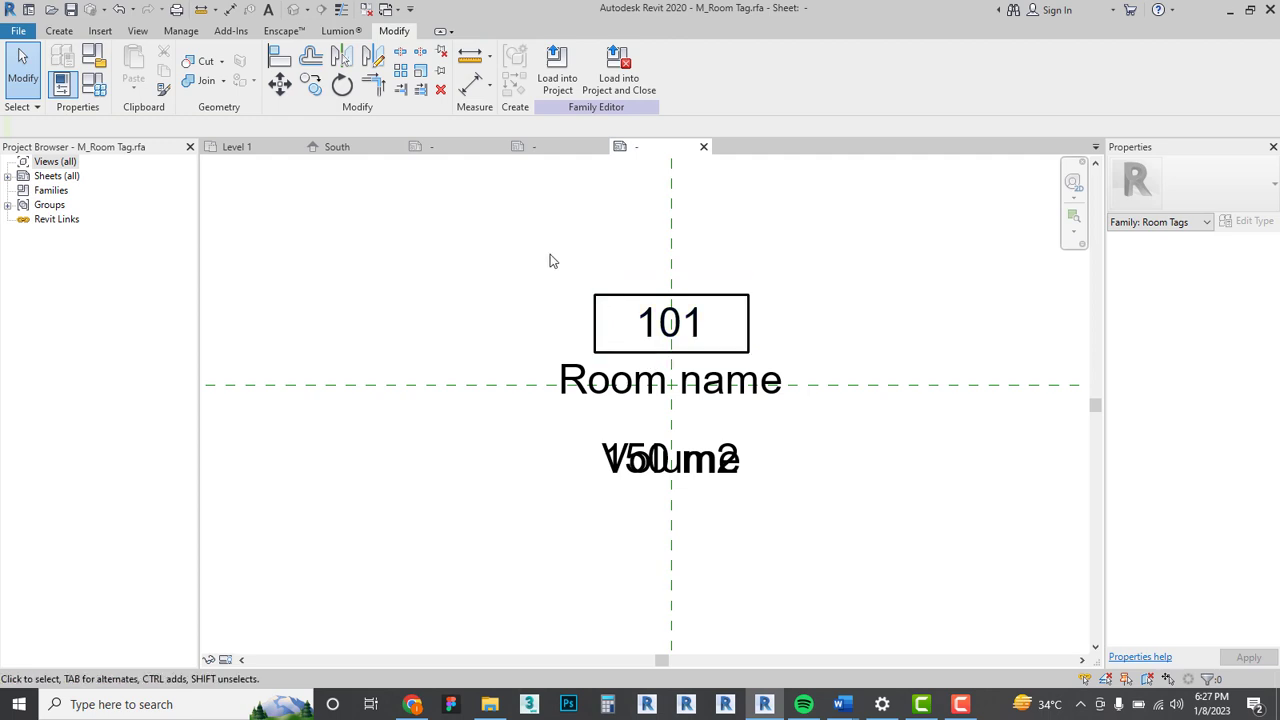
drag(487, 236, 860, 376)
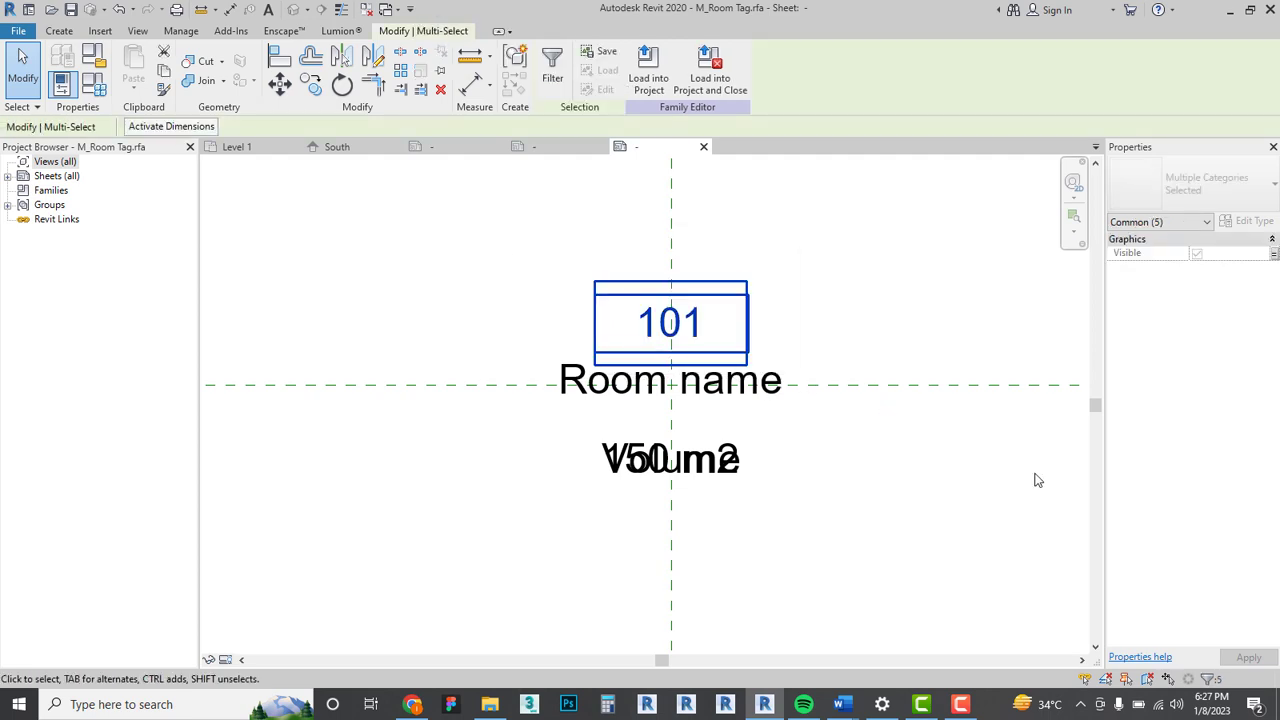
key(Up)
key(Up)
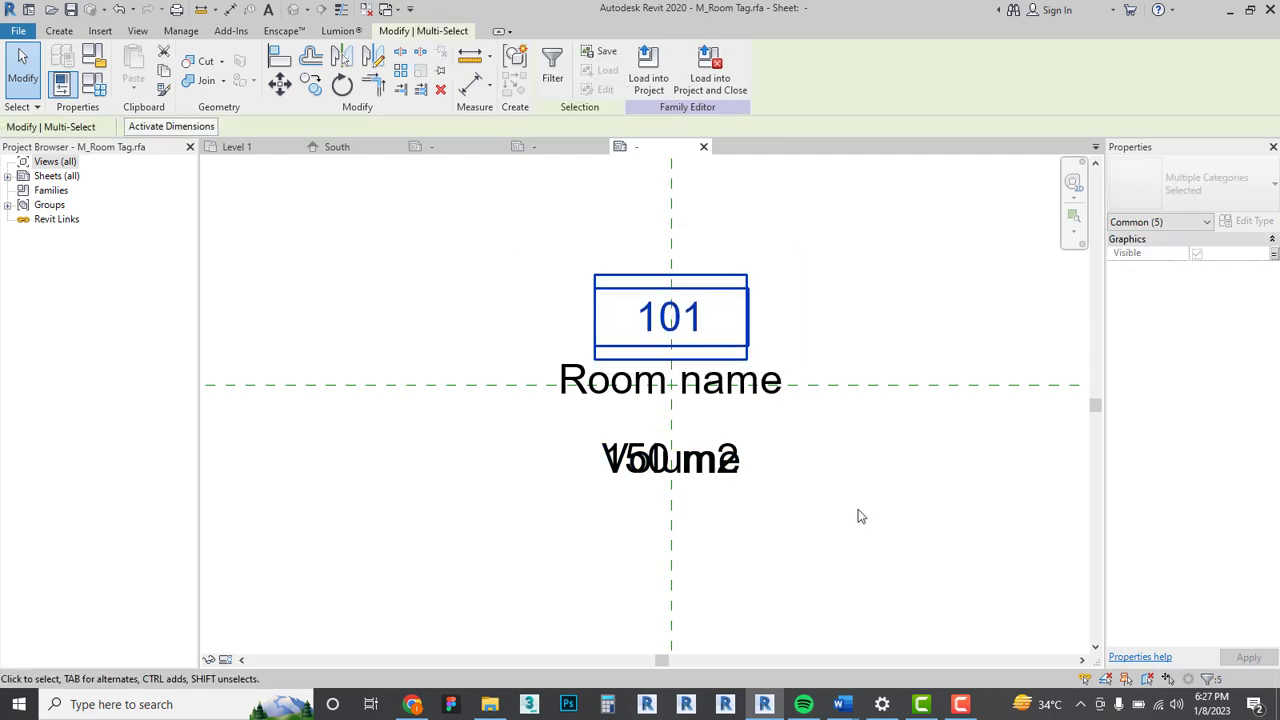
click(858, 516)
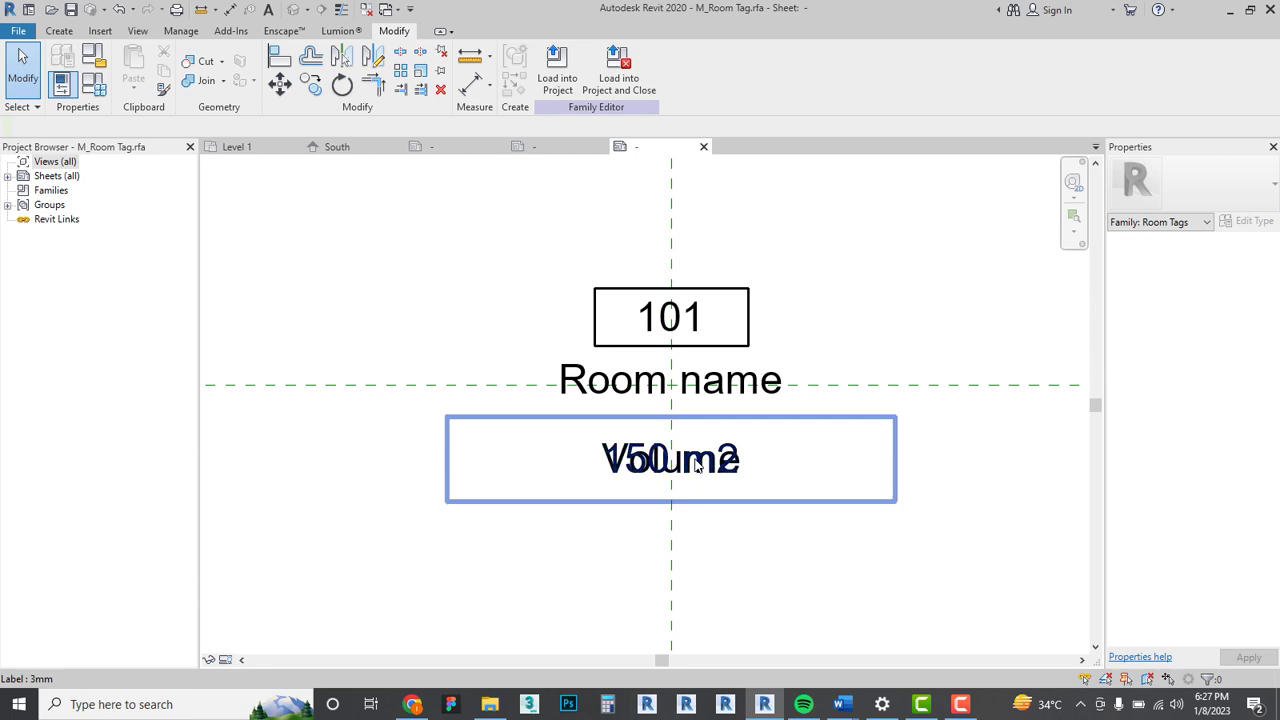
Move the Volume label upward to finish the Room name, 150 m2, Volume stack.
click(697, 460)
drag(700, 446, 699, 423)
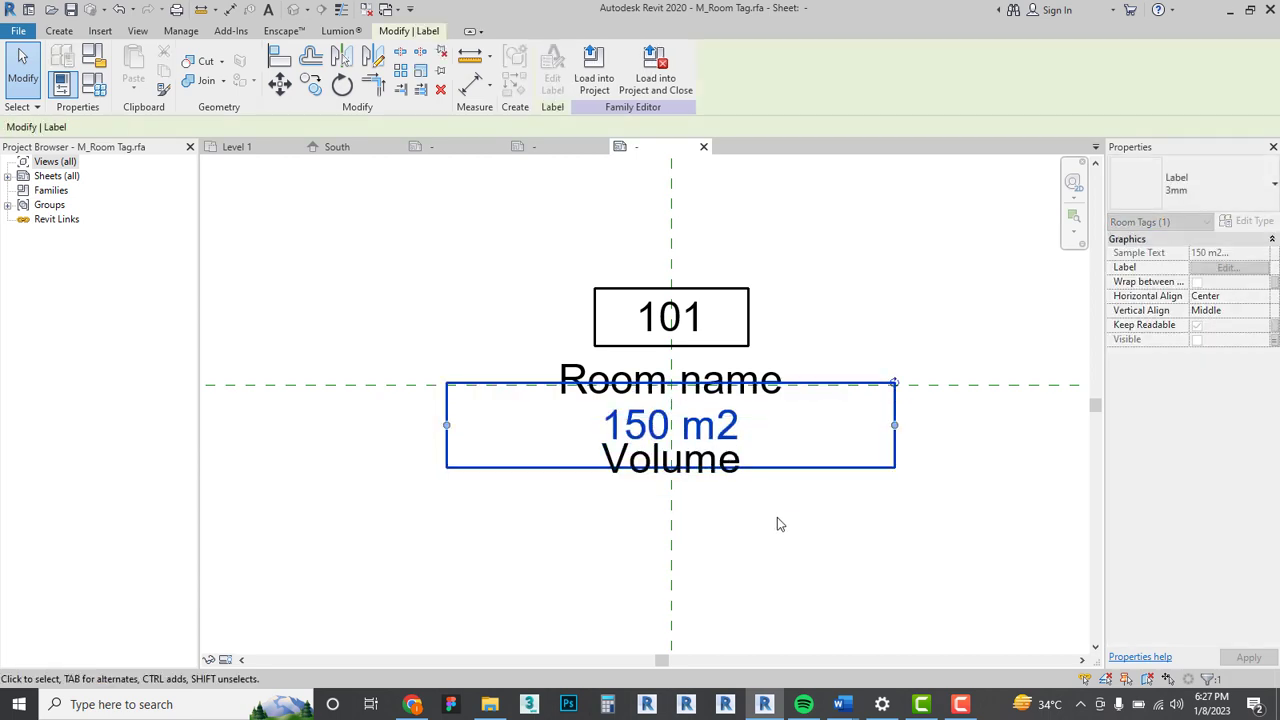
click(797, 555)
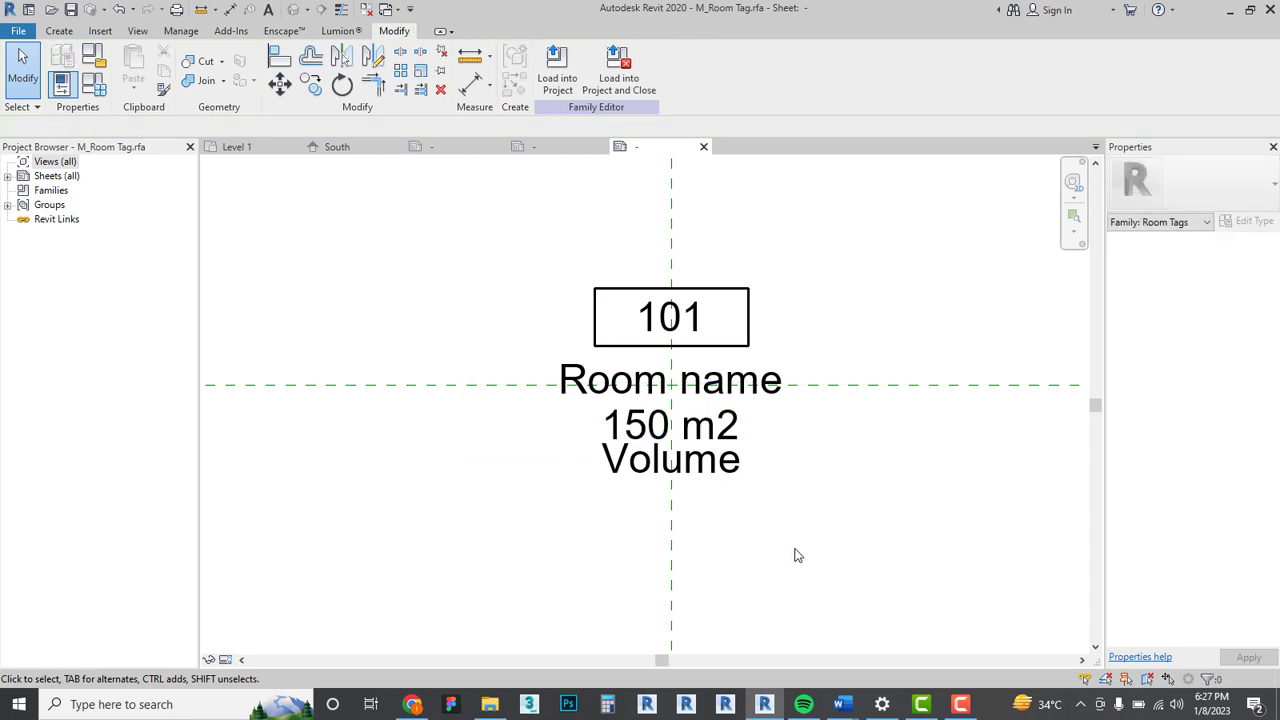
scroll(645, 440, up, 3)
click(650, 440)
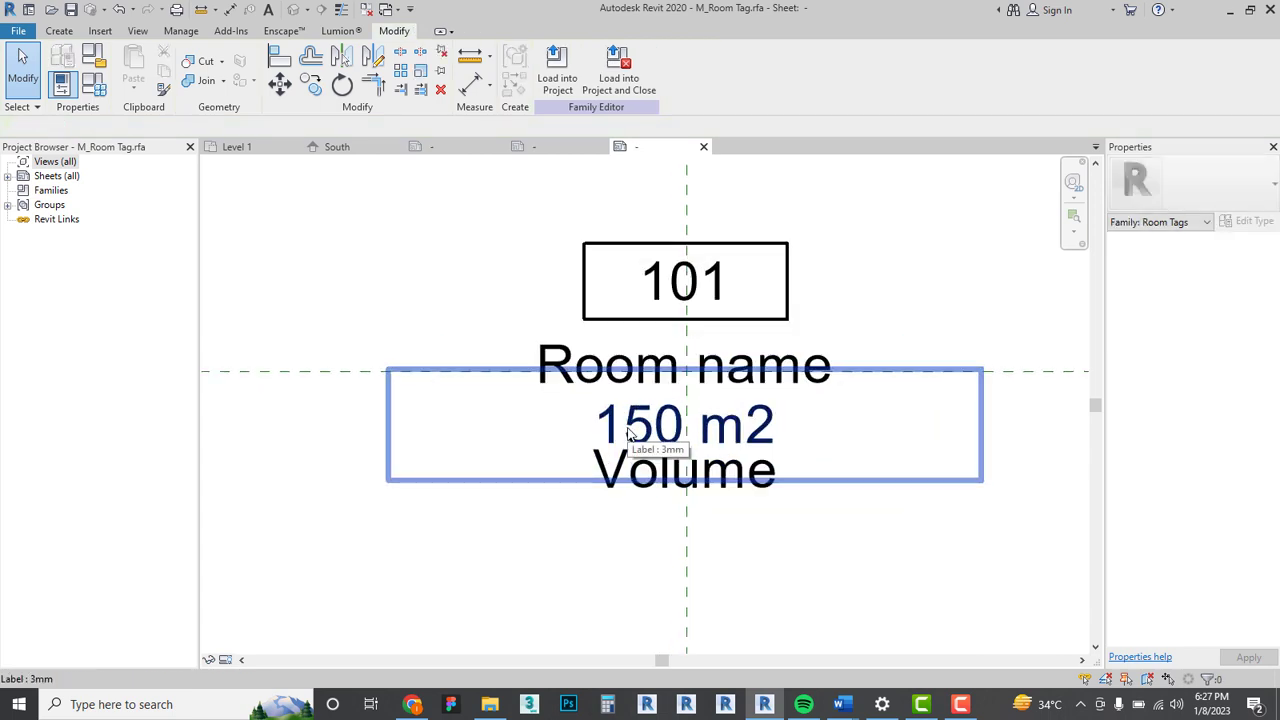
click(805, 590)
click(705, 509)
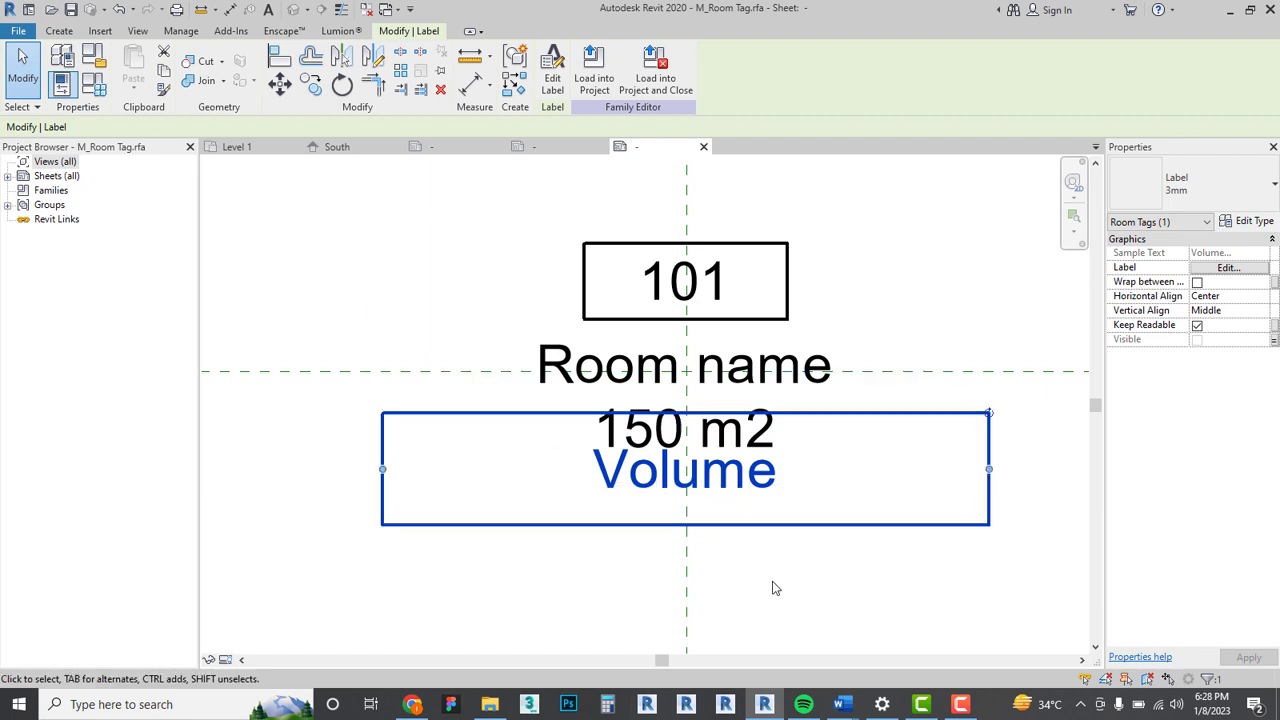
click(821, 582)
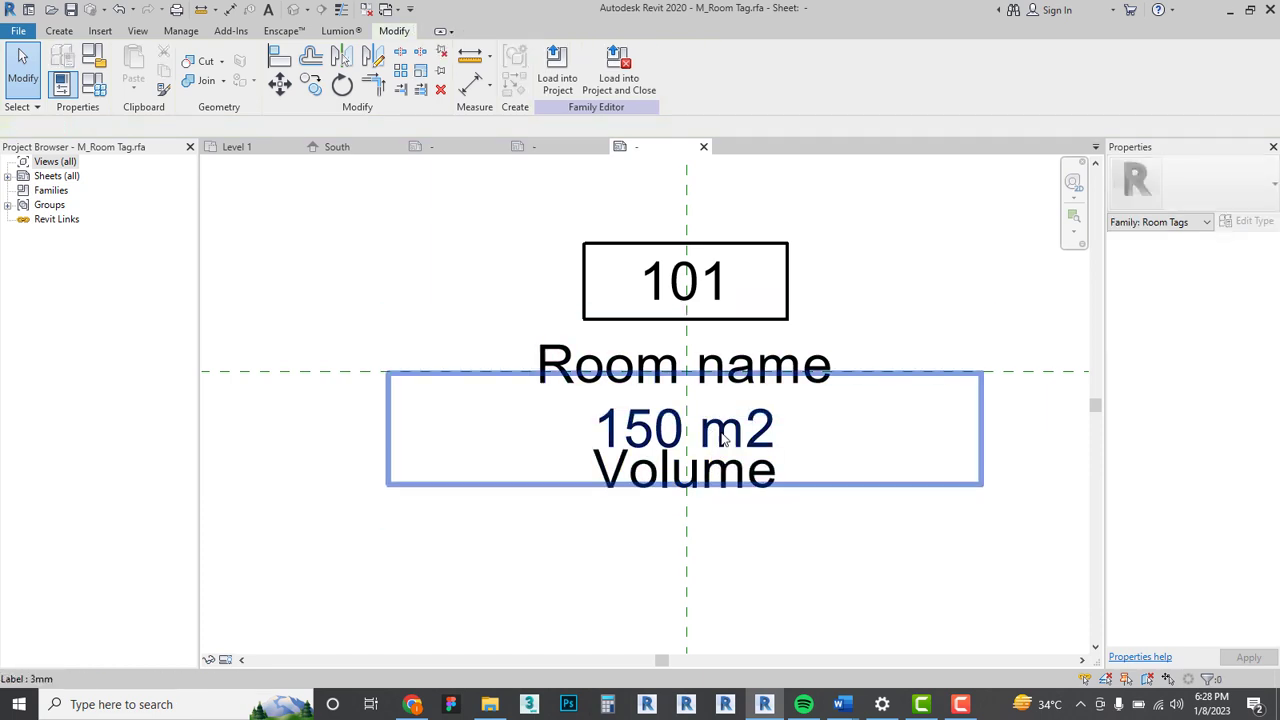
click(702, 378)
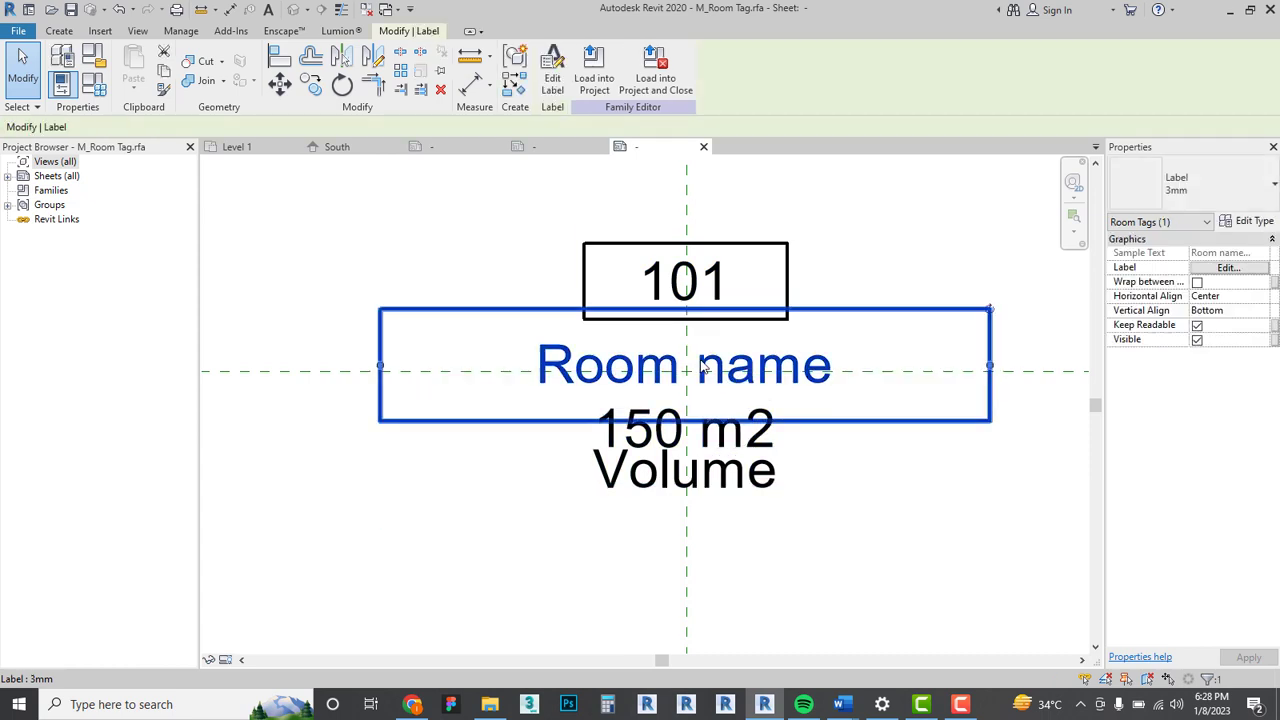
Set the Room name label type's text font to Swis721 LtCn BT.
click(1240, 221)
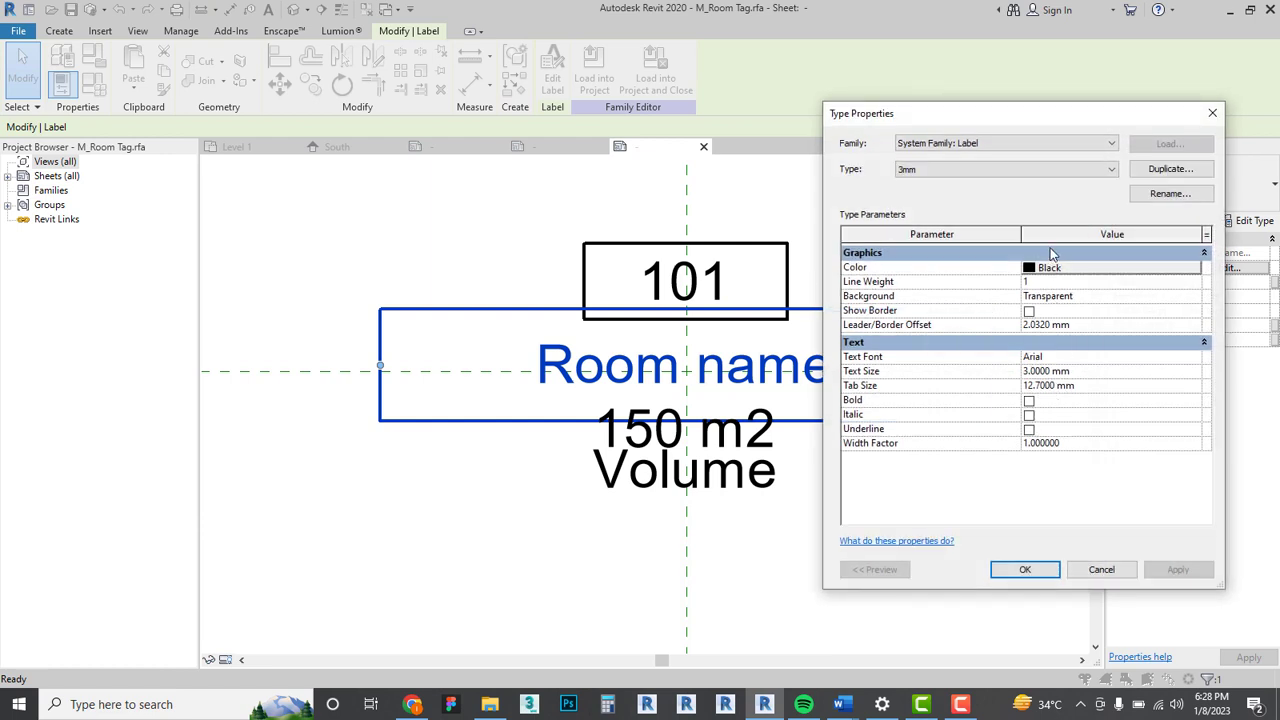
click(1200, 360)
click(1194, 357)
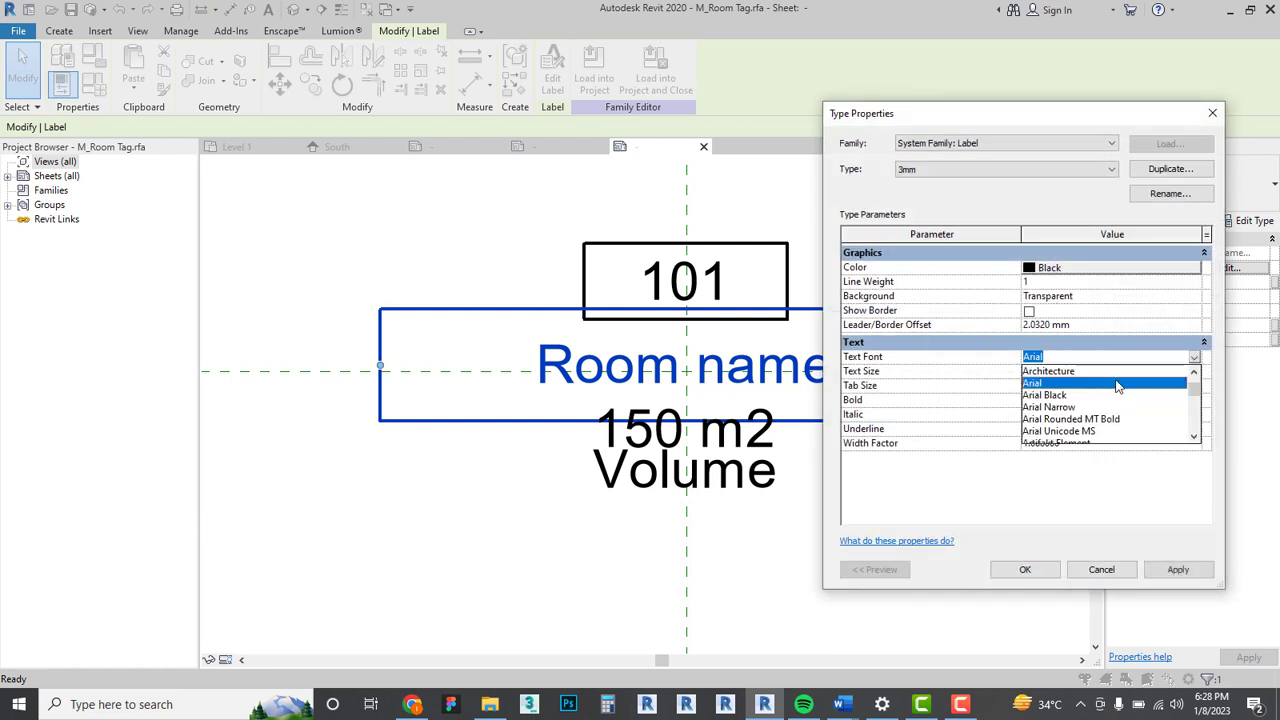
text(Swis721 BdCnOul BT)
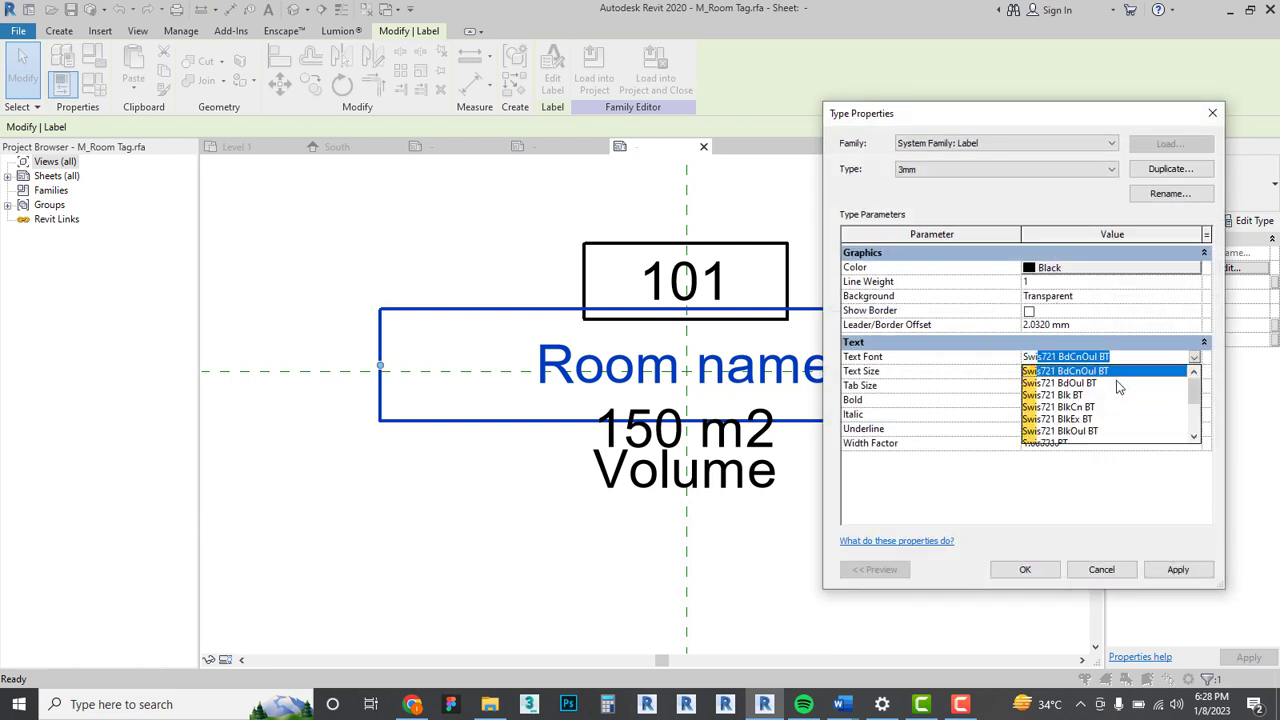
scroll(1106, 397, down, 3)
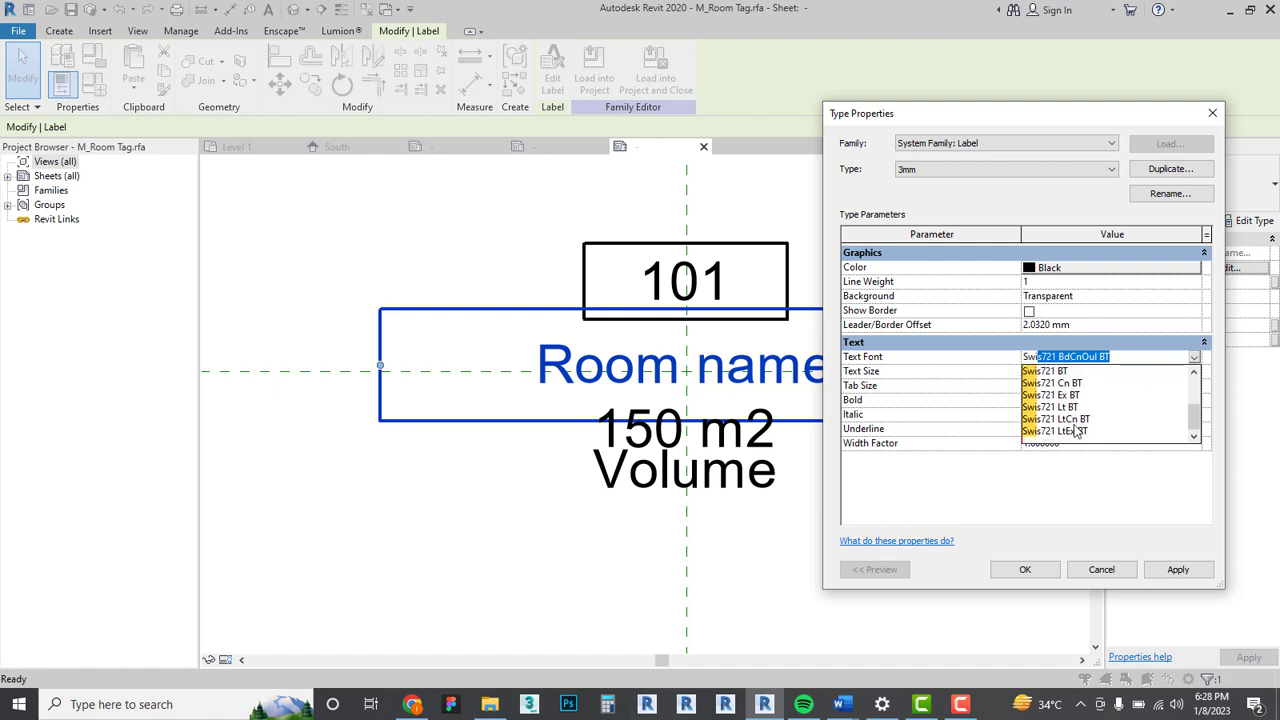
click(1074, 420)
click(1177, 569)
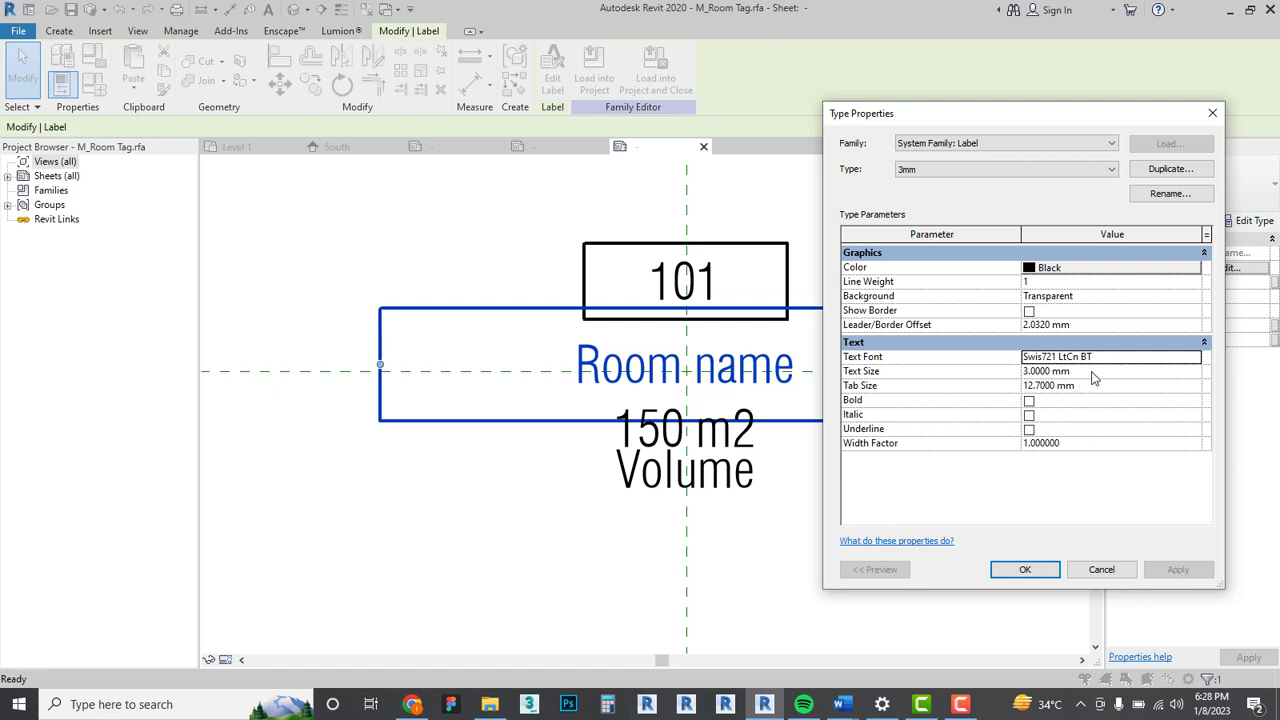
click(1040, 569)
click(771, 558)
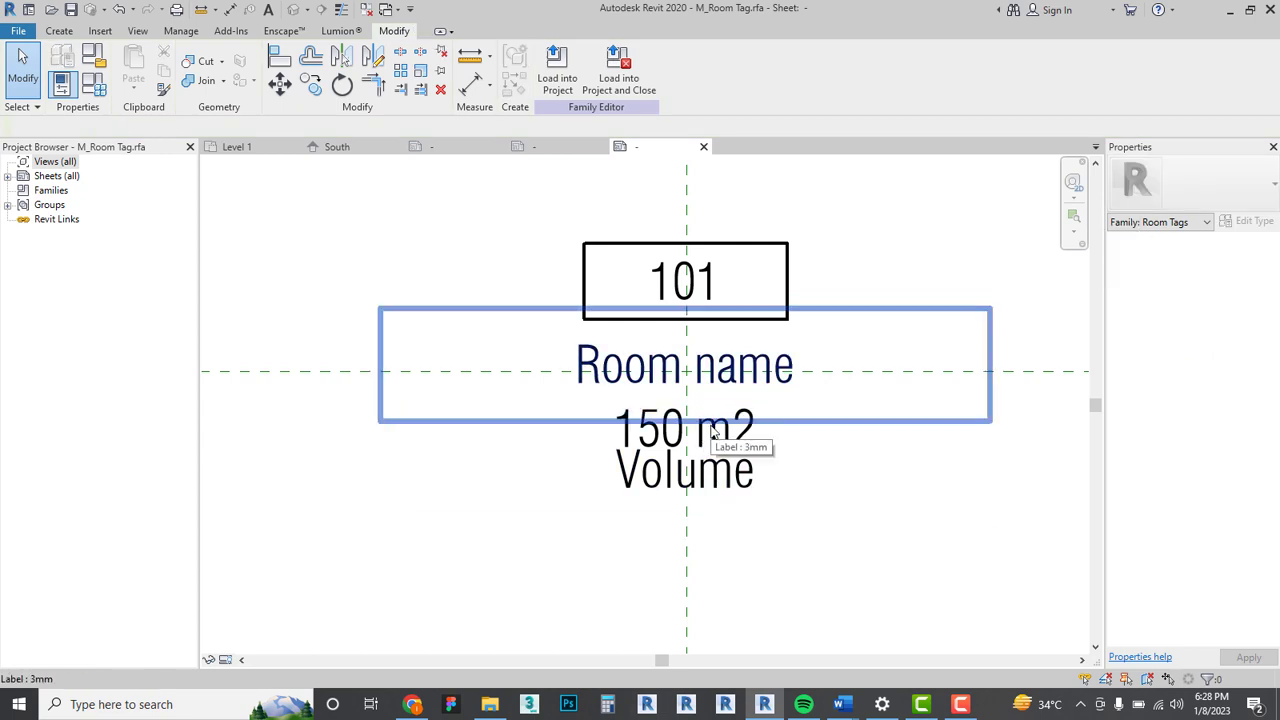
Reduce the 101 label type's text size to 2.8 mm.
click(703, 278)
click(1248, 222)
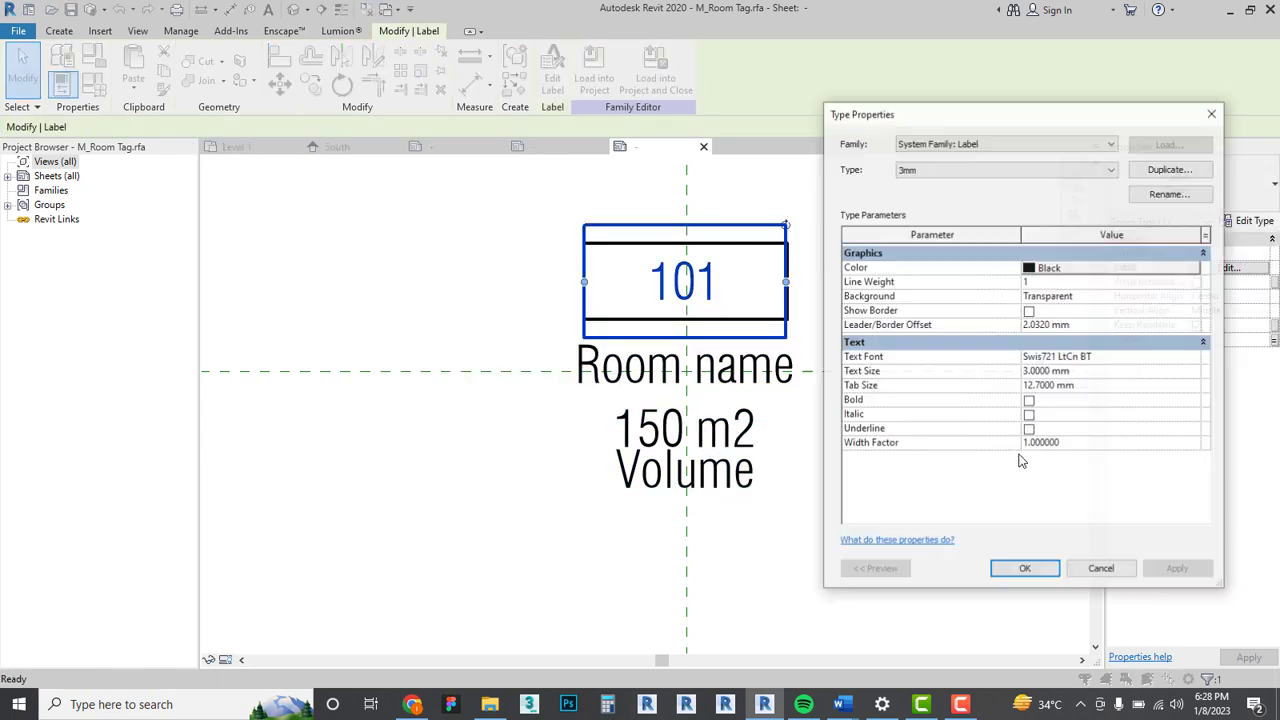
click(1085, 376)
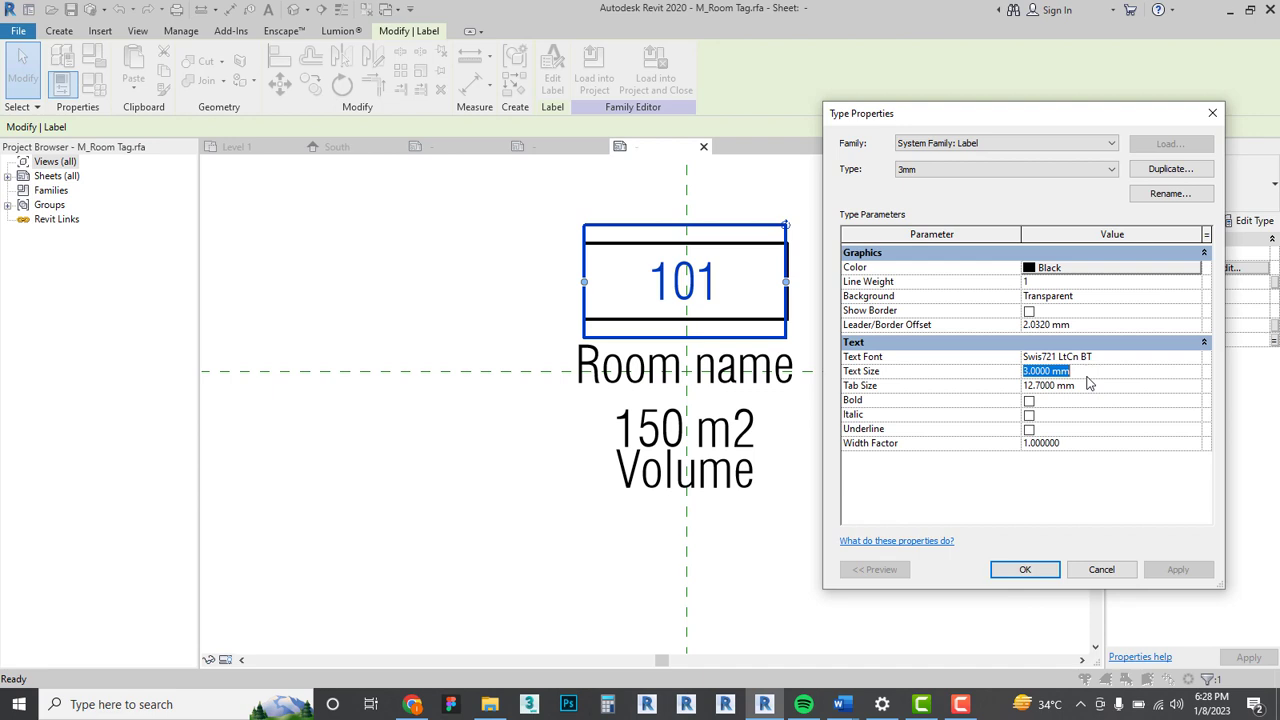
text(3.)
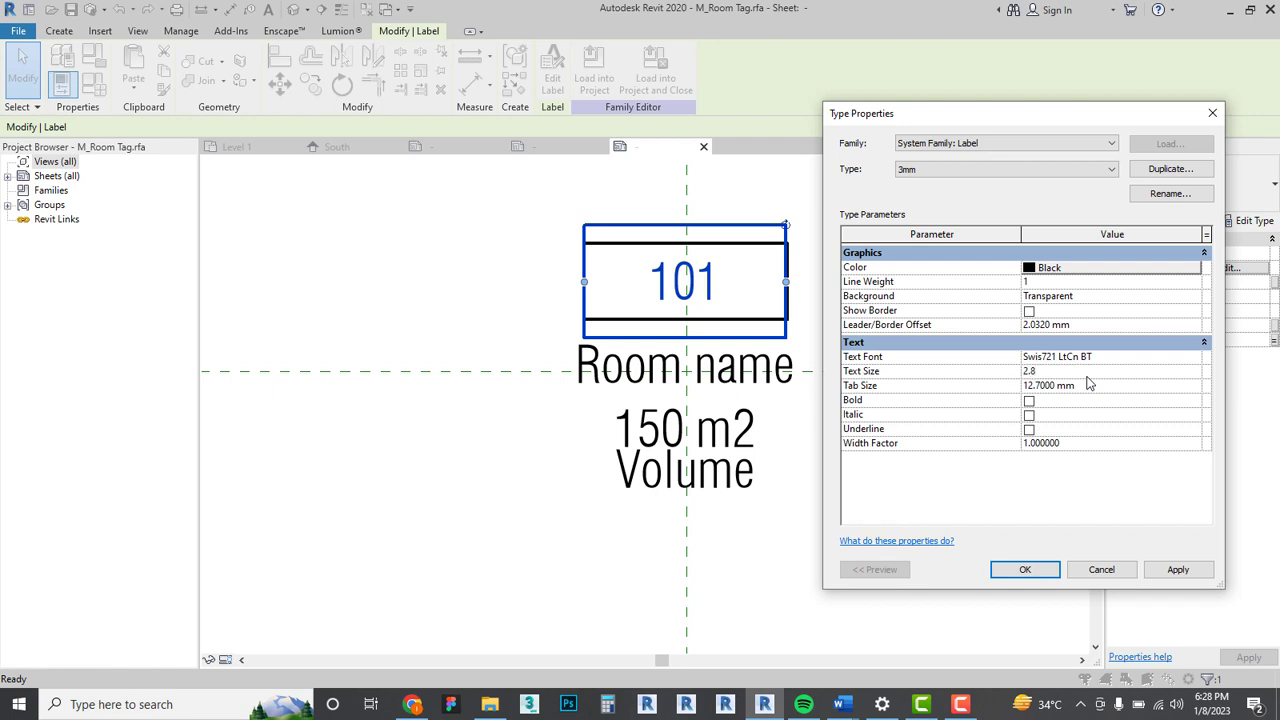
click(1180, 570)
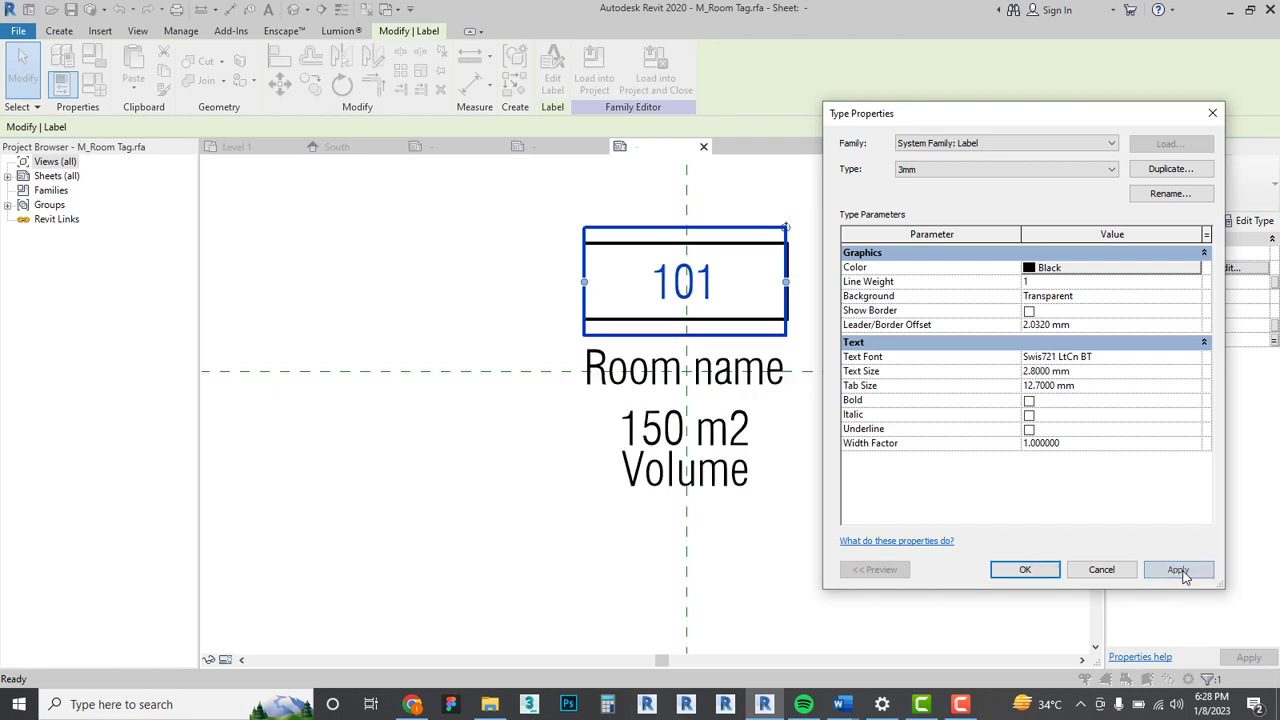
click(1025, 569)
click(903, 565)
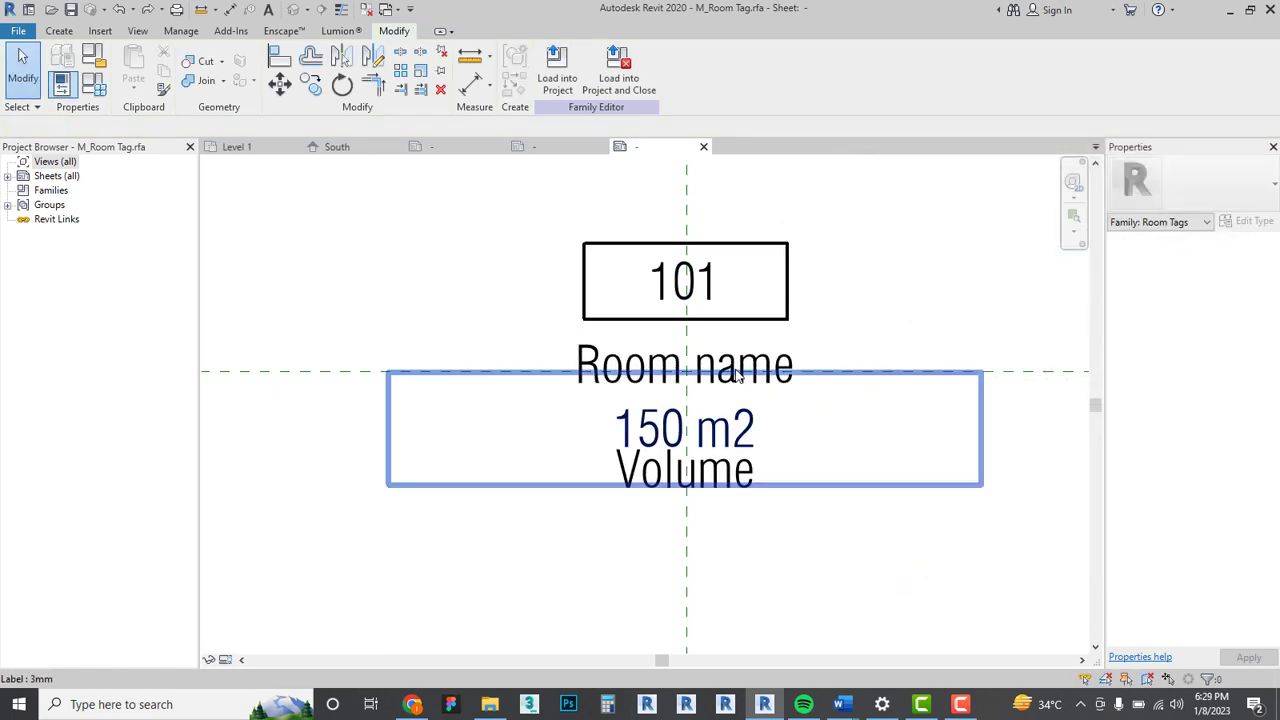
Duplicate the 101 label's type as 3mm 2 with text size 2.
click(714, 288)
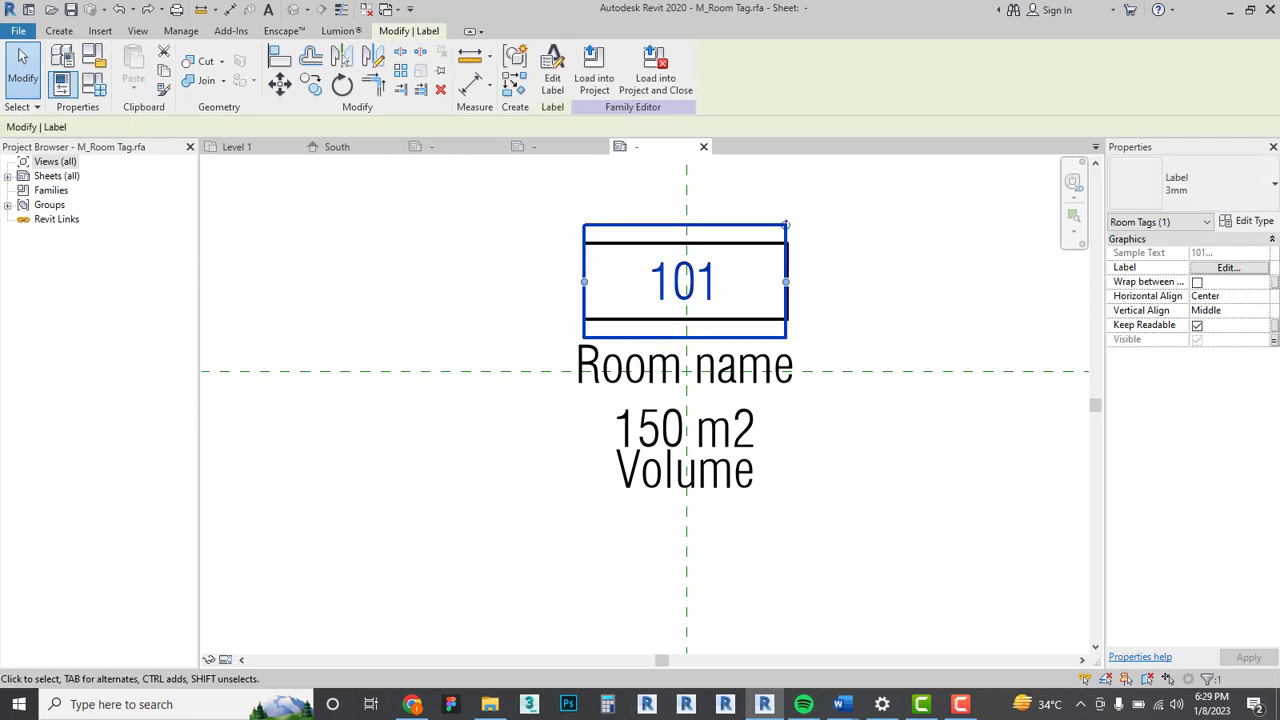
click(1252, 221)
click(1170, 168)
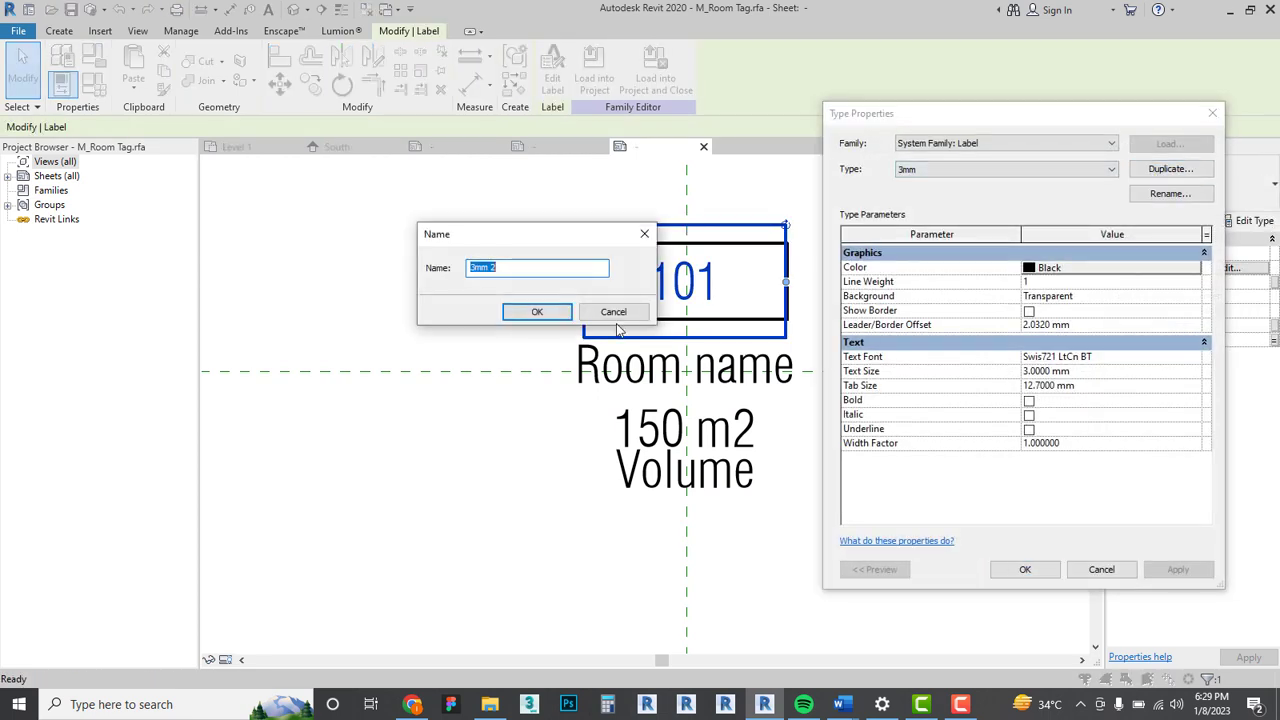
click(536, 312)
click(1130, 372)
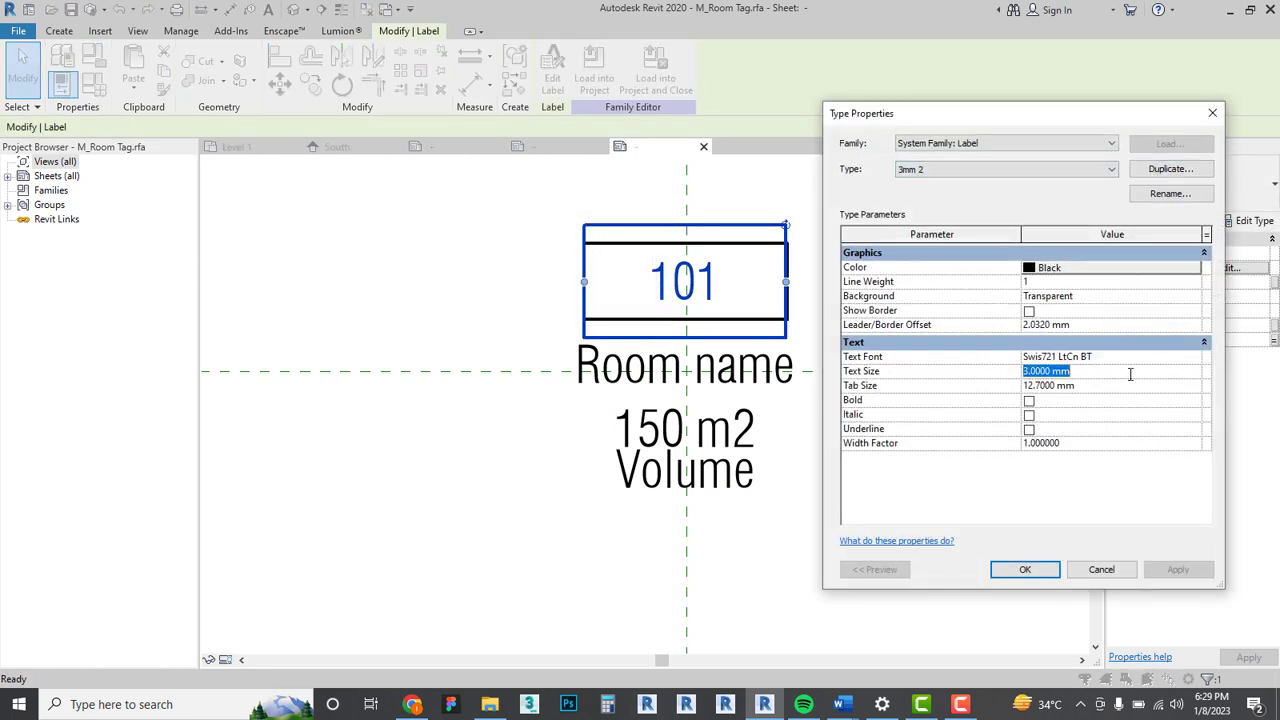
text(2.8)
click(1025, 569)
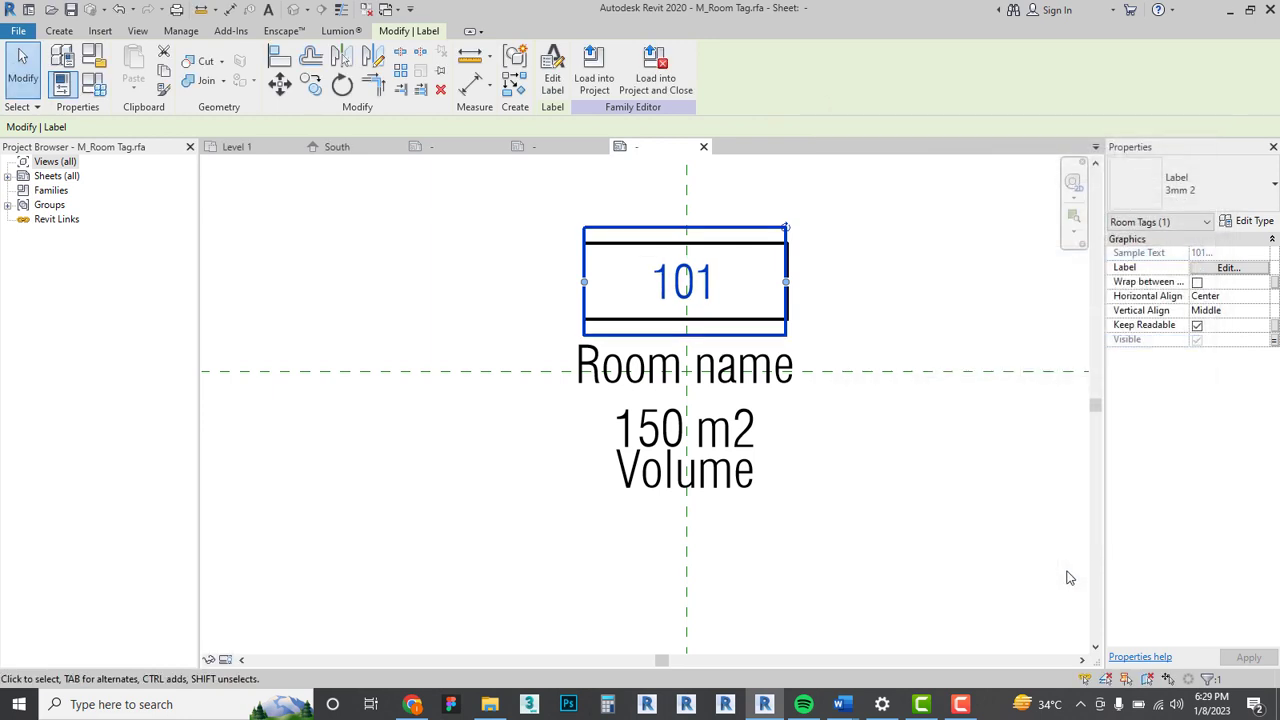
click(994, 550)
Turn on Bold for the Room name label's 3mm type.
click(702, 366)
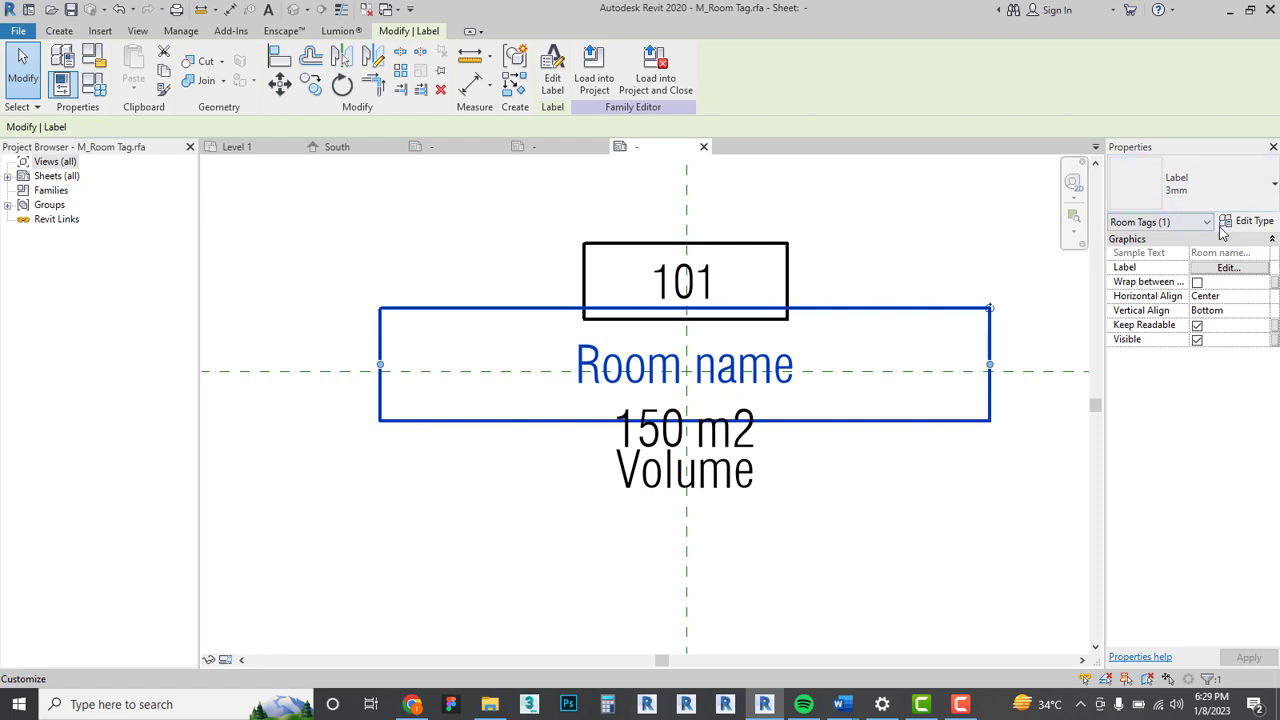
click(1243, 222)
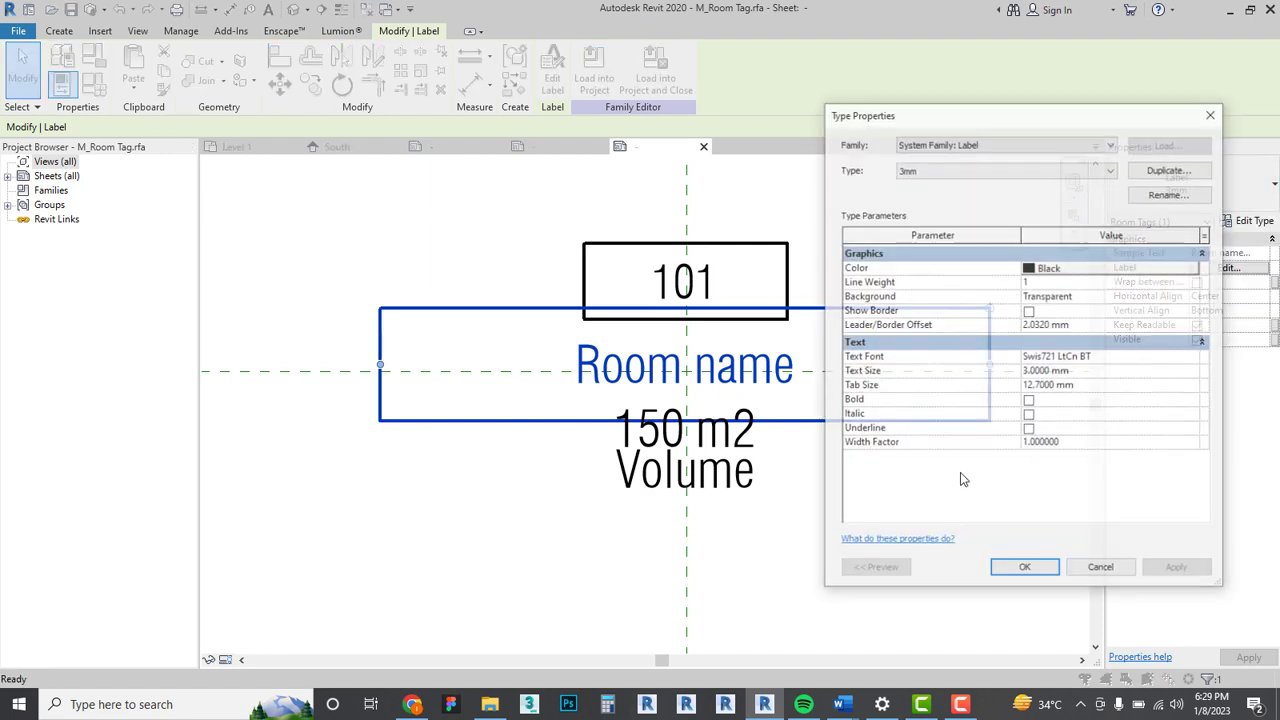
click(1029, 401)
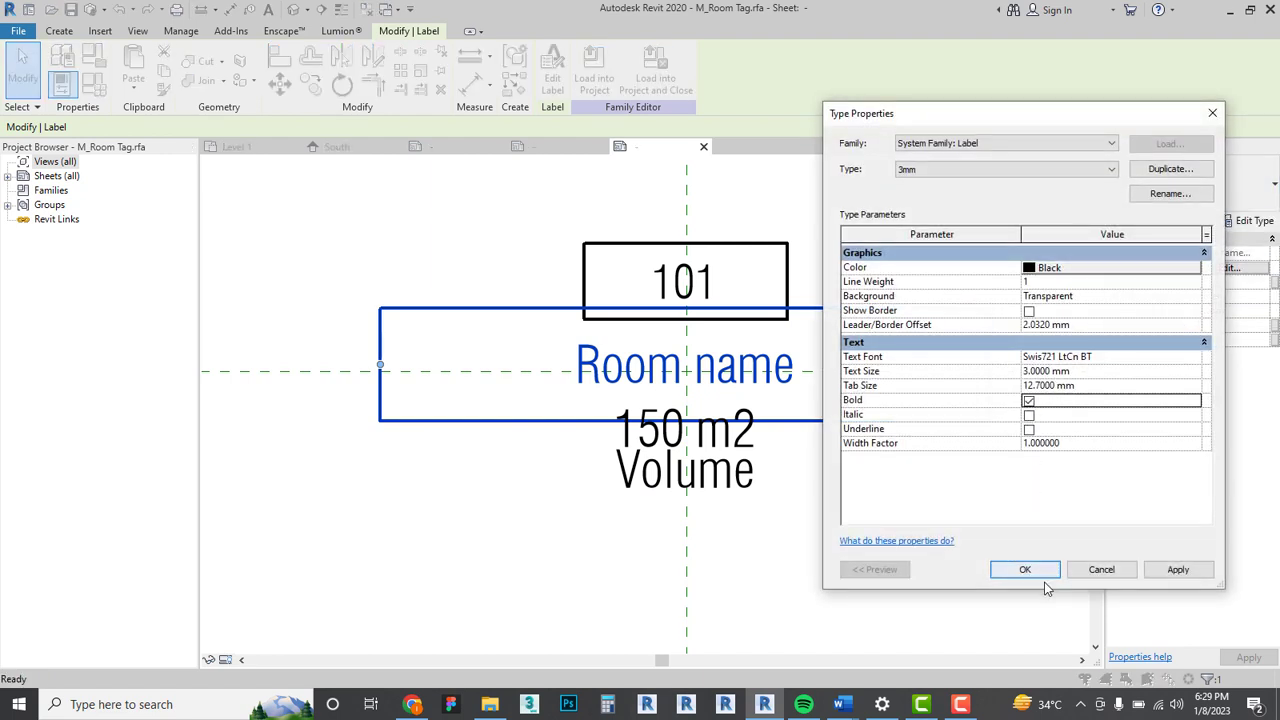
click(1042, 573)
click(993, 584)
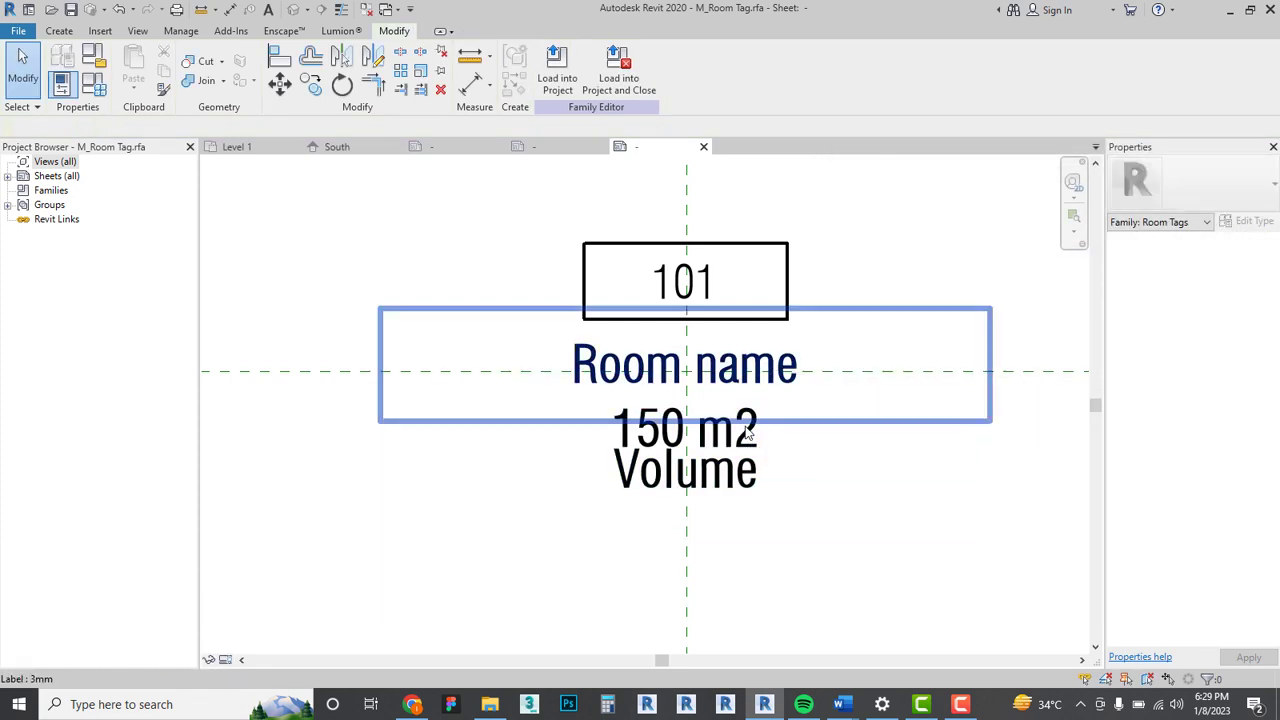
click(745, 433)
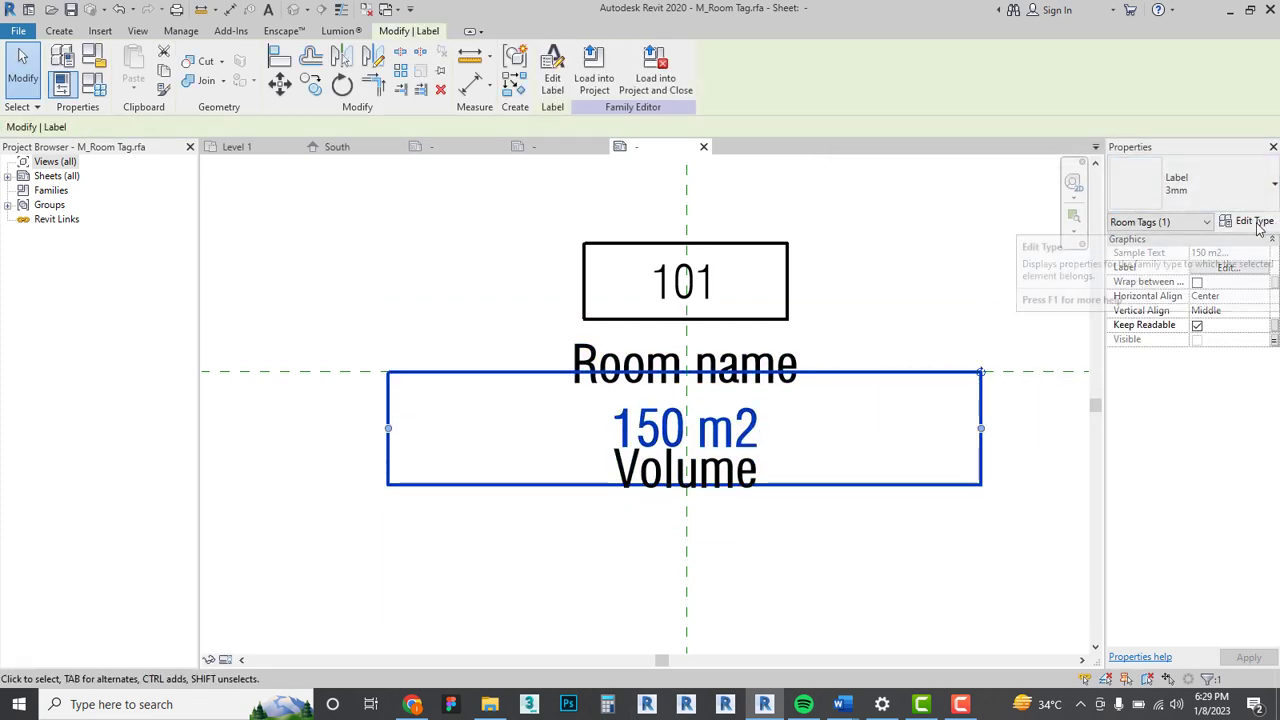
Duplicate the 150 m2 label's type as 3mm 3 with 2.5 mm text size.
click(1252, 221)
click(1170, 168)
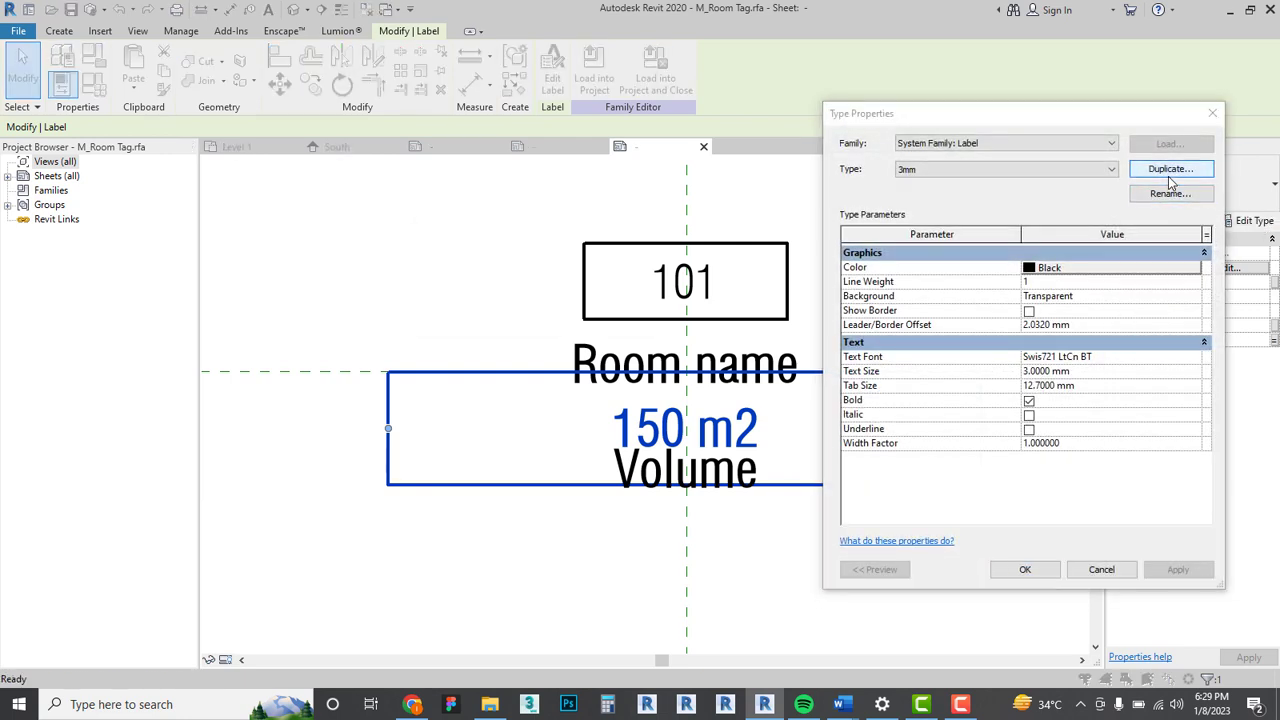
click(565, 315)
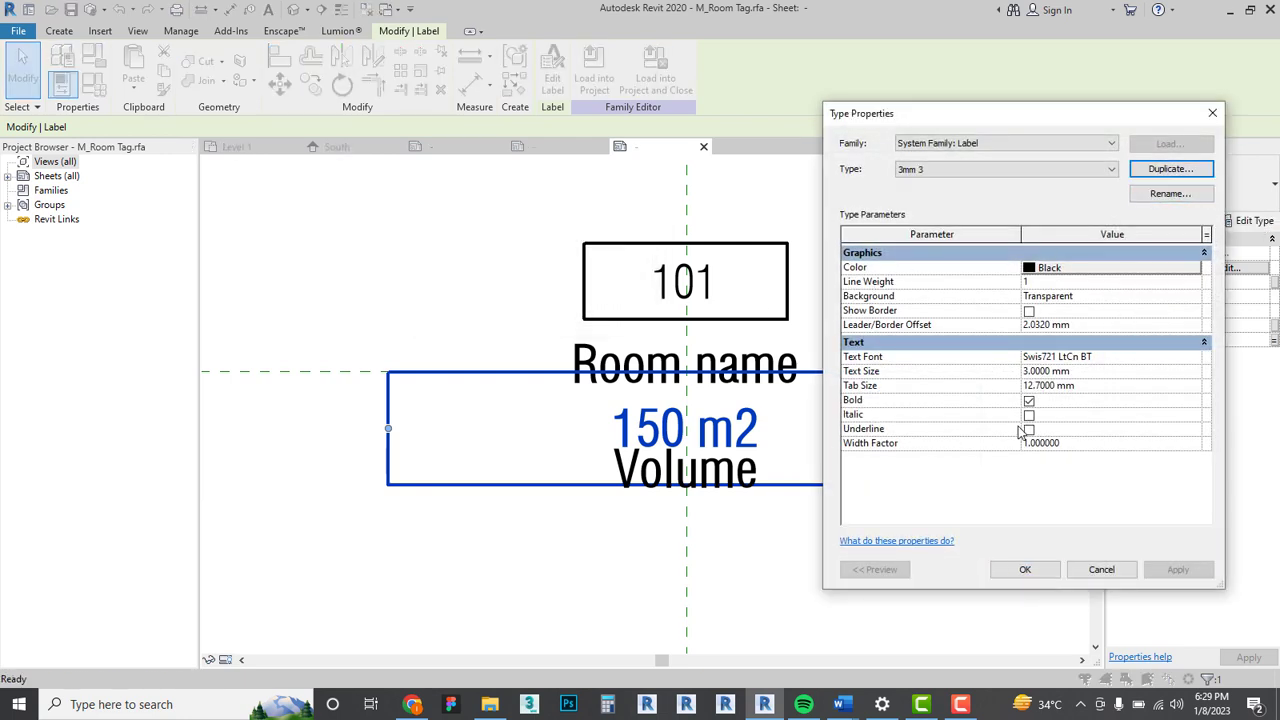
click(1133, 371)
text(2.5)
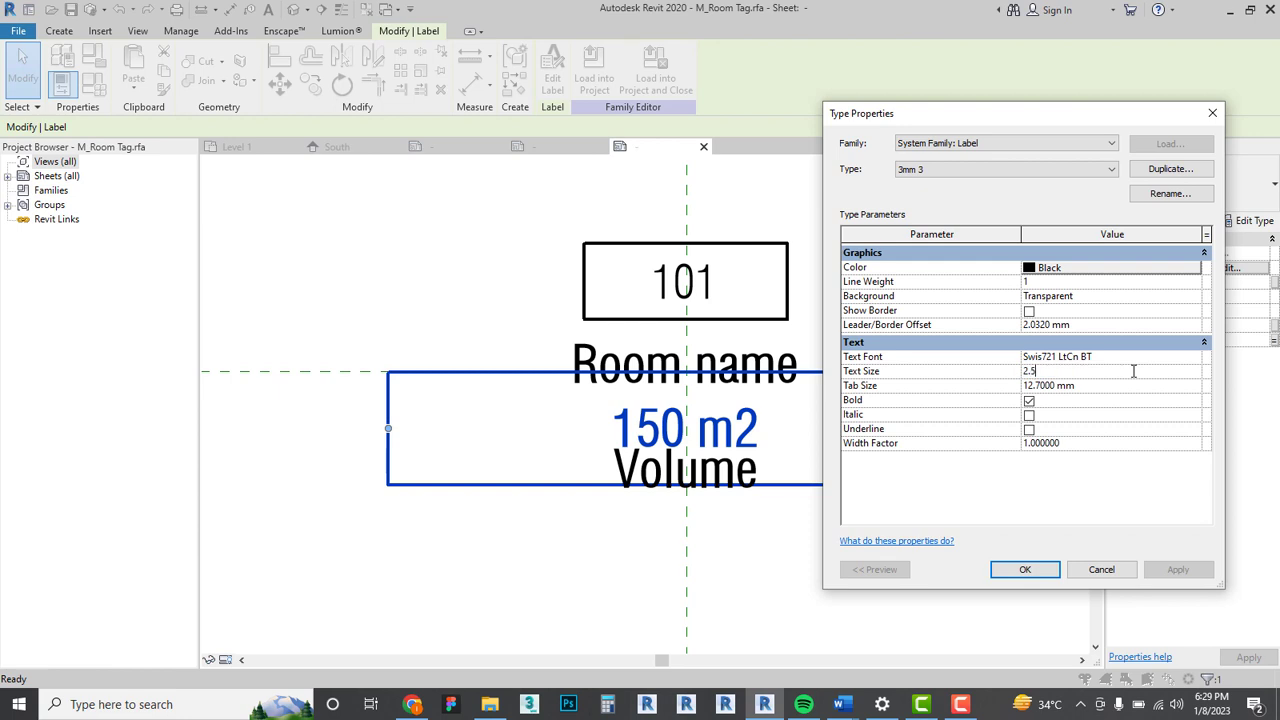
click(1025, 569)
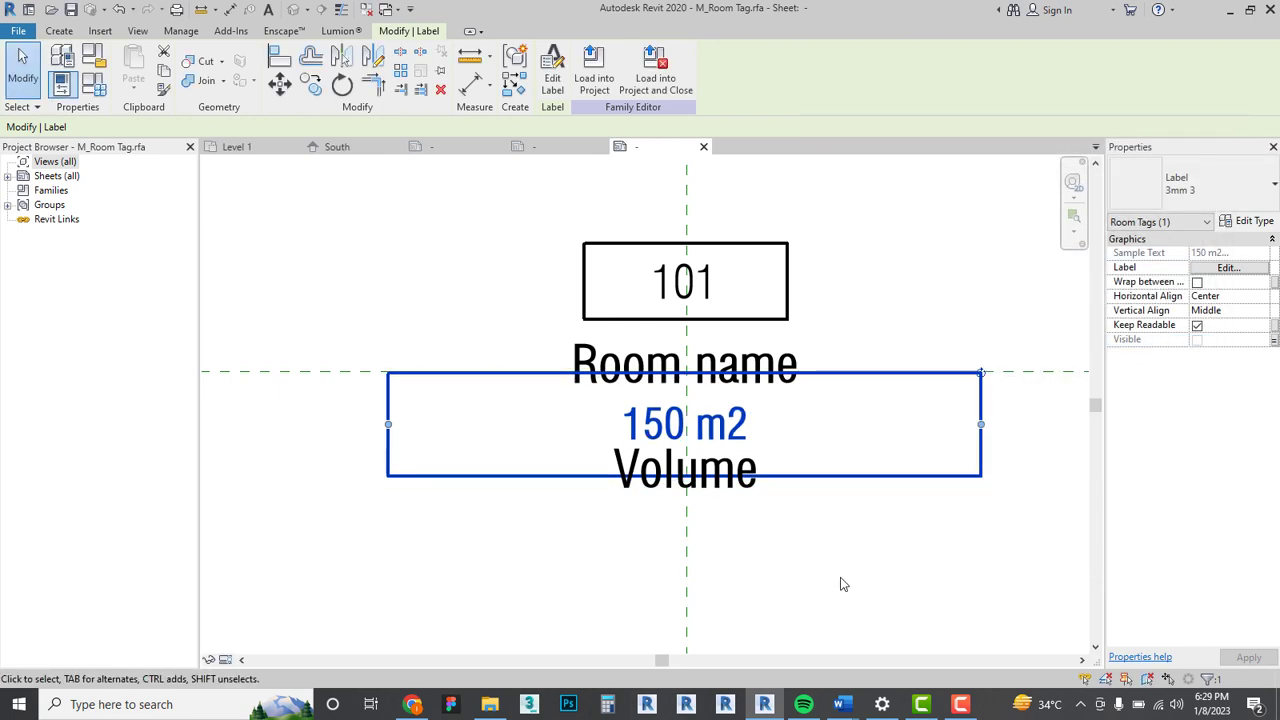
click(843, 583)
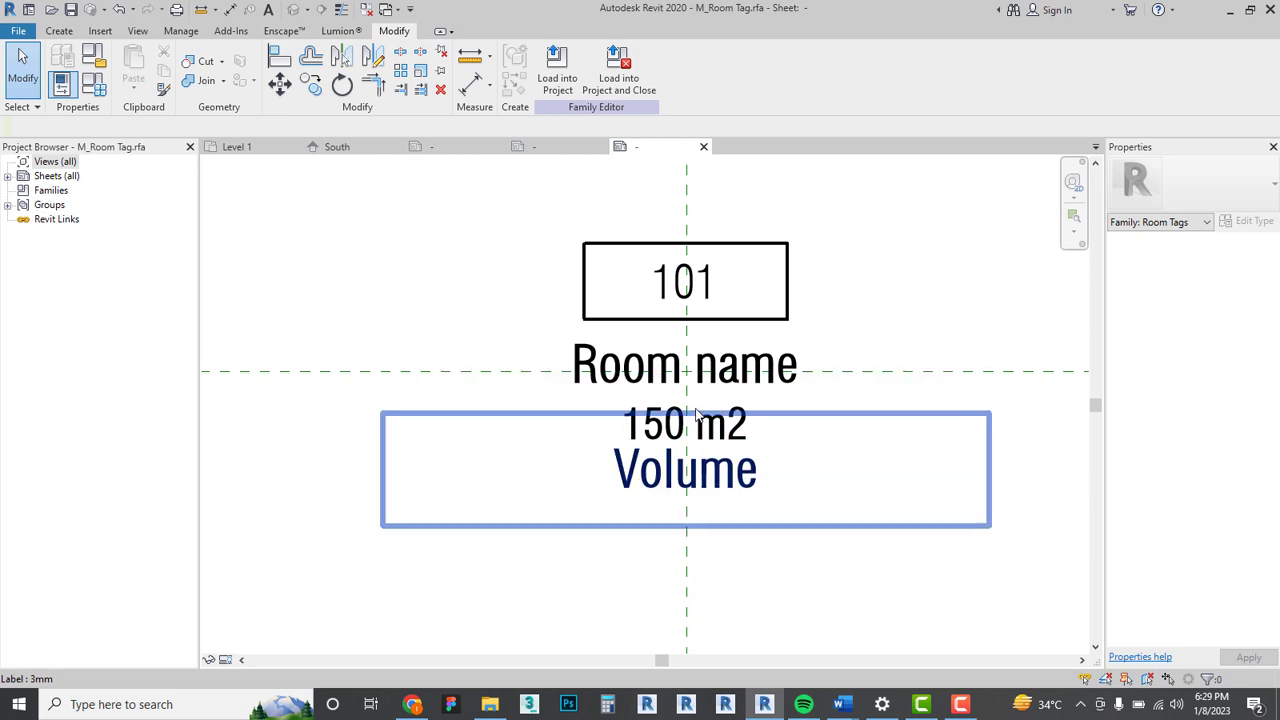
Set the 3mm 3 label type's text colour to red.
click(670, 428)
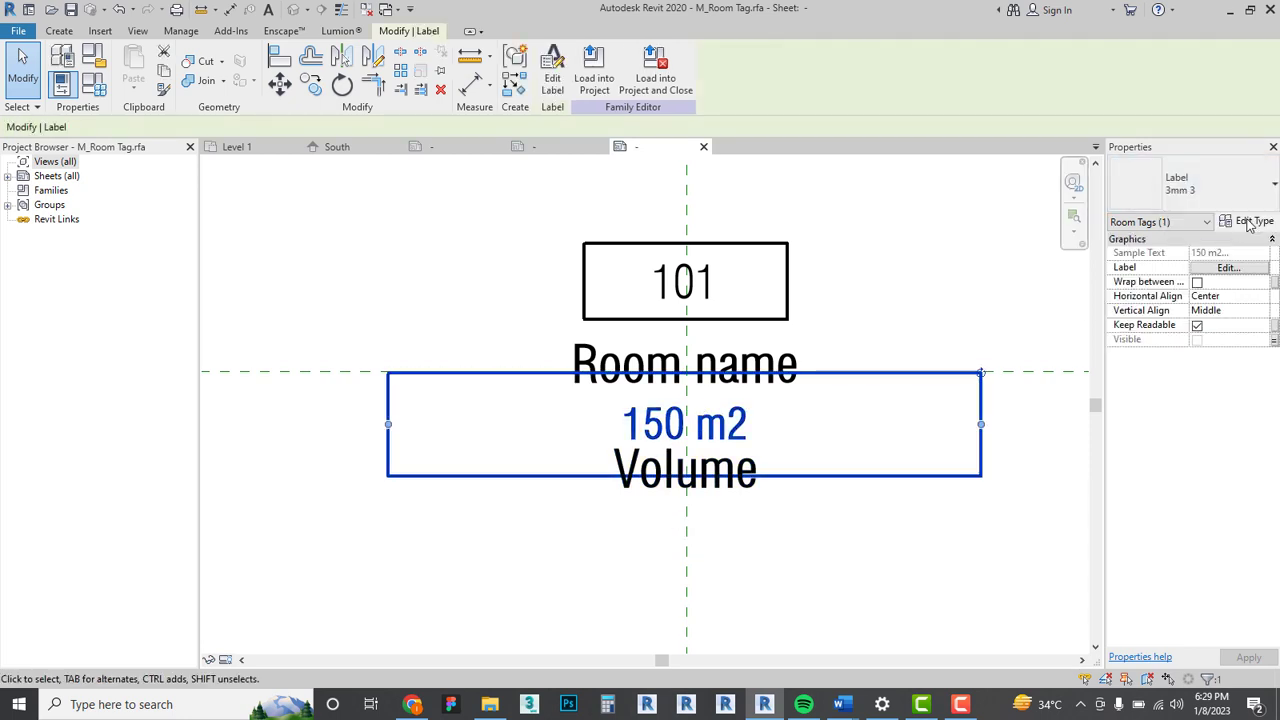
click(1250, 220)
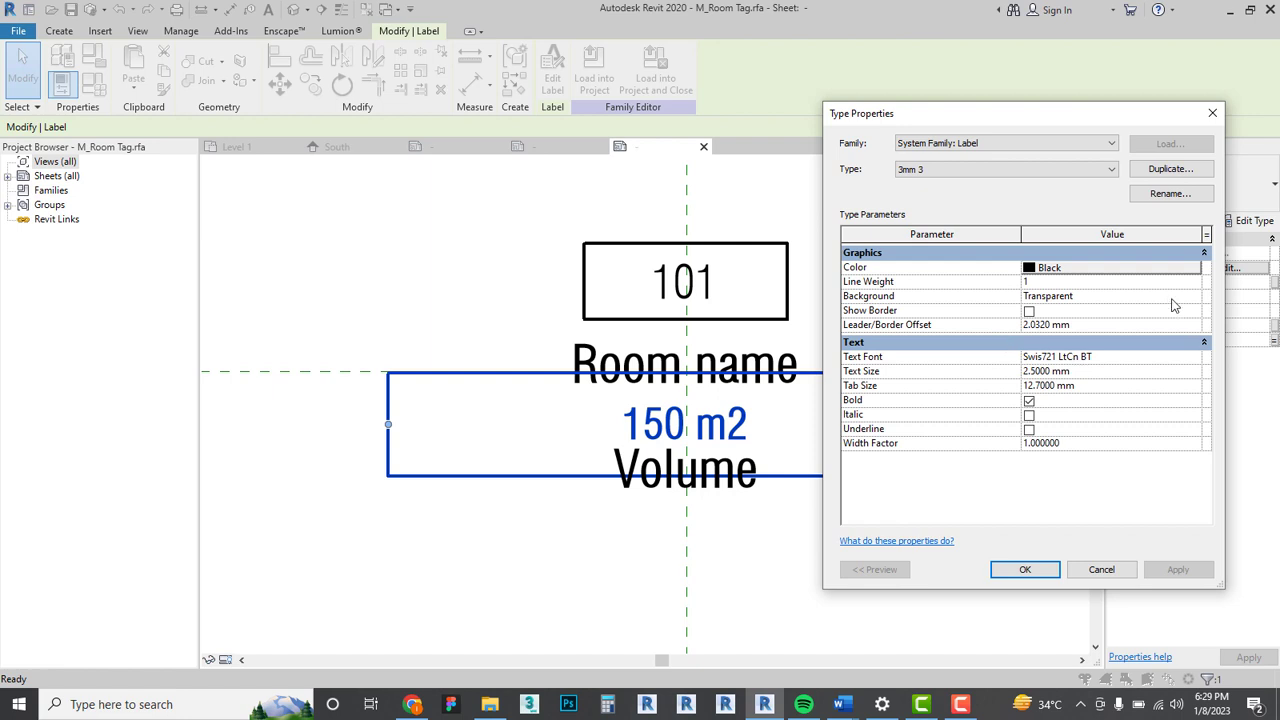
click(1166, 268)
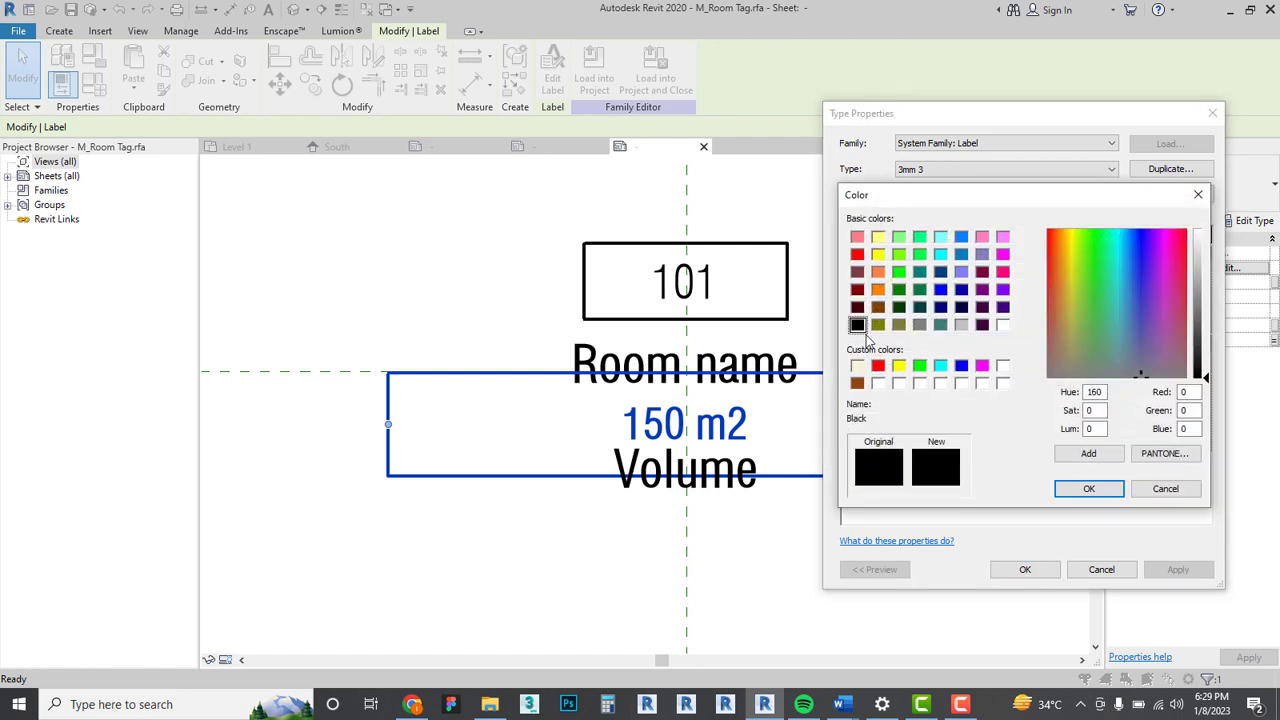
click(878, 366)
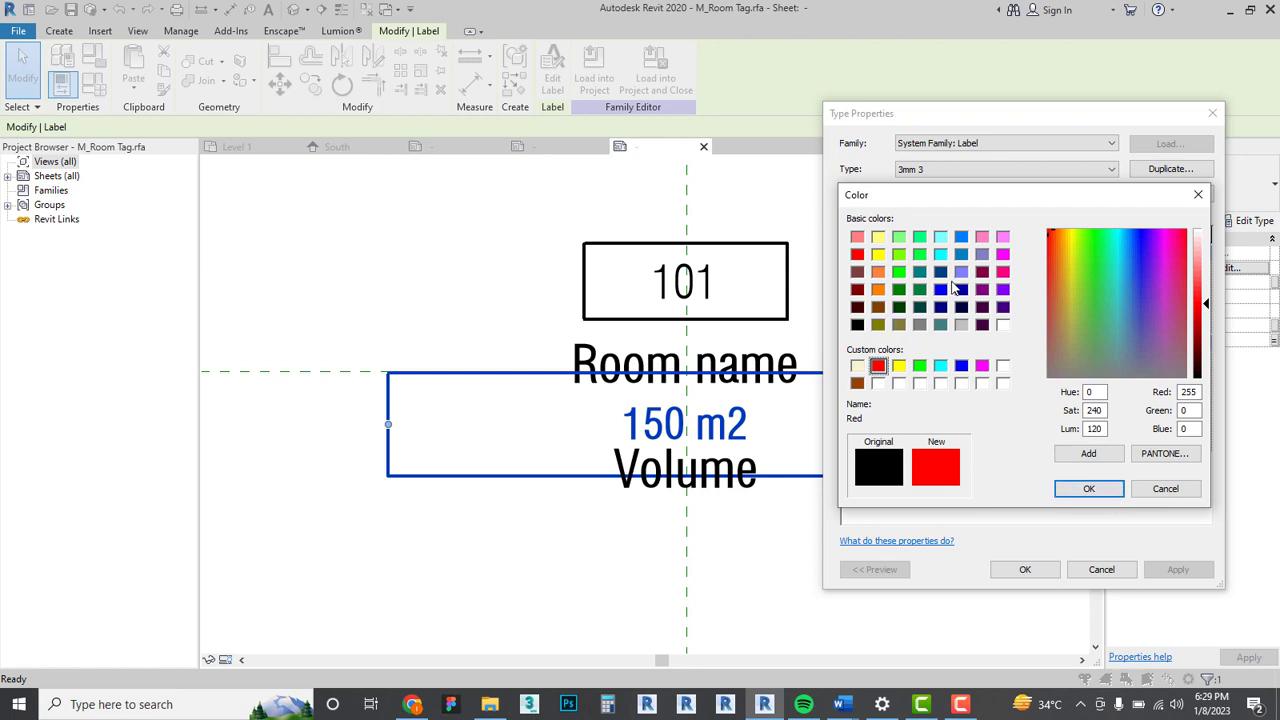
click(1089, 490)
click(1045, 571)
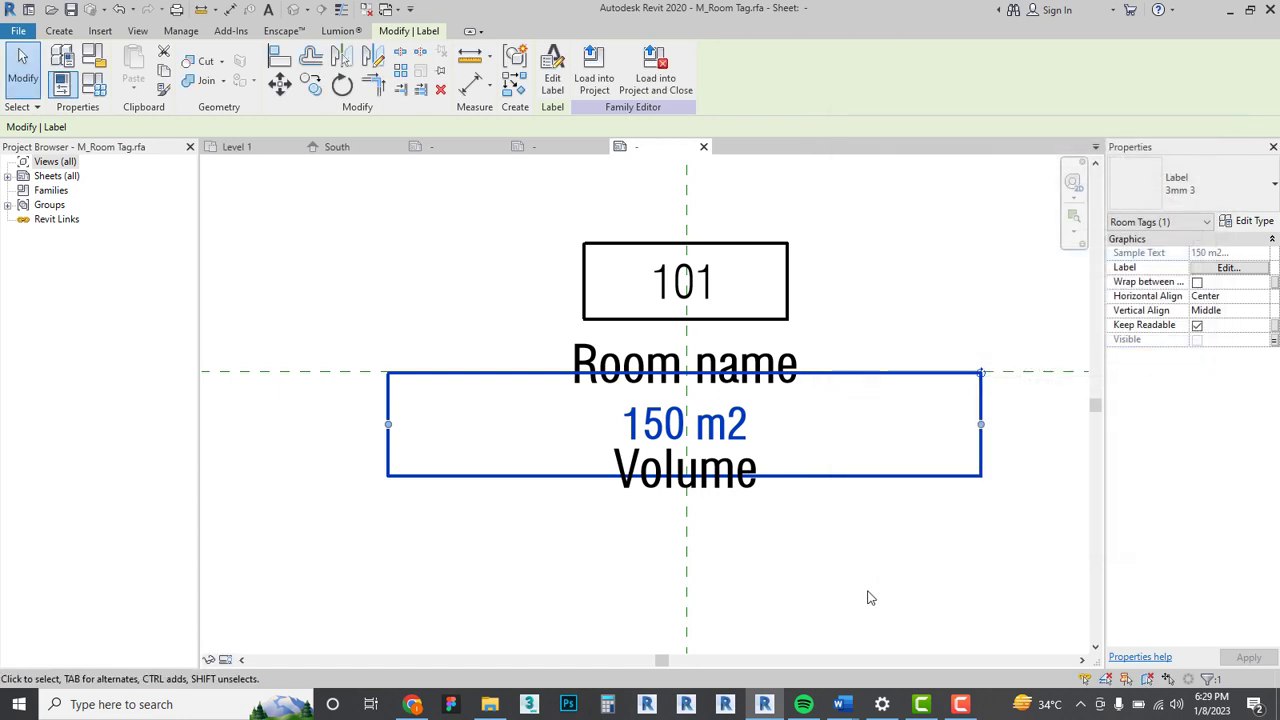
click(868, 598)
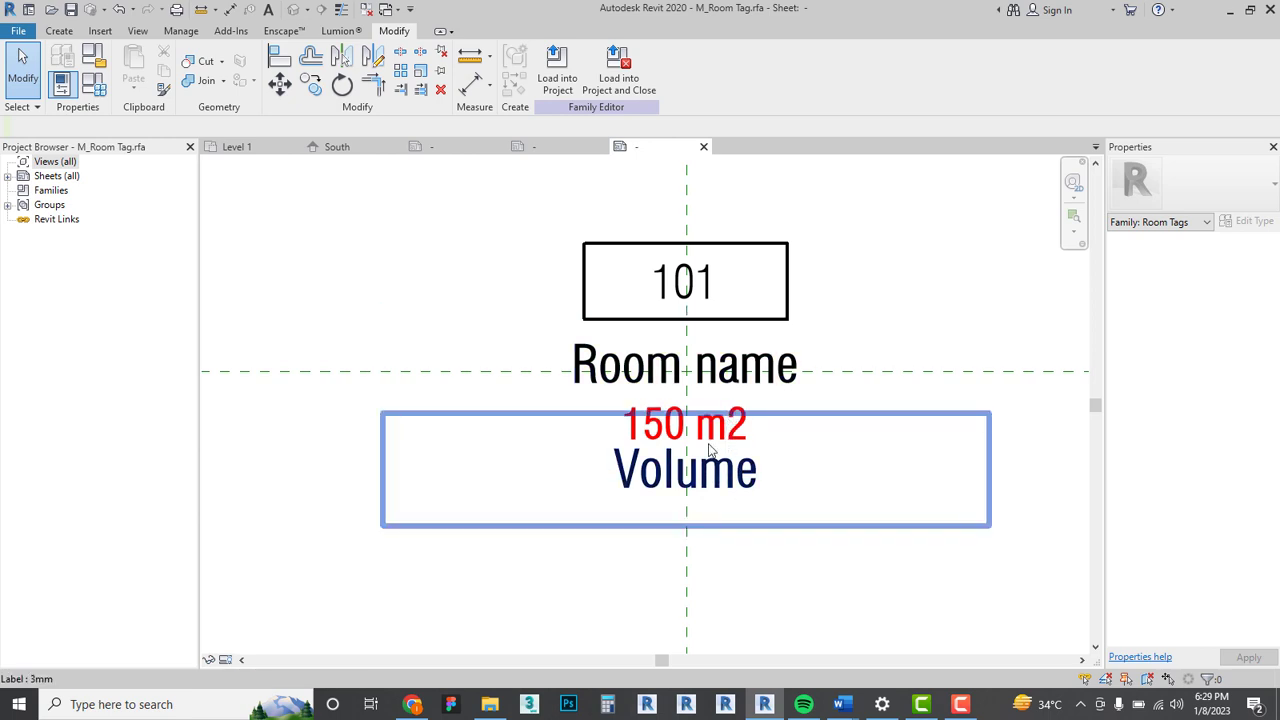
Load the edited M_Room Tag family into the Template3 project.
scroll(670, 455, up, 2)
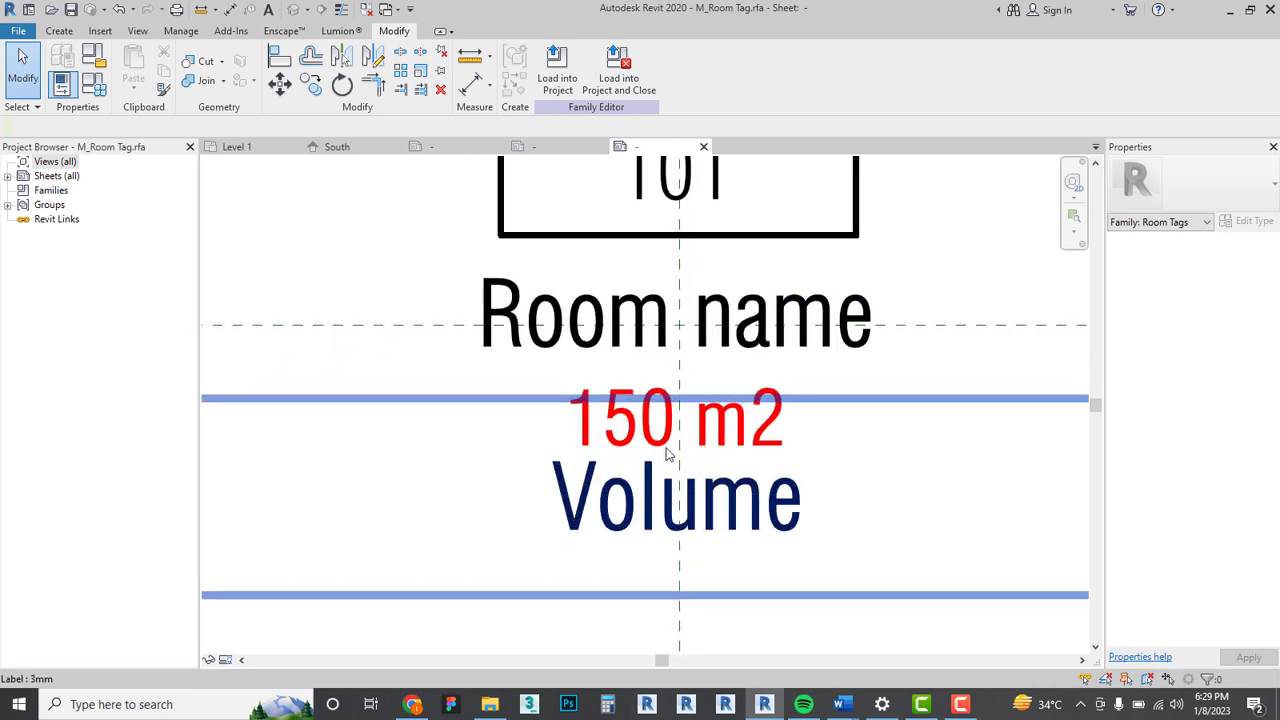
middle_drag(670, 455, 655, 518)
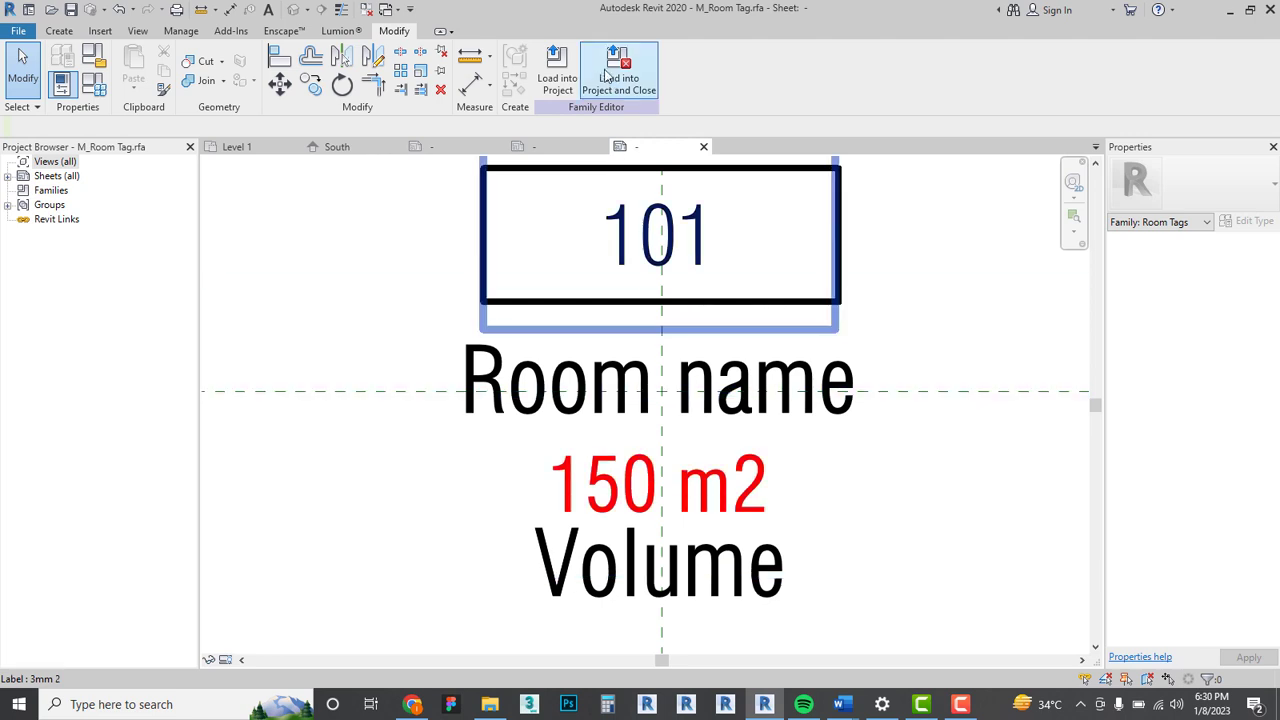
click(557, 78)
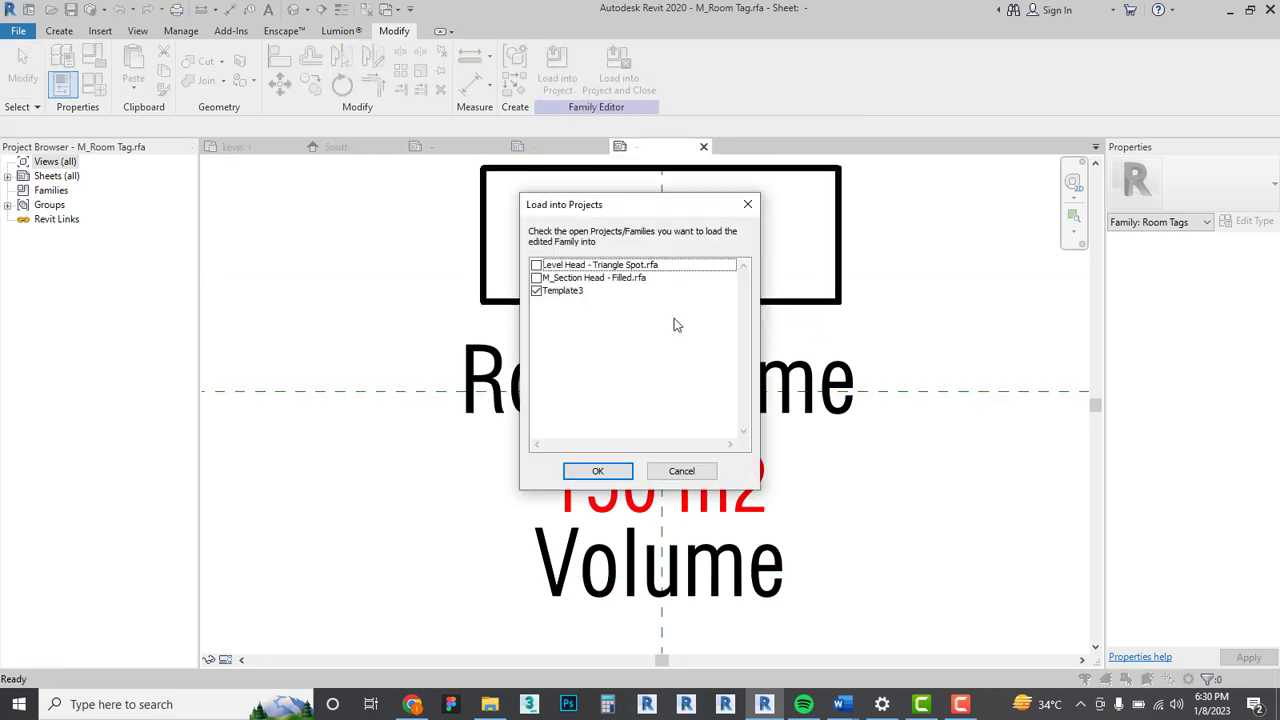
click(624, 471)
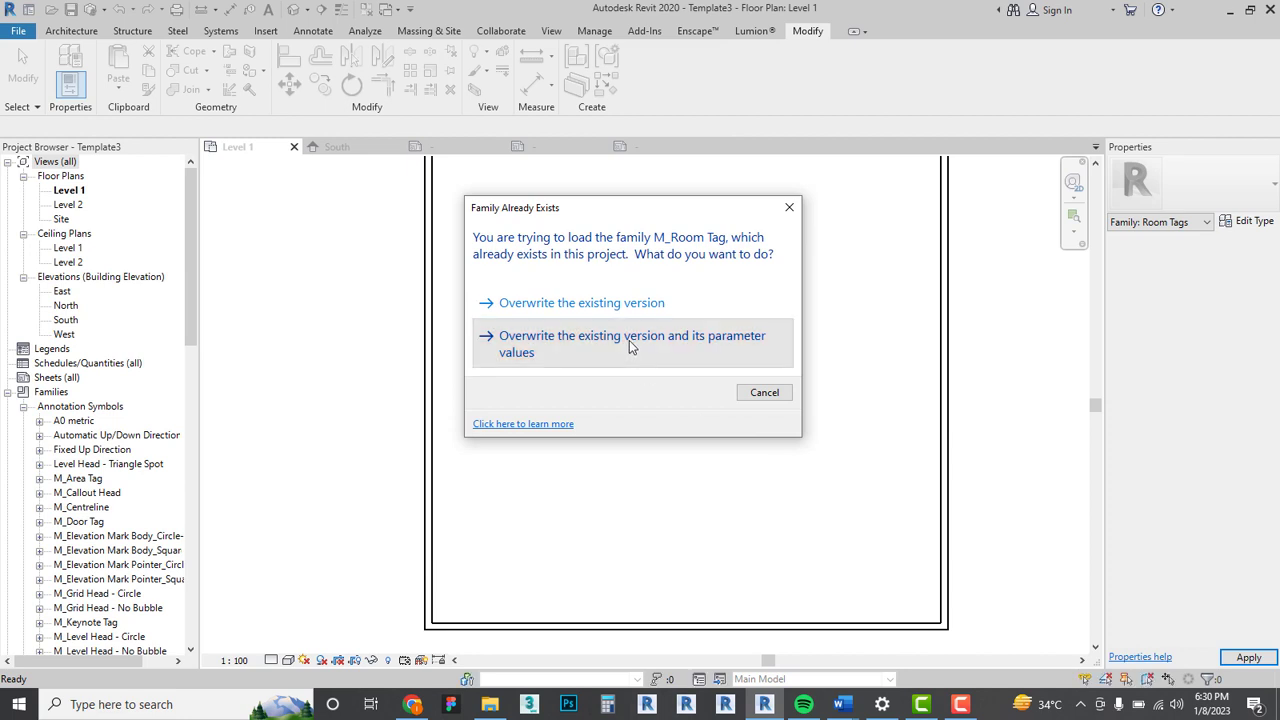
Overwrite the existing M_Room Tag version in Template3.
click(630, 345)
scroll(703, 400, up, 5)
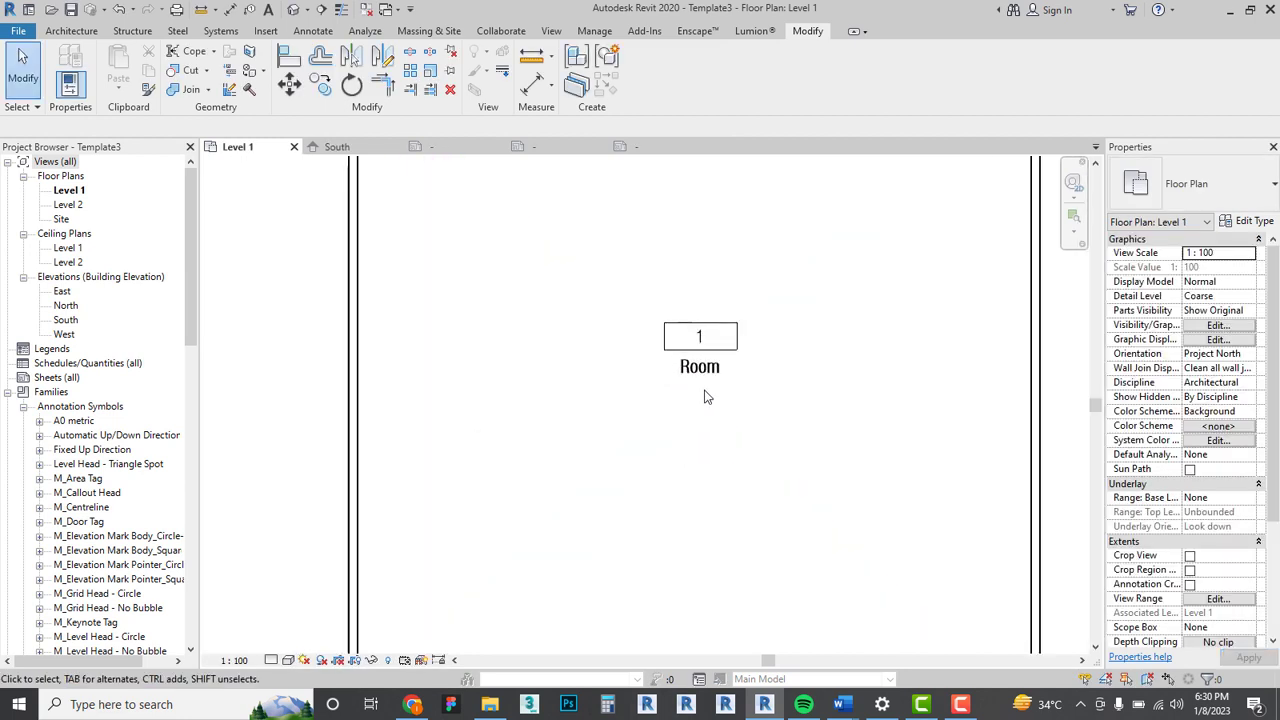
scroll(704, 390, up, 2)
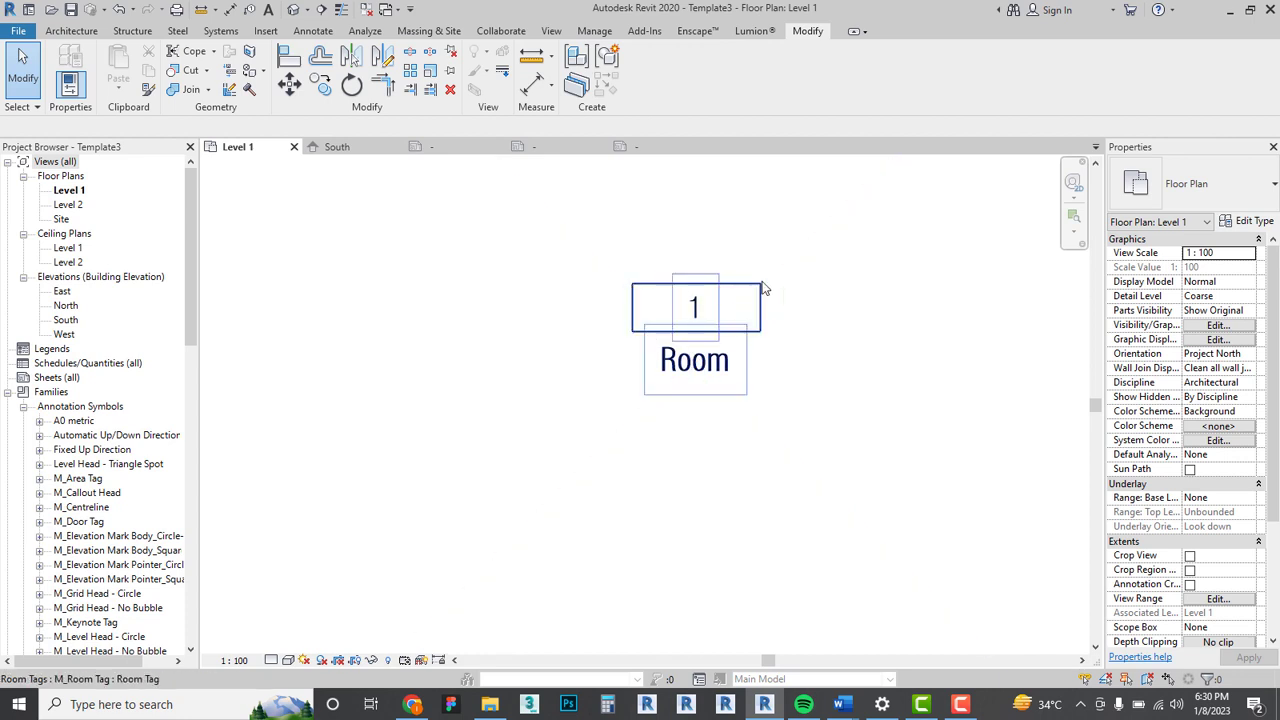
Enable Show Area on the room tag type so the red 204 m² appears.
click(727, 378)
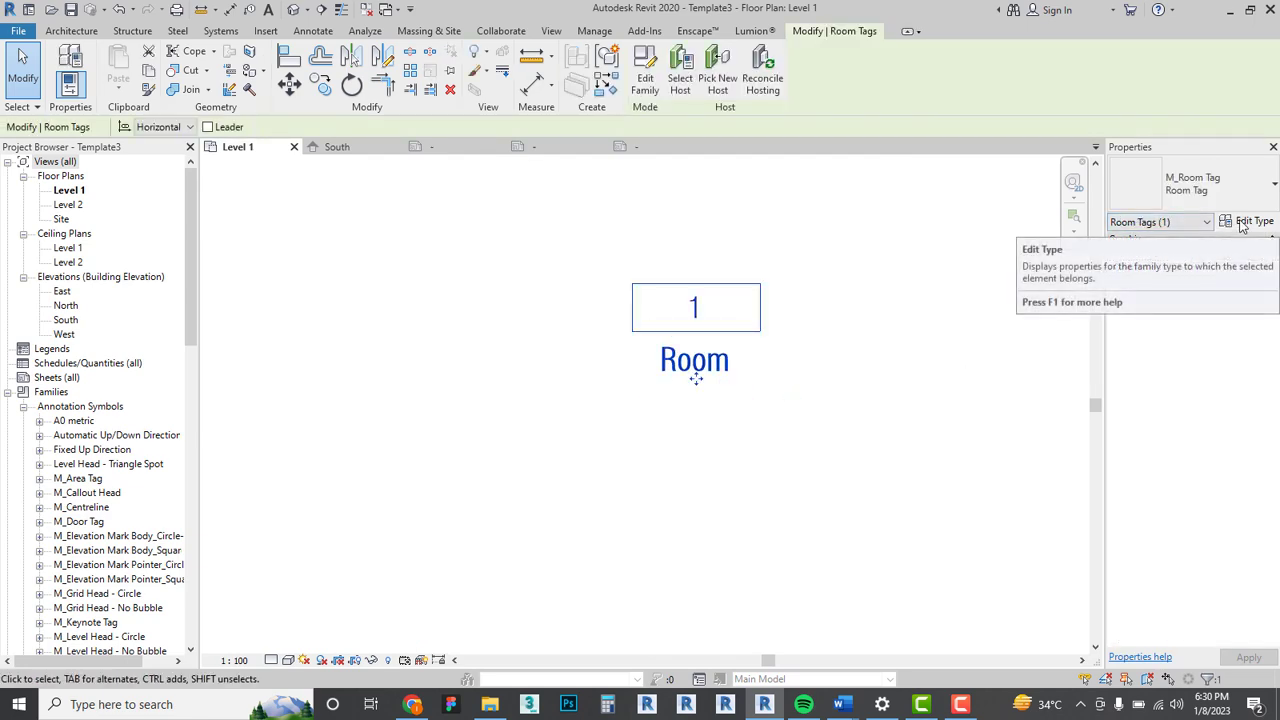
click(1248, 221)
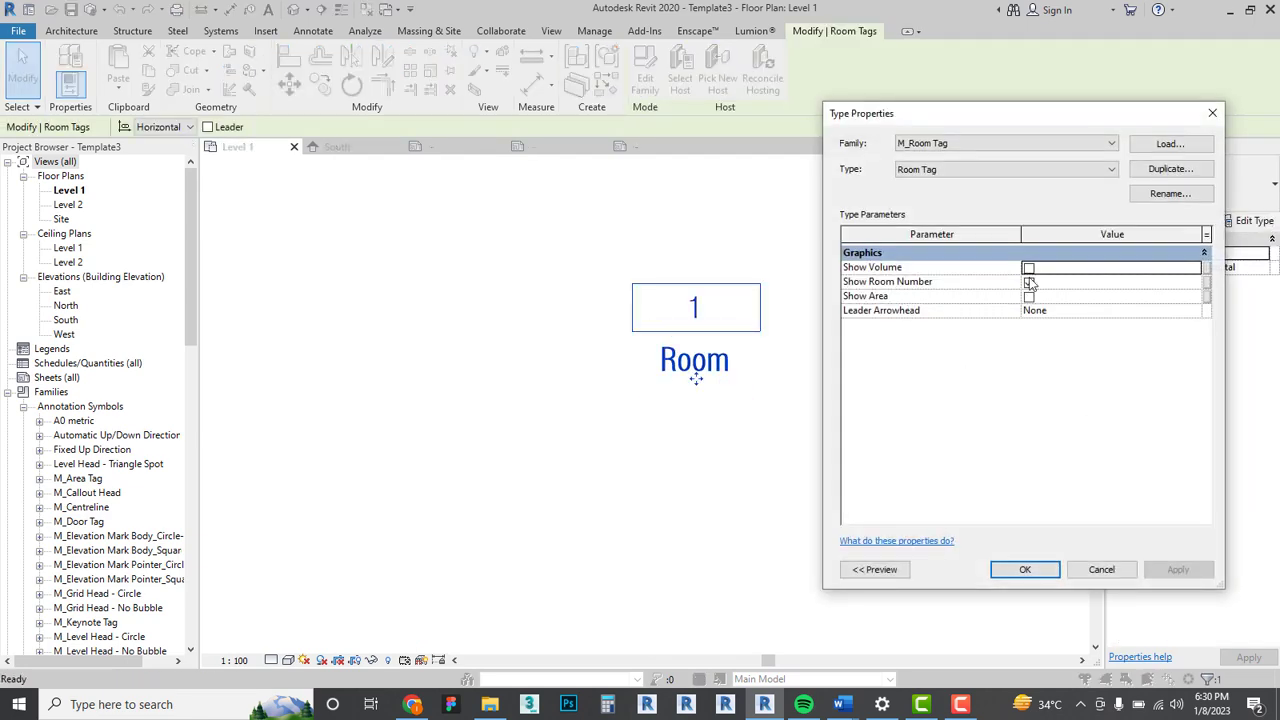
click(1029, 298)
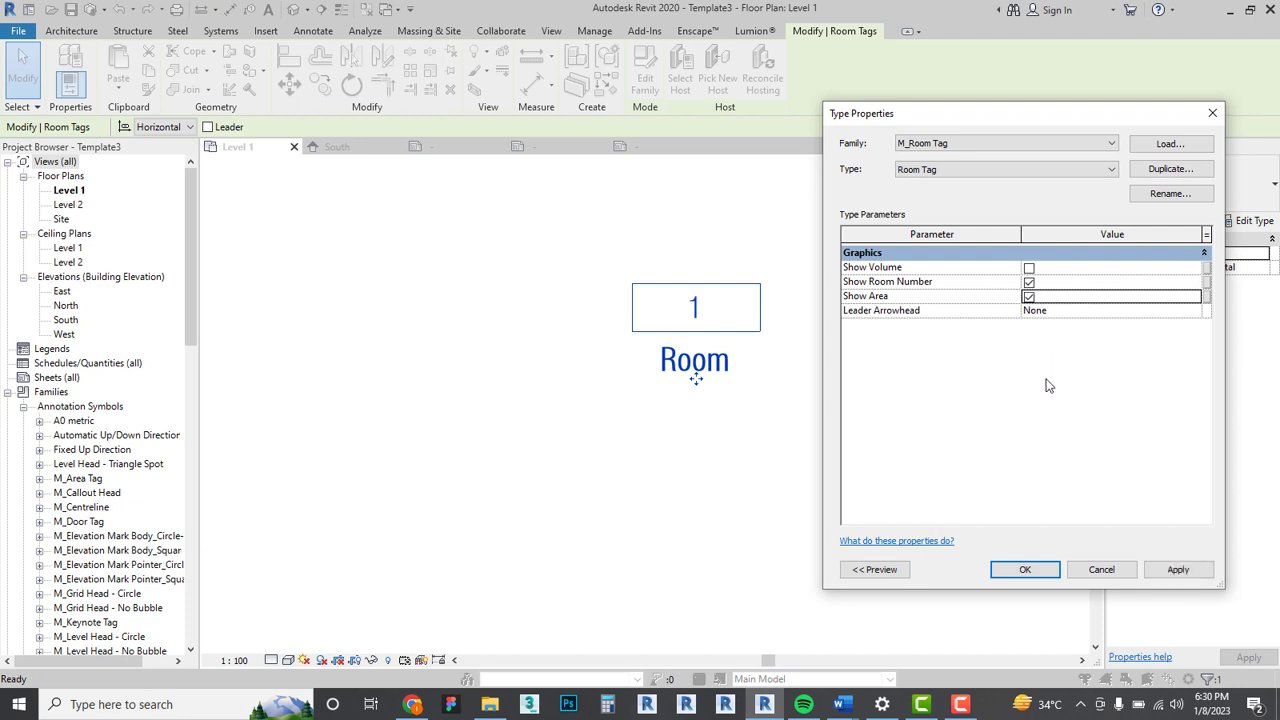
click(1026, 569)
click(787, 519)
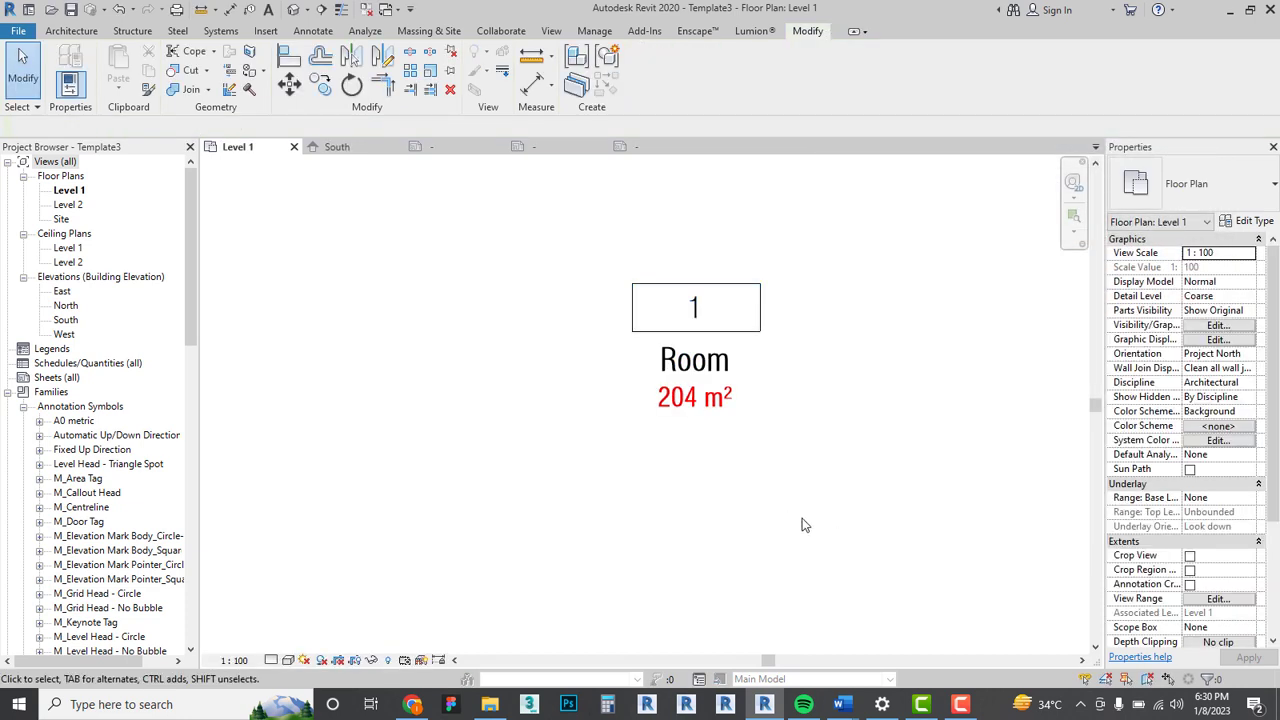
Locate M_Callout Head under Annotation Symbols in the Project Browser and bring up its menu.
scroll(800, 420, down, 3)
scroll(800, 400, down, 2)
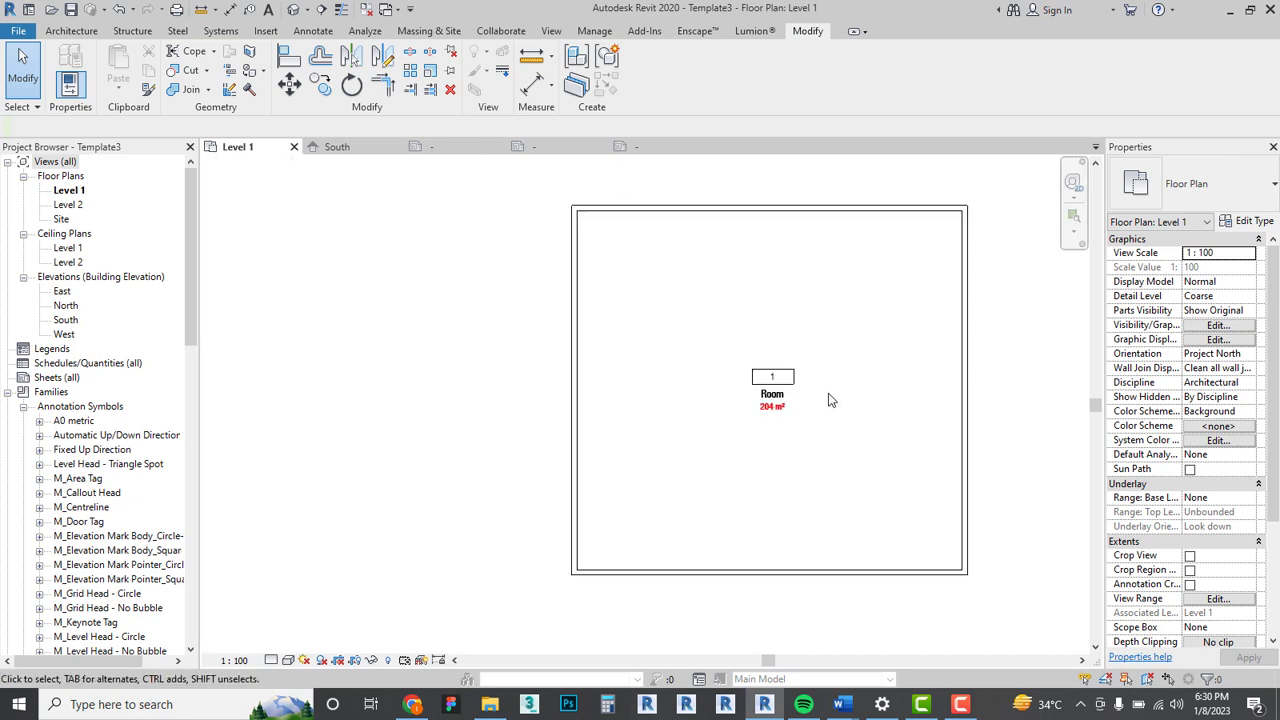
scroll(775, 395, up, 4)
scroll(783, 402, down, 3)
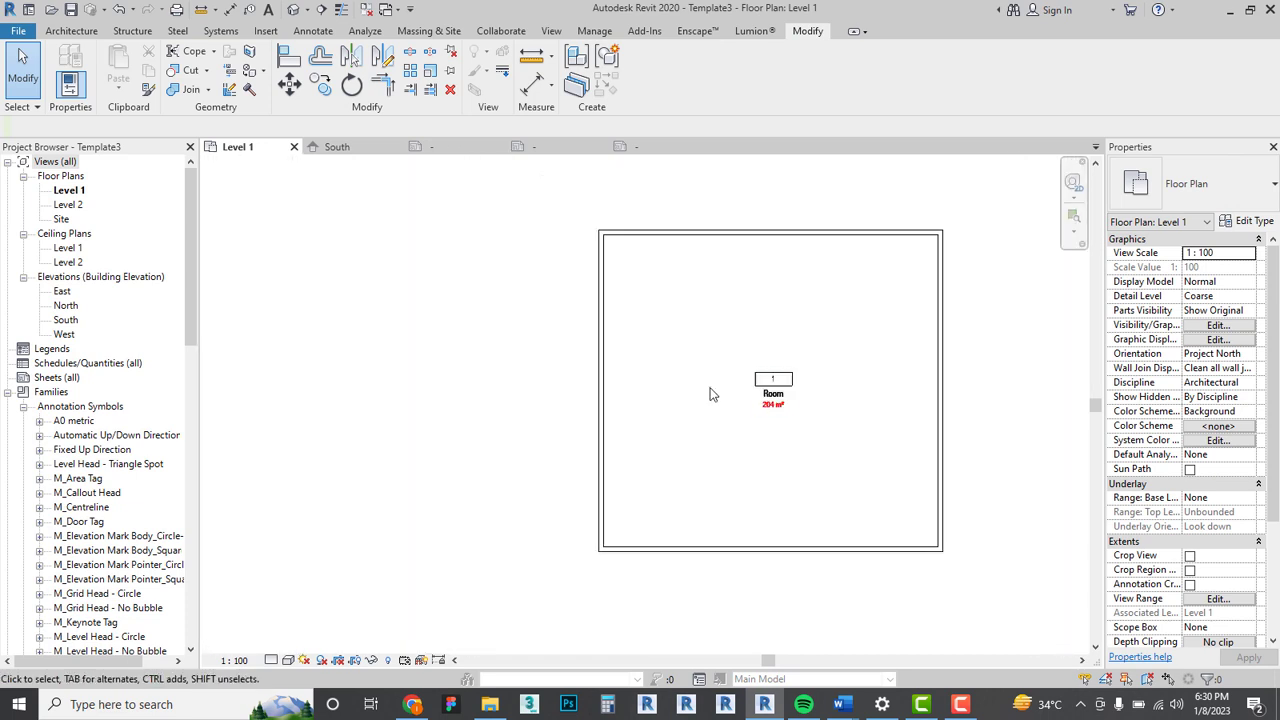
scroll(643, 291, up, 3)
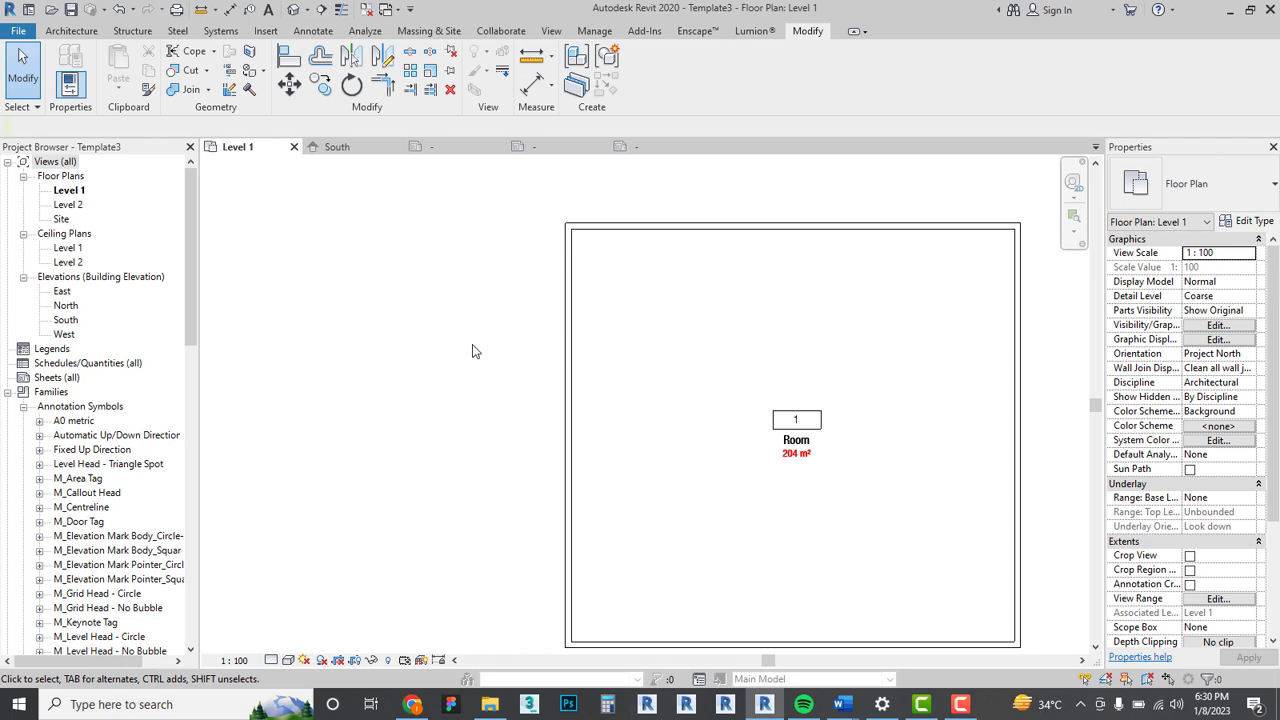
scroll(475, 350, down, 2)
scroll(260, 416, up, 1)
scroll(68, 458, down, 1)
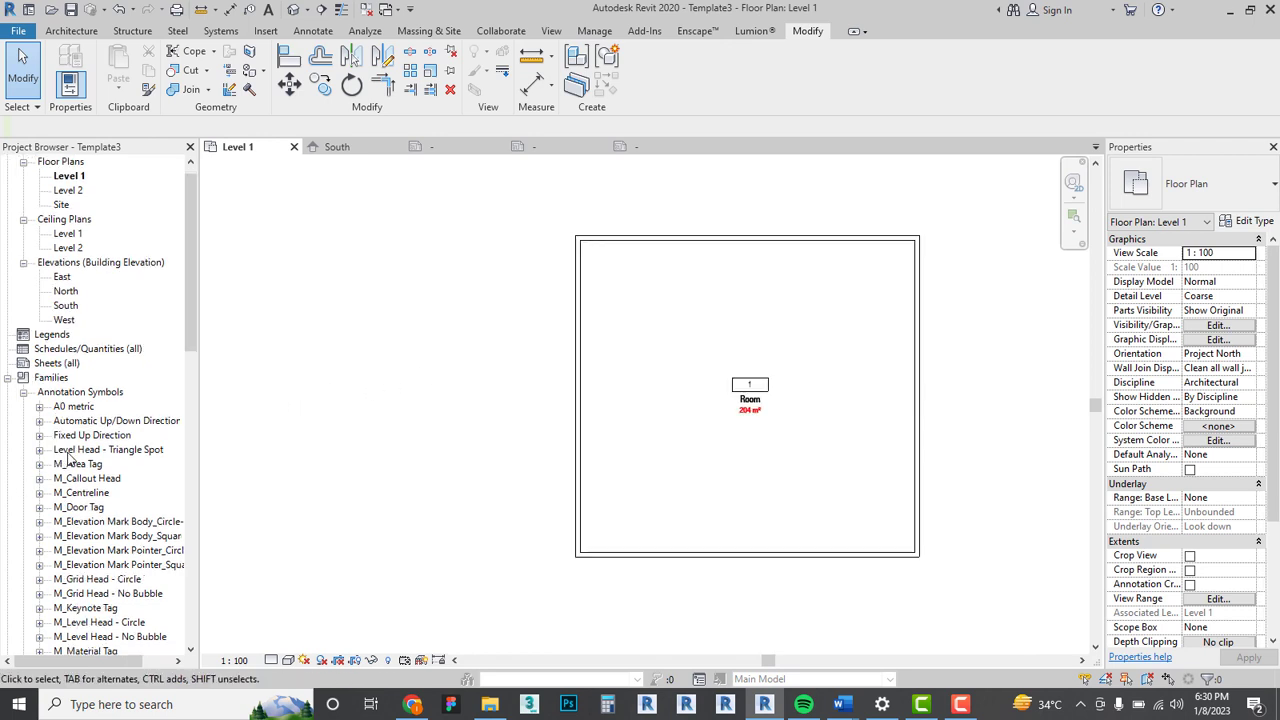
scroll(68, 458, down, 3)
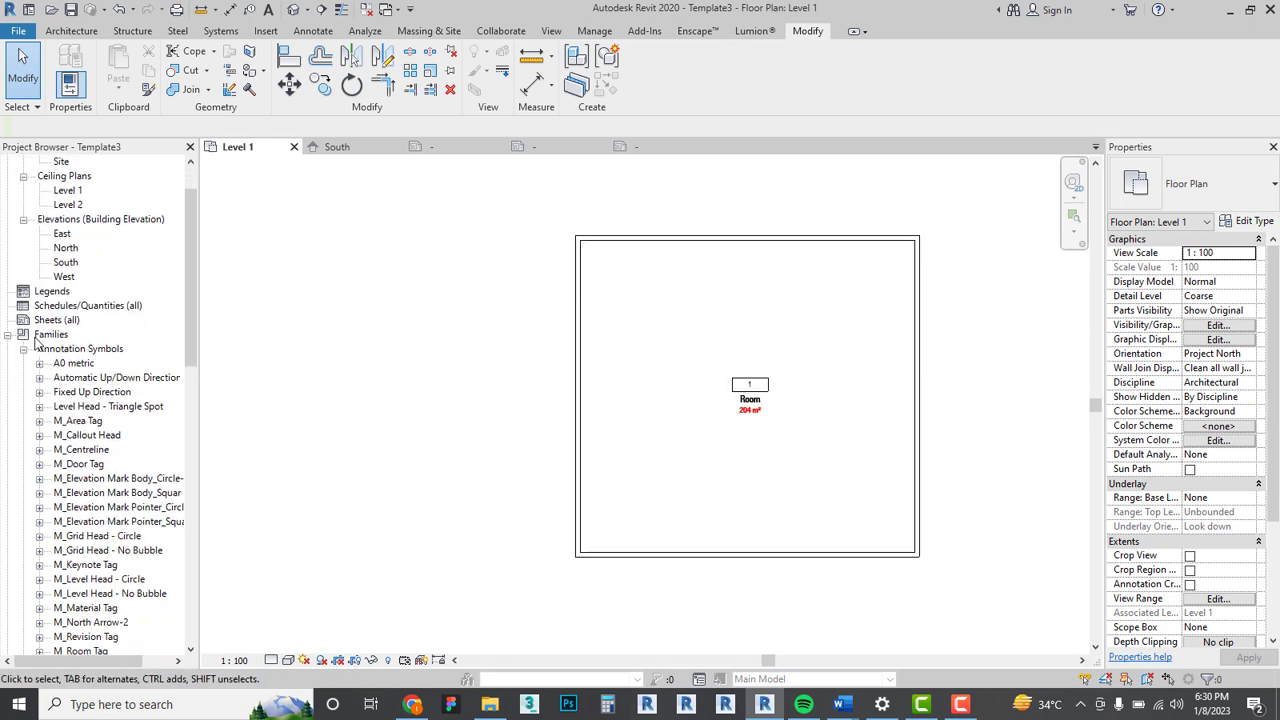
click(24, 349)
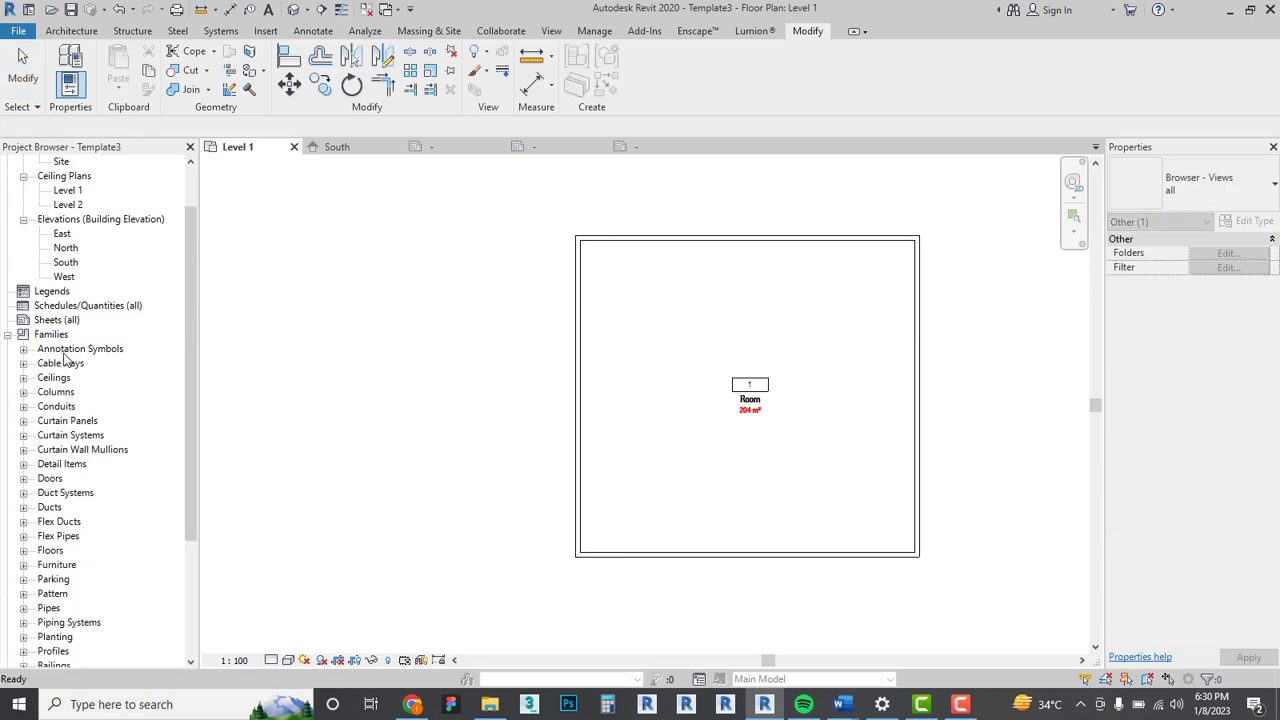
click(24, 349)
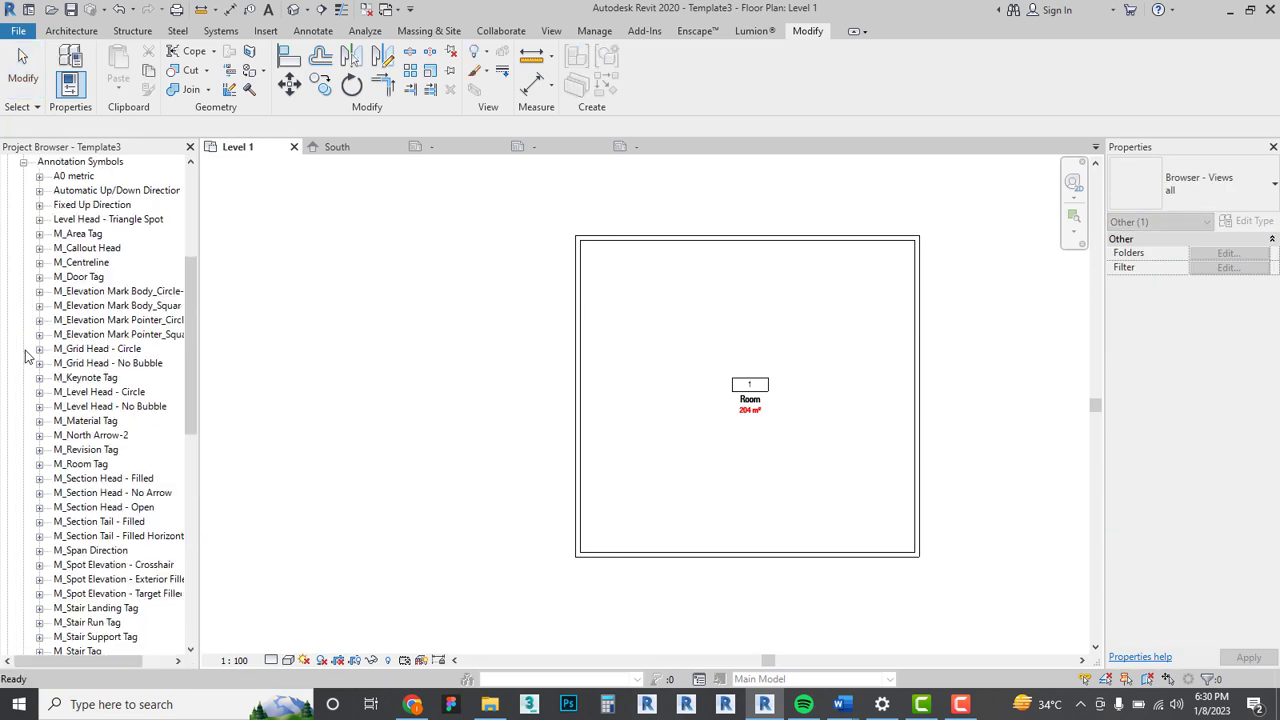
scroll(66, 262, up, 1)
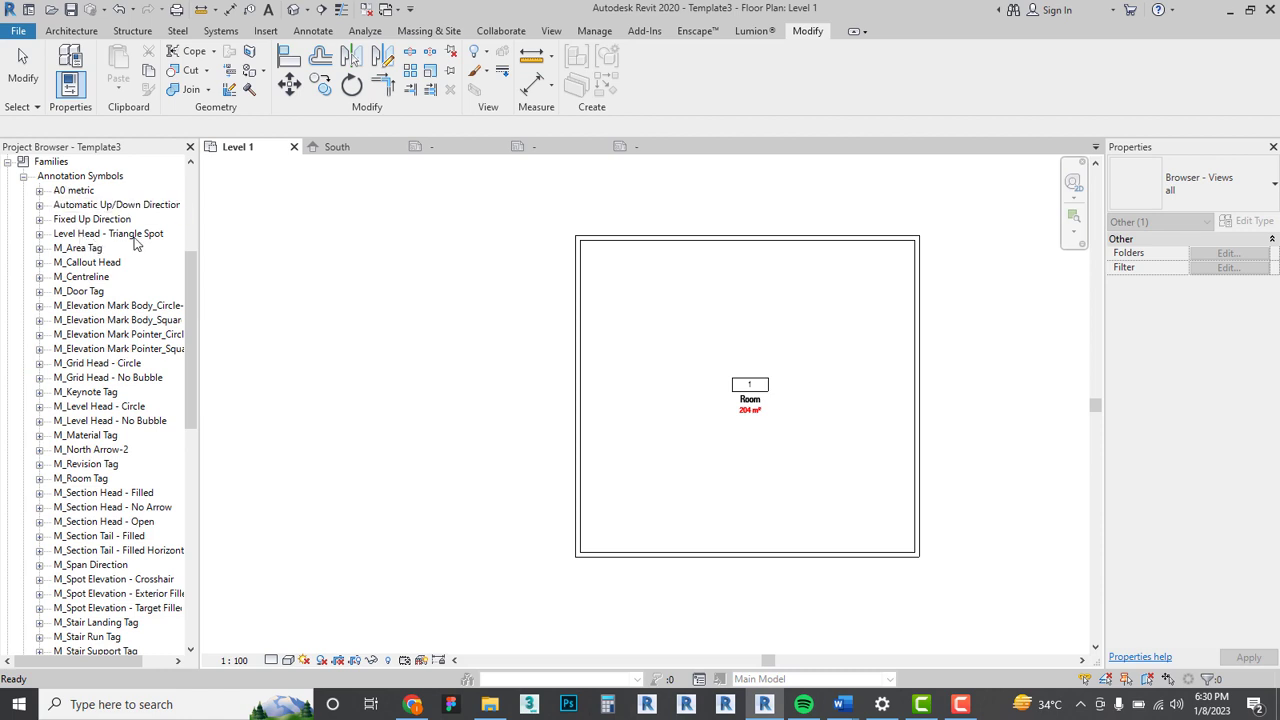
click(88, 263)
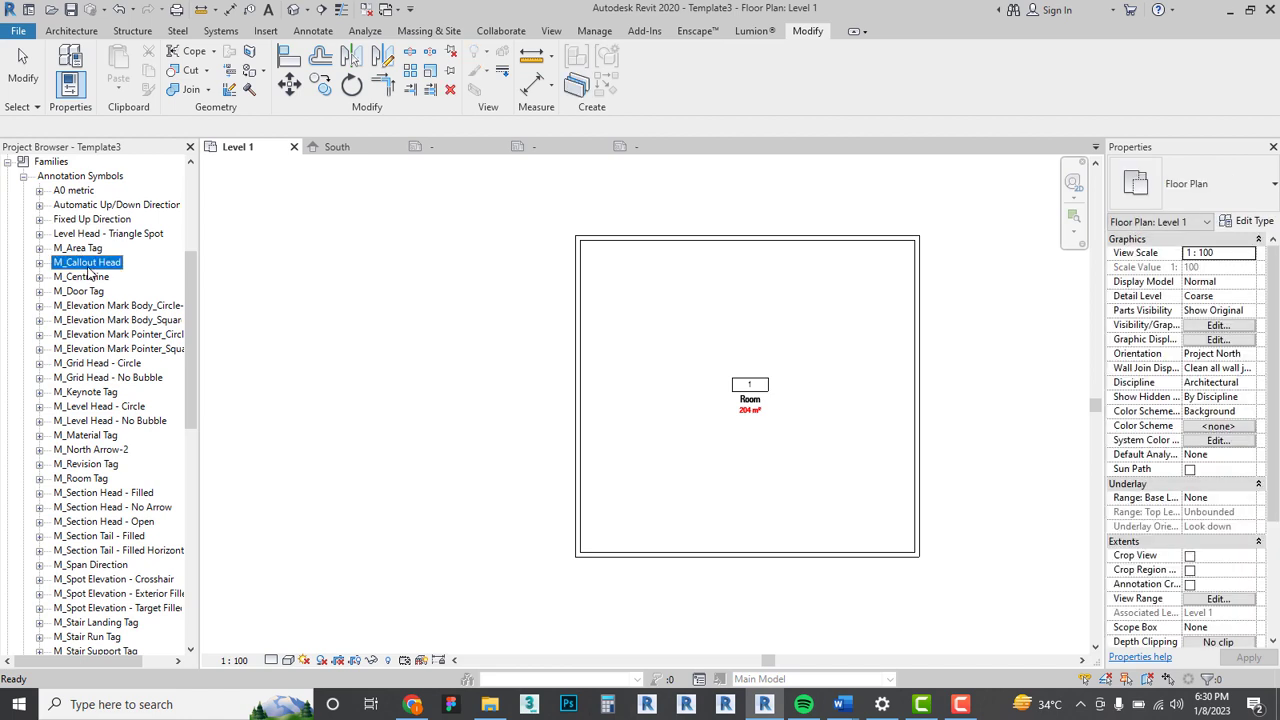
right_click(100, 268)
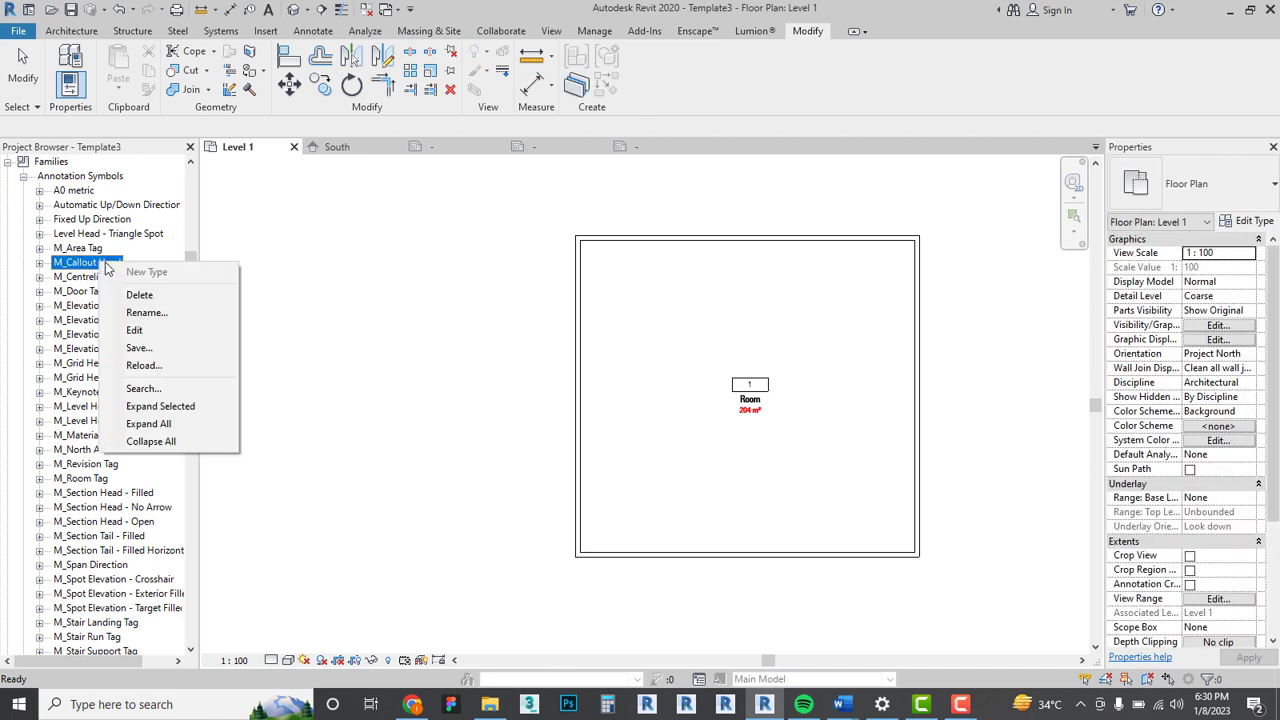
Edit M_Callout Head and set its label font to Swis721 LtCn BT.
click(135, 331)
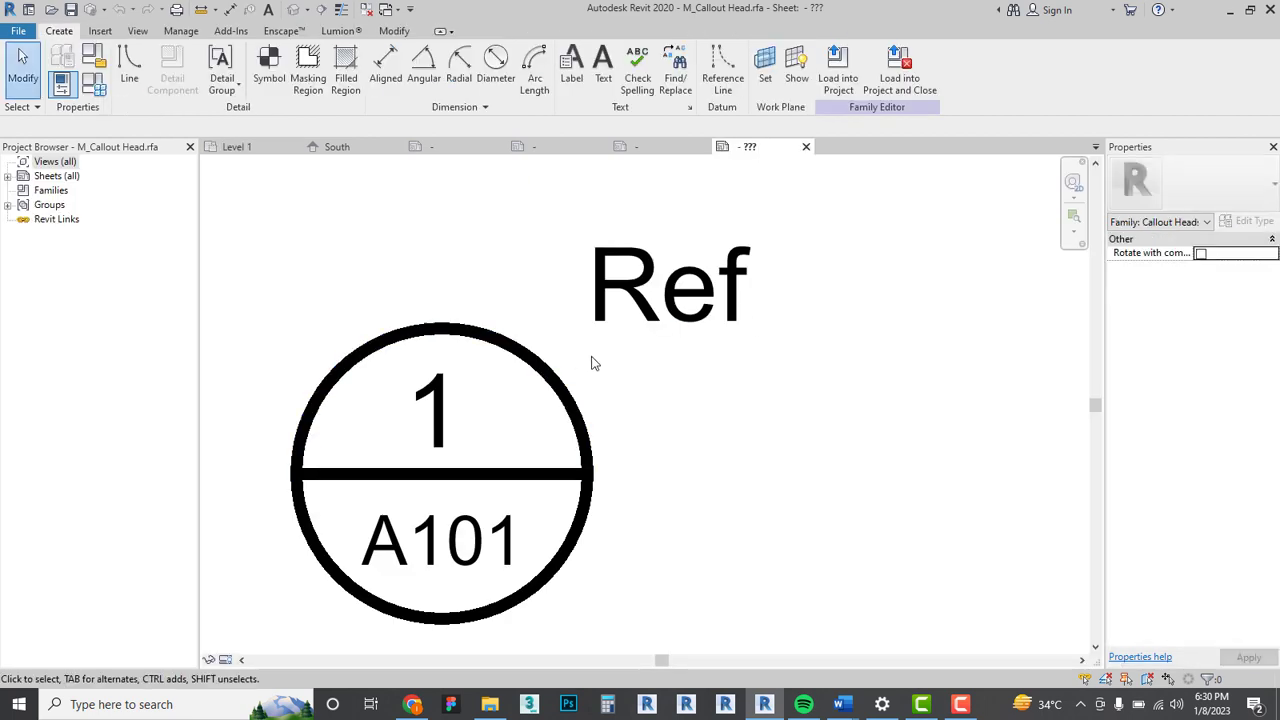
click(489, 418)
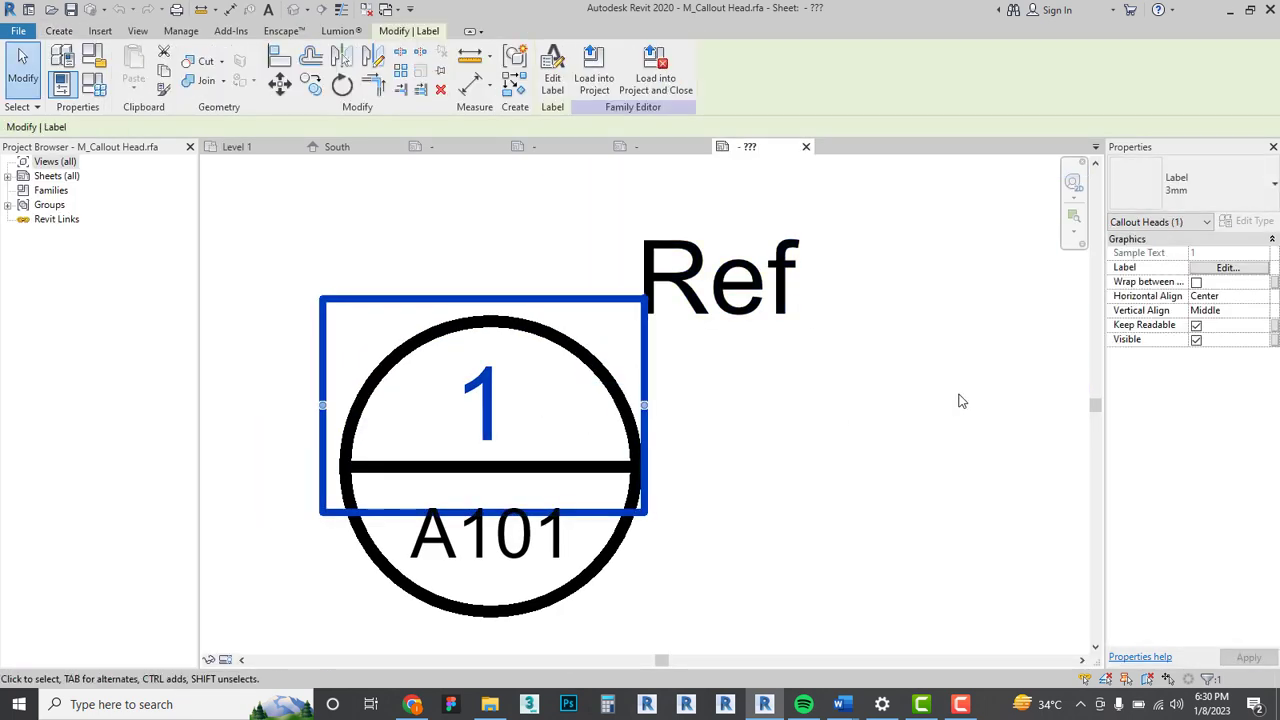
click(1250, 221)
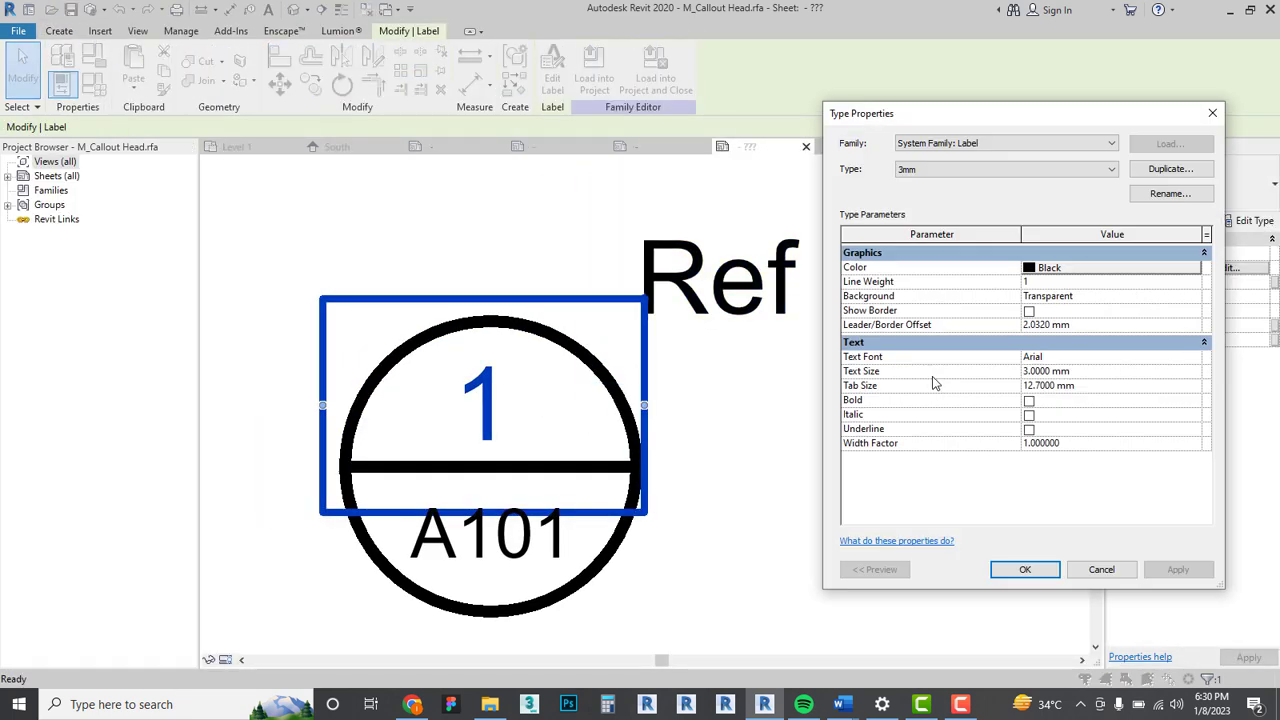
click(1195, 359)
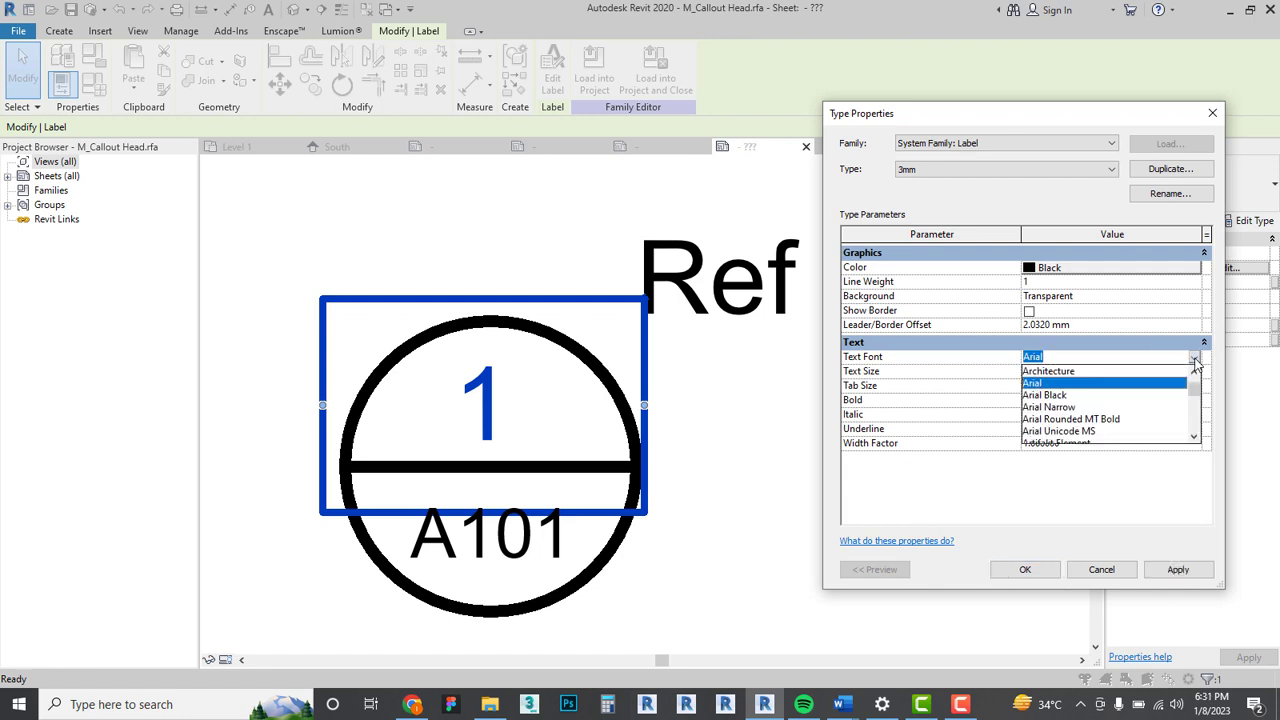
text(Swis721 BdCnOul BT)
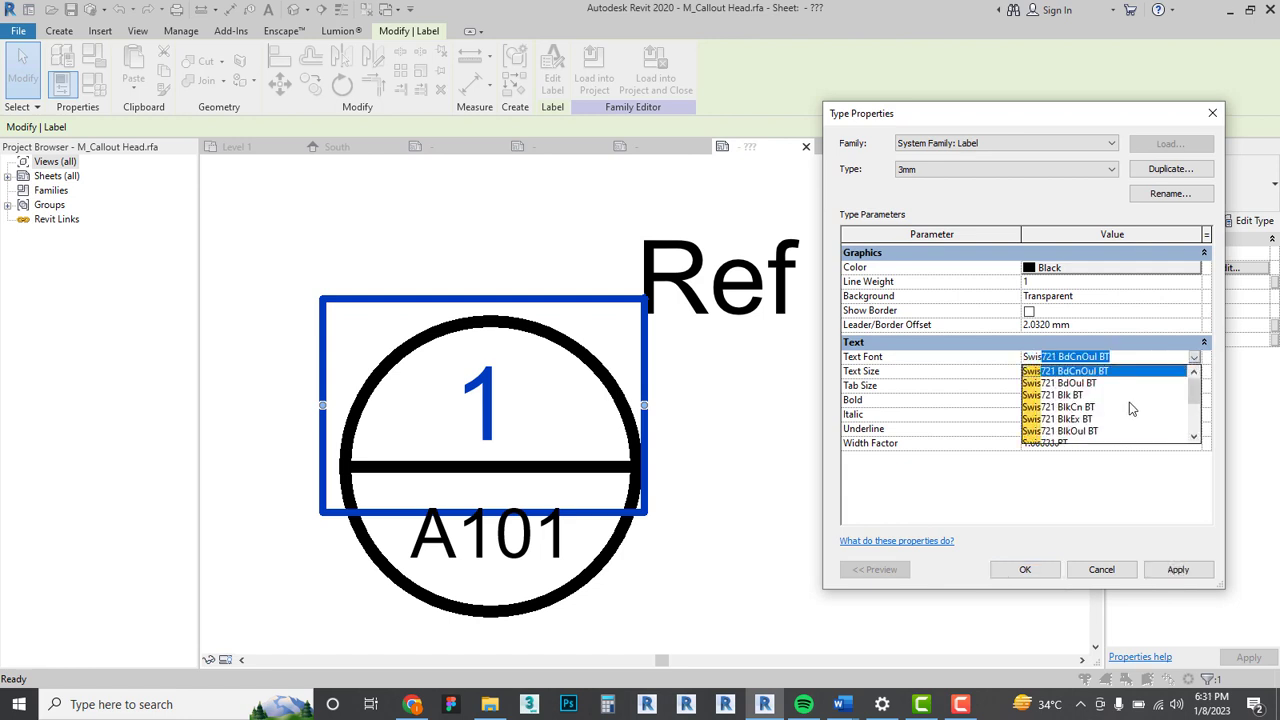
scroll(1100, 432, down, 1)
scroll(1088, 433, down, 1)
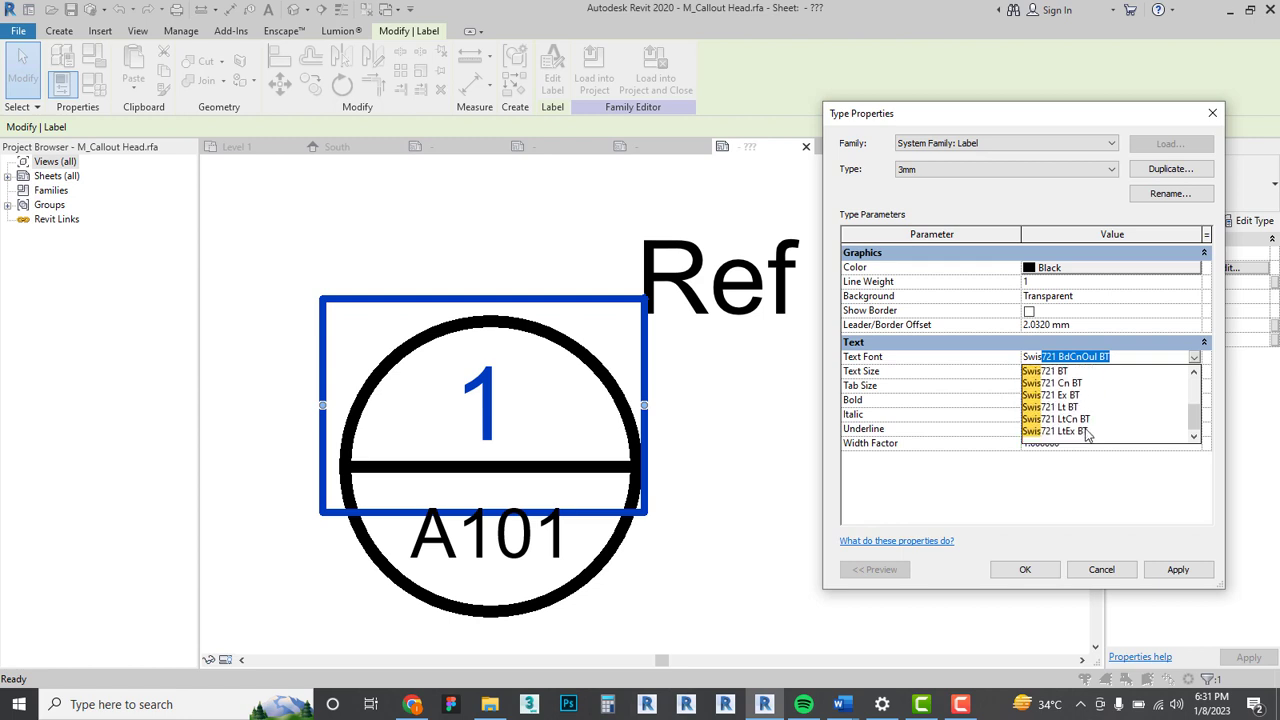
click(1077, 421)
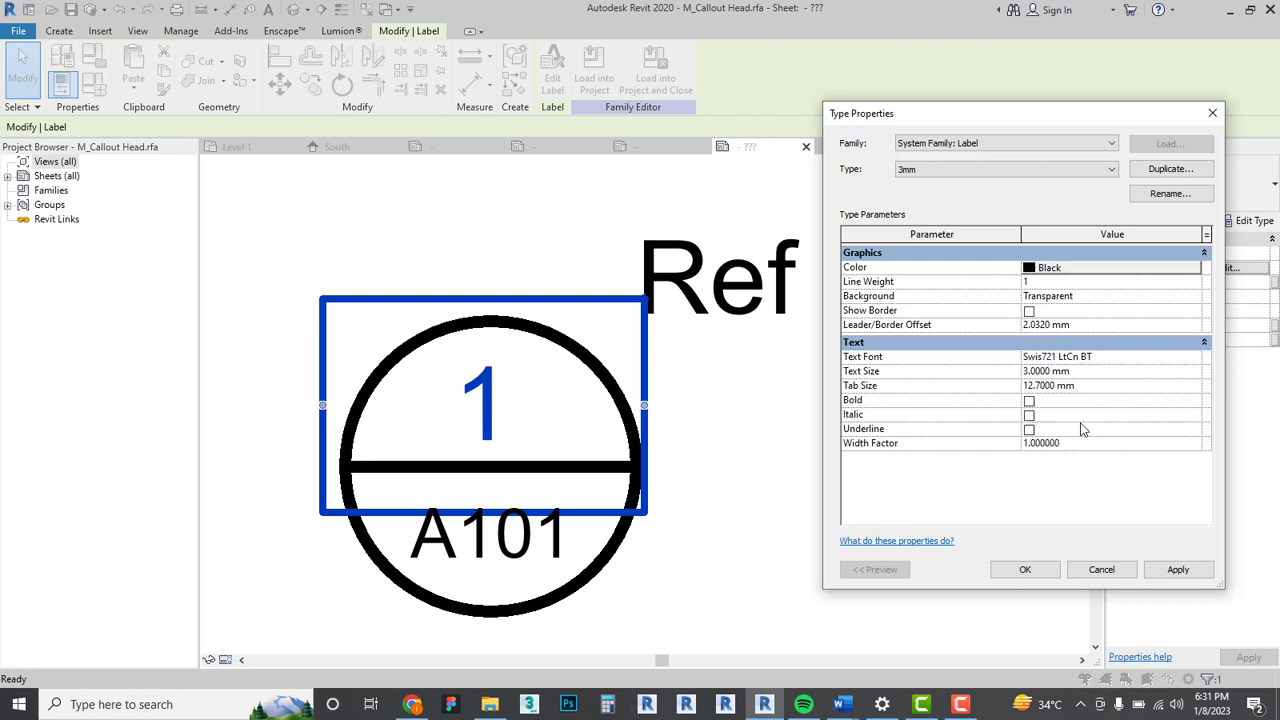
click(1025, 570)
click(780, 580)
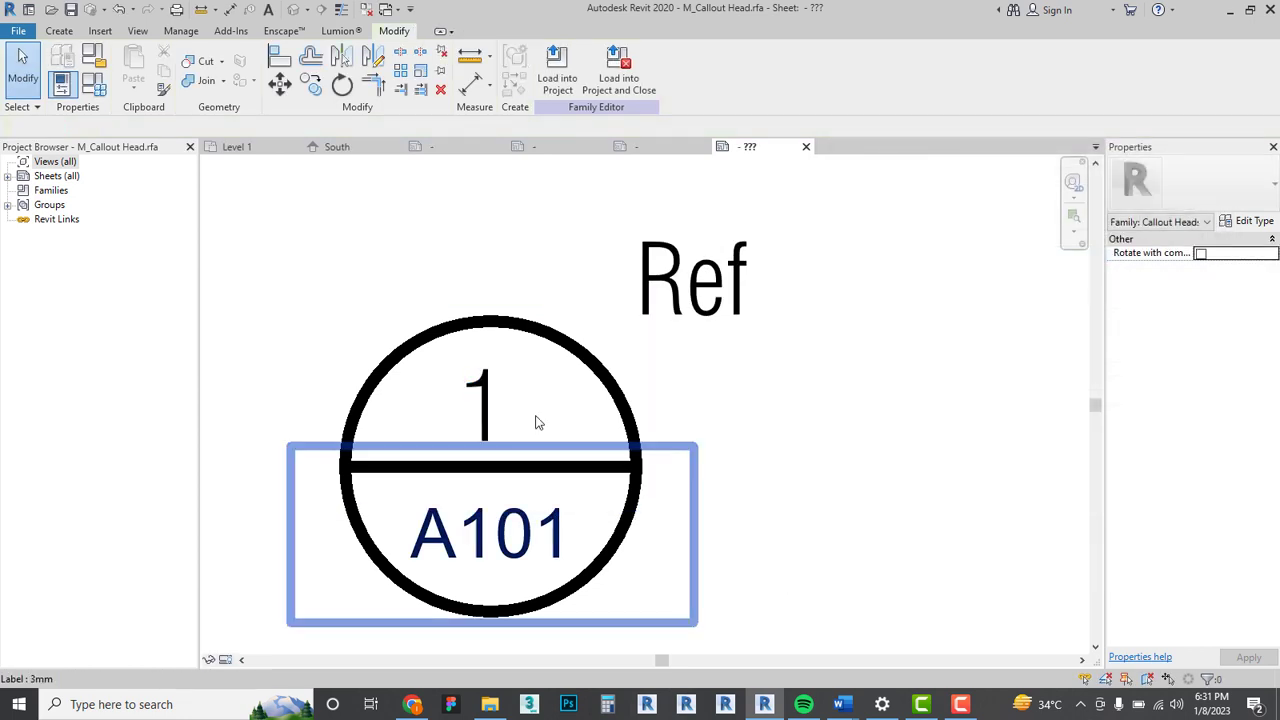
Reload the callout head into Template3, overwriting the existing version and parameter values.
click(557, 98)
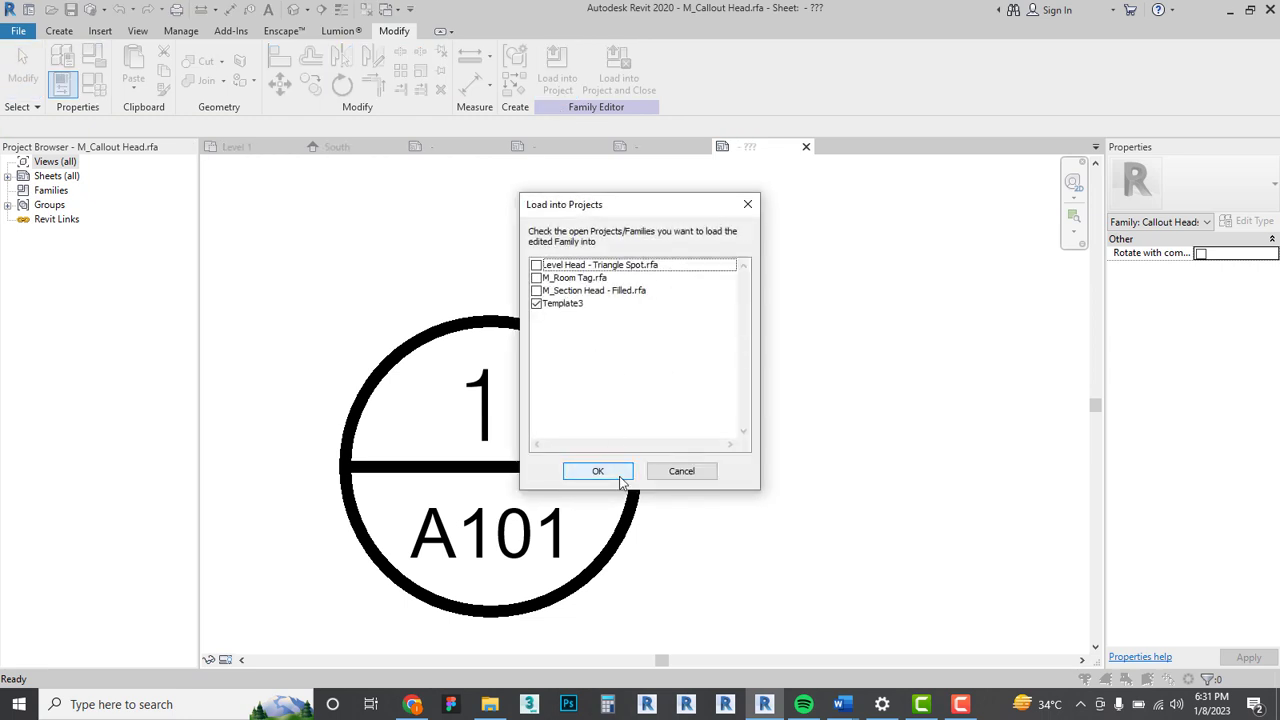
click(612, 470)
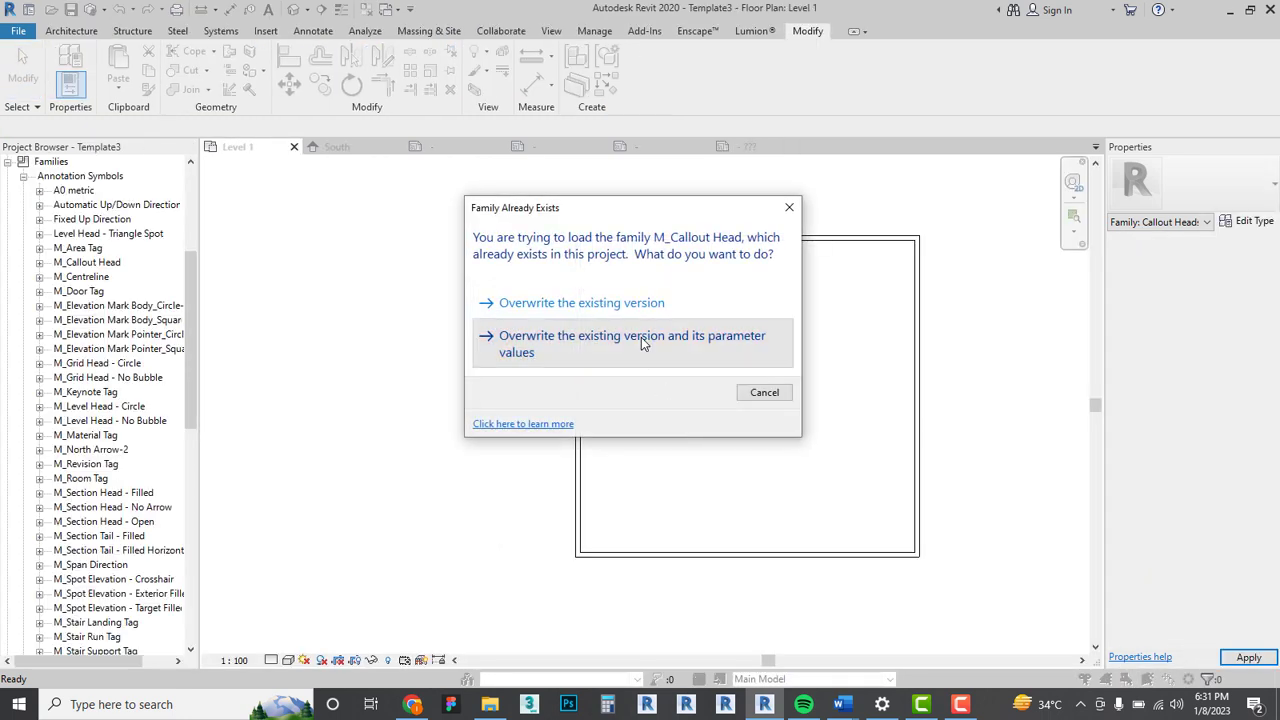
click(645, 341)
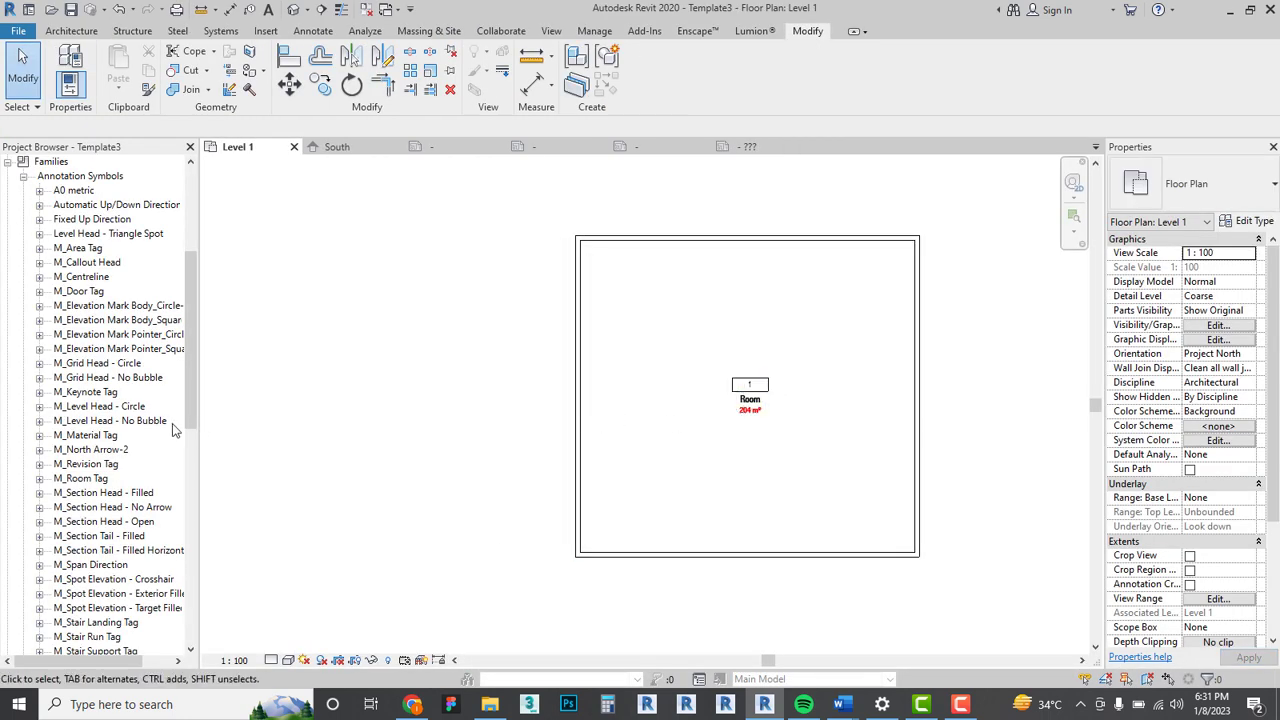
Open M_Door Tag from the Annotation Symbols list in the family editor.
click(83, 277)
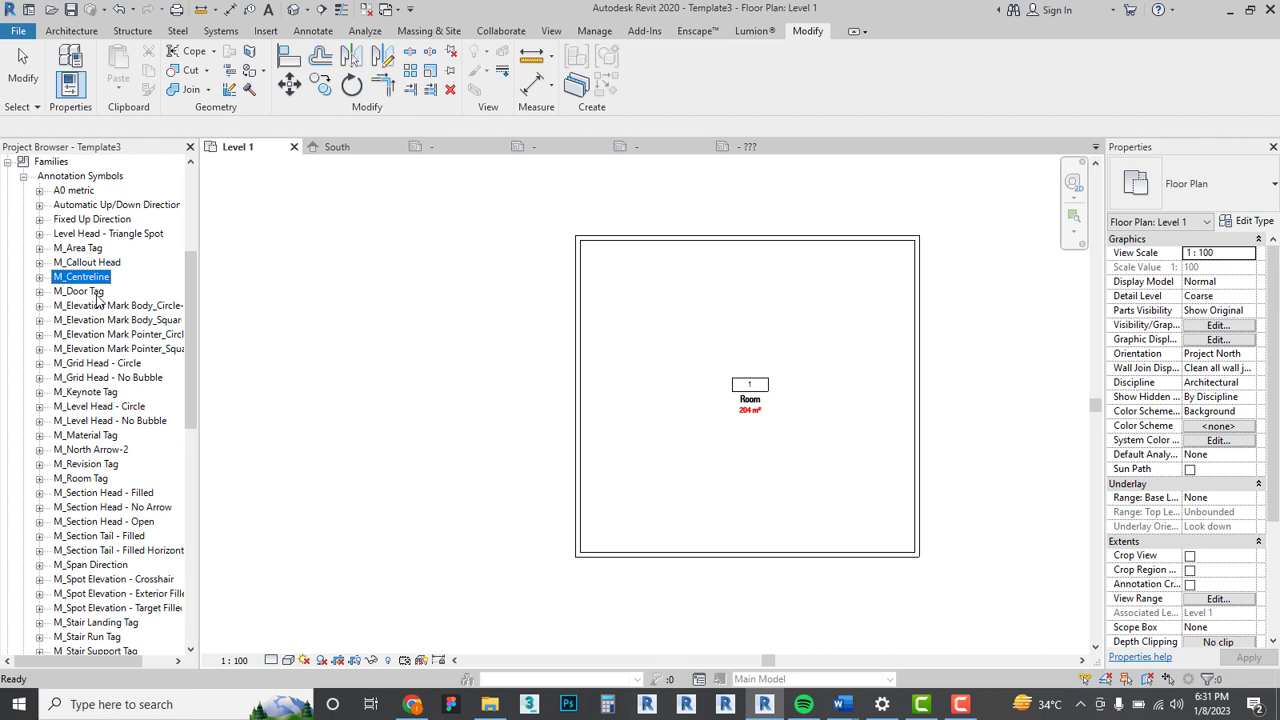
click(97, 296)
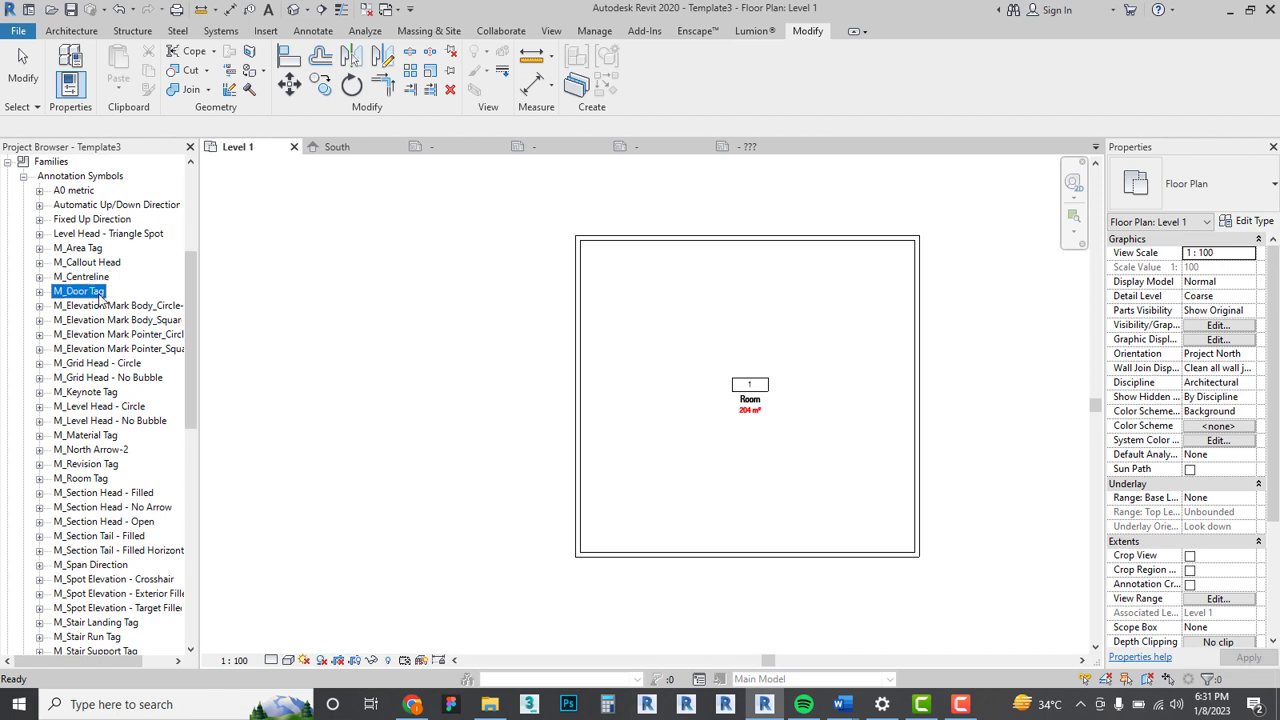
right_click(95, 298)
click(131, 361)
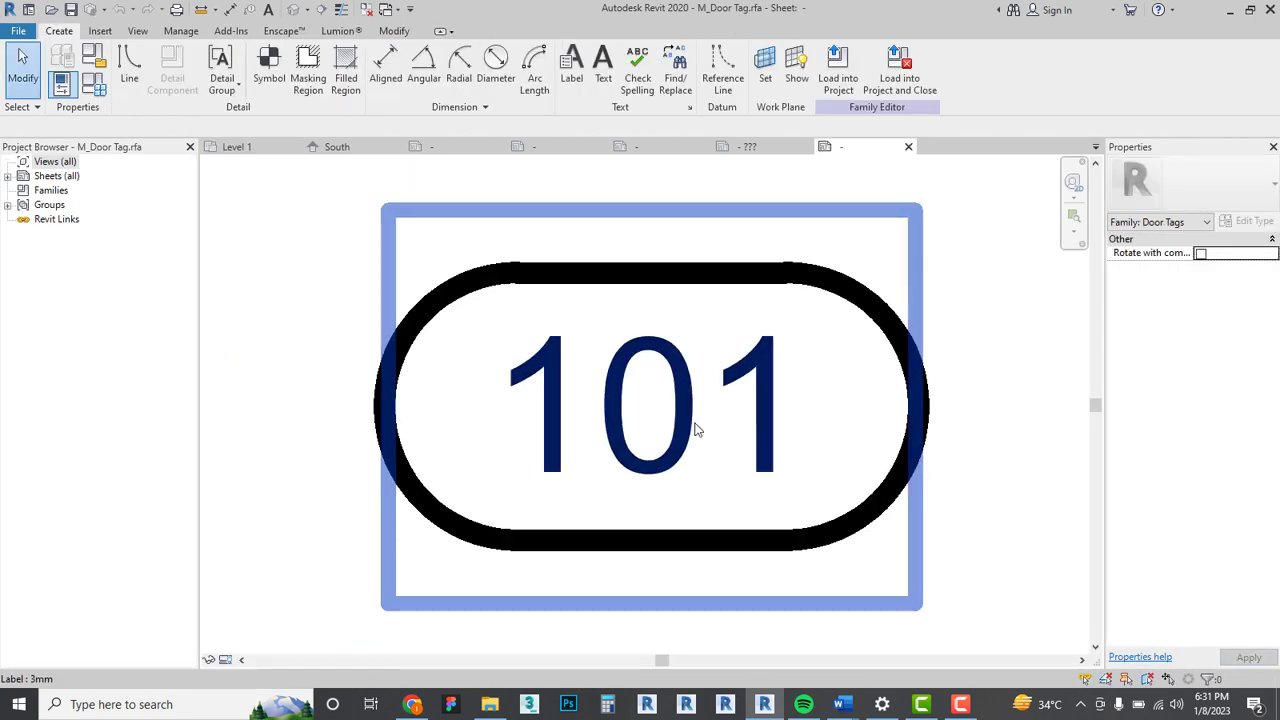
Change the door tag's 101 label type font from Arial to Swis721 LtCn BT.
click(694, 429)
click(1238, 221)
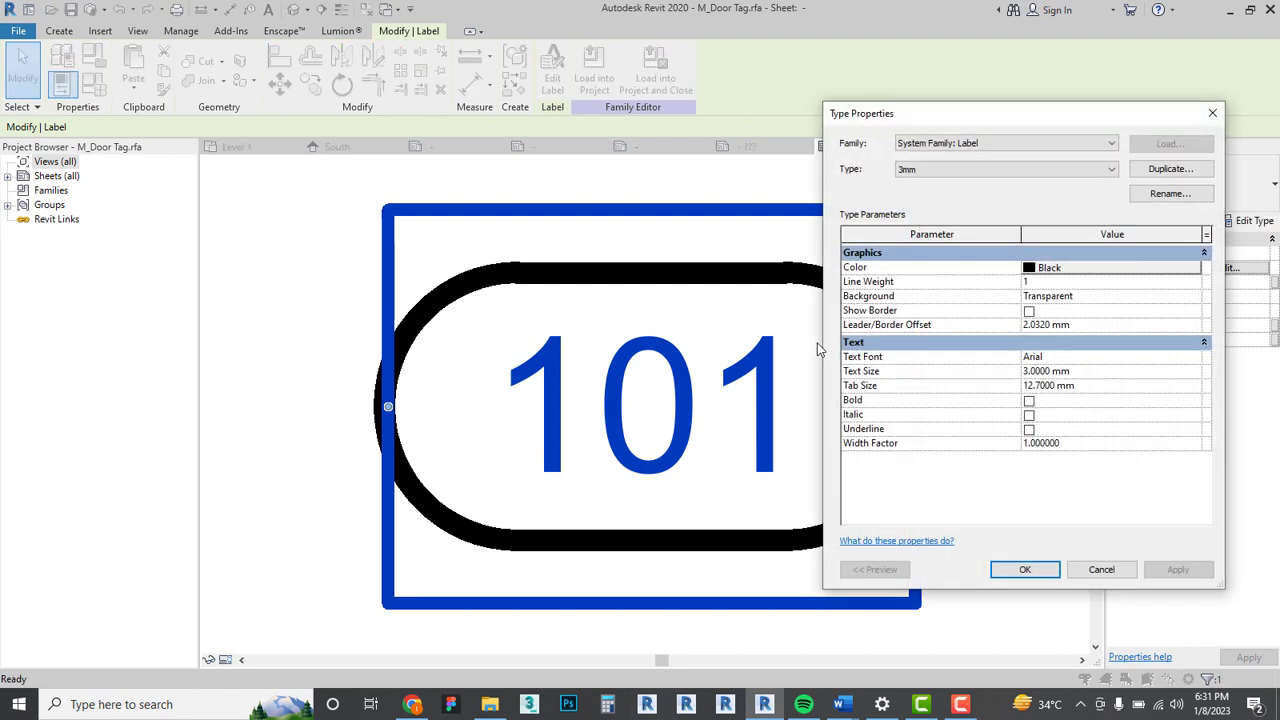
click(1196, 358)
click(1196, 358)
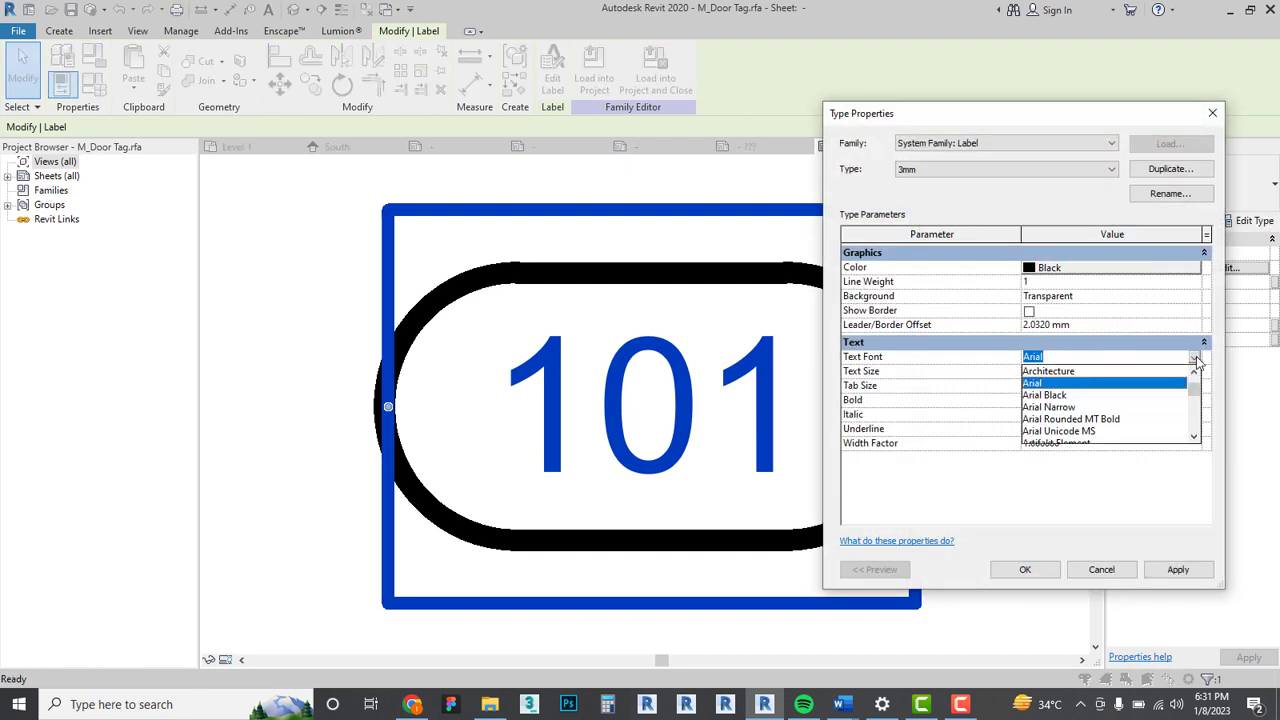
text(sanssw)
scroll(1128, 391, down, 2)
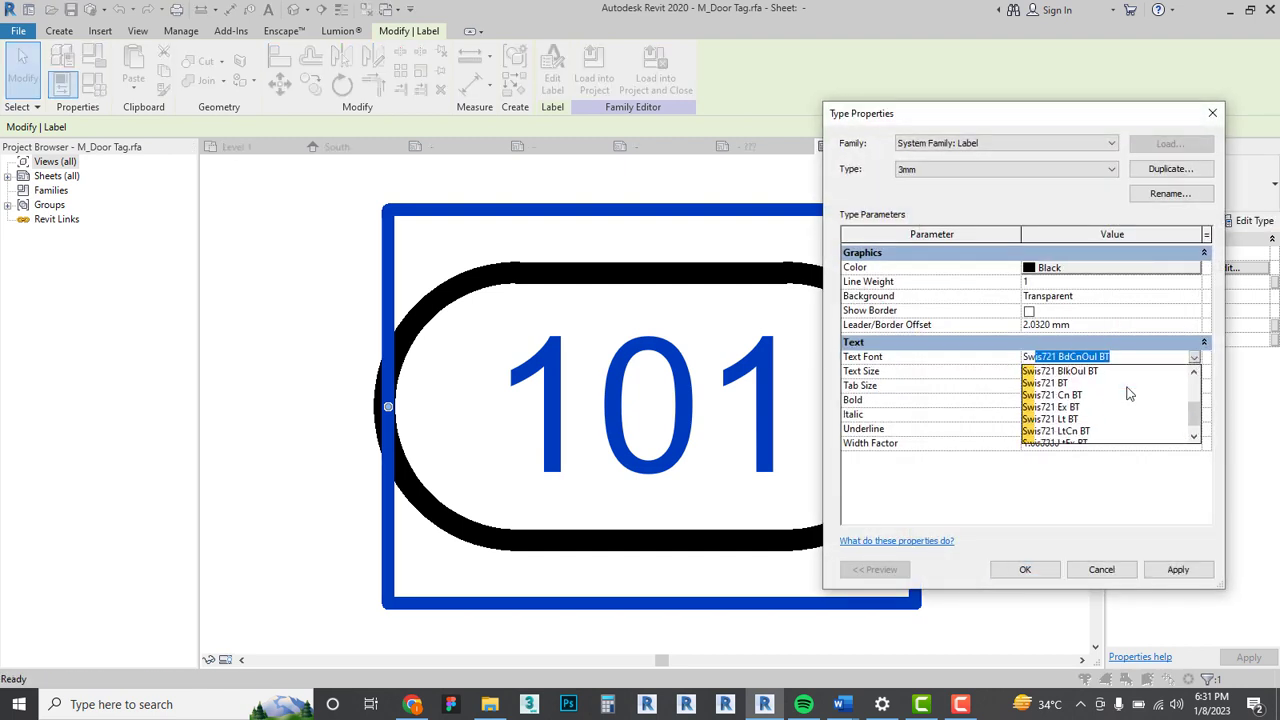
scroll(1089, 432, down, 1)
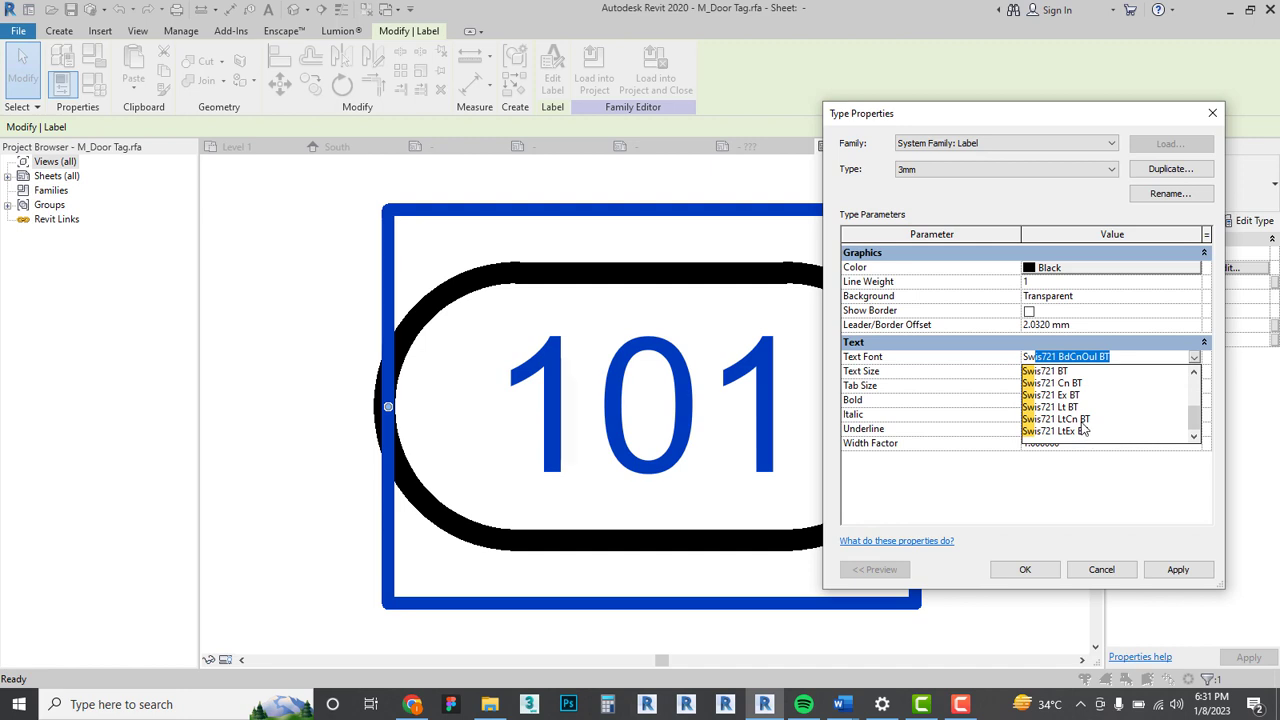
click(1082, 420)
click(1025, 569)
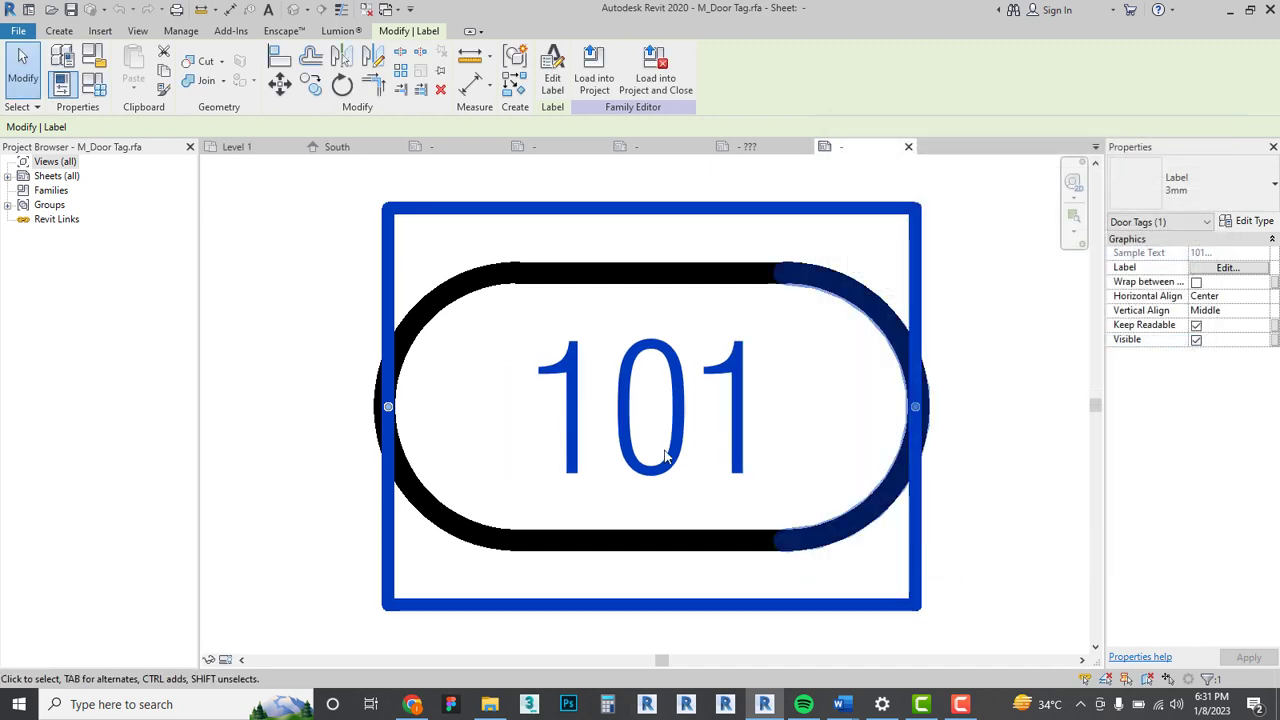
Load the edited door tag into Template3, overwriting the existing version and parameter values.
key(Escape)
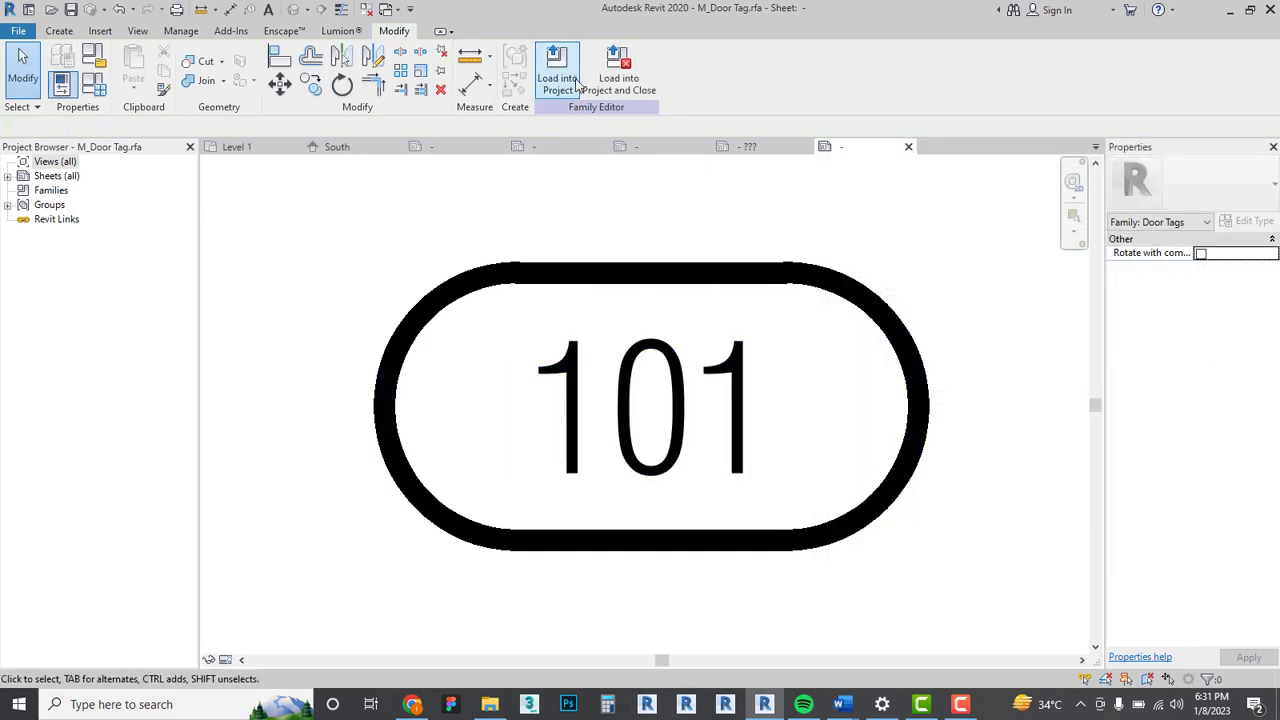
click(594, 70)
click(620, 475)
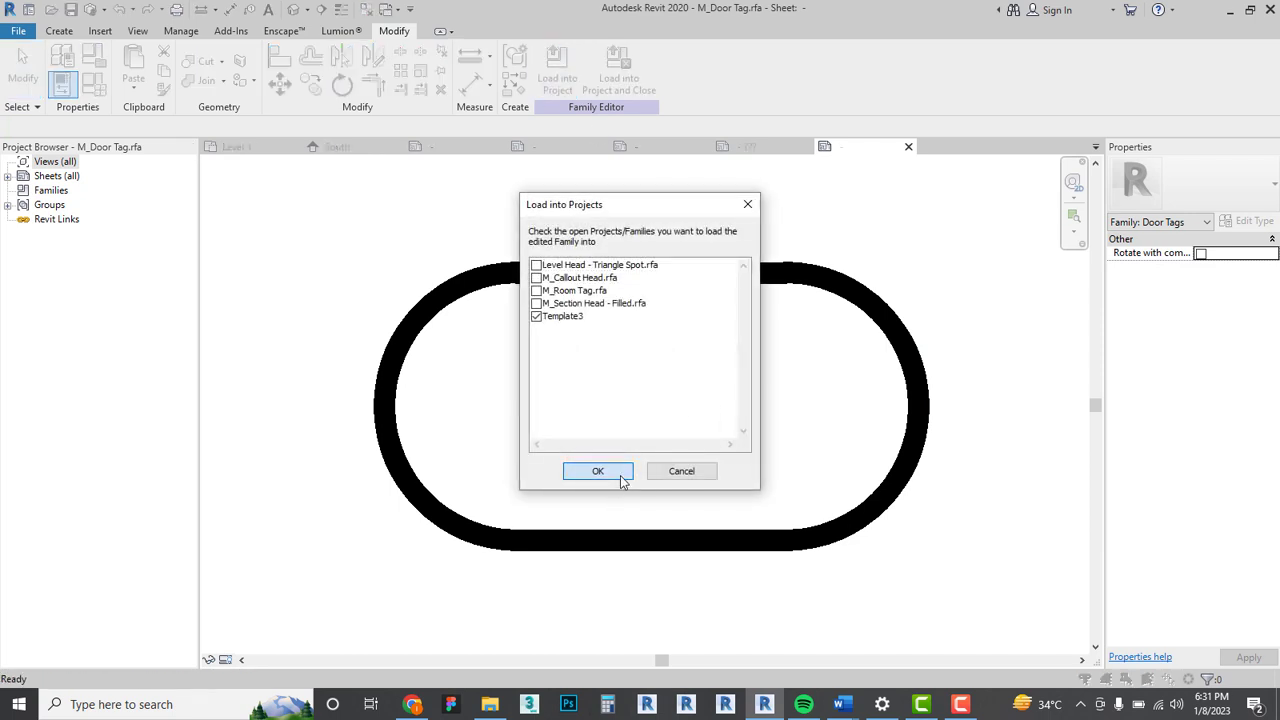
click(629, 353)
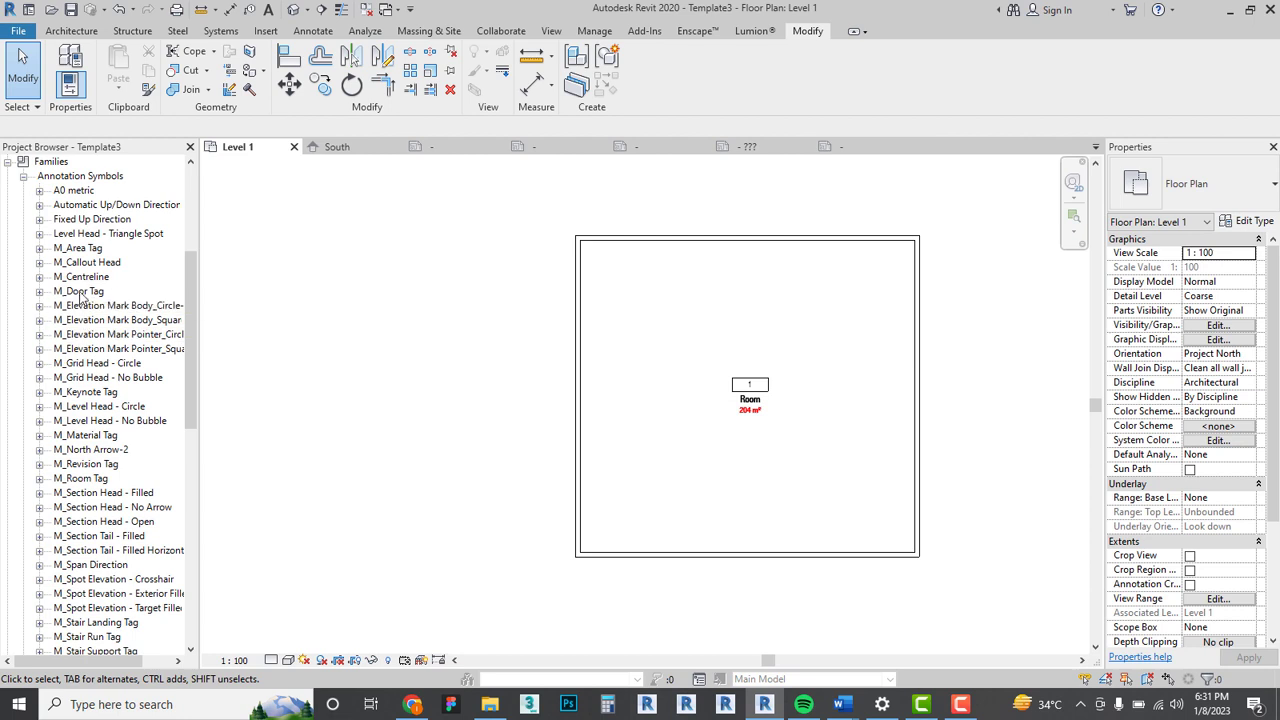
Select M_Grid Head - Circle in the Project Browser, return to the Level 1 plan, and show the Architecture tools.
click(104, 365)
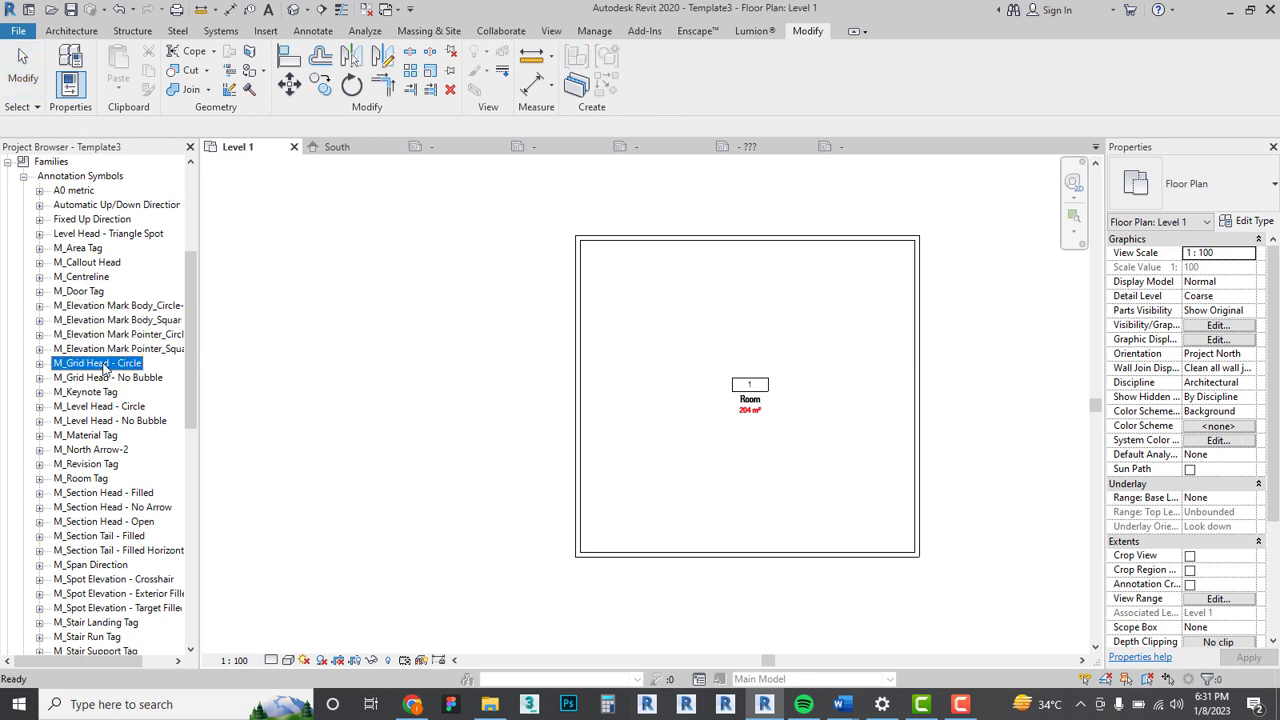
click(433, 364)
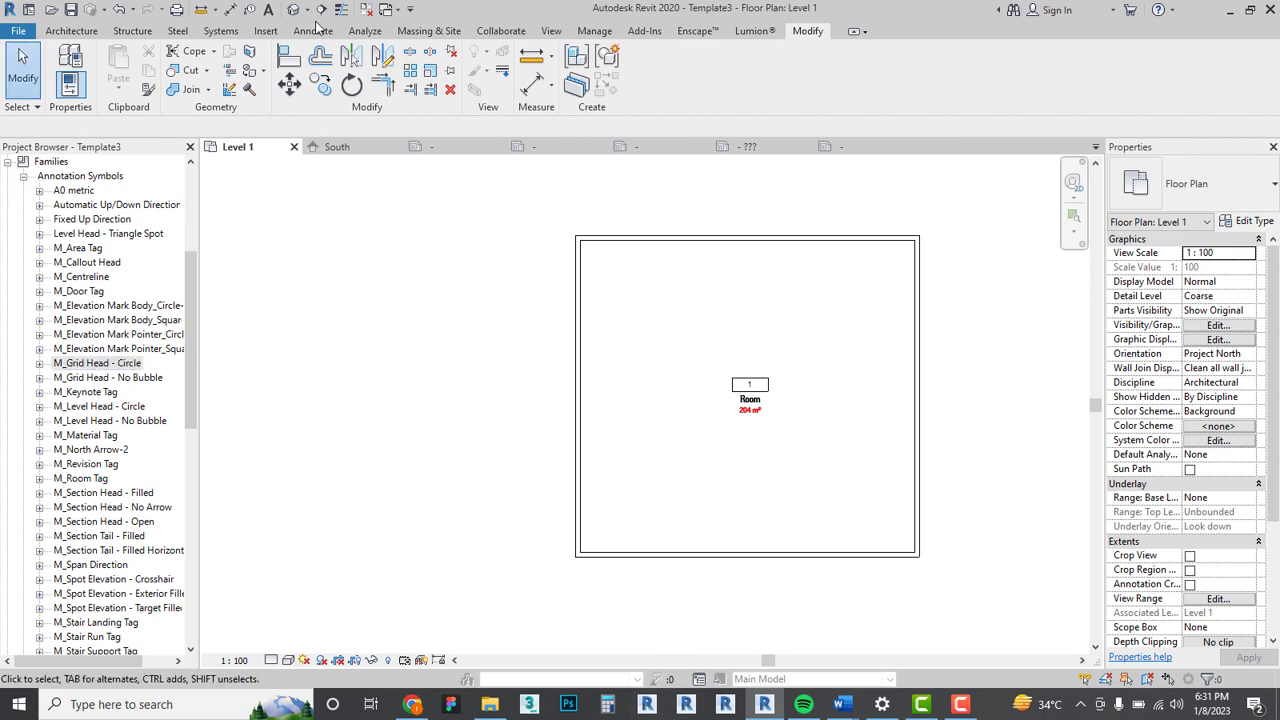
click(72, 31)
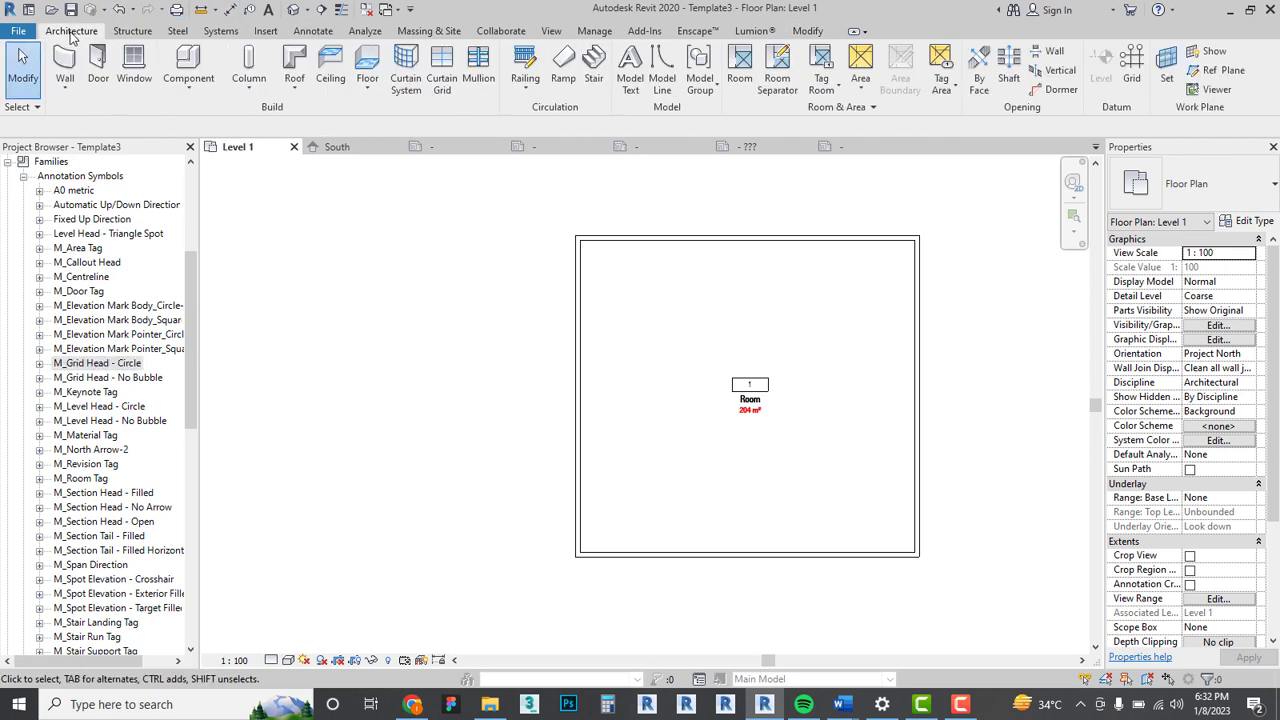
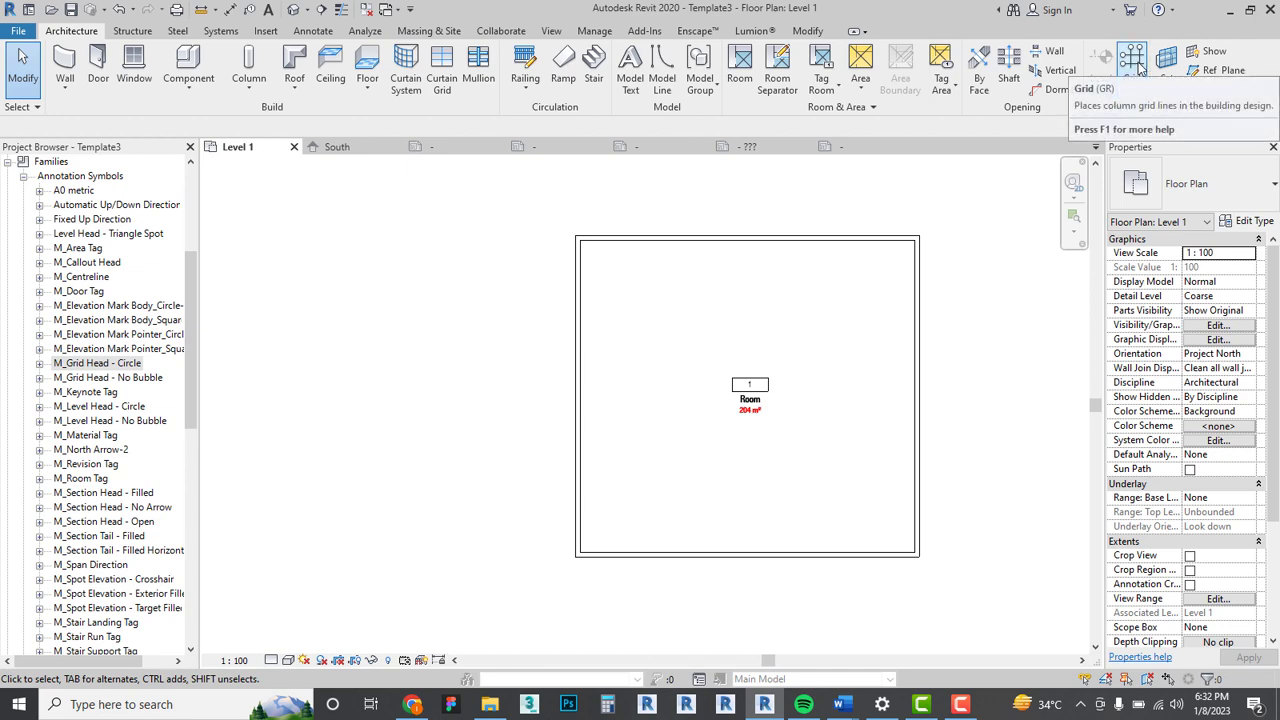
Draw vertical grid line 1 down the room's left wall, ending below the room.
click(1132, 60)
click(577, 192)
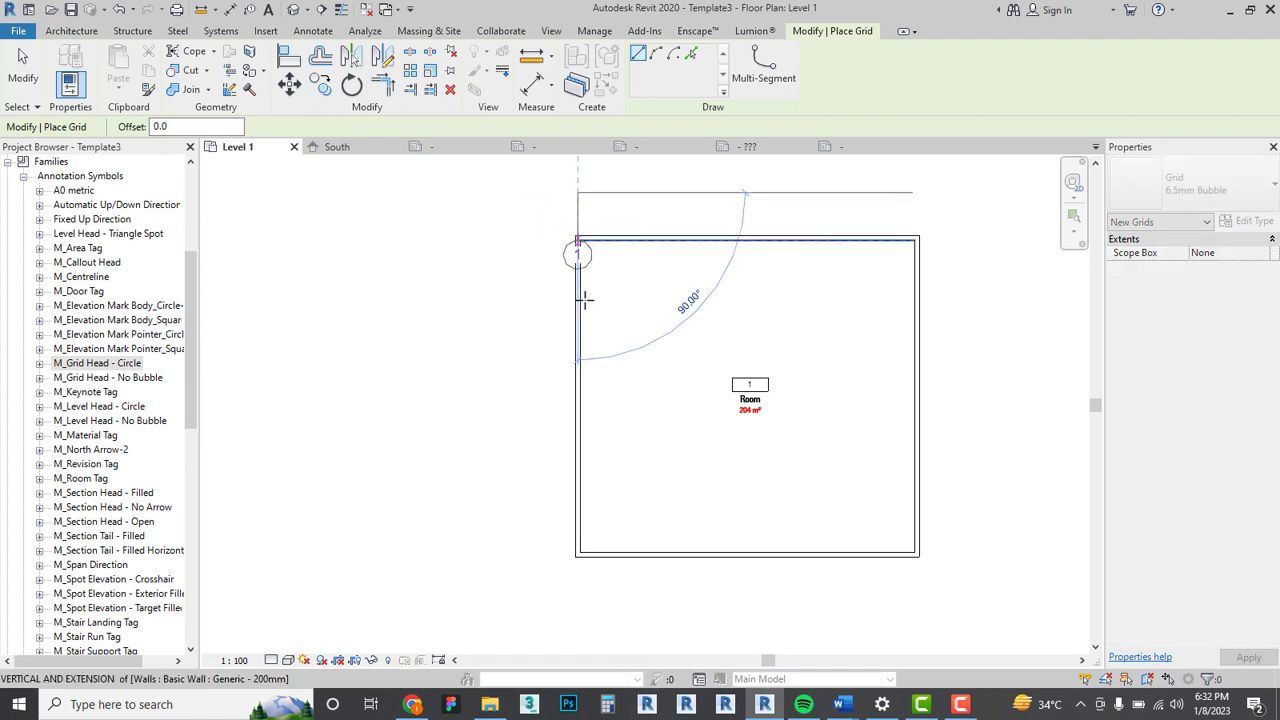
click(577, 589)
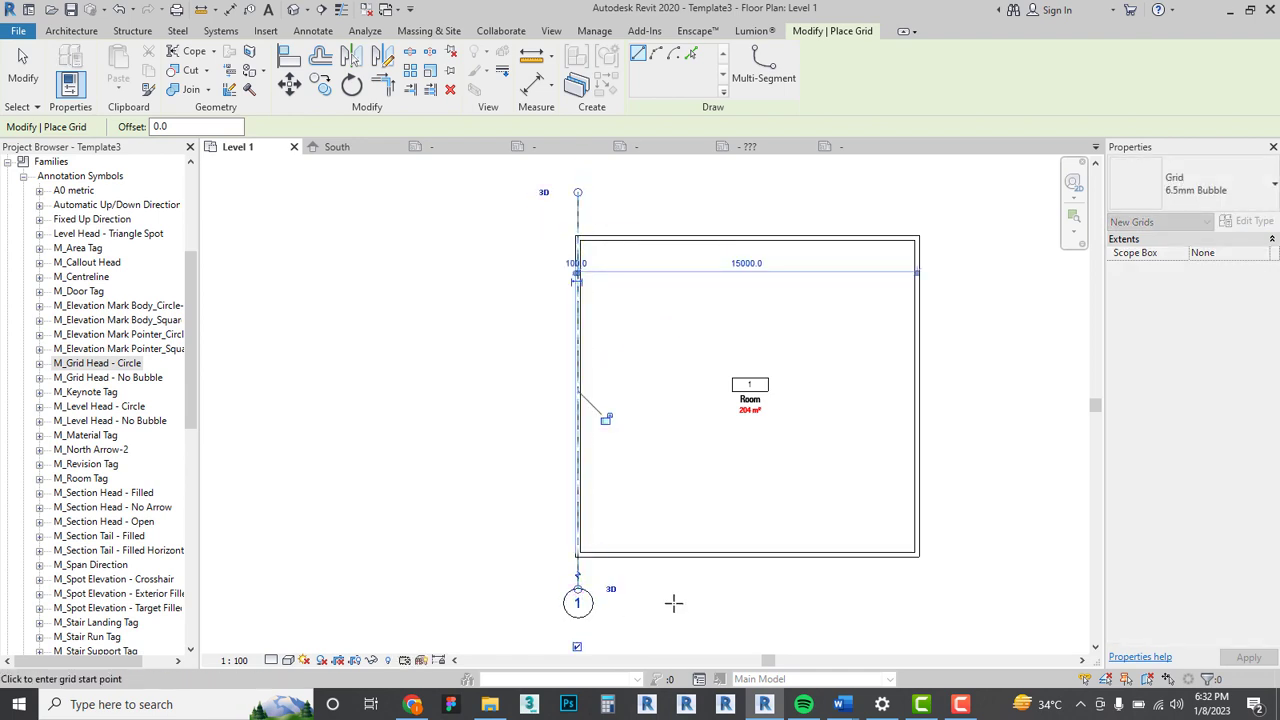
key(Escape)
key(Escape)
Check grid 1's type properties unchanged and select the M_Grid Head - Circle family.
click(578, 590)
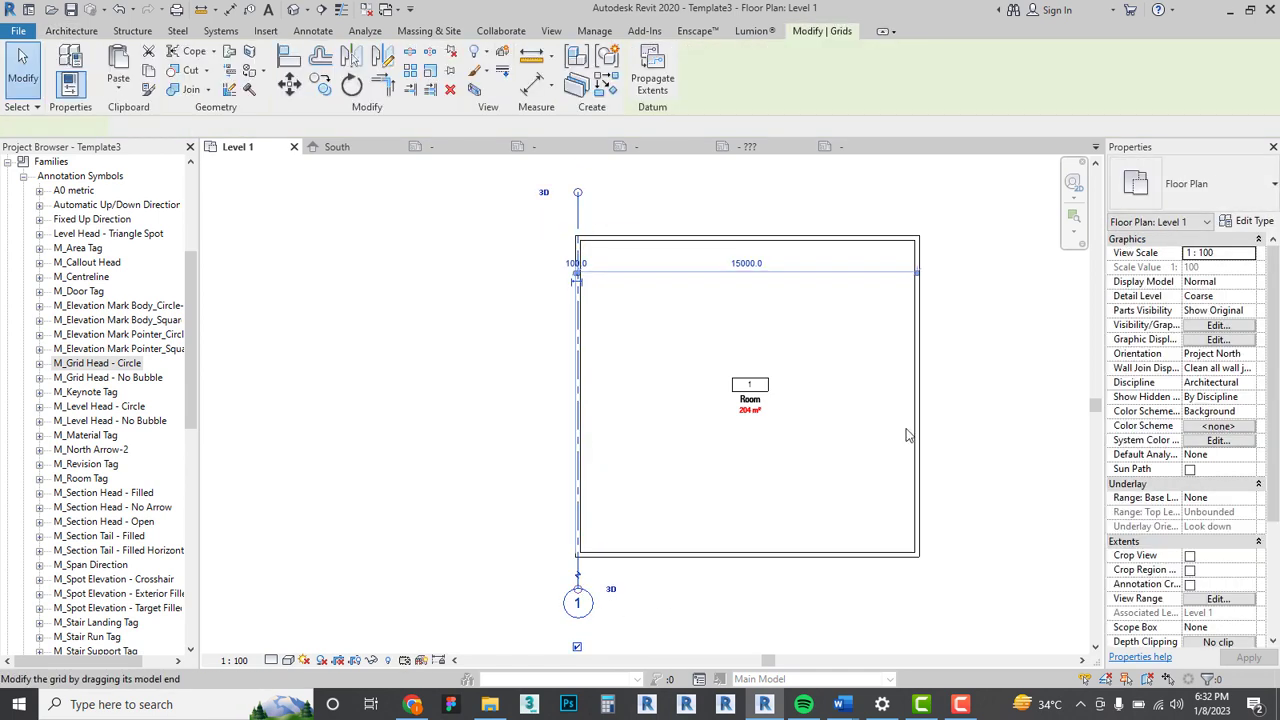
click(1252, 221)
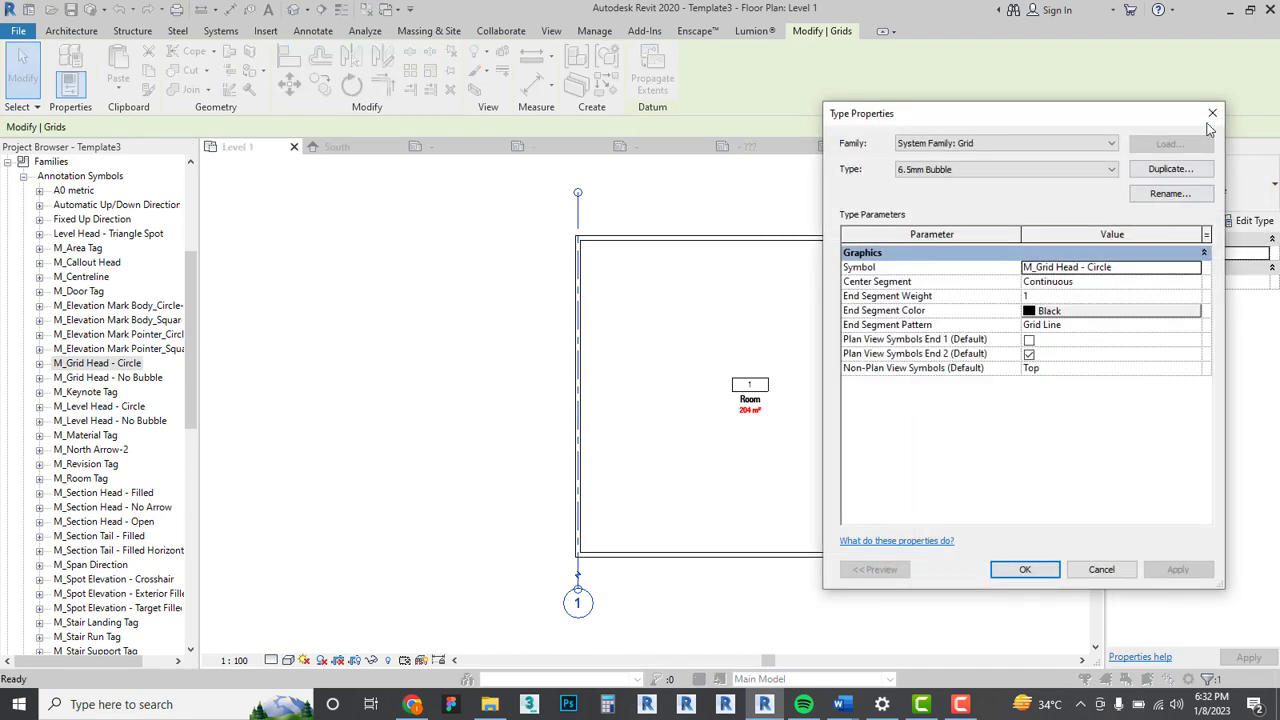
click(1212, 113)
click(100, 366)
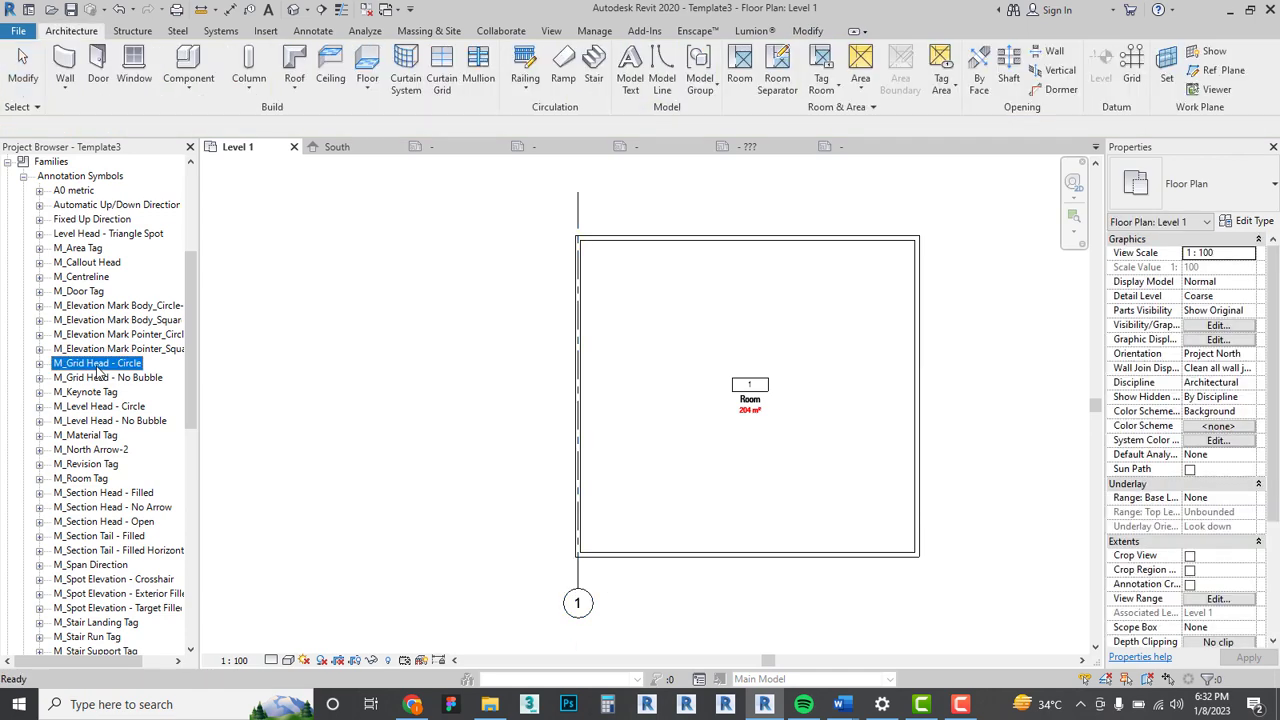
Edit the M_Grid Head - Circle family and set its label font to Swis721 LtCn BT.
right_click(99, 368)
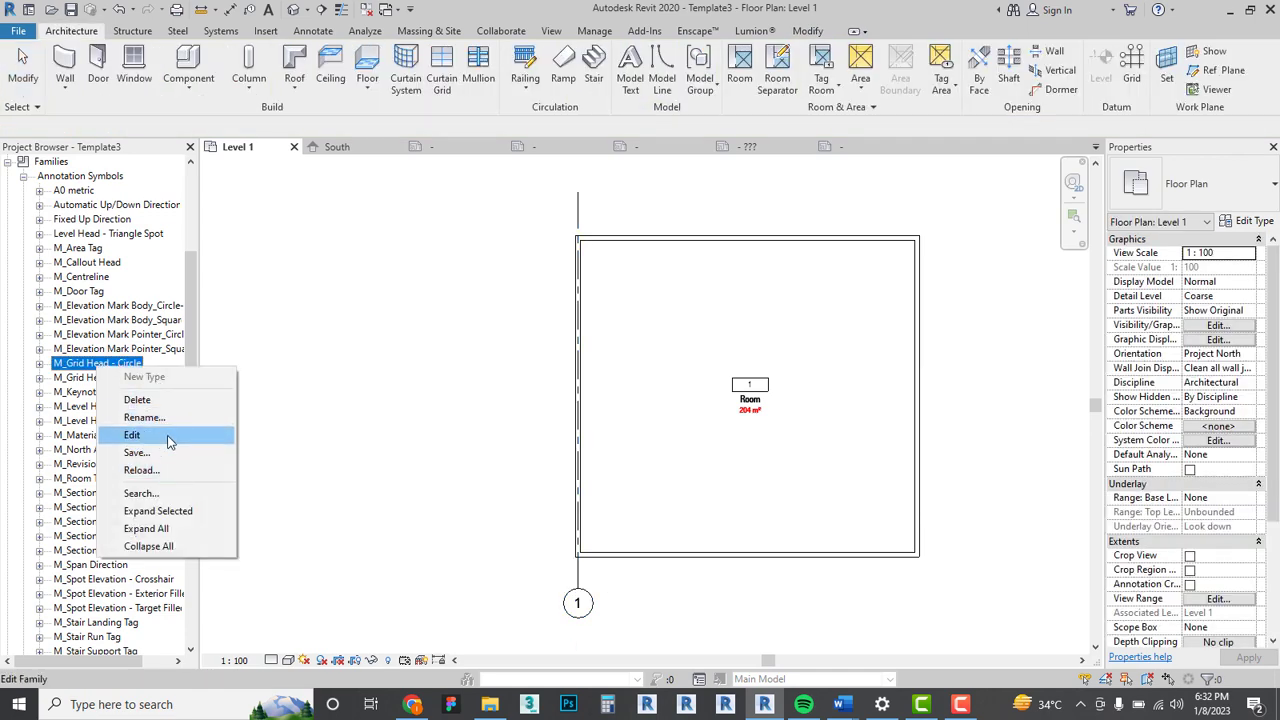
click(168, 437)
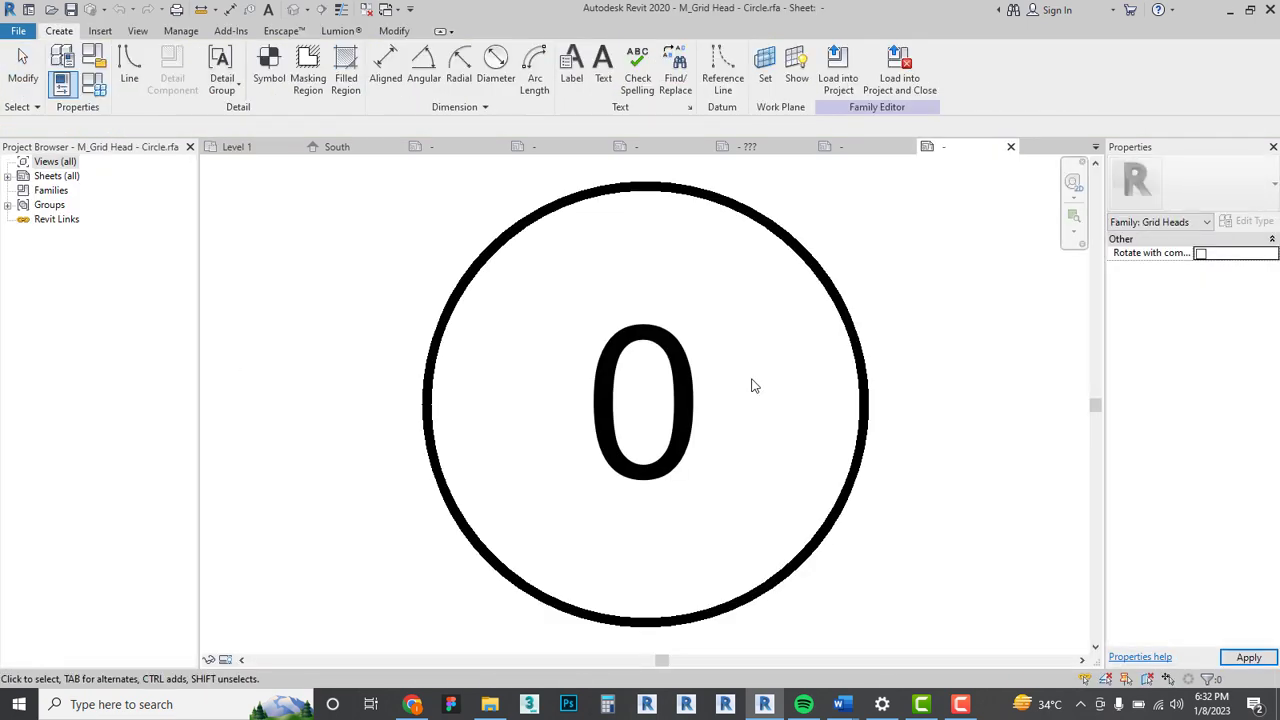
click(695, 393)
click(1248, 221)
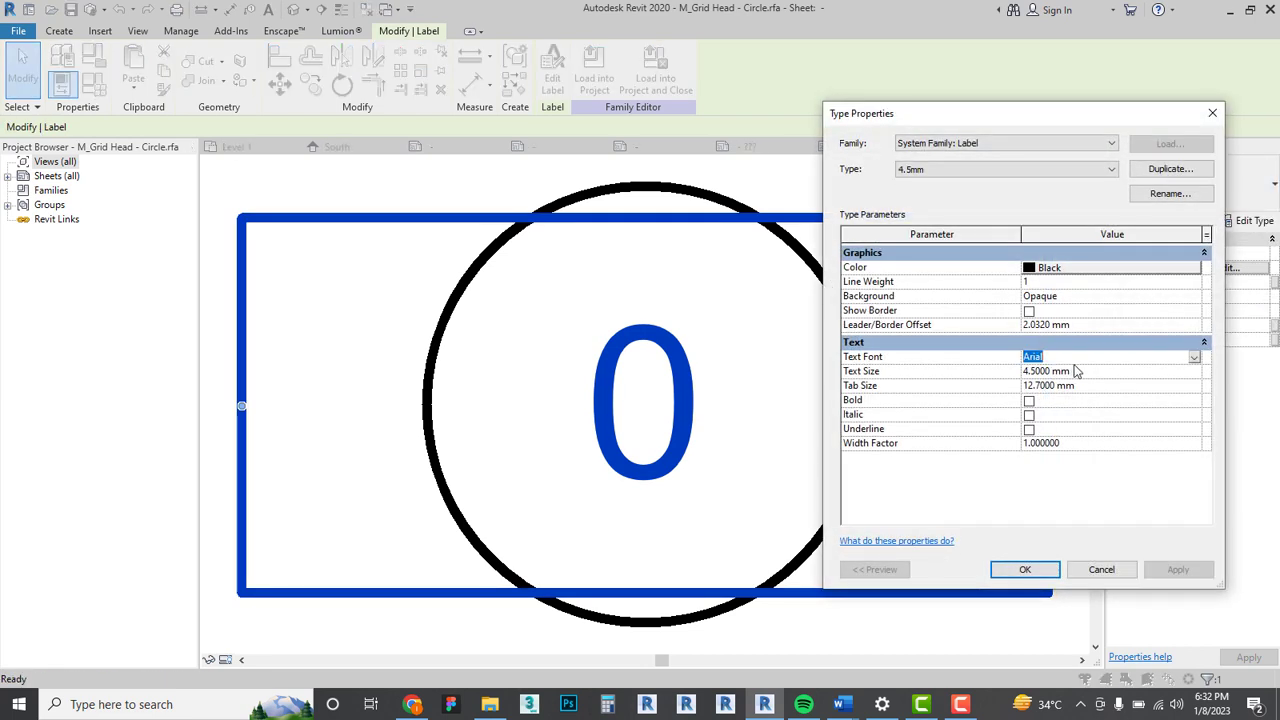
text(Swis721 BdCnOul BT)
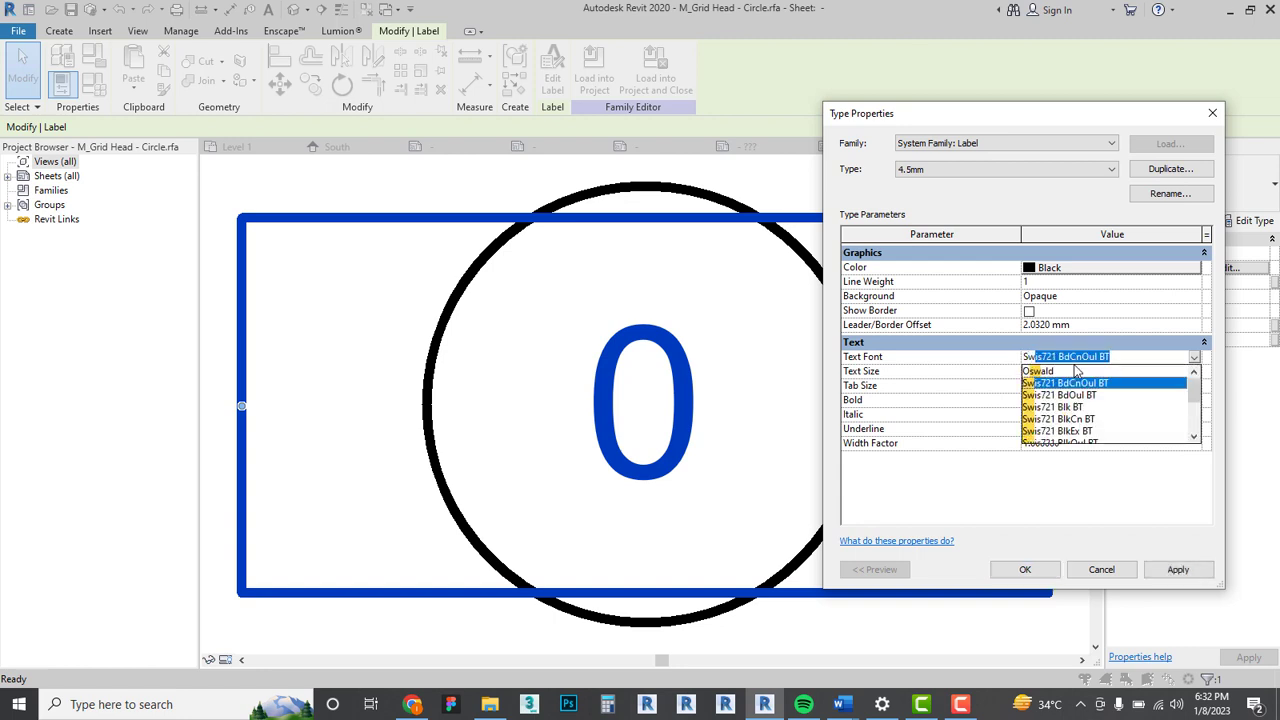
scroll(1083, 432, down, 2)
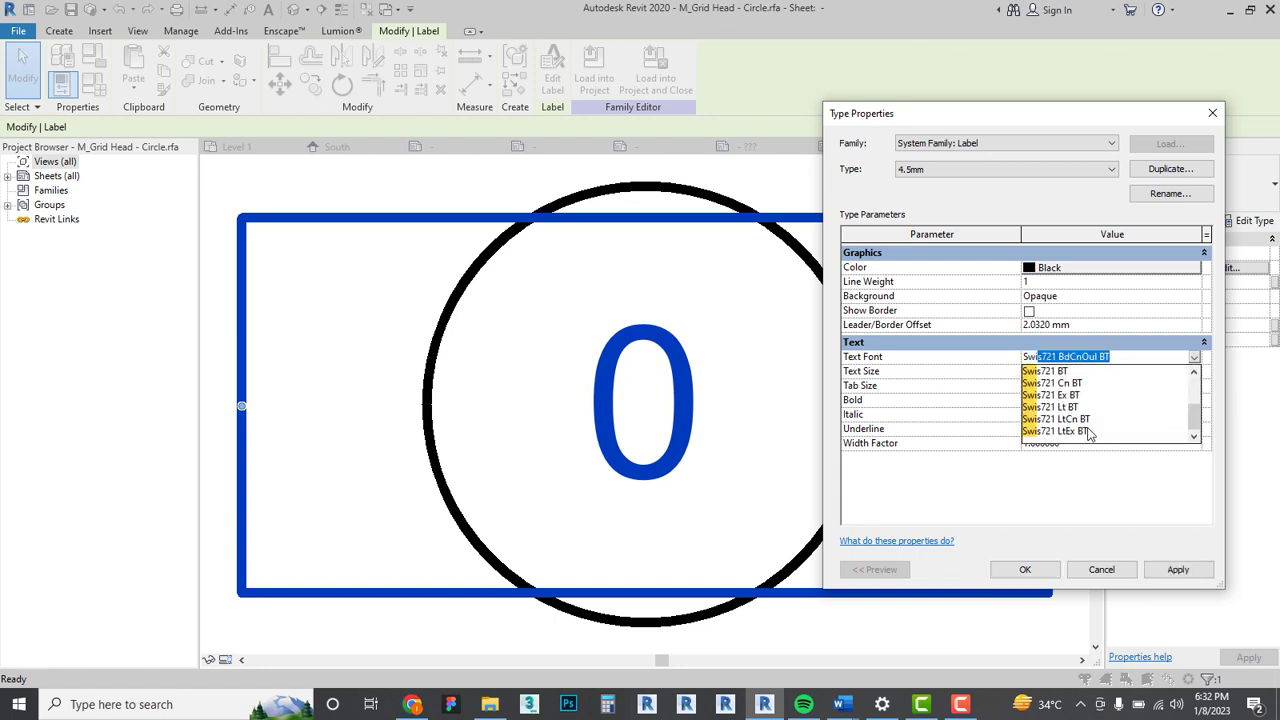
click(1086, 420)
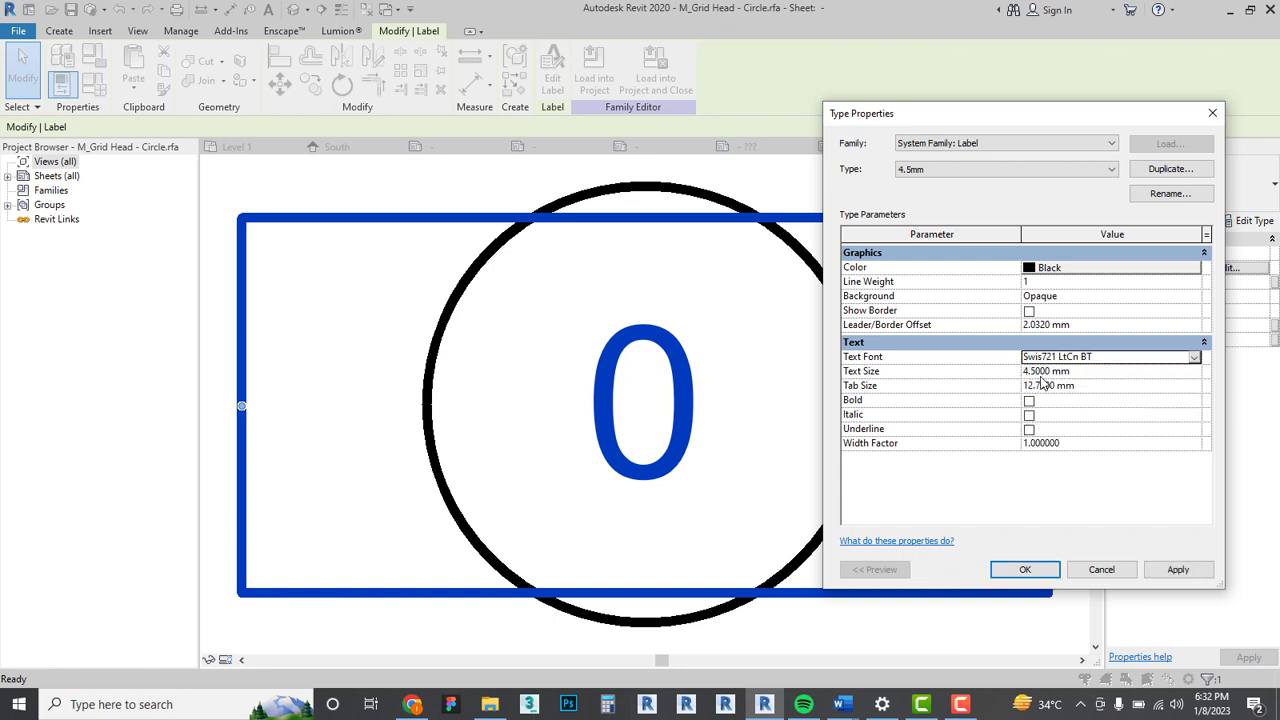
click(1025, 569)
Make the grid head label bold and red, then load the family into projects.
scroll(818, 460, down, 1)
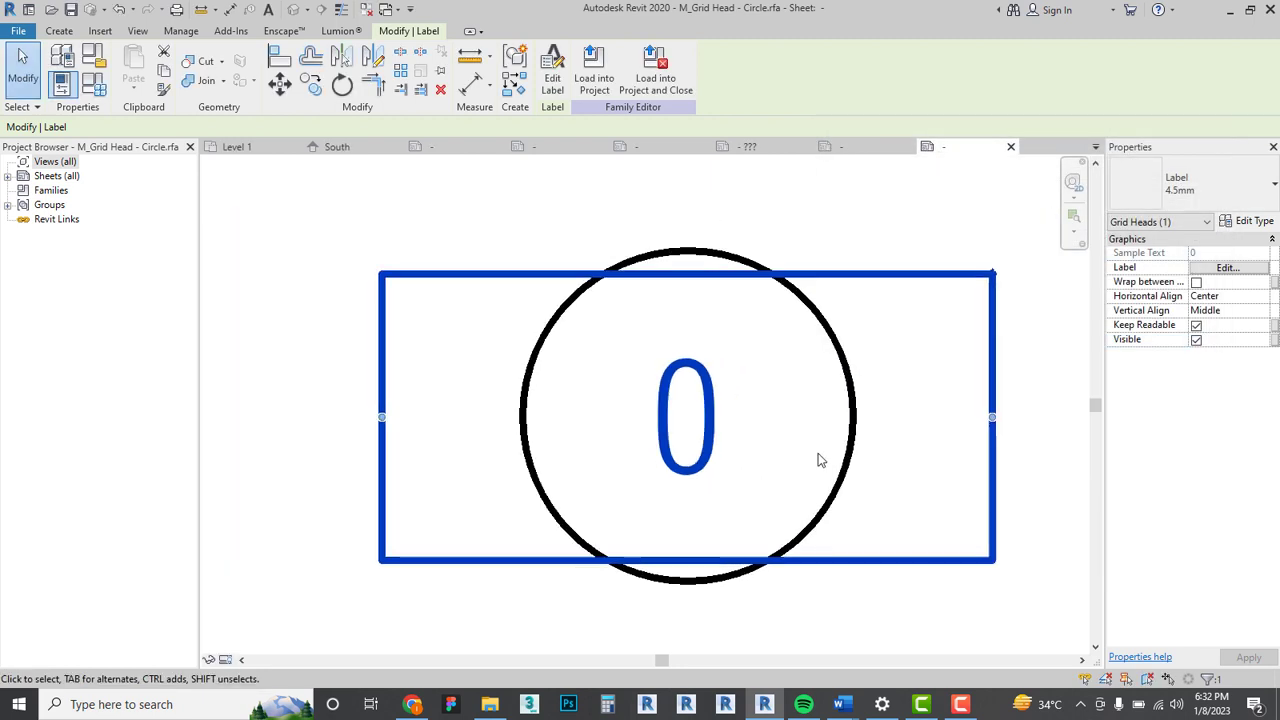
click(1006, 580)
middle_drag(1006, 580, 935, 527)
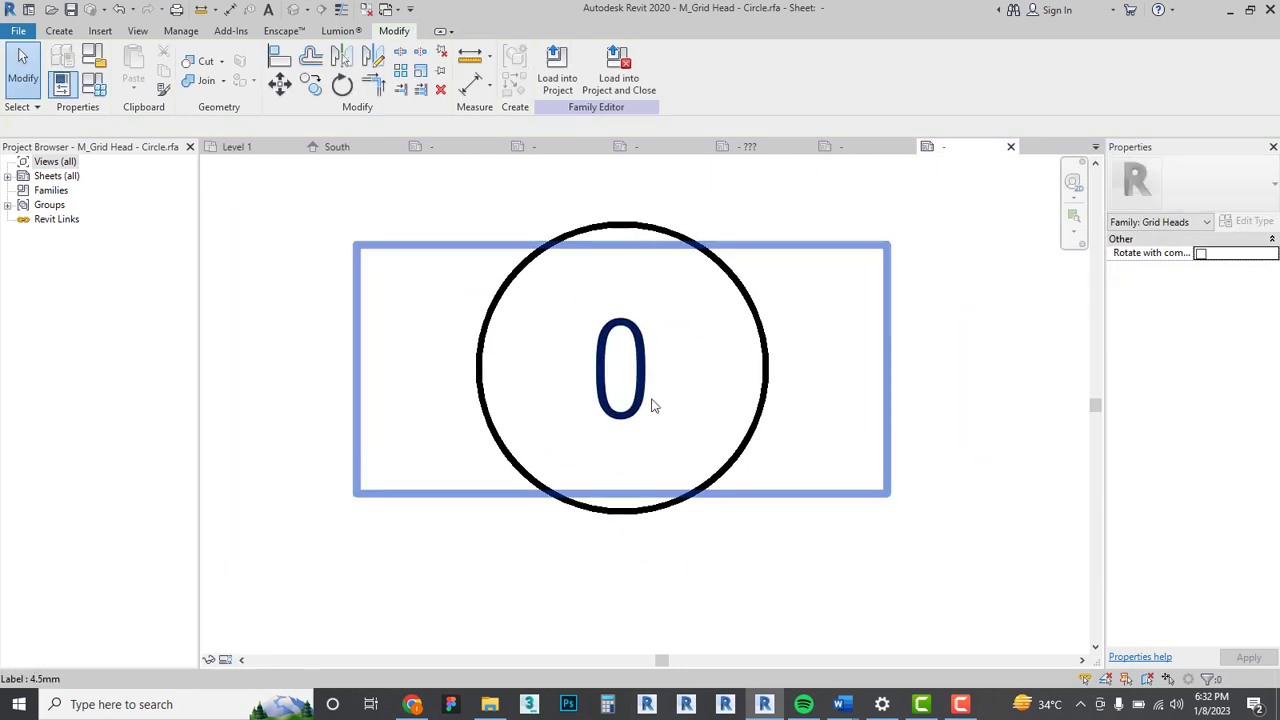
click(654, 405)
click(1245, 222)
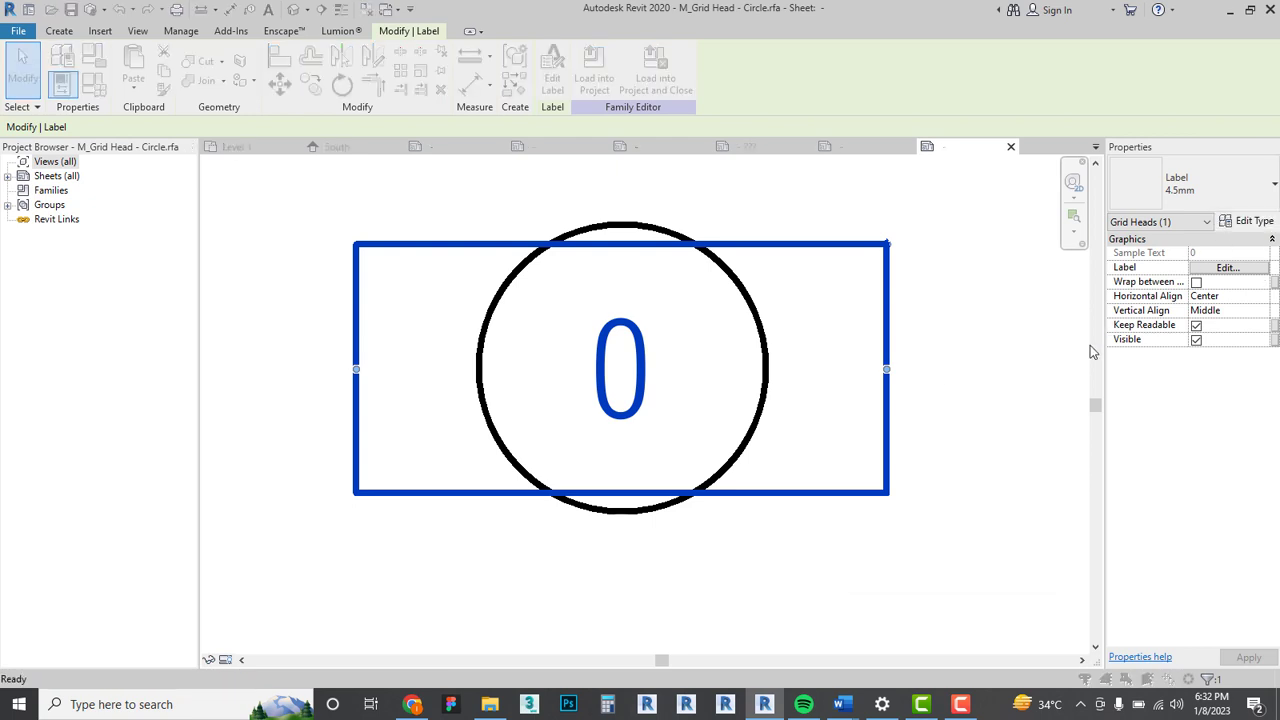
click(1029, 401)
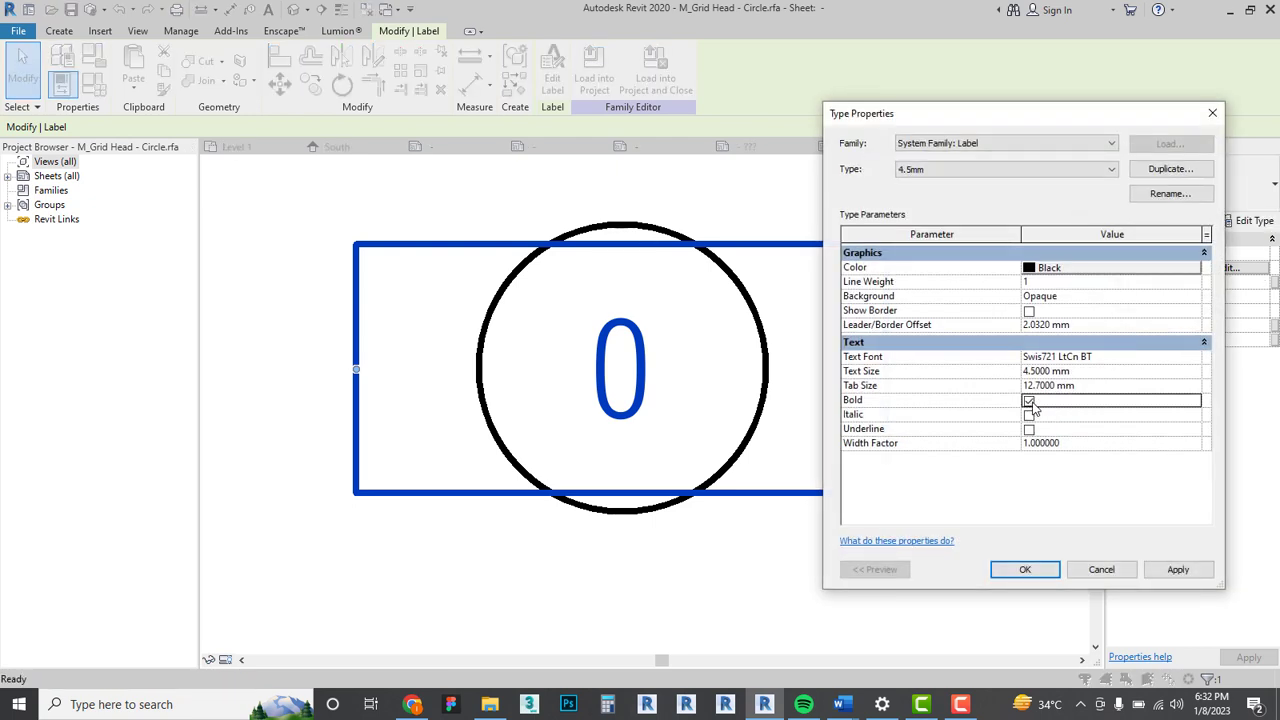
click(1108, 270)
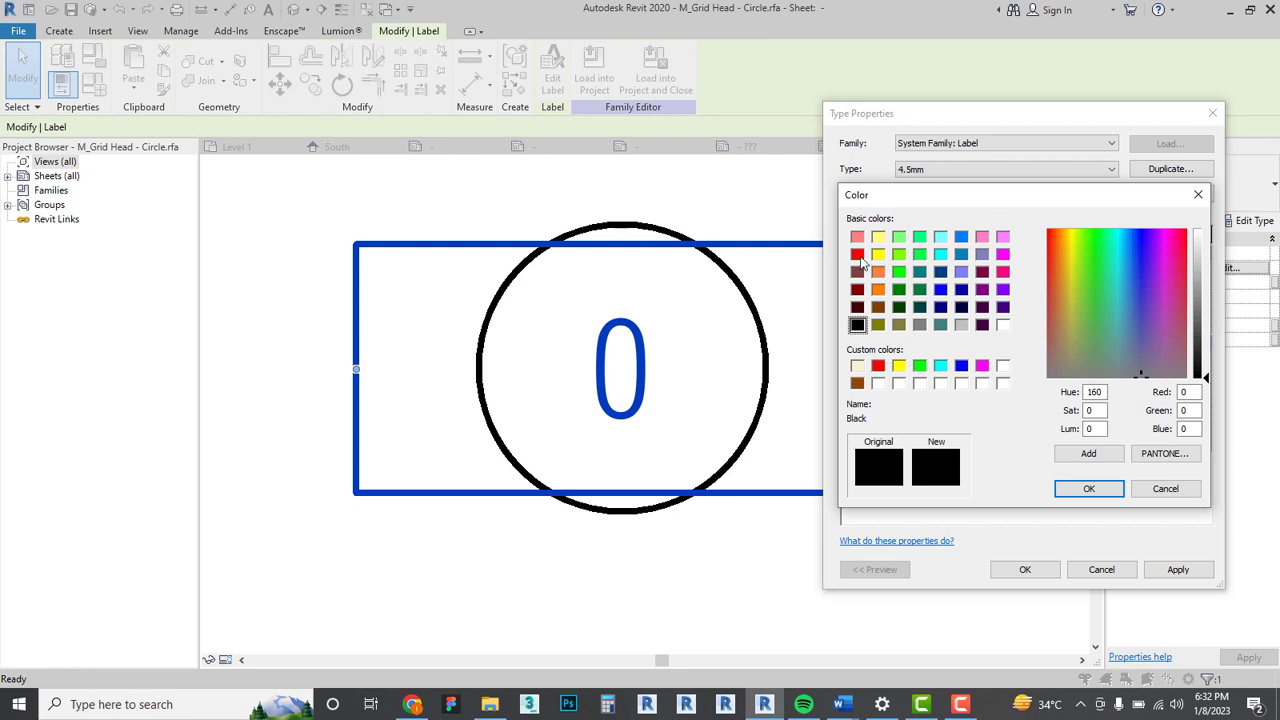
click(860, 258)
click(1089, 488)
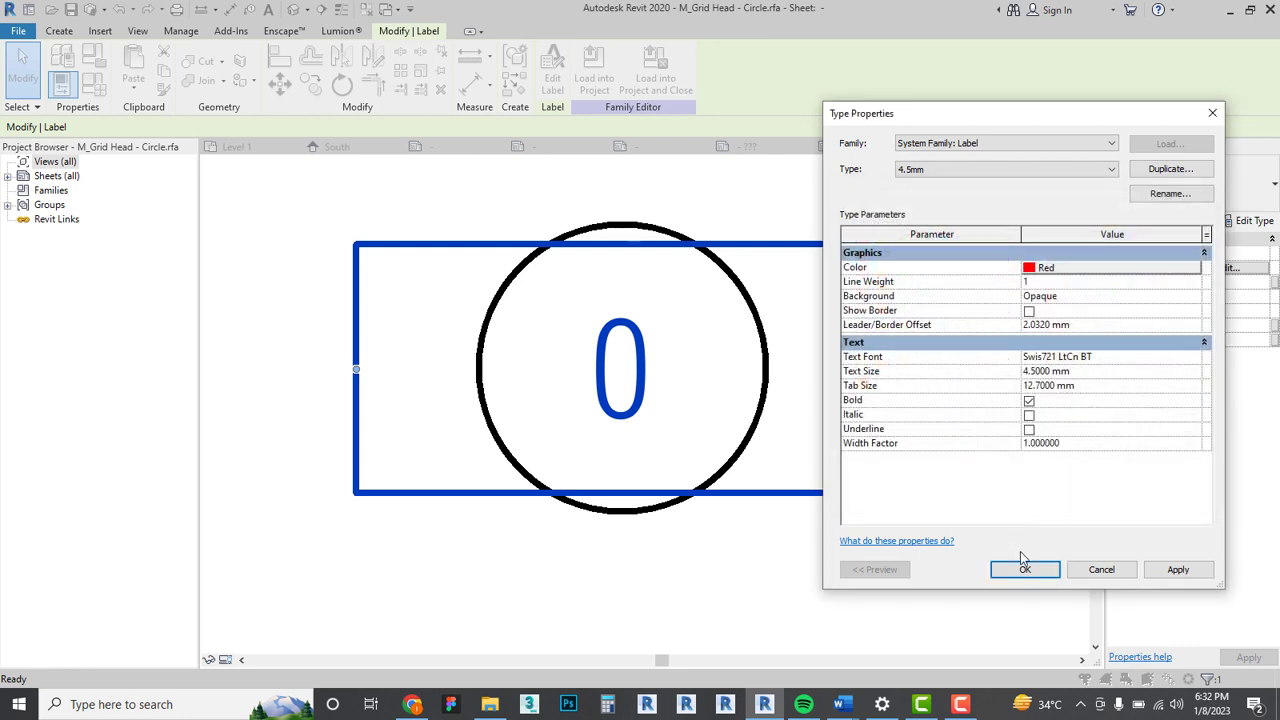
click(1024, 568)
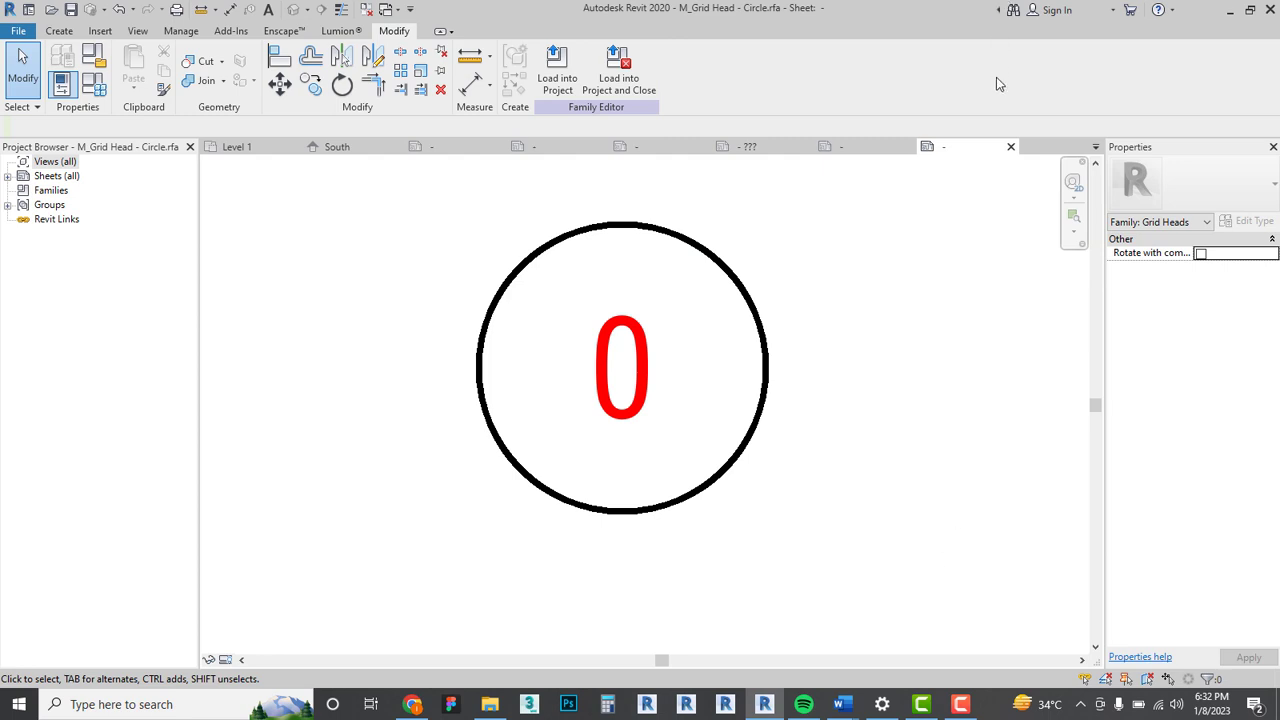
click(557, 72)
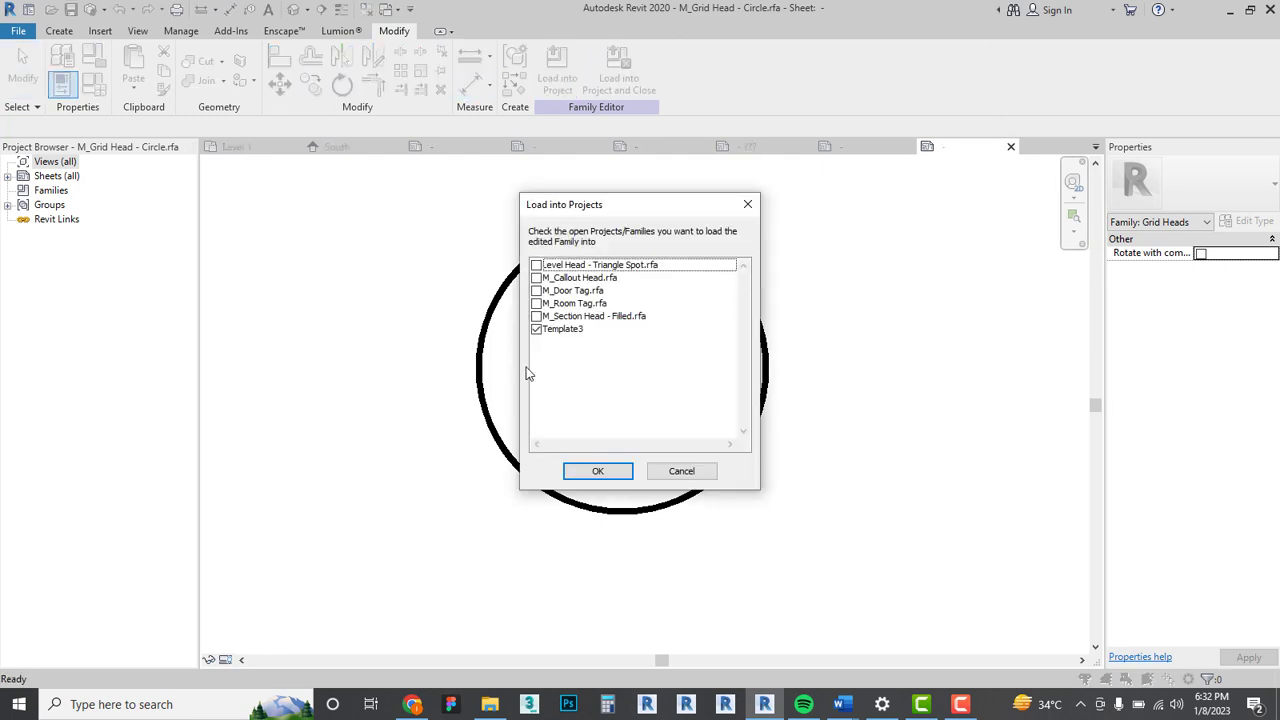
Load the edited grid head into Template3, overwriting the existing version.
click(611, 471)
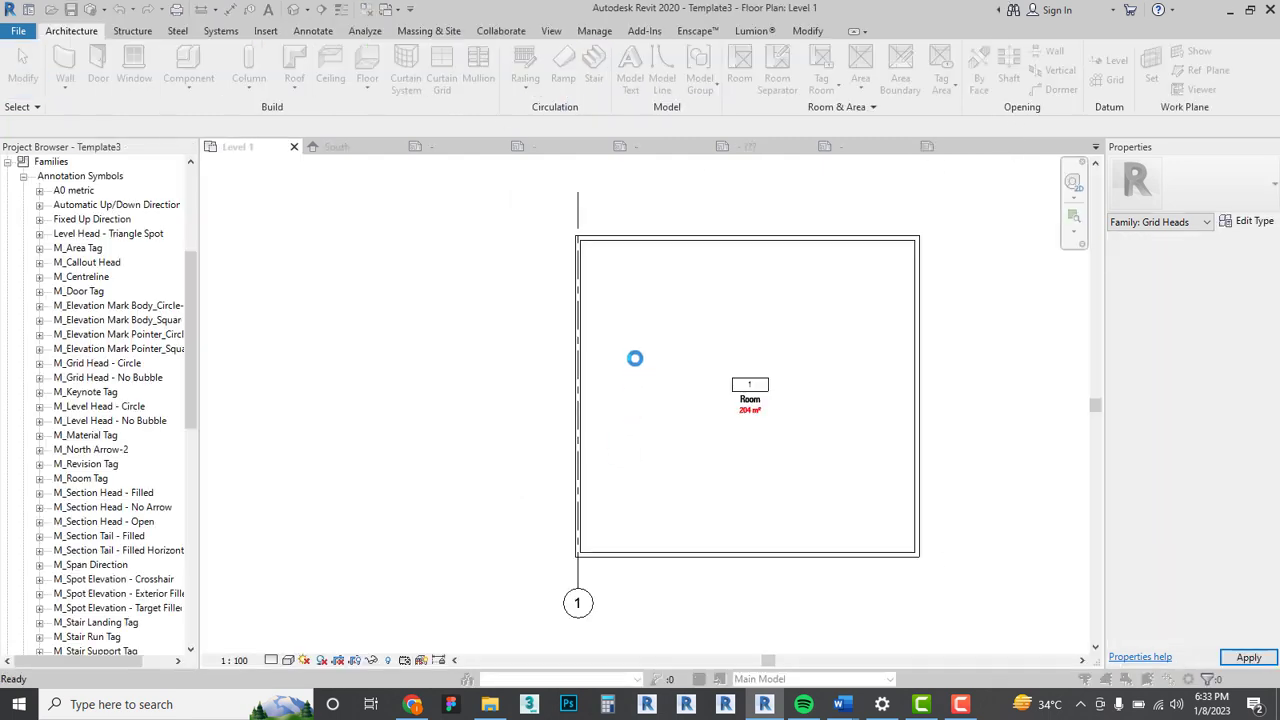
click(634, 348)
middle_drag(637, 587, 637, 487)
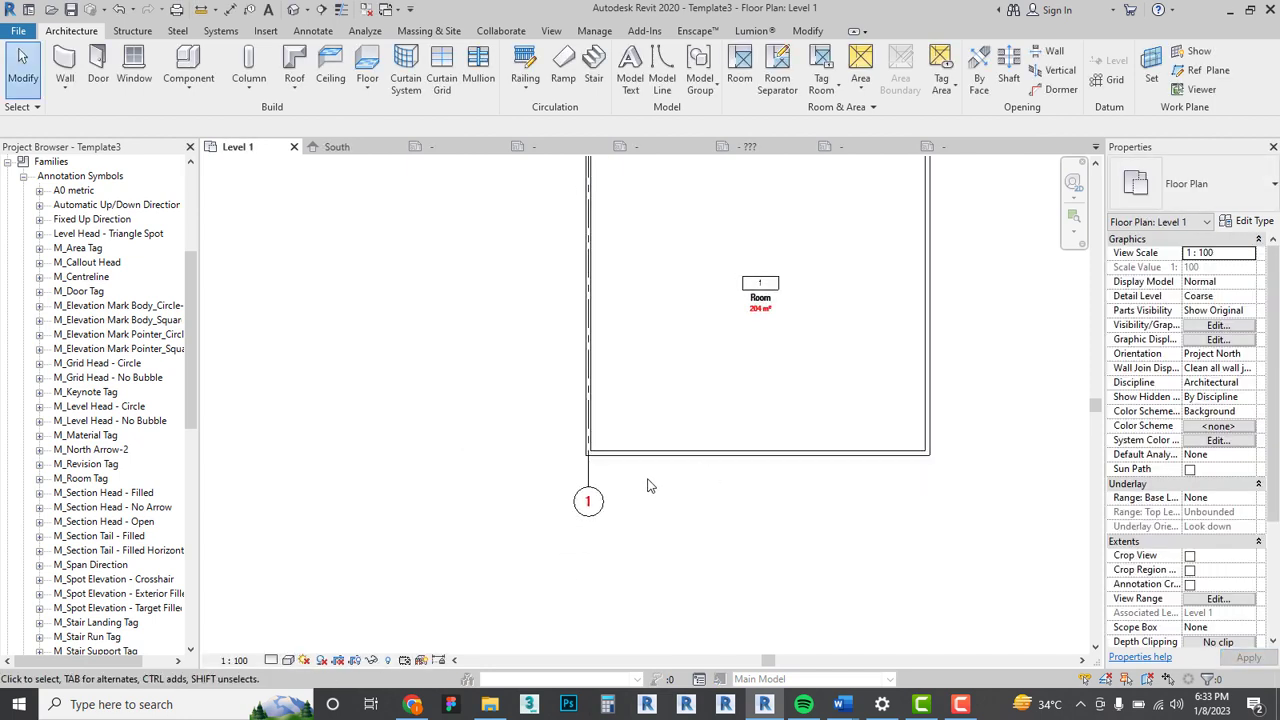
scroll(637, 487, up, 2)
scroll(637, 487, down, 3)
Zoom around grid bubble 1 to check its red number, then select M_Material Tag.
scroll(637, 481, down, 1)
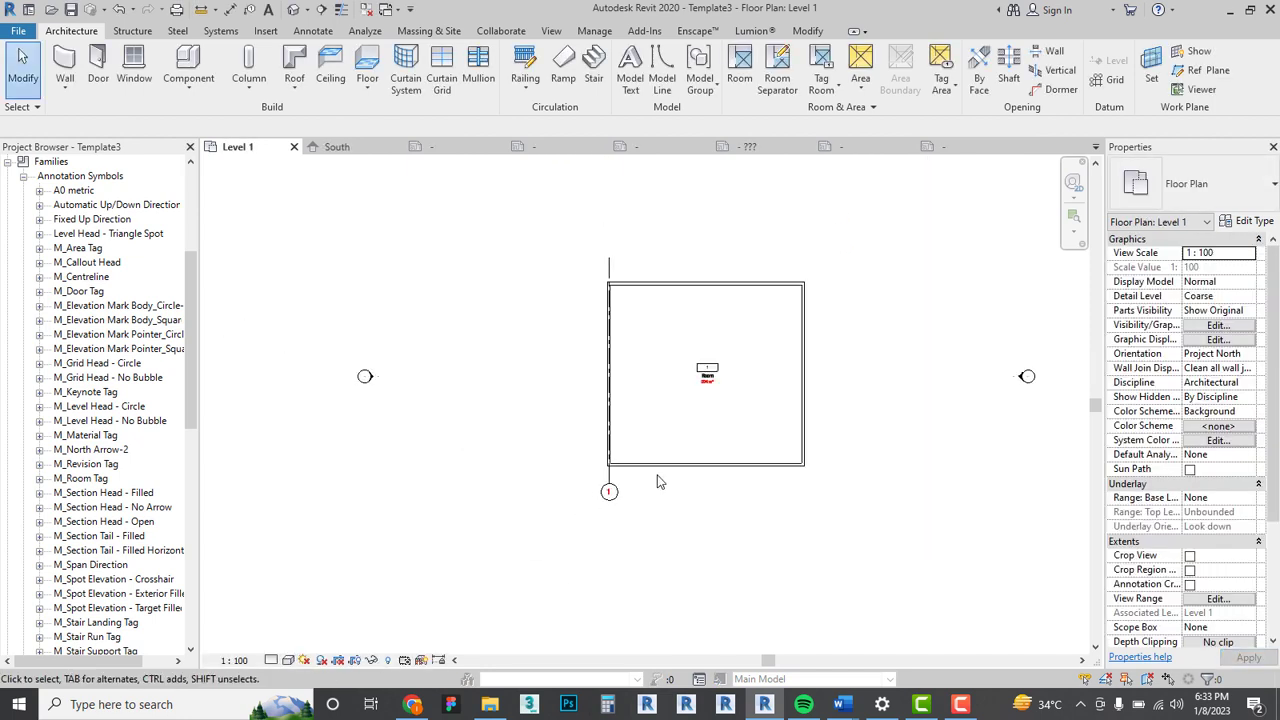
scroll(662, 476, up, 2)
scroll(520, 494, up, 2)
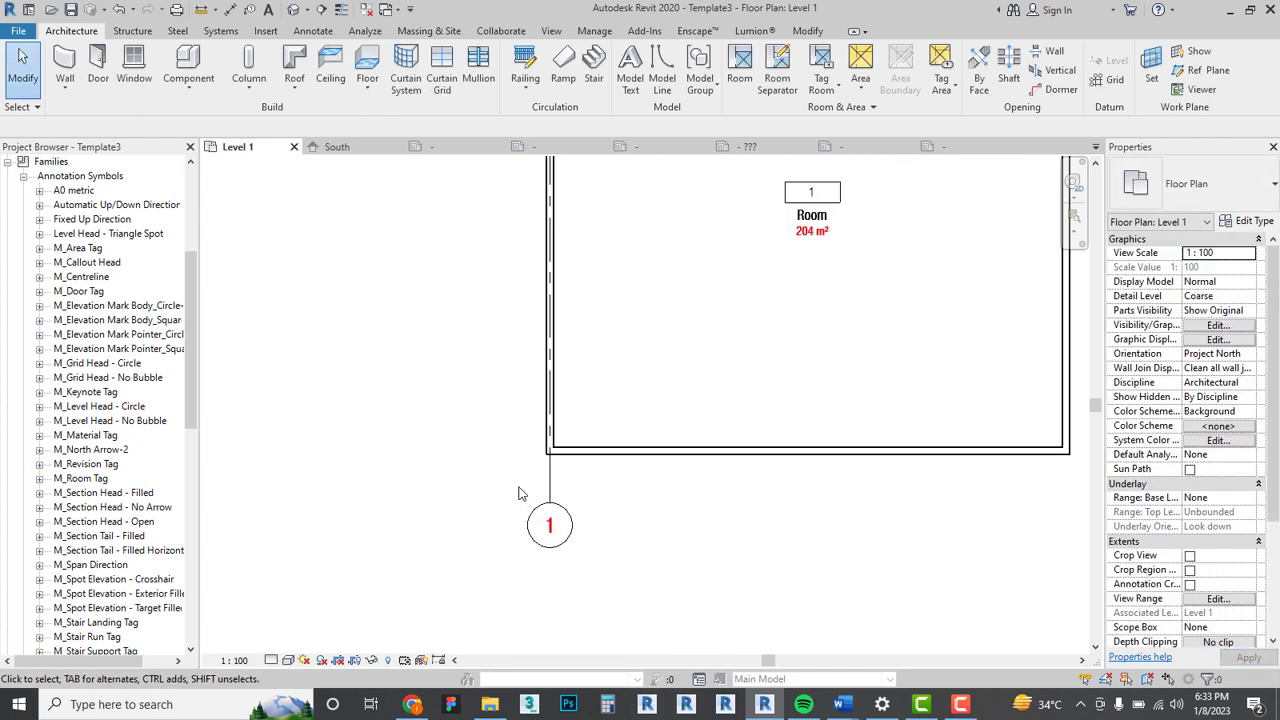
scroll(525, 498, down, 1)
scroll(560, 530, up, 2)
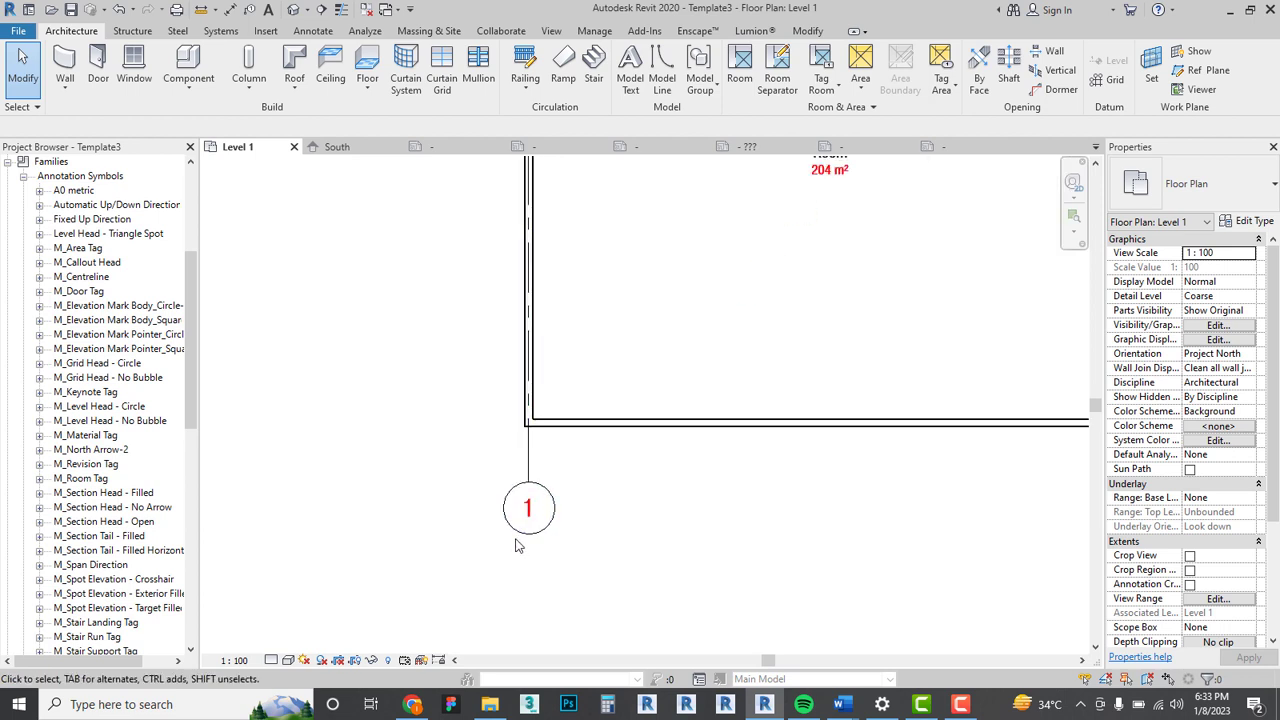
scroll(574, 460, up, 2)
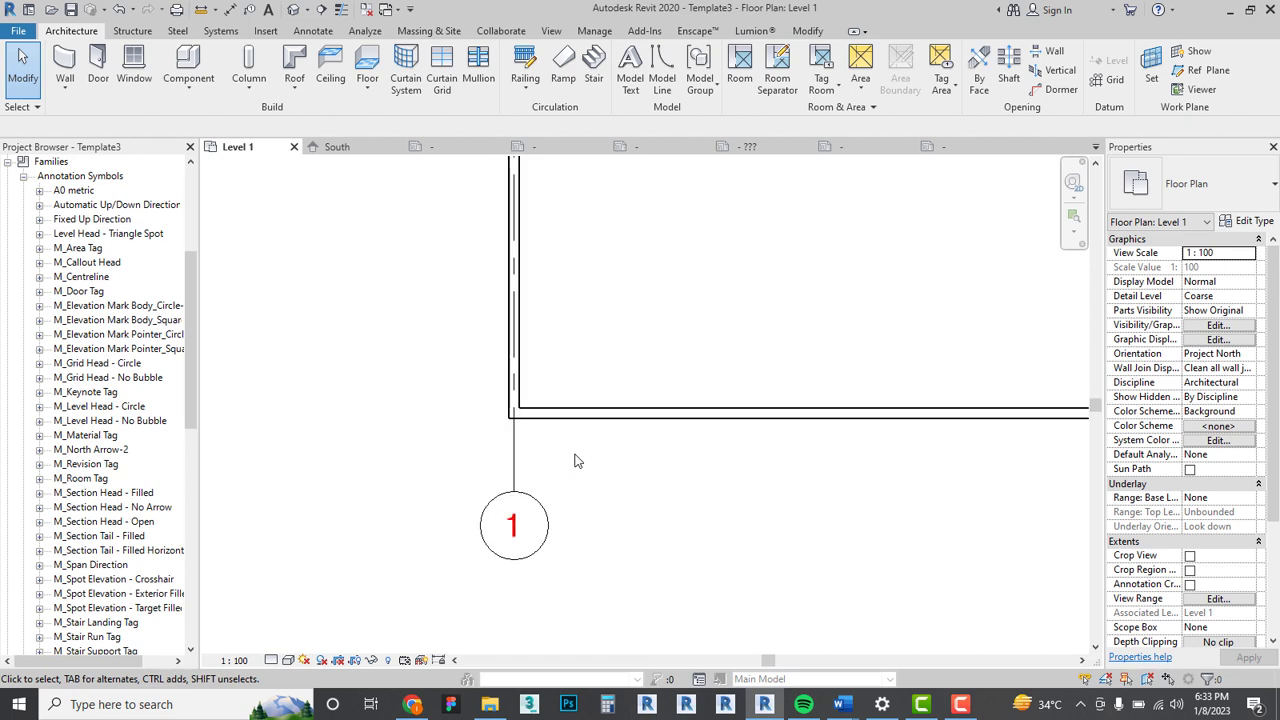
scroll(574, 458, down, 2)
scroll(557, 530, down, 2)
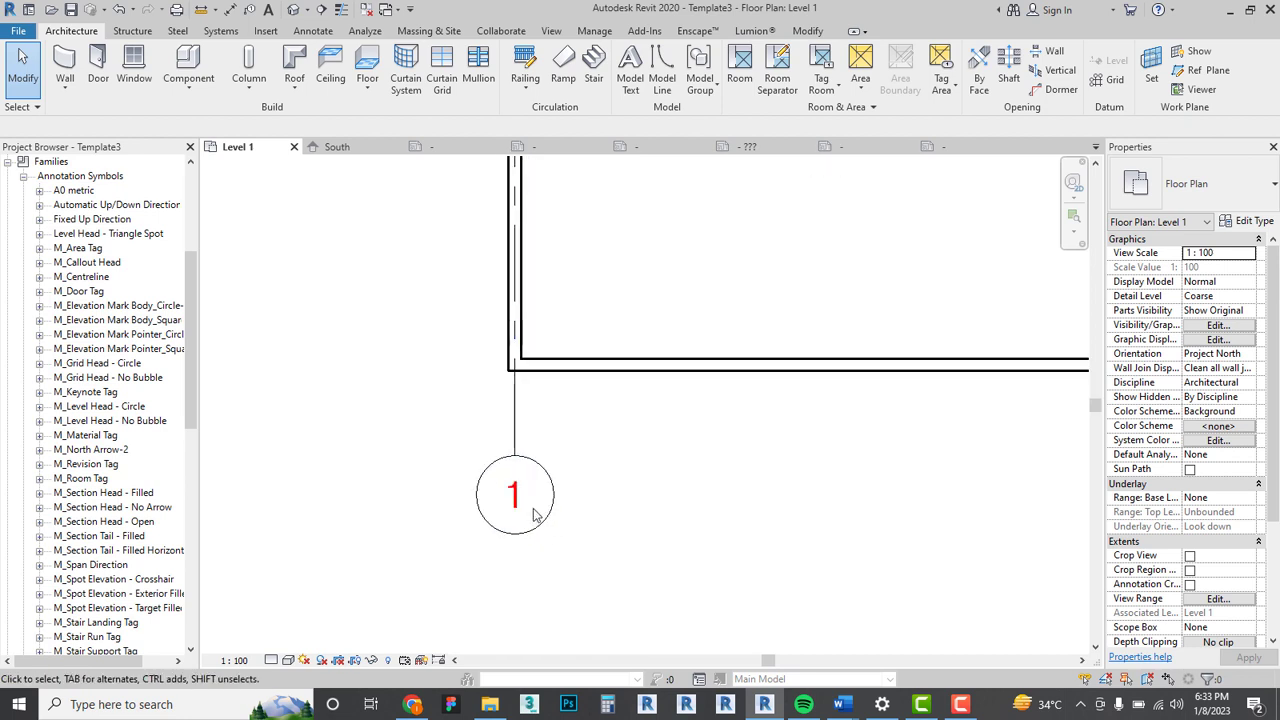
scroll(585, 508, down, 1)
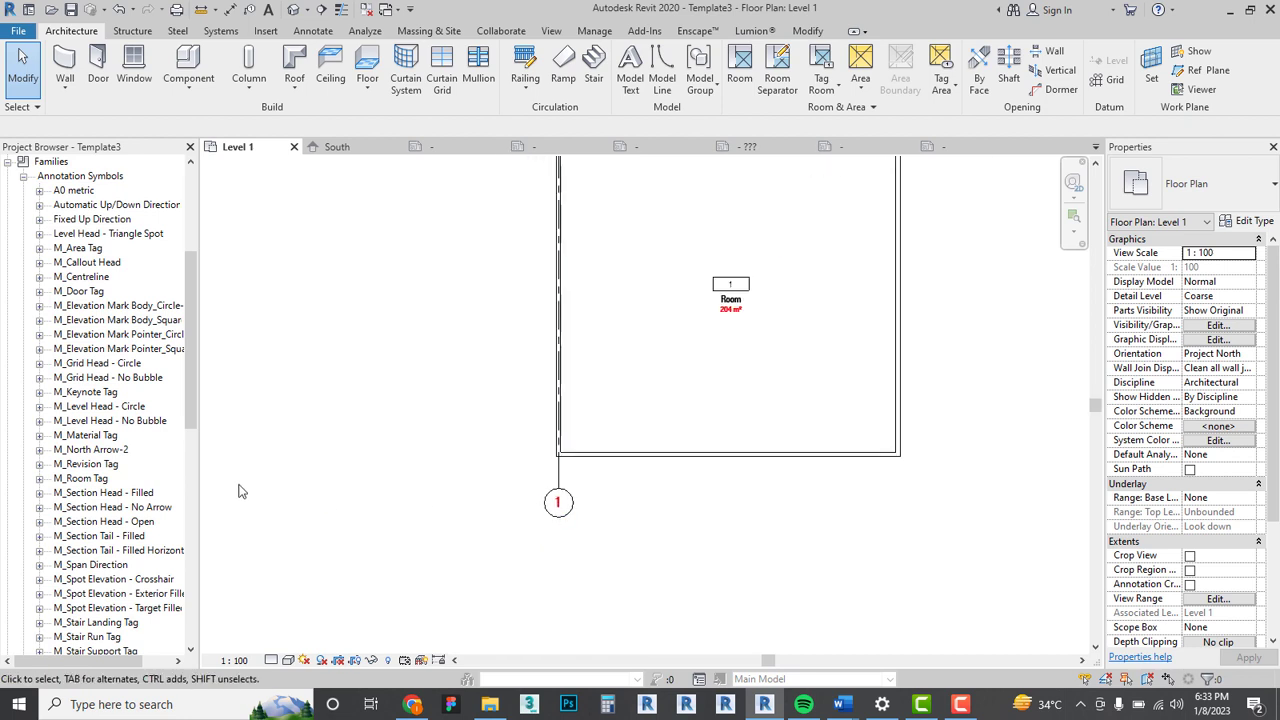
click(108, 437)
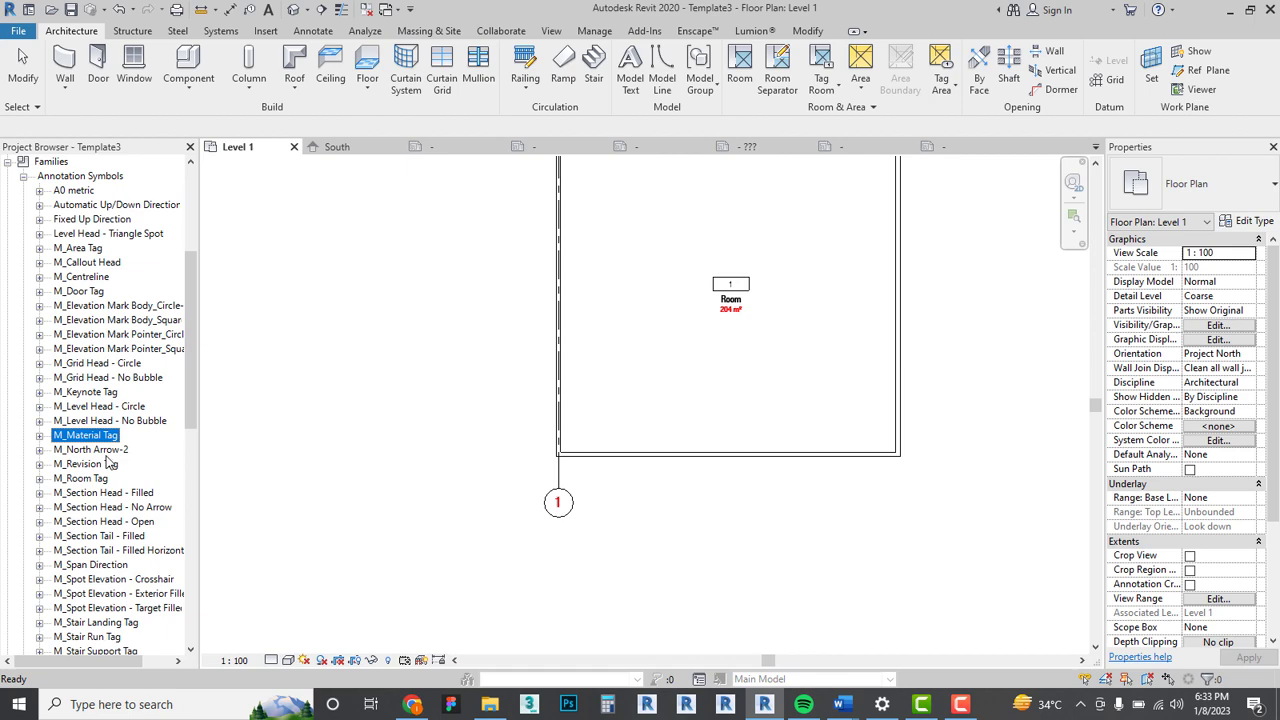
Open the M_North Arrow-2 family for editing, then close it without saving.
click(106, 454)
right_click(113, 452)
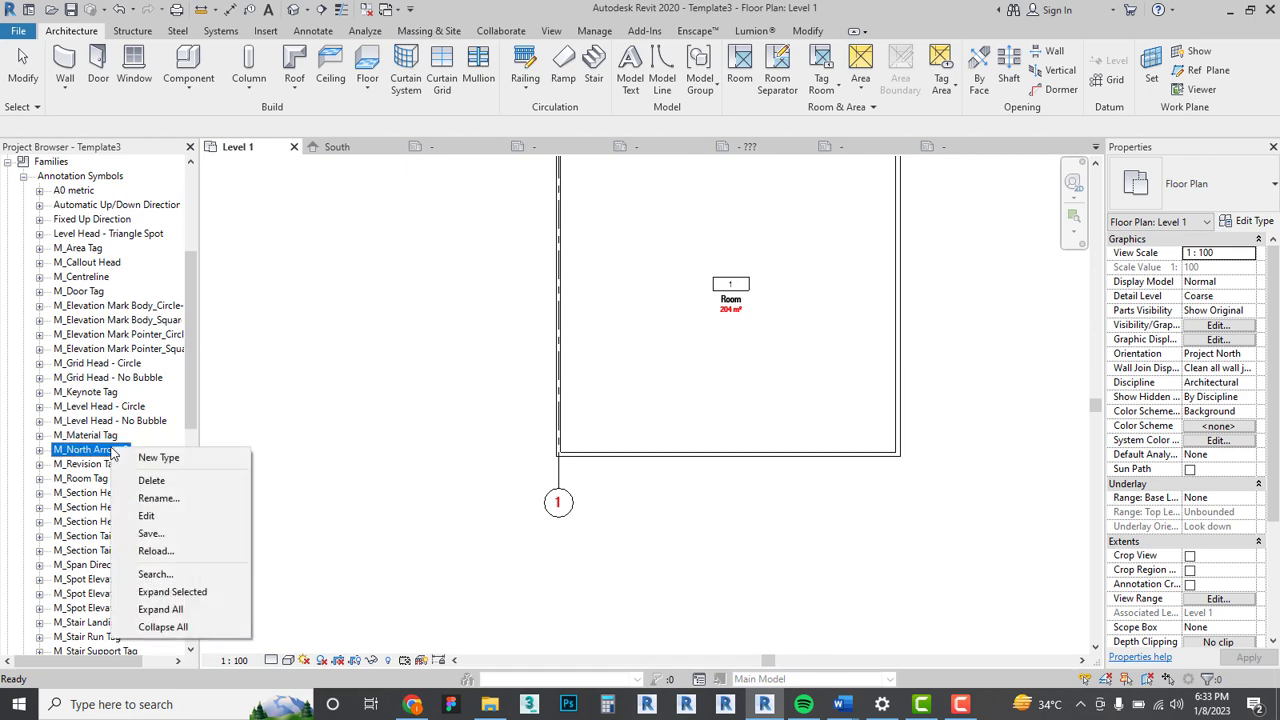
click(158, 515)
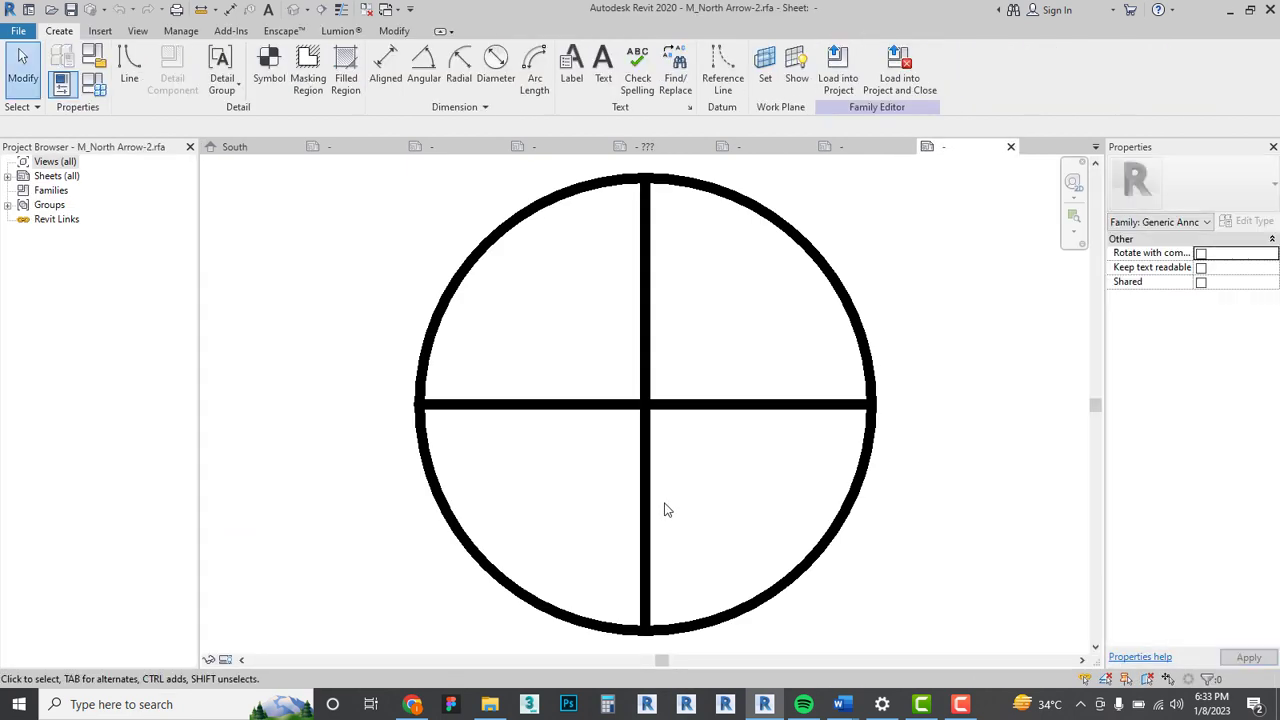
scroll(652, 437, down, 3)
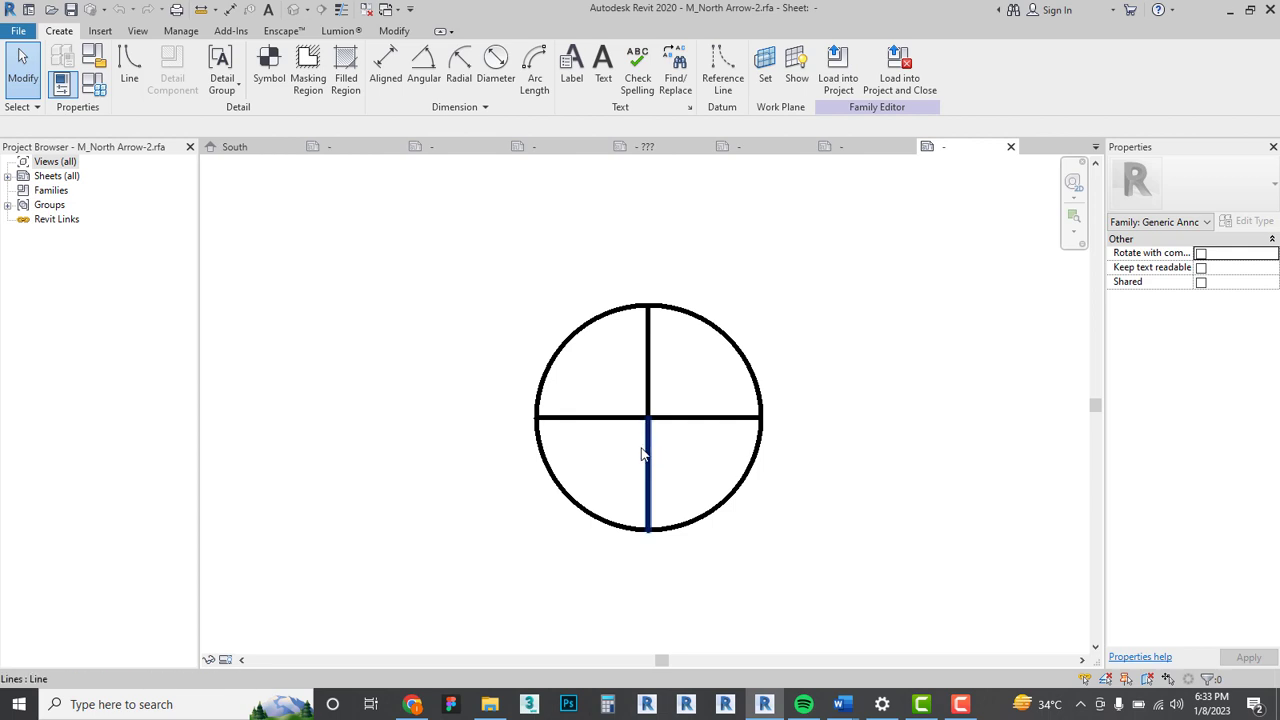
click(1010, 146)
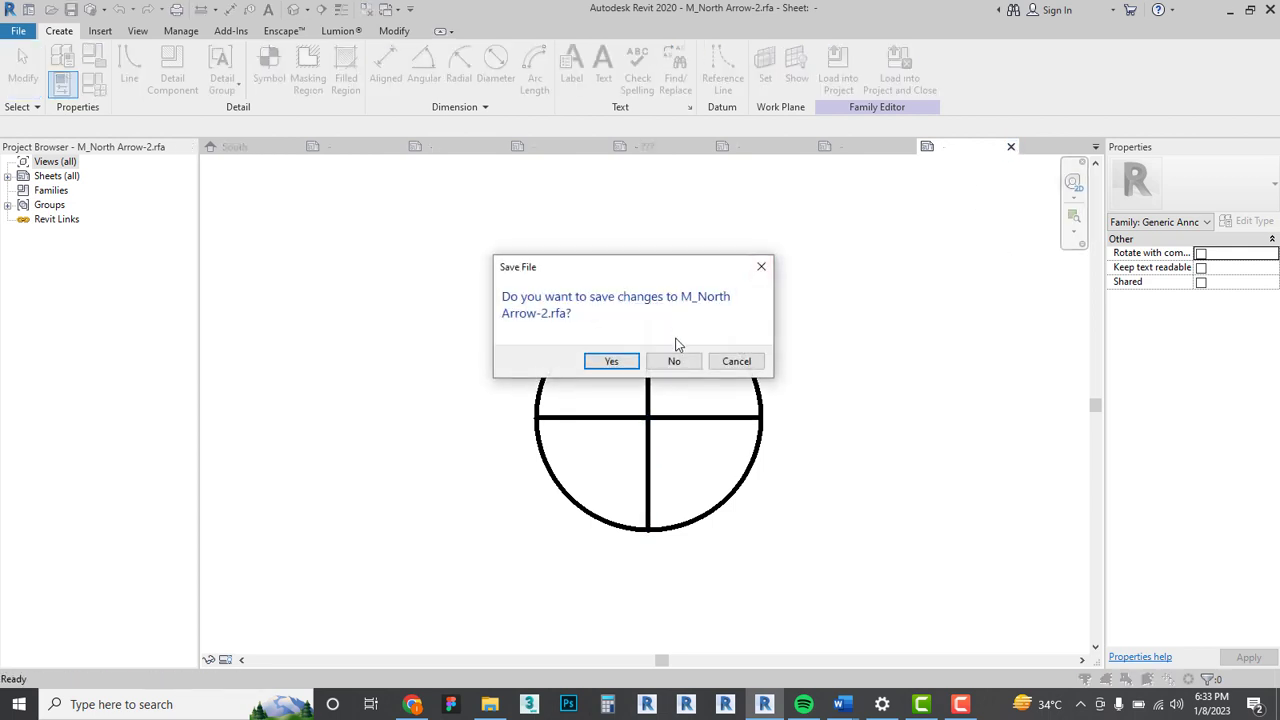
click(676, 361)
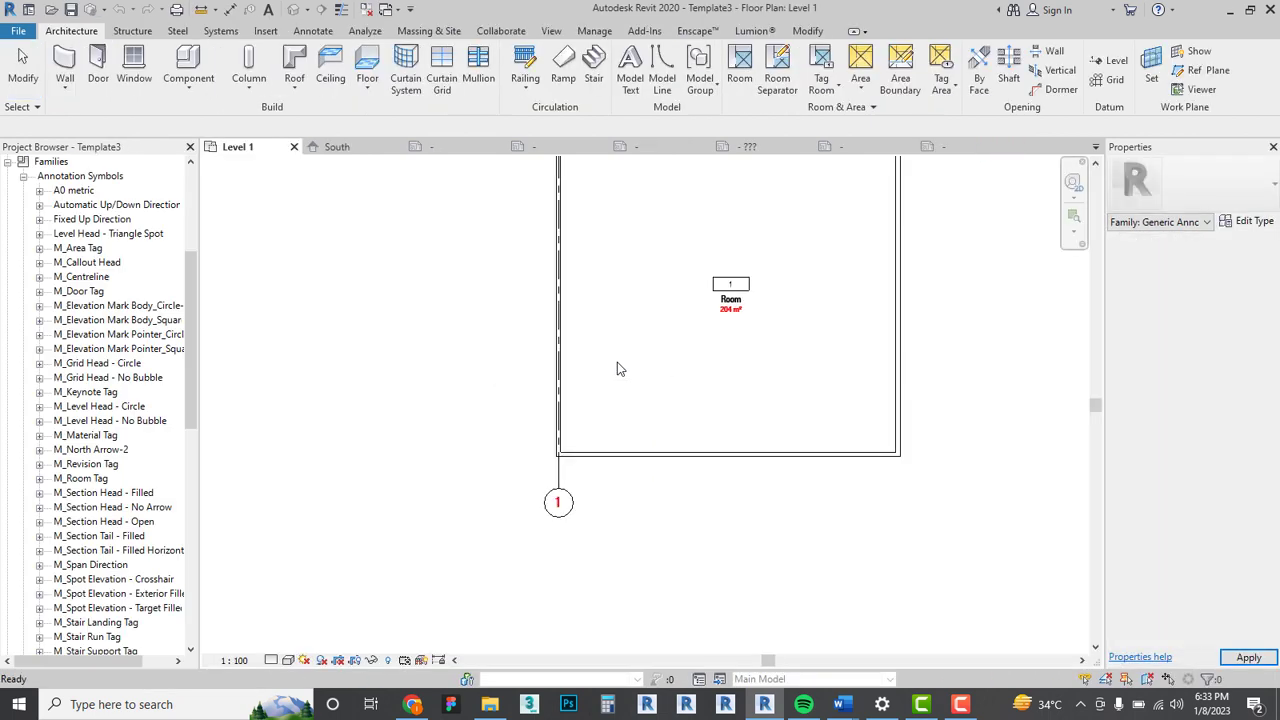
Drag North Arrow (5).rfa from File Explorer's Architectural annotations folder into the Revit floor plan.
click(489, 704)
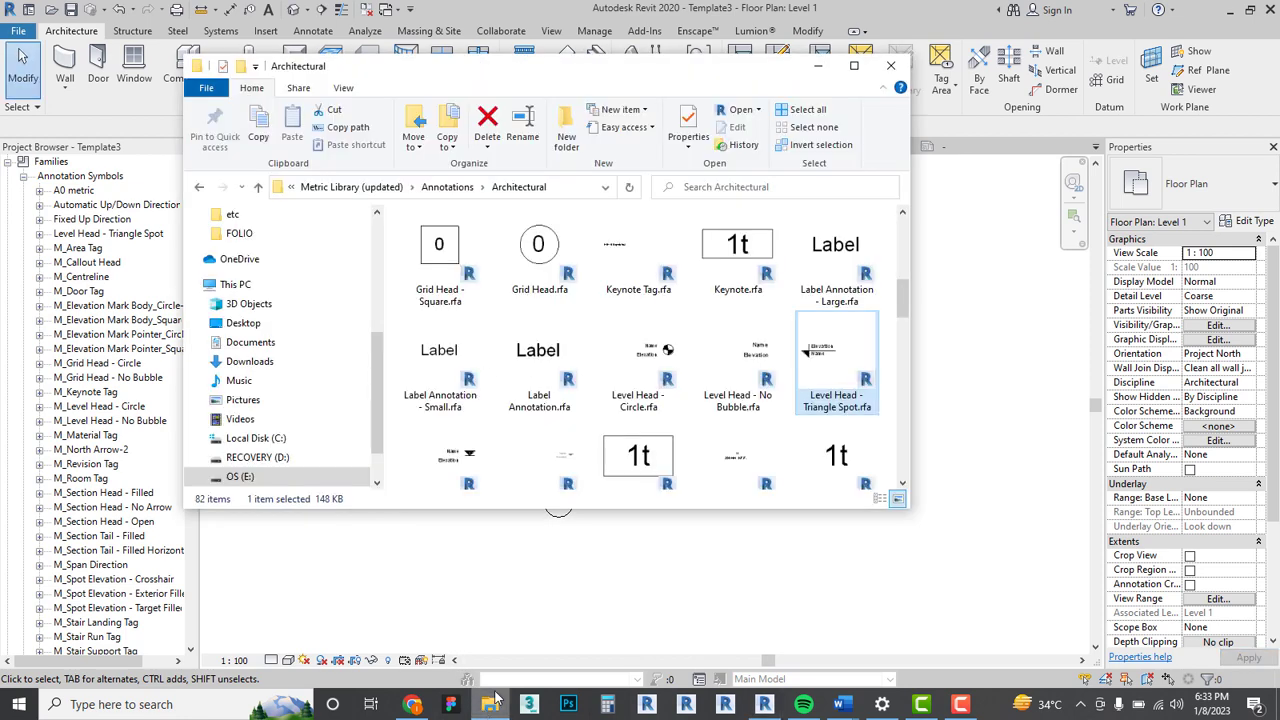
scroll(687, 411, down, 5)
scroll(687, 411, down, 5)
scroll(703, 357, up, 2)
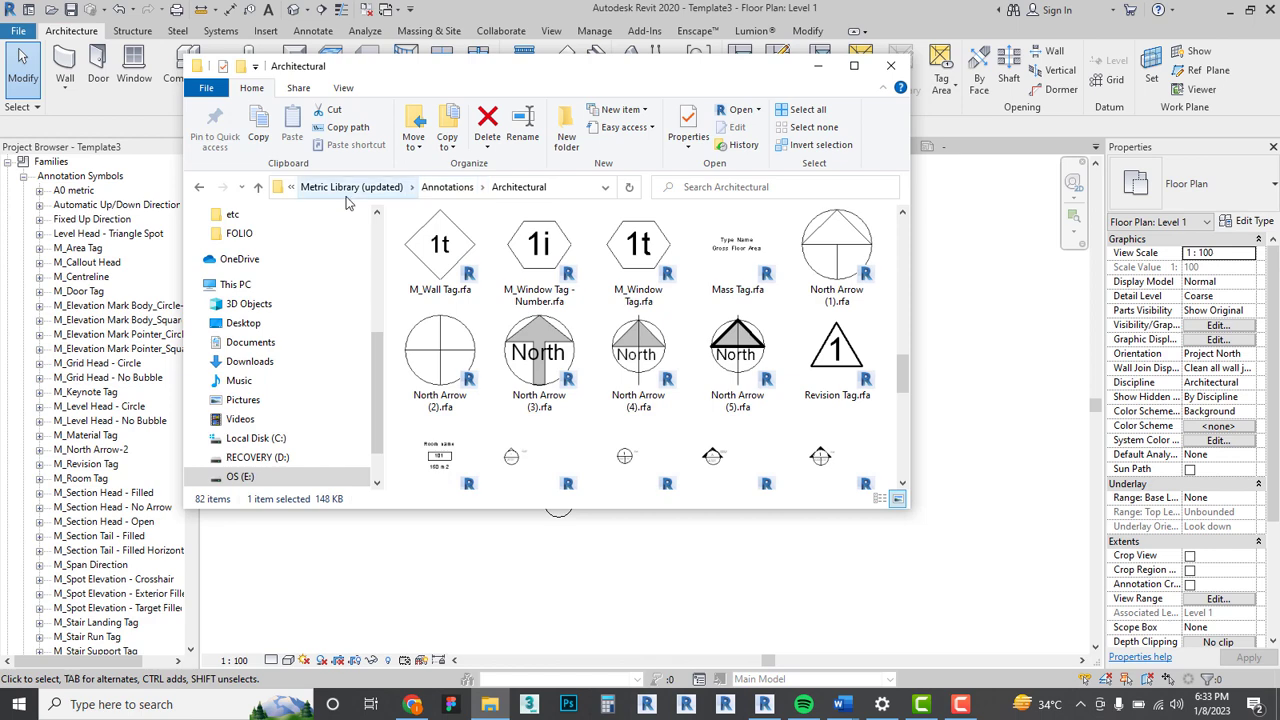
click(727, 362)
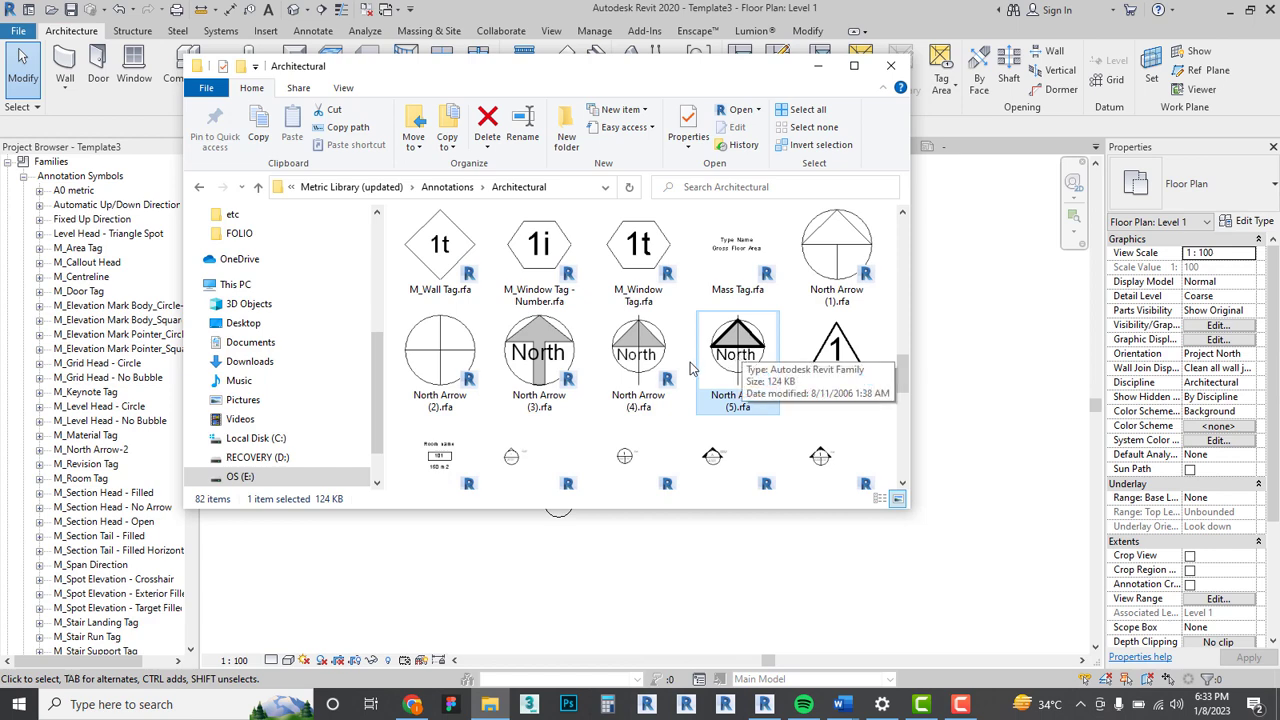
scroll(858, 385, down, 1)
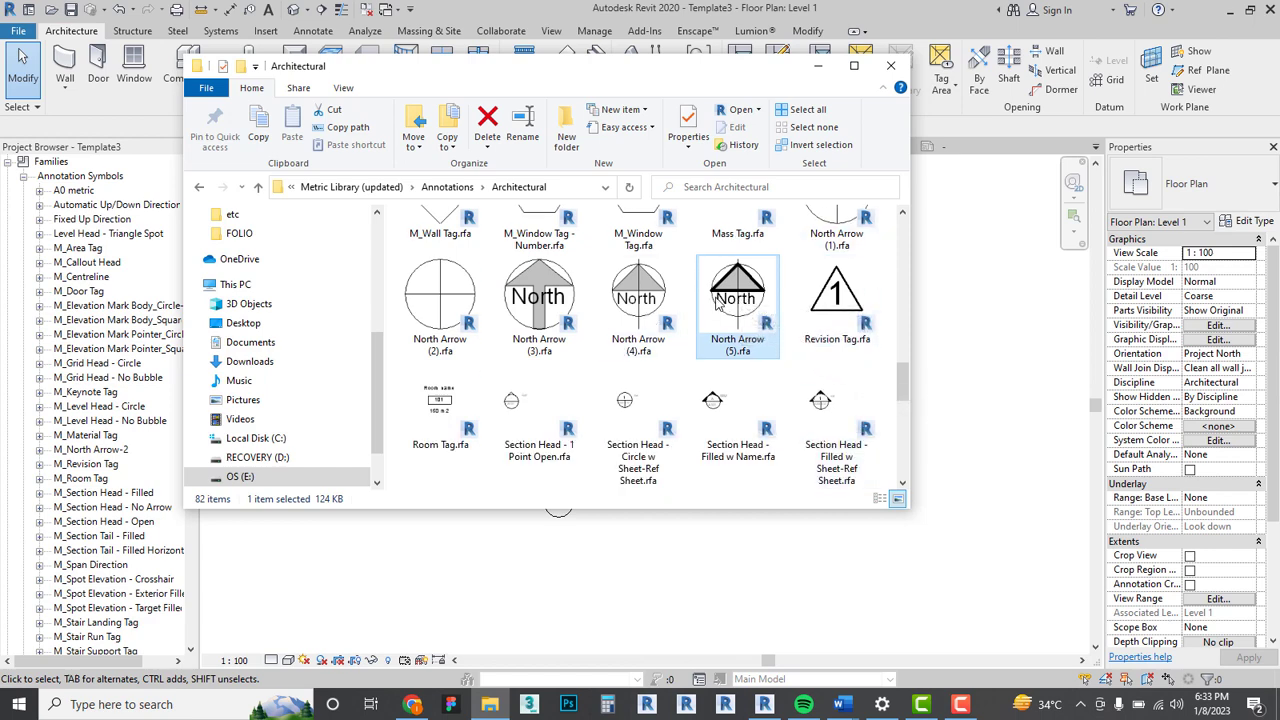
drag(750, 350, 990, 518)
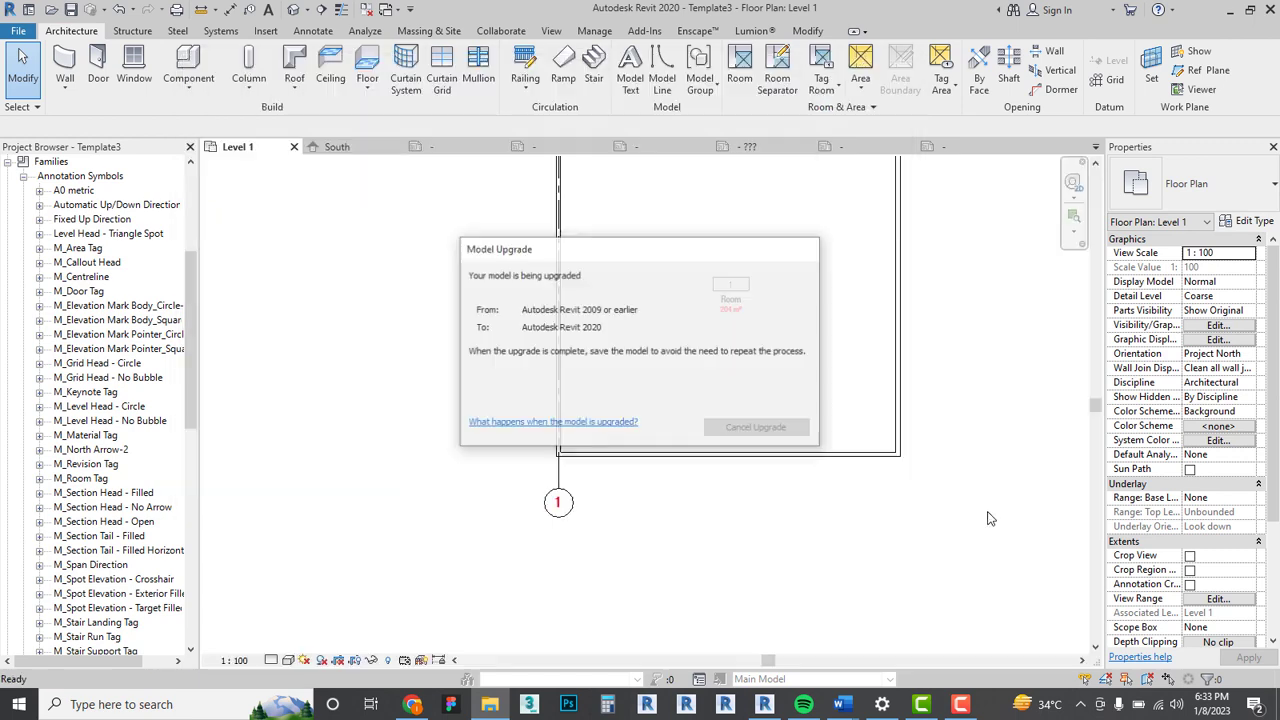
Place one North Arrow (5) symbol below the room next to grid bubble 1.
click(810, 485)
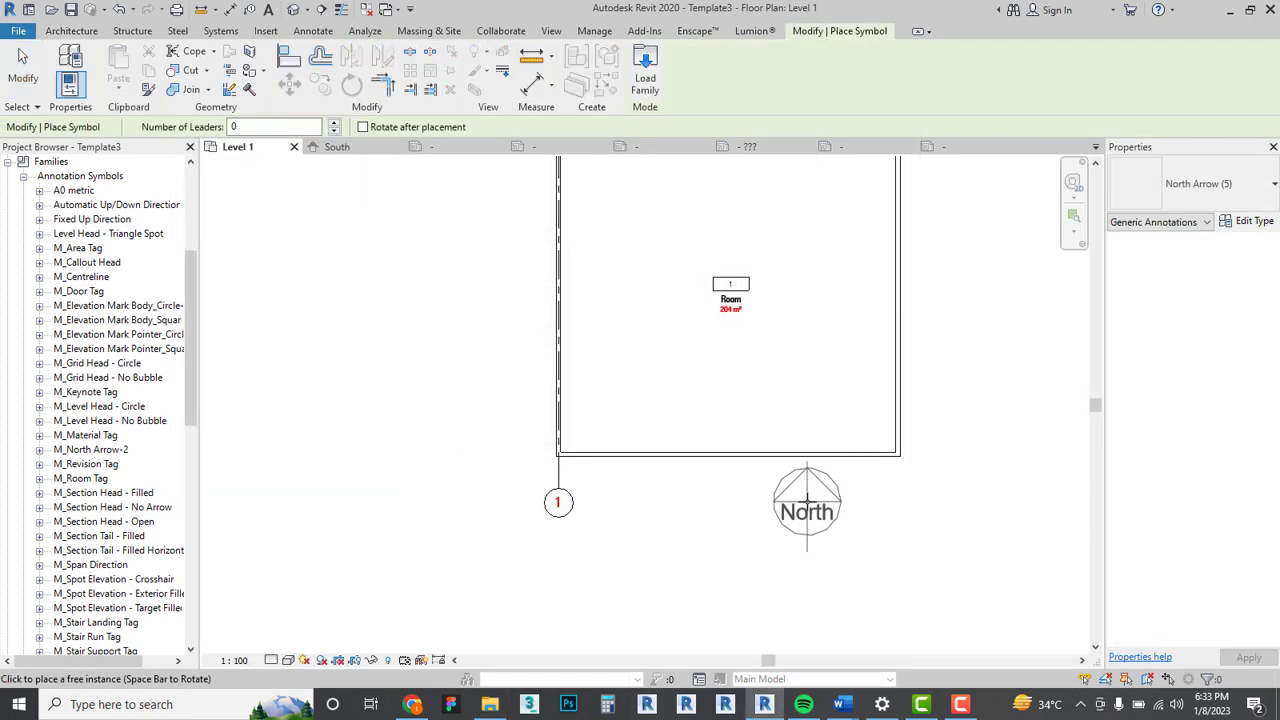
right_click(895, 515)
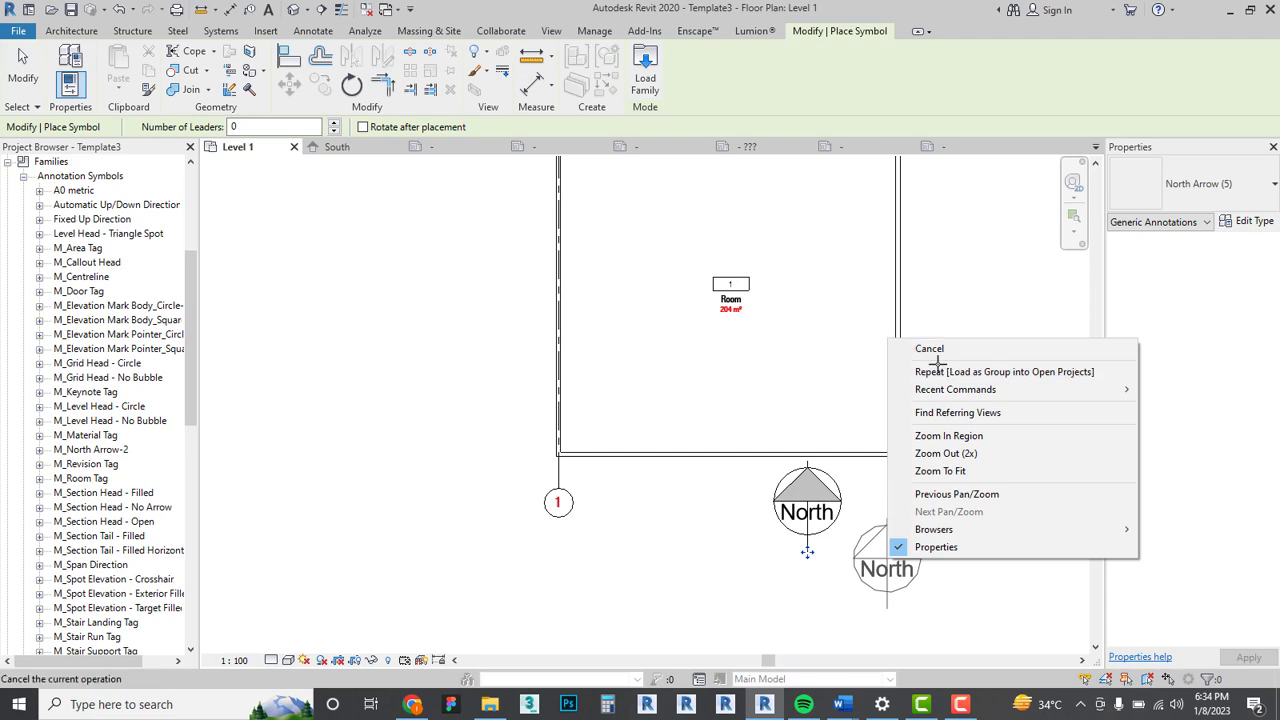
click(930, 303)
click(935, 303)
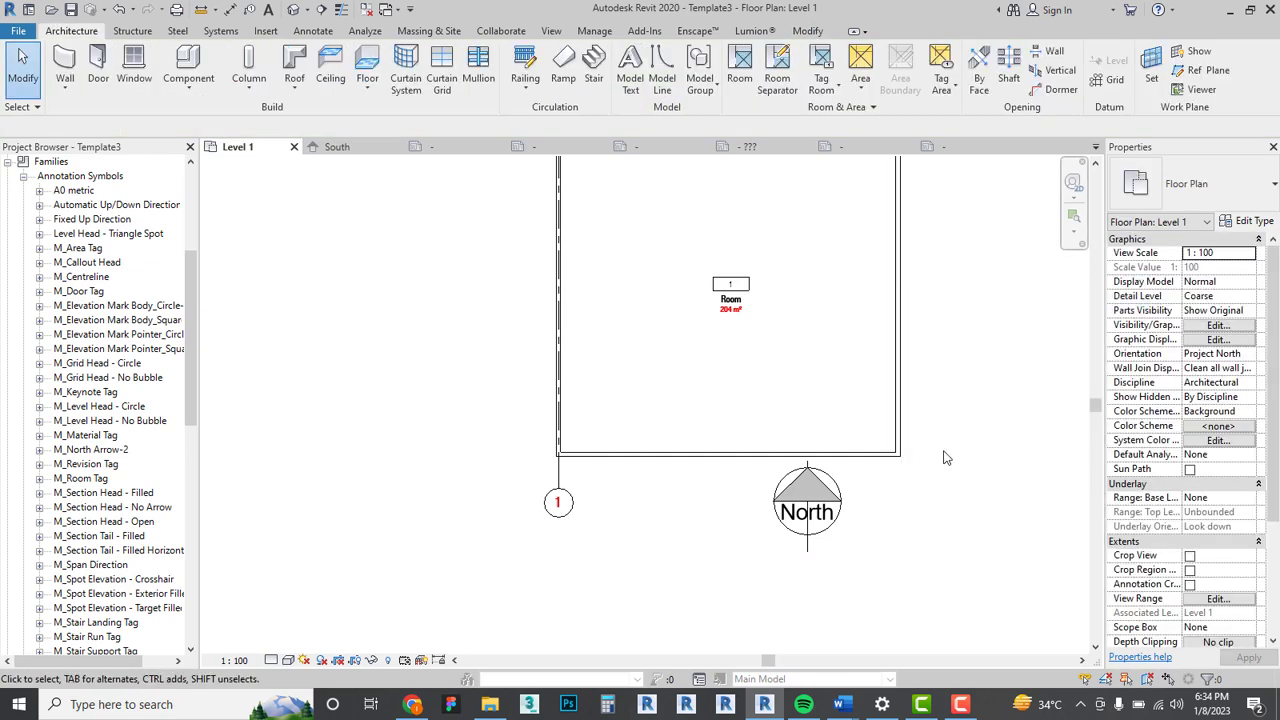
Review the arrow's type properties and locate North Arrow (5) under Annotation Symbols.
click(815, 530)
click(1240, 222)
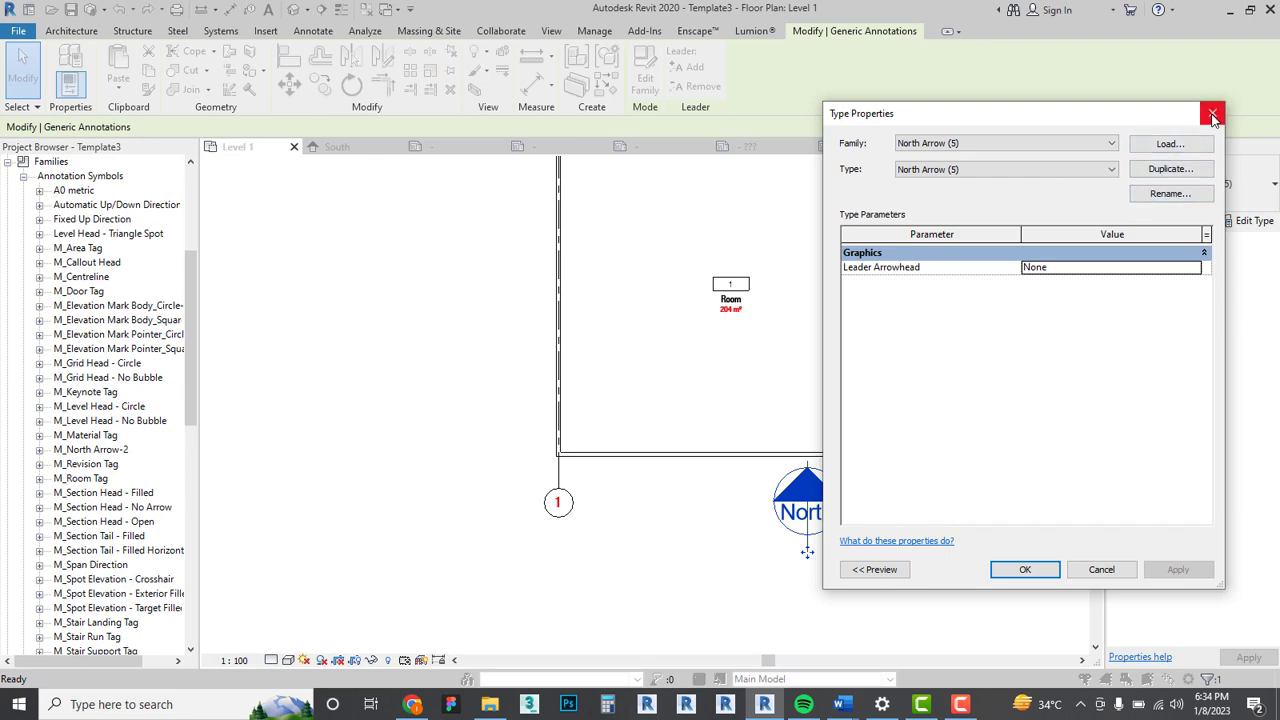
click(1212, 113)
scroll(122, 590, down, 3)
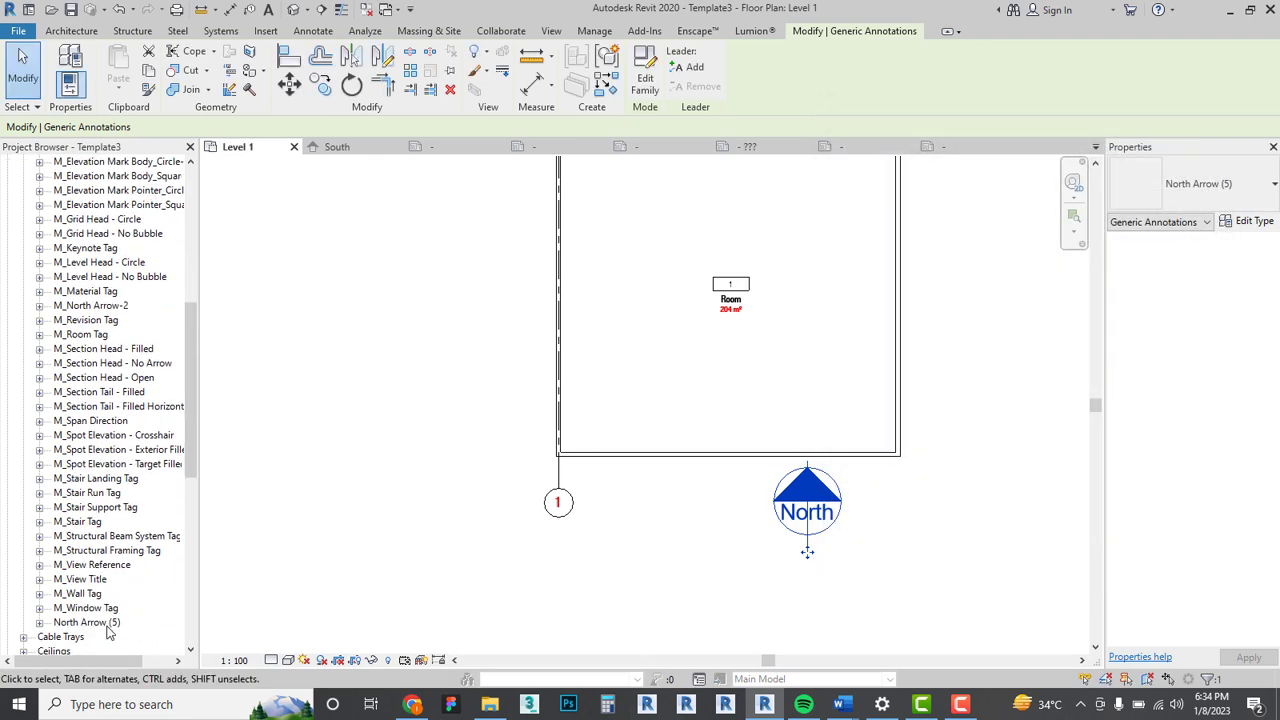
click(108, 624)
right_click(108, 626)
Edit the North Arrow (5) family and set its North label font to Swis721 LtCn BT.
click(140, 503)
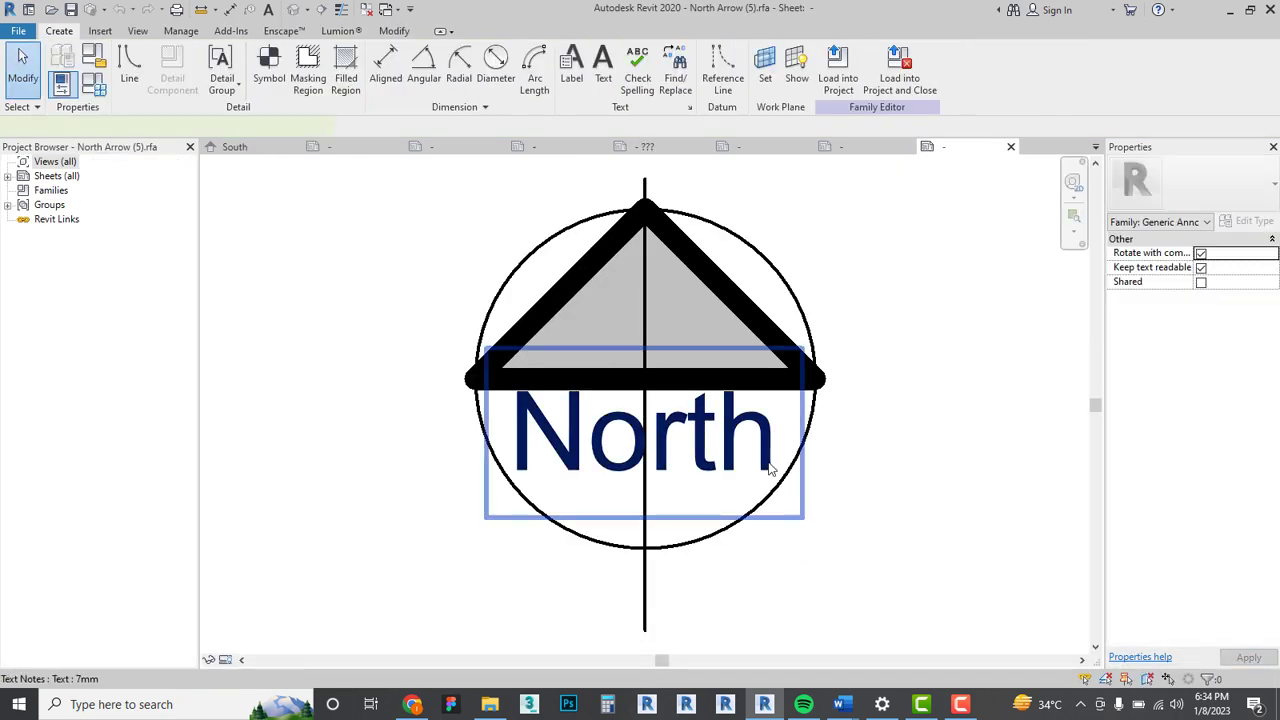
click(770, 468)
click(1248, 220)
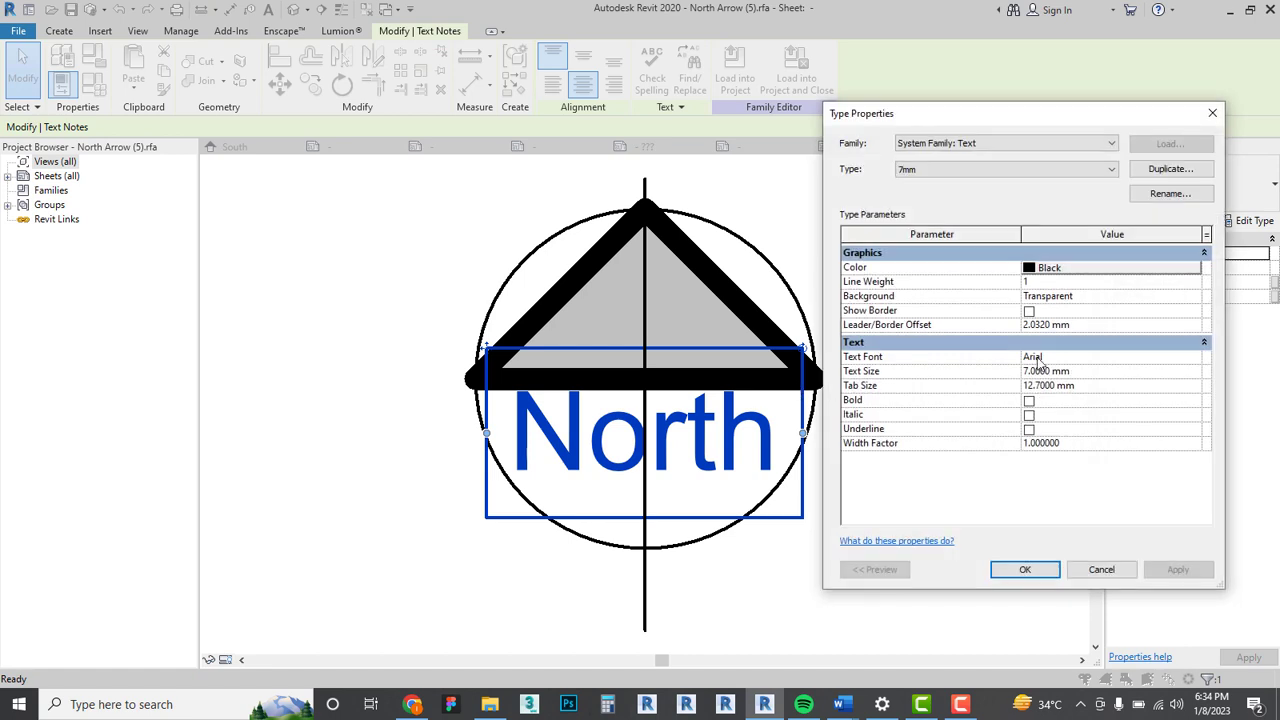
click(1078, 358)
text(swis)
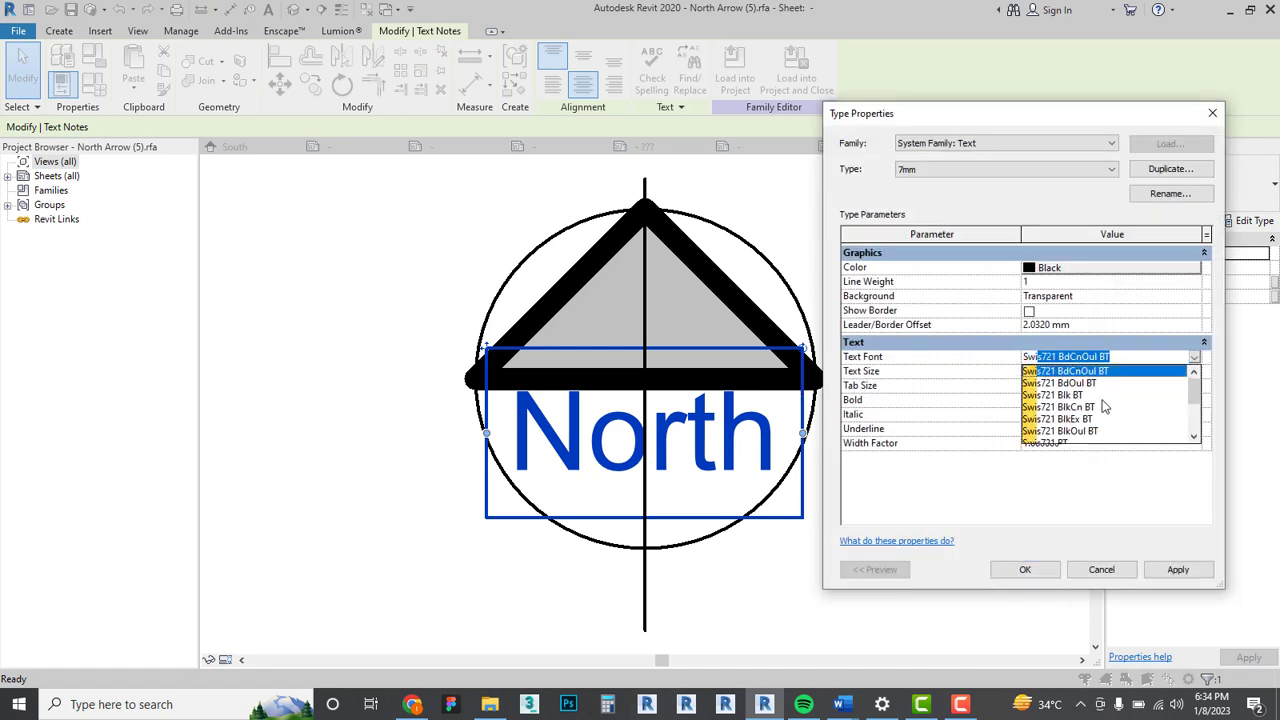
scroll(1090, 415, down, 3)
click(1080, 420)
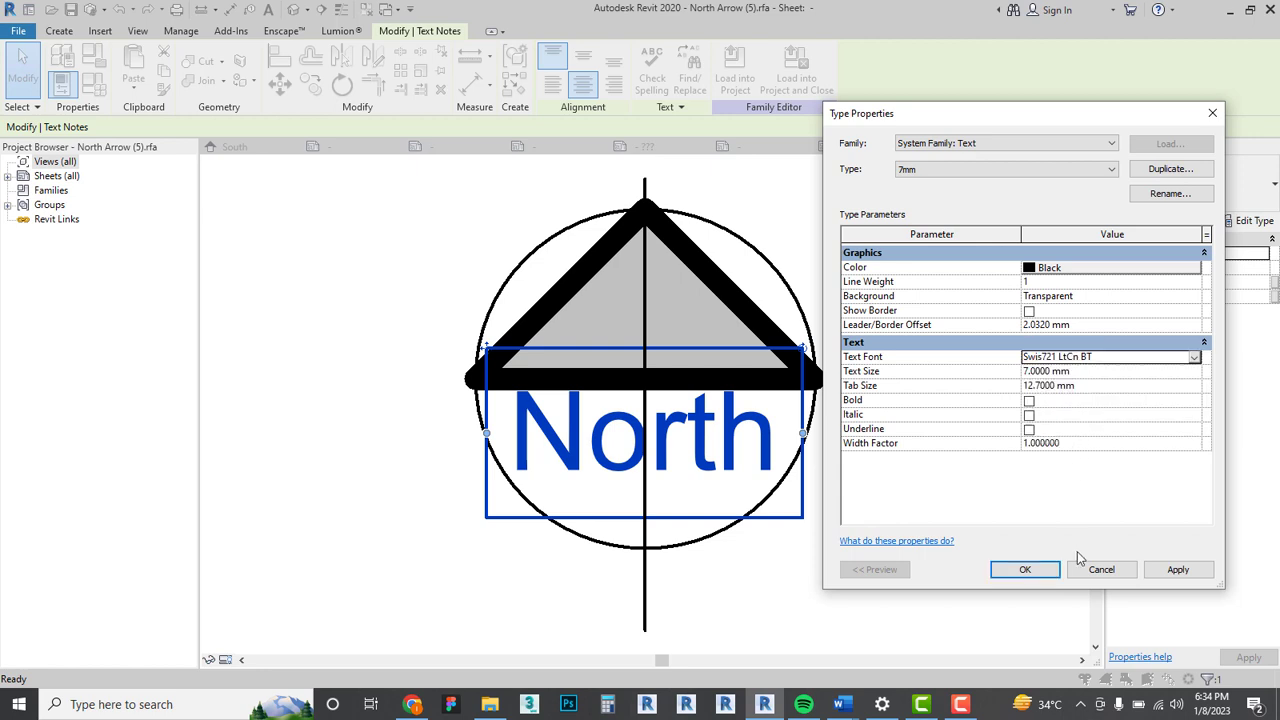
click(1167, 571)
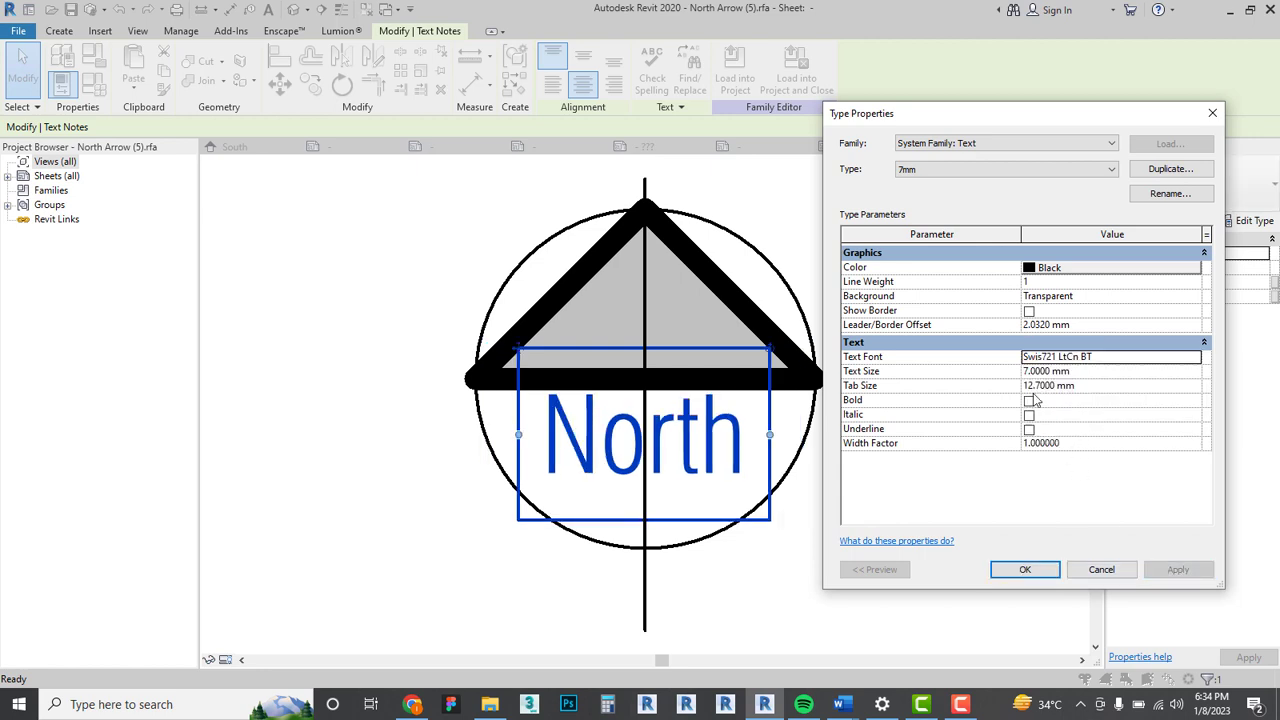
Make the North label bold and load the family into projects.
click(1029, 401)
click(1025, 569)
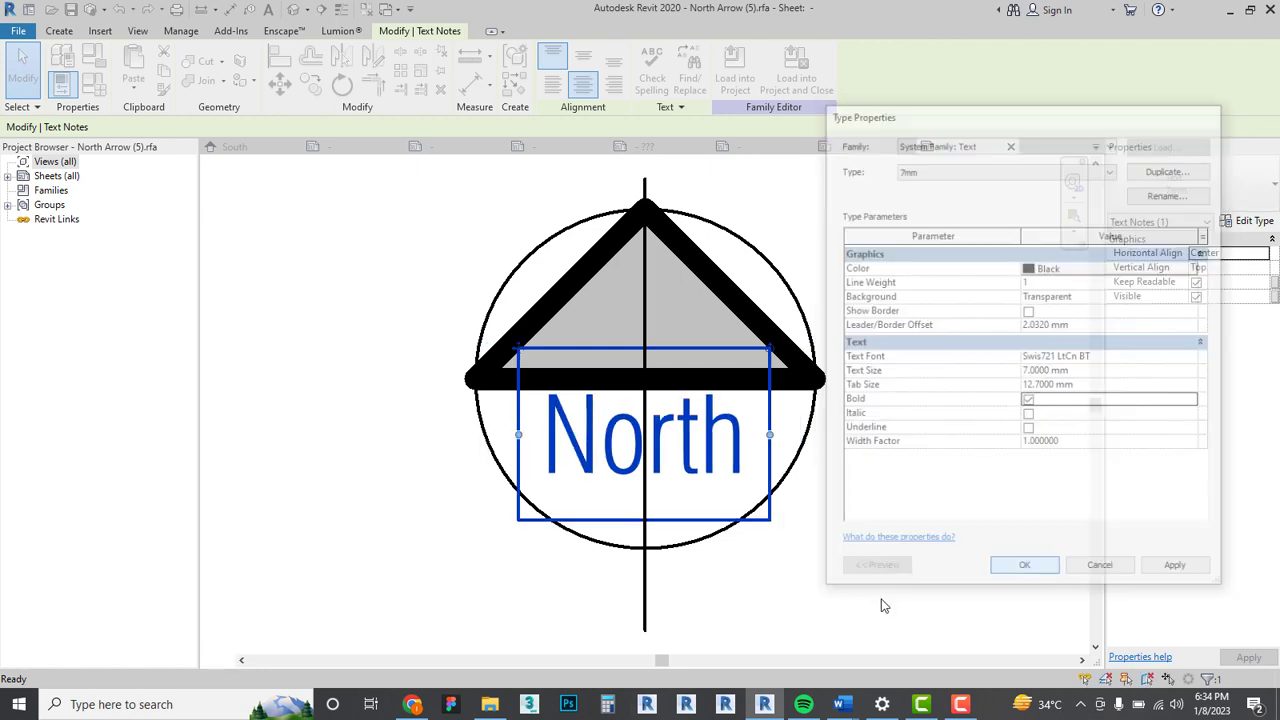
click(876, 610)
click(557, 68)
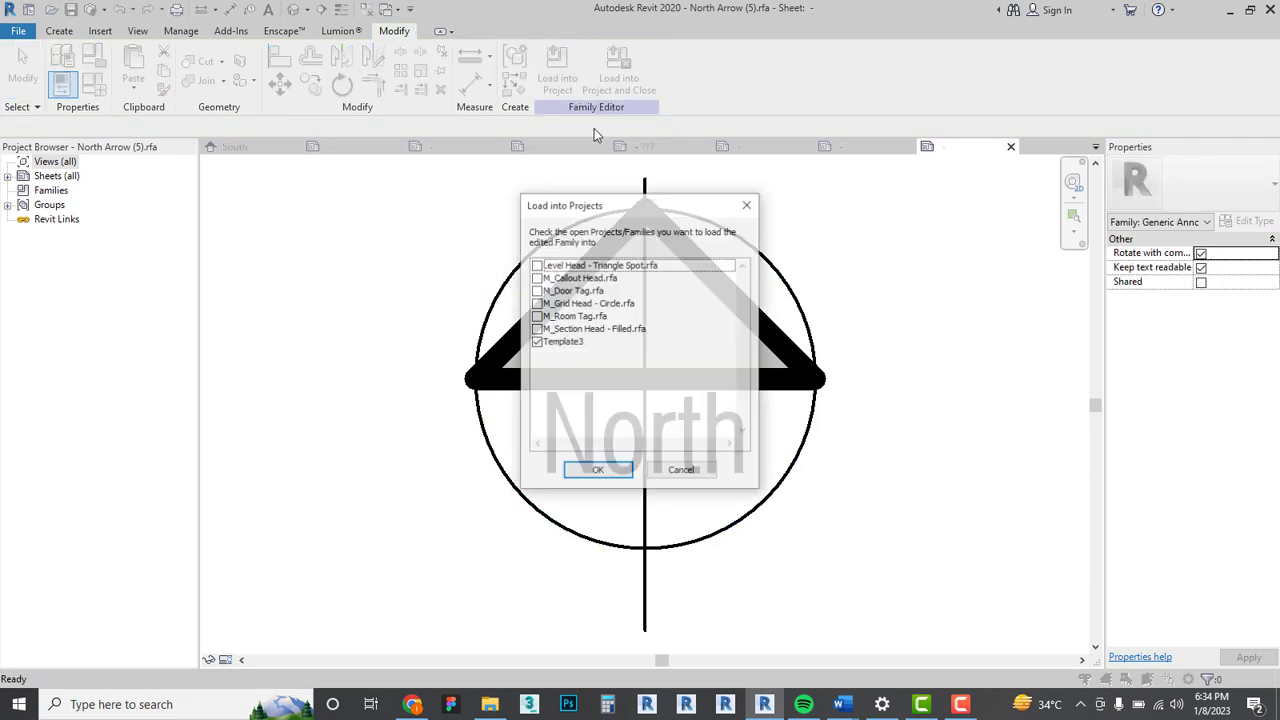
Load North Arrow (5) into Template3, overwriting the family, and delete the old placed arrow.
click(598, 470)
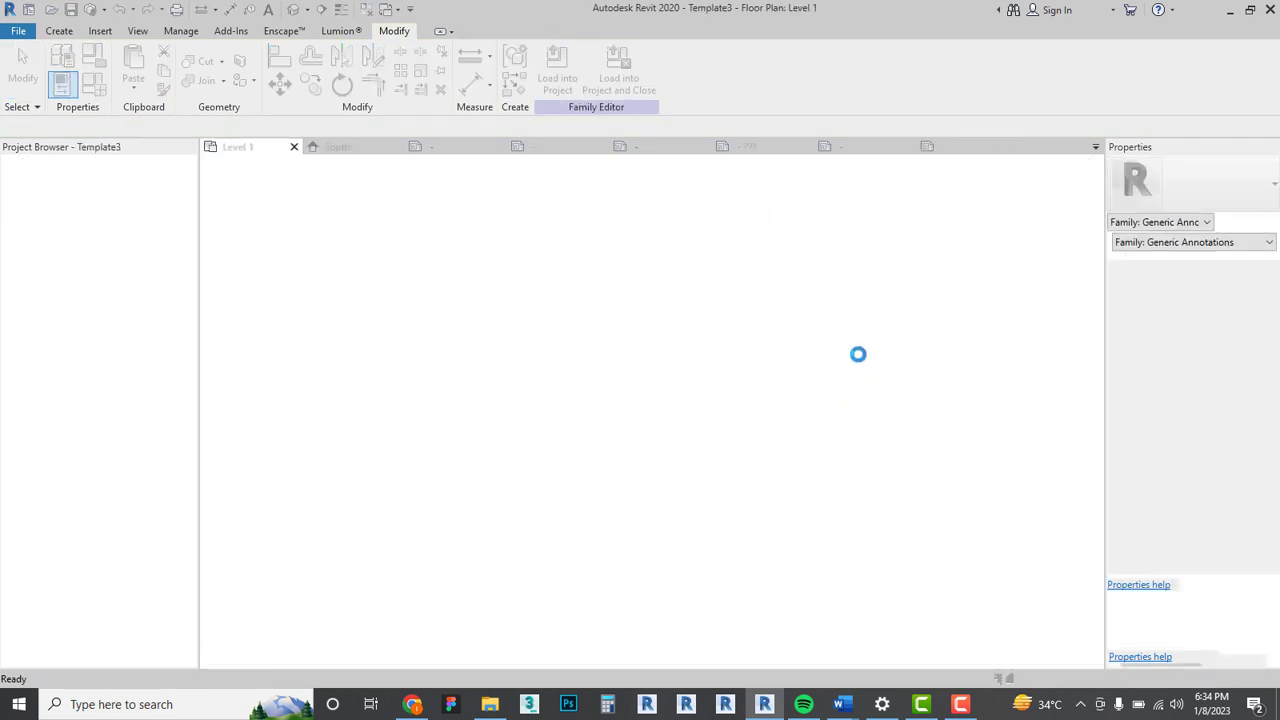
click(688, 336)
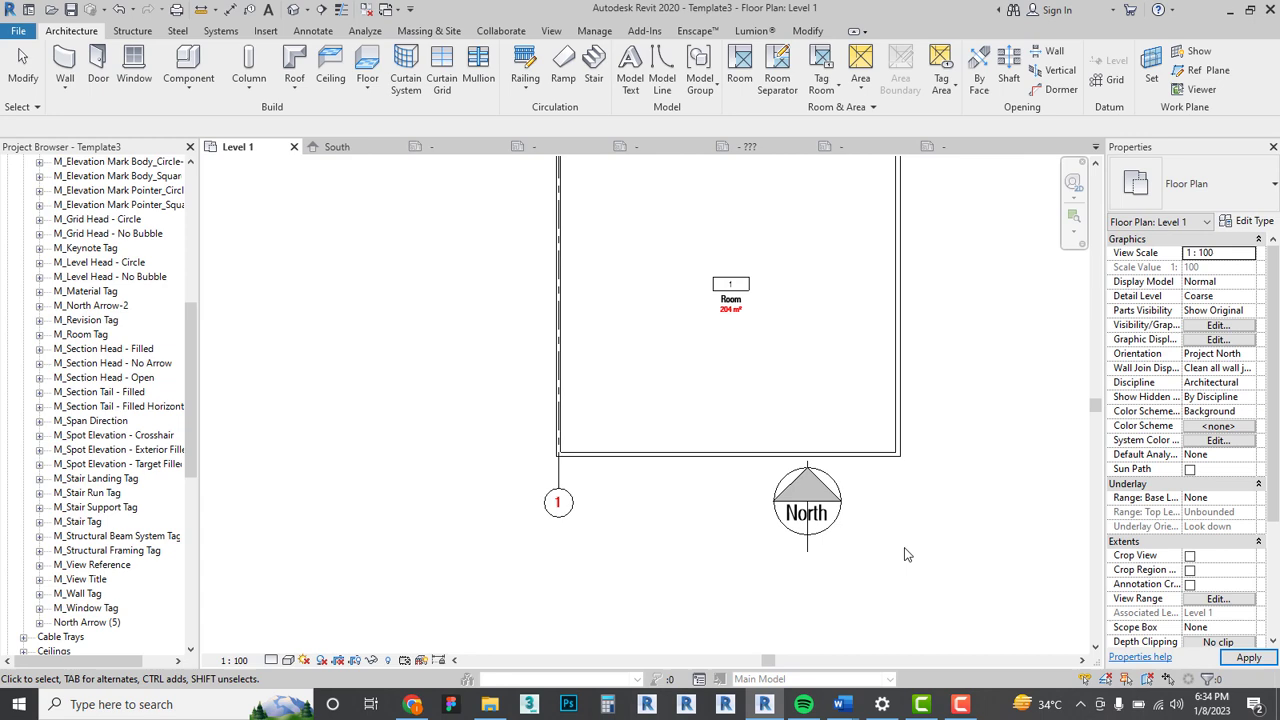
click(822, 537)
key(Delete)
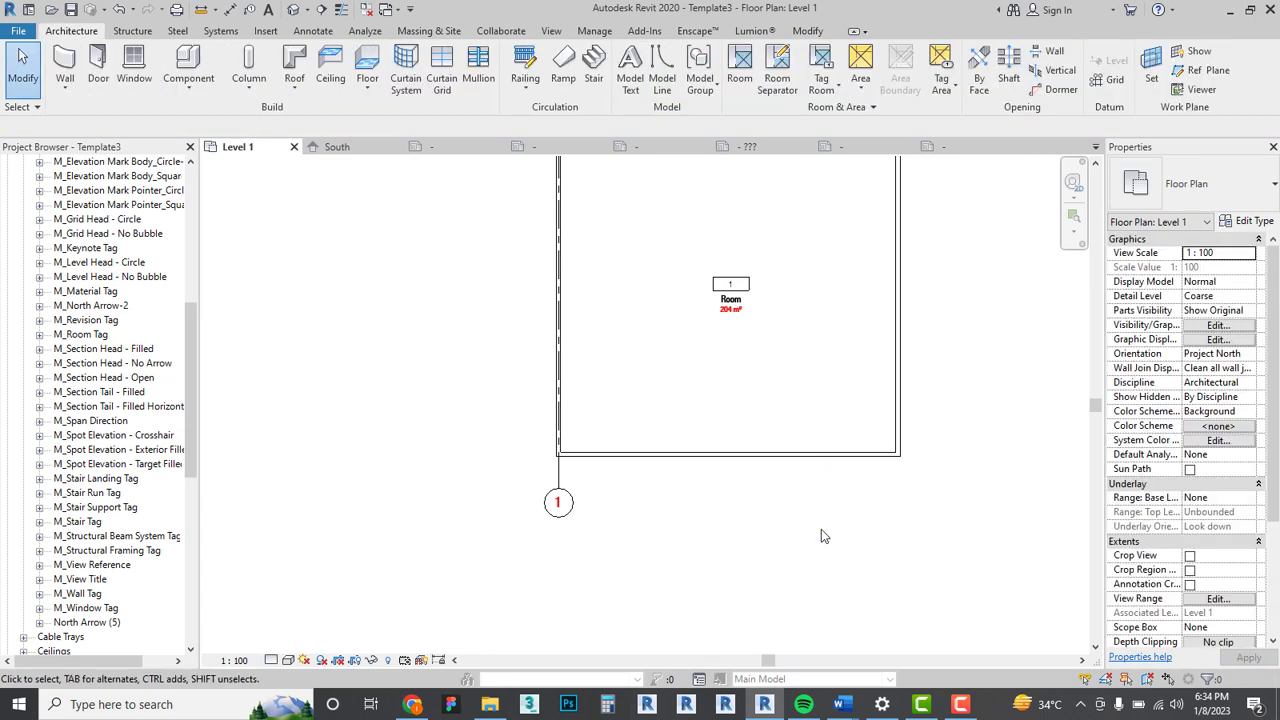
middle_drag(542, 375, 516, 398)
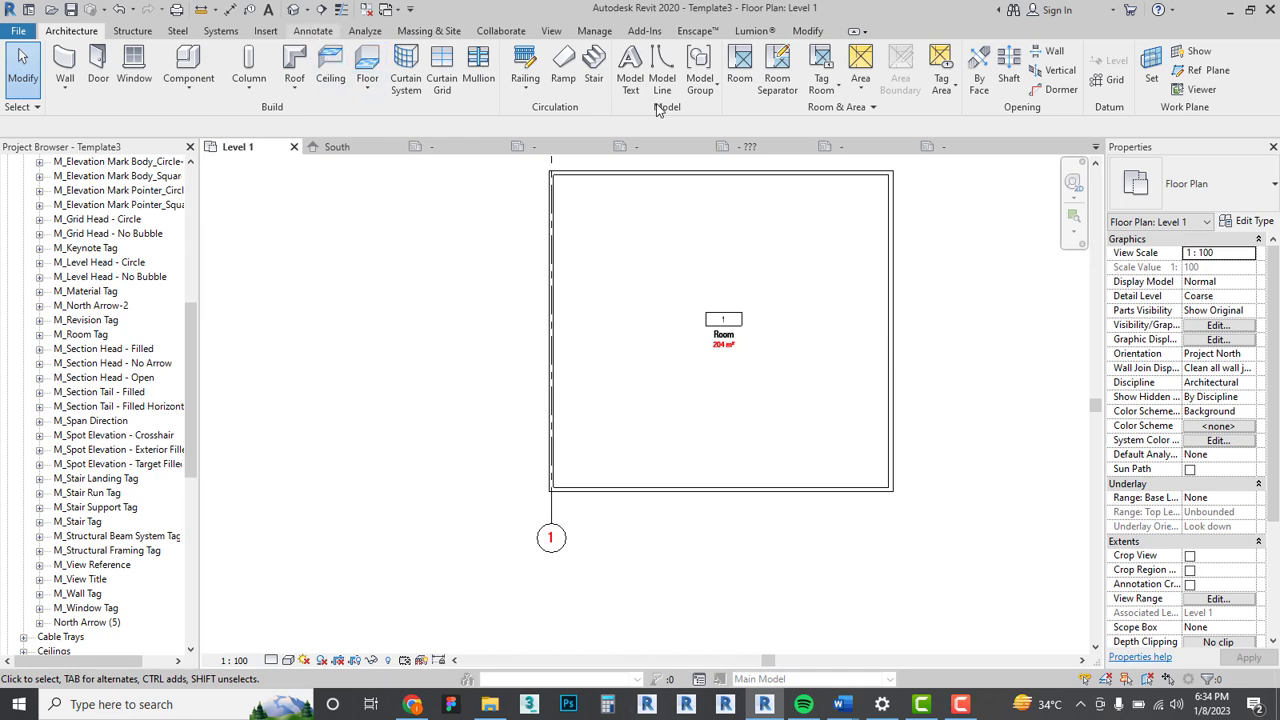
scroll(657, 100, down, 5)
Place a new North Arrow (5) symbol to the right of the room.
click(1123, 63)
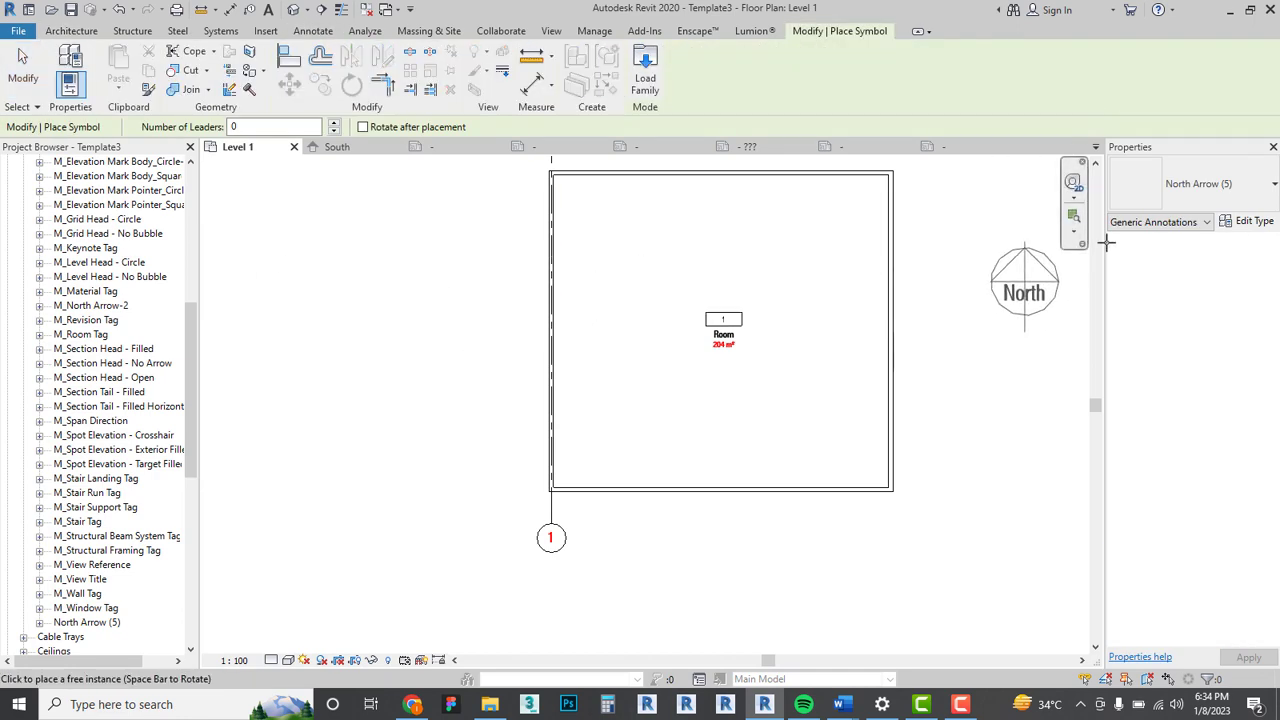
click(1001, 330)
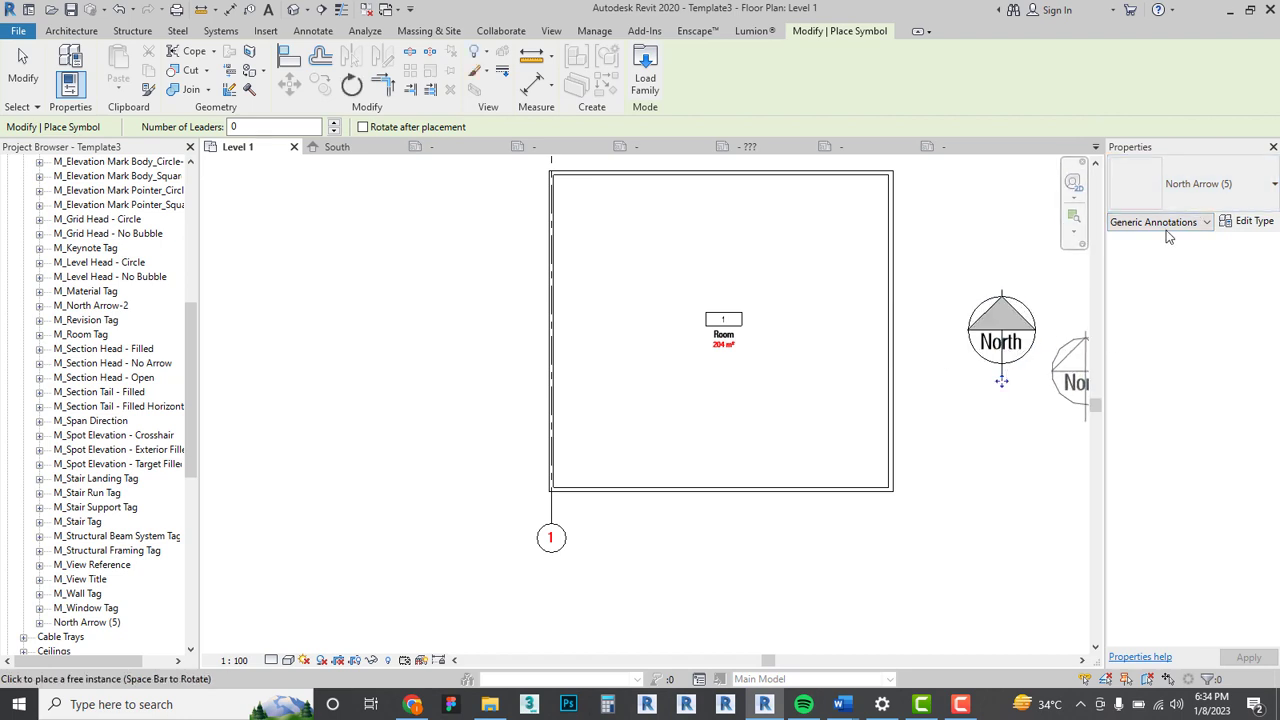
right_click(947, 249)
key(Escape)
right_click(1001, 266)
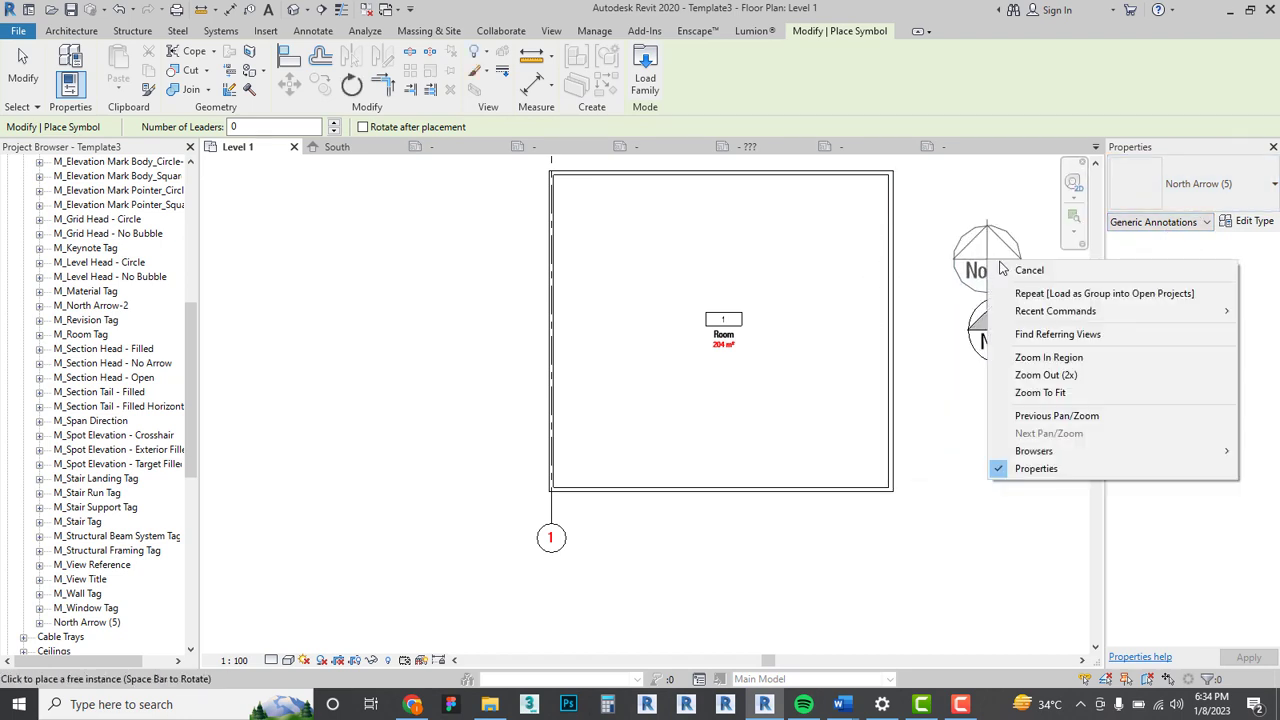
click(1010, 270)
Switch the placed arrow to the M_Centreline type, then delete that symbol.
click(1001, 335)
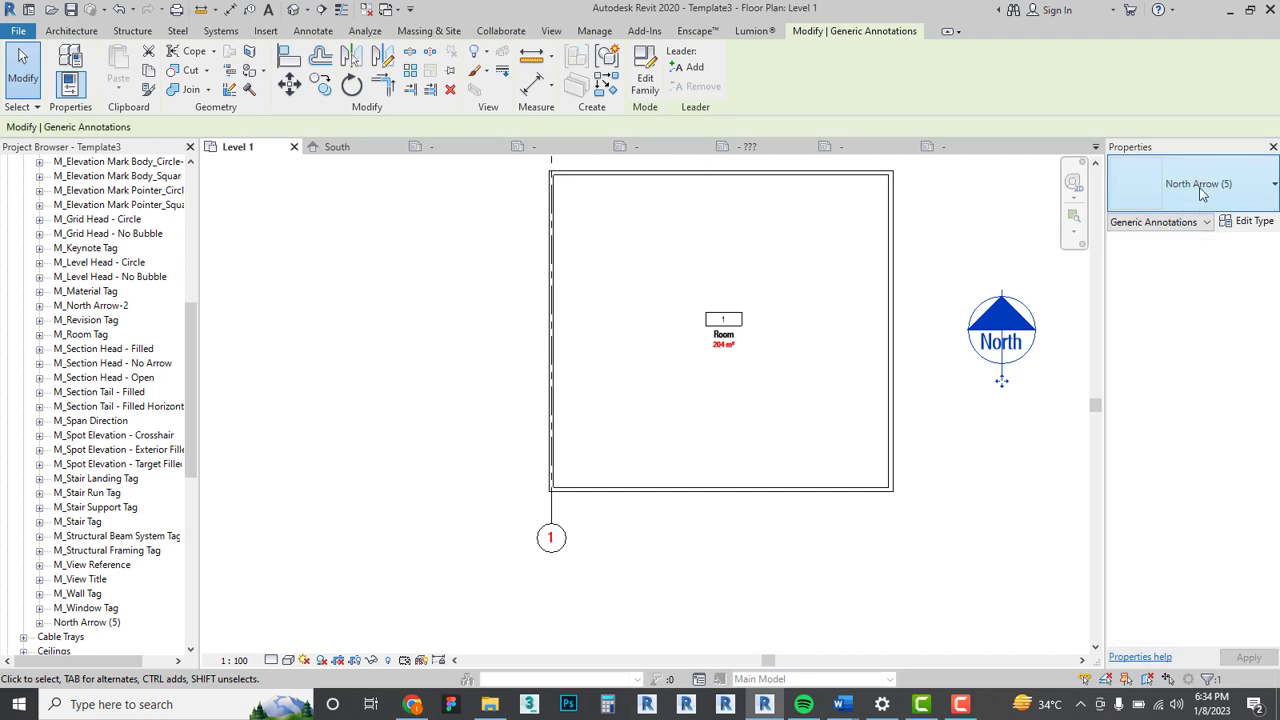
click(1199, 187)
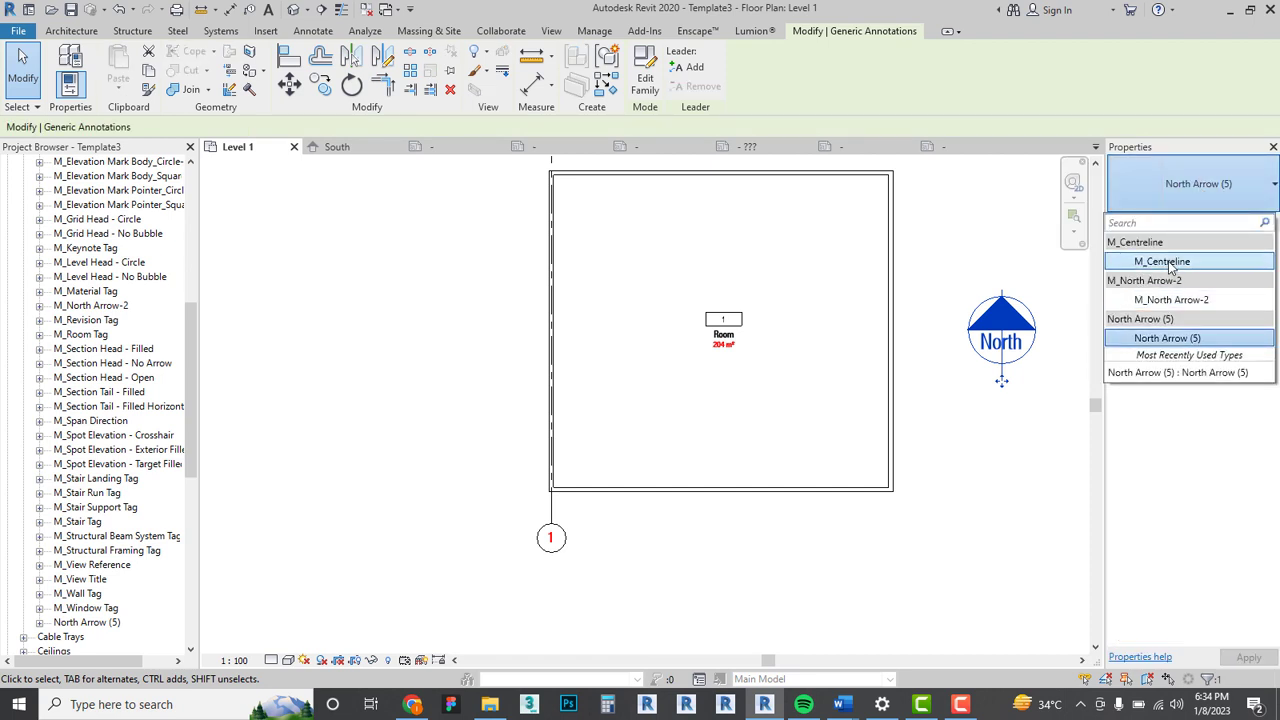
click(1162, 262)
scroll(990, 338, up, 1)
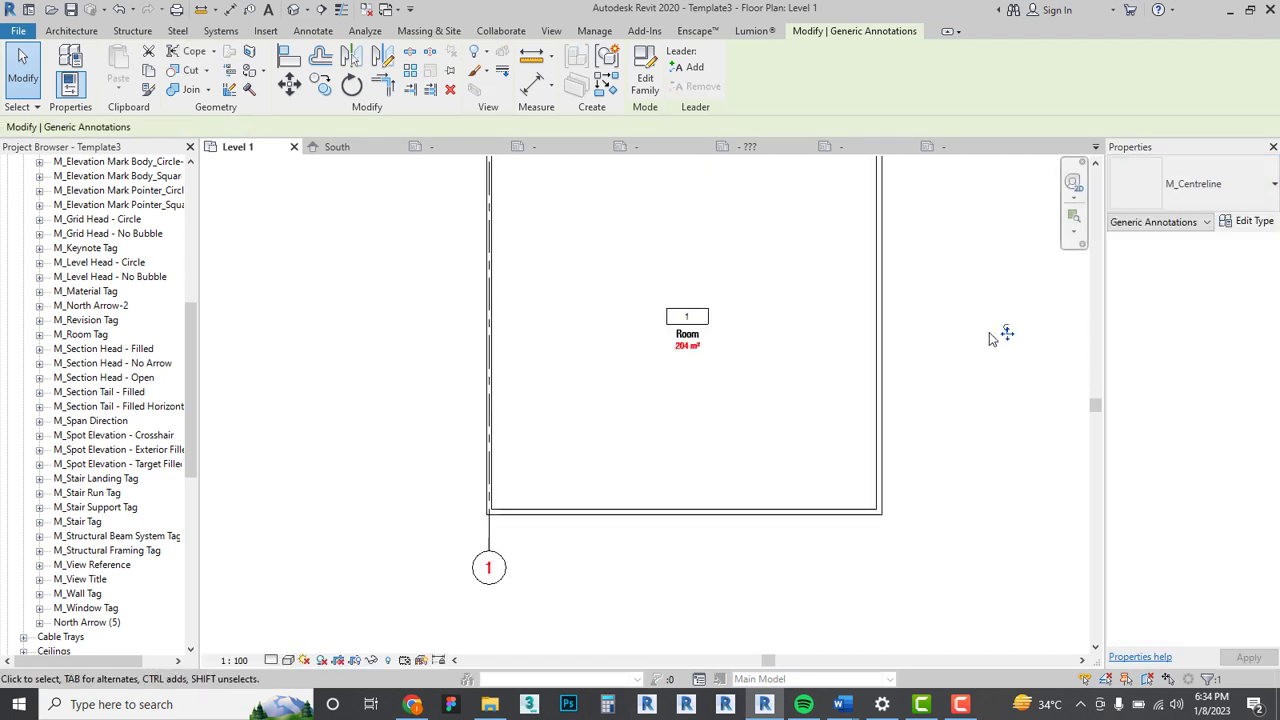
scroll(990, 338, up, 2)
click(1037, 355)
click(1009, 338)
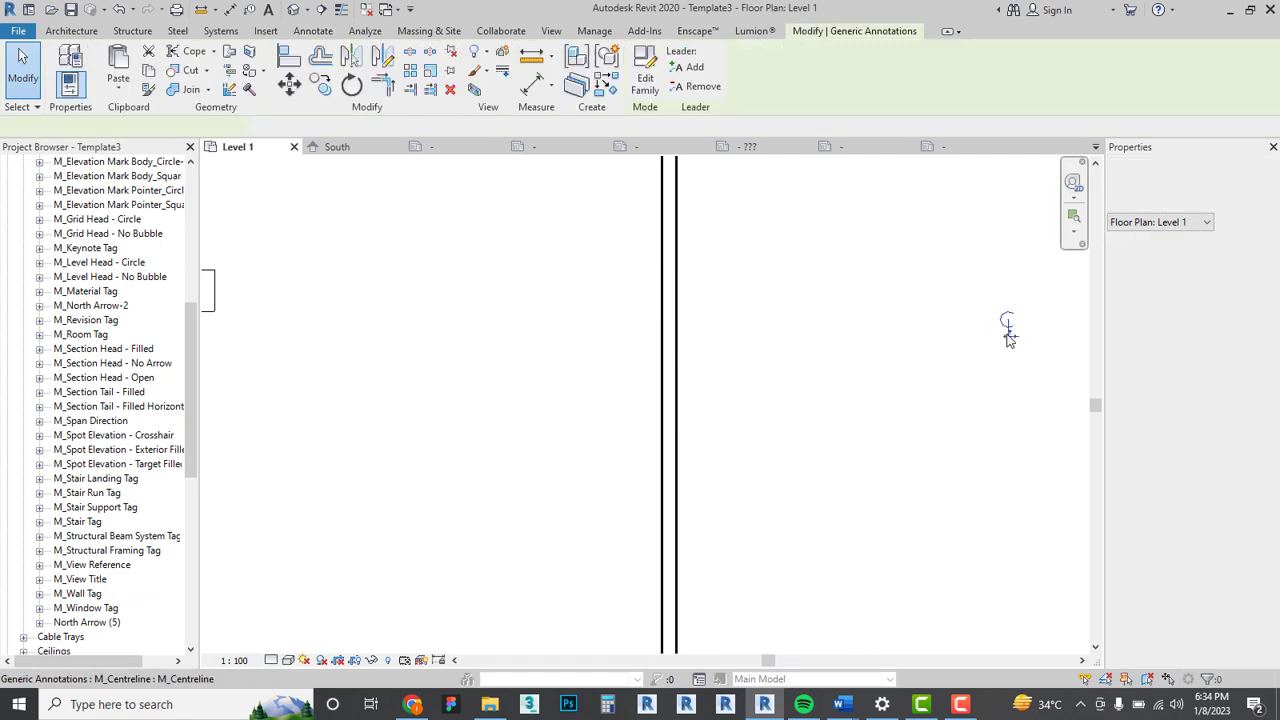
key(Delete)
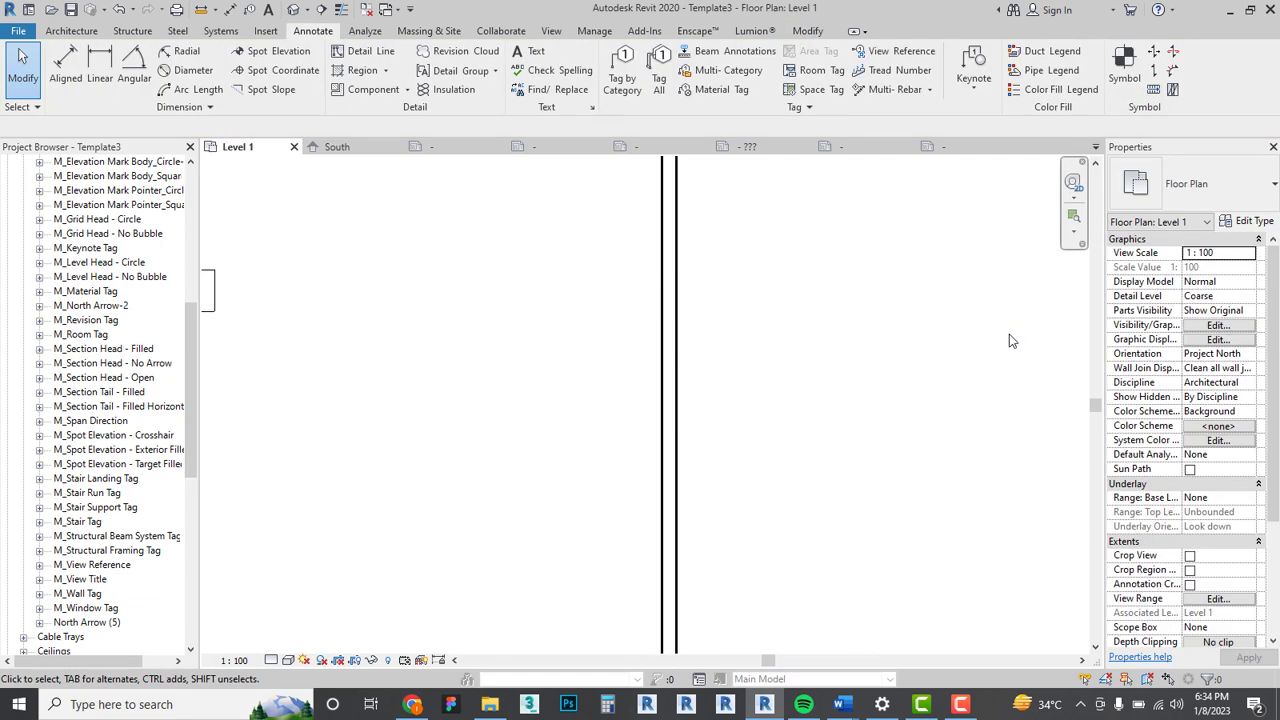
scroll(985, 340, down, 3)
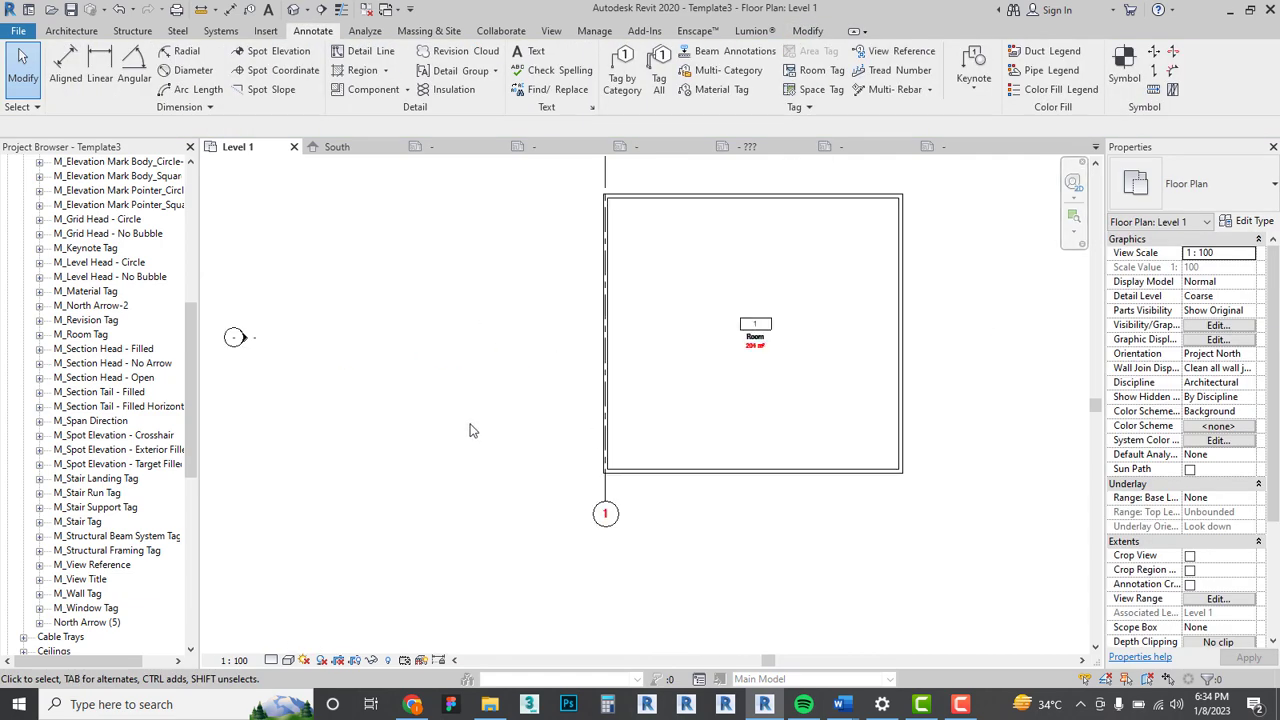
click(91, 322)
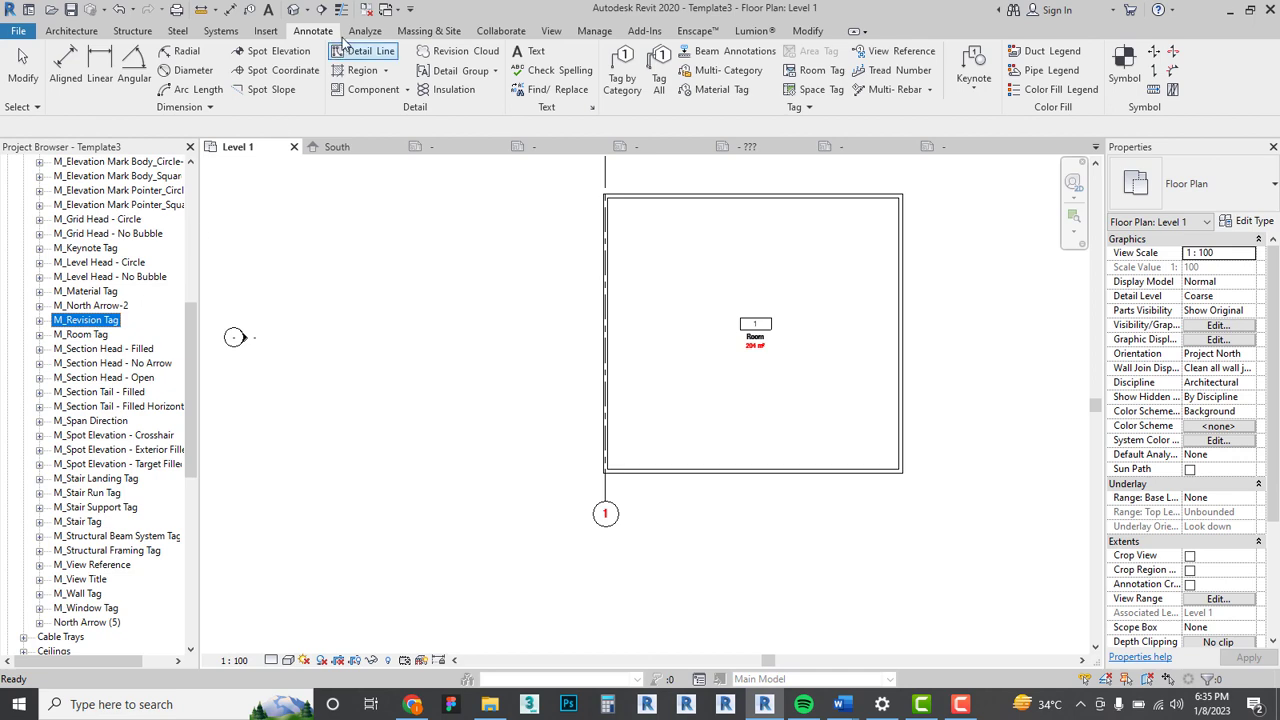
Draw a rectangular revision cloud enclosing the room on Level 1.
click(455, 55)
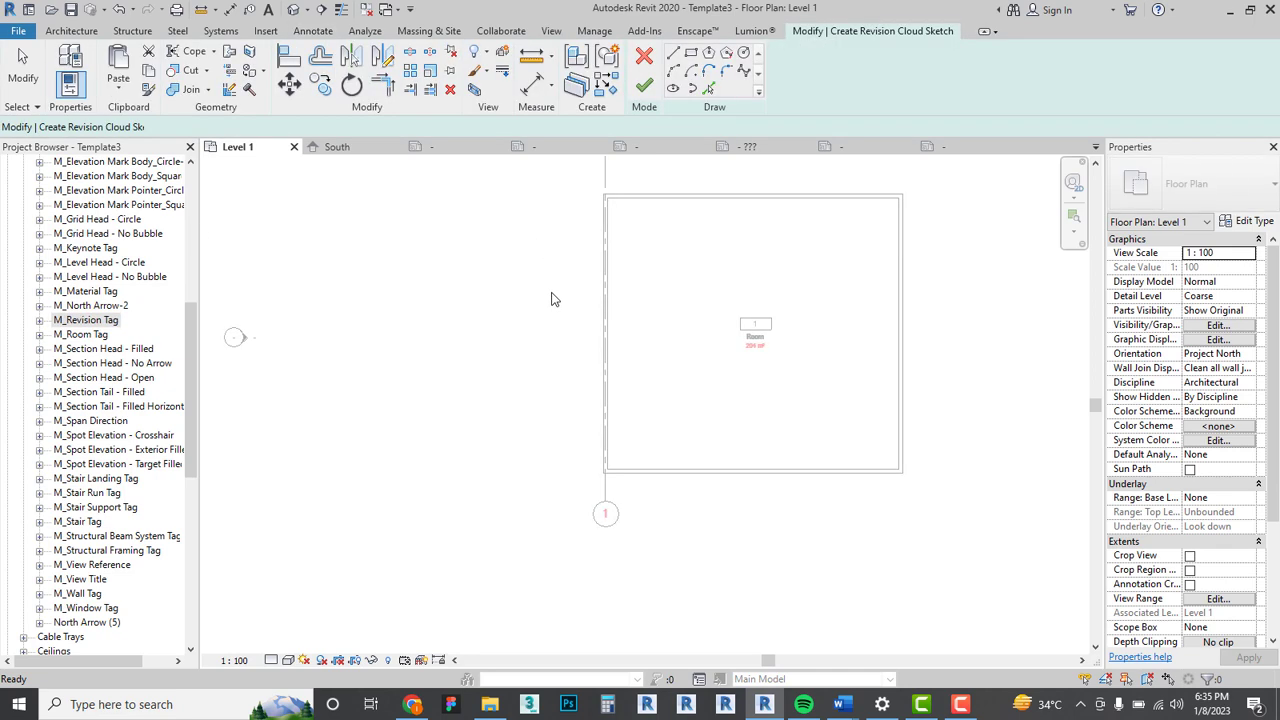
click(570, 180)
click(944, 503)
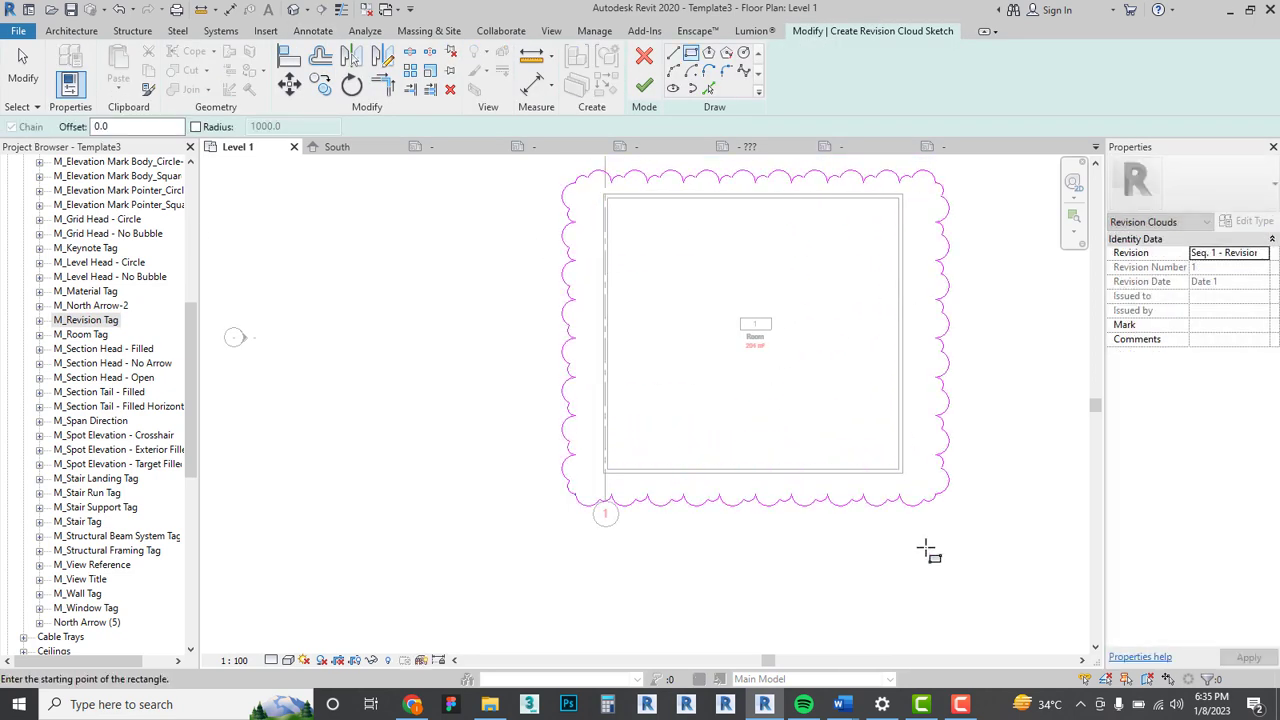
click(644, 86)
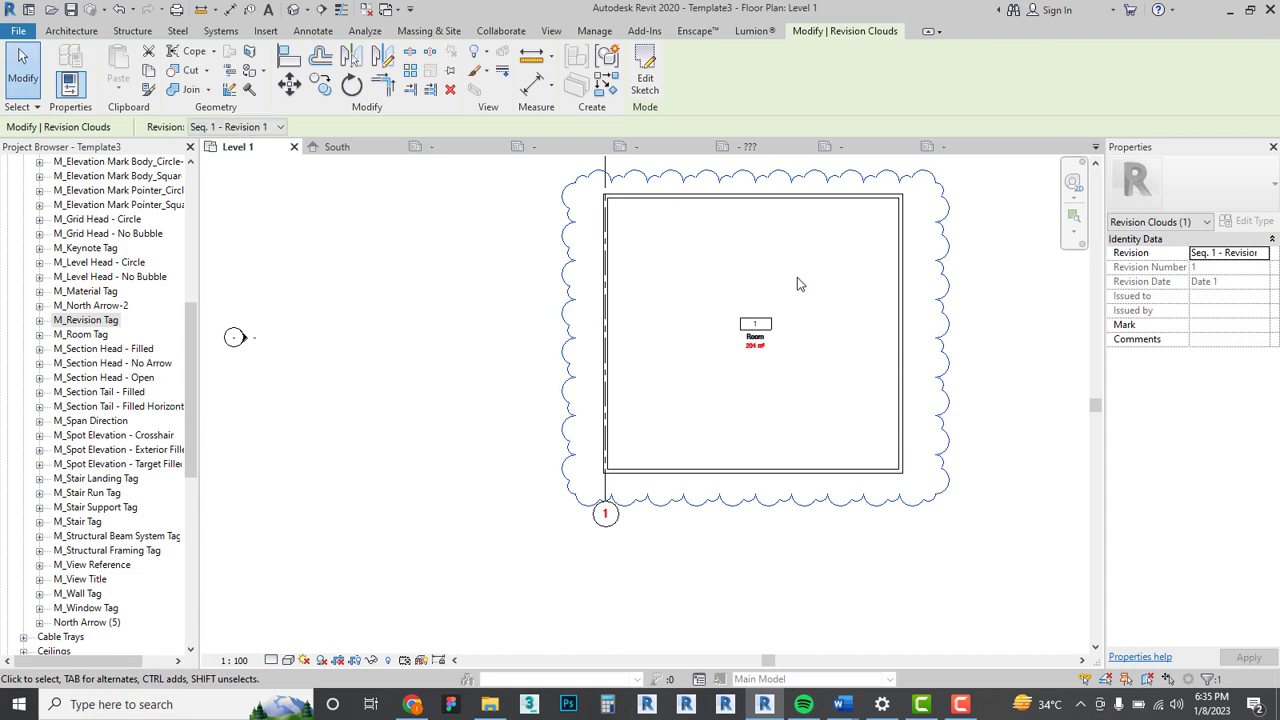
click(965, 323)
click(943, 394)
click(458, 252)
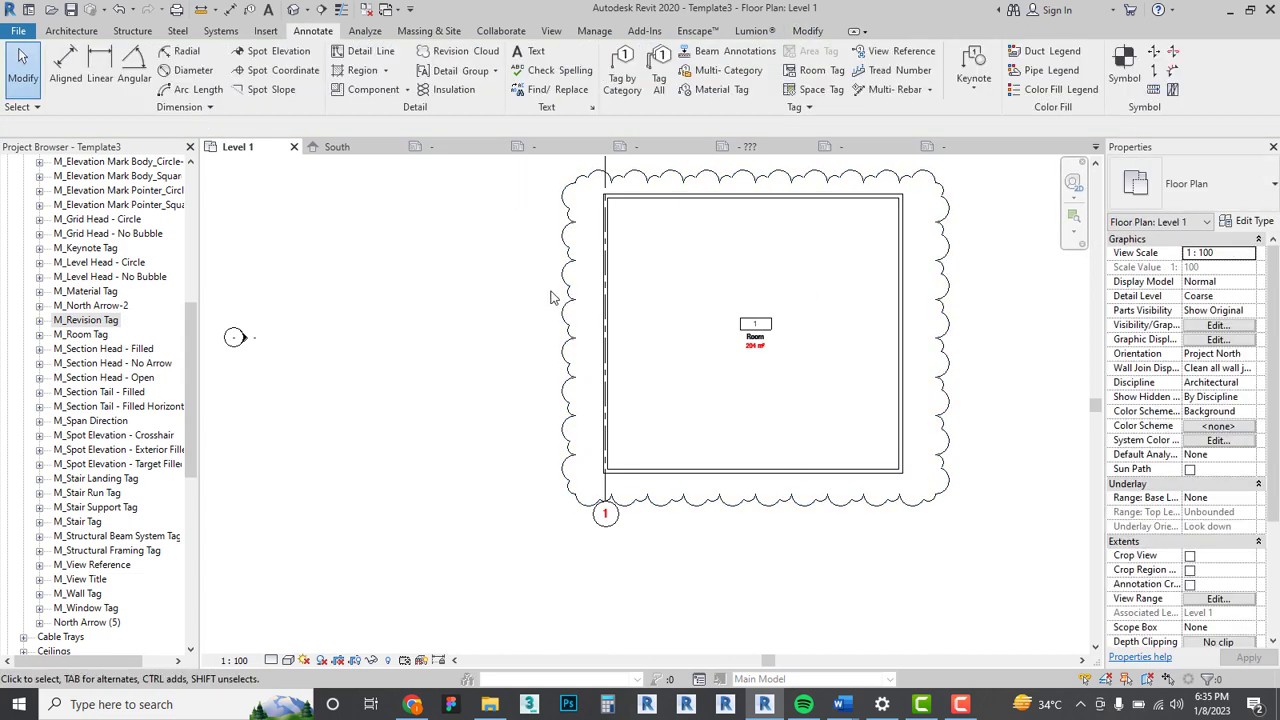
middle_drag(552, 295, 538, 396)
click(538, 397)
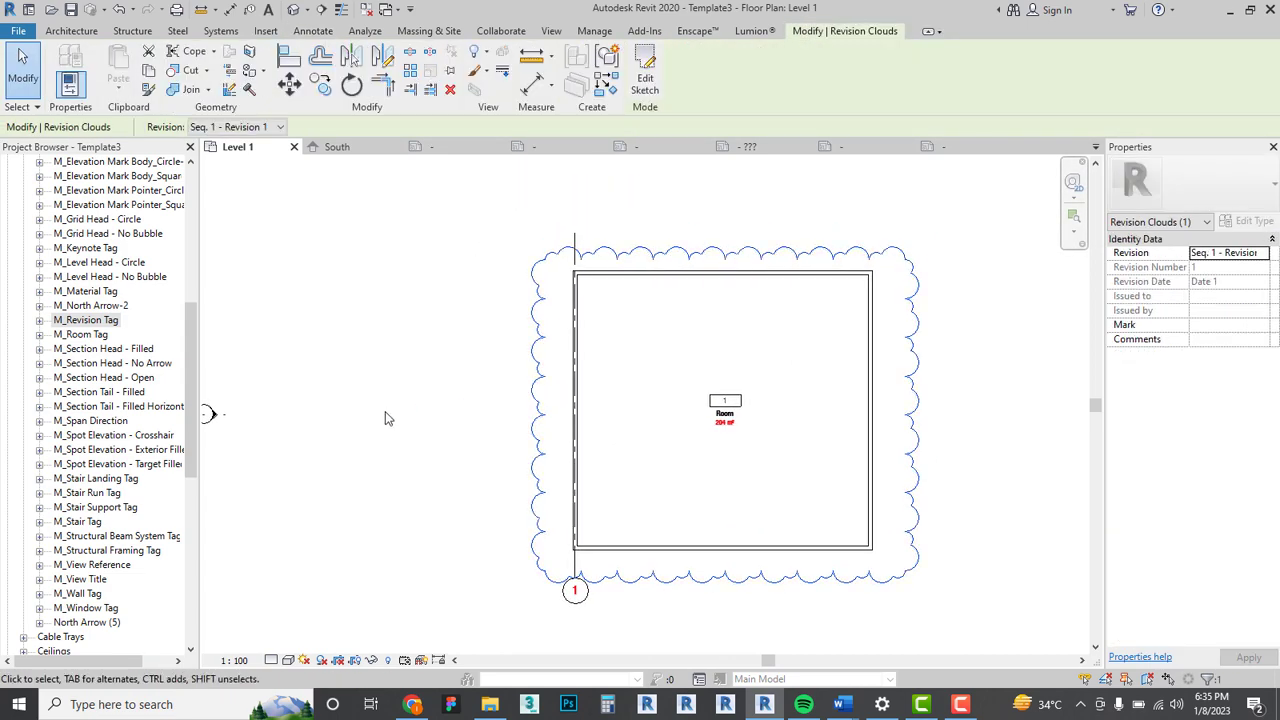
click(446, 447)
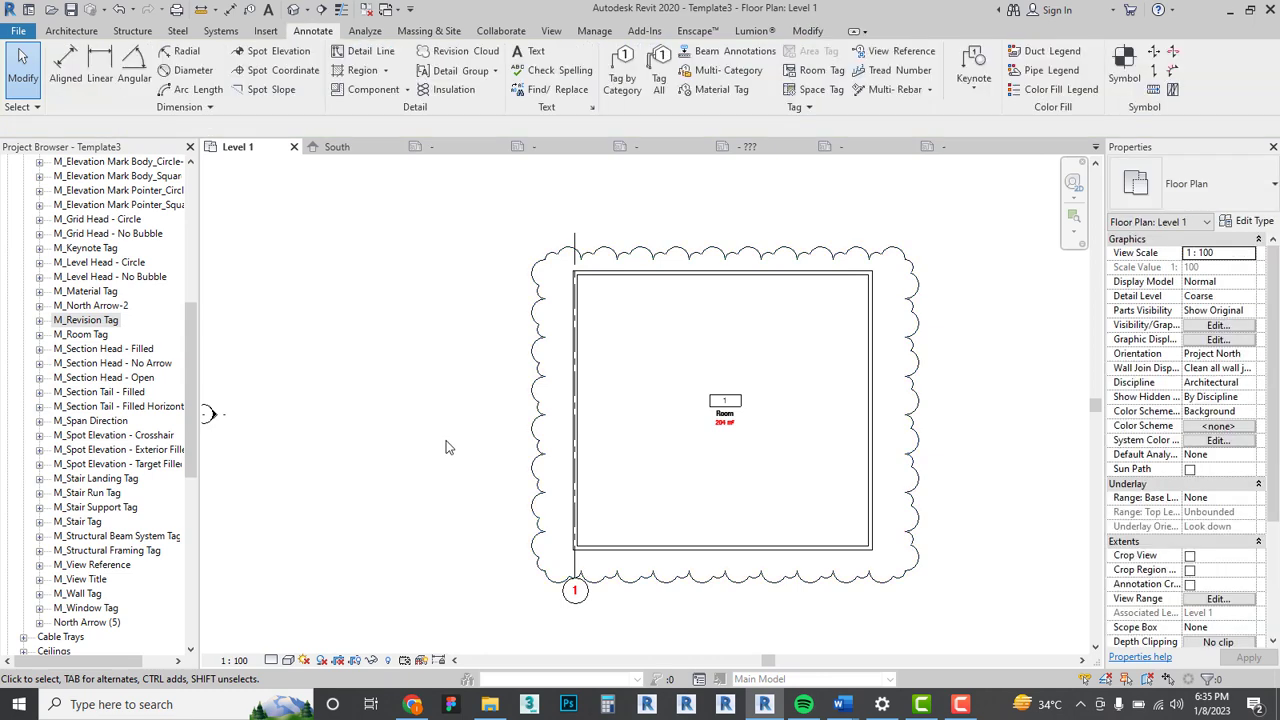
Tag the revision cloud's right edge with a triangular revision tag numbered 1.
key(t)
key(g)
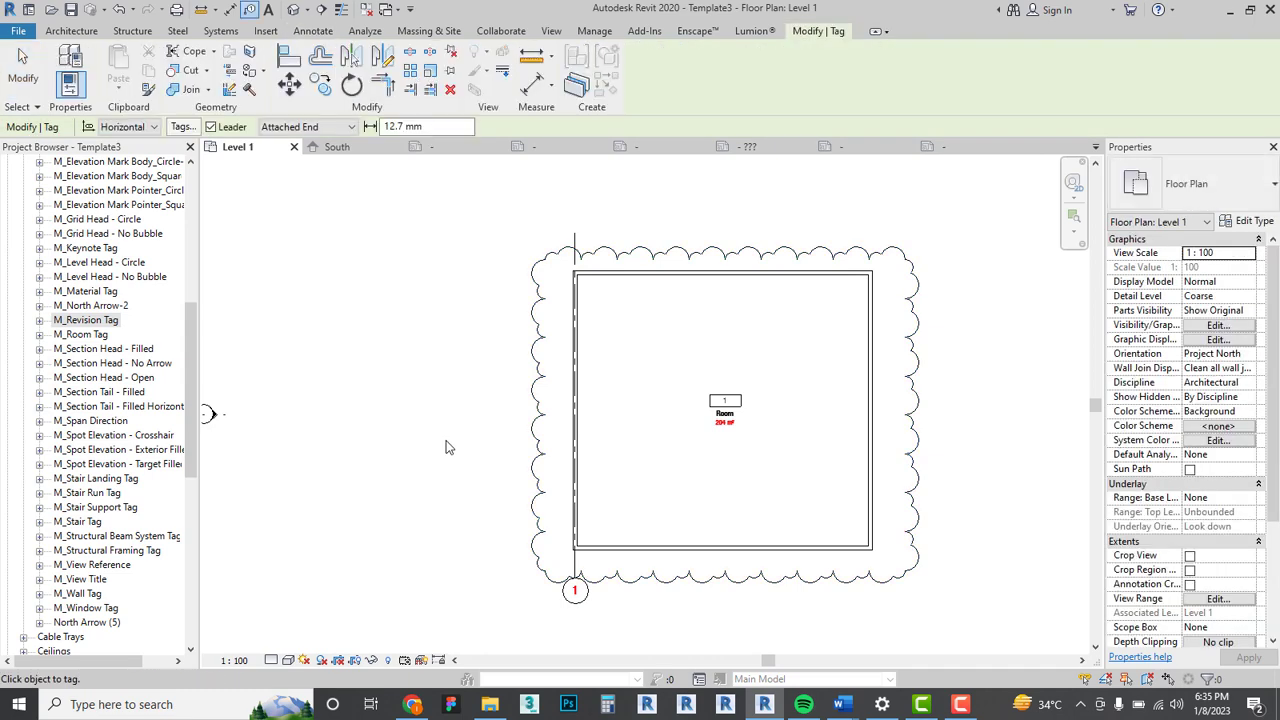
click(938, 382)
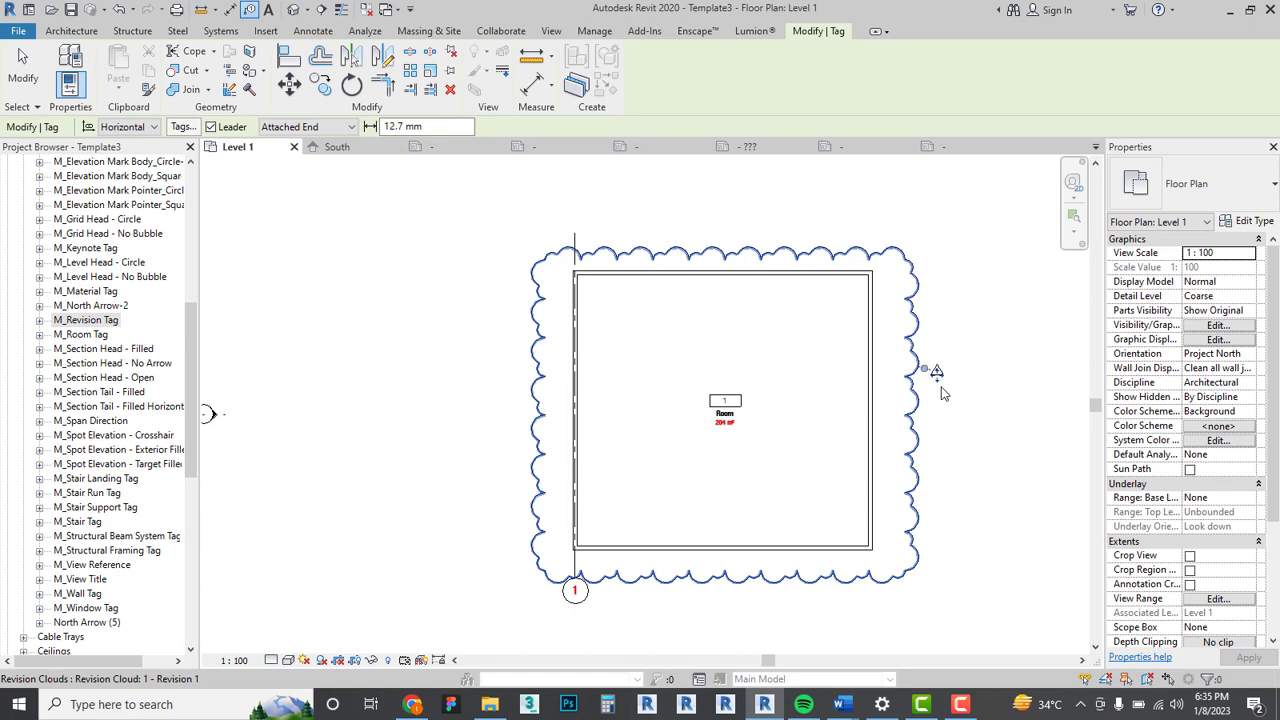
scroll(960, 375, up, 4)
scroll(933, 388, up, 1)
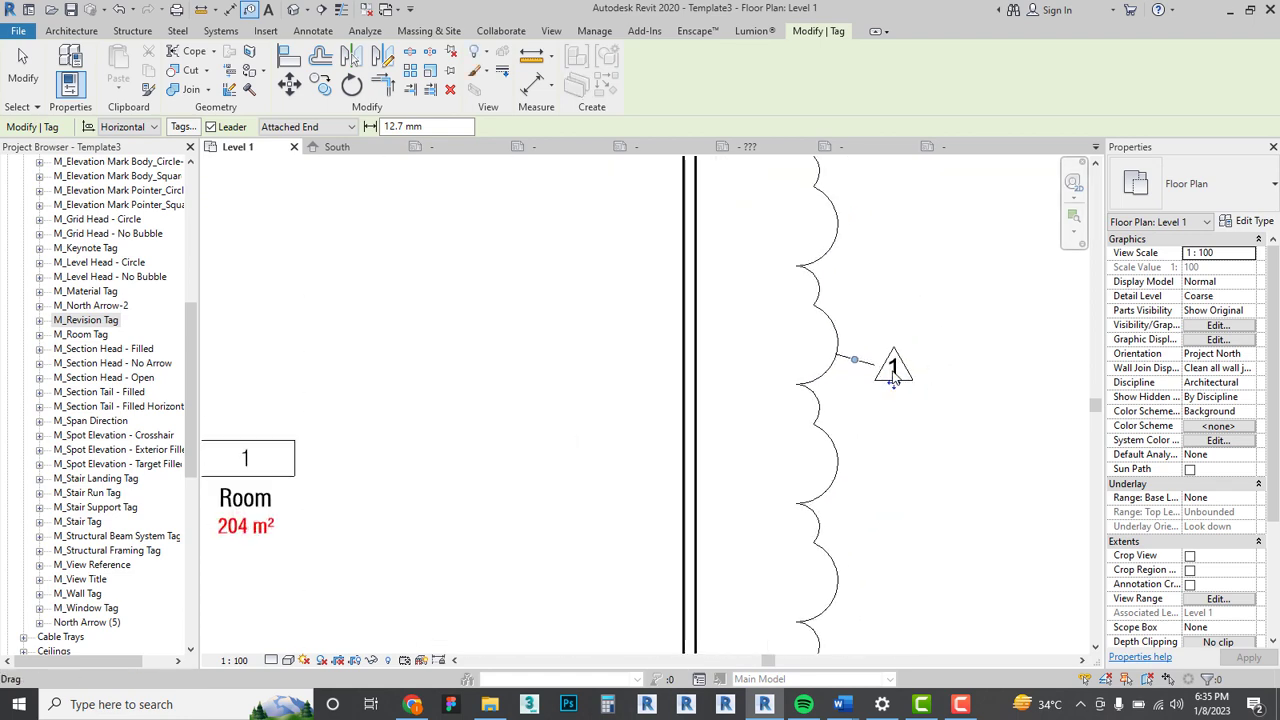
scroll(933, 448, down, 1)
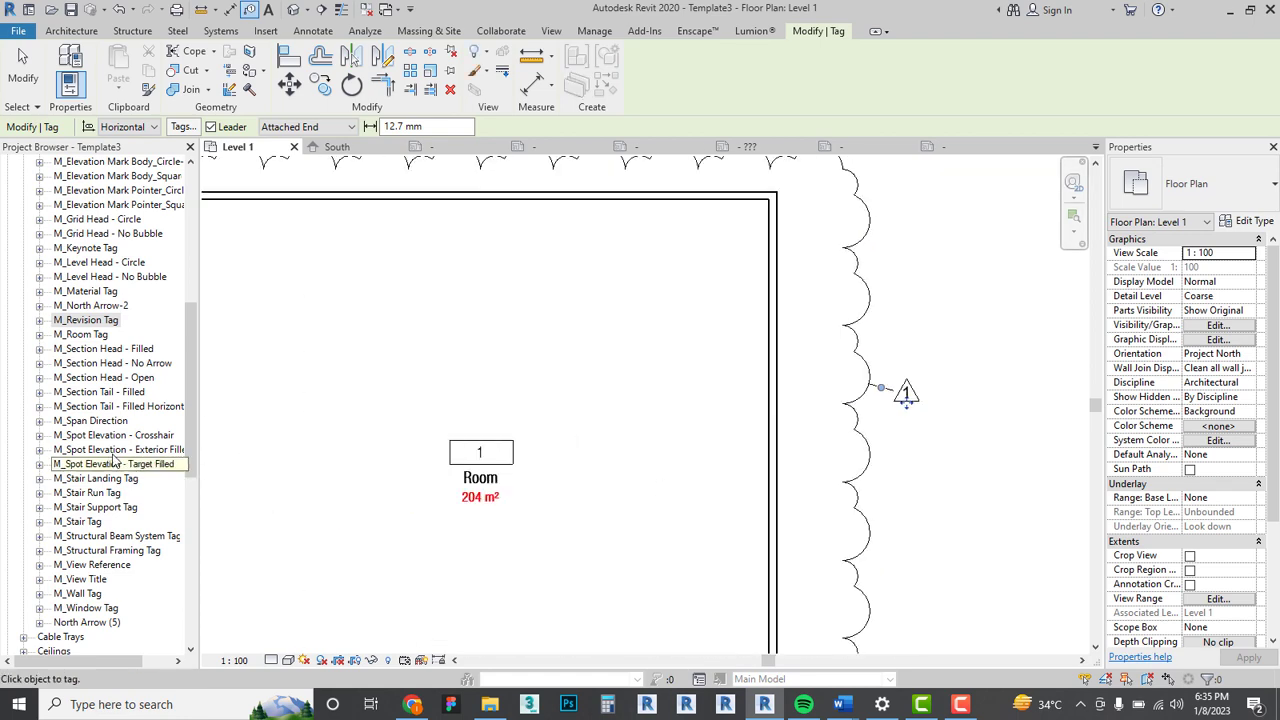
click(84, 322)
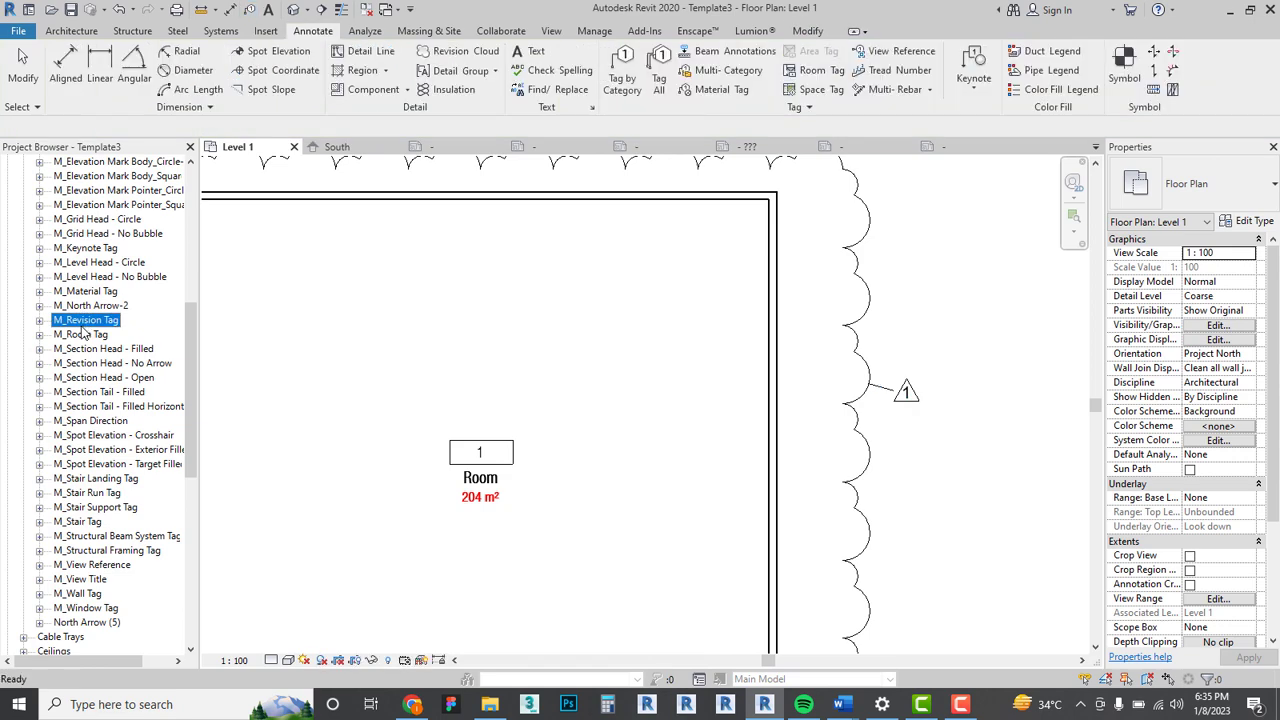
right_click(84, 322)
Edit the M_Revision Tag family and set its number label font to Swis721 LtCn BT.
click(118, 395)
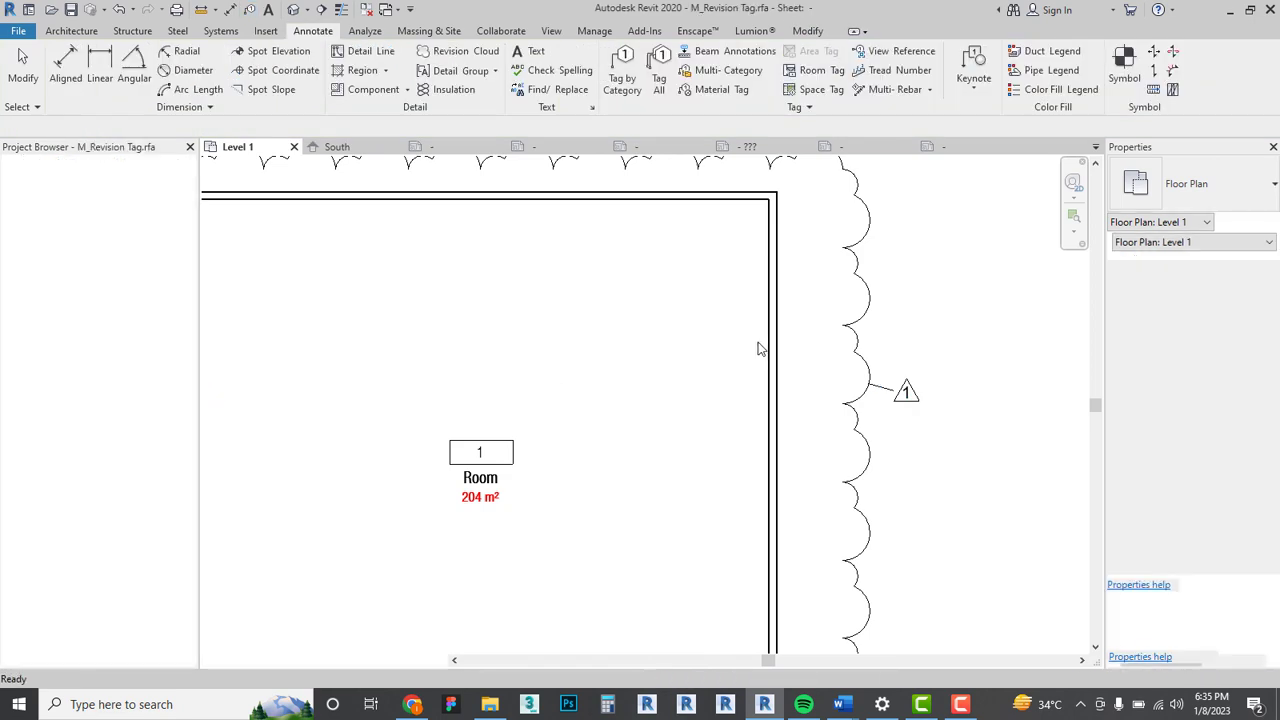
click(670, 393)
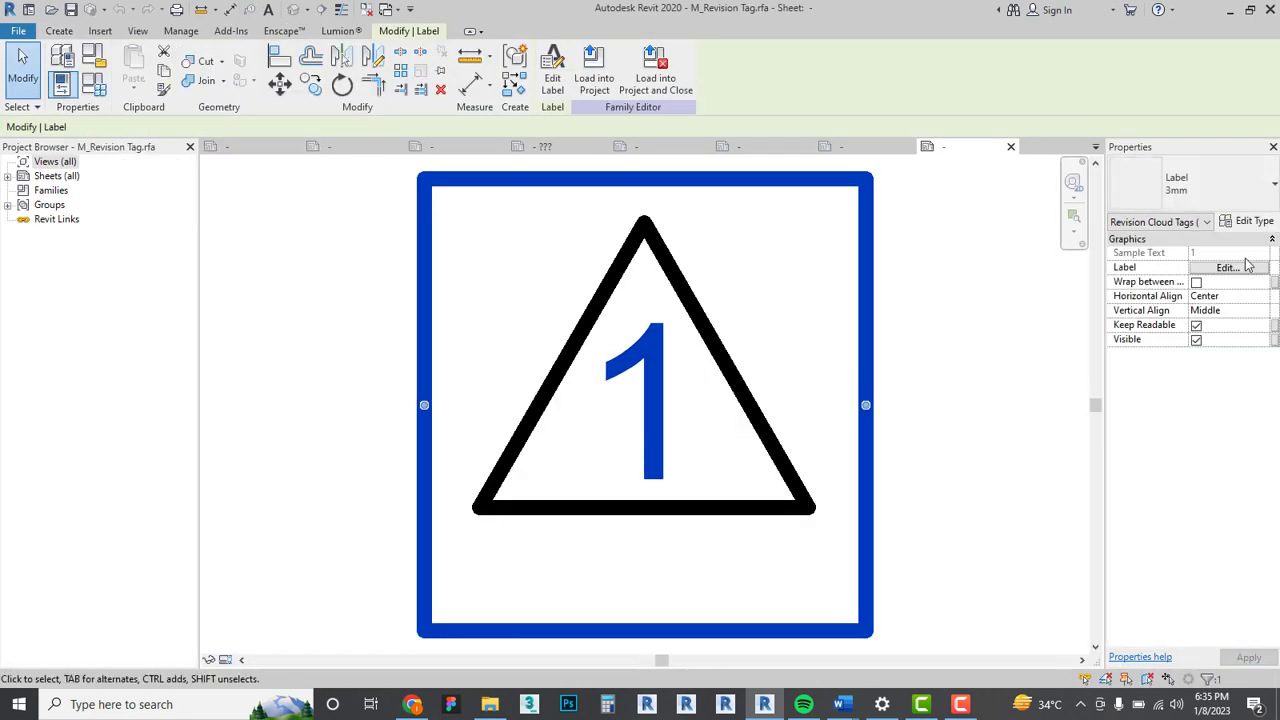
click(1250, 221)
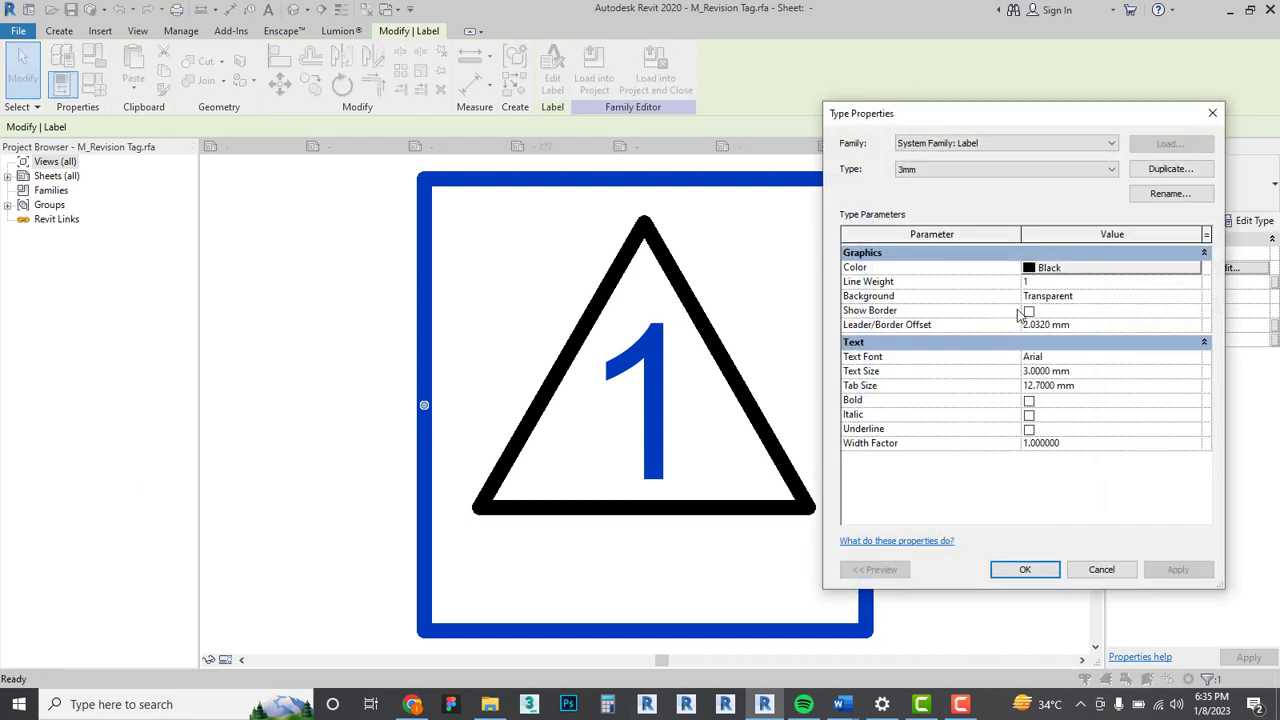
click(1094, 359)
text(Swis721 BdCnOul BT)
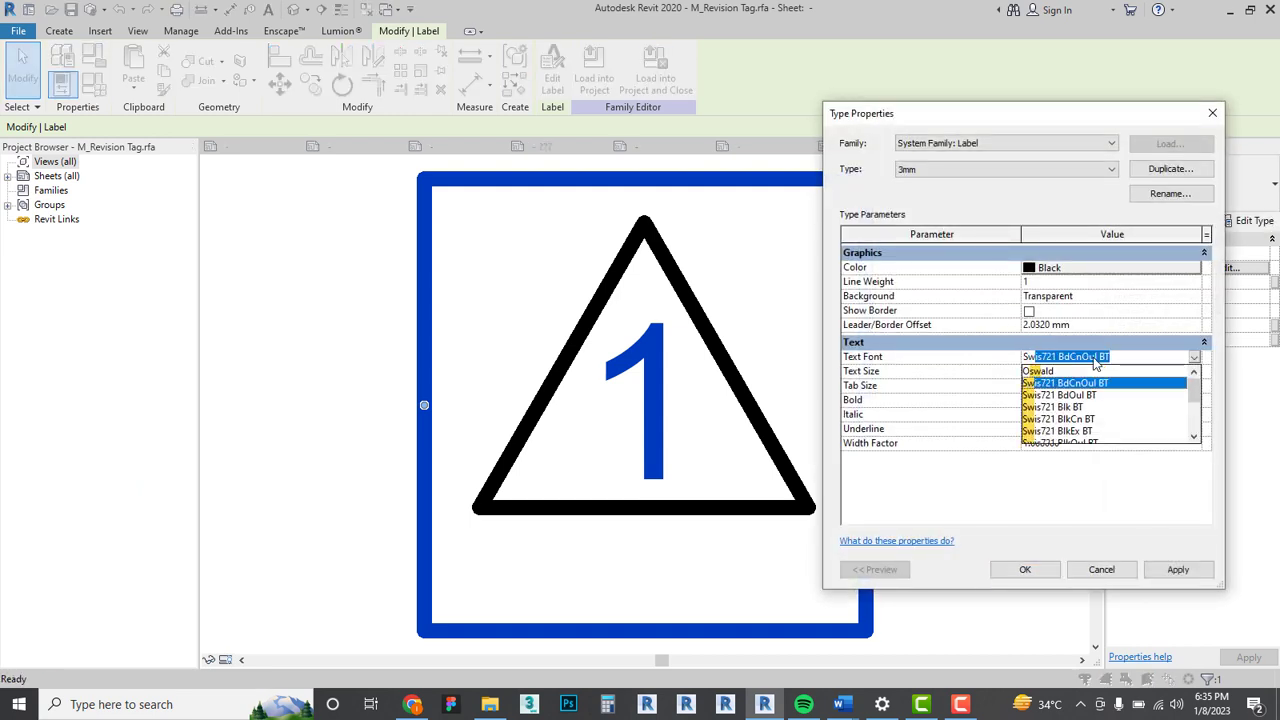
scroll(1080, 410, down, 2)
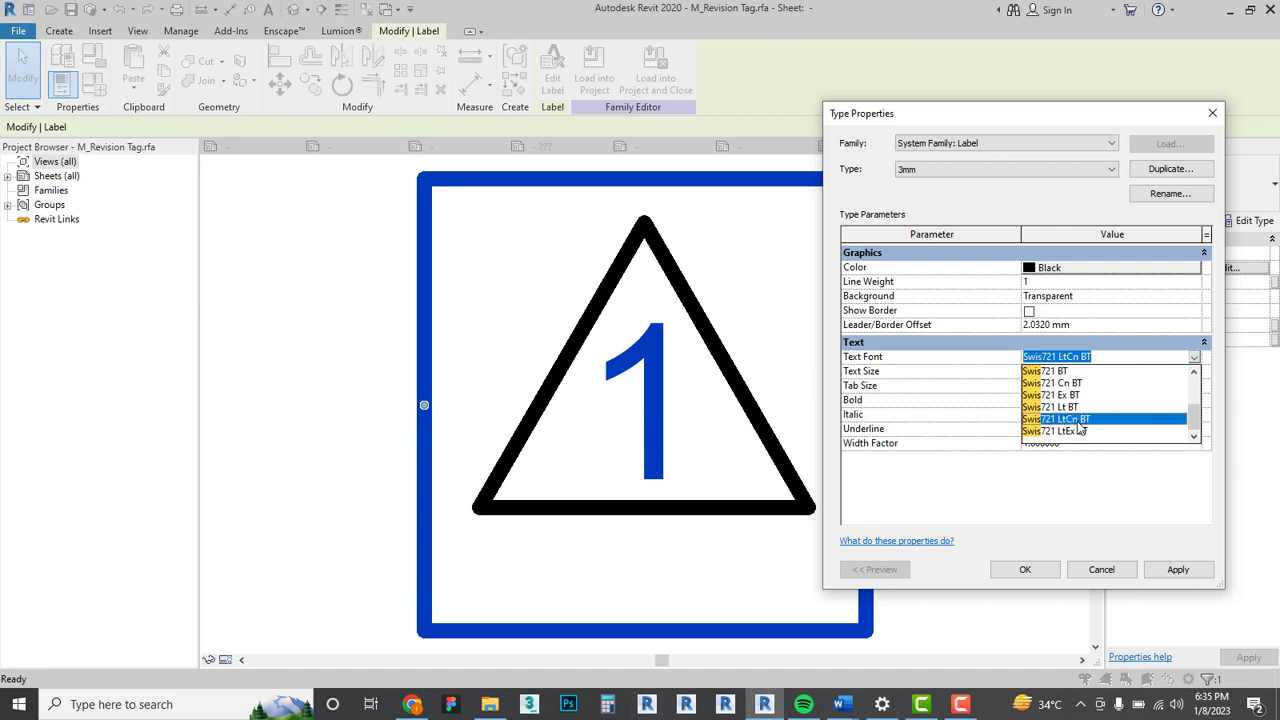
click(1078, 421)
click(1176, 569)
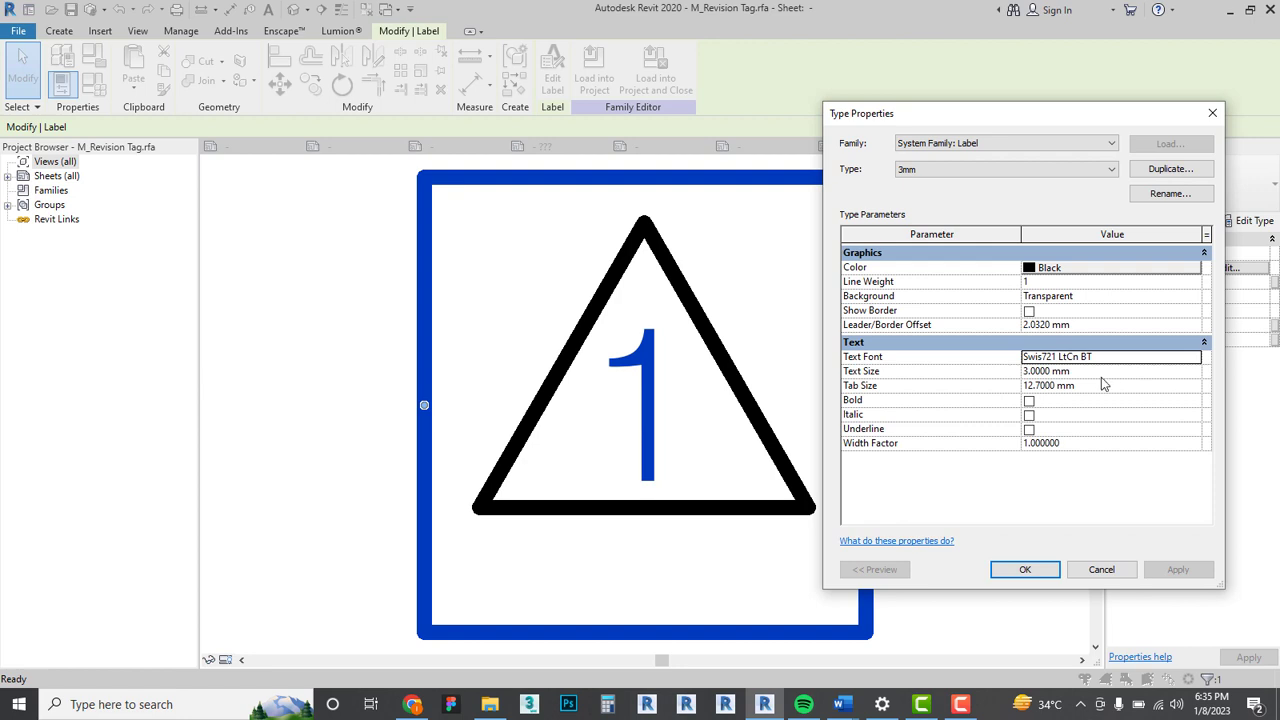
click(1036, 572)
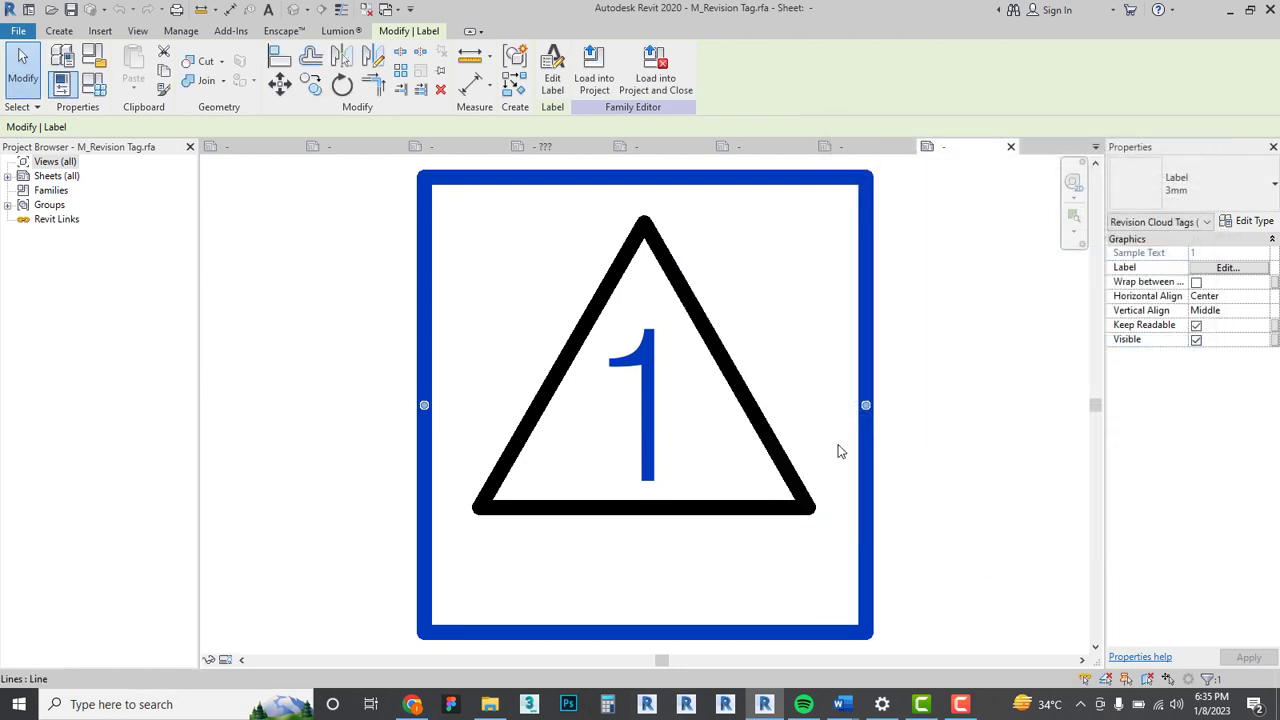
Load the revision tag into Template3, overwriting the existing family and parameter values.
click(982, 442)
scroll(983, 451, down, 4)
middle_drag(983, 451, 891, 460)
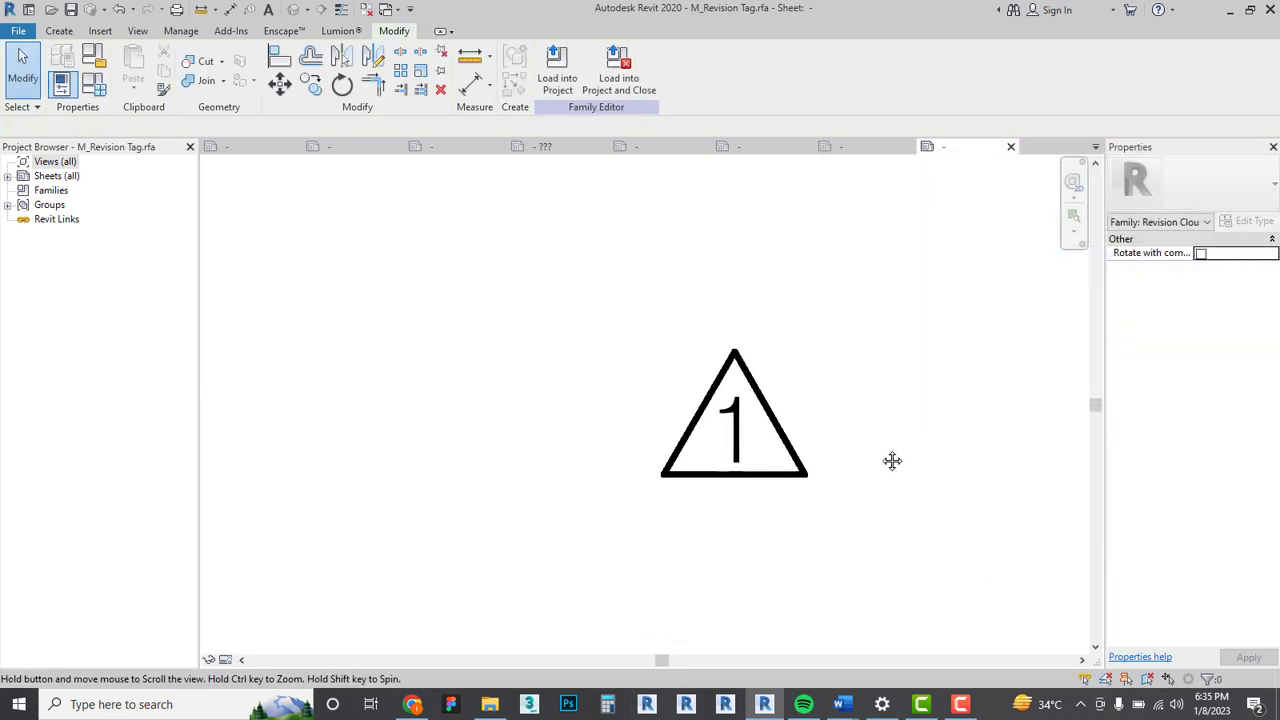
click(550, 60)
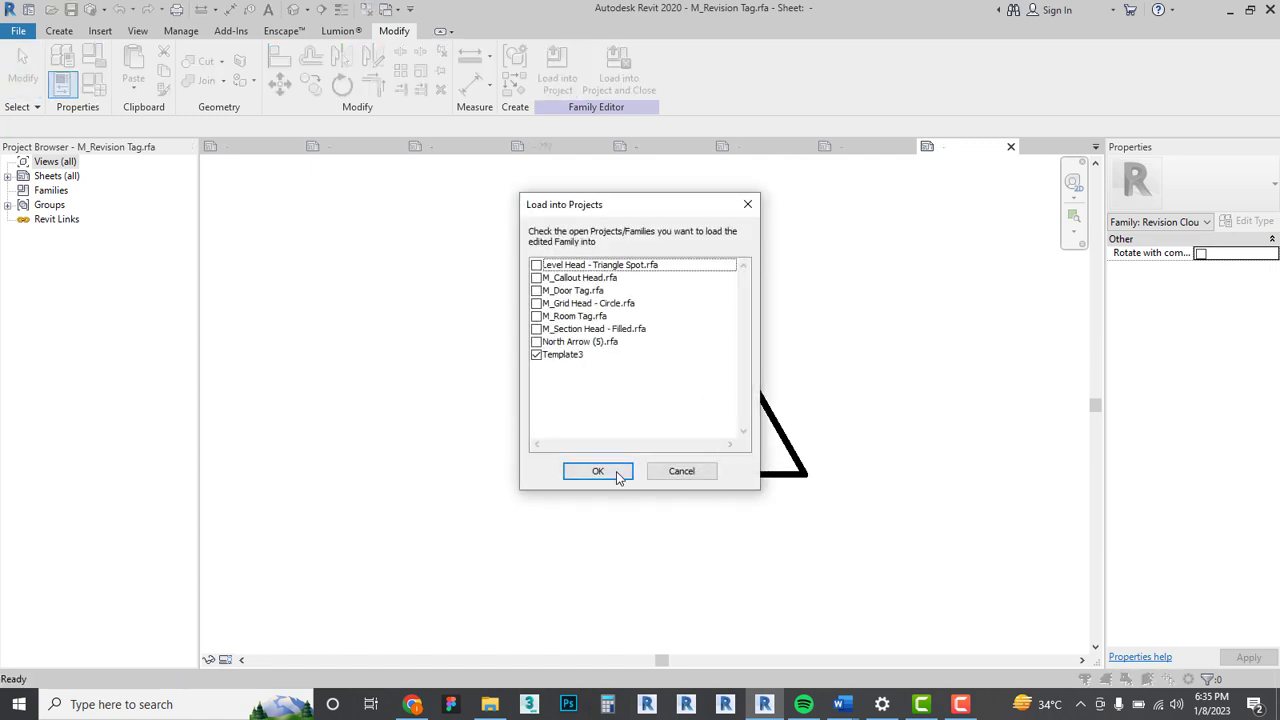
click(616, 471)
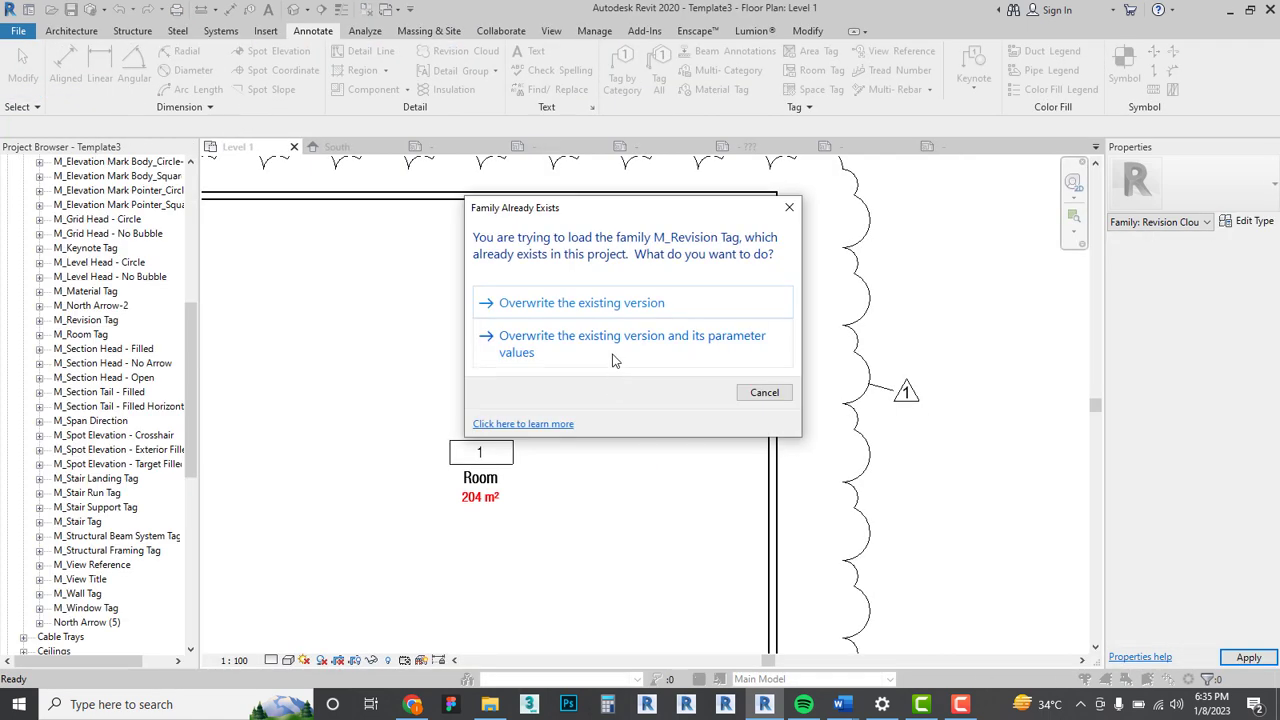
click(615, 358)
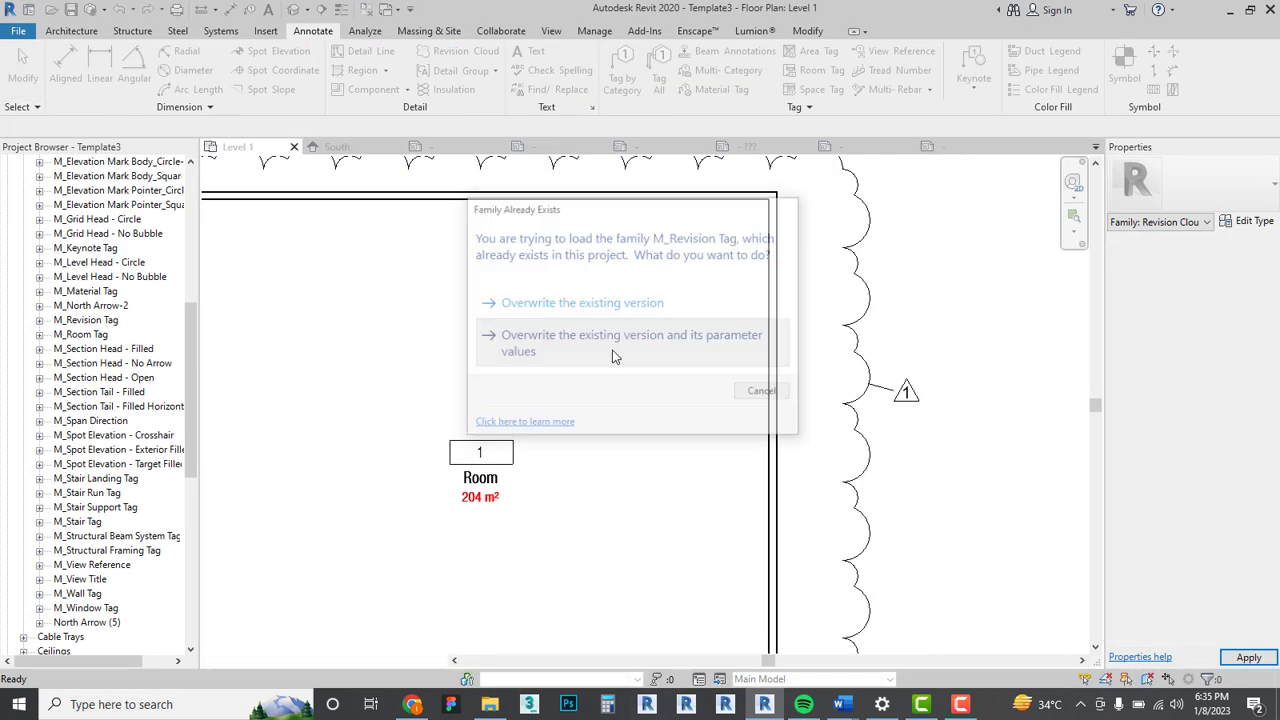
click(95, 338)
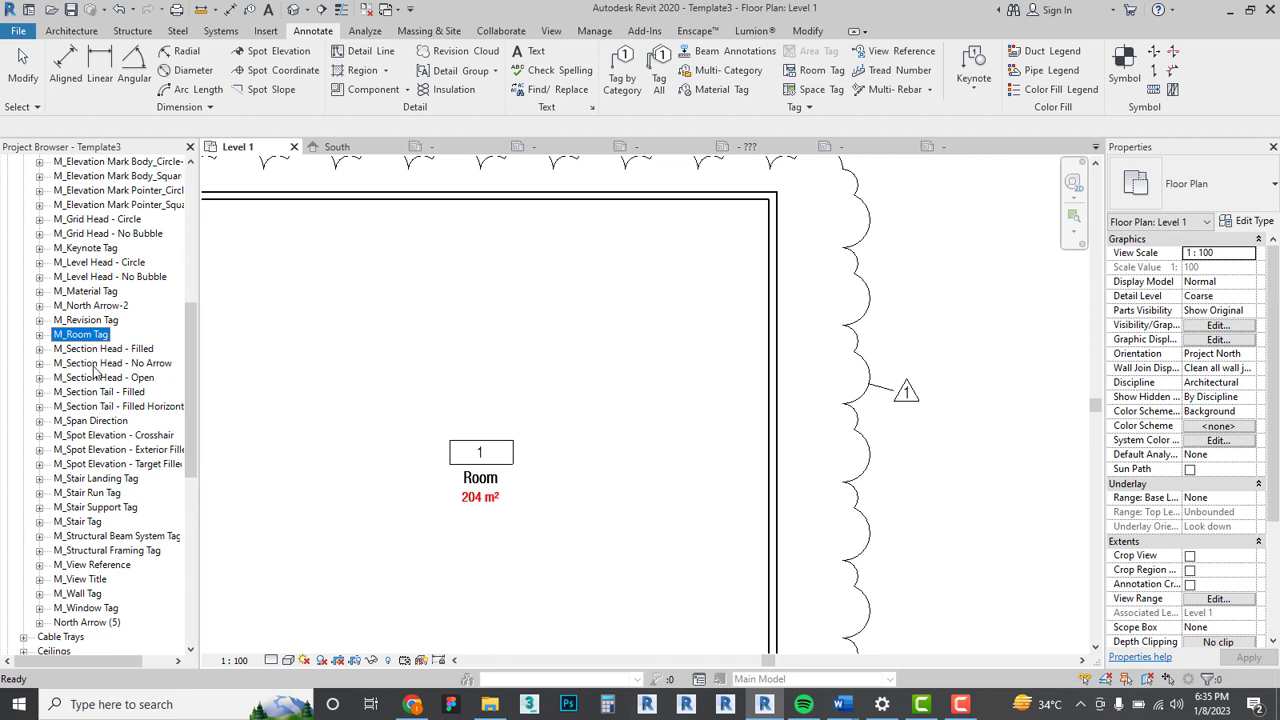
click(106, 350)
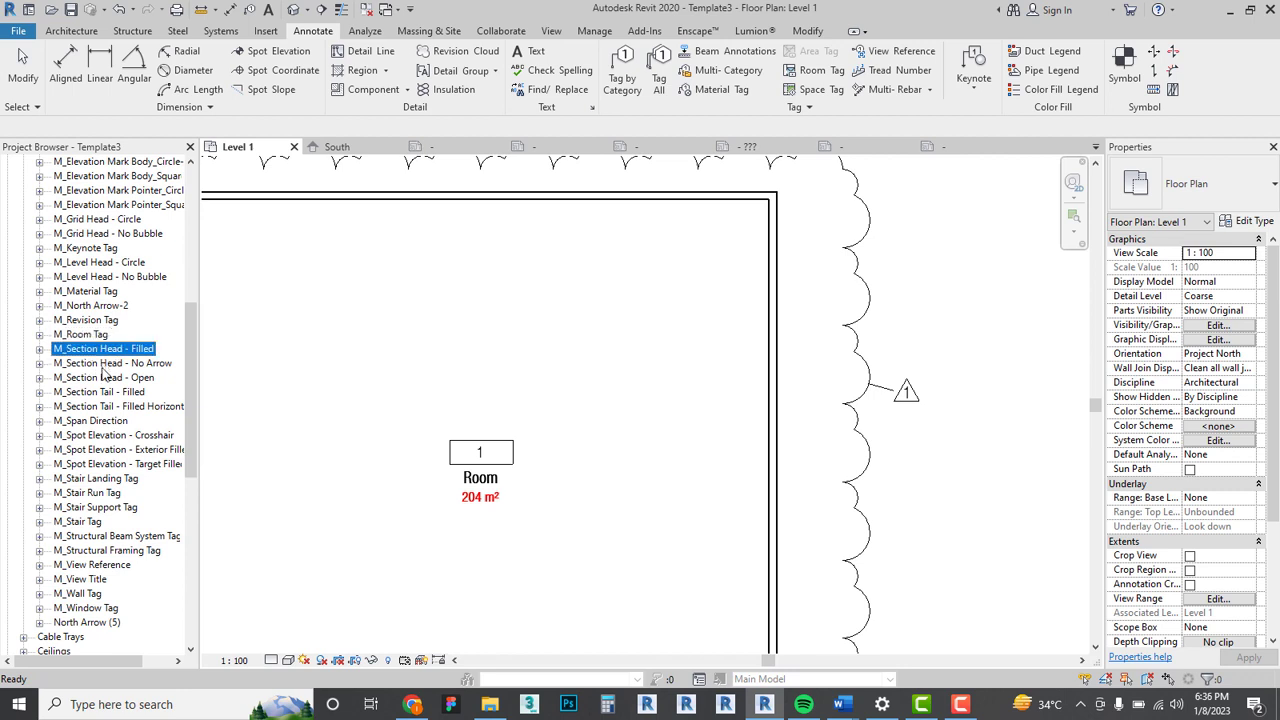
click(108, 437)
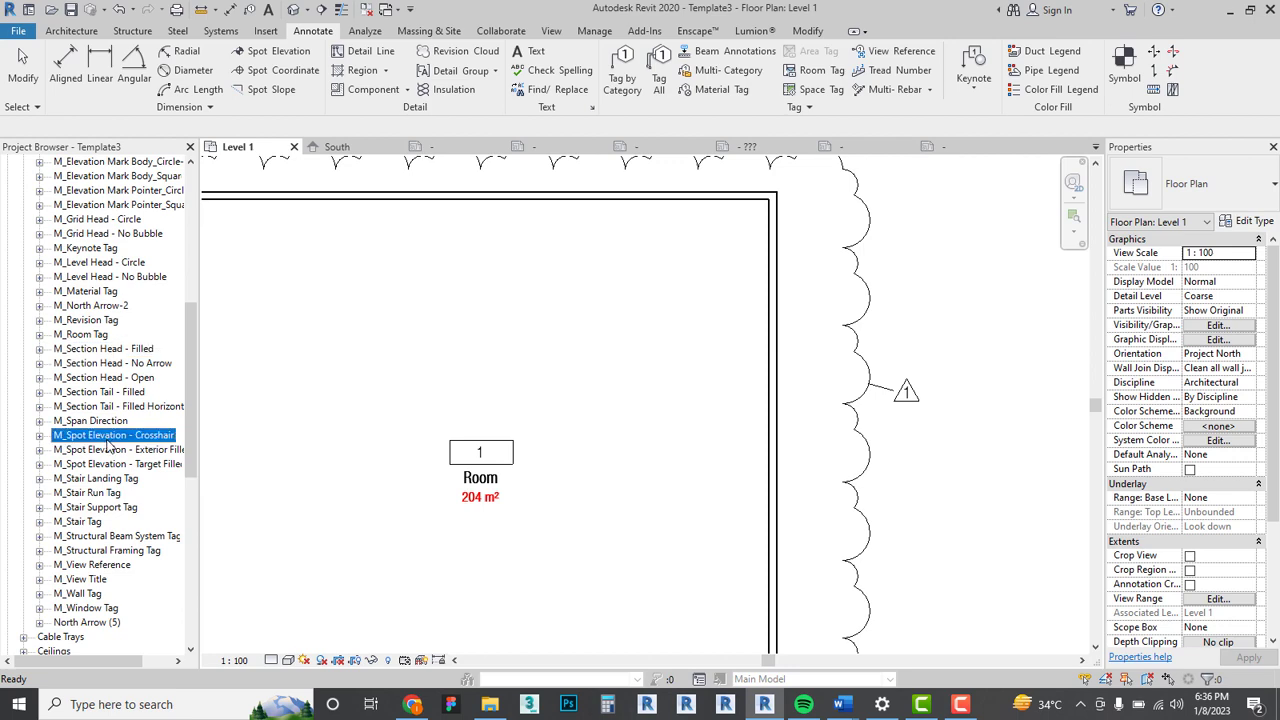
scroll(412, 470, down, 2)
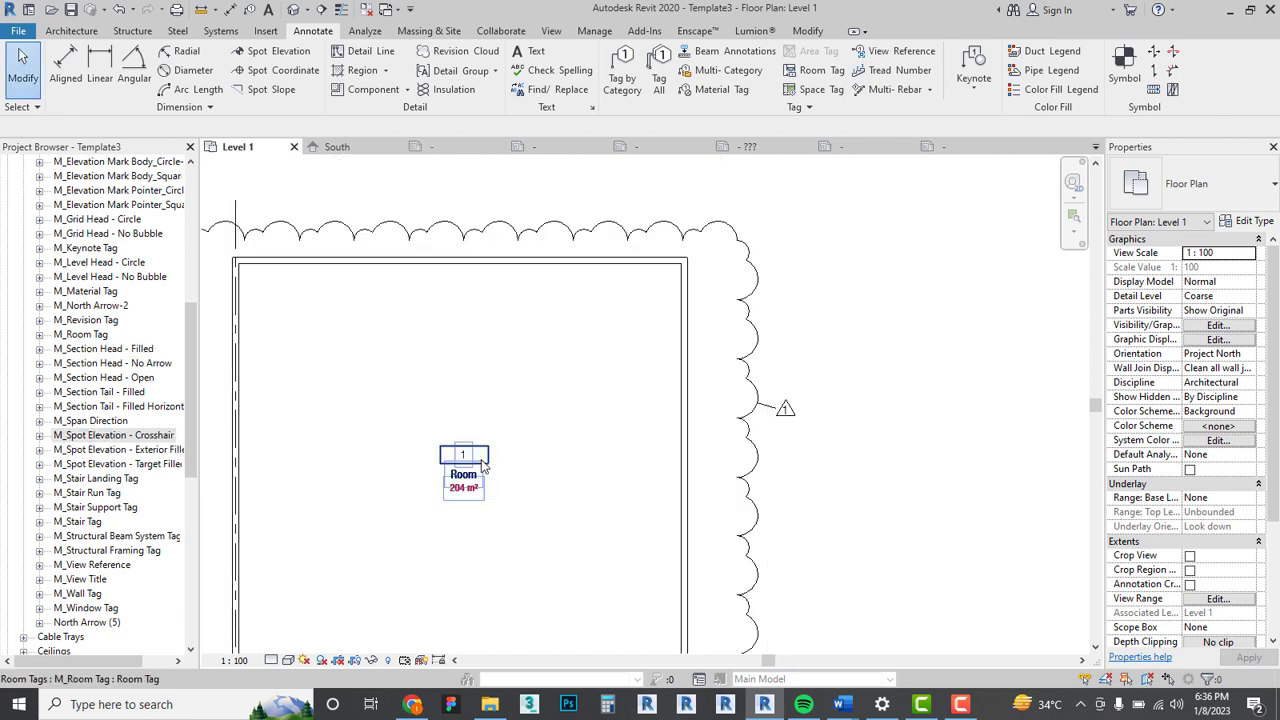
Recentre the Level 1 plan on the room and cancel the spot elevation placement.
middle_drag(482, 466, 569, 444)
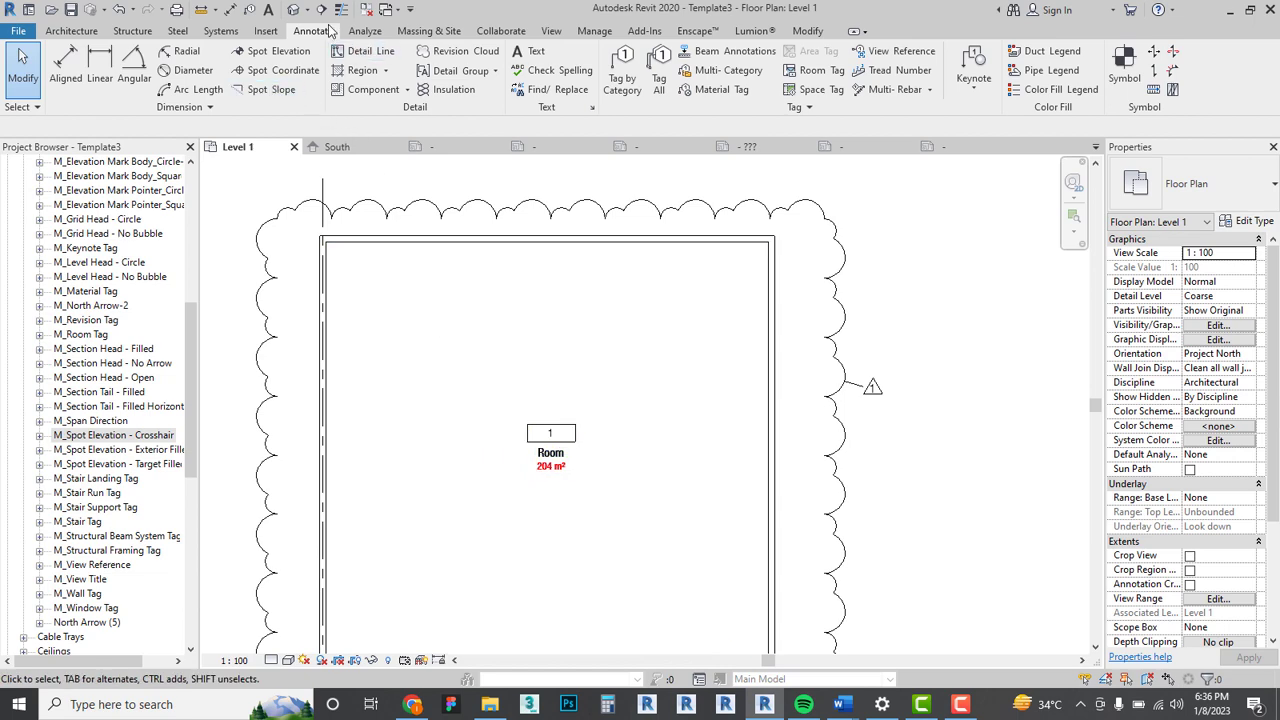
click(270, 56)
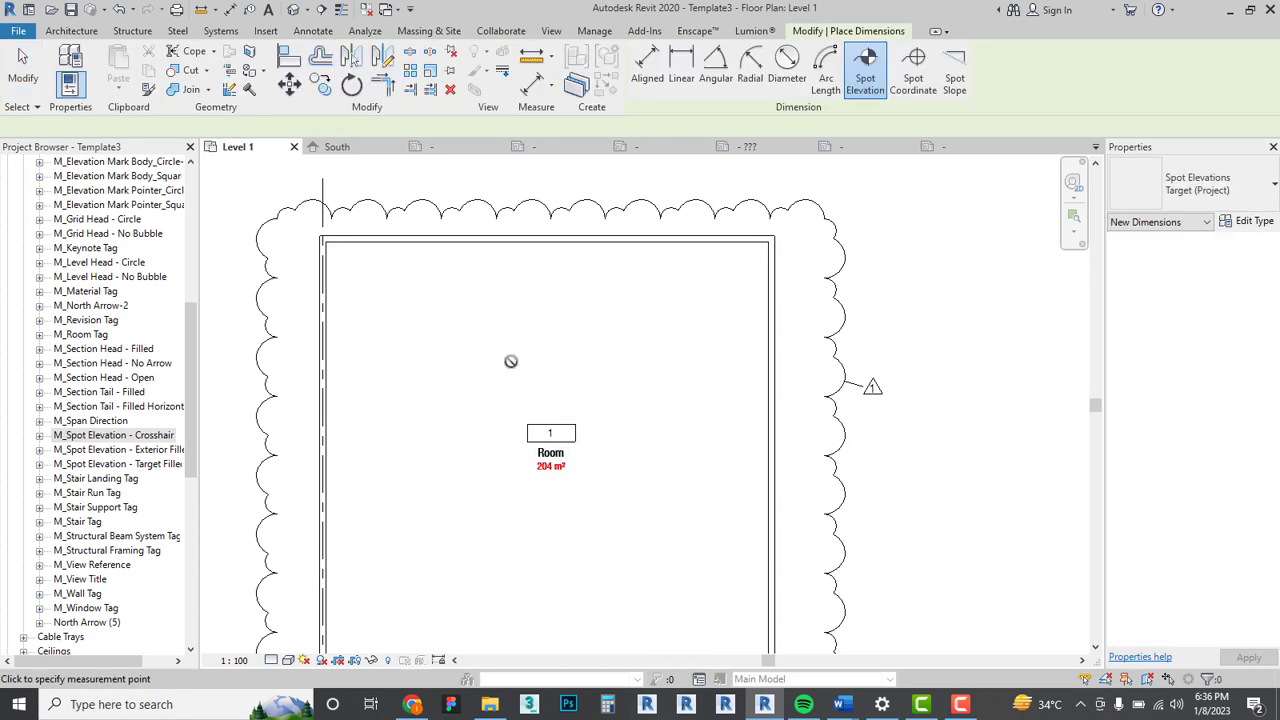
scroll(510, 360, down, 2)
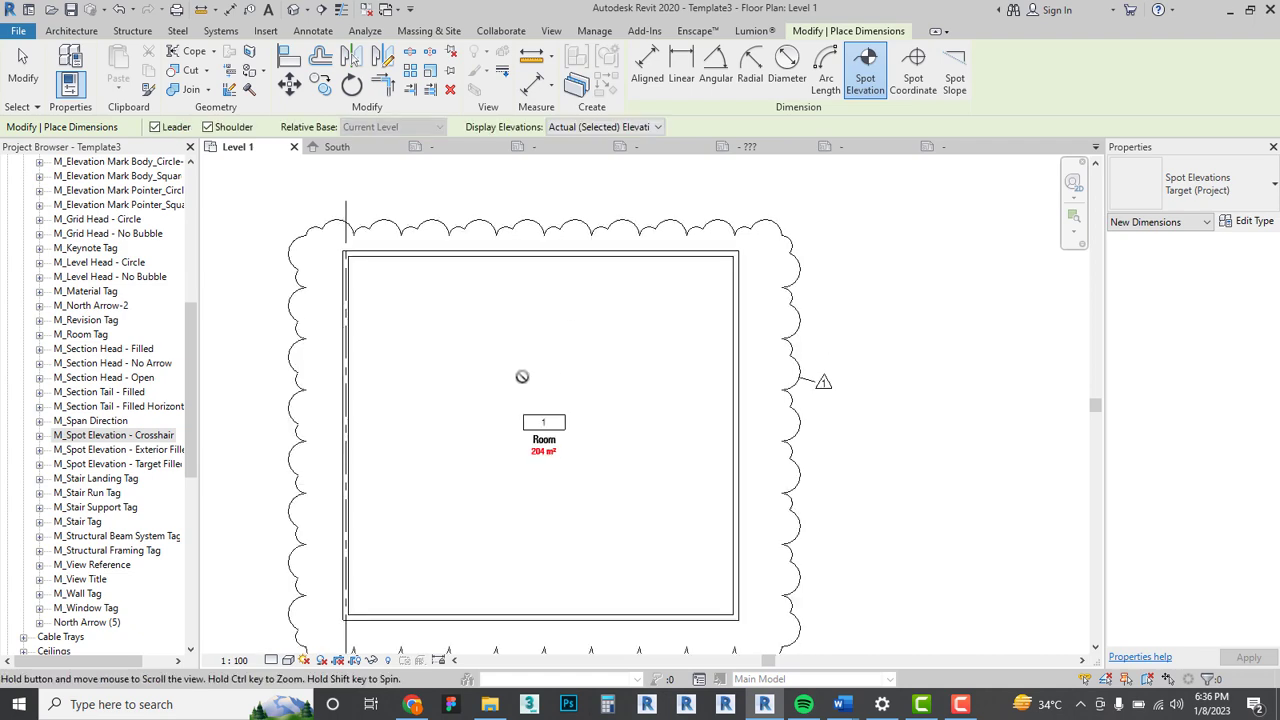
right_click(507, 471)
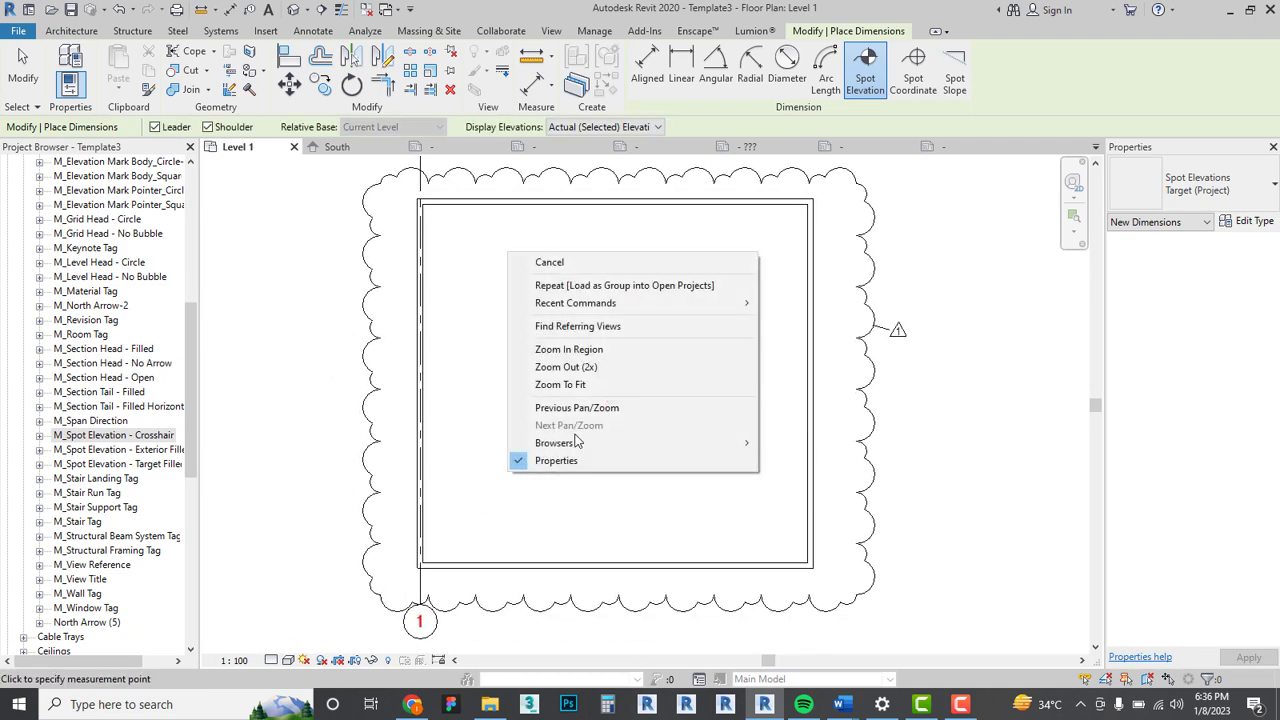
click(577, 263)
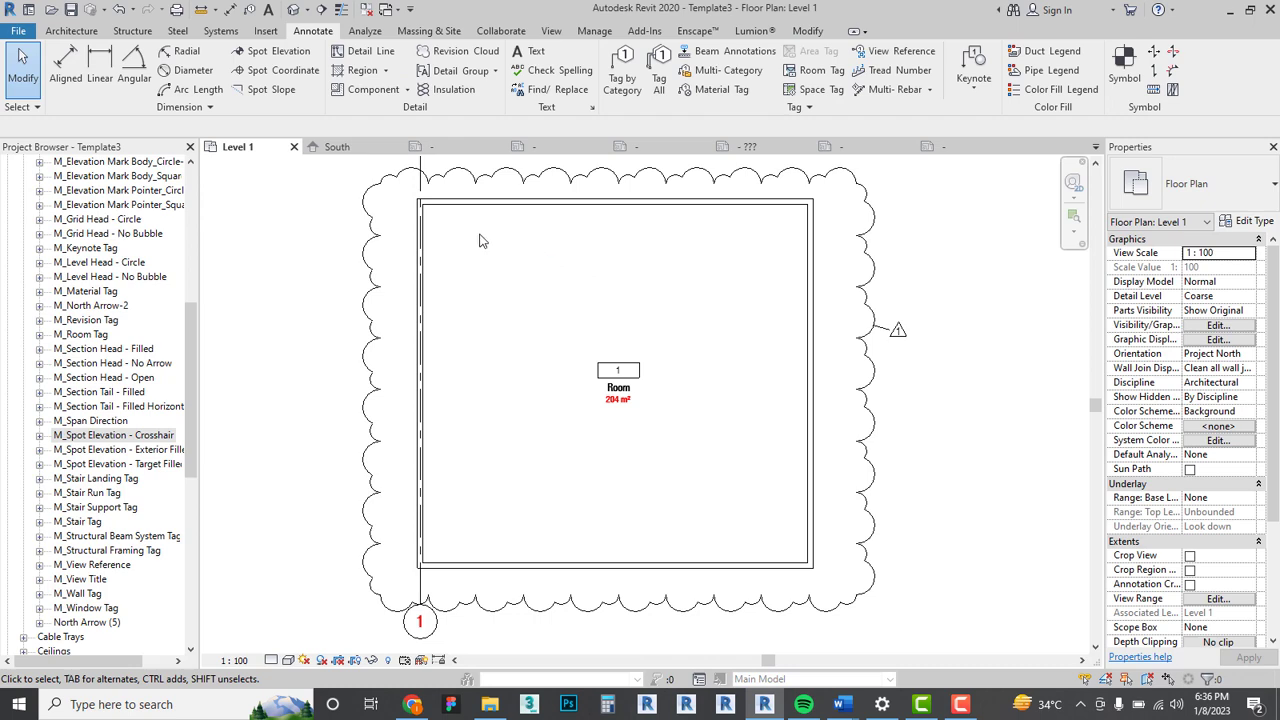
Create a Generic Floor - 400mm from a rectangular boundary drawn wall corner to wall corner.
click(72, 31)
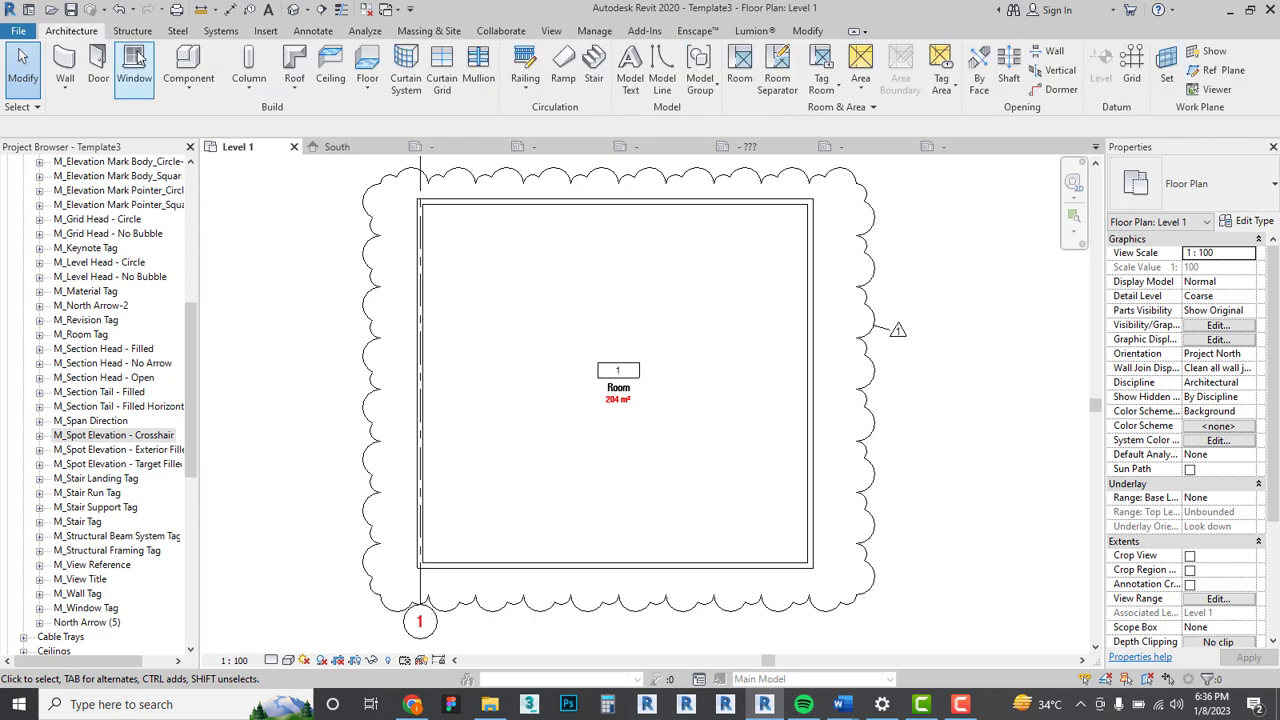
click(372, 70)
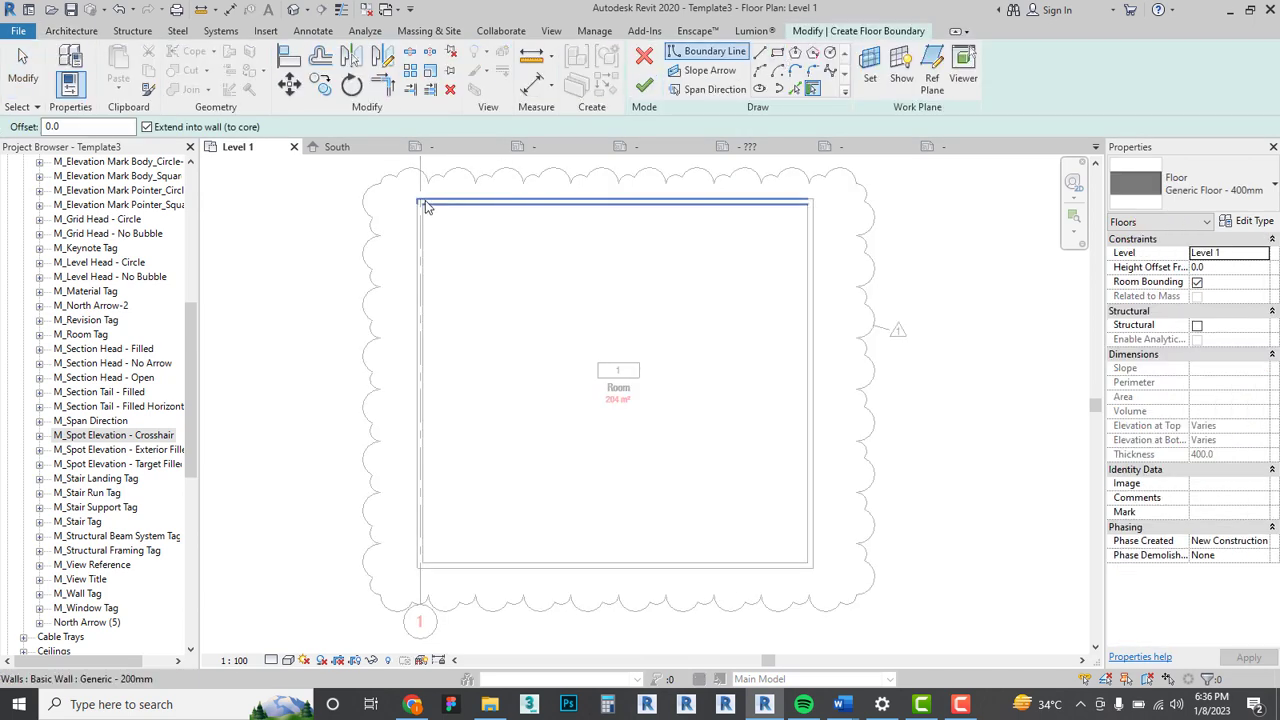
click(777, 53)
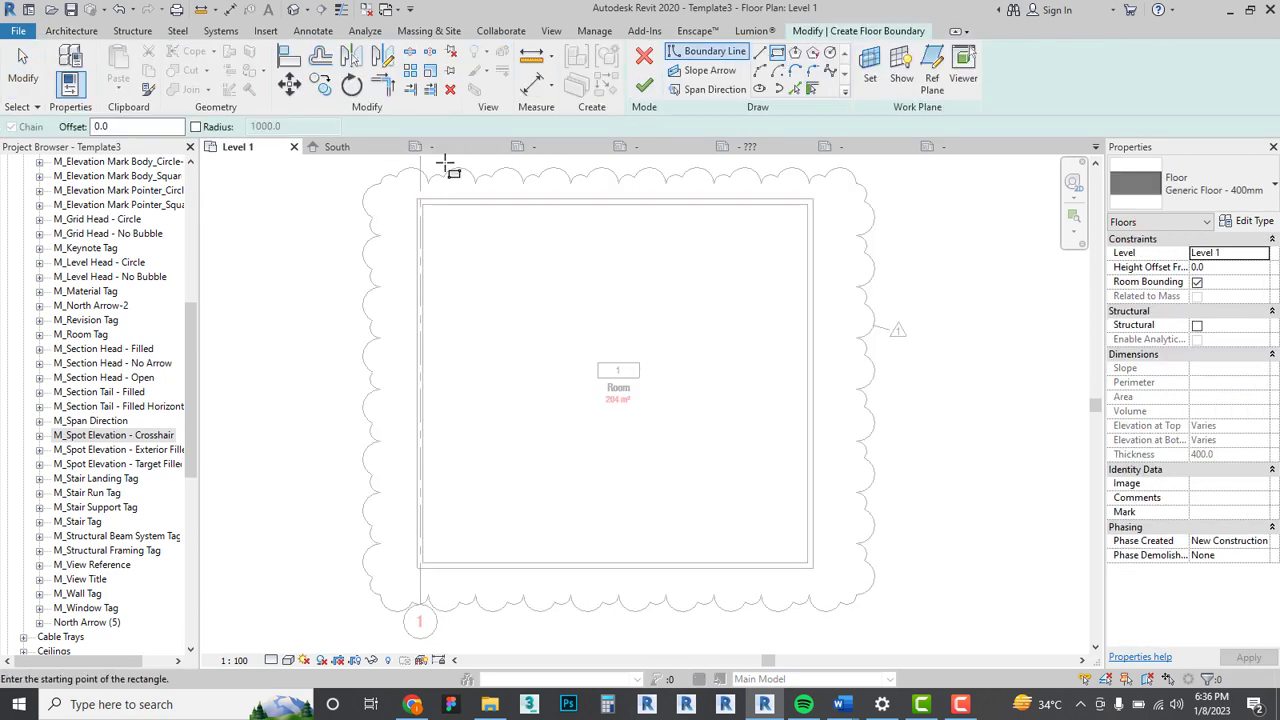
click(422, 204)
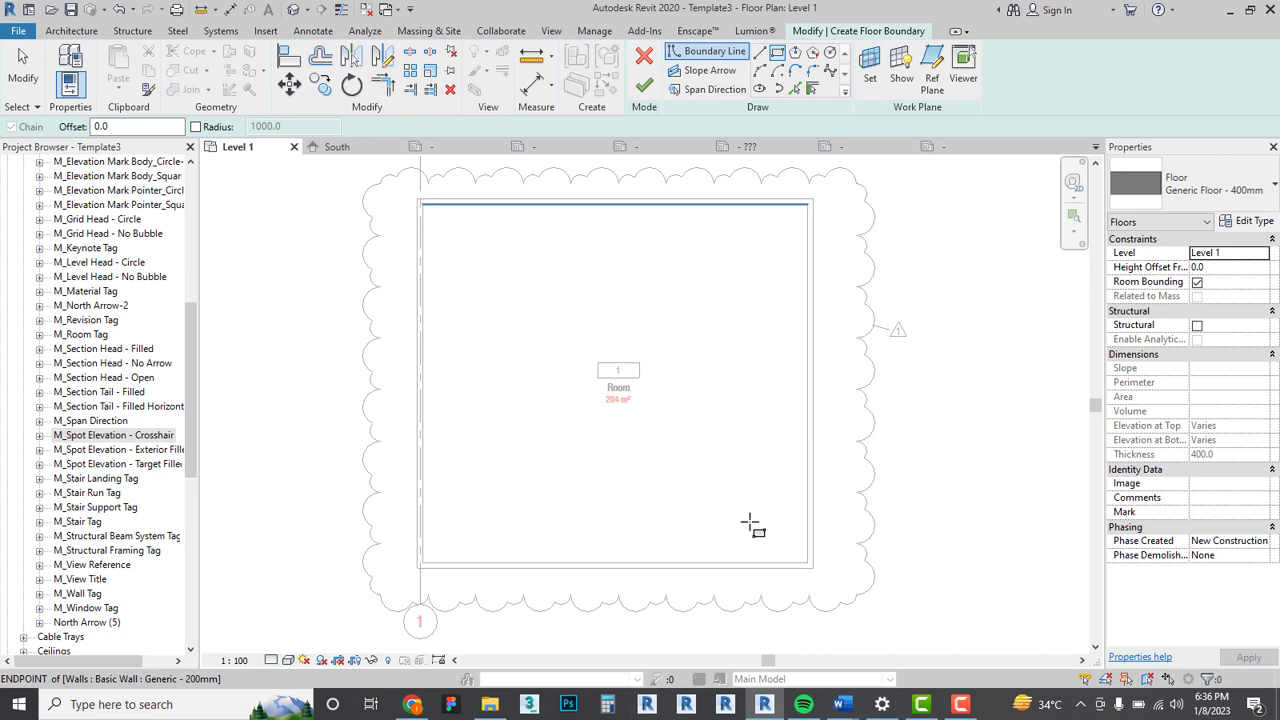
click(809, 565)
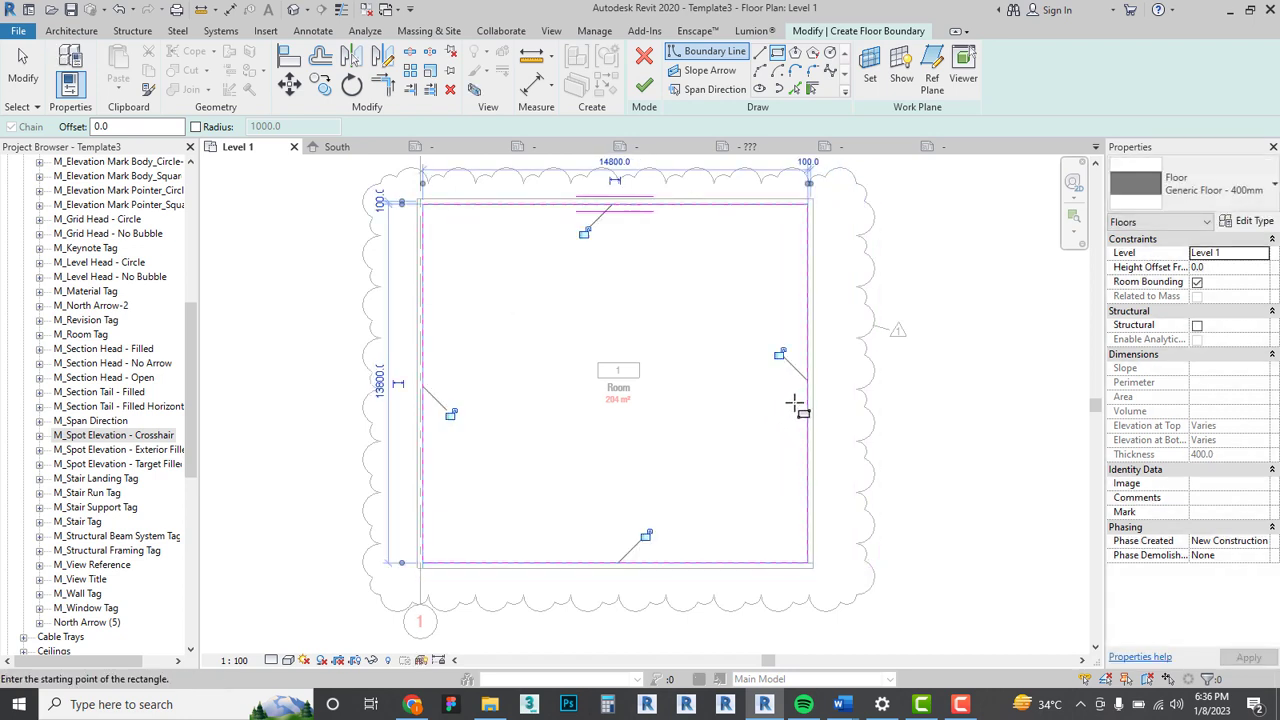
right_click(797, 405)
click(825, 414)
click(644, 84)
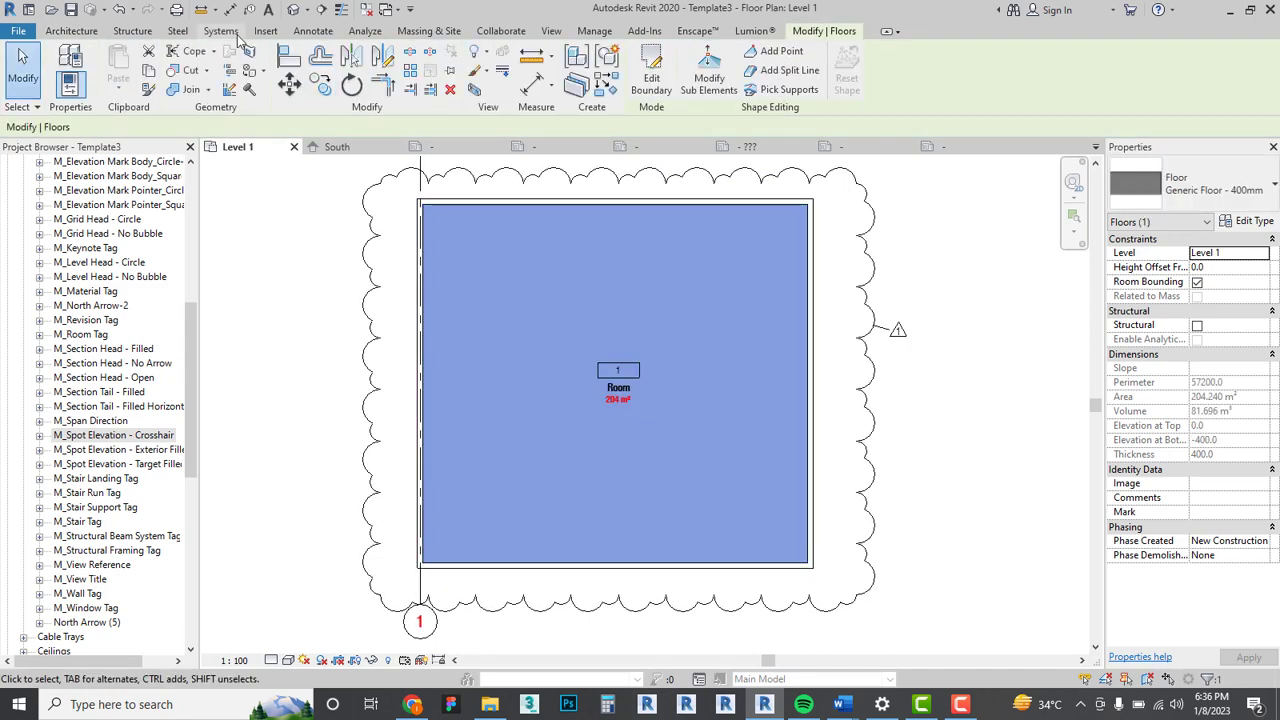
click(313, 31)
Place a leaderless spot elevation below the room tag on Level 1.
click(258, 55)
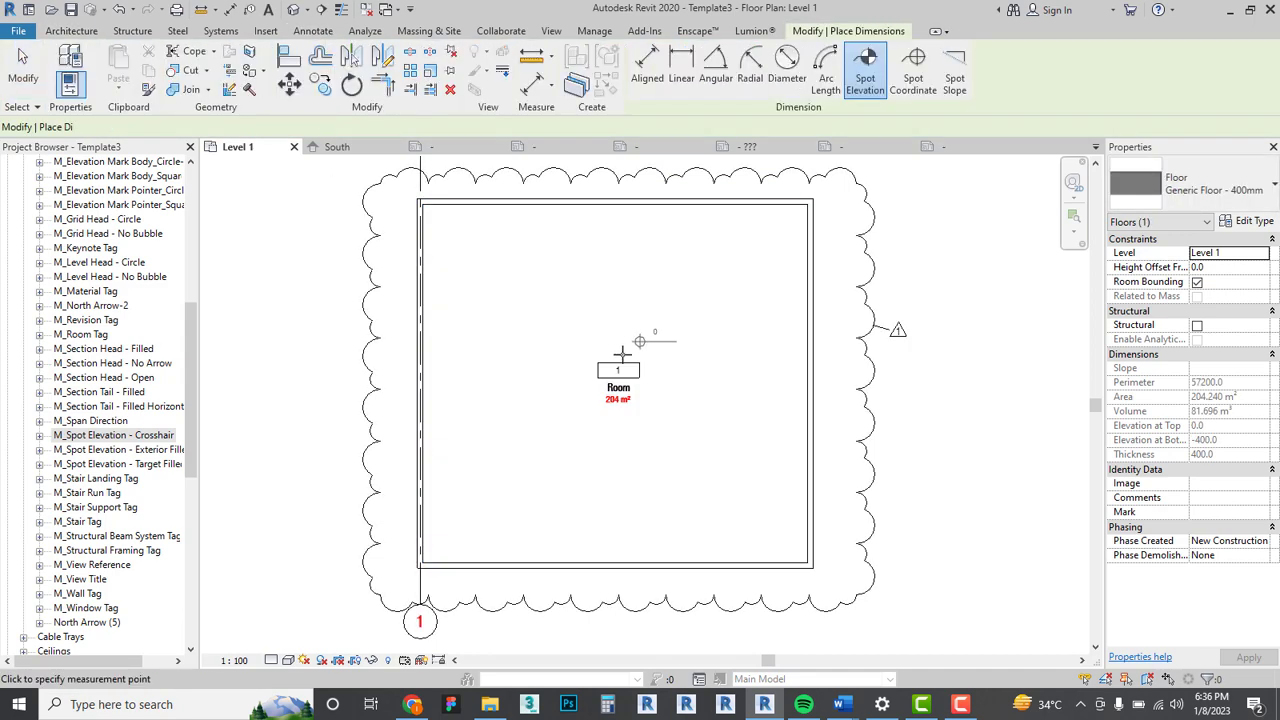
scroll(620, 435, up, 3)
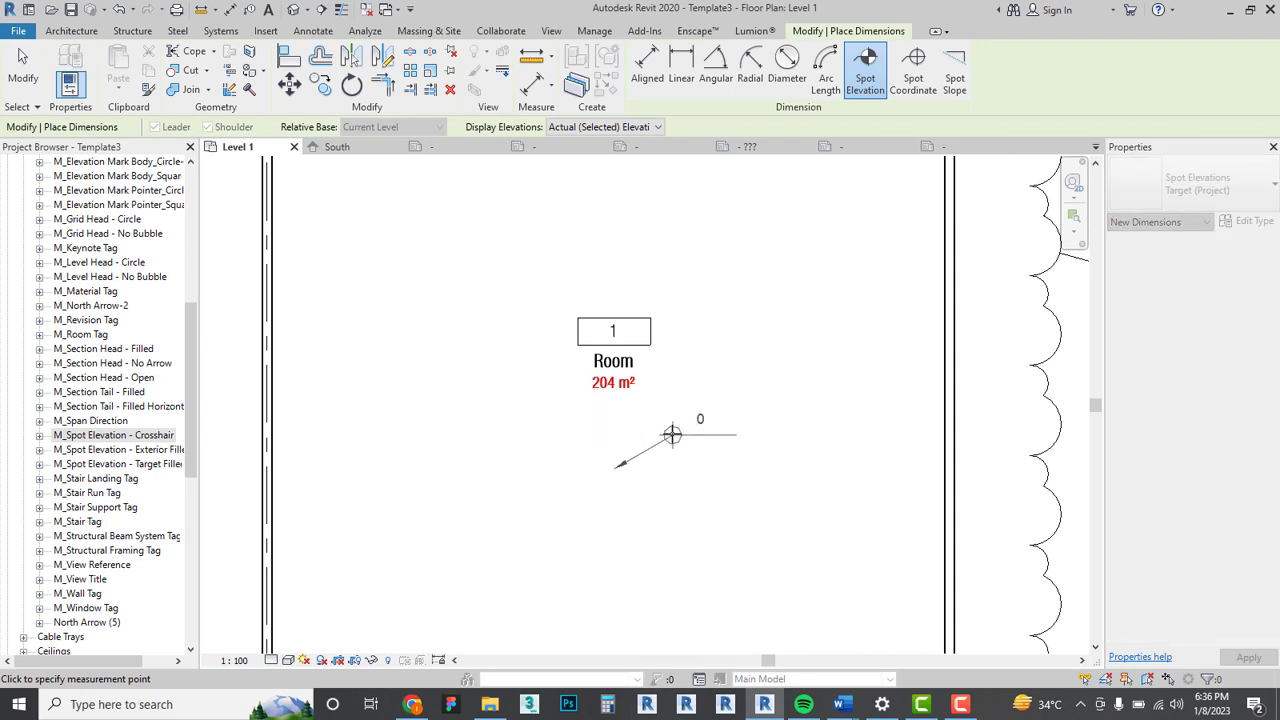
right_click(622, 433)
click(662, 443)
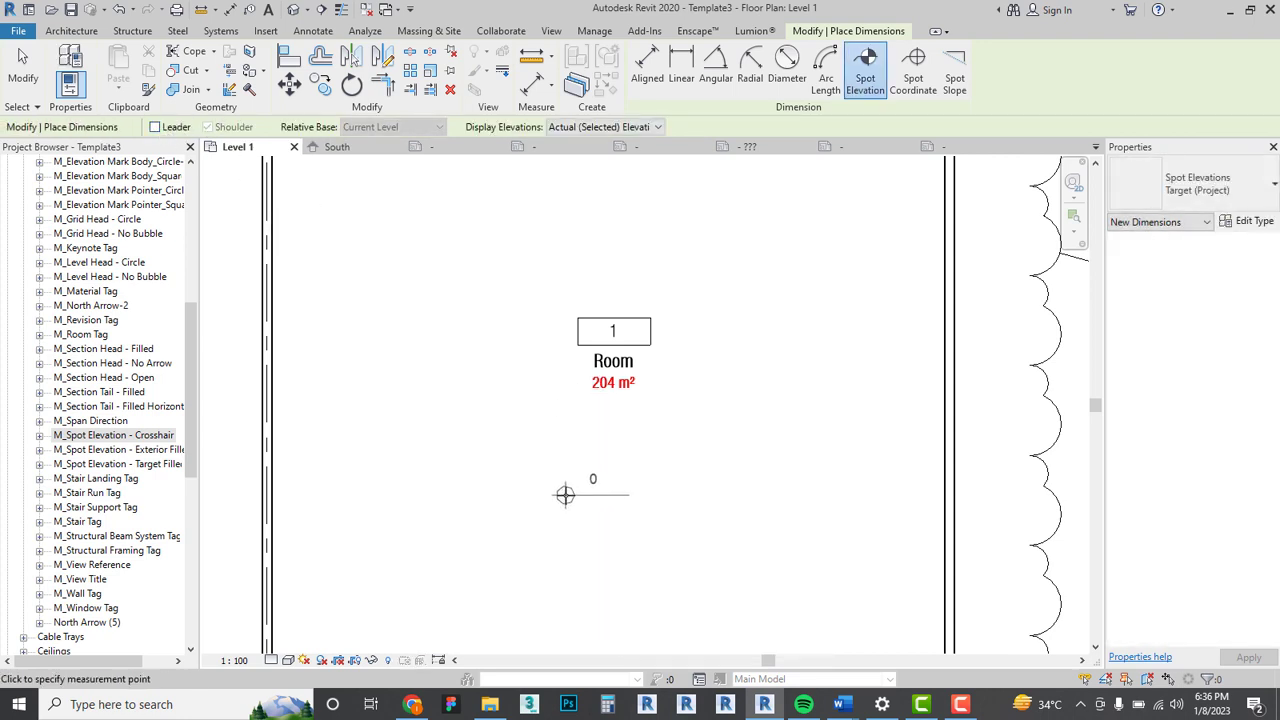
scroll(651, 457, up, 3)
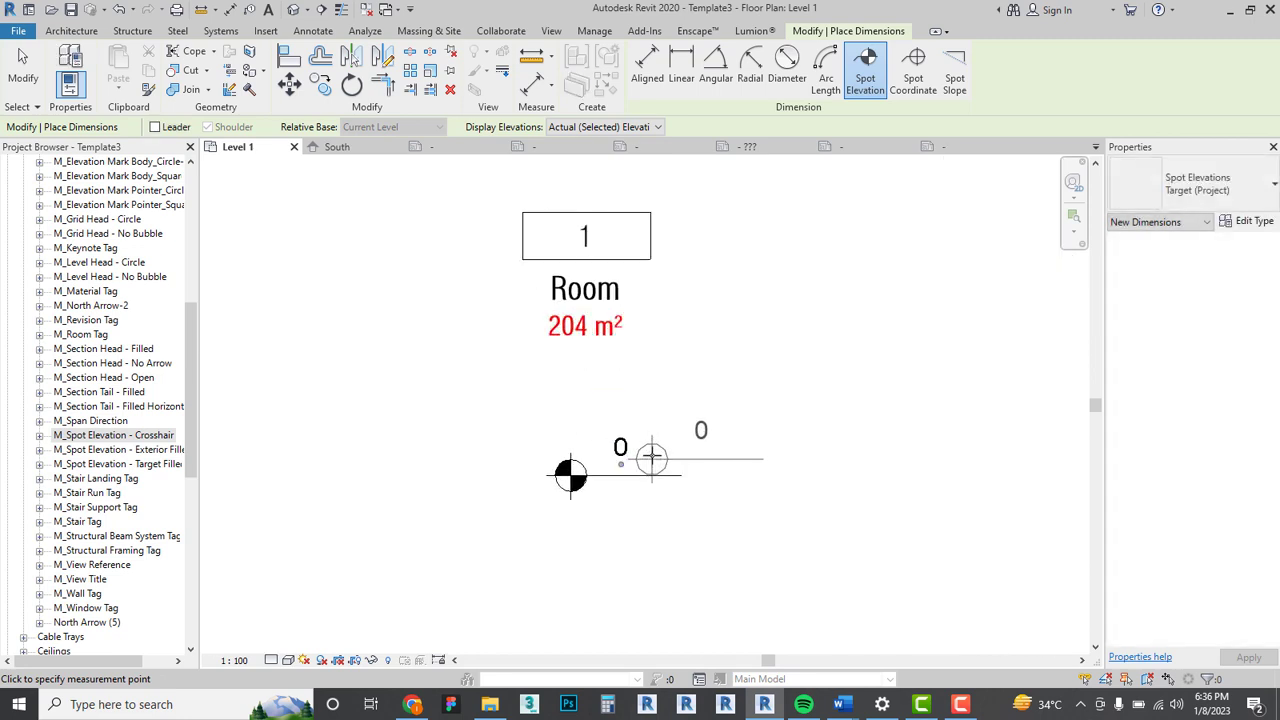
right_click(722, 404)
key(Escape)
scroll(576, 481, up, 2)
right_click(552, 378)
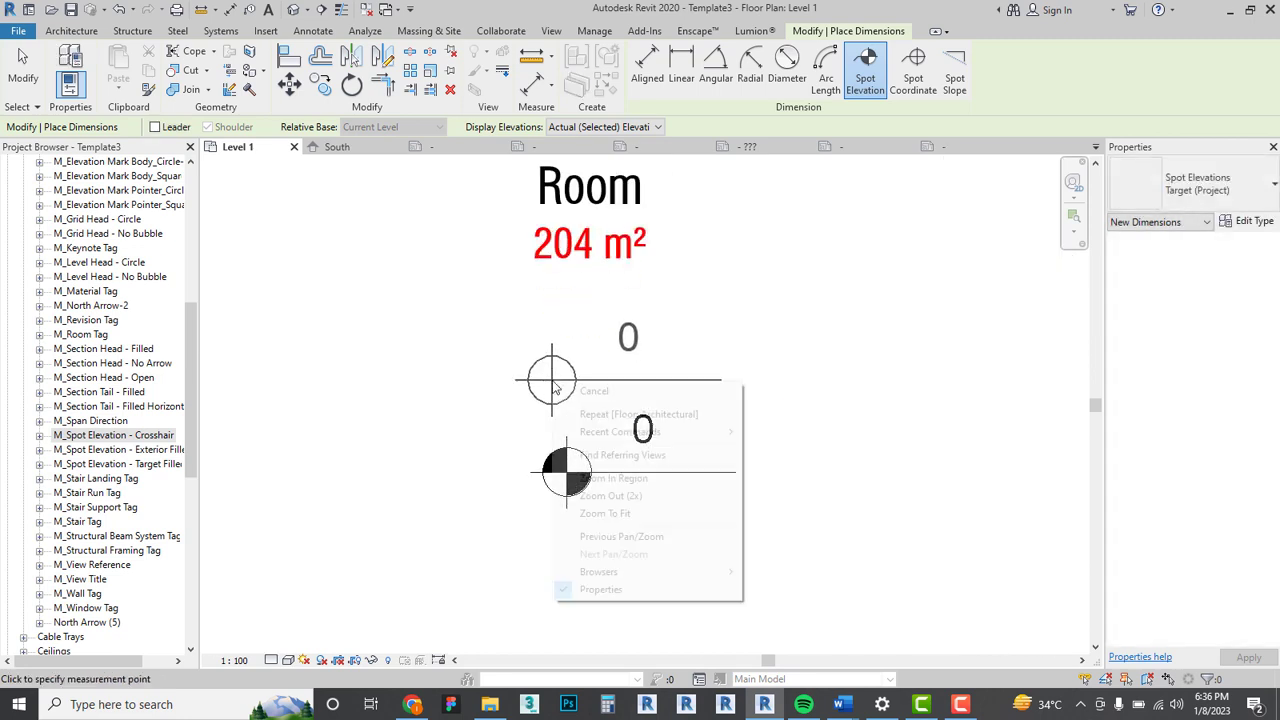
click(590, 390)
right_click(618, 378)
click(659, 388)
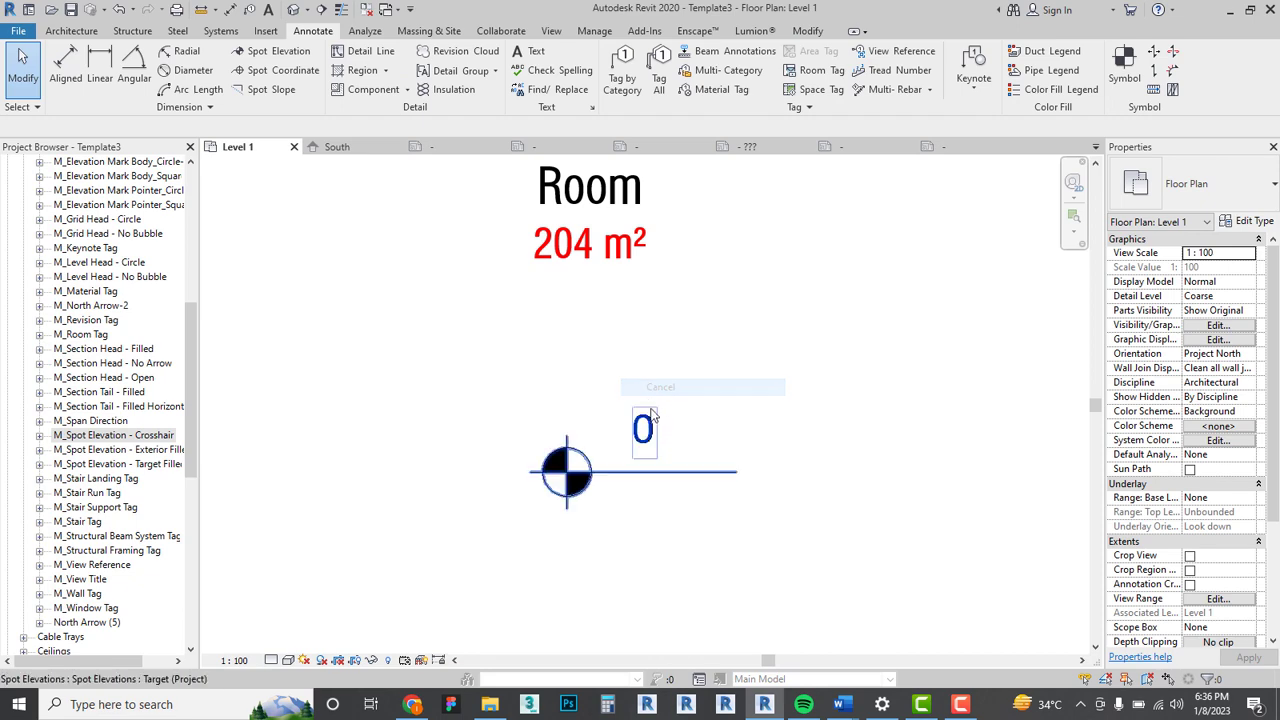
Review the spot elevation's type properties and select the M_Spot Elevation - Target Filled family.
click(643, 430)
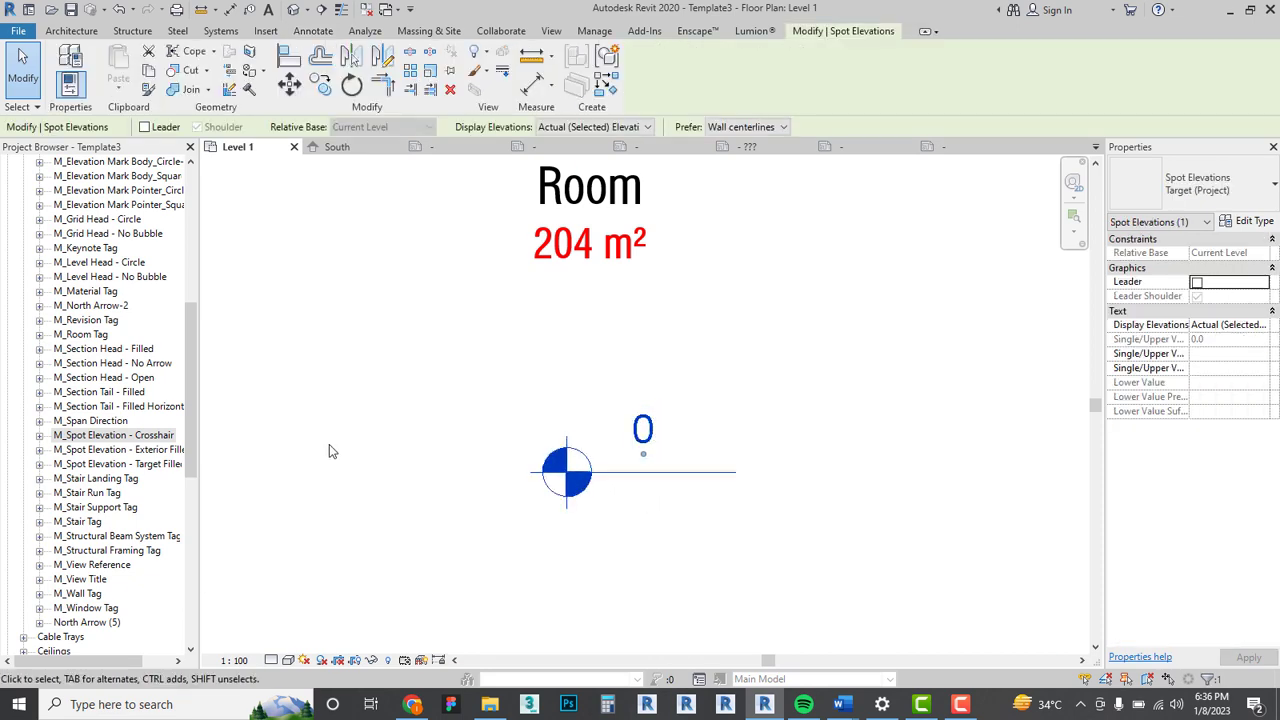
click(1241, 222)
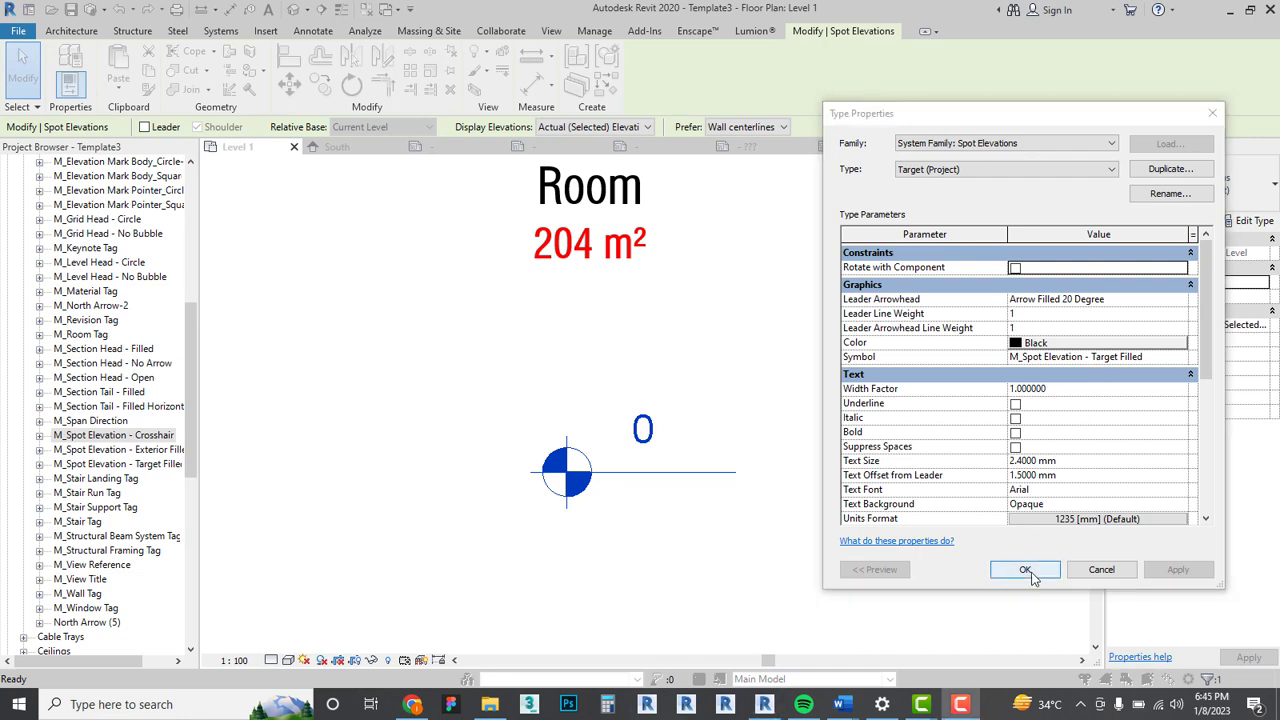
click(1025, 569)
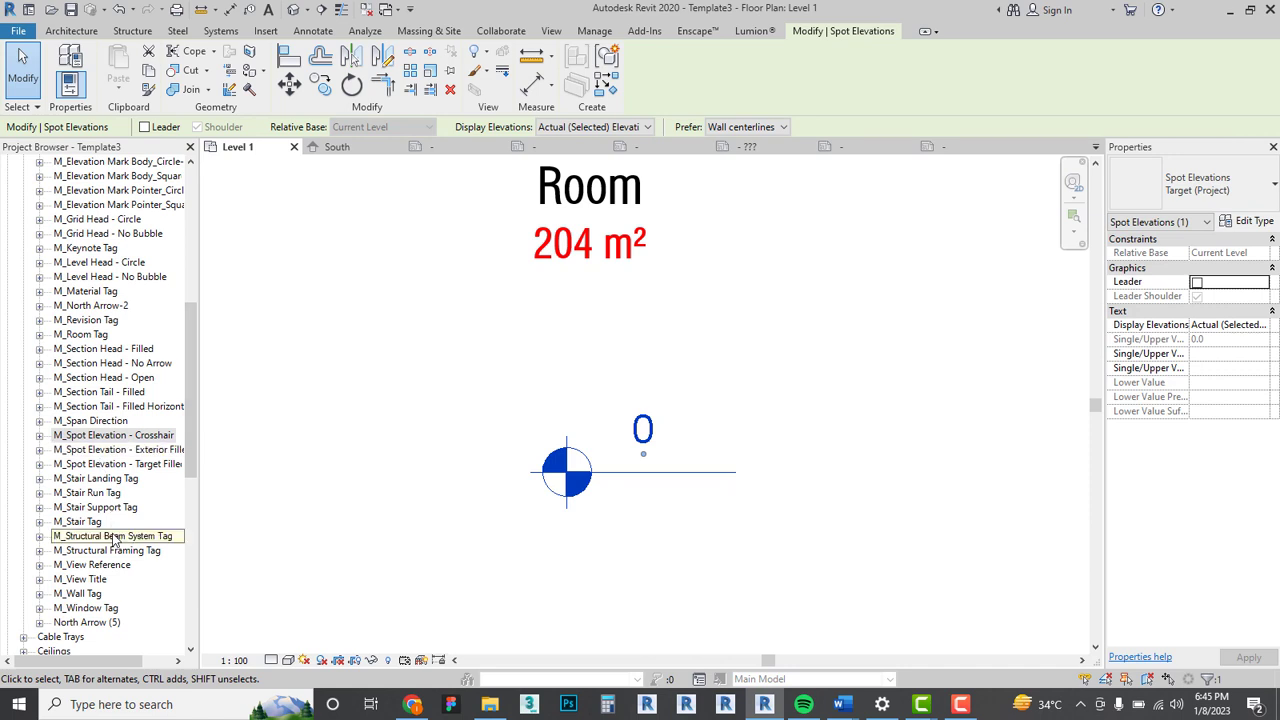
click(93, 466)
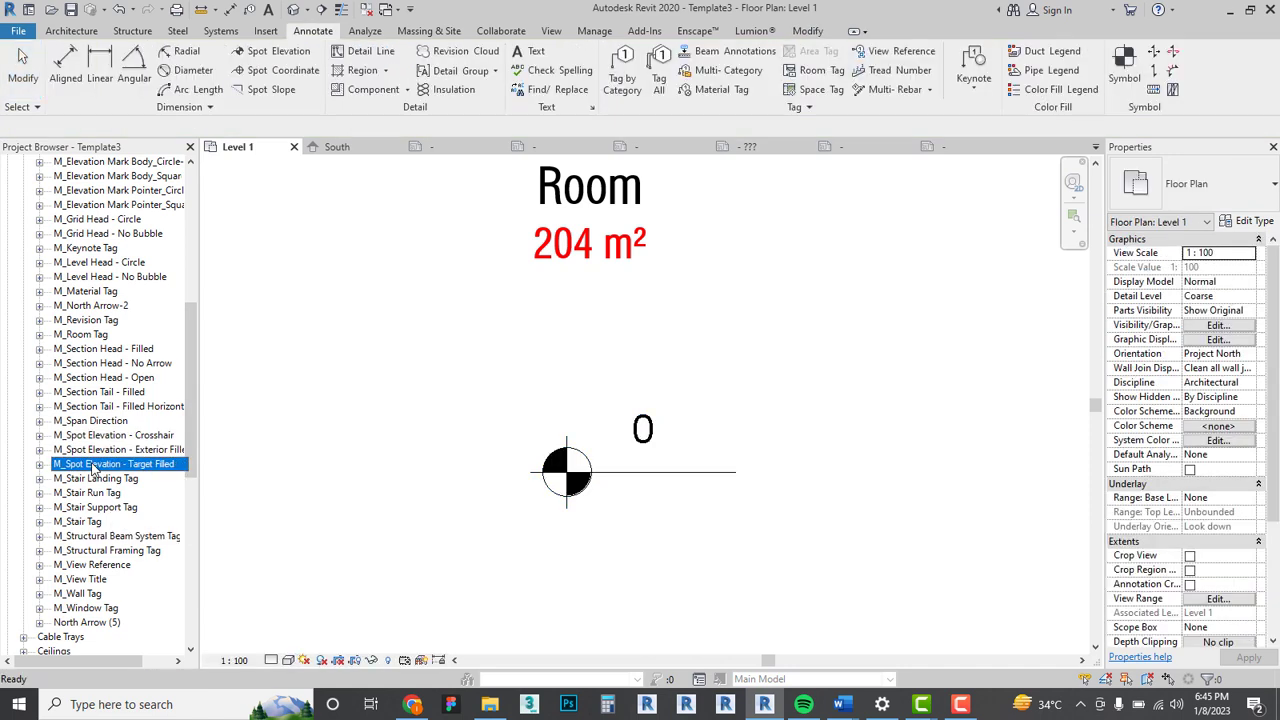
right_click(93, 466)
click(120, 534)
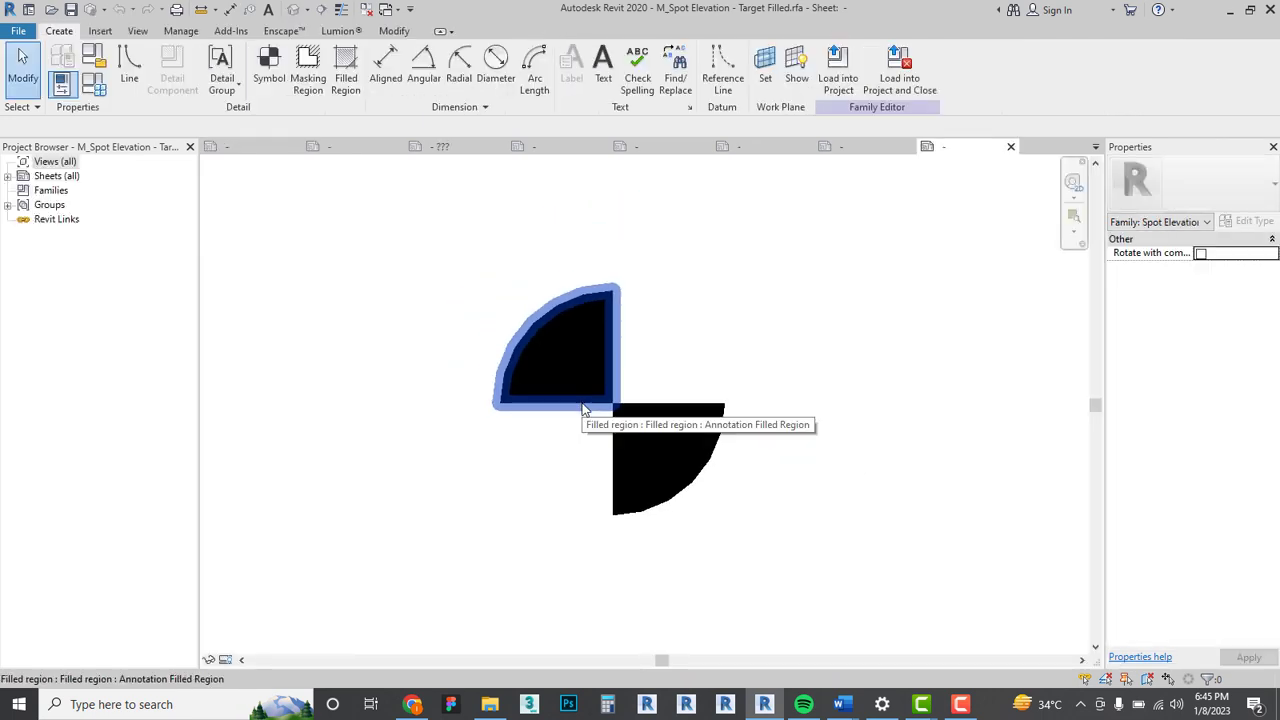
key(v)
key(g)
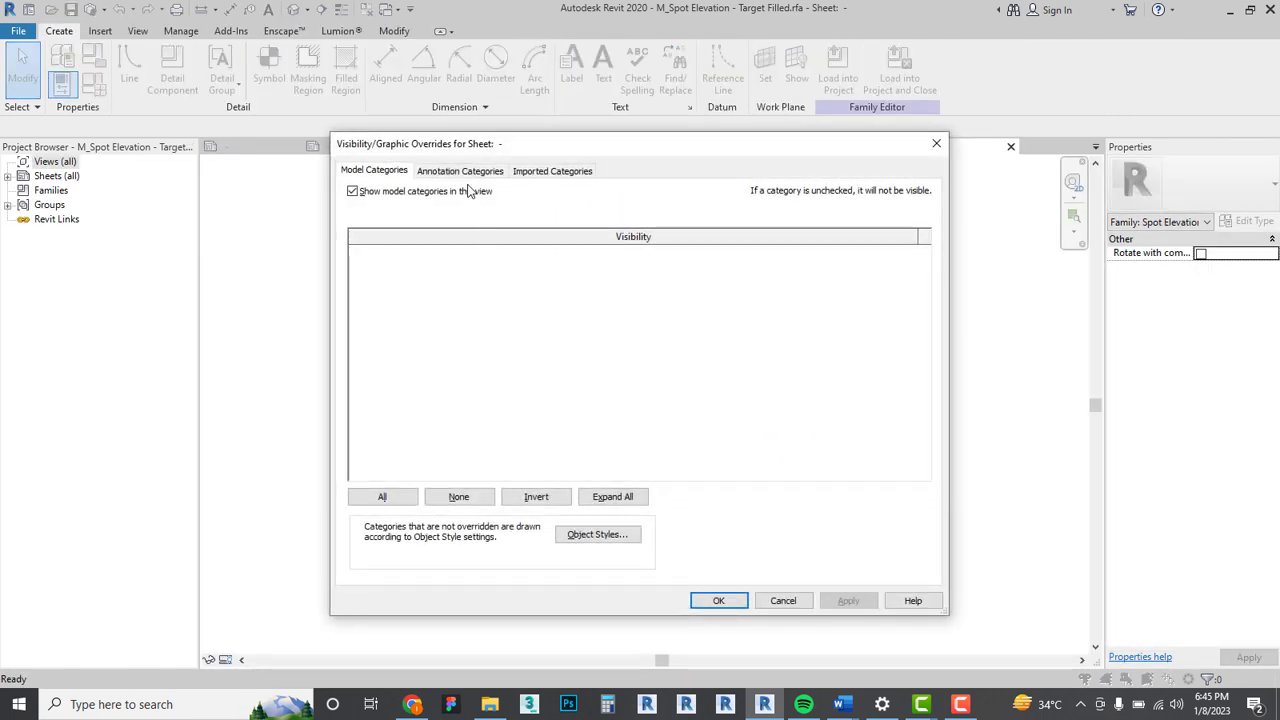
click(460, 171)
click(353, 191)
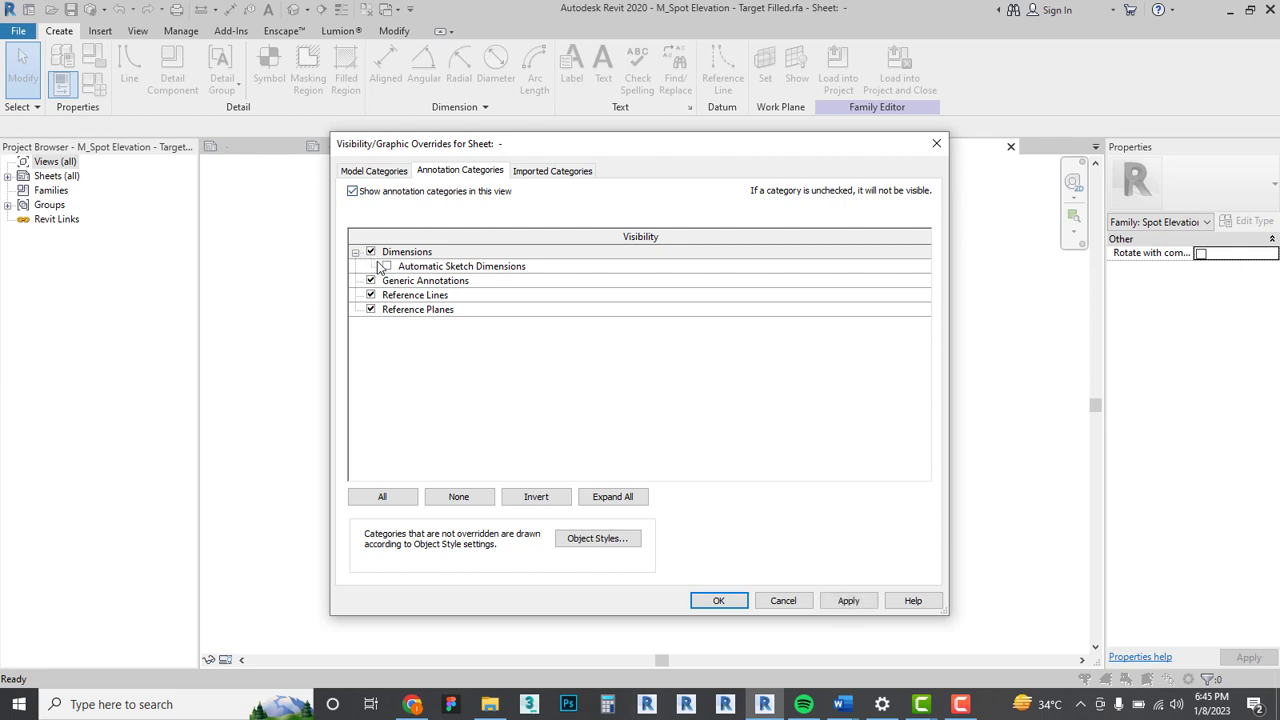
click(389, 268)
click(737, 600)
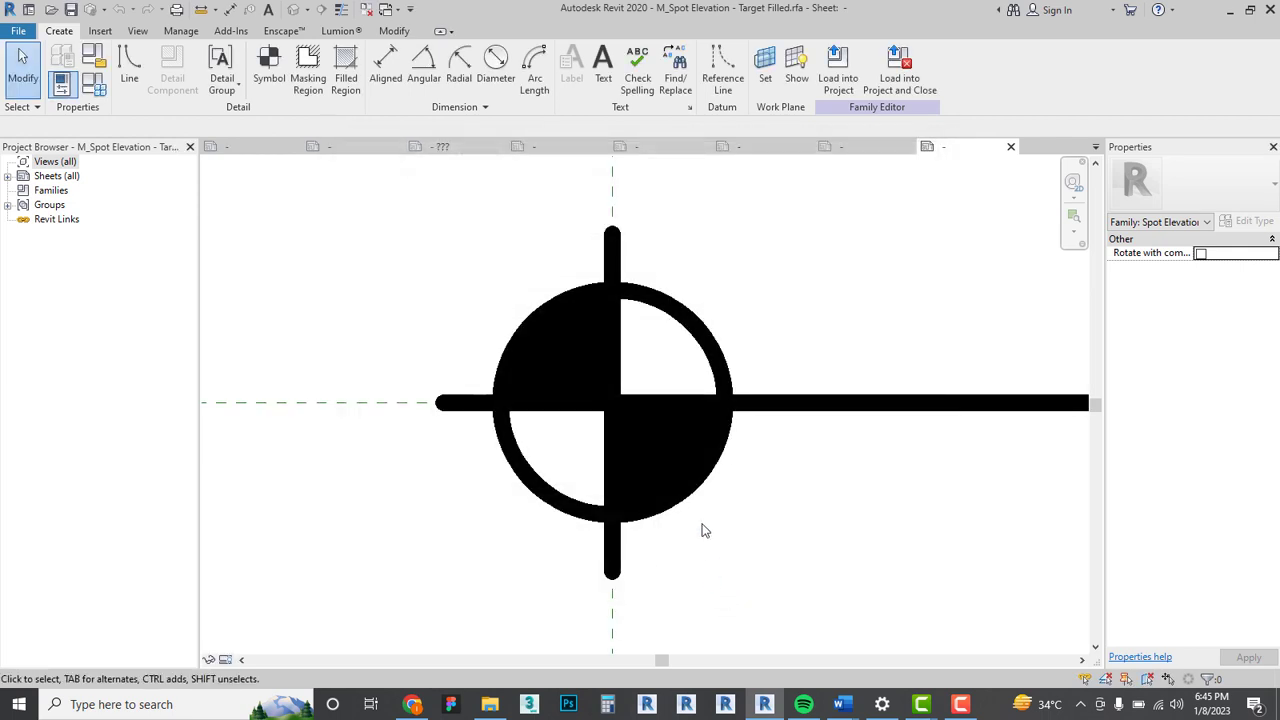
scroll(586, 500, down, 3)
scroll(640, 532, down, 2)
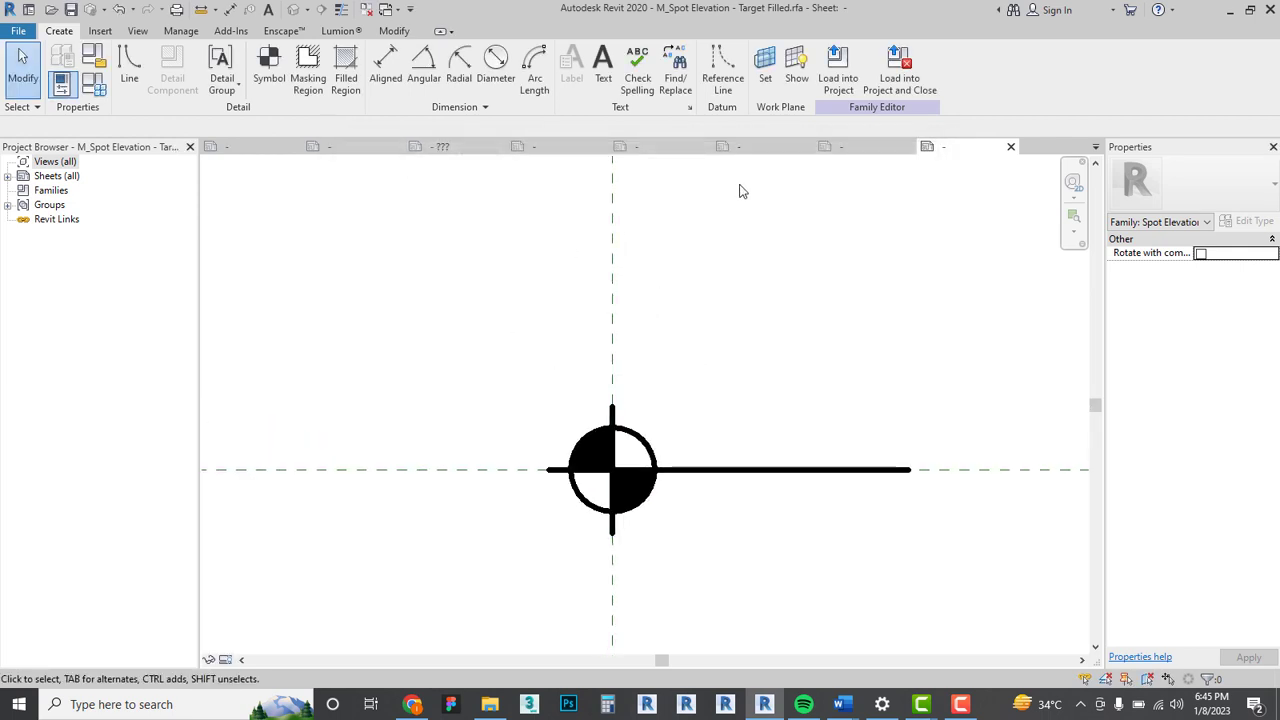
click(1010, 148)
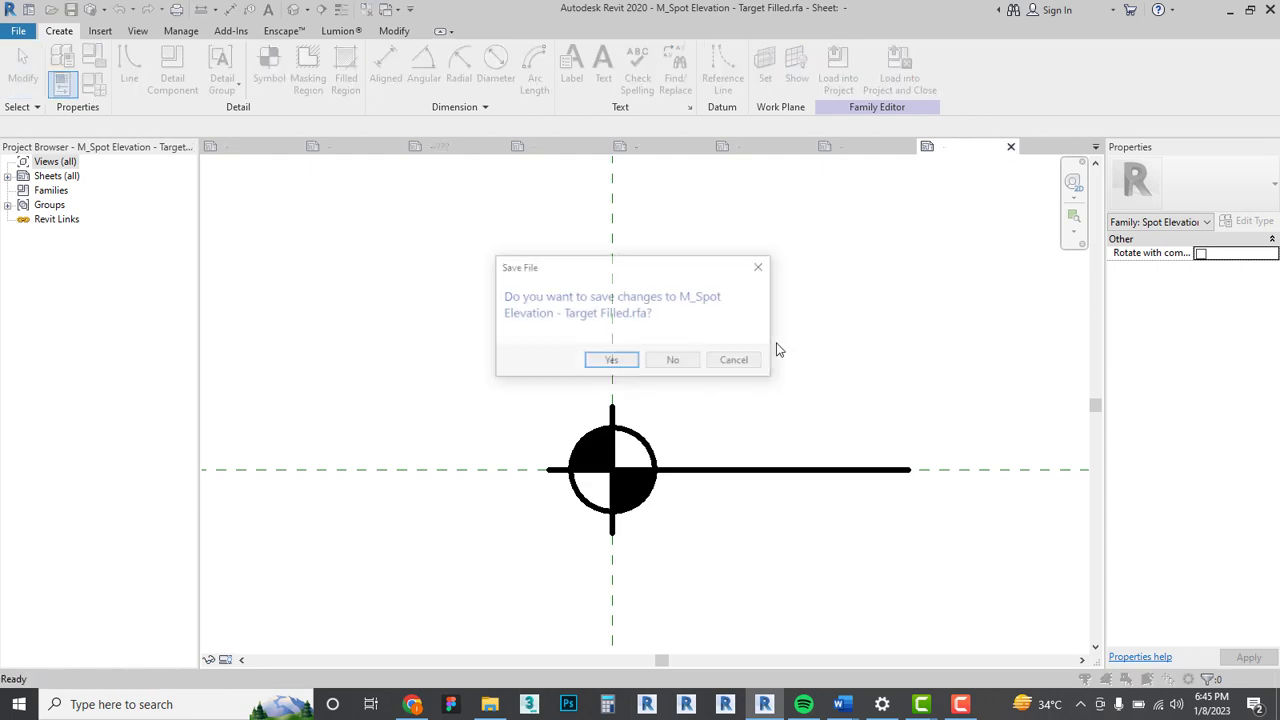
click(675, 360)
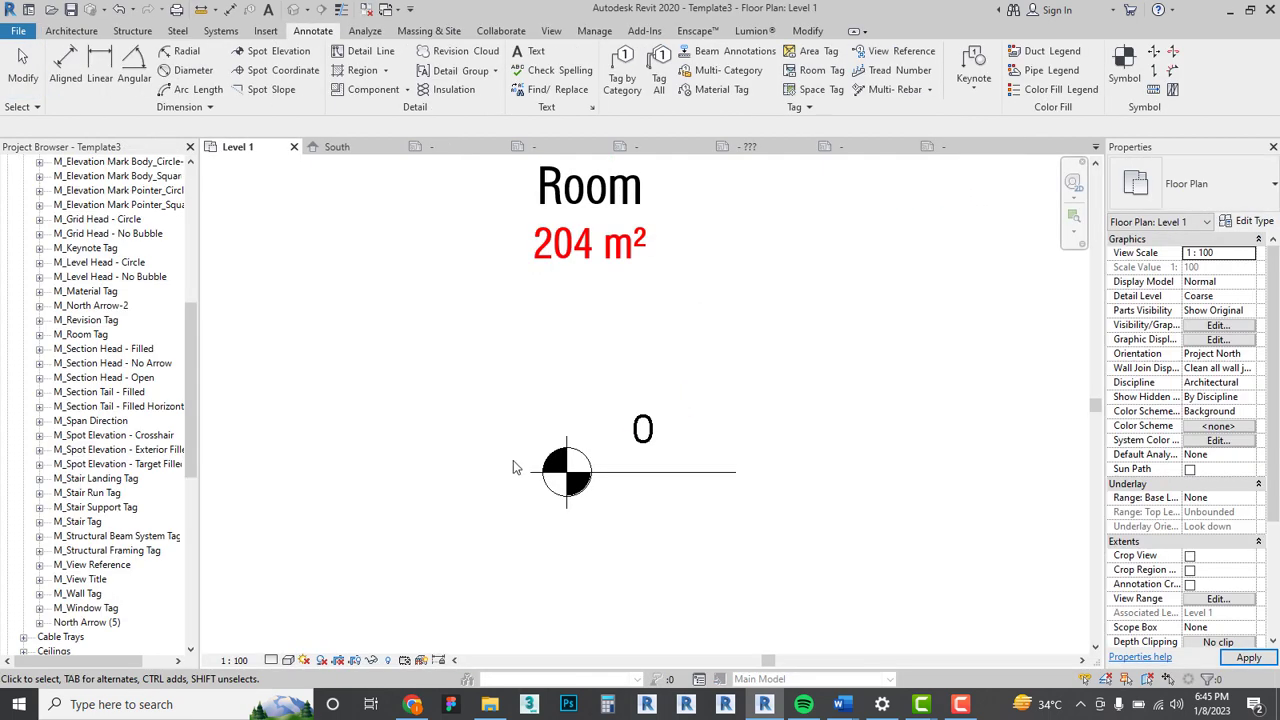
Set the Target spot elevation text font to Swis721 LtCn BT with a Transparent background.
click(648, 476)
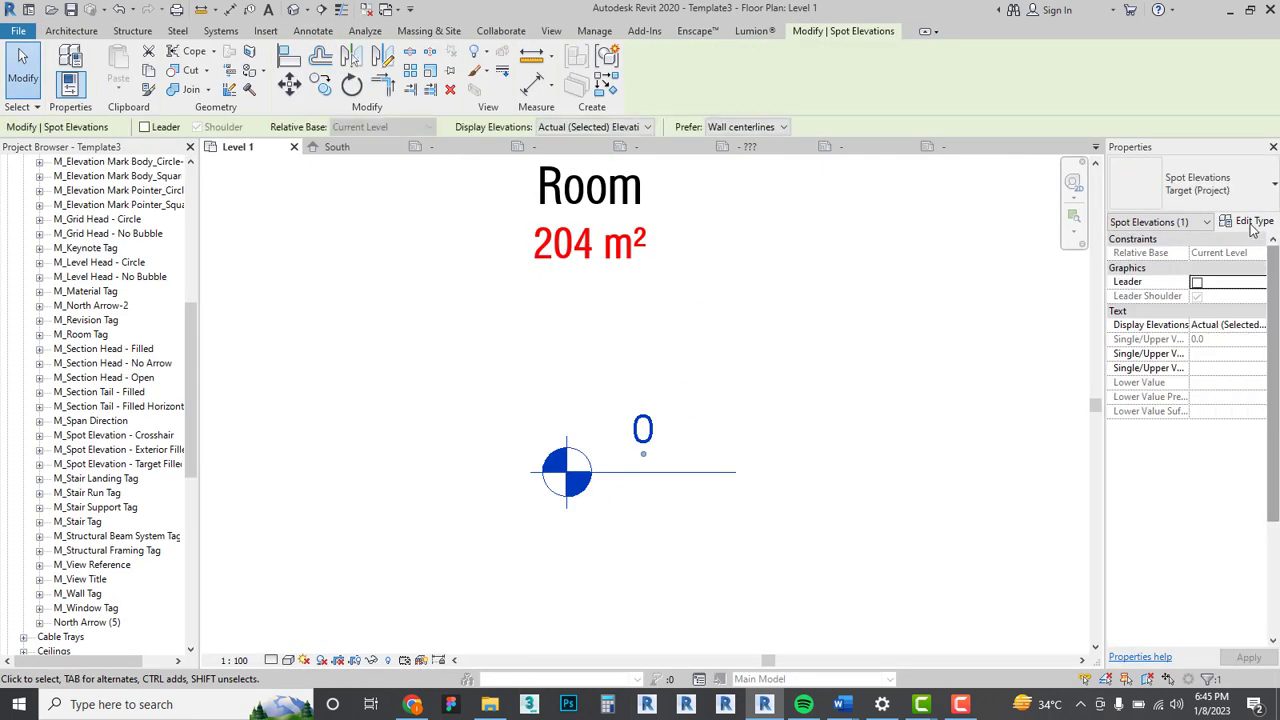
click(1252, 224)
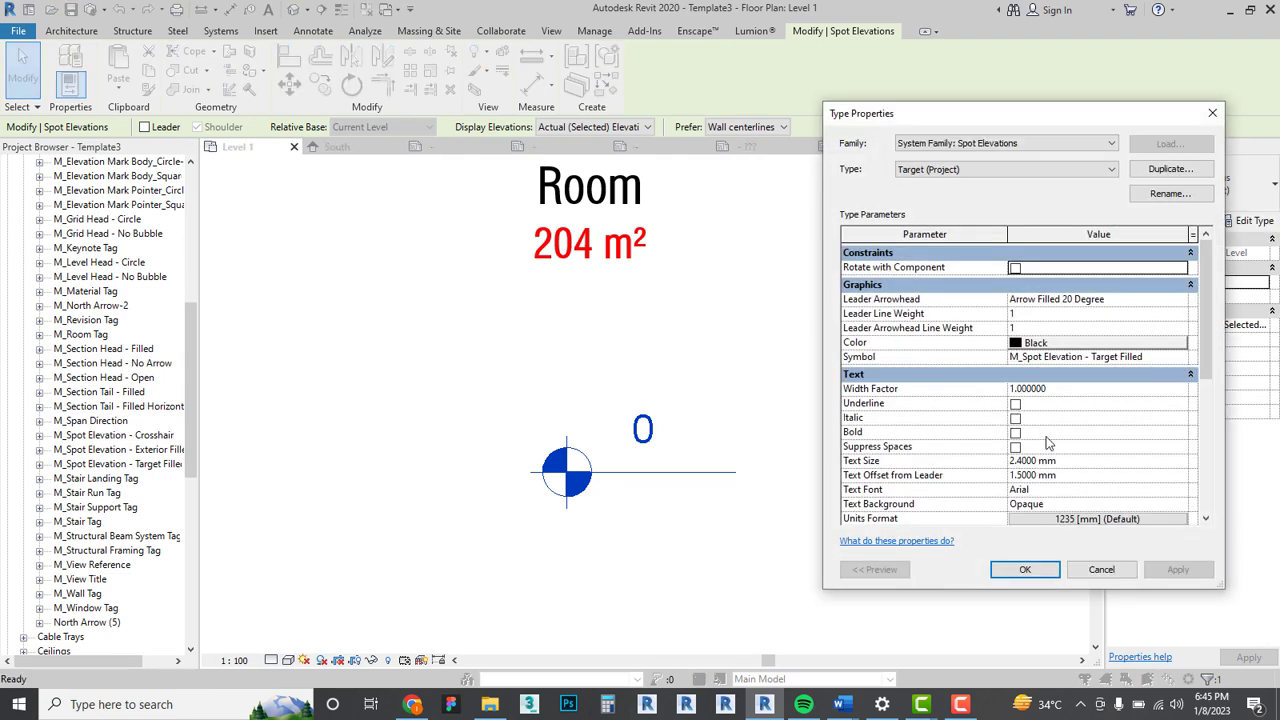
click(1053, 489)
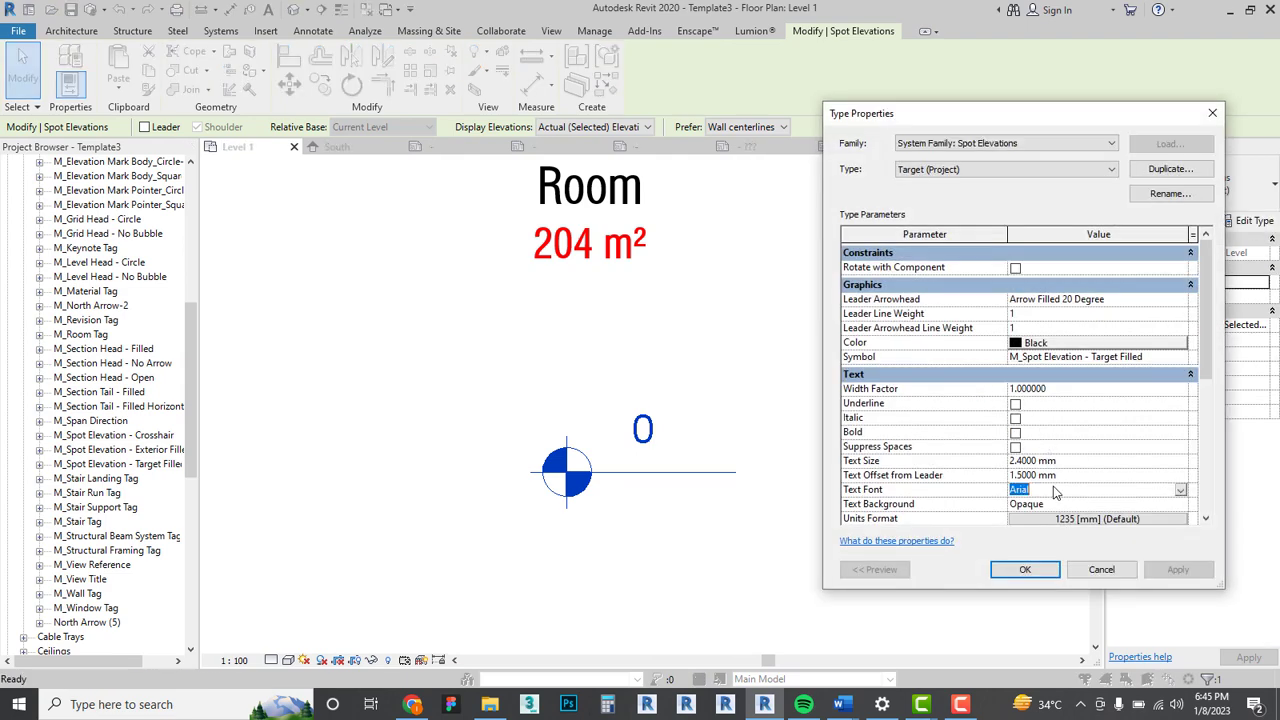
text(Swis721 BdCnOul BT)
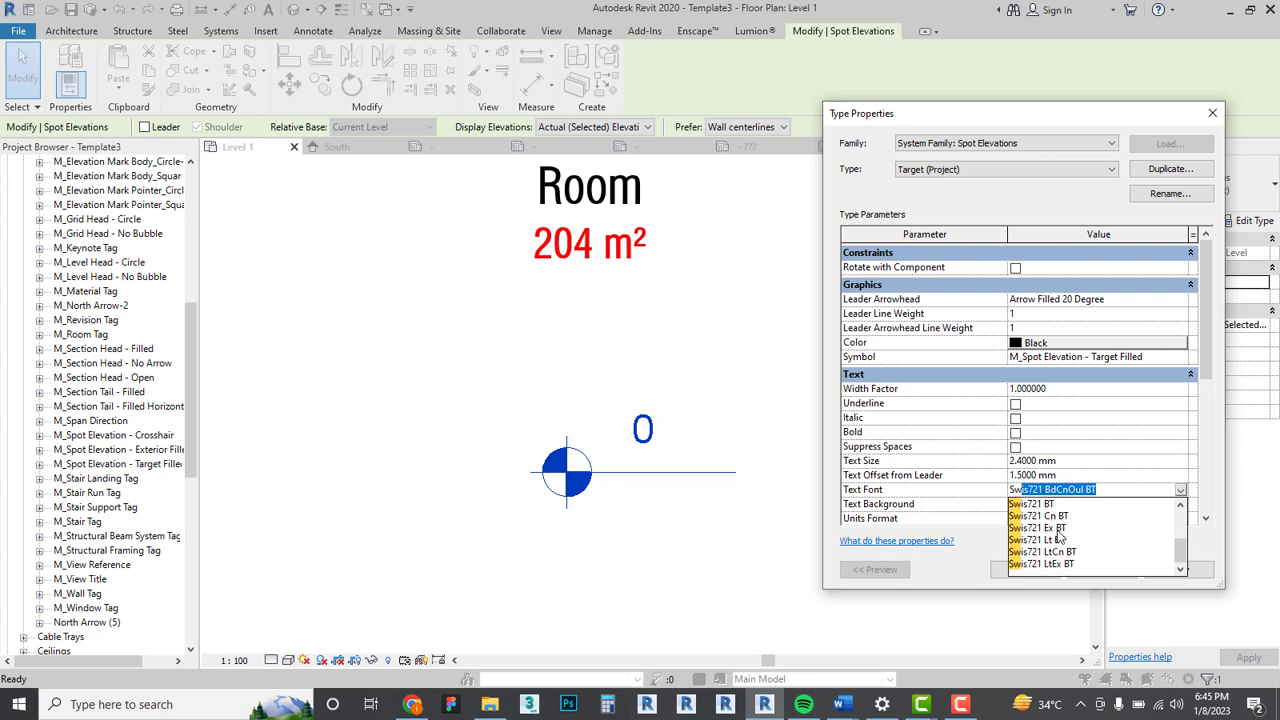
click(1061, 552)
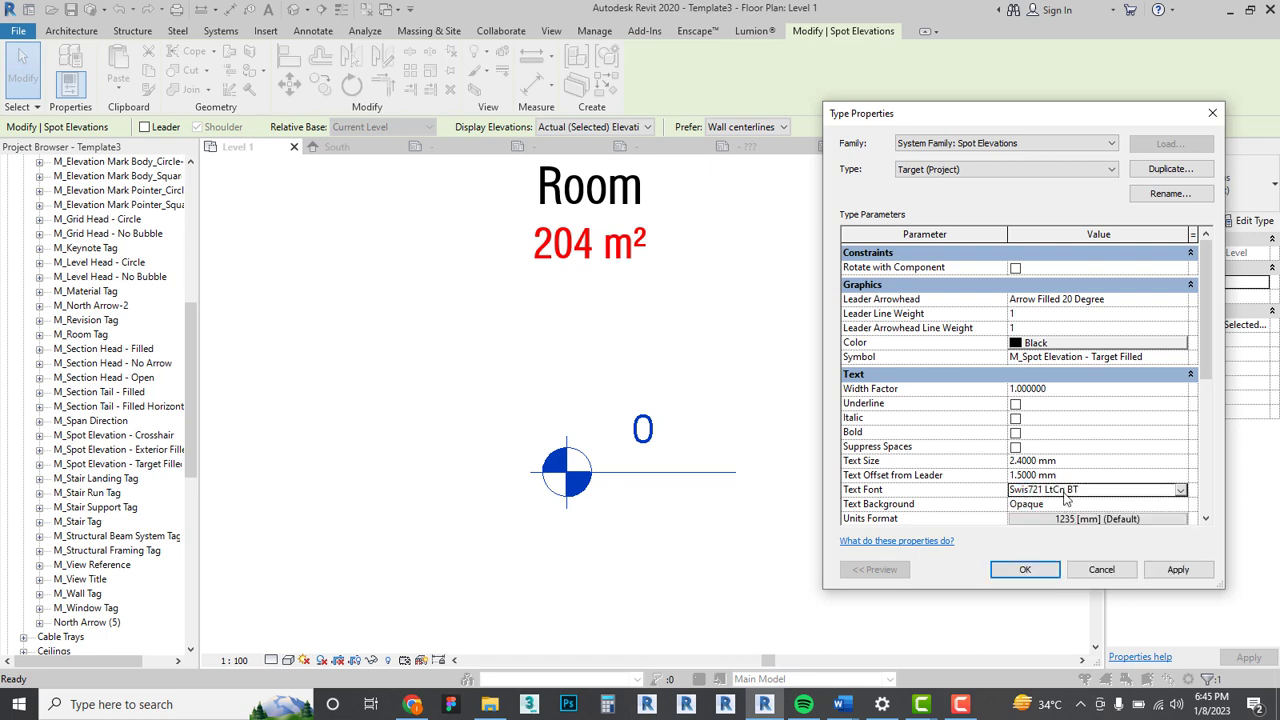
click(1186, 505)
click(1181, 504)
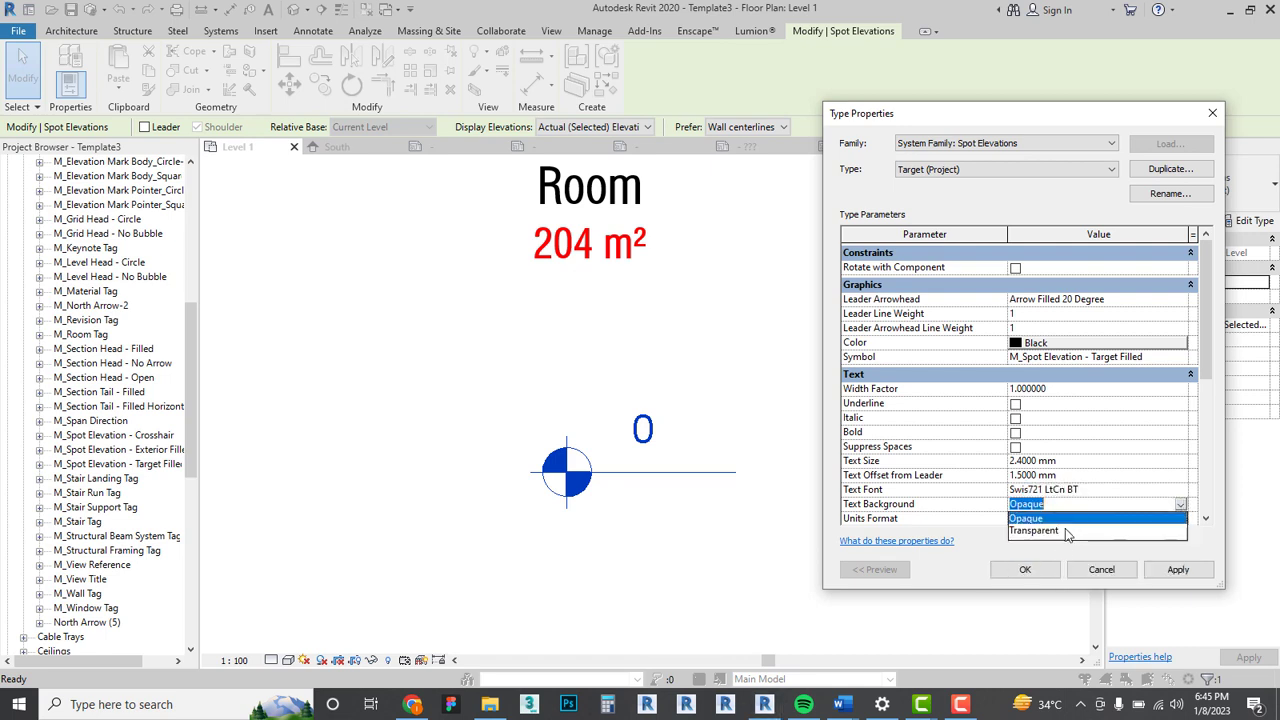
click(1040, 537)
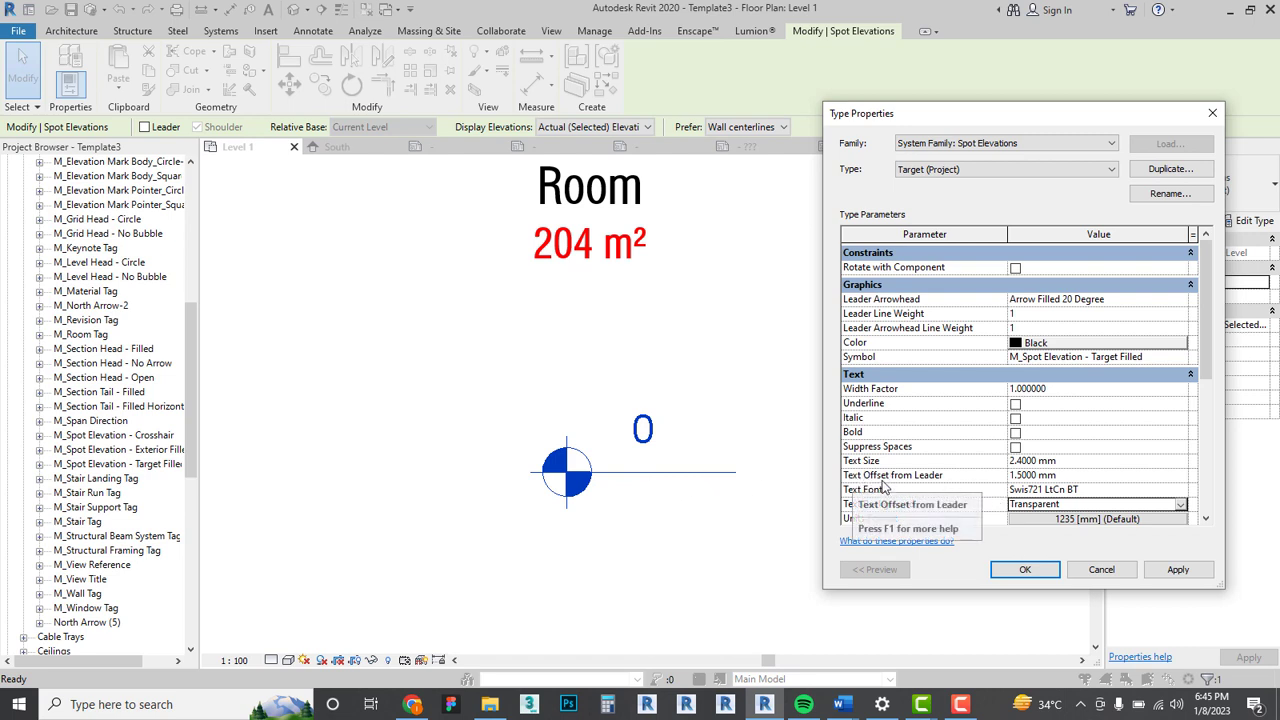
Set the Text Offset from Leader to 0.1 mm and apply it.
click(1075, 478)
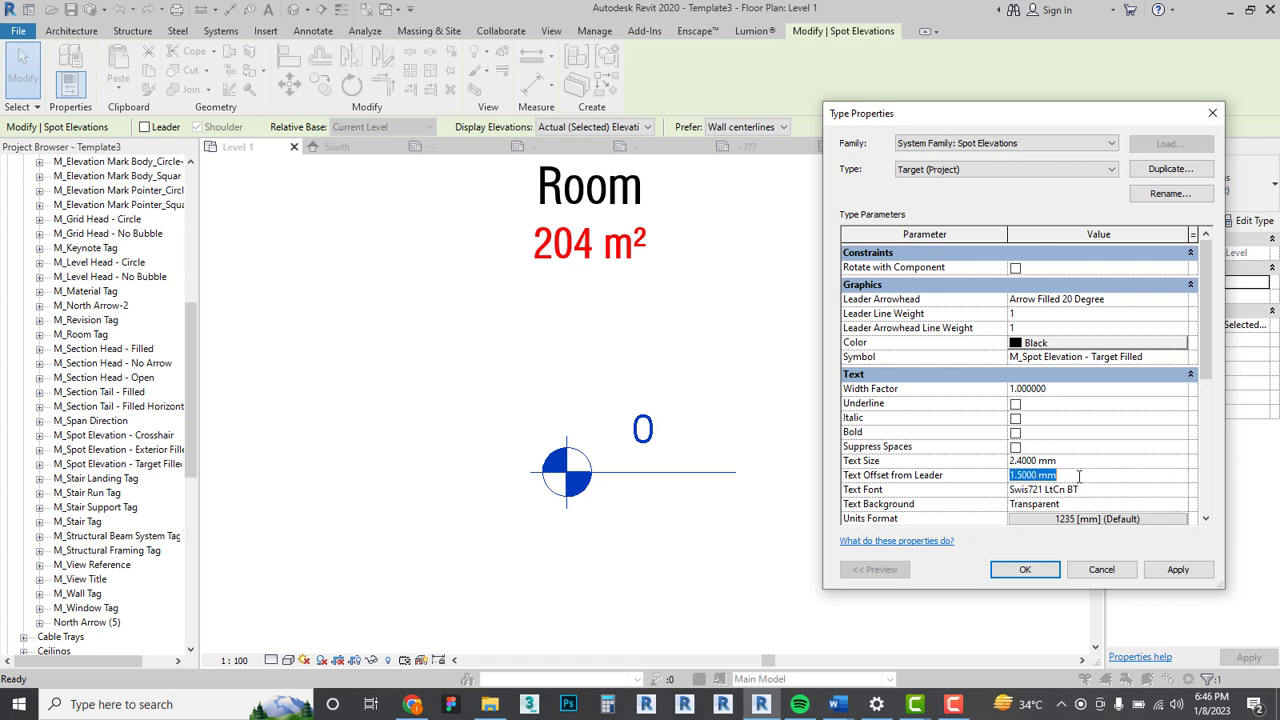
text(0.5)
click(1178, 569)
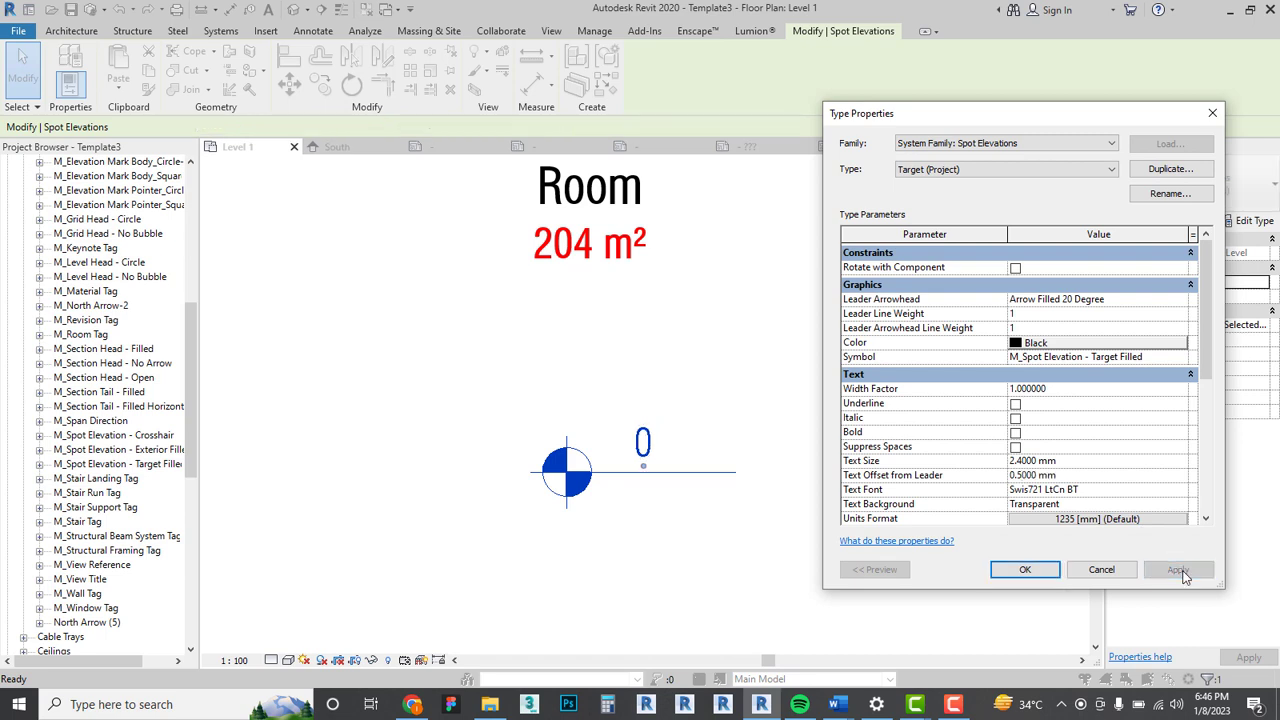
click(1070, 477)
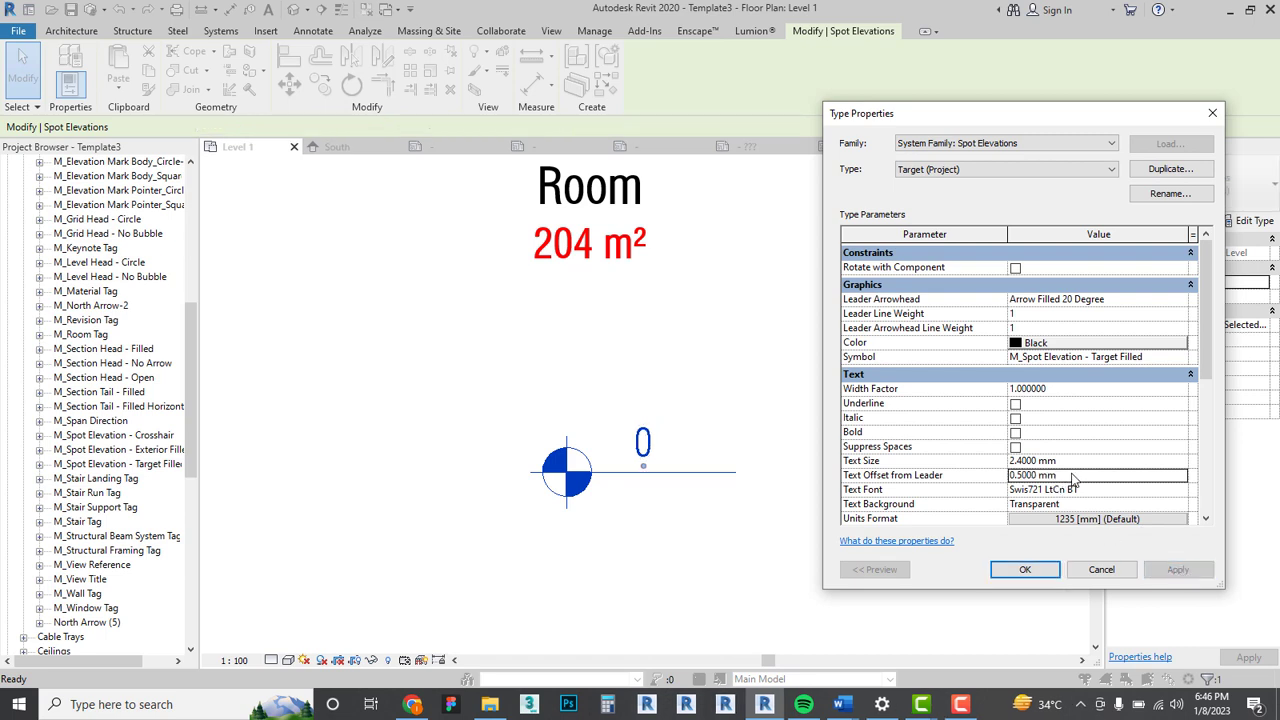
text(0.1)
key(Return)
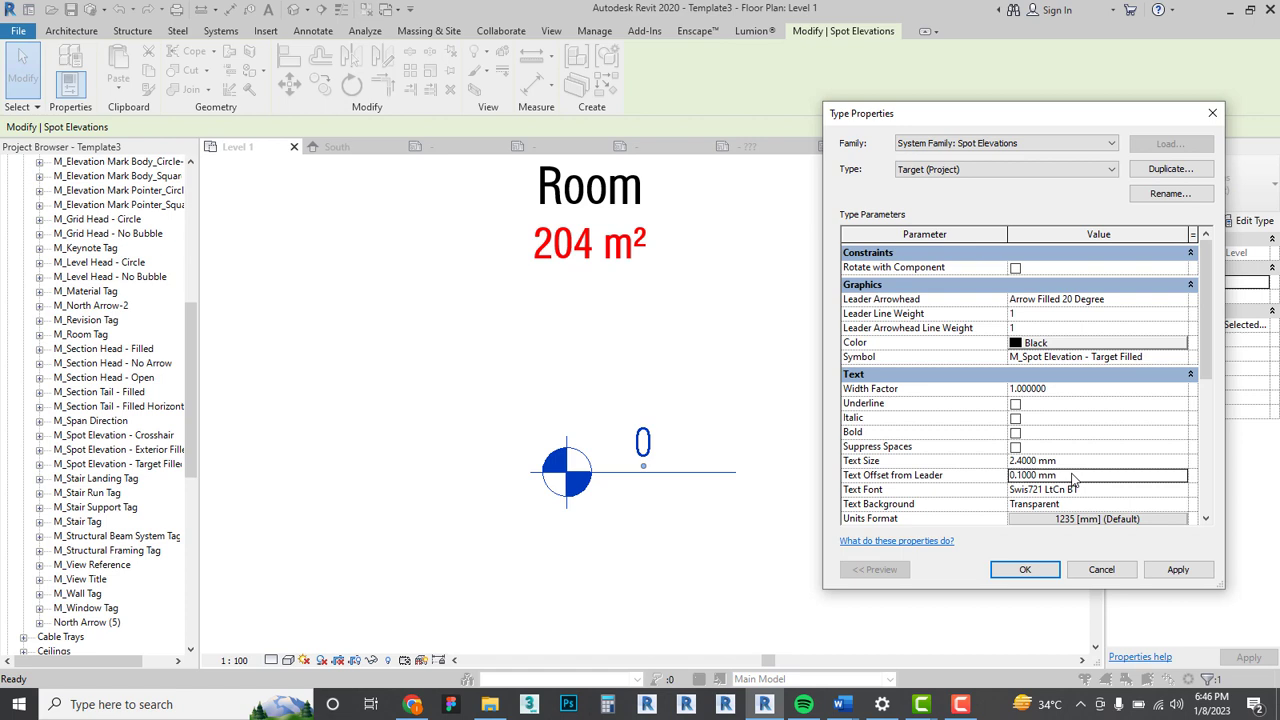
click(1181, 570)
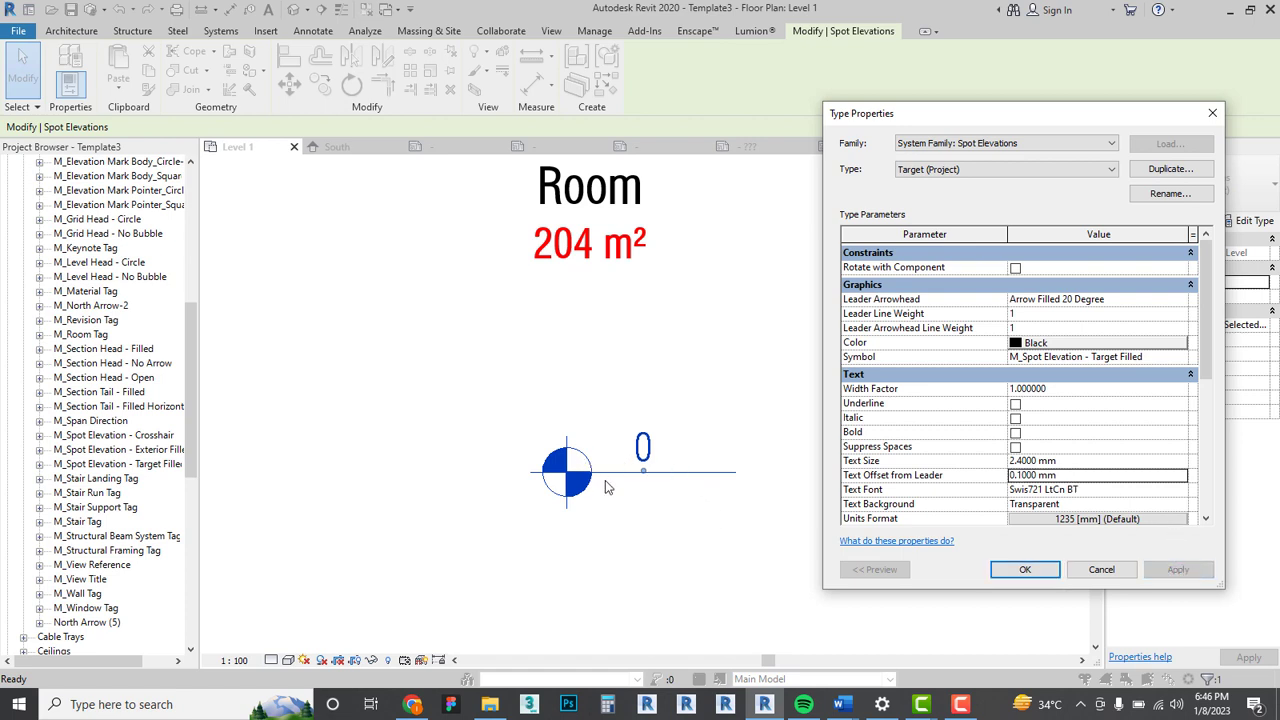
Try Text Offset from Symbol values of 1.5 mm and 3 mm.
click(1087, 462)
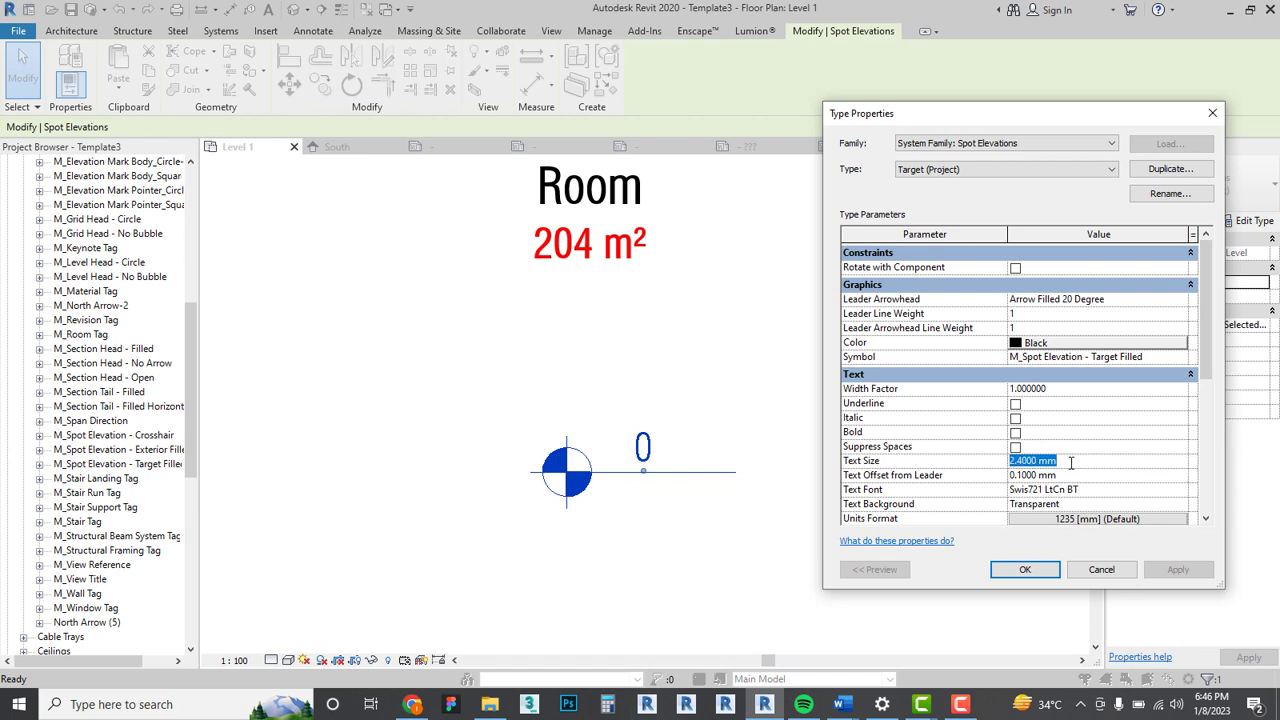
scroll(1066, 504, down, 4)
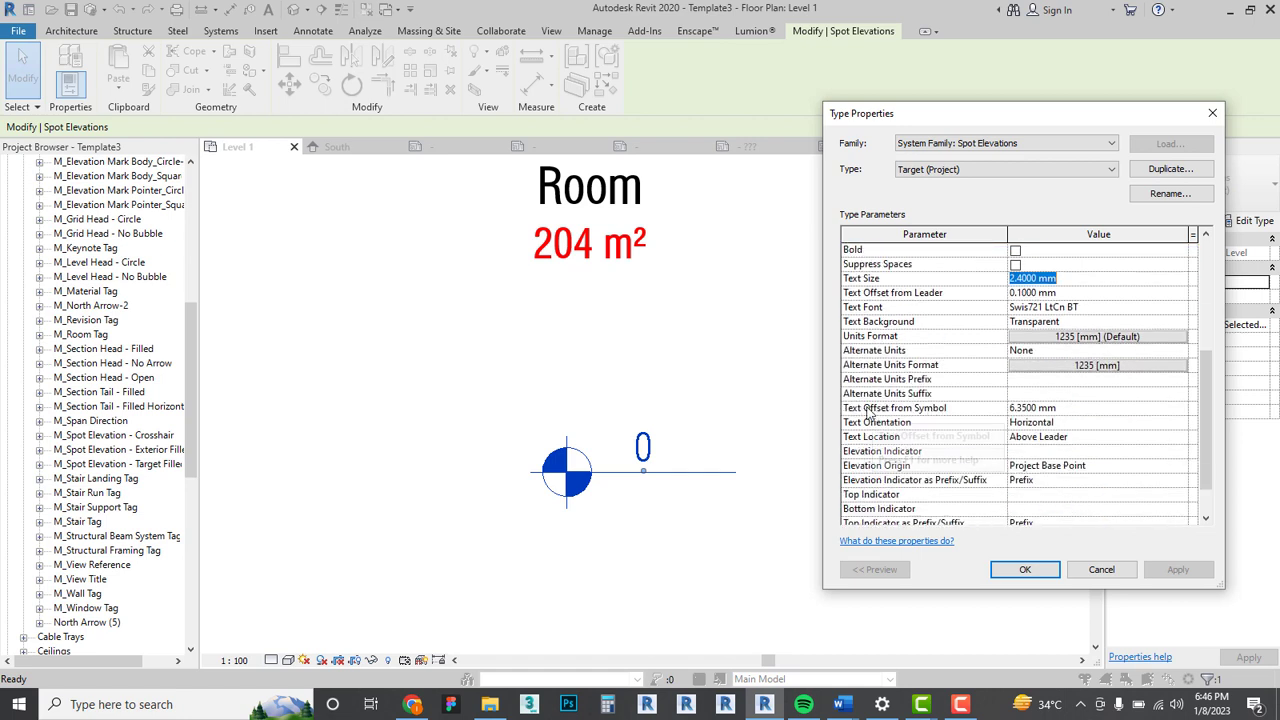
click(1063, 410)
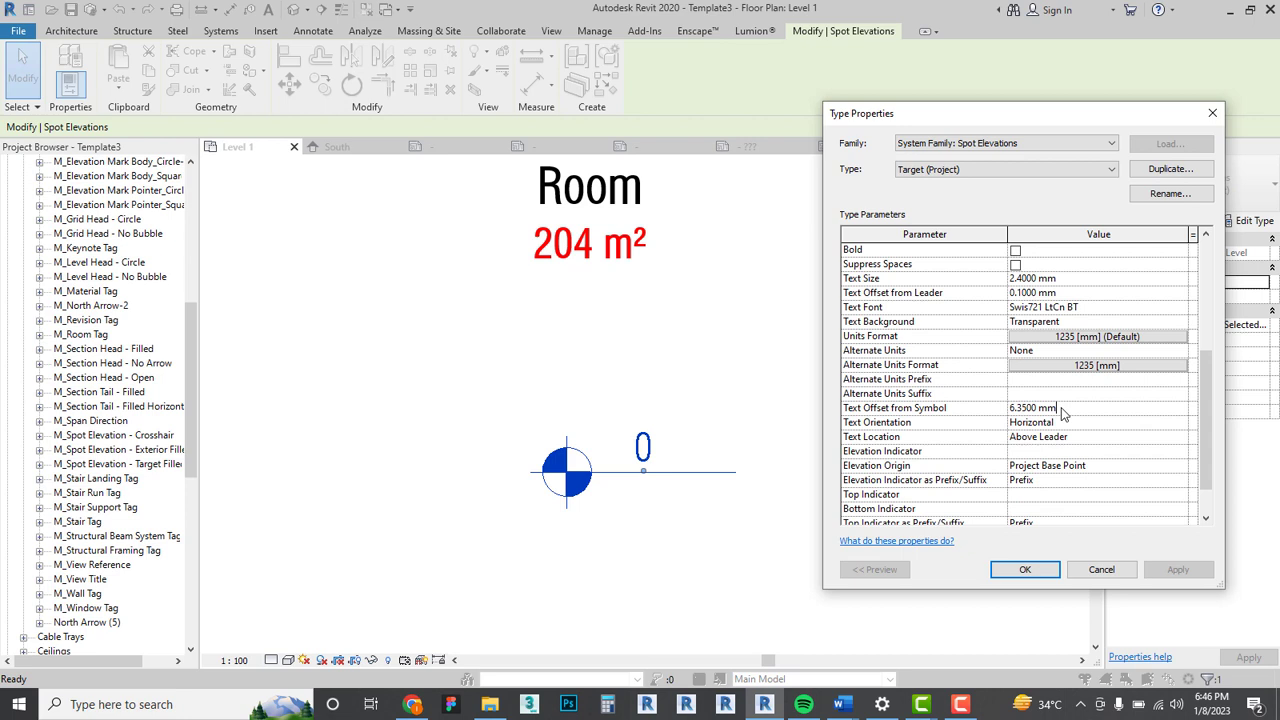
click(985, 413)
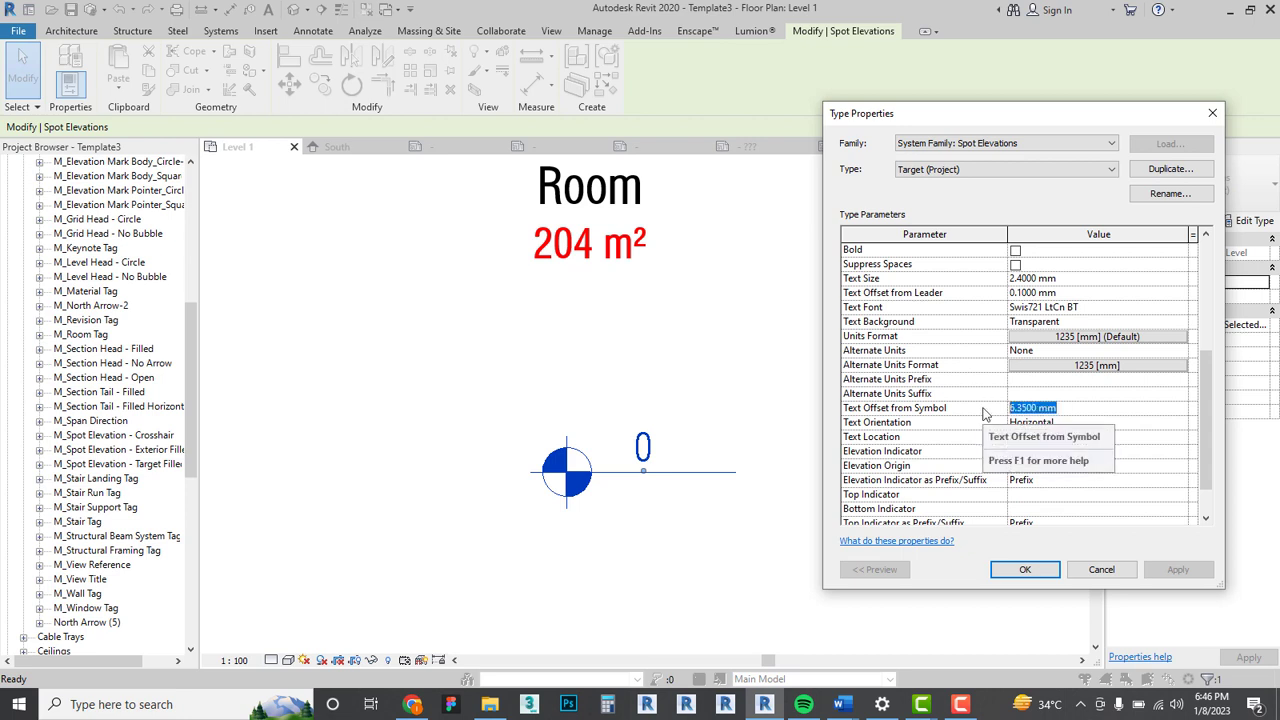
text(1.5)
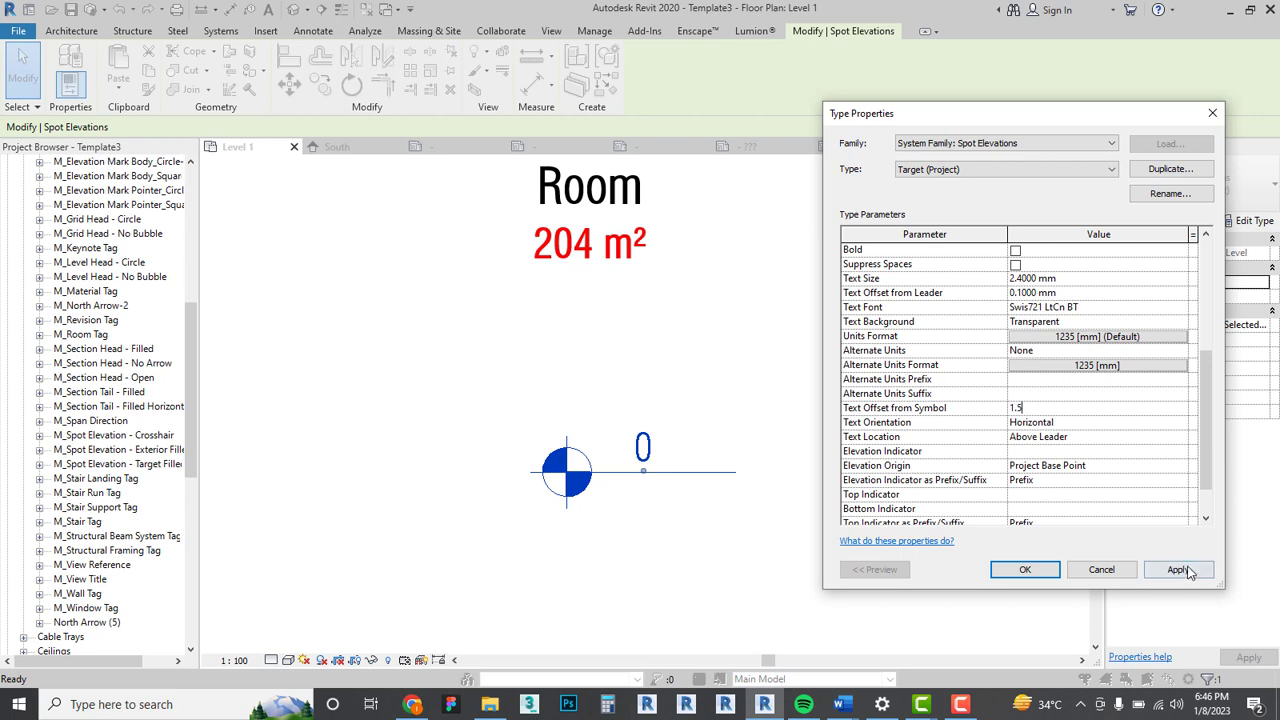
click(1177, 569)
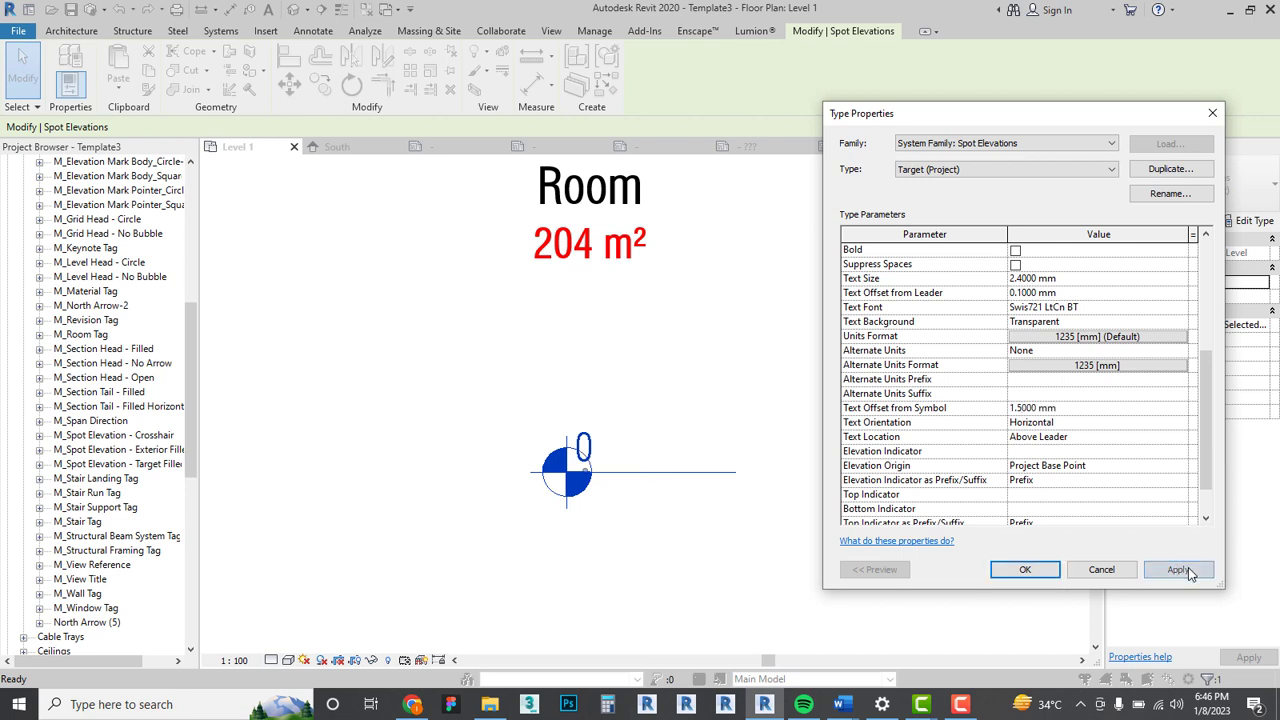
click(1101, 413)
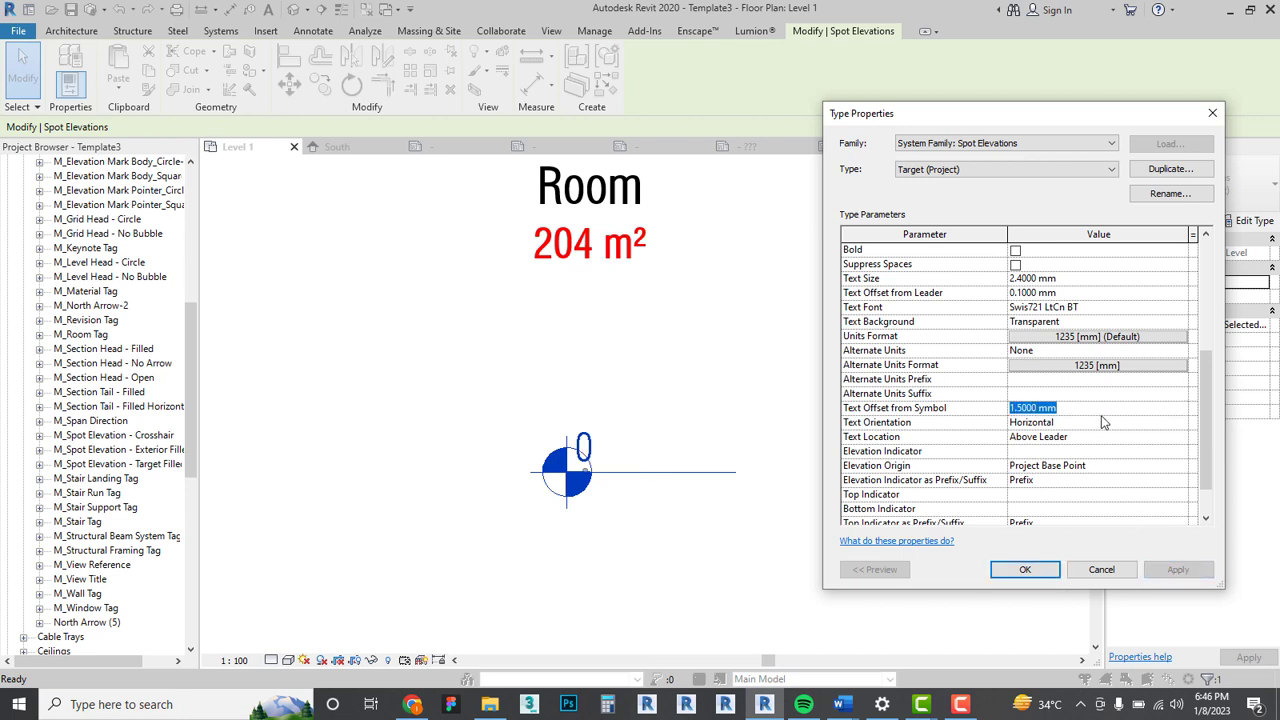
text(3)
click(1178, 570)
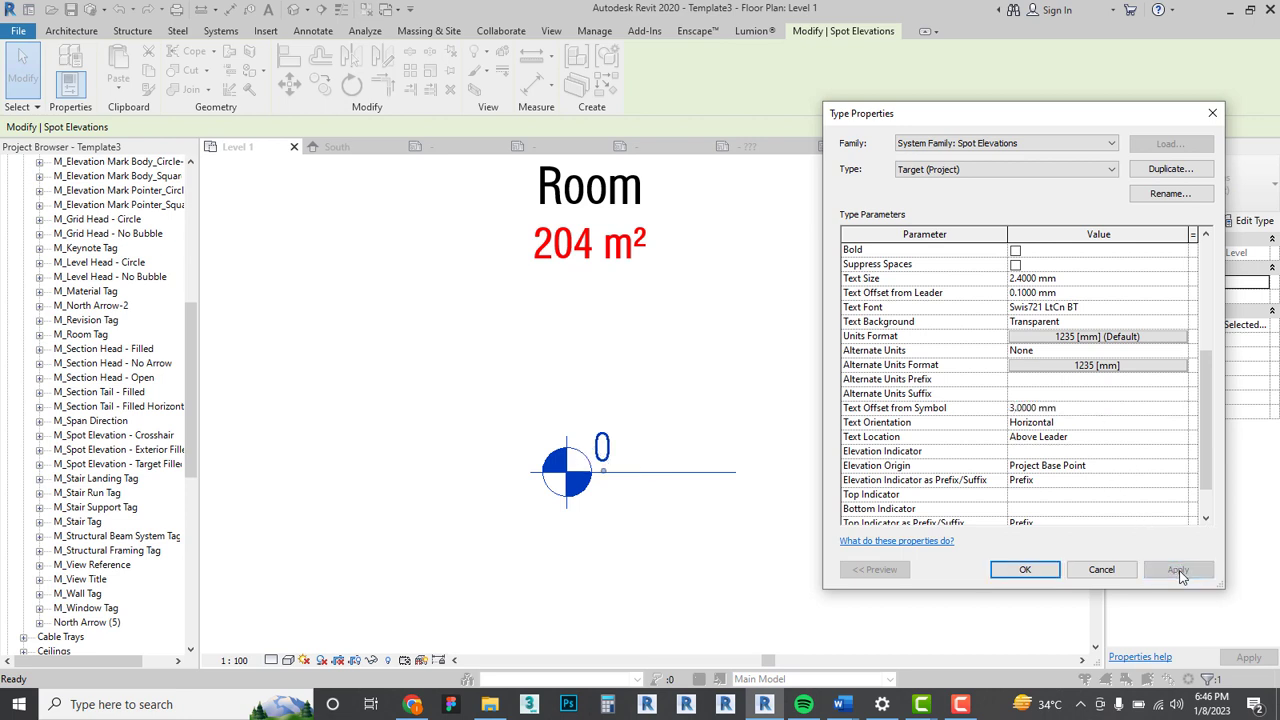
Settle the Text Offset from Symbol at 3.5 mm and save the type changes.
click(1094, 410)
text(3.)
click(1178, 570)
click(1025, 569)
scroll(623, 520, down, 2)
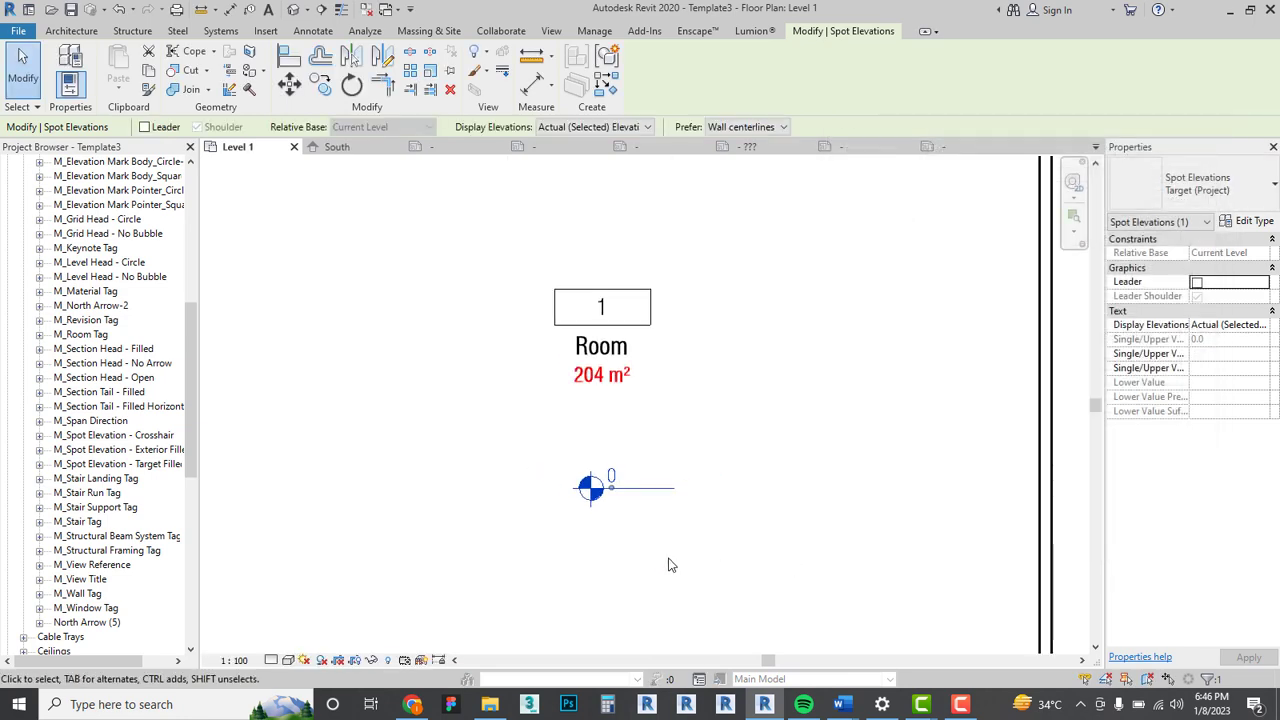
scroll(574, 478, up, 4)
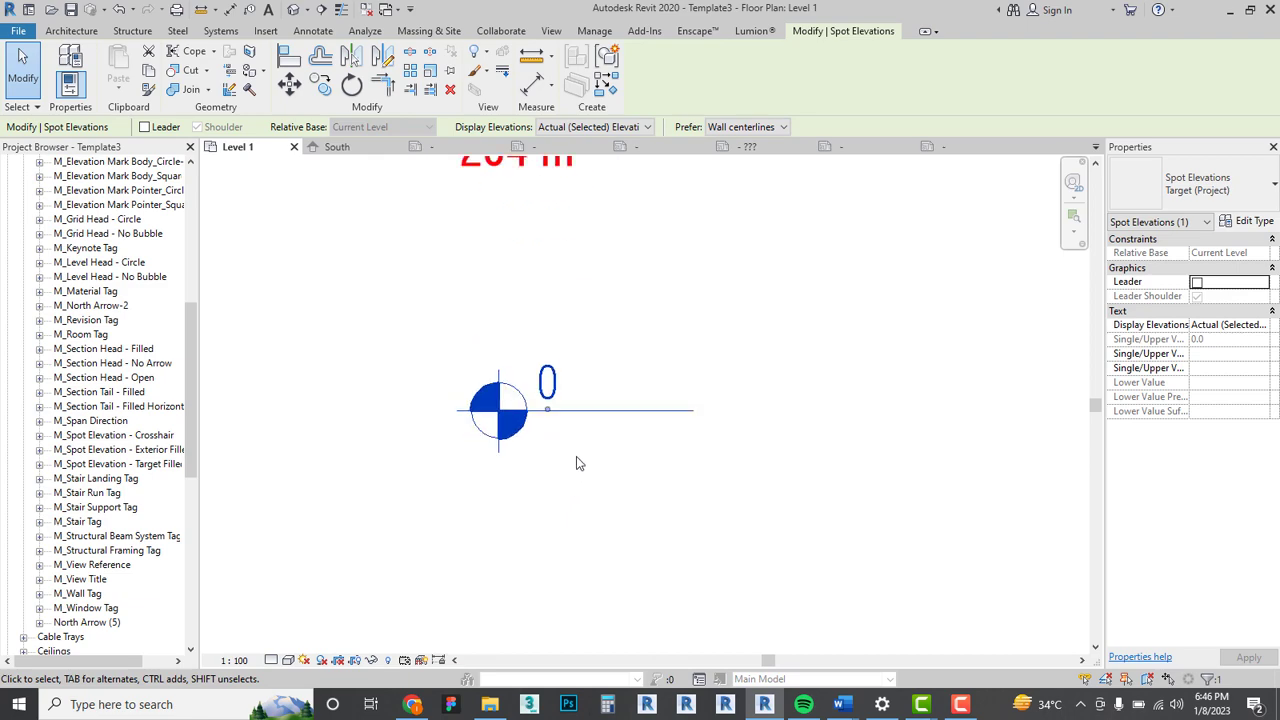
scroll(576, 463, down, 3)
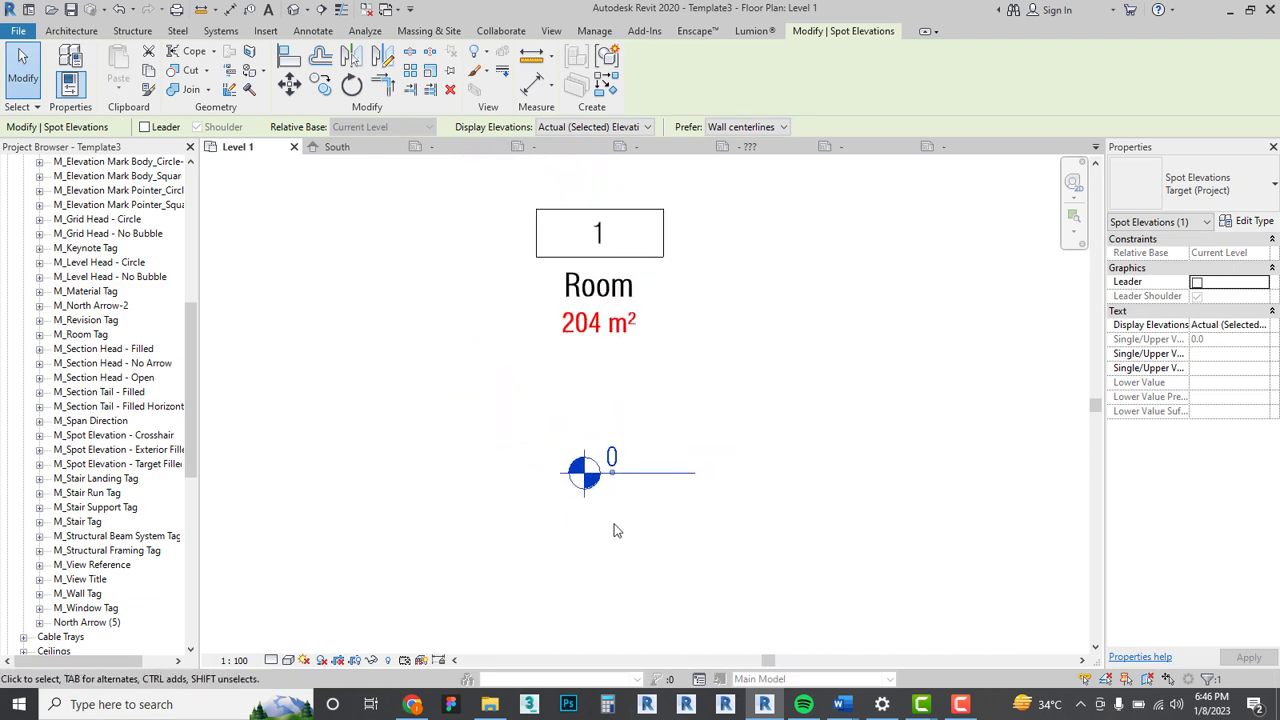
click(490, 704)
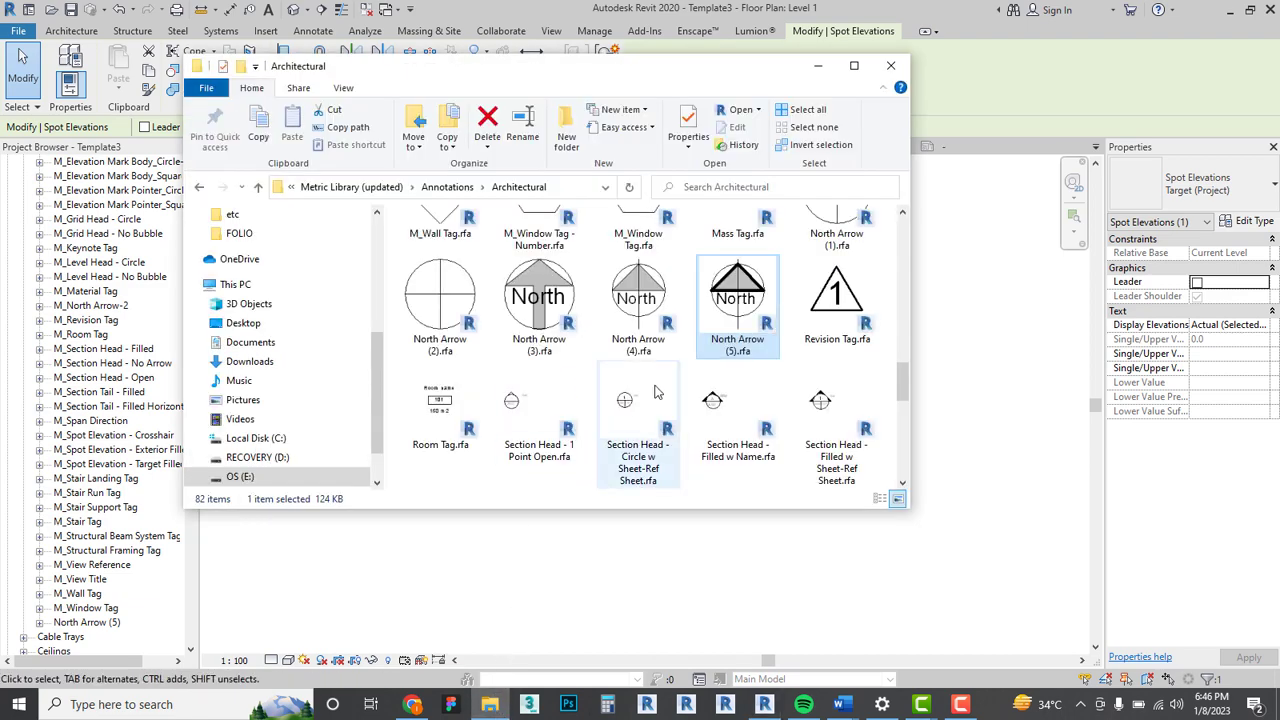
scroll(655, 393, down, 5)
scroll(700, 410, up, 1)
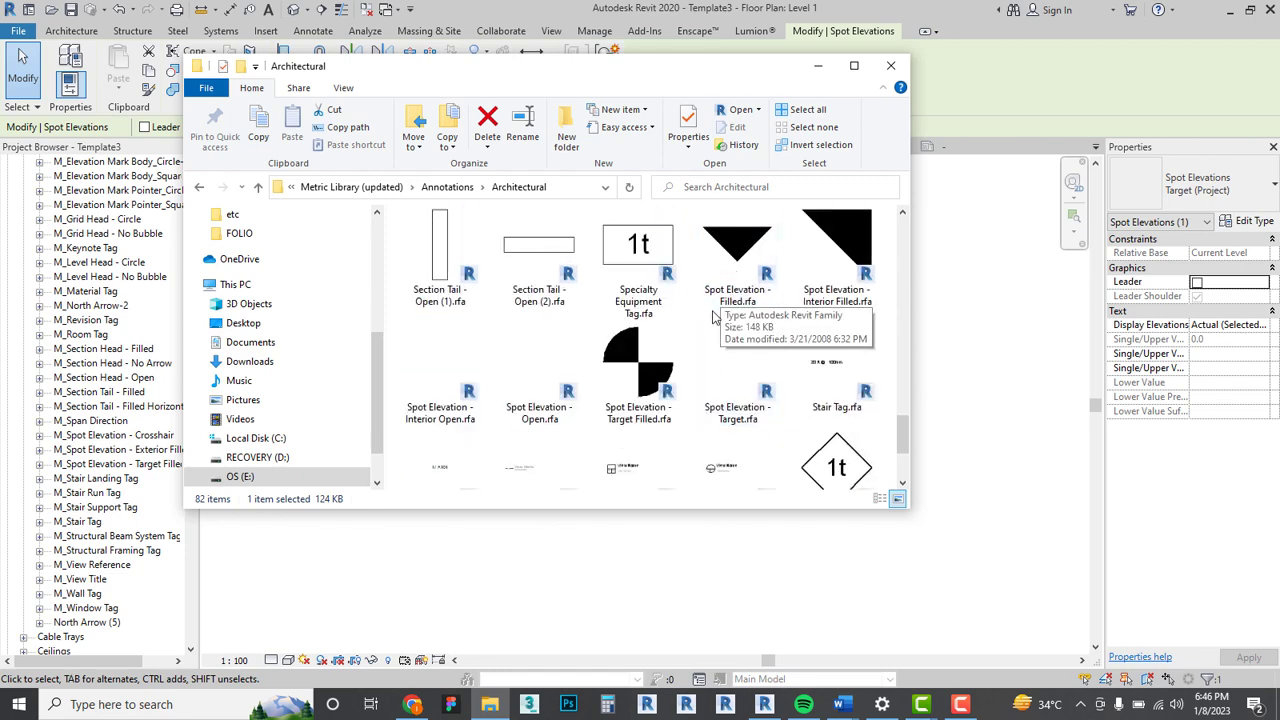
scroll(737, 314, up, 1)
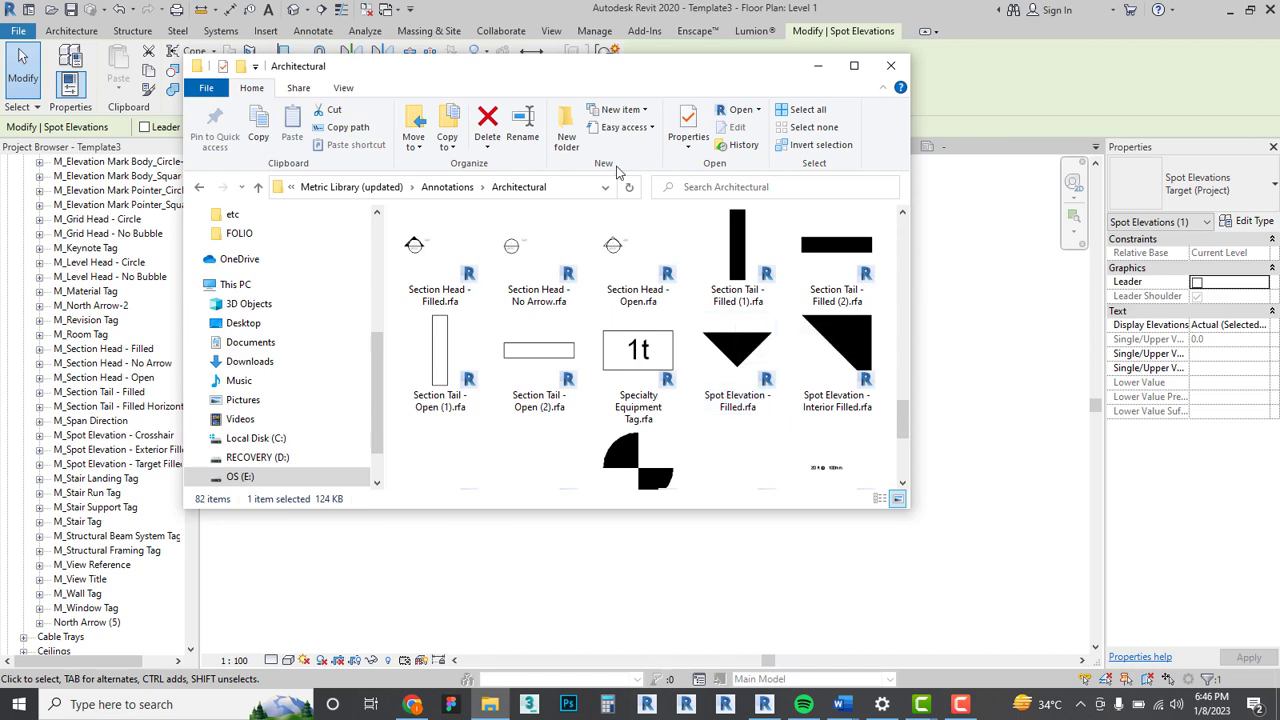
drag(651, 75, 765, 148)
click(933, 139)
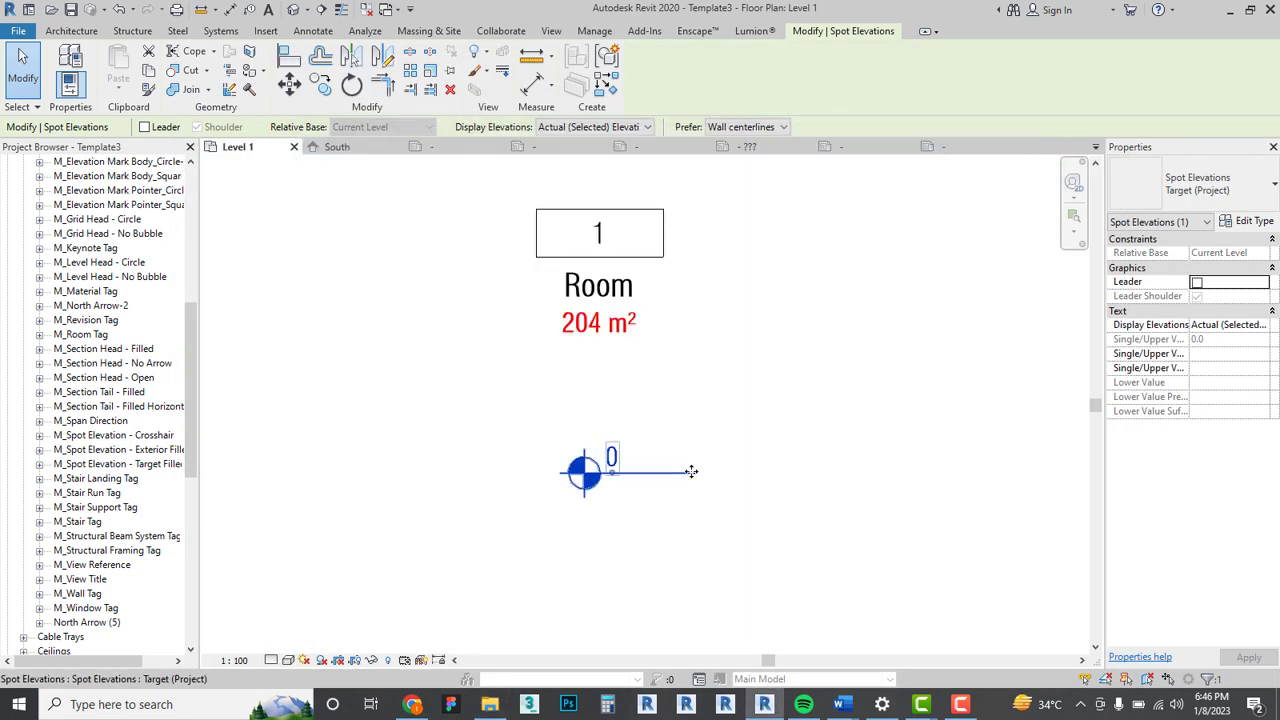
Move the Level 1 spot elevation up to sit just below the room tag.
scroll(838, 375, down, 2)
scroll(663, 486, up, 4)
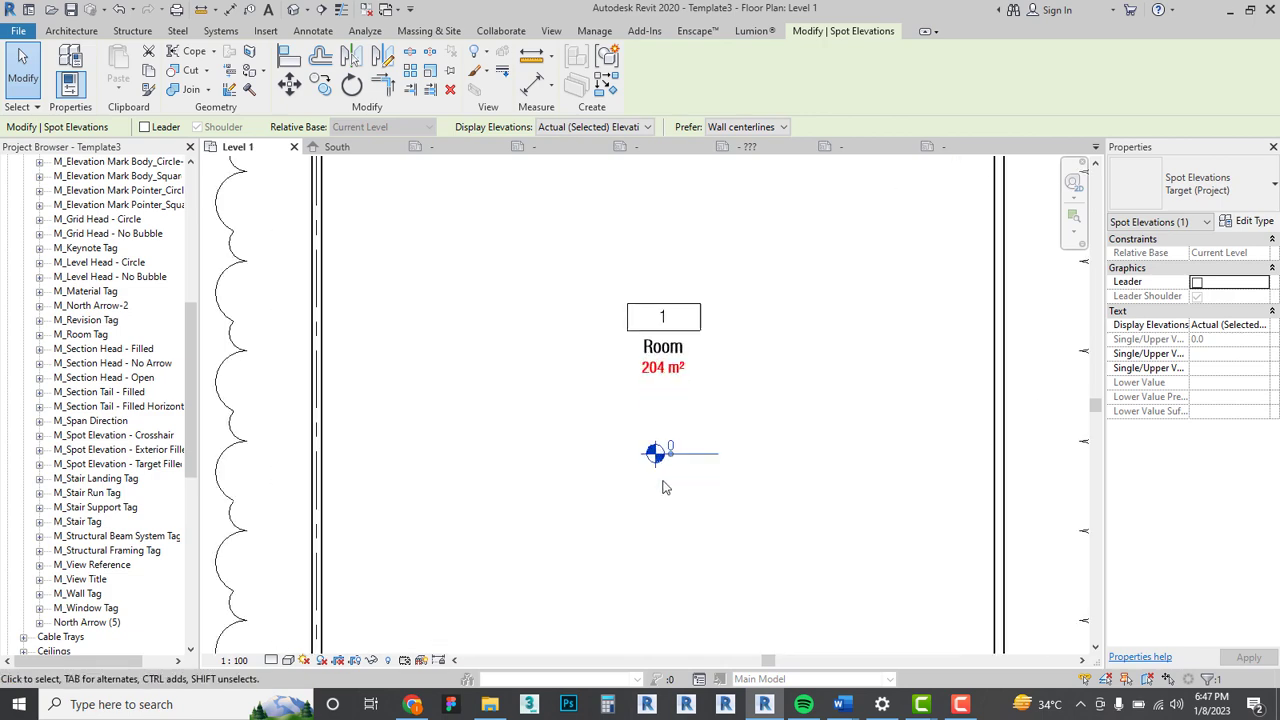
key(Escape)
drag(718, 441, 700, 362)
scroll(715, 400, down, 3)
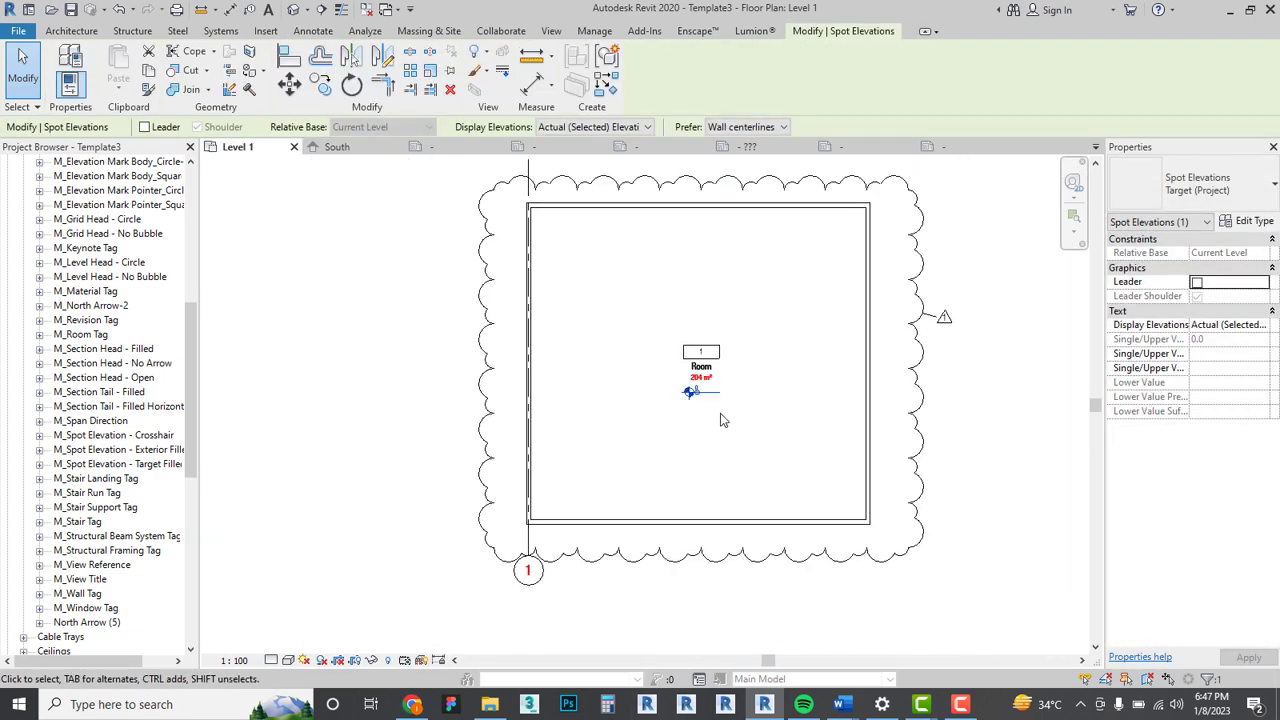
scroll(537, 422, down, 1)
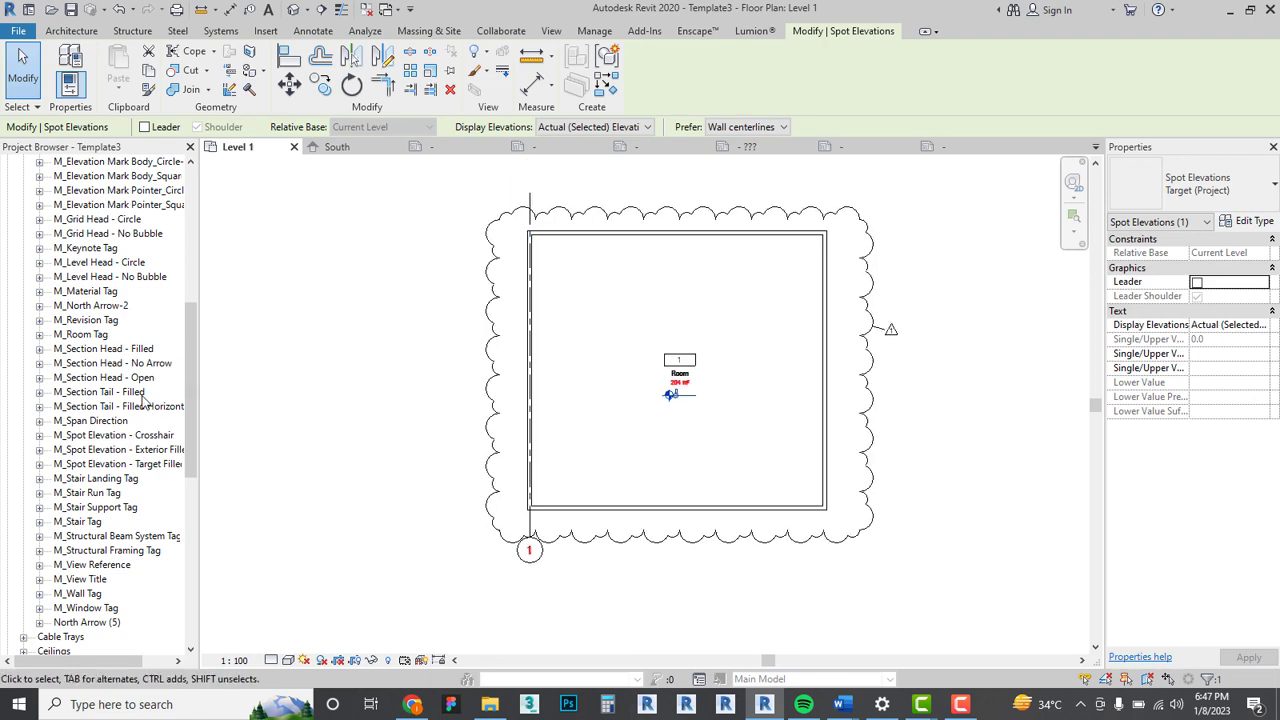
scroll(143, 400, up, 9)
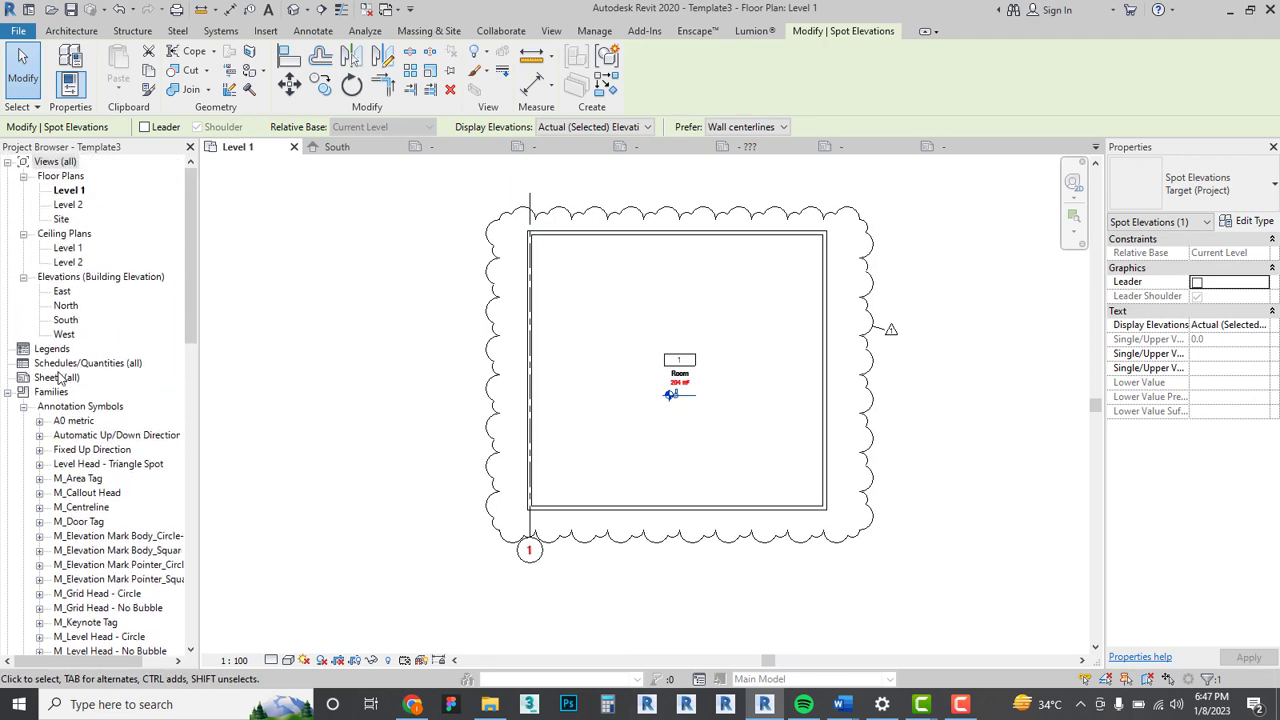
Open the North elevation and abandon a first spot elevation attempt on the upper level line.
double_click(65, 306)
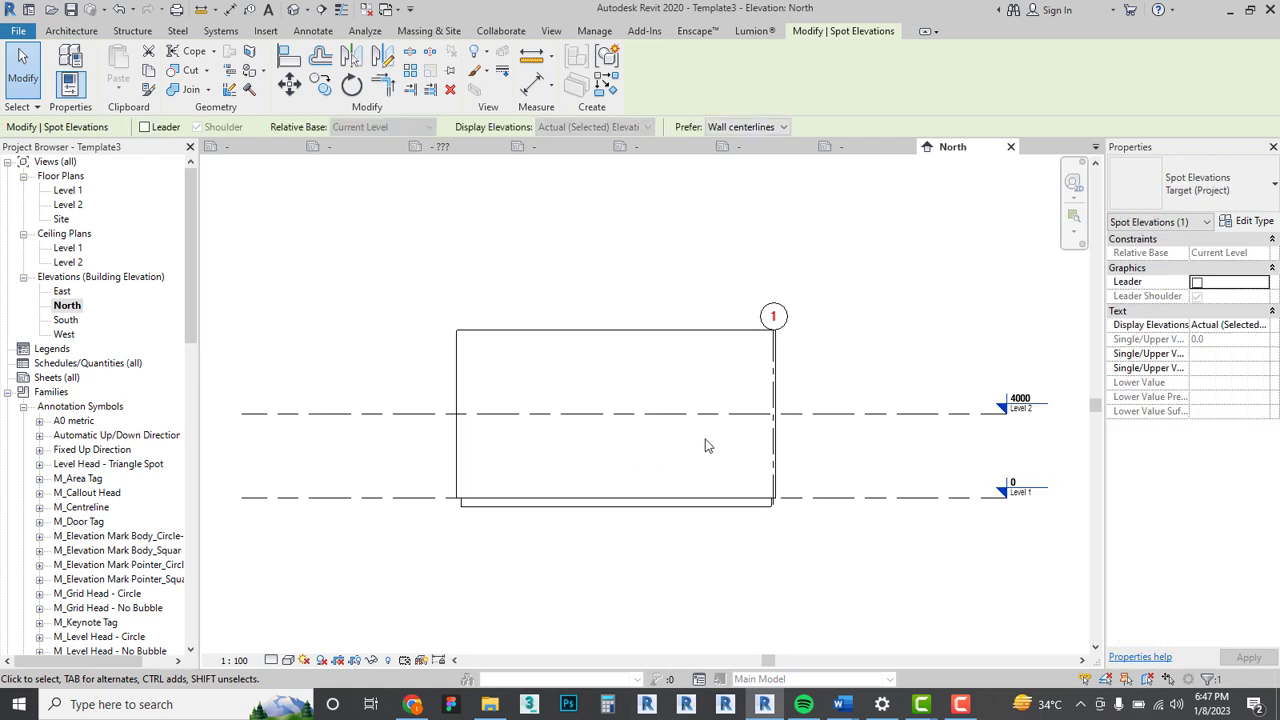
scroll(710, 440, up, 5)
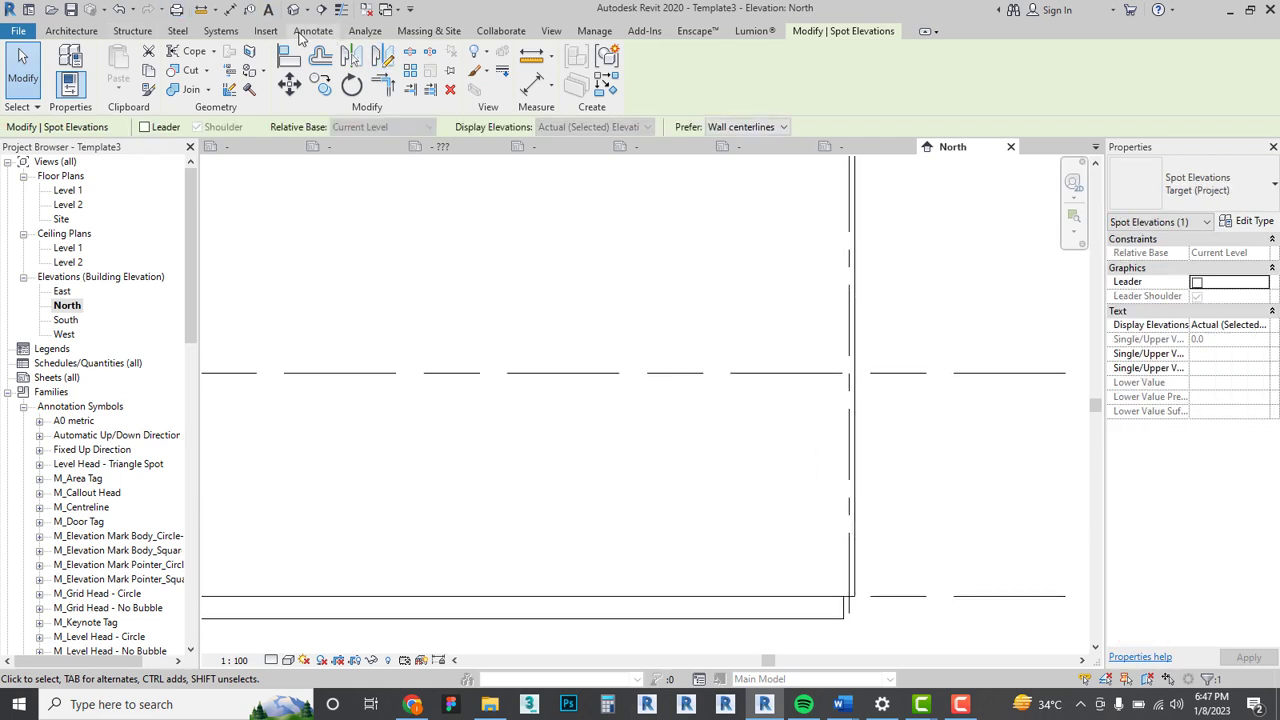
click(313, 31)
click(250, 49)
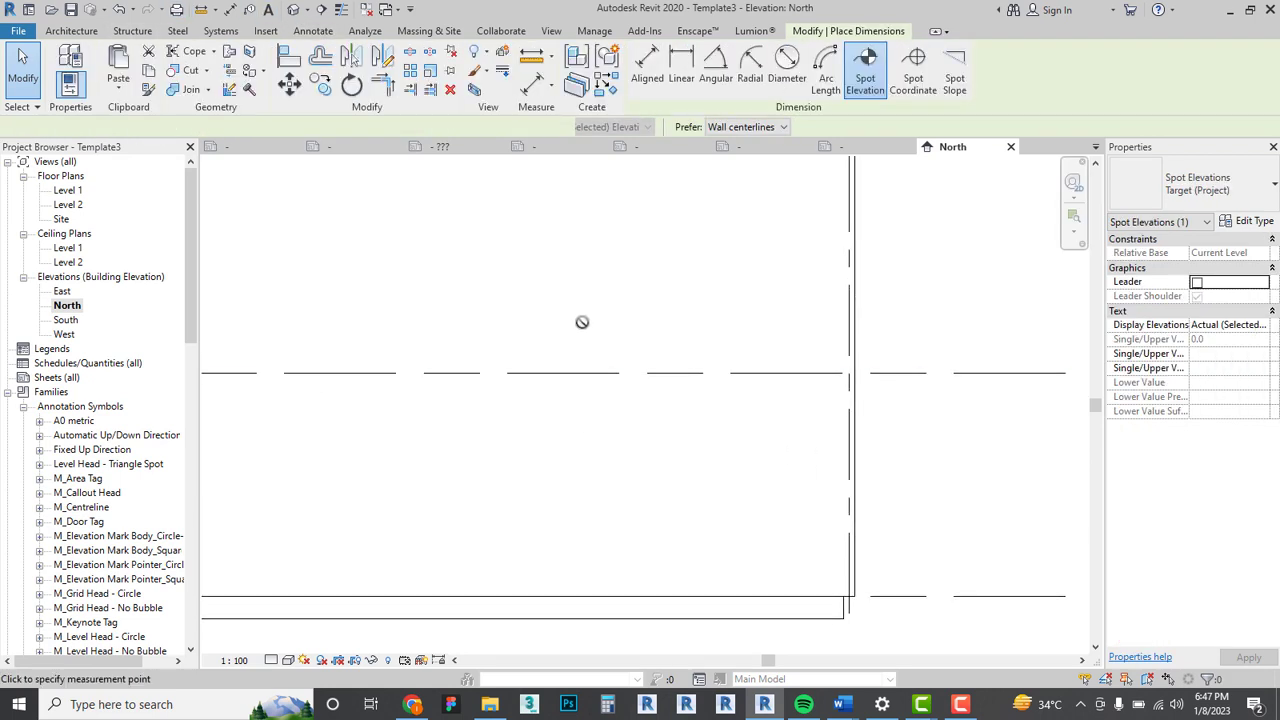
click(575, 373)
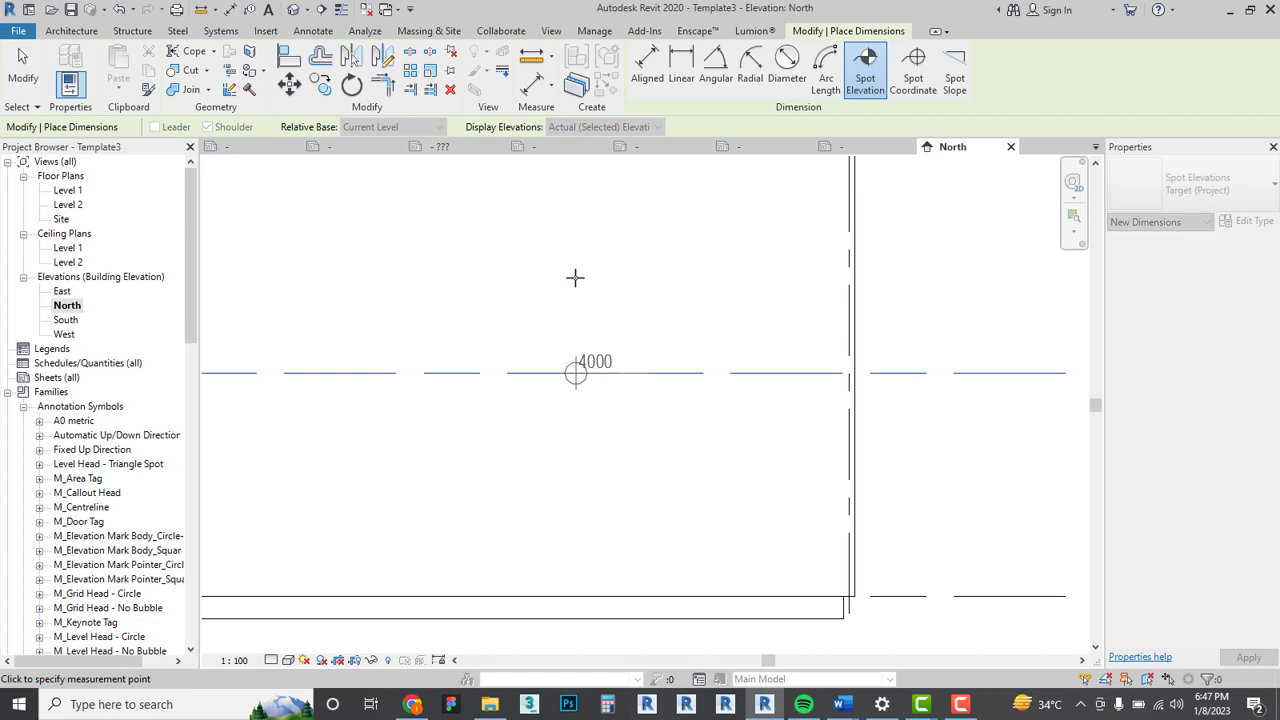
right_click(664, 283)
click(706, 291)
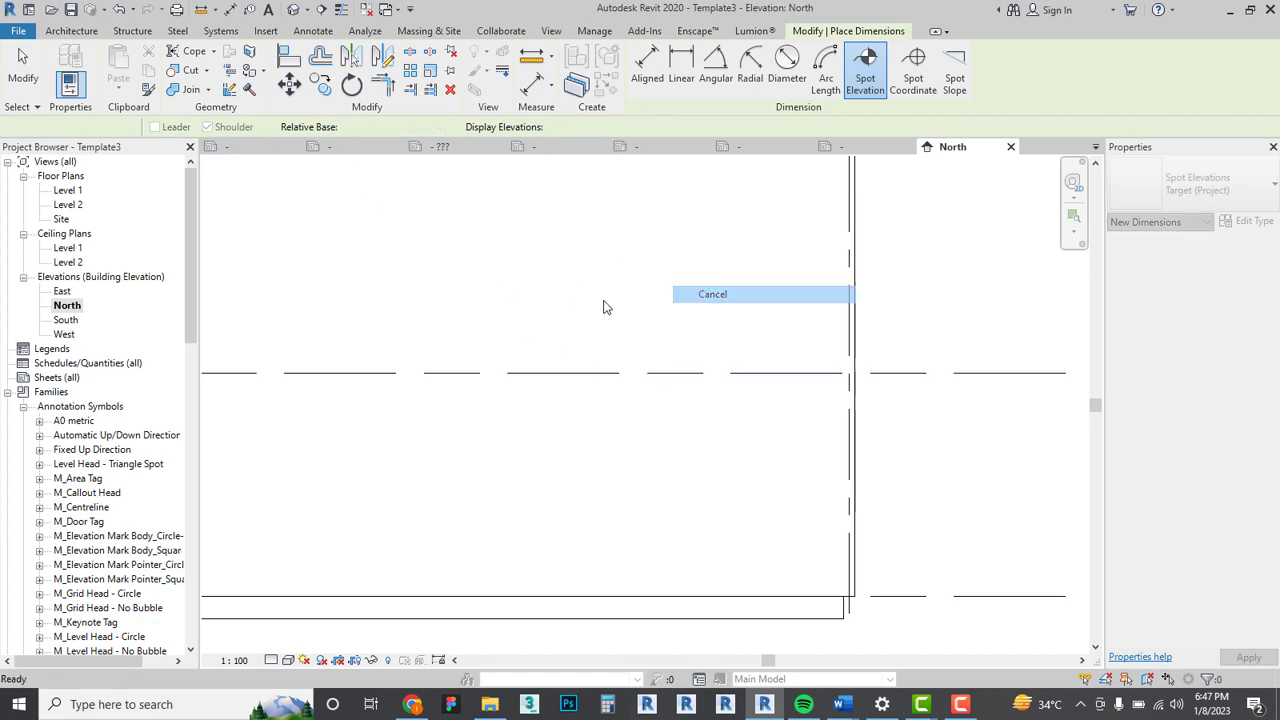
Place a 4000 spot elevation with leader and shoulder on Level 2 and open its type properties.
click(170, 133)
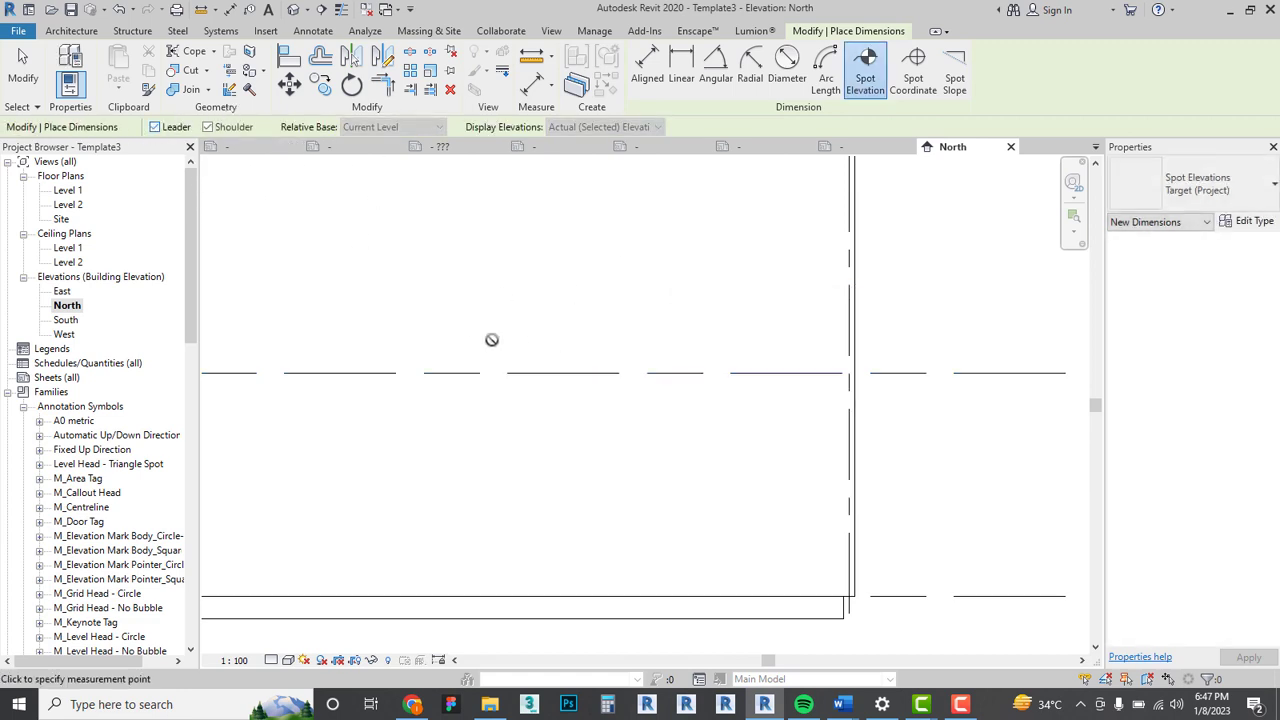
click(567, 373)
click(568, 305)
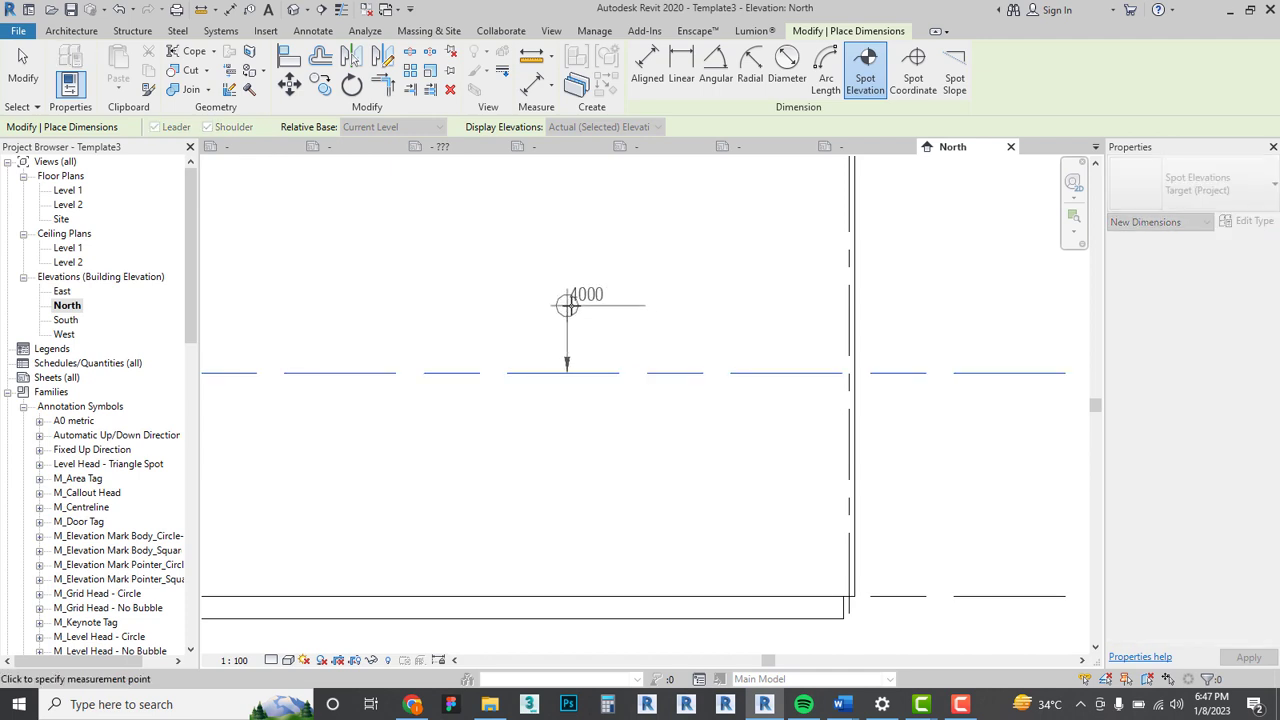
click(672, 305)
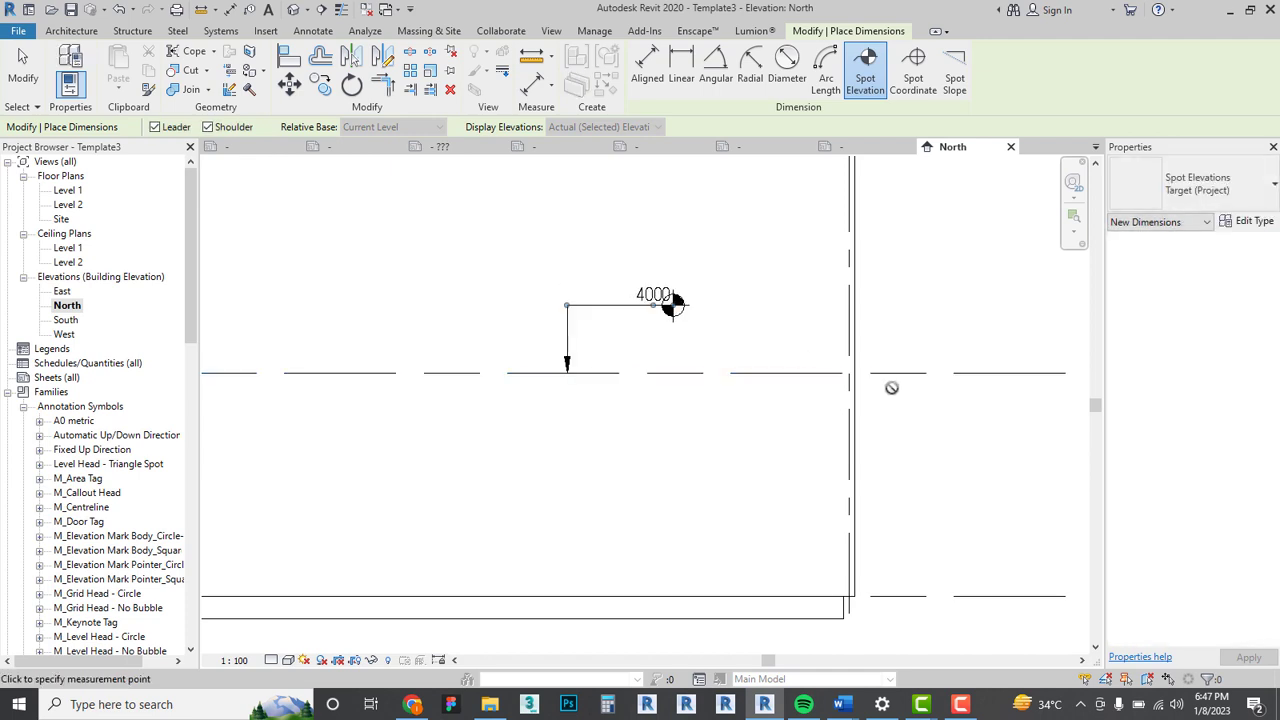
key(Escape)
key(Escape)
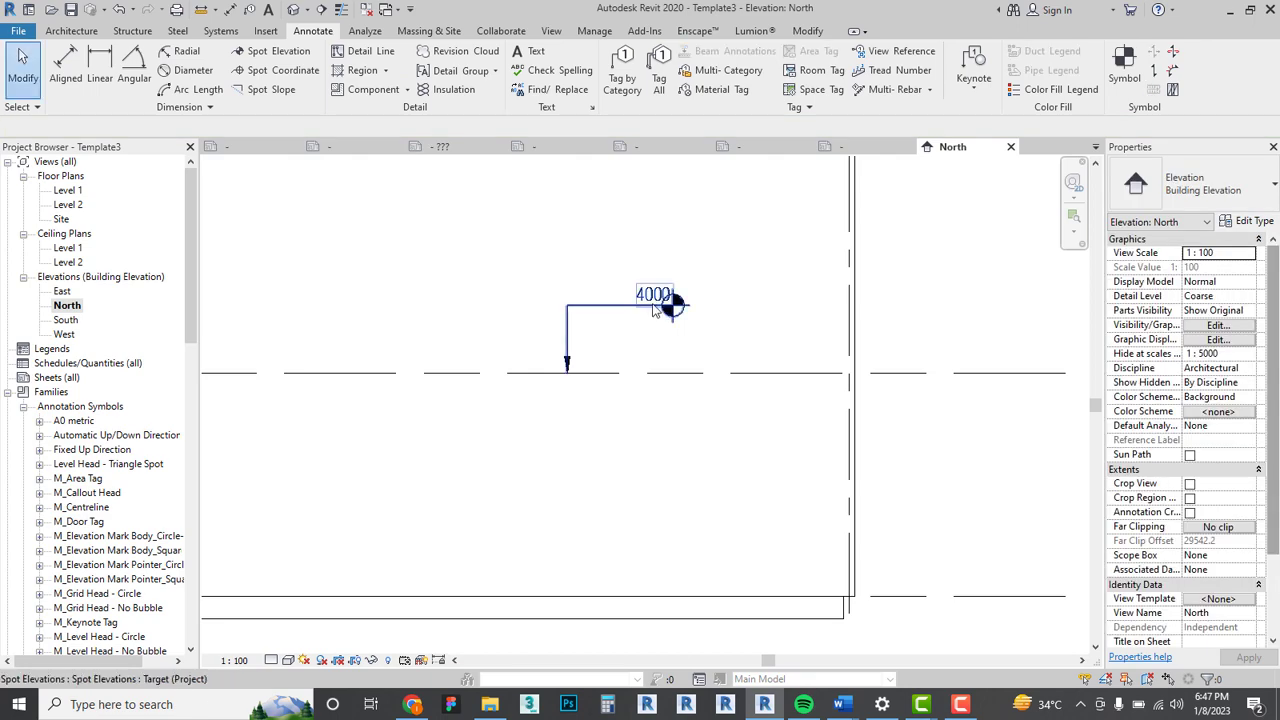
click(655, 308)
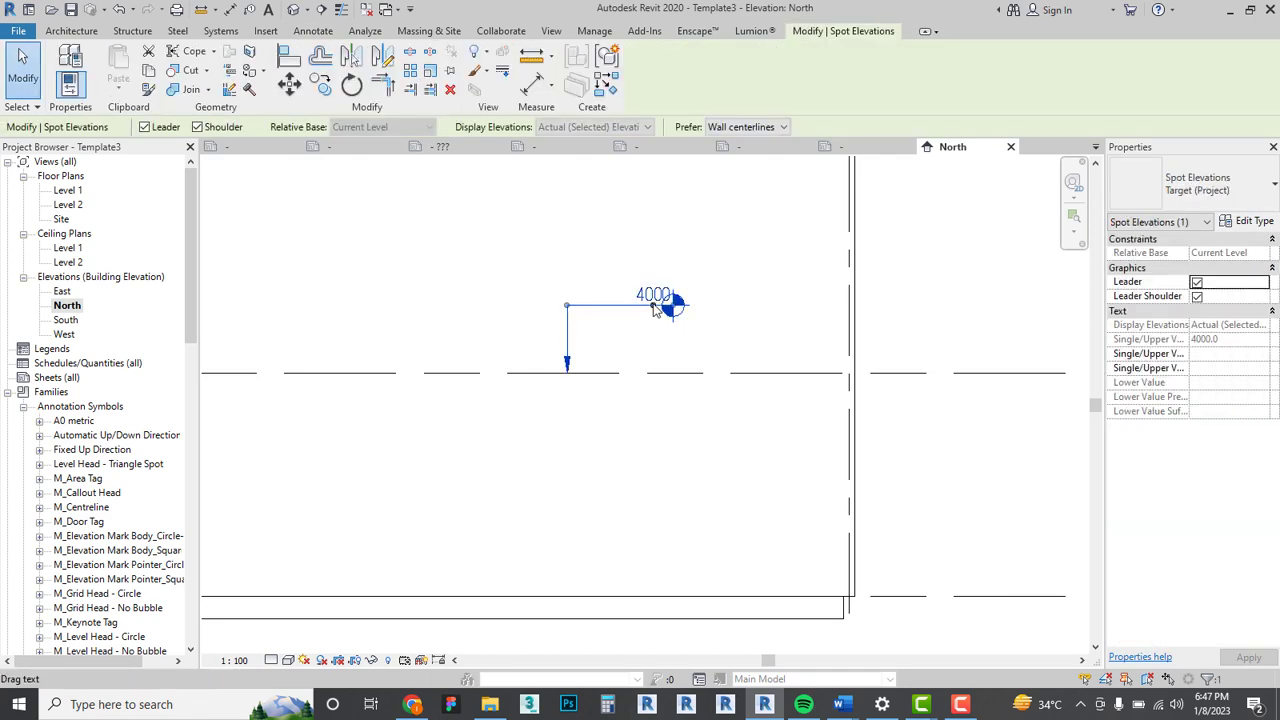
click(1248, 221)
Try Text Offset from Symbol values of 4, 4.5 and 6.35 mm, settling on 5 mm.
scroll(1085, 461, down, 3)
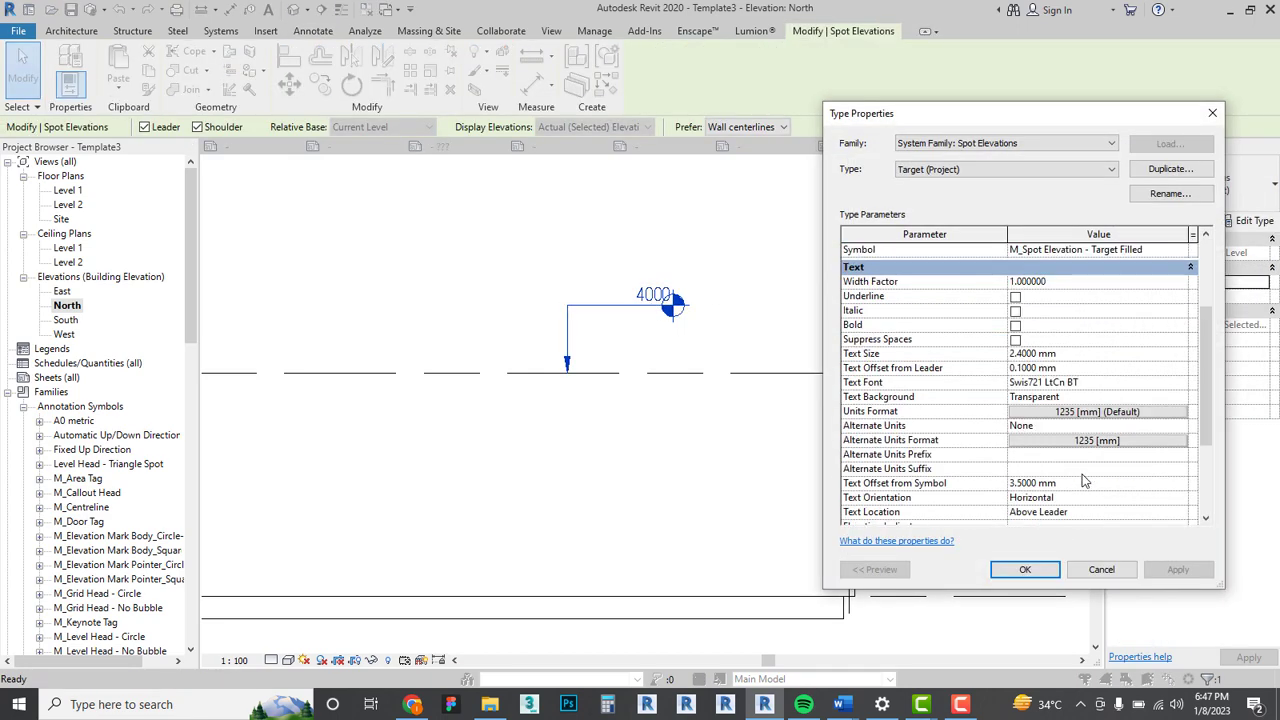
click(1085, 483)
text(4)
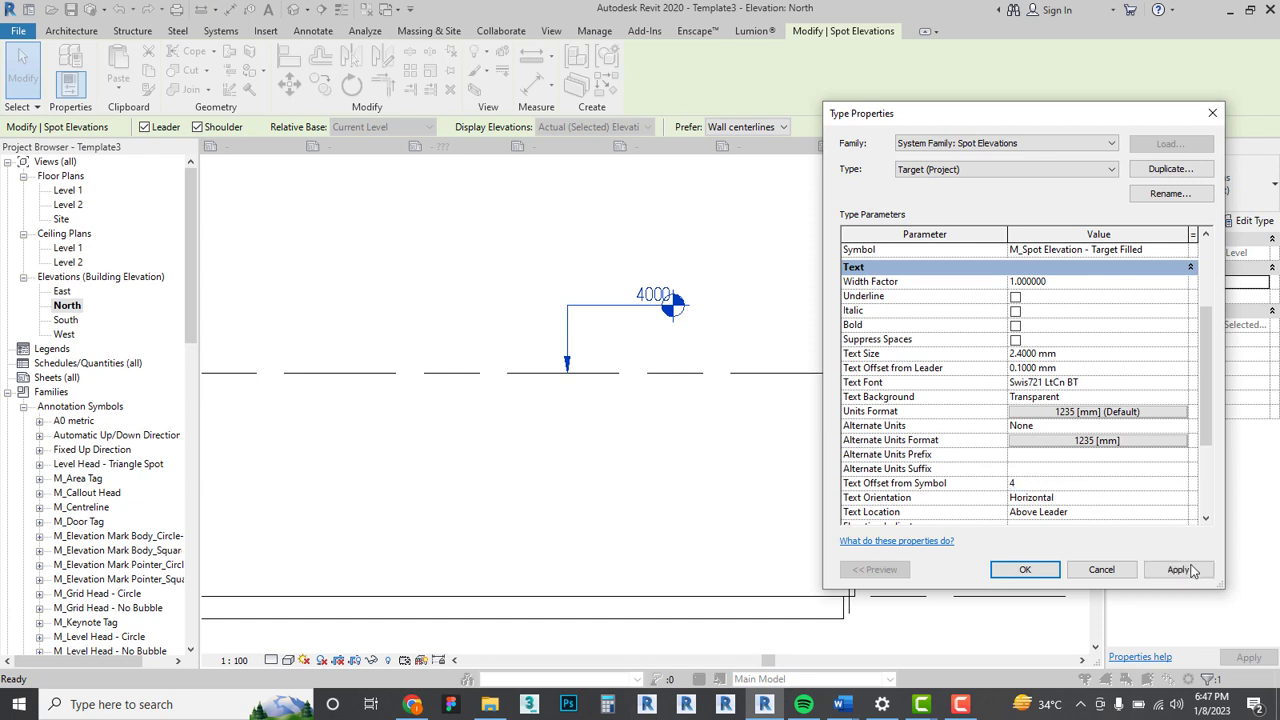
click(1200, 572)
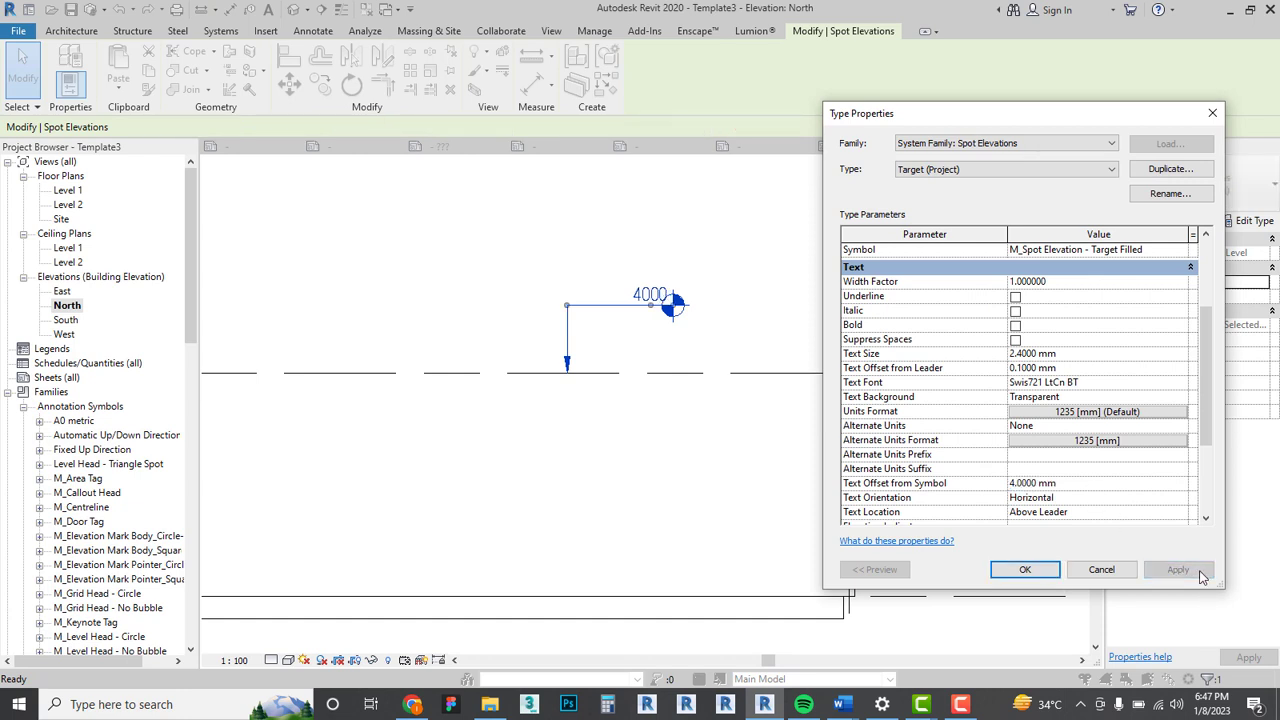
click(1080, 488)
text(4.5)
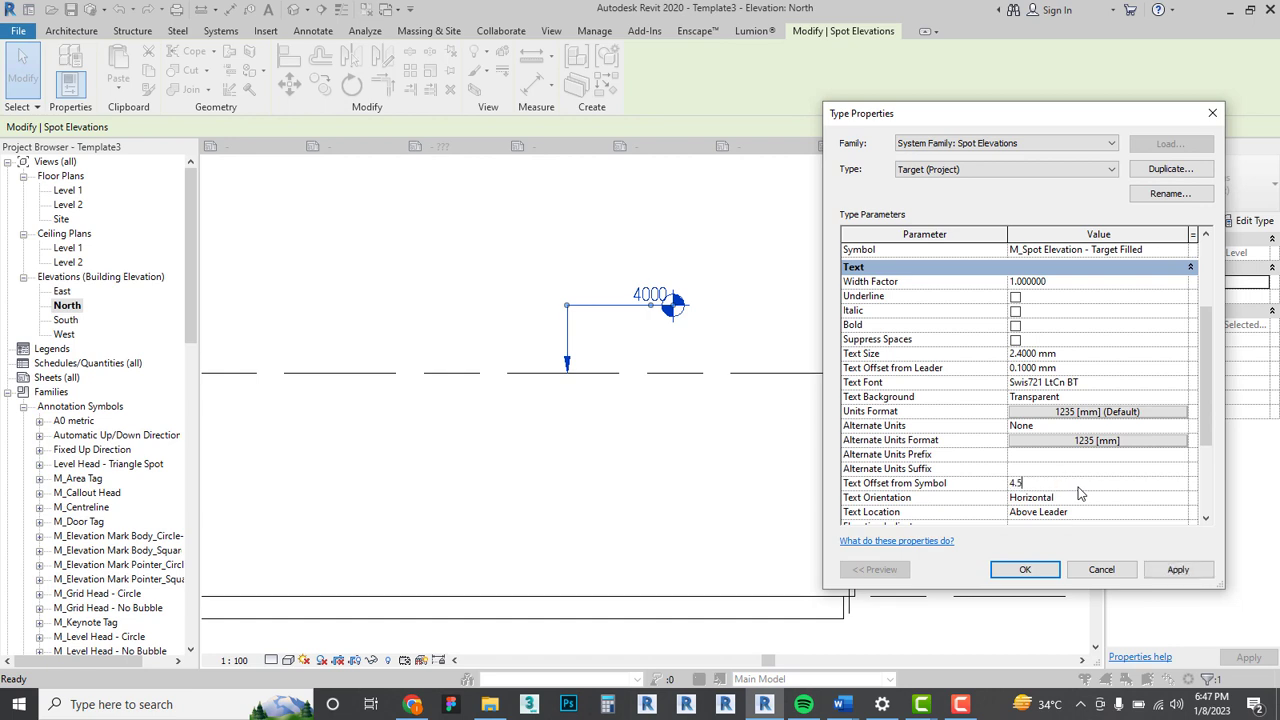
click(1167, 571)
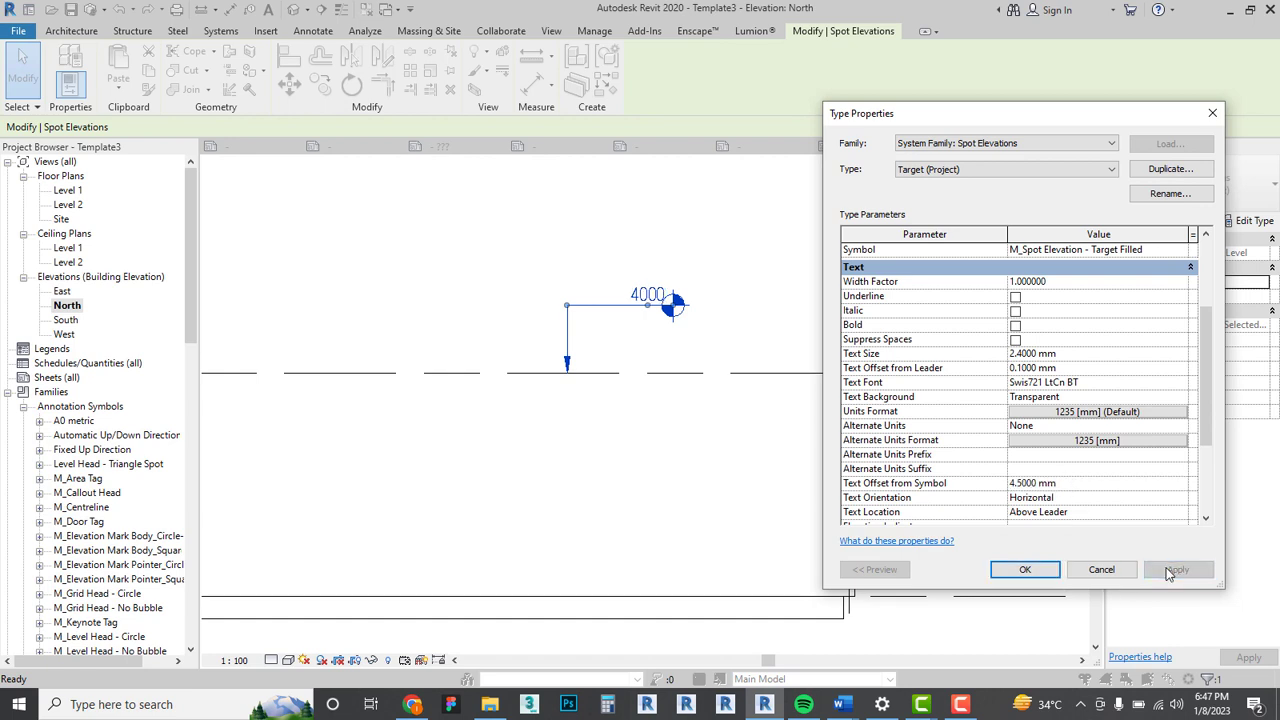
click(1088, 488)
text(6.)
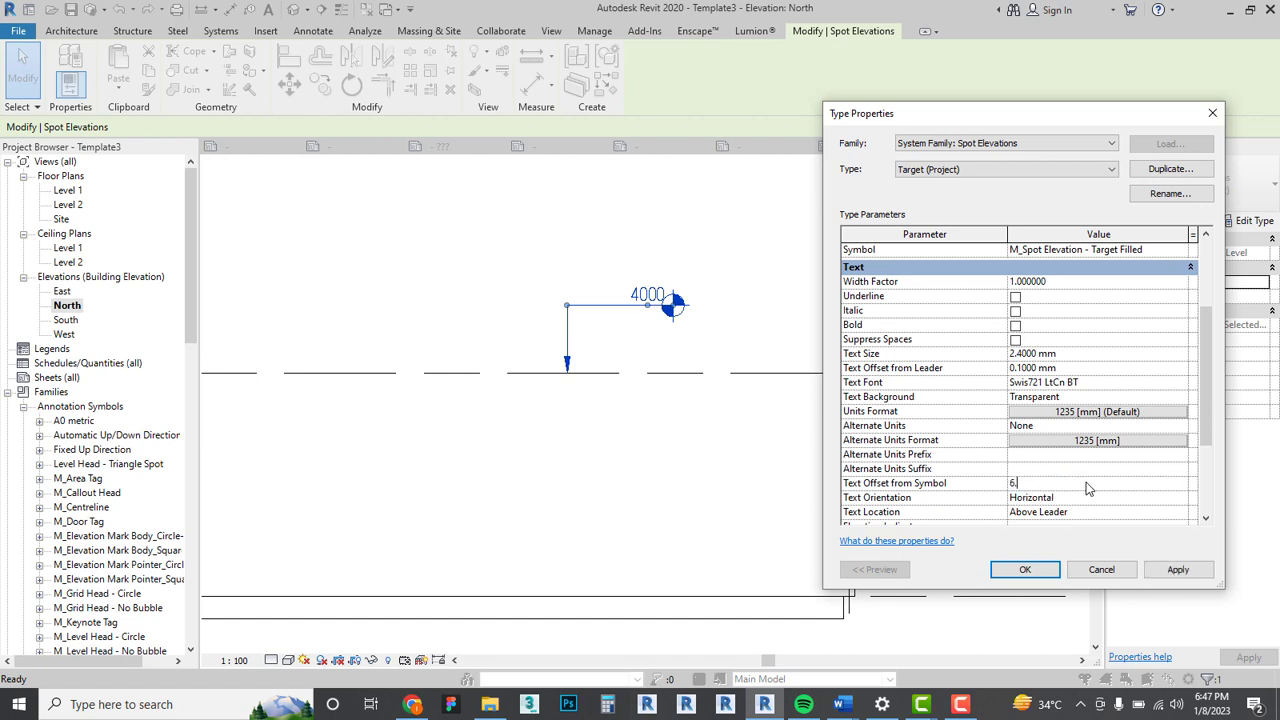
text(35)
click(1175, 569)
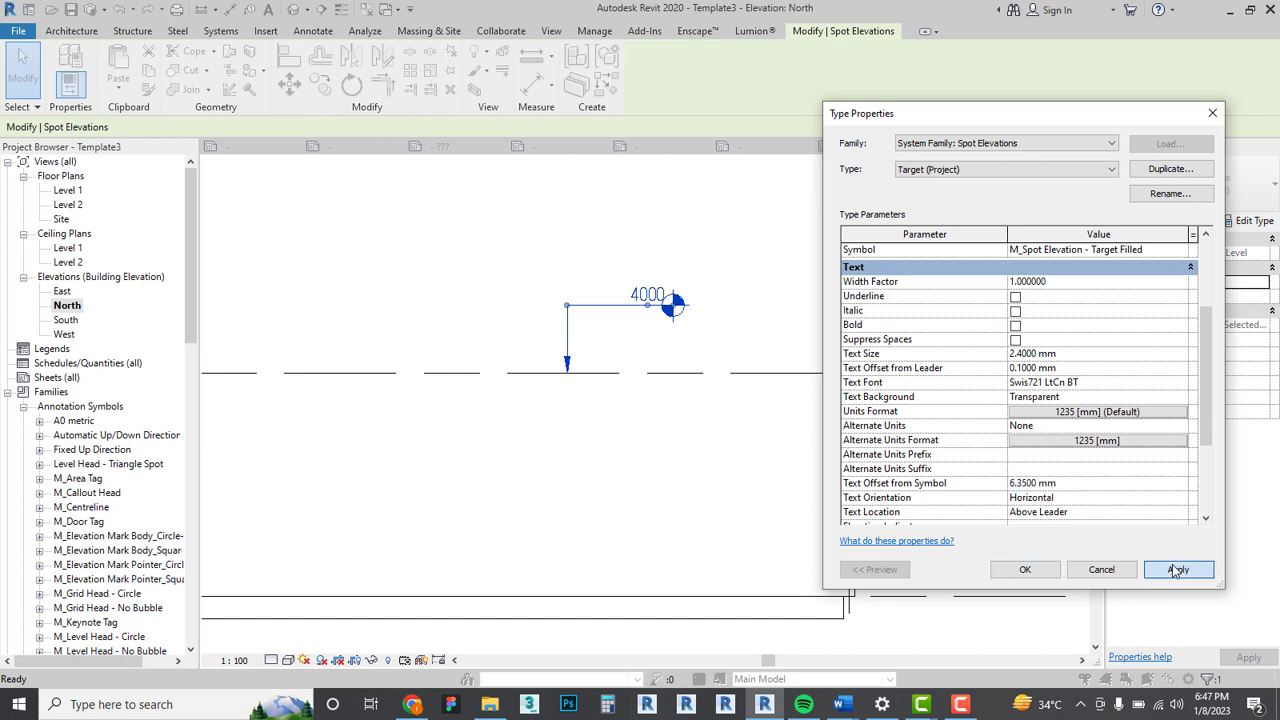
click(1098, 489)
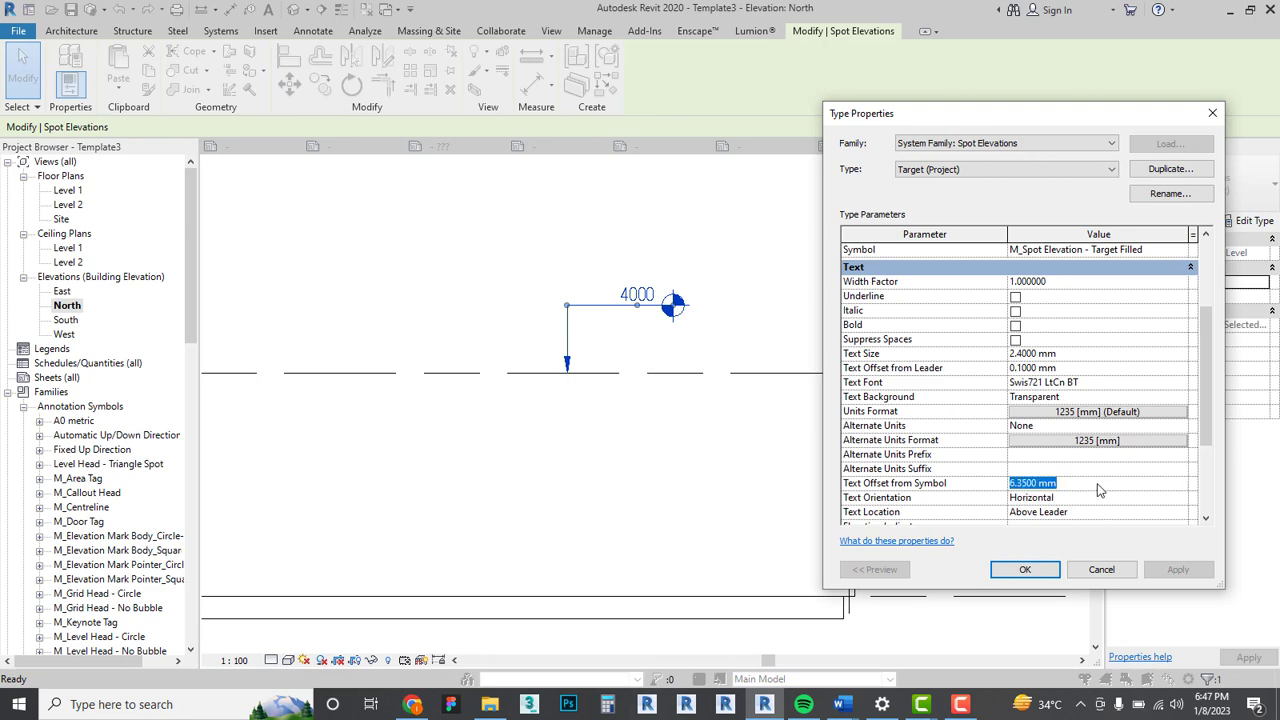
text(5)
click(1177, 569)
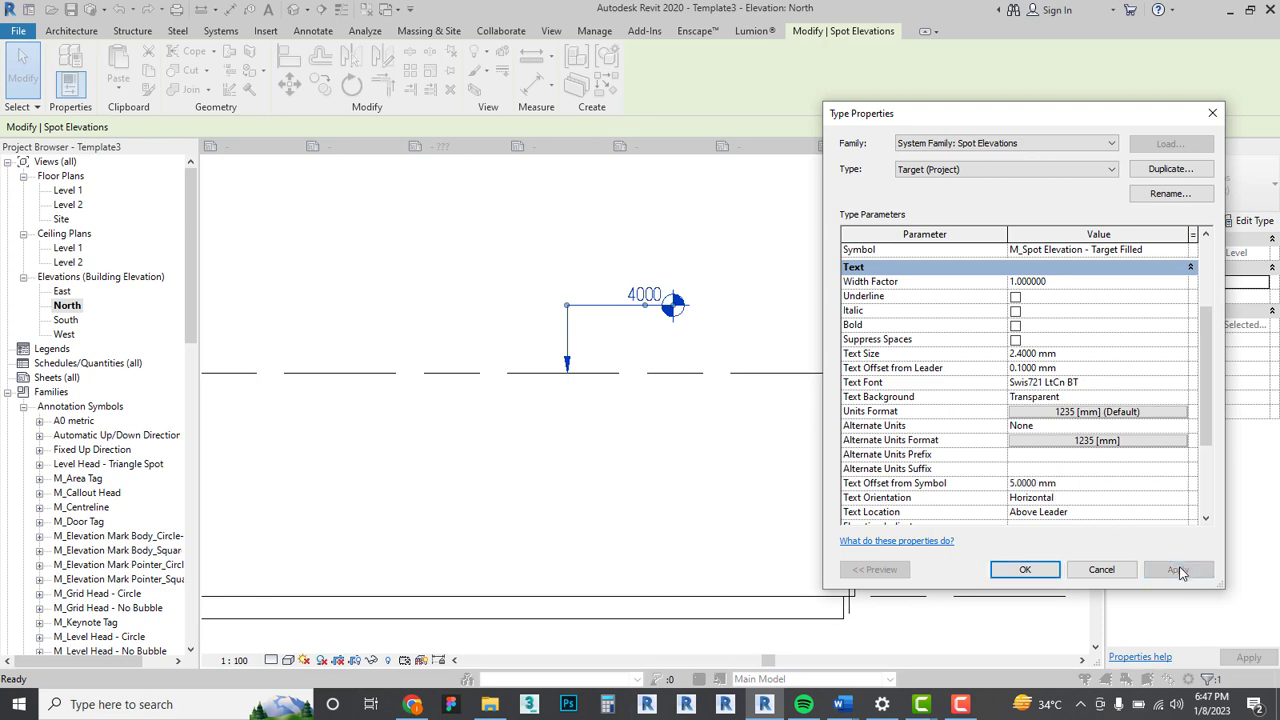
click(1025, 569)
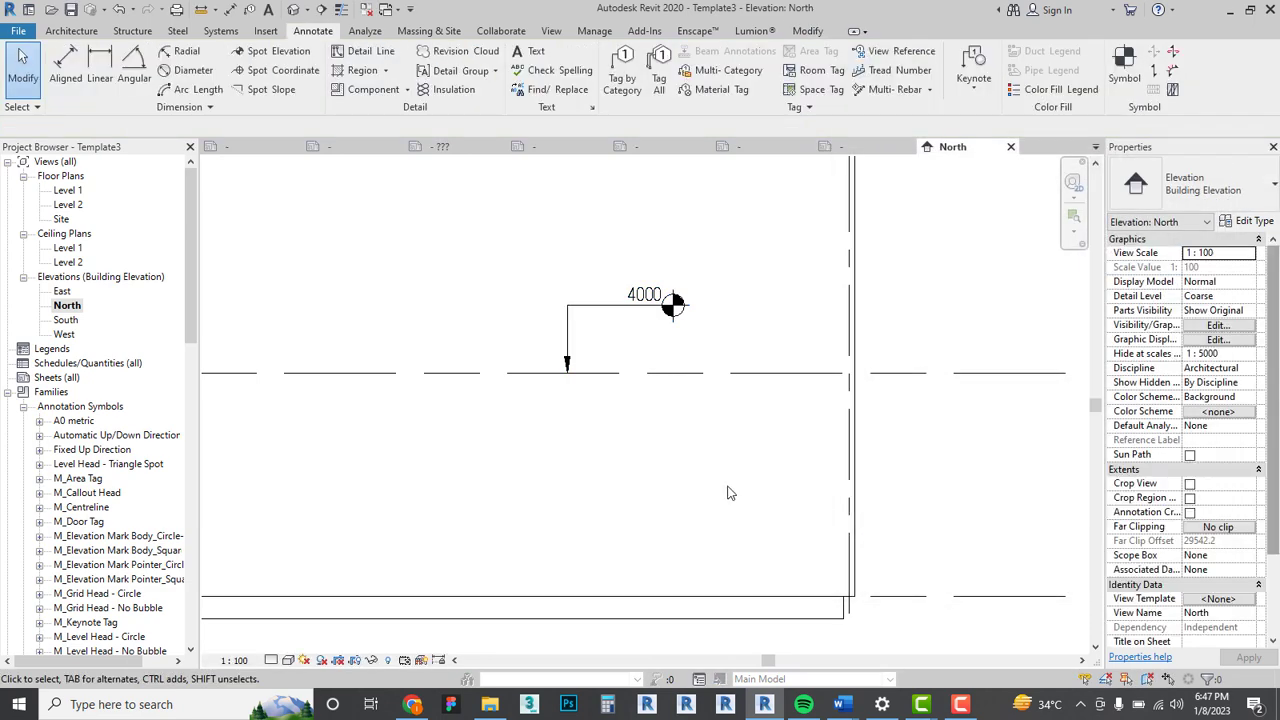
scroll(650, 334, up, 4)
scroll(650, 334, down, 3)
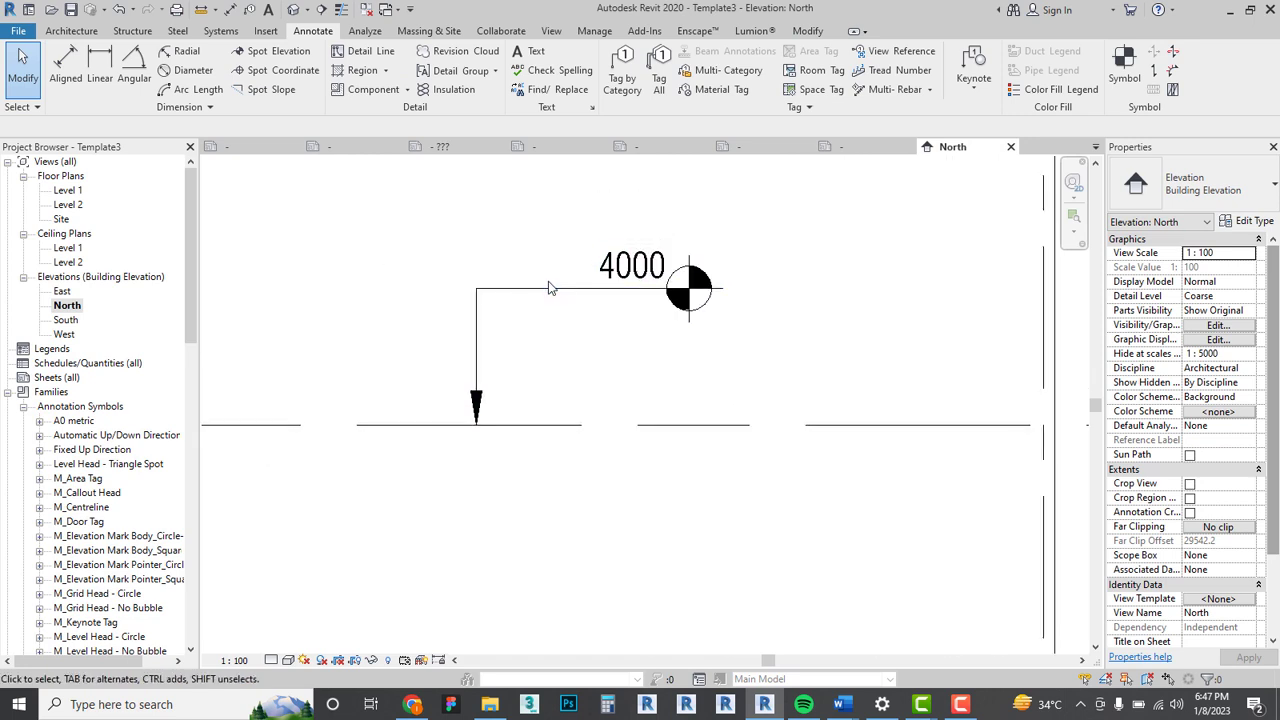
scroll(714, 323, down, 3)
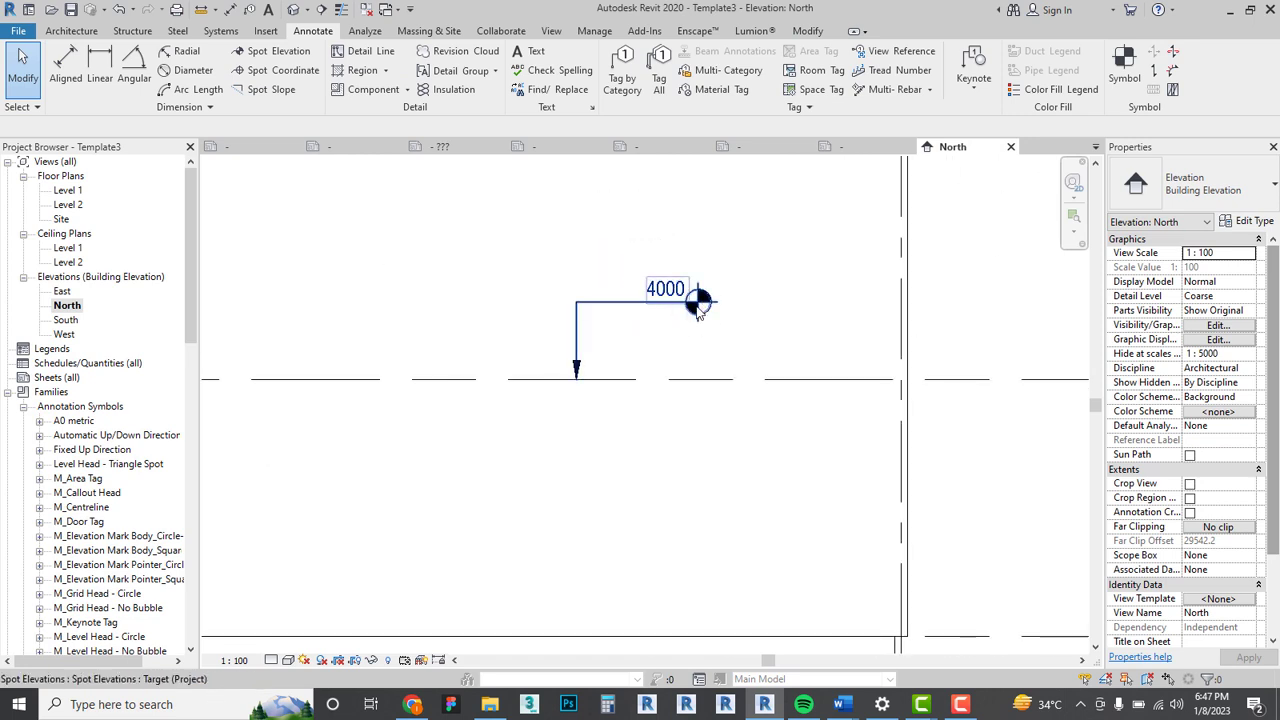
scroll(685, 318, down, 1)
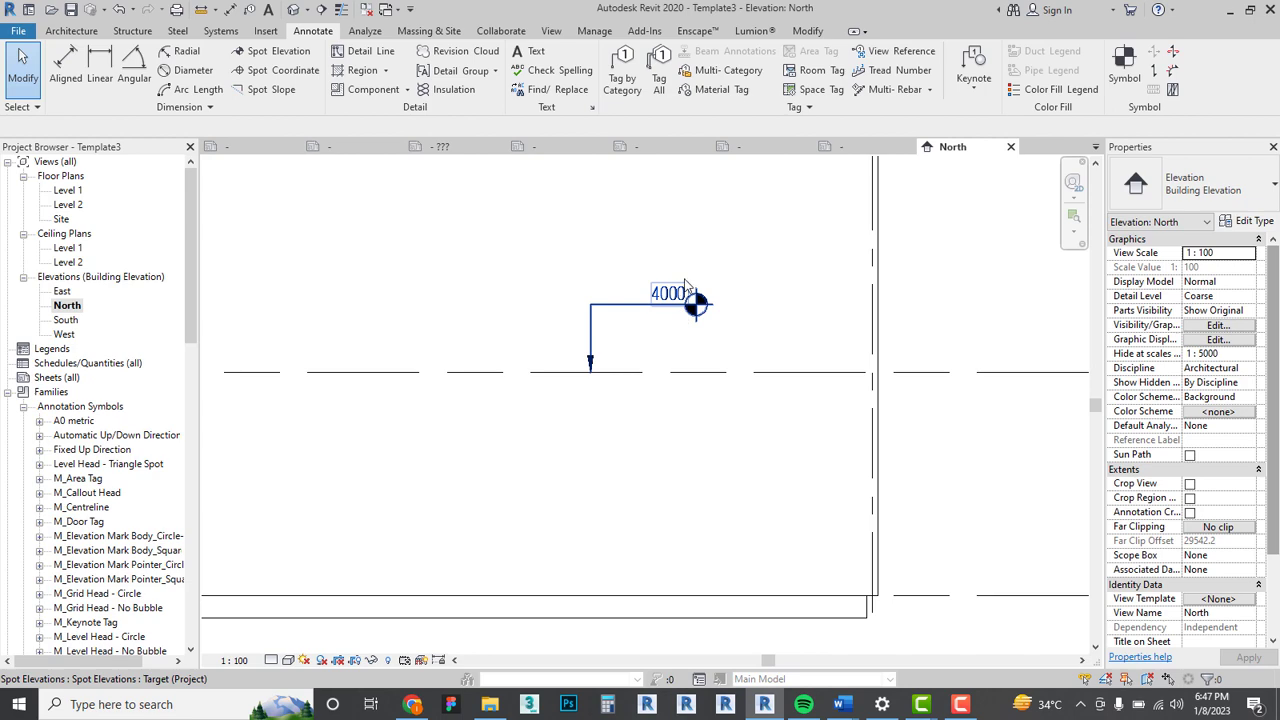
click(657, 310)
key(Delete)
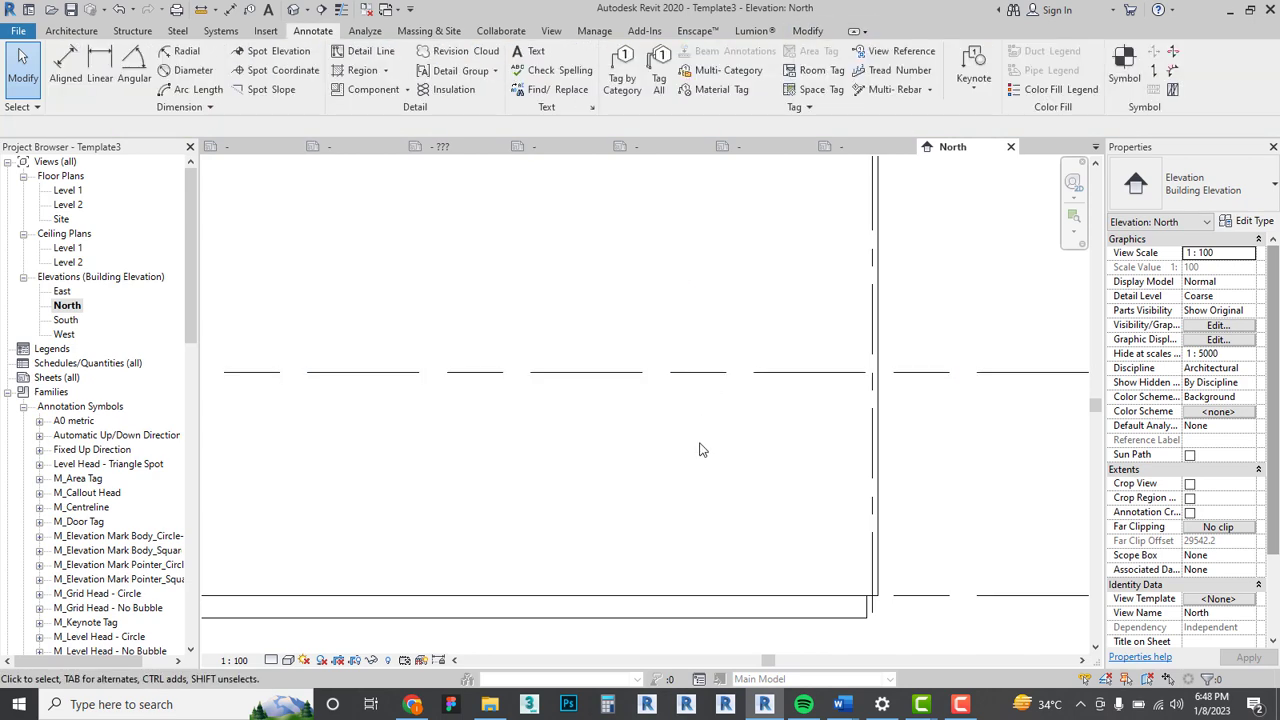
double_click(68, 190)
scroll(640, 380, up, 5)
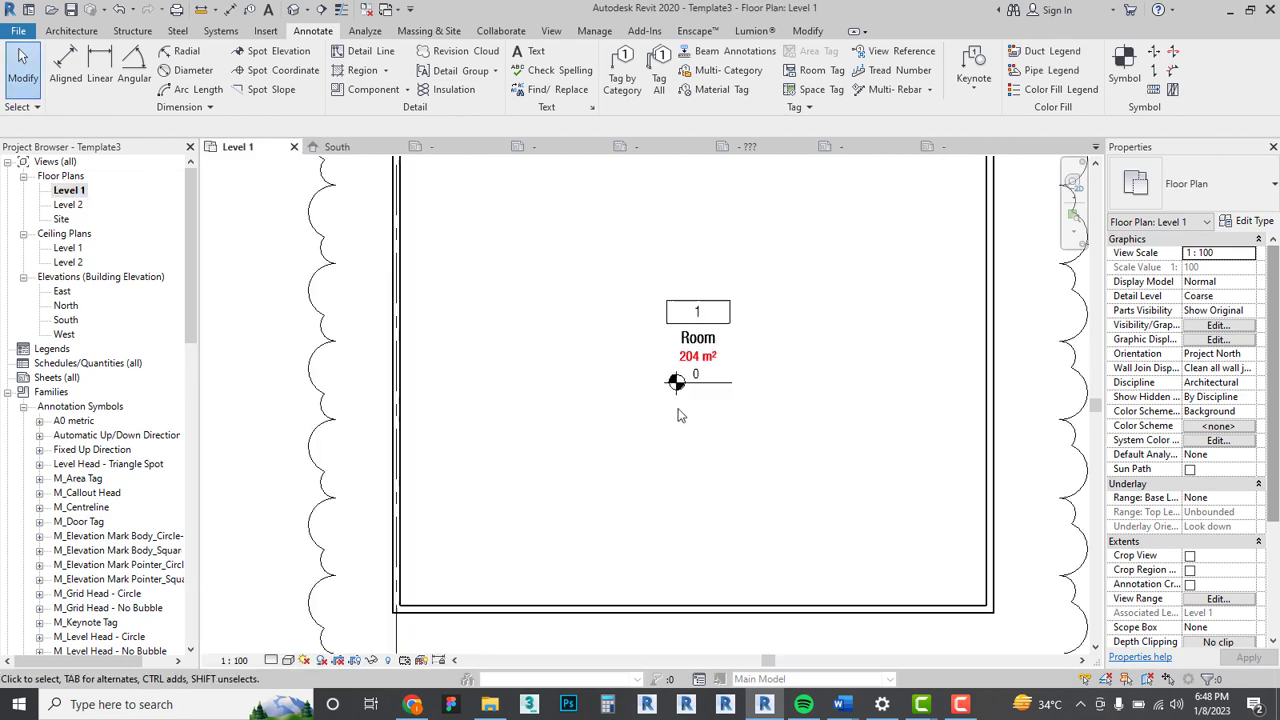
scroll(672, 393, up, 1)
scroll(671, 391, down, 5)
scroll(668, 386, up, 6)
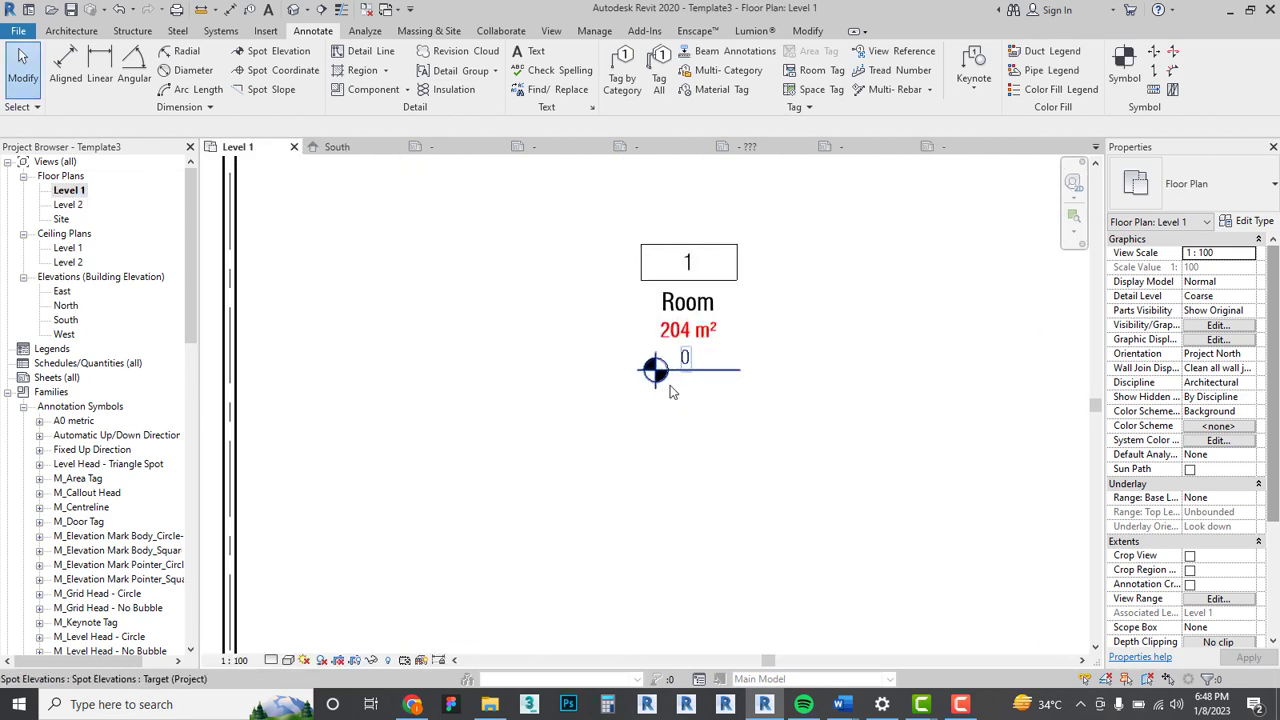
scroll(668, 395, down, 3)
scroll(672, 410, down, 2)
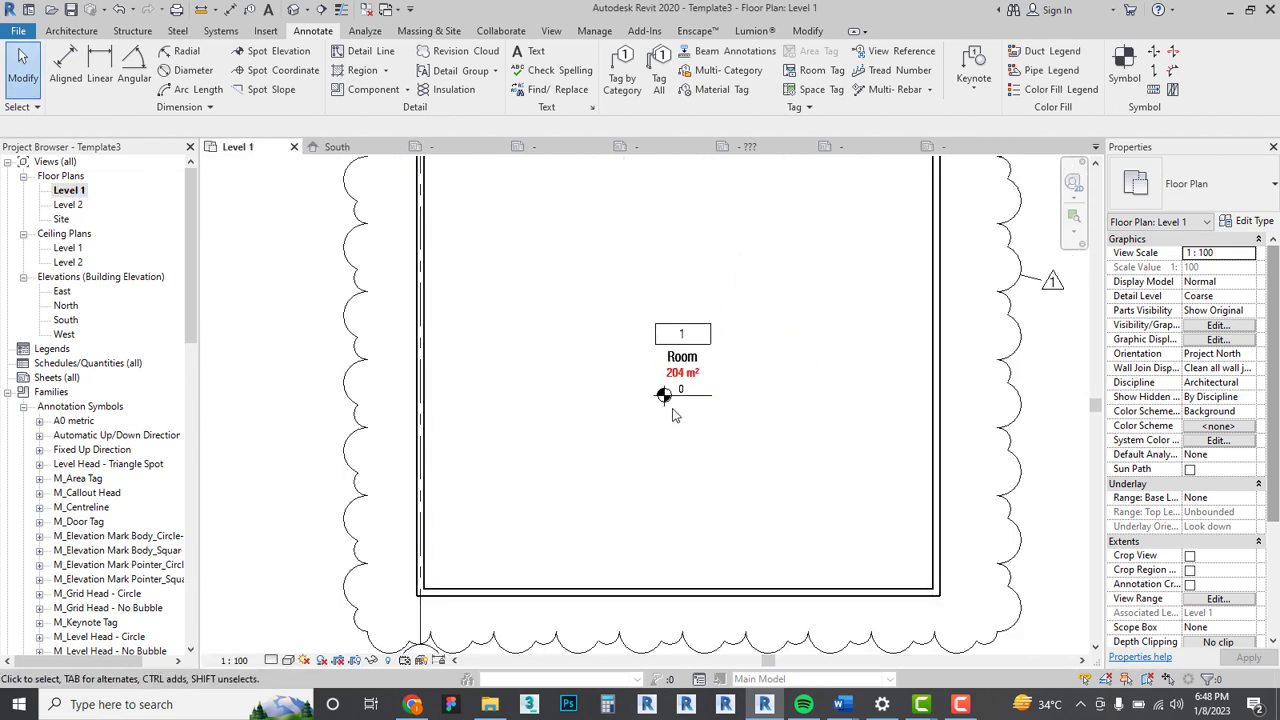
scroll(672, 408, up, 4)
scroll(690, 405, down, 7)
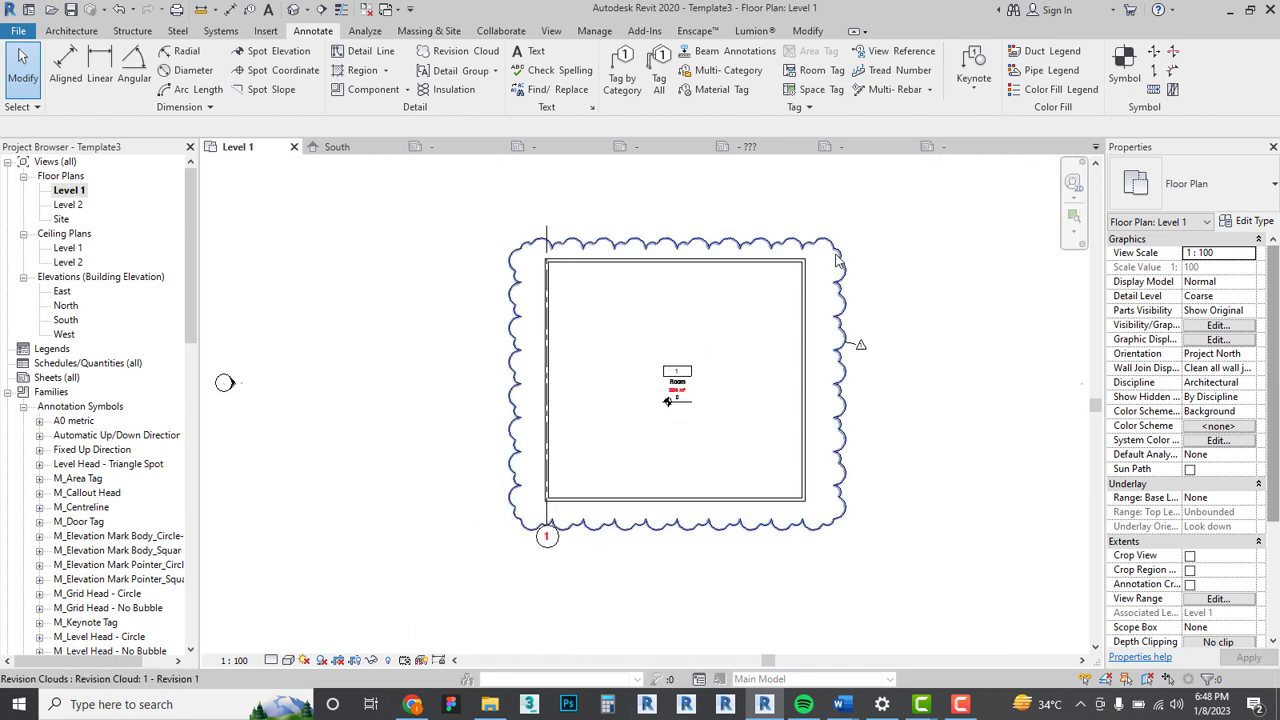
click(843, 313)
key(Delete)
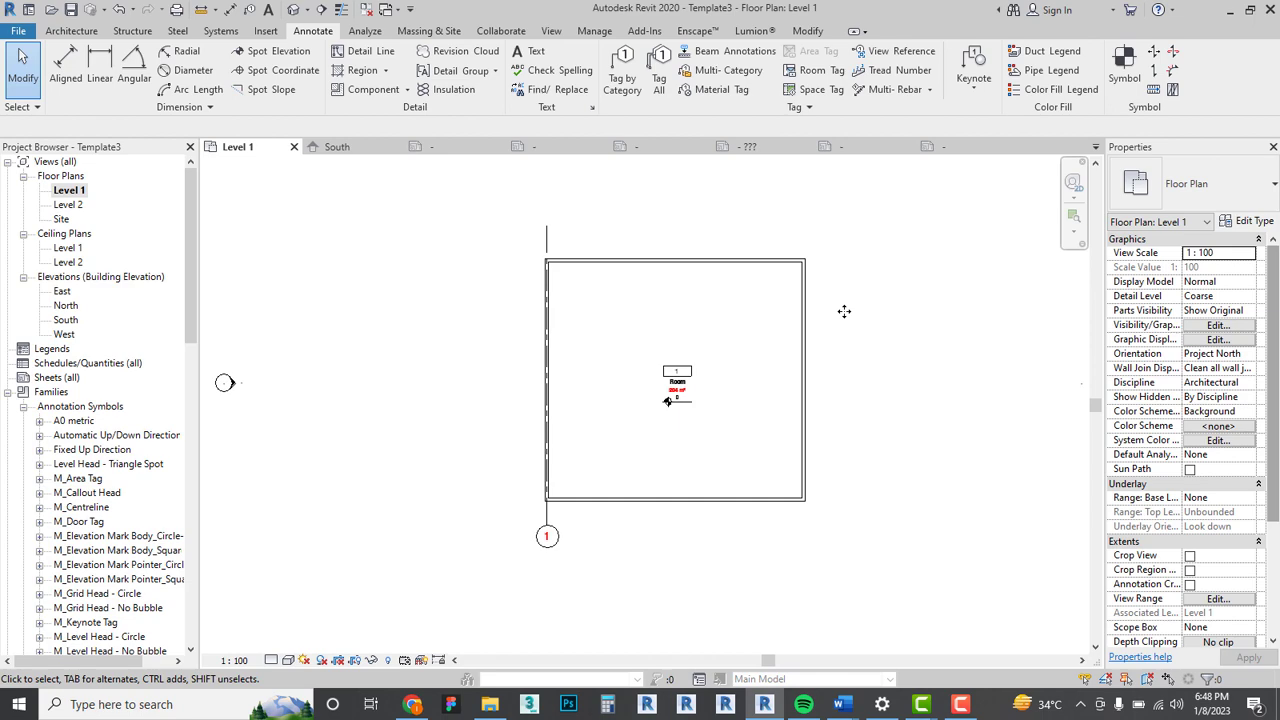
scroll(108, 597, down, 10)
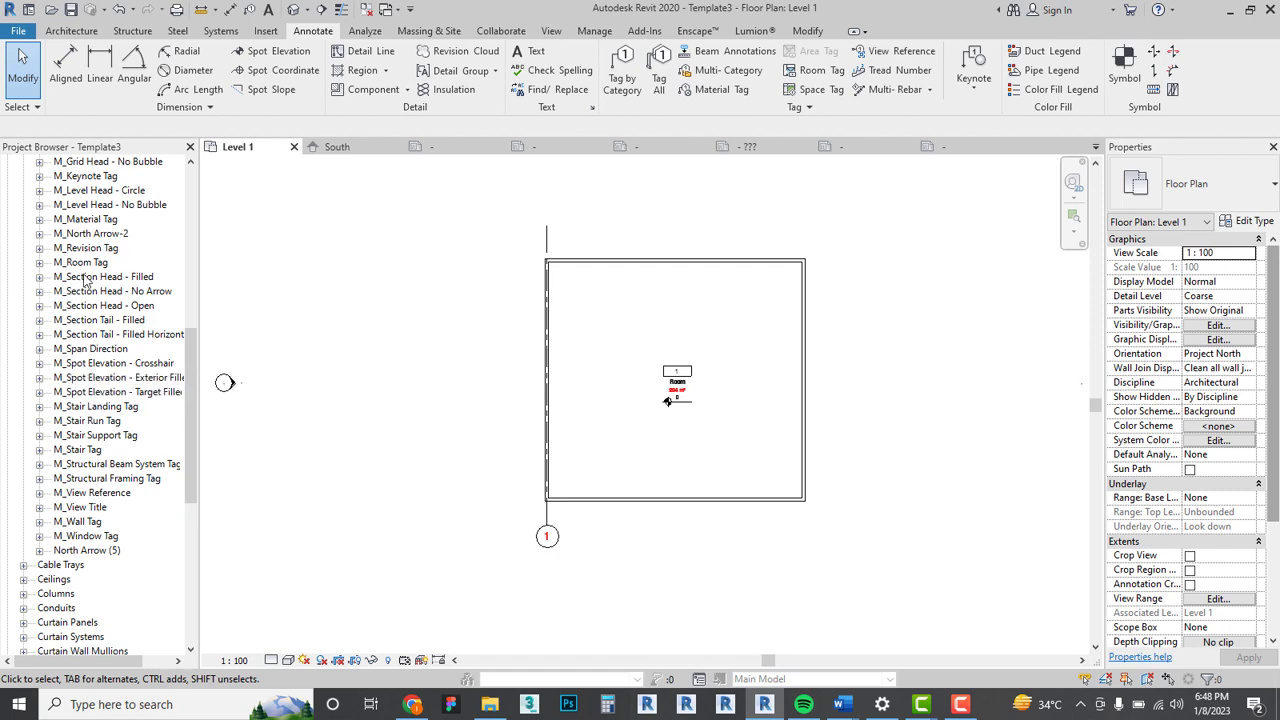
click(92, 407)
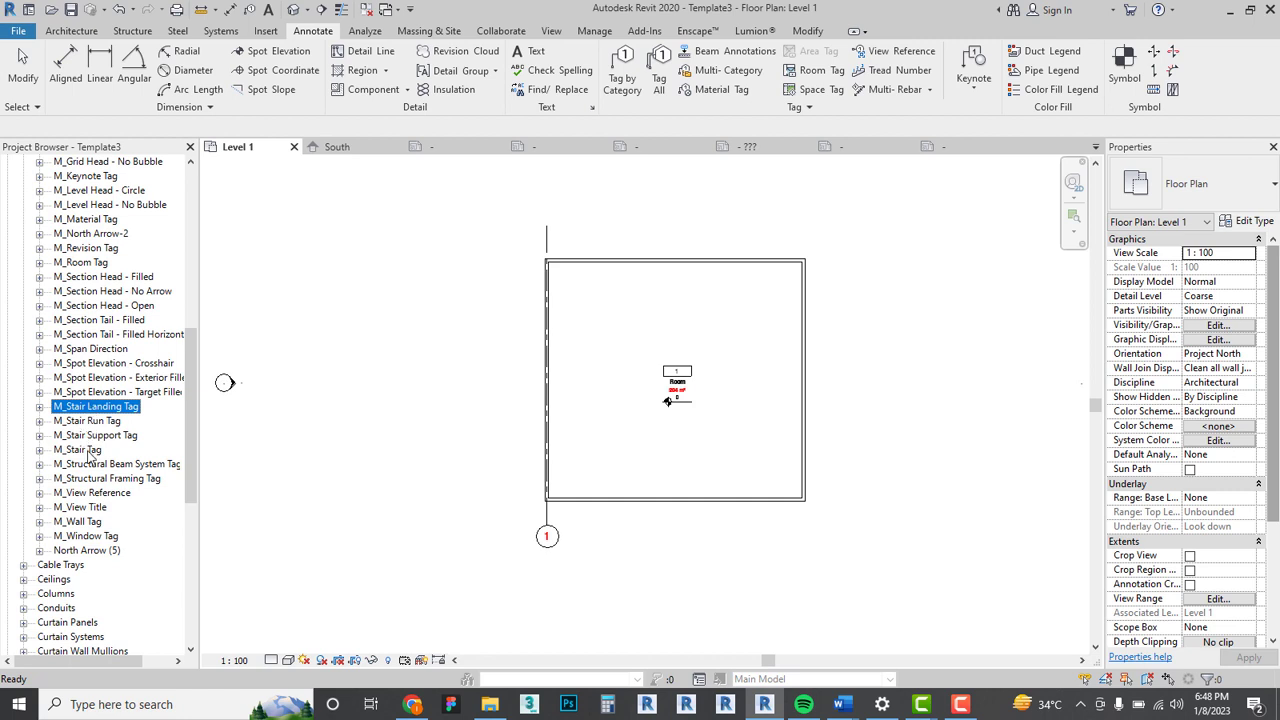
click(73, 507)
right_click(73, 507)
click(281, 545)
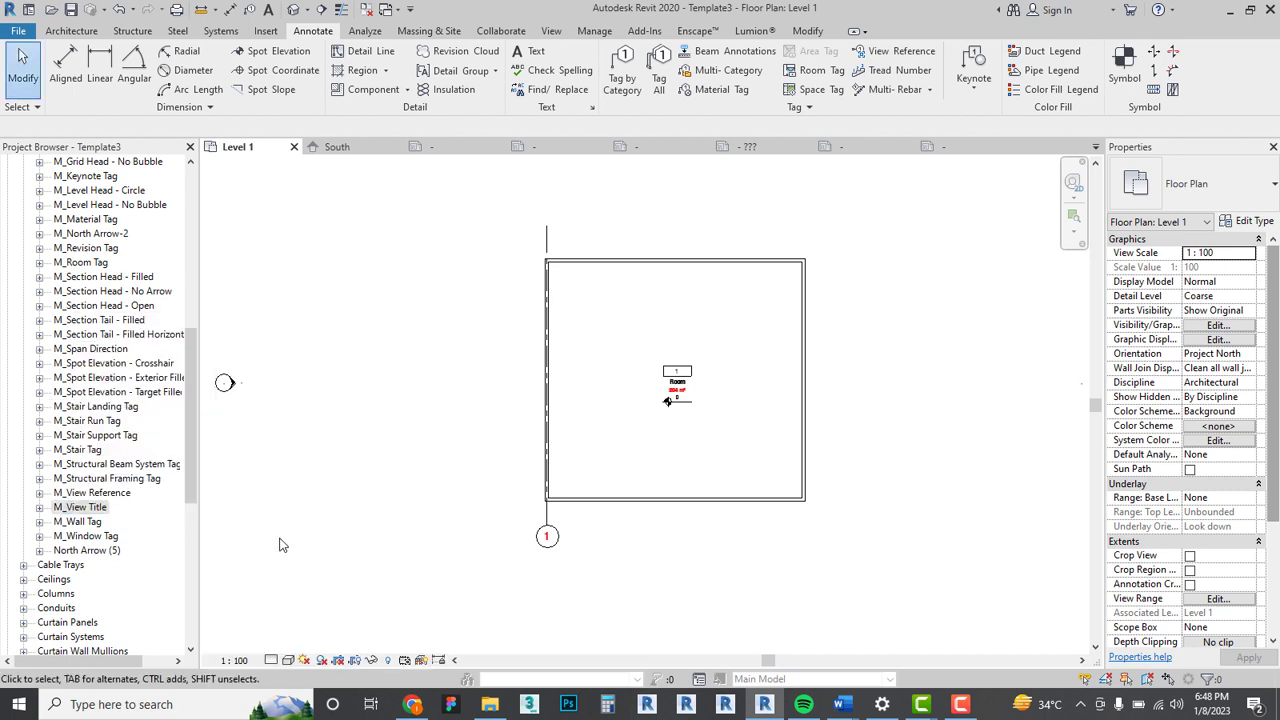
scroll(128, 488, up, 7)
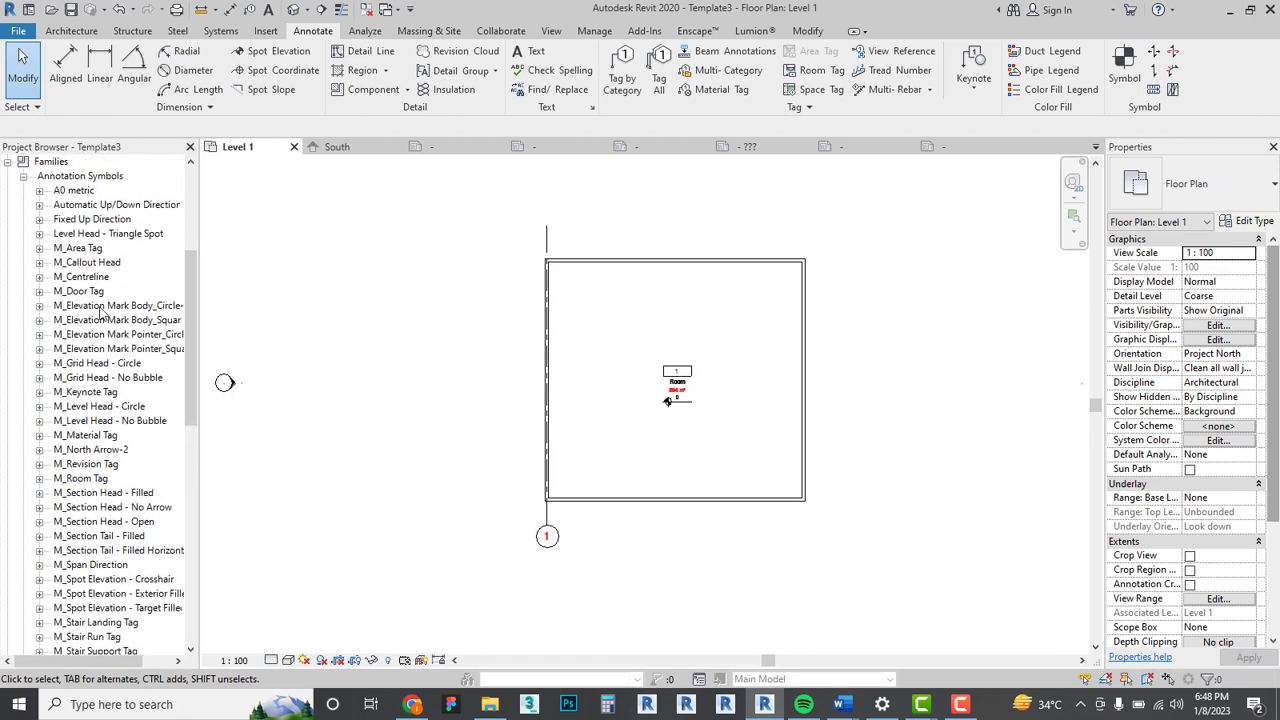
click(75, 264)
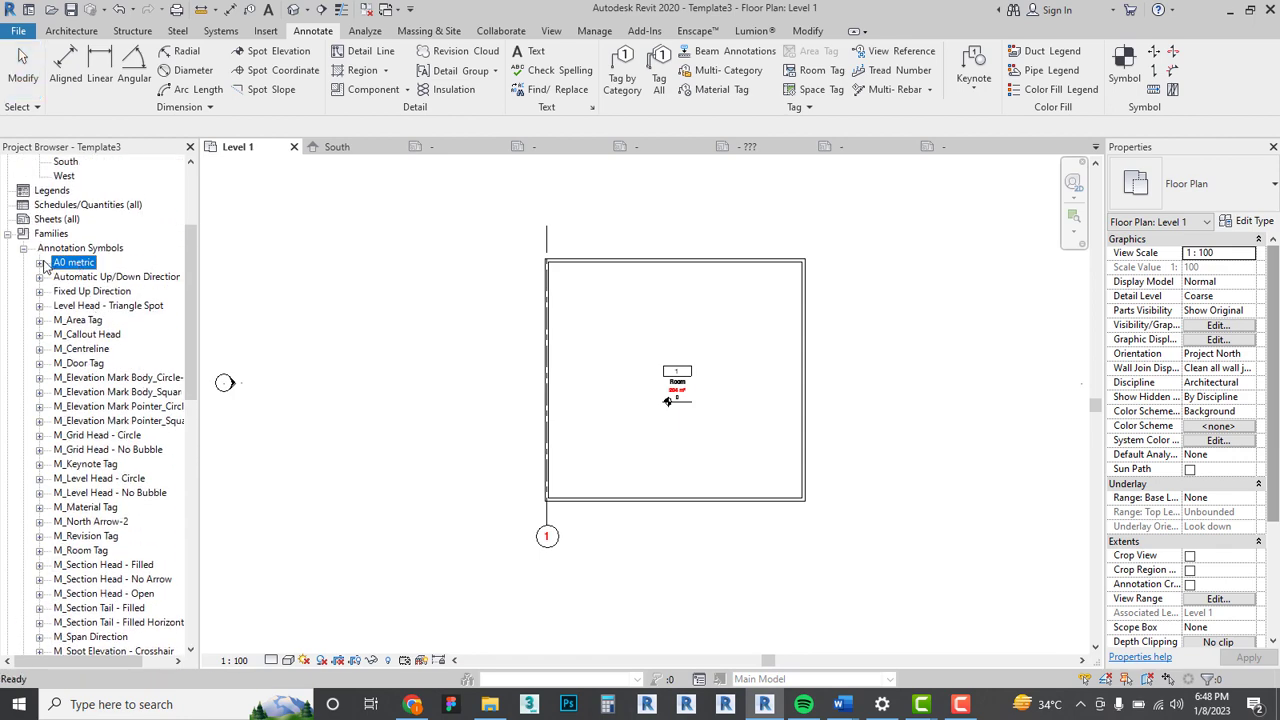
click(216, 426)
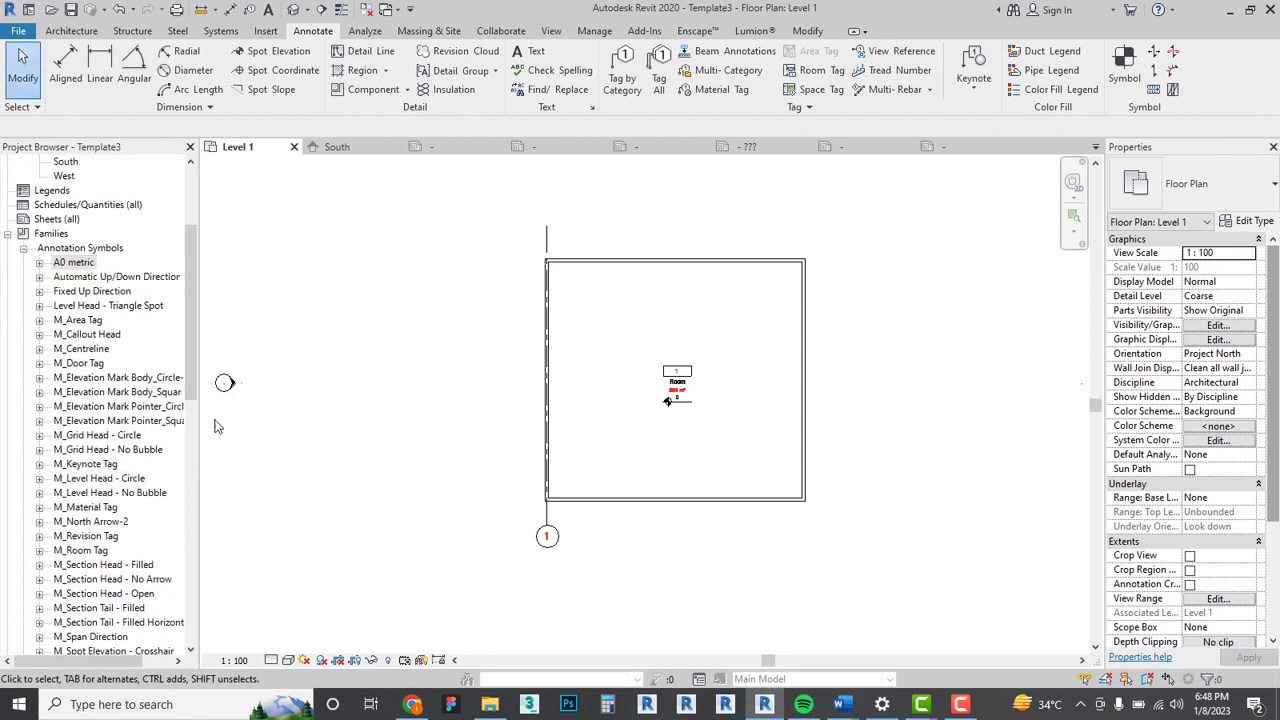
scroll(38, 236, up, 1)
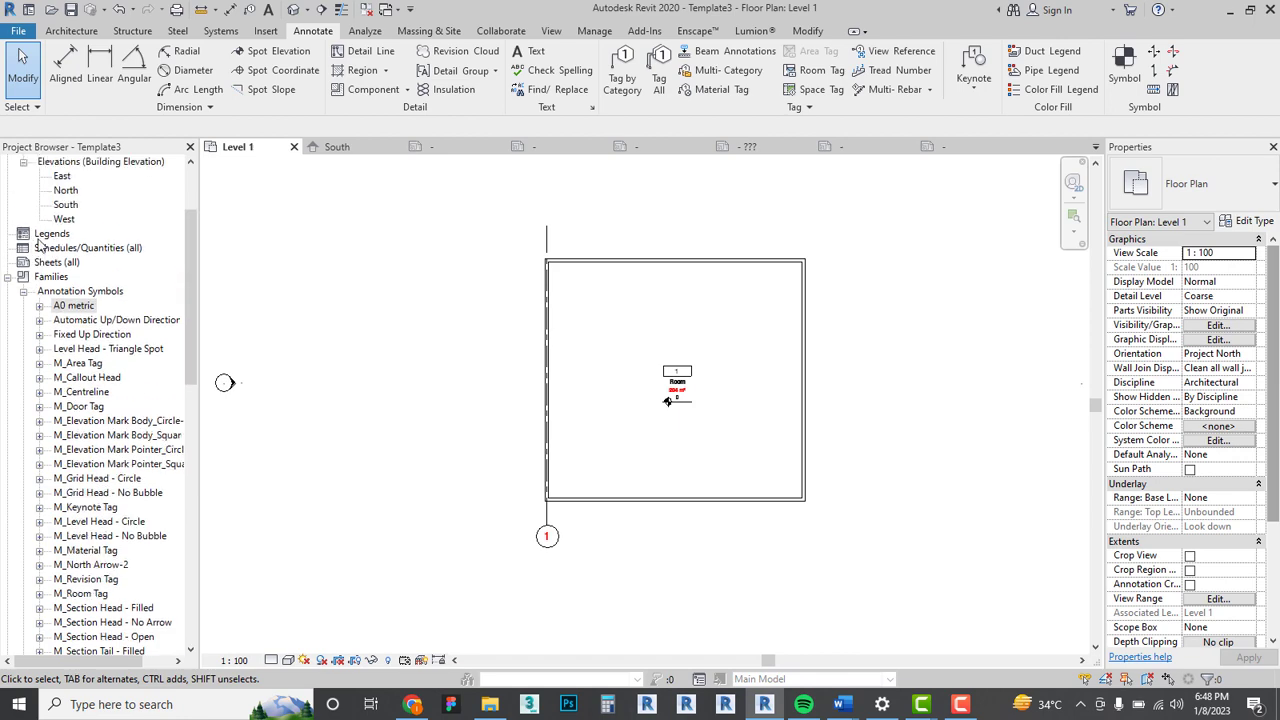
click(50, 263)
Create a new sheet A101 with the A0 metric title block.
right_click(51, 263)
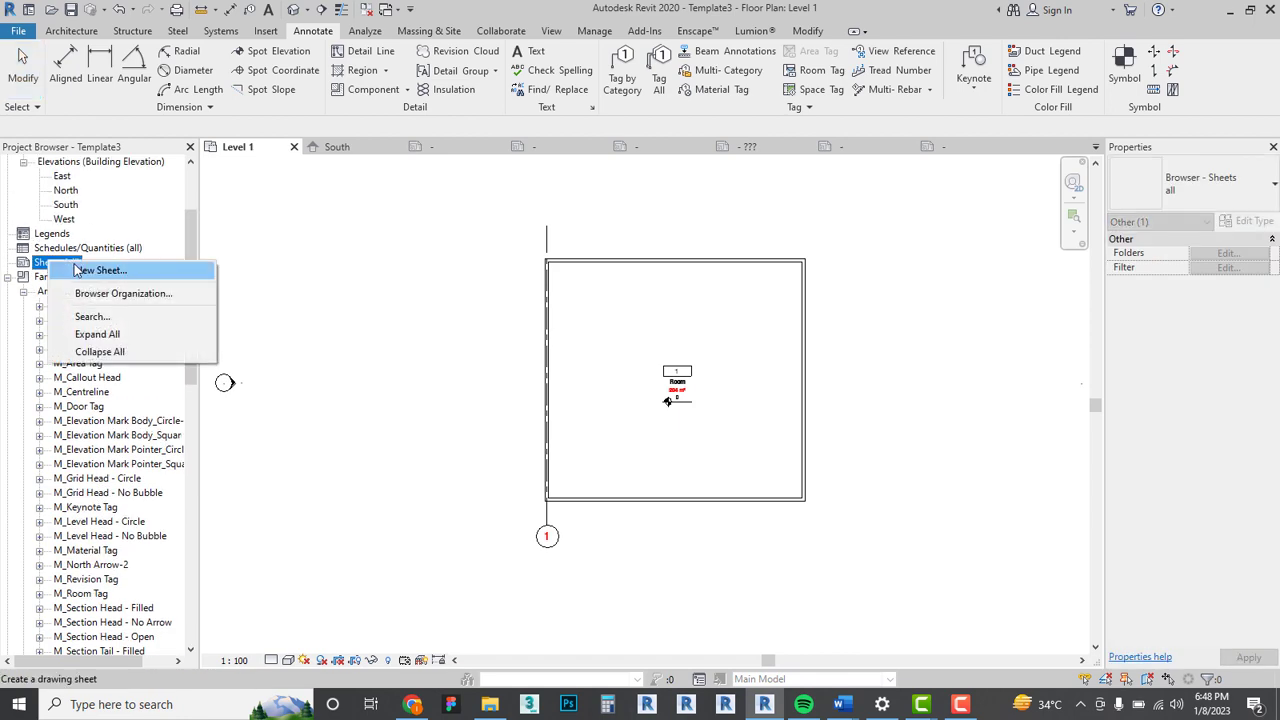
click(80, 270)
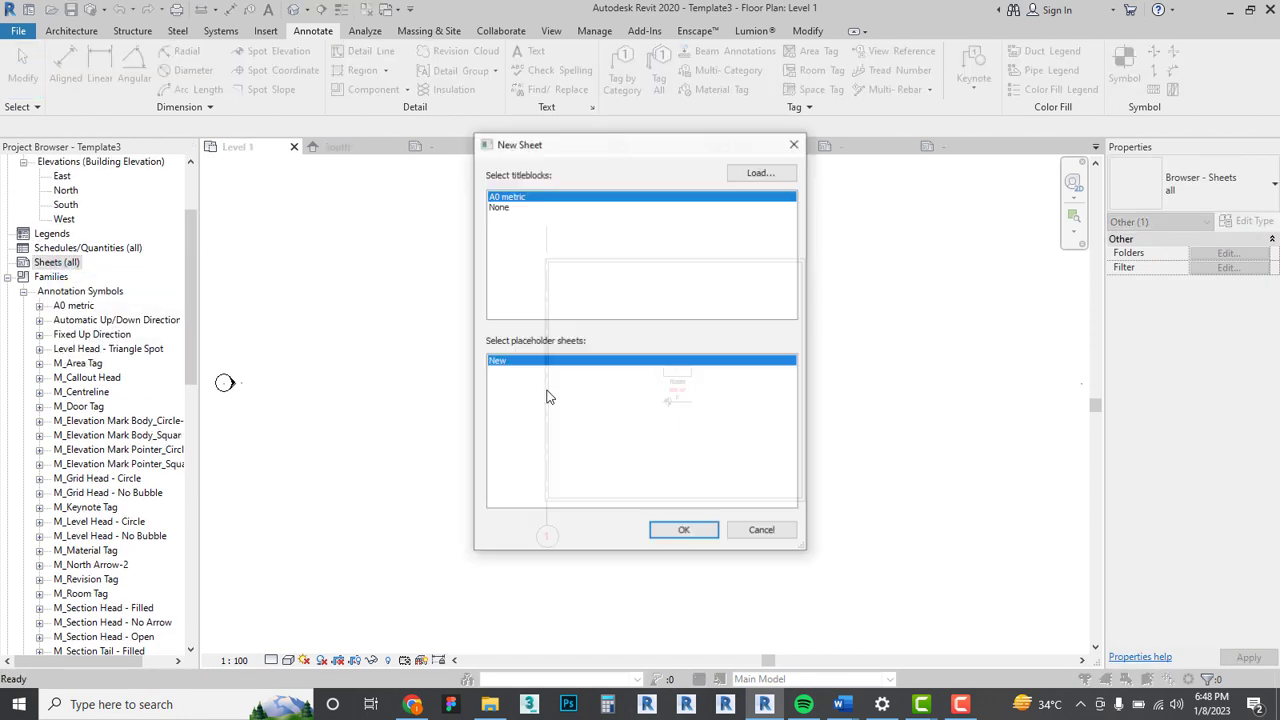
click(665, 522)
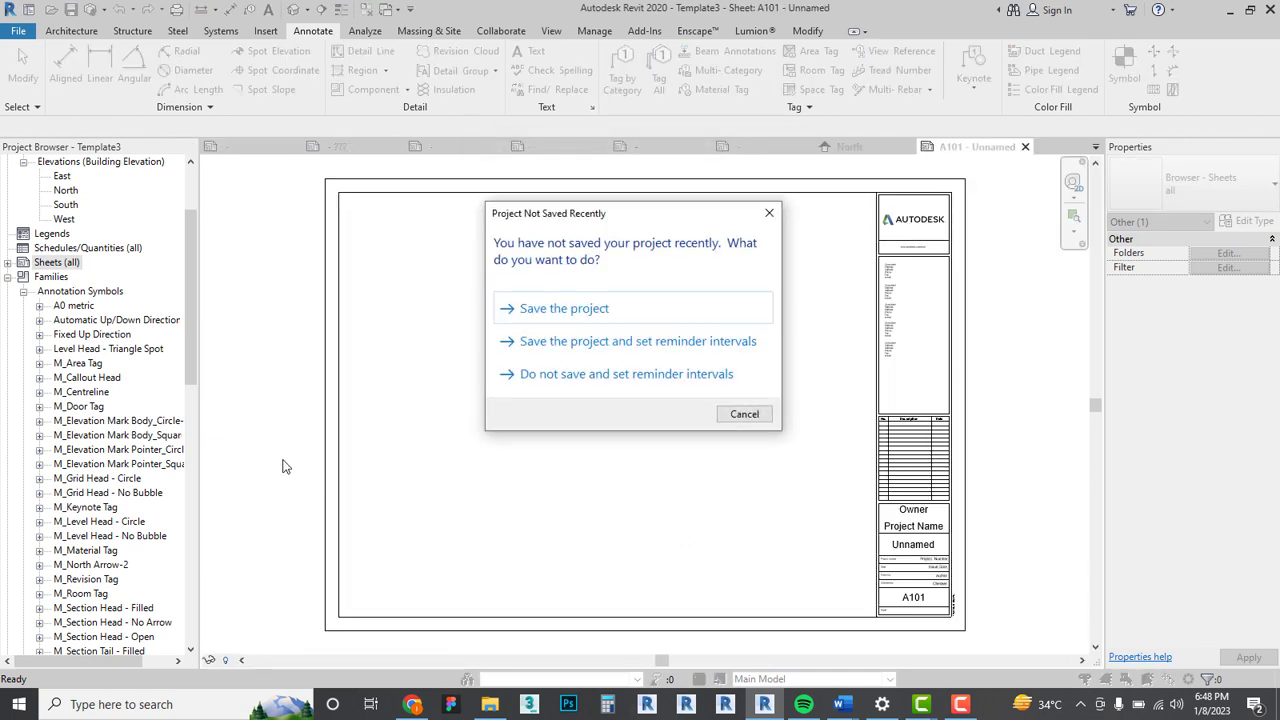
Save the template as REVIT GUYS TEMPLATE.rte.
click(648, 310)
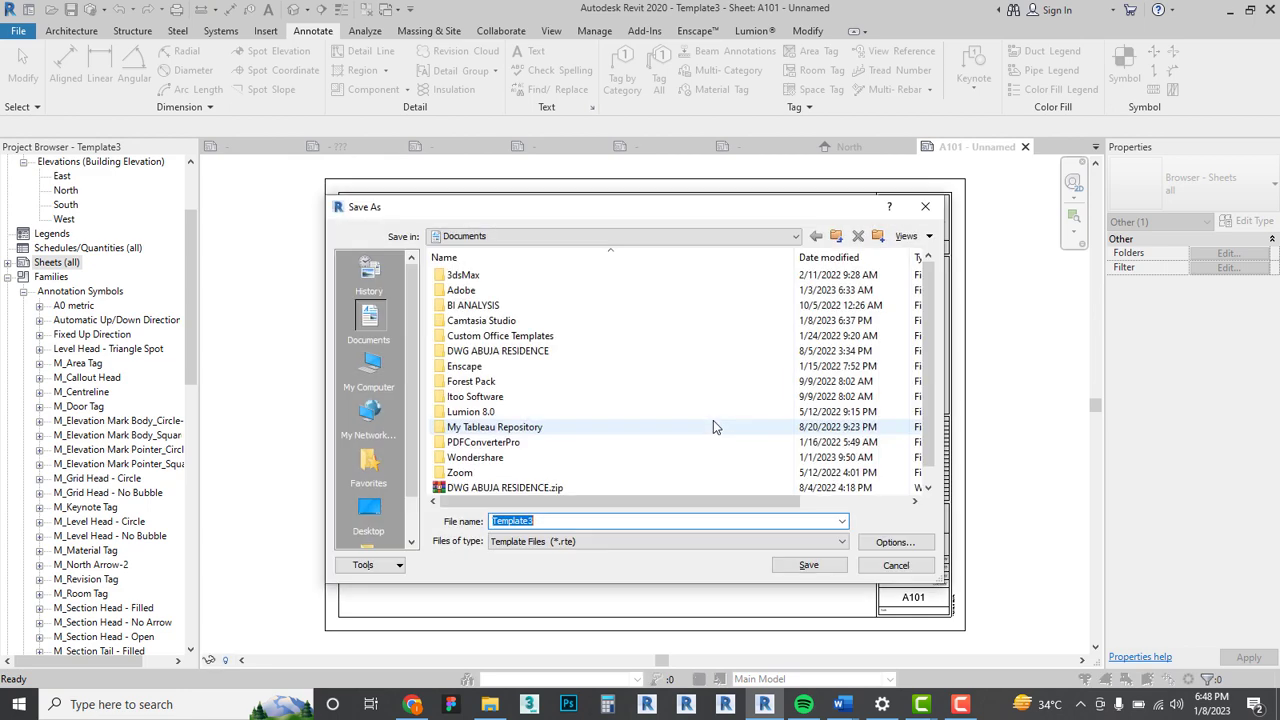
scroll(527, 403, down, 1)
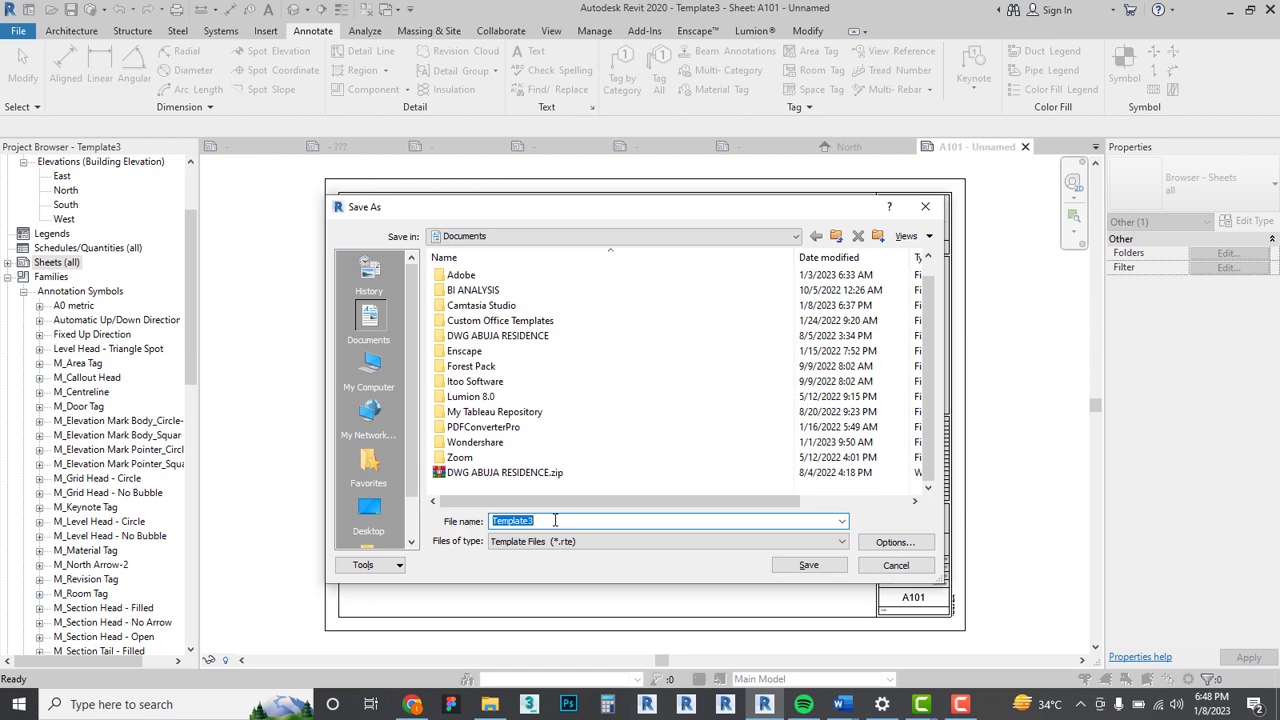
text(REVIT GUYS TEMPLATE)
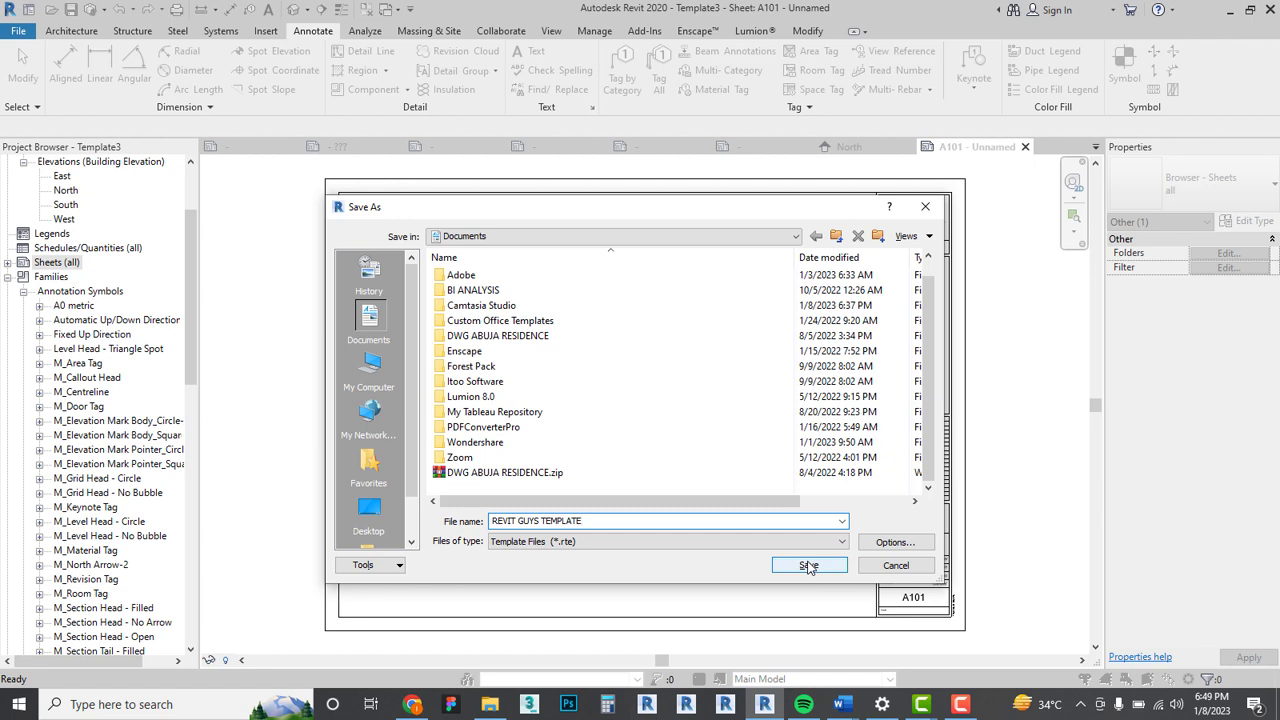
click(808, 566)
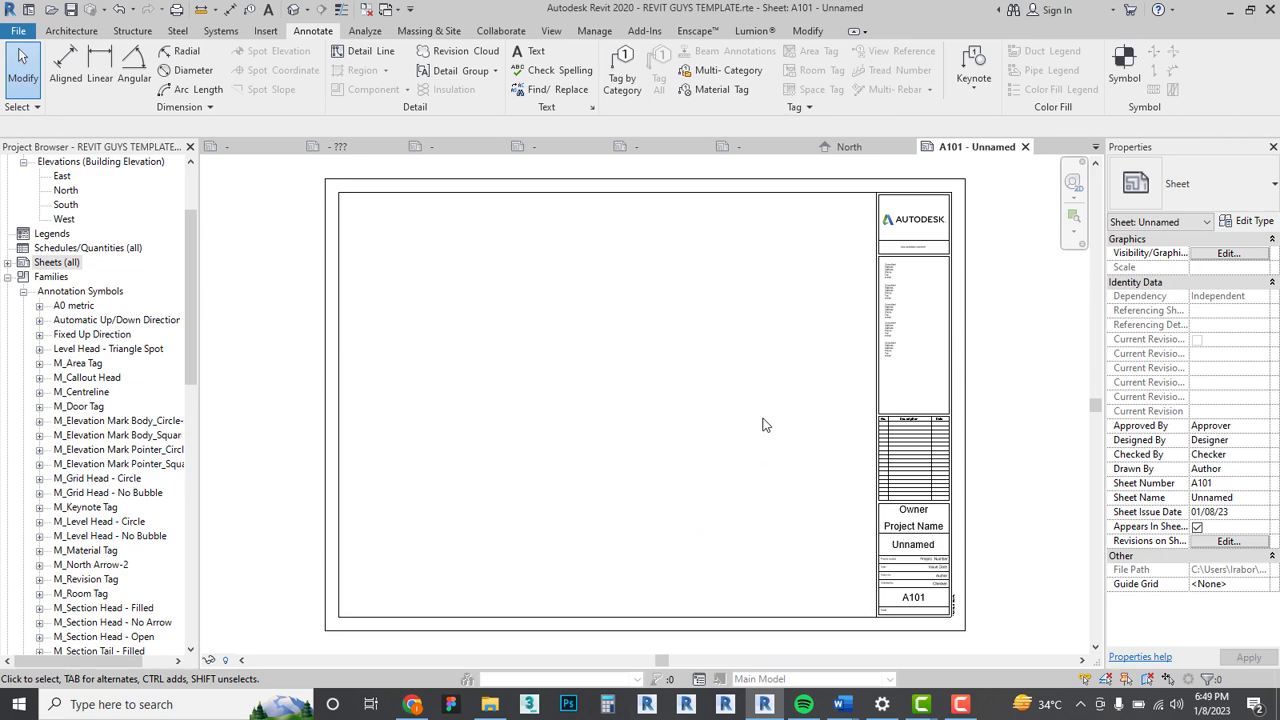
Select the A101 title block and bring the whole sheet into view.
click(866, 197)
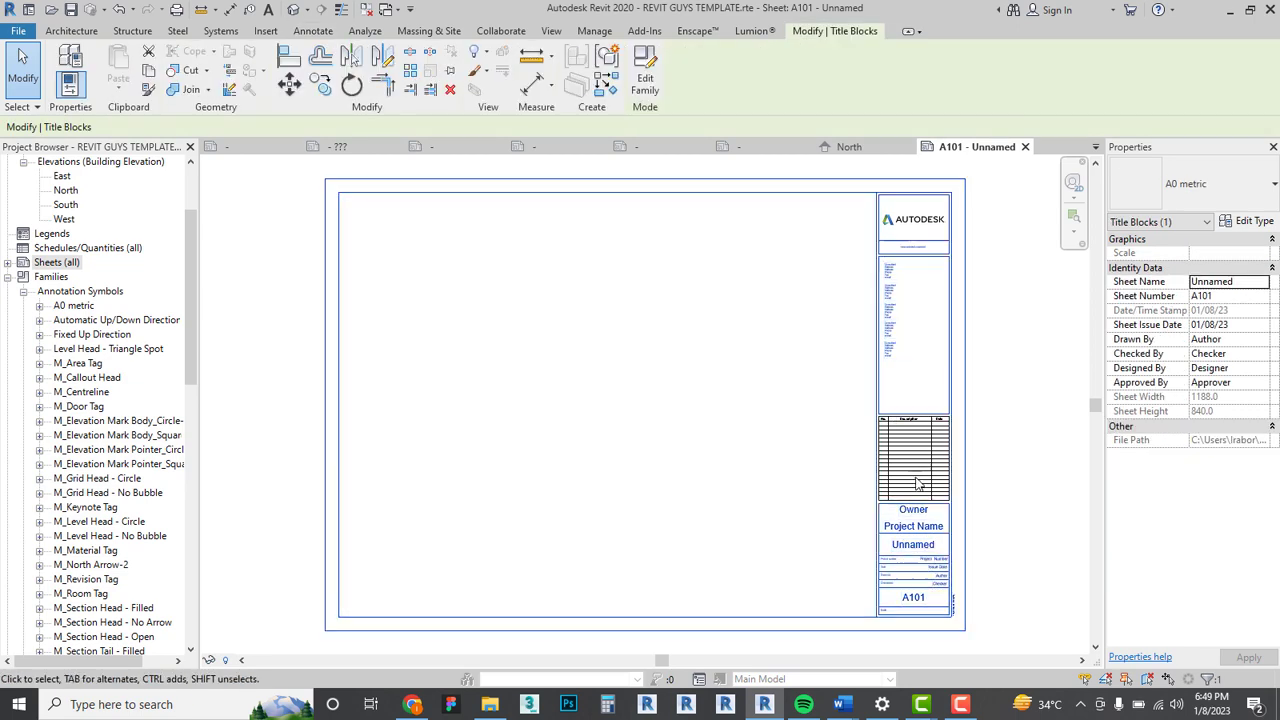
scroll(918, 548, down, 2)
scroll(915, 530, up, 3)
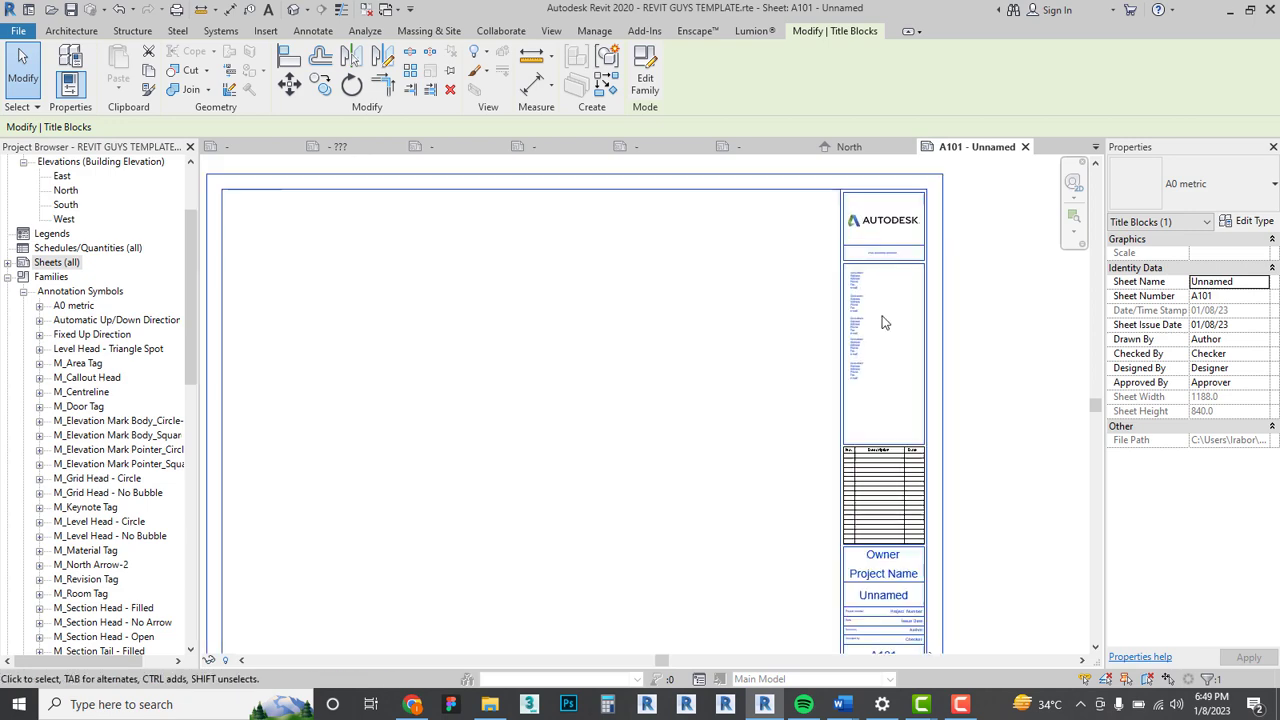
scroll(908, 497, down, 2)
scroll(814, 514, up, 3)
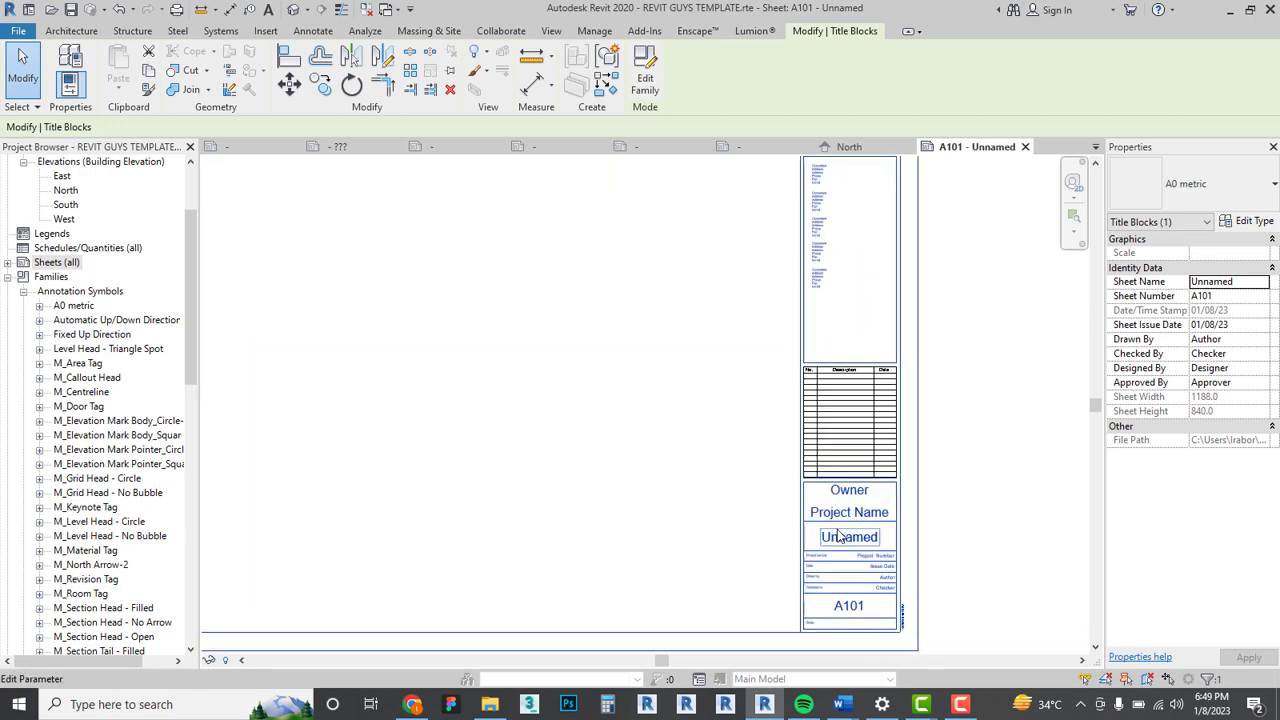
scroll(840, 537, down, 2)
scroll(840, 537, down, 1)
middle_drag(840, 537, 897, 498)
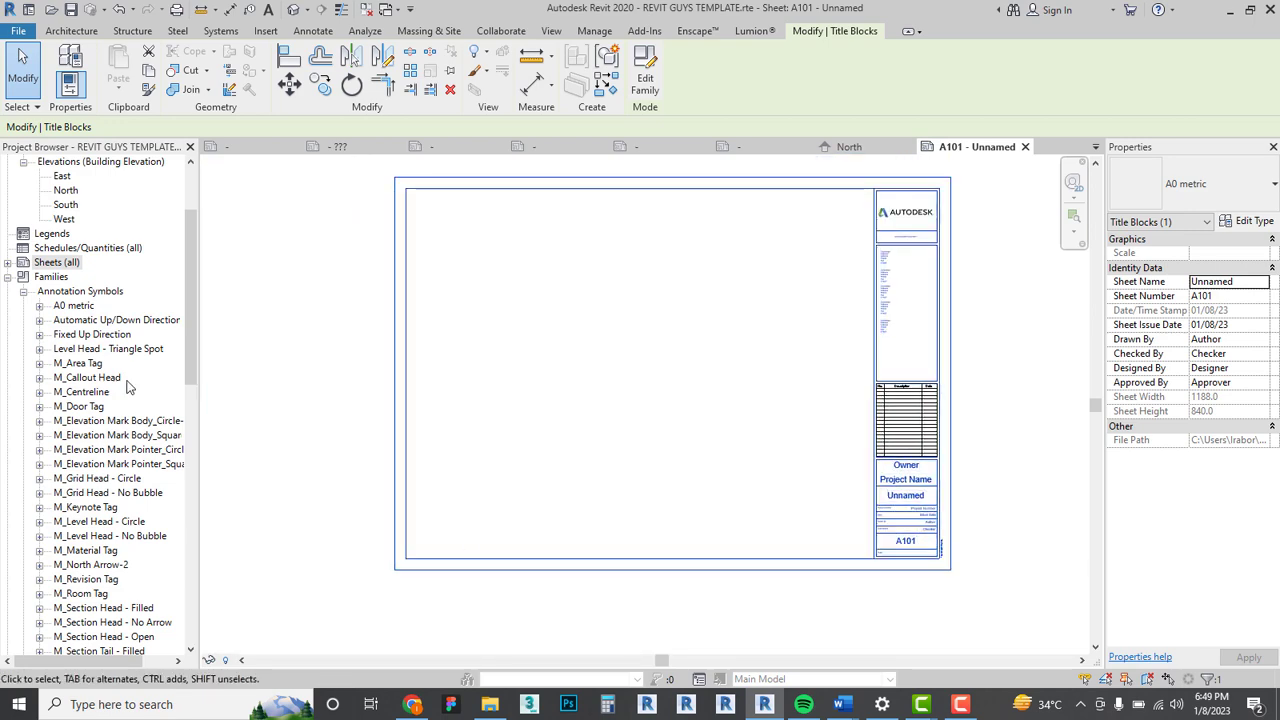
scroll(68, 258, up, 3)
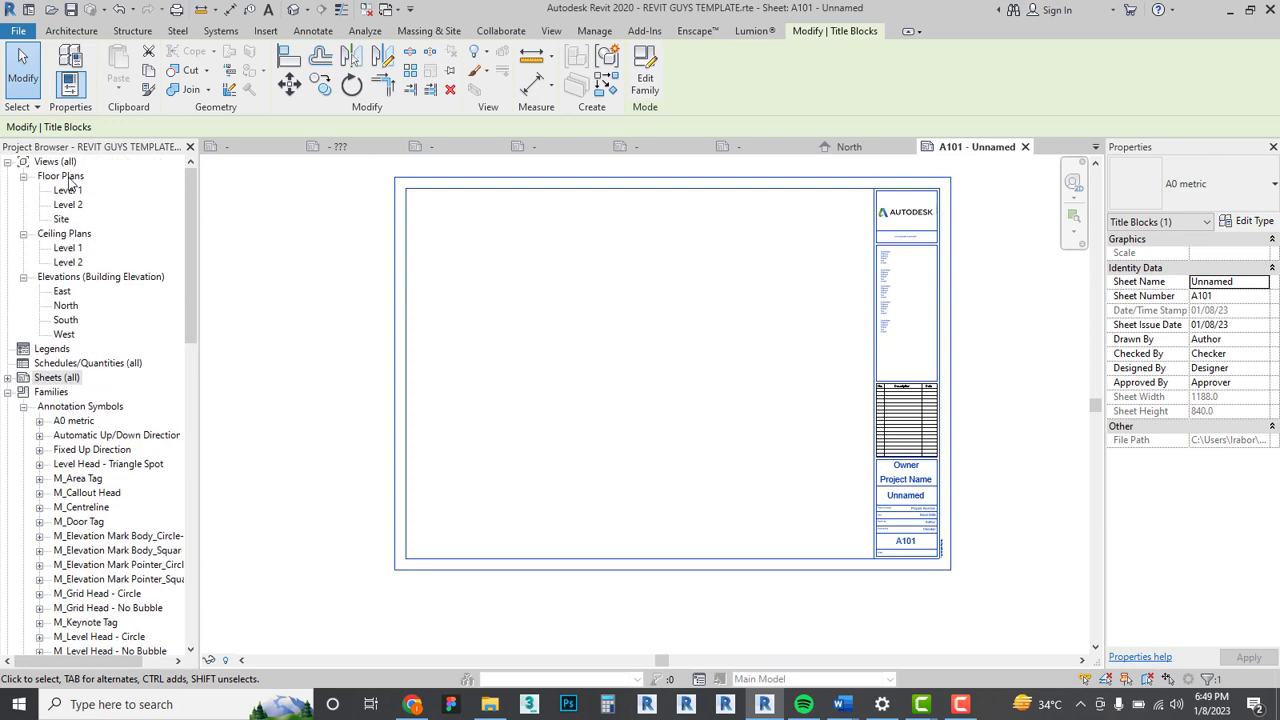
Place the Level 1 floor plan onto sheet A101 as a viewport.
drag(72, 196, 686, 333)
click(686, 335)
click(632, 400)
scroll(606, 531, up, 5)
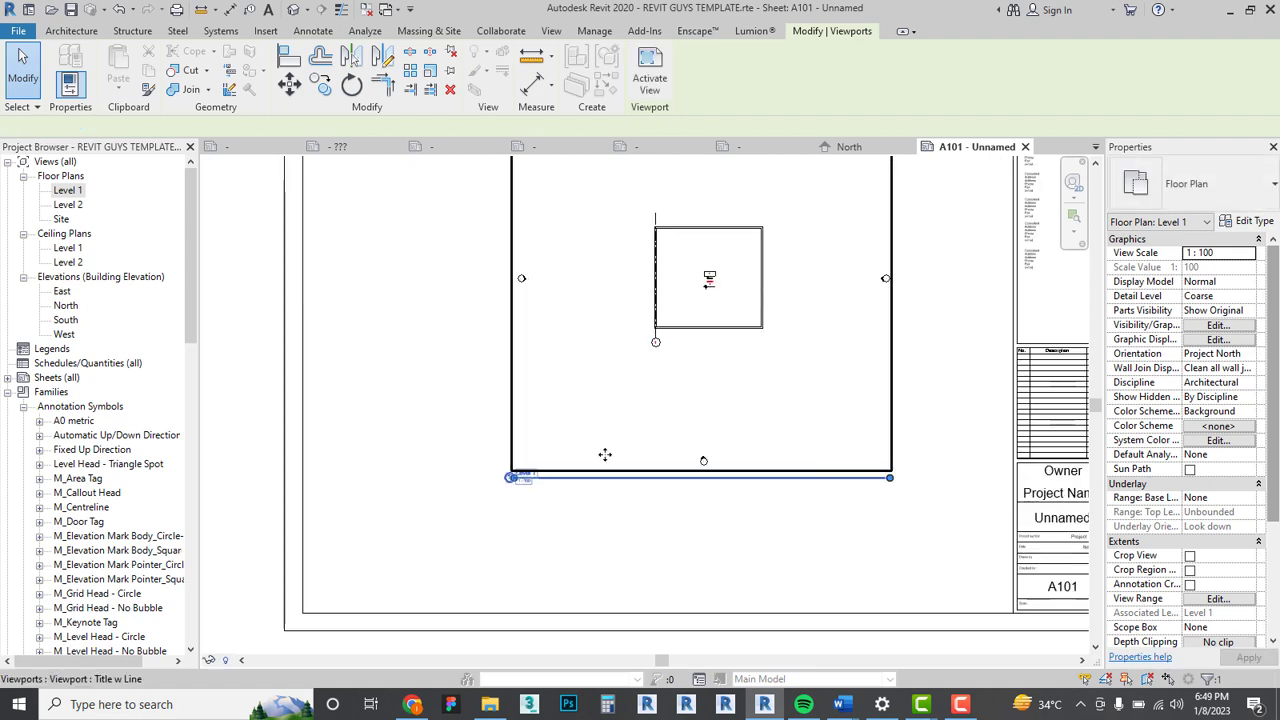
key(Escape)
scroll(683, 510, up, 3)
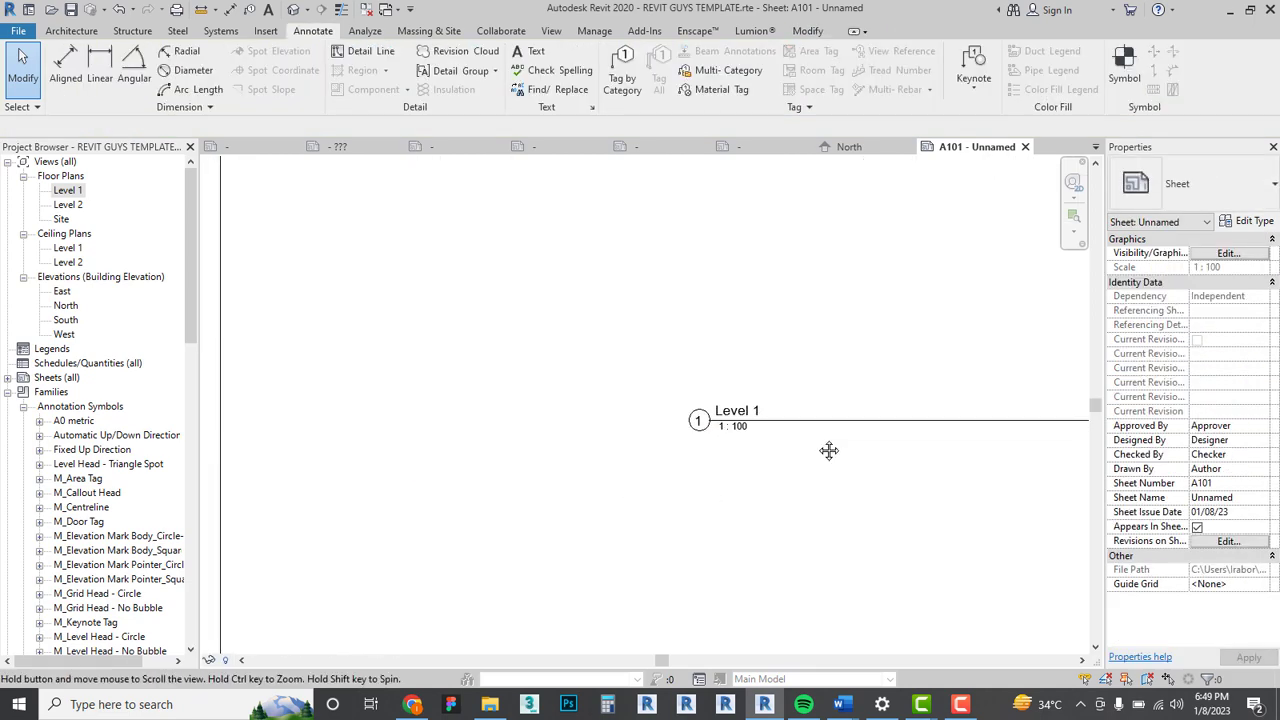
Zoom in on the Level 1 viewport title to inspect its number, line and 1 : 100 scale.
click(630, 423)
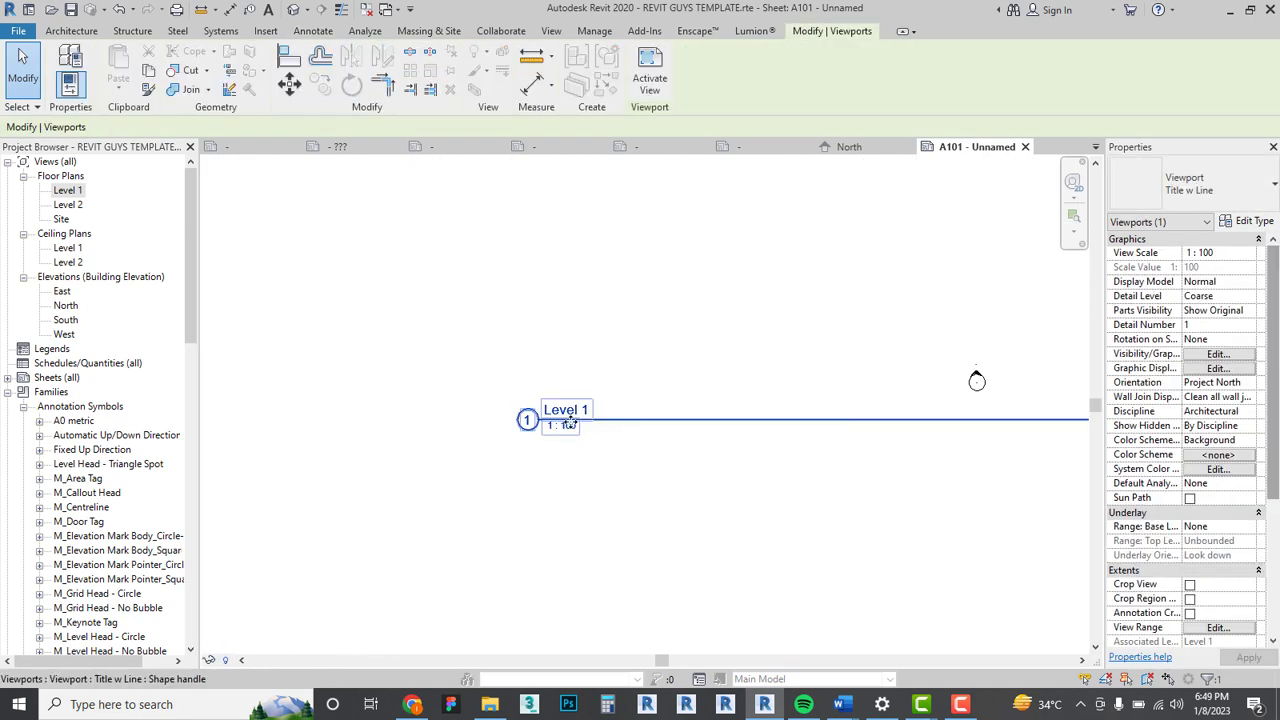
scroll(575, 455, up, 2)
scroll(572, 460, down, 2)
scroll(569, 465, up, 1)
scroll(565, 460, up, 4)
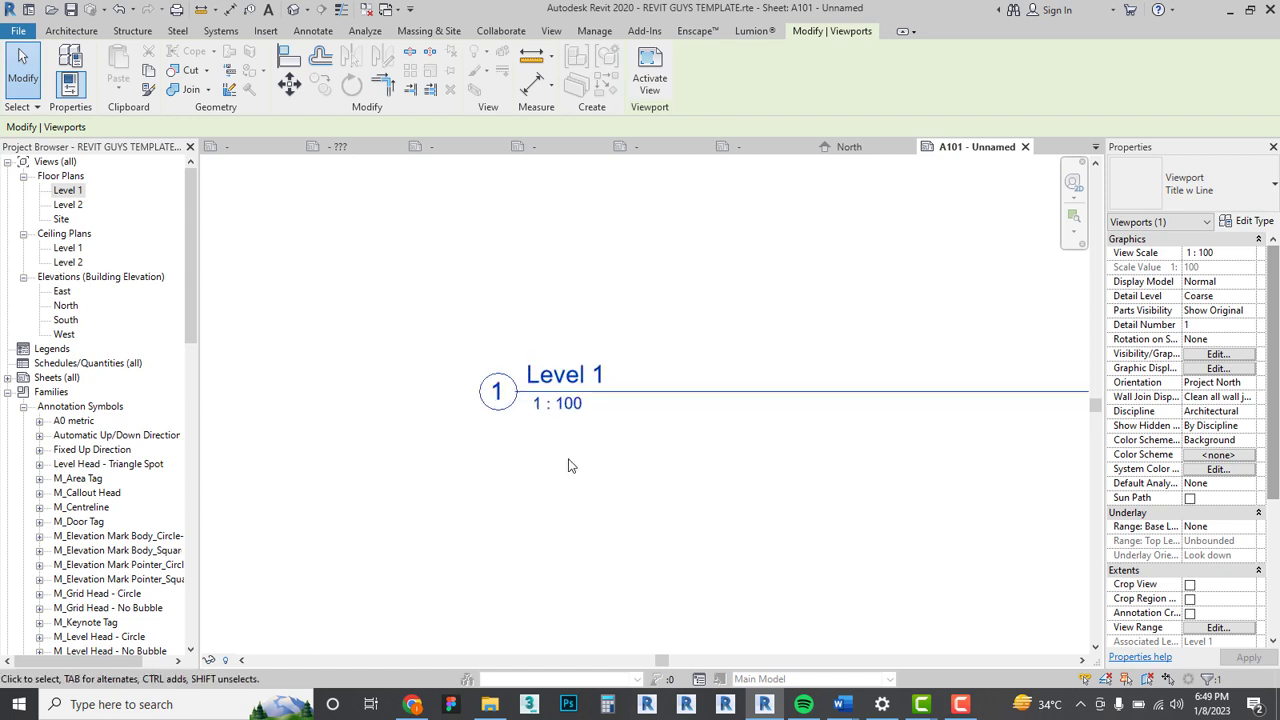
scroll(585, 472, down, 2)
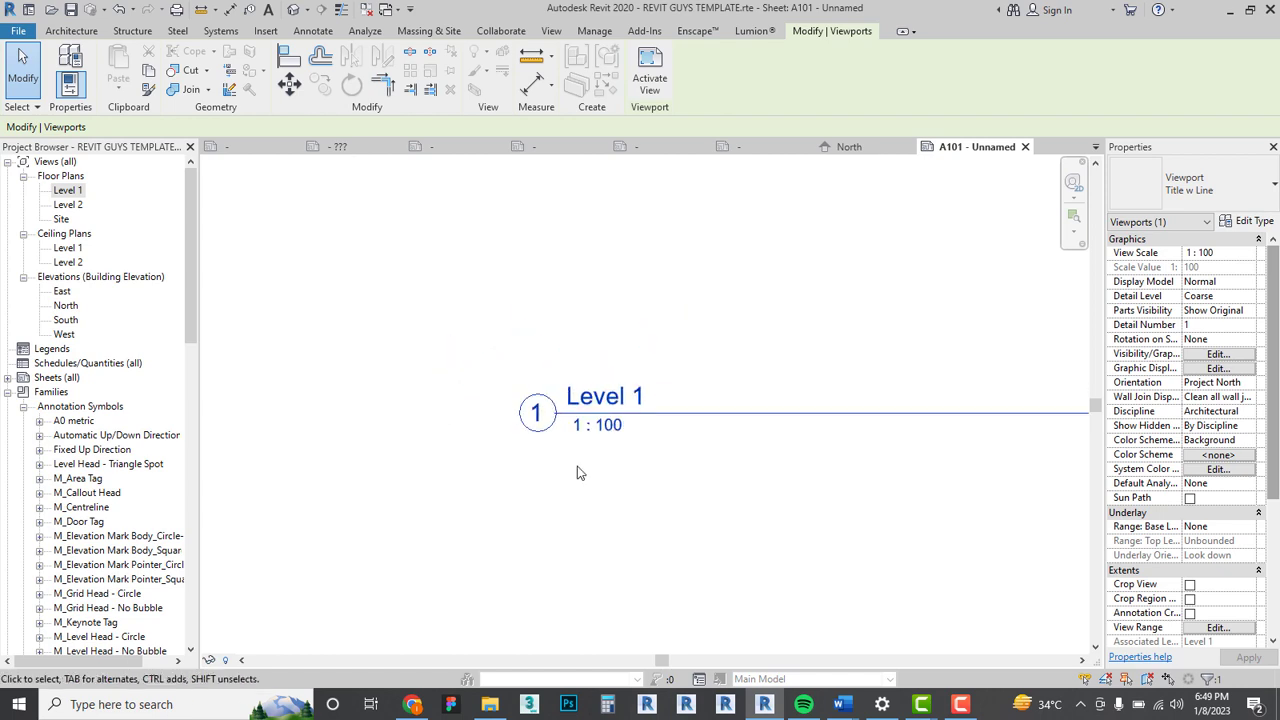
scroll(557, 417, up, 4)
scroll(556, 418, down, 5)
scroll(97, 560, down, 8)
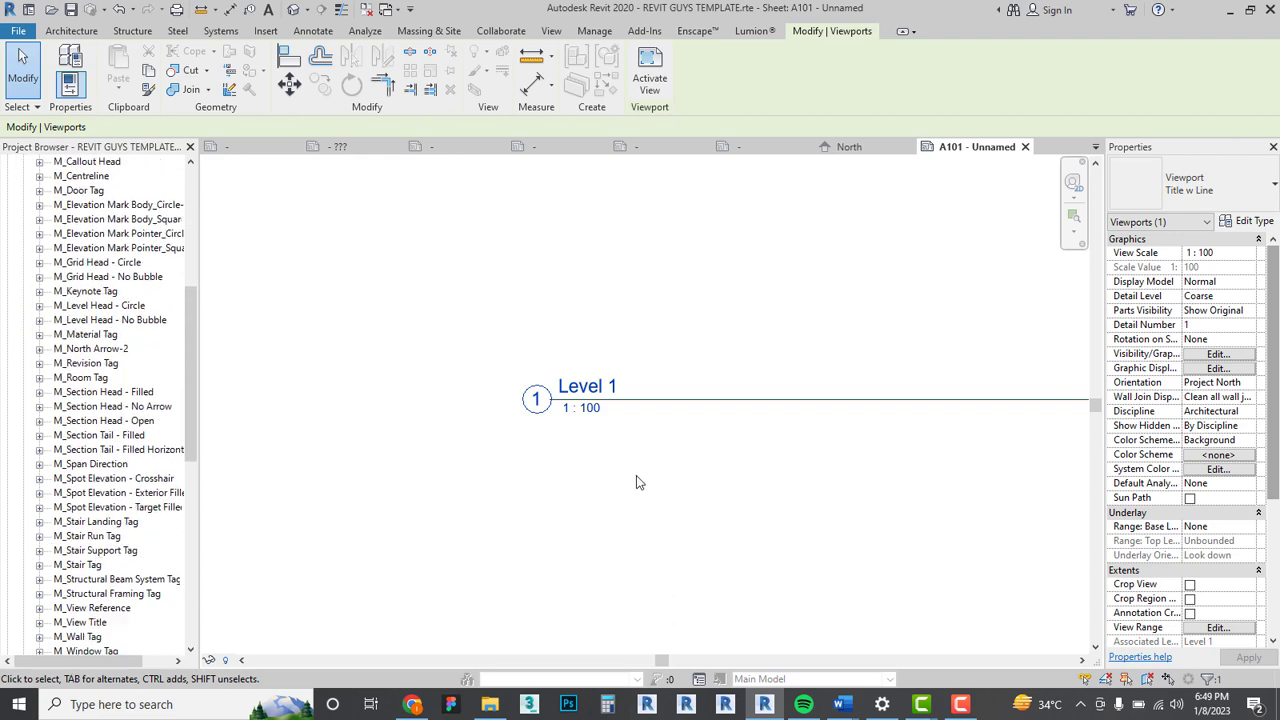
scroll(169, 596, down, 2)
key(Escape)
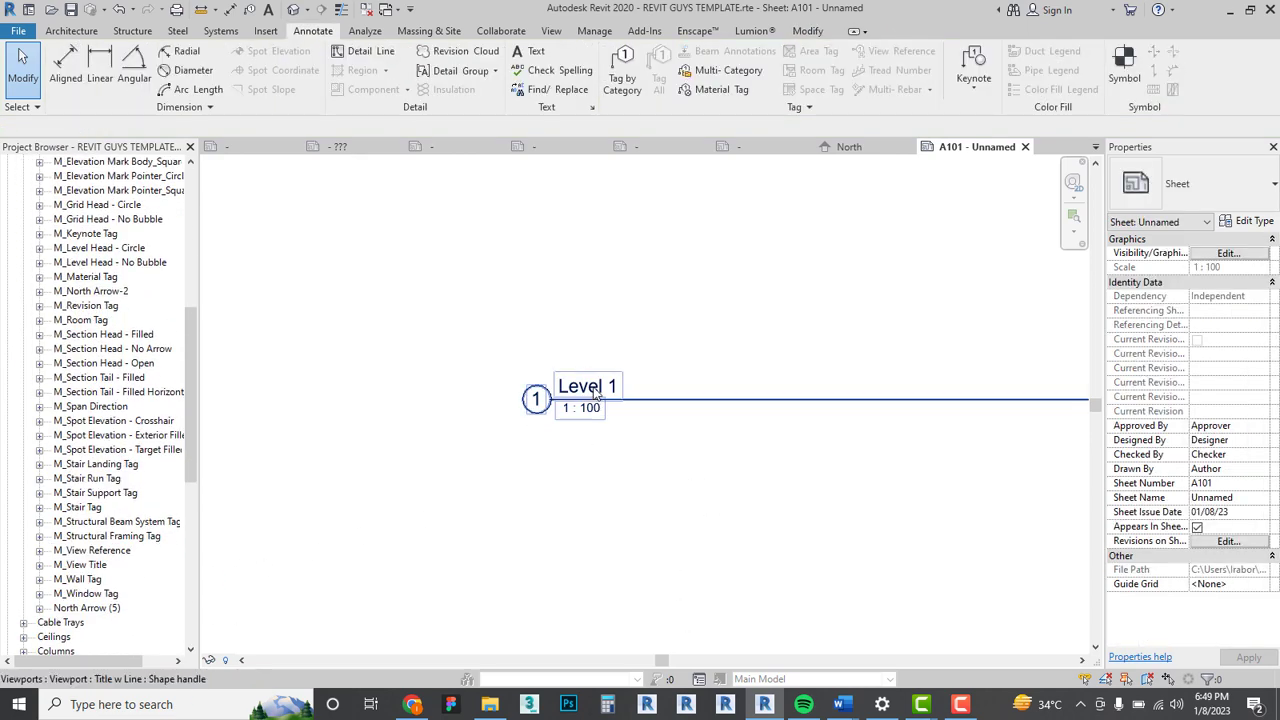
Open the M_View Title family for editing and set the View Name label's font to Swis721 LtCn BT.
right_click(92, 566)
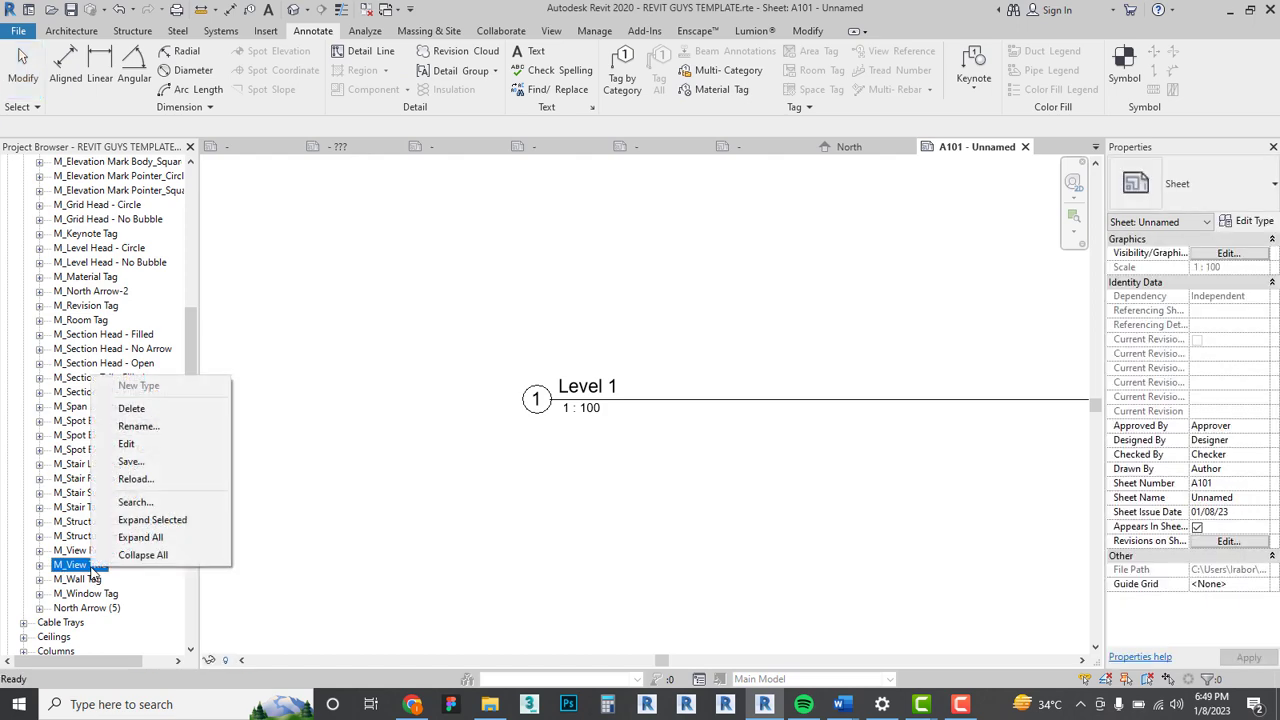
click(126, 443)
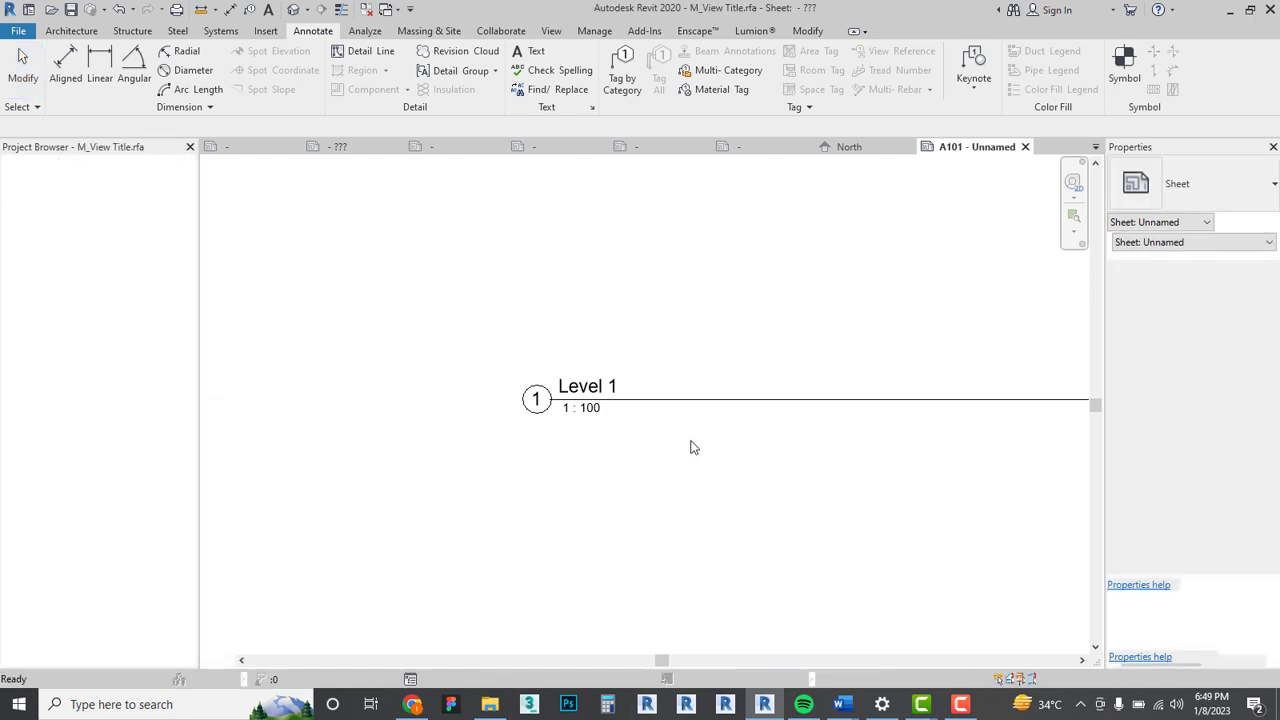
click(689, 446)
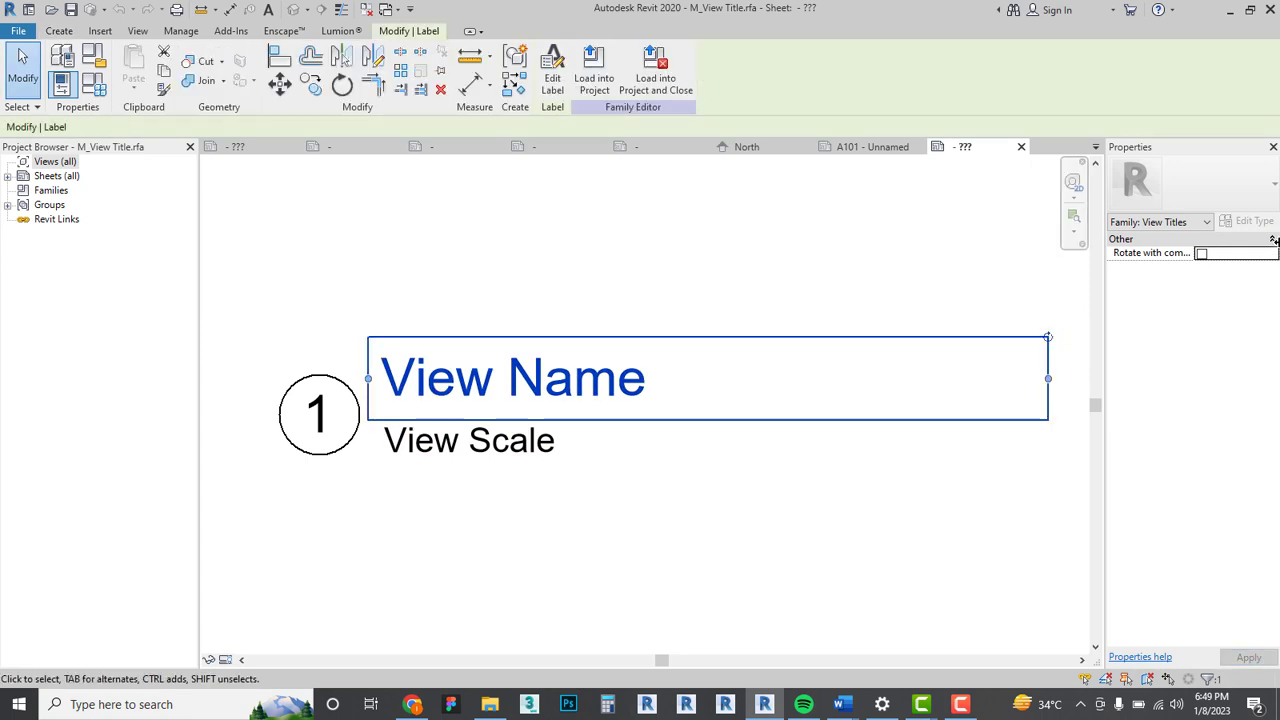
click(1252, 220)
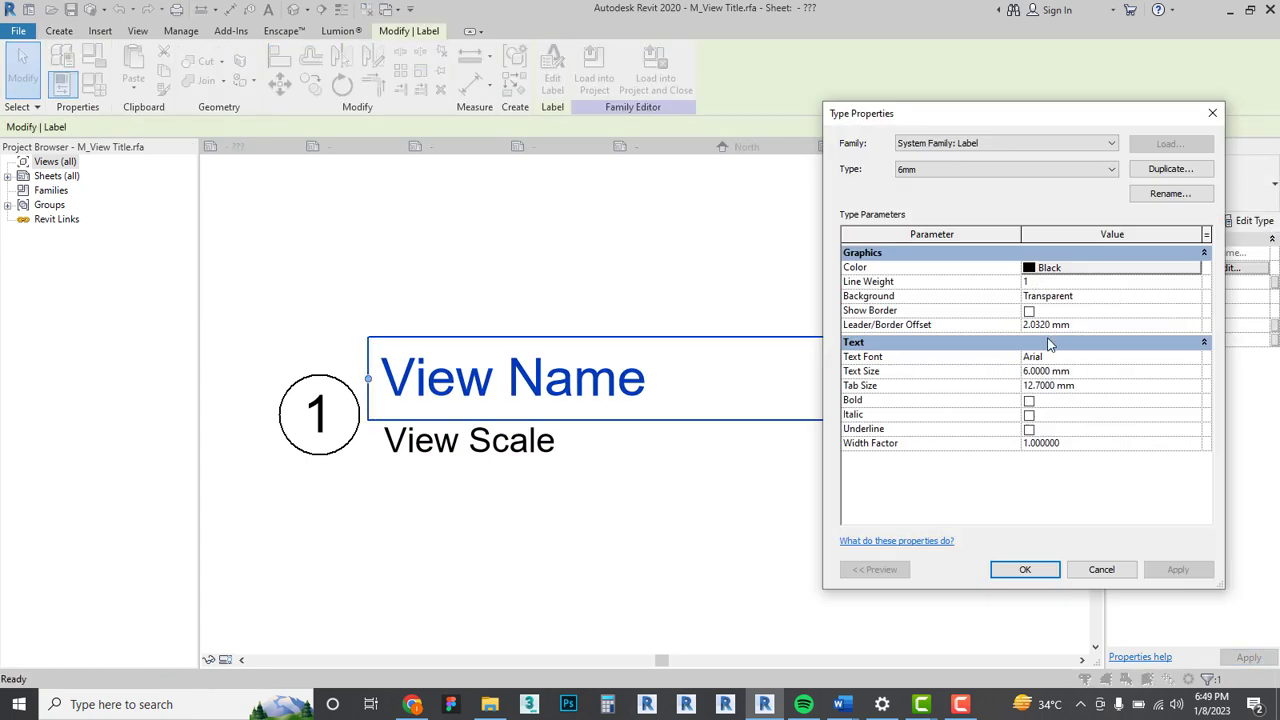
click(1116, 362)
text(Swis721 BdCnOul BT)
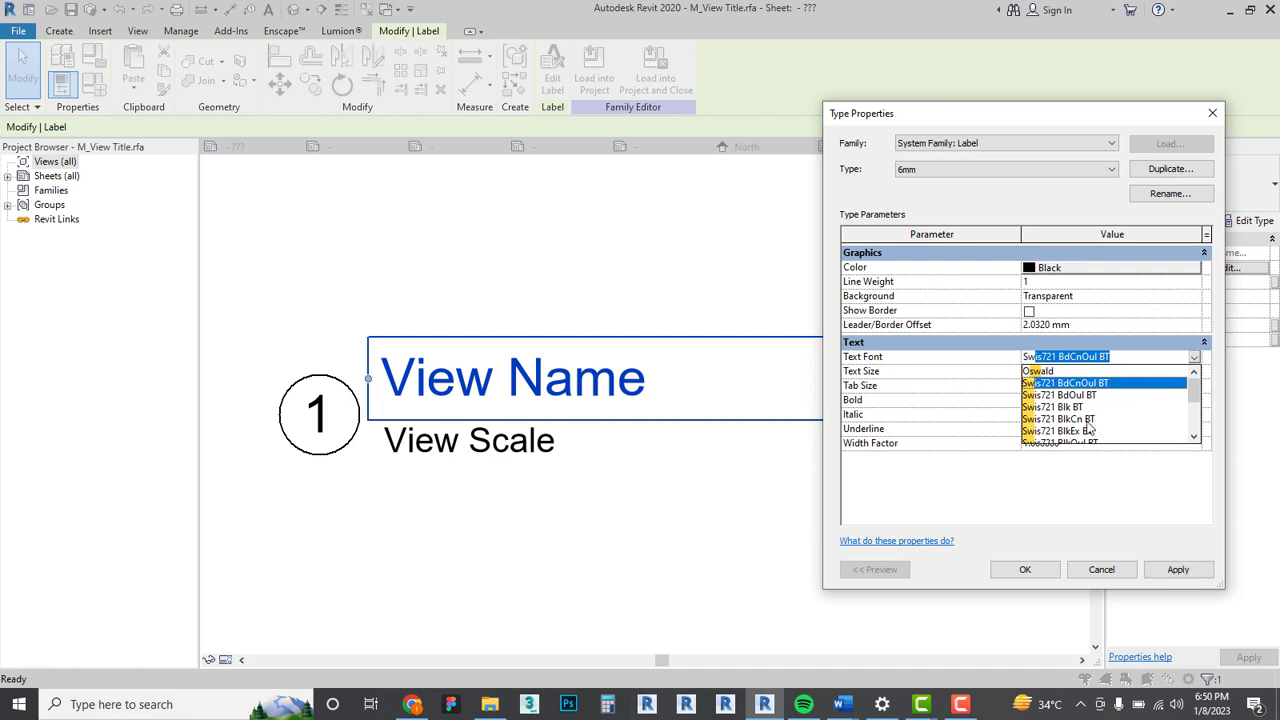
scroll(1089, 427, down, 1)
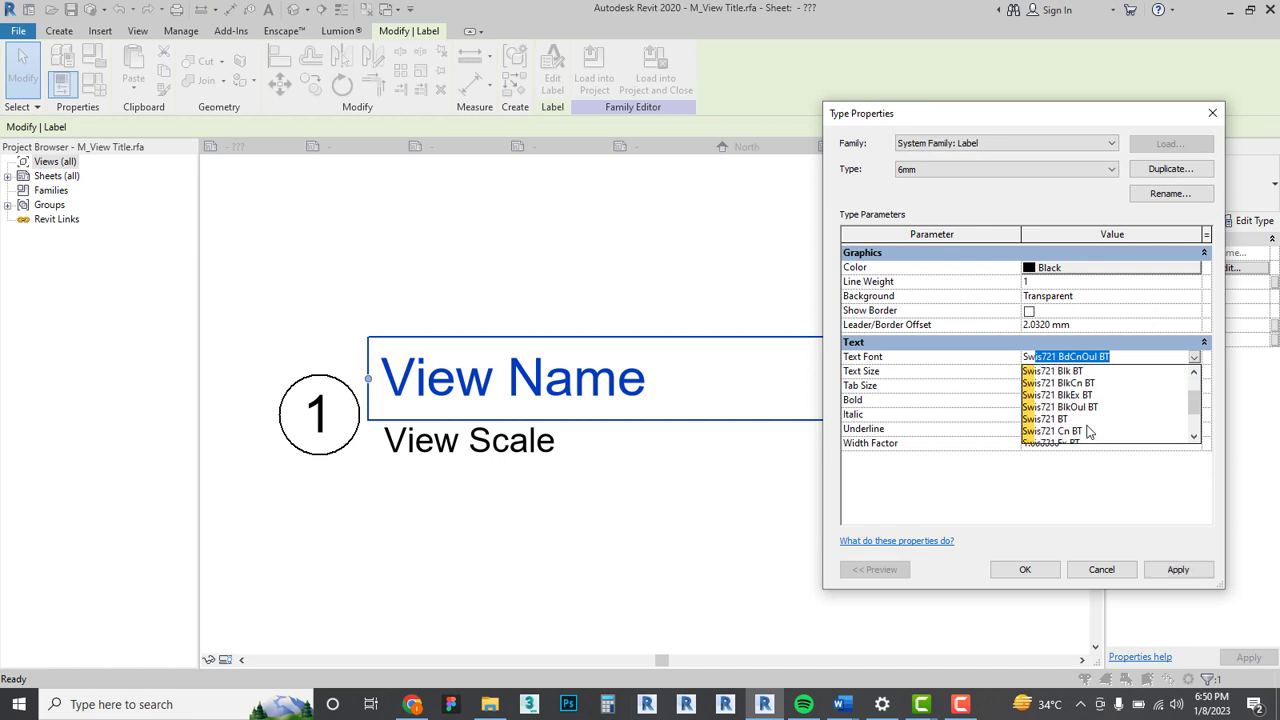
scroll(1089, 430, up, 2)
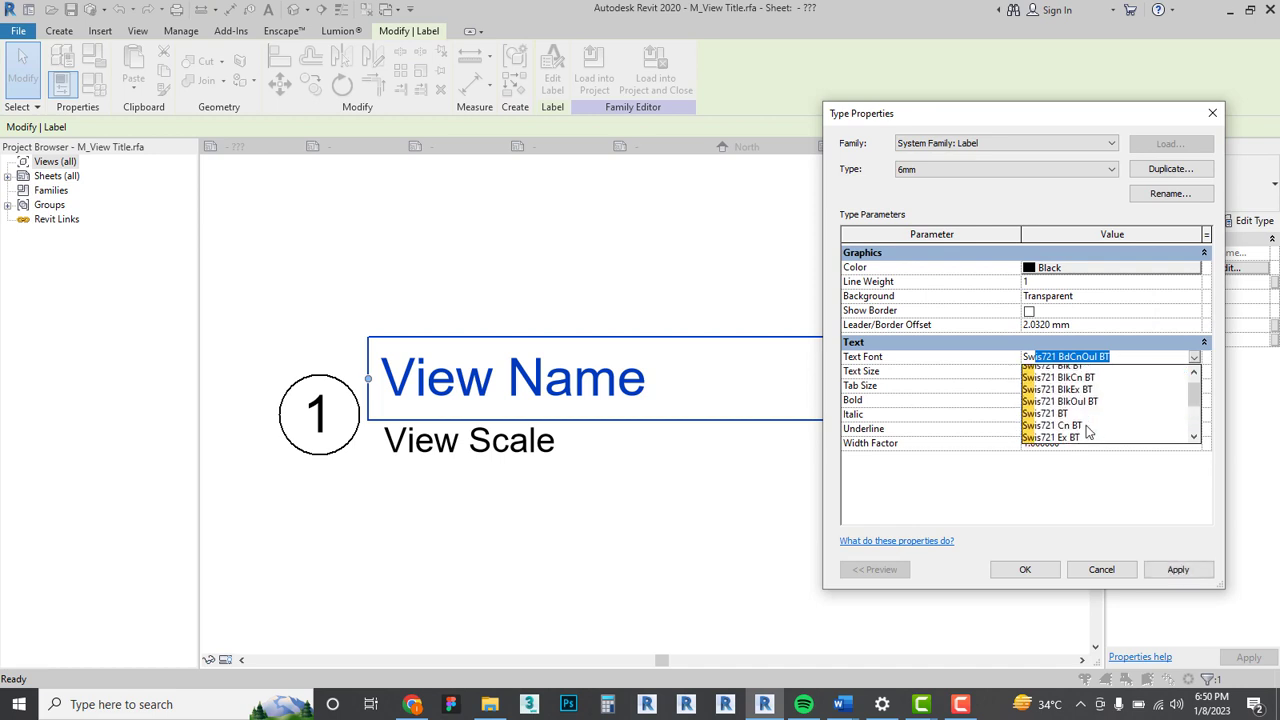
scroll(1089, 430, down, 2)
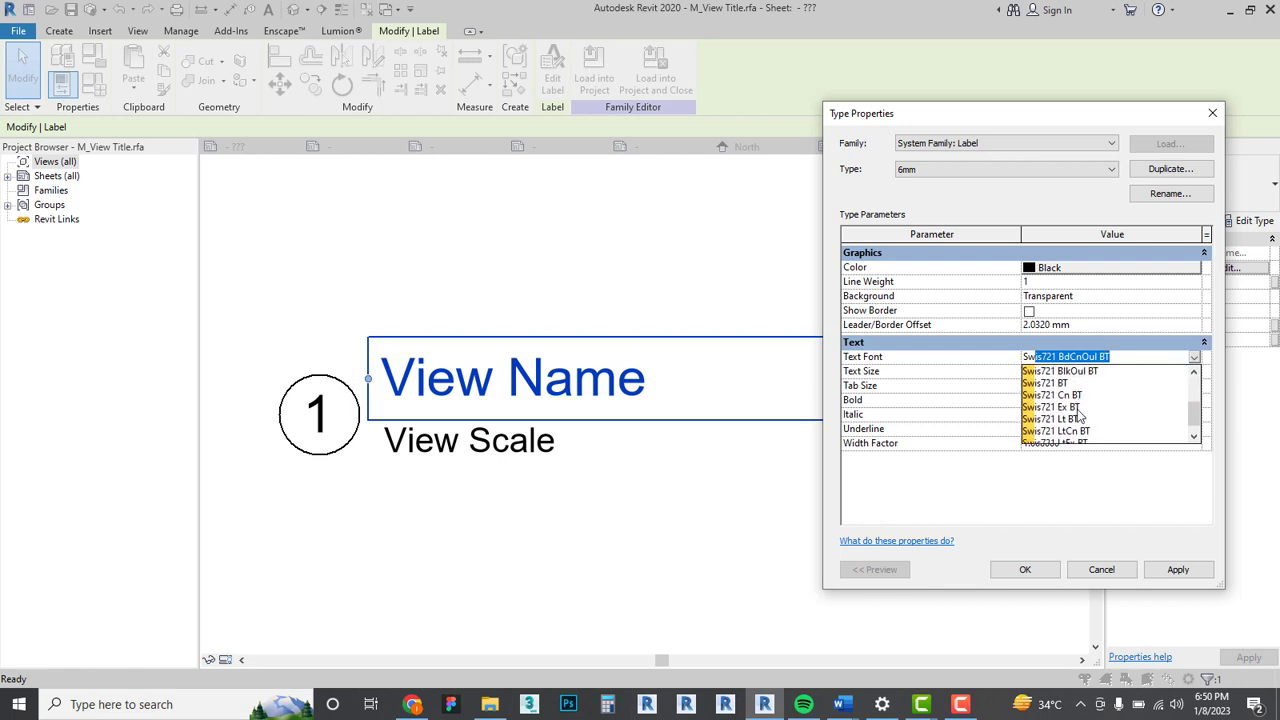
click(1082, 431)
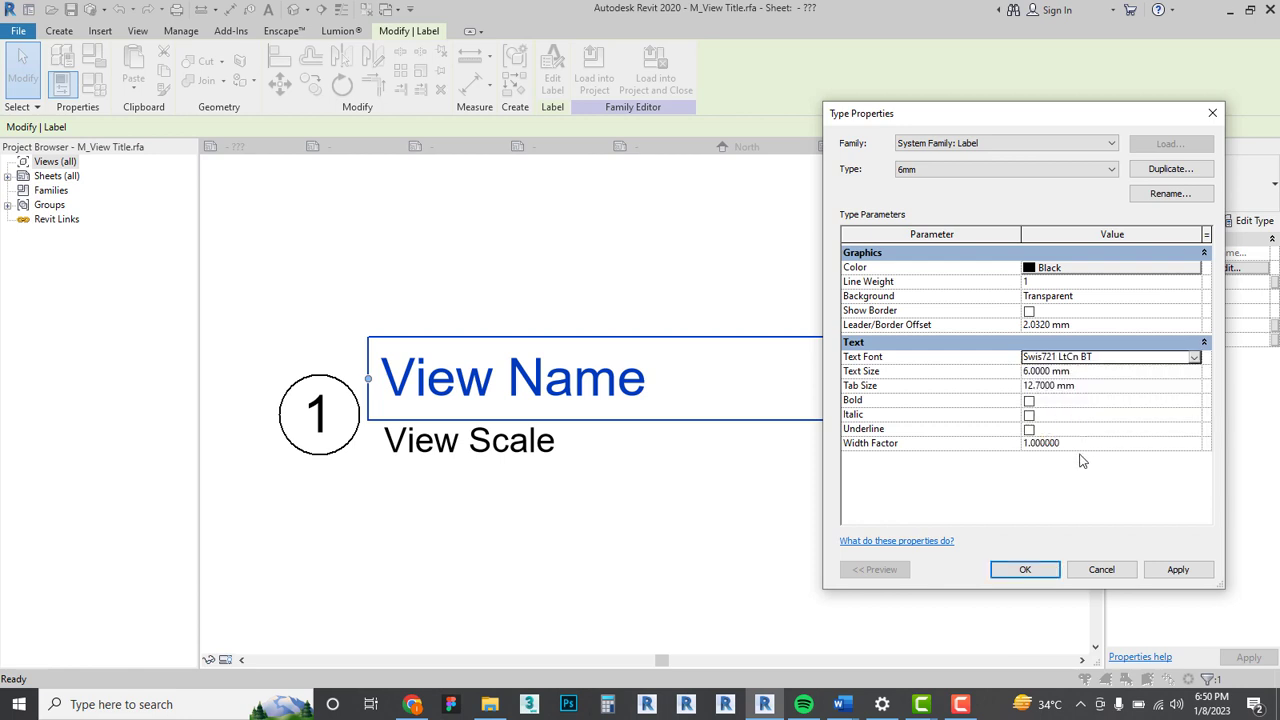
click(1192, 572)
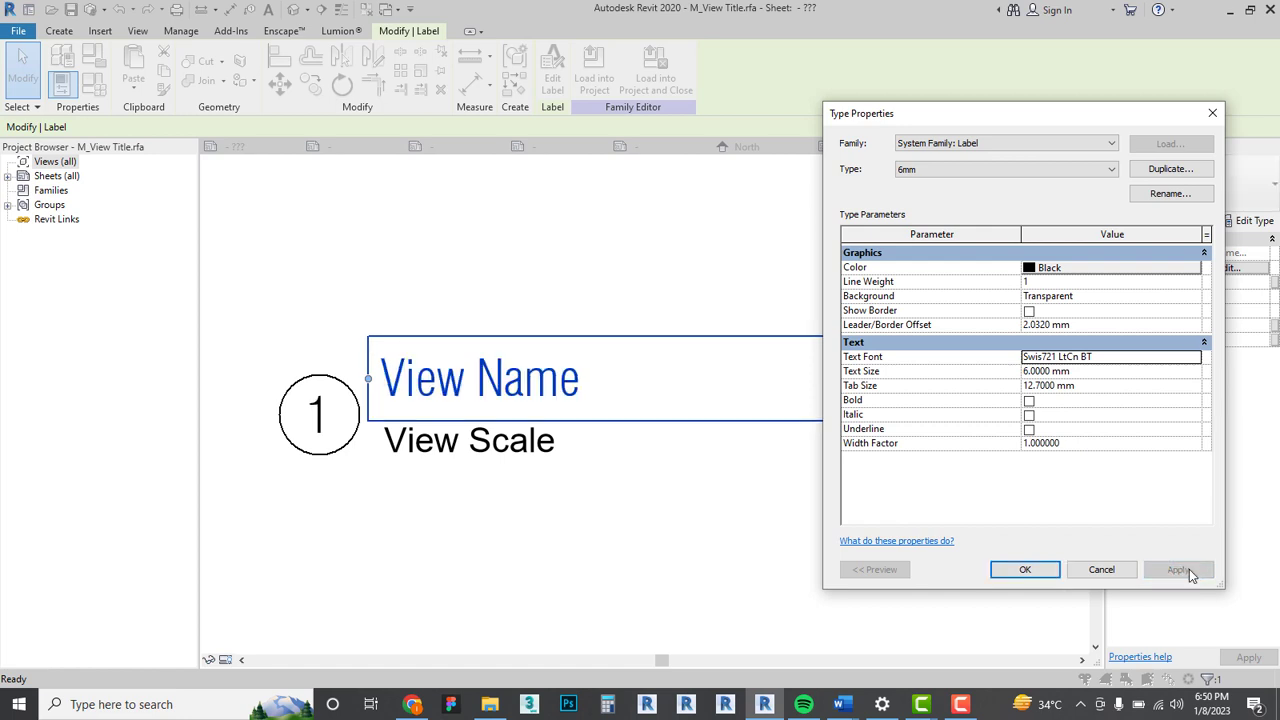
click(1048, 577)
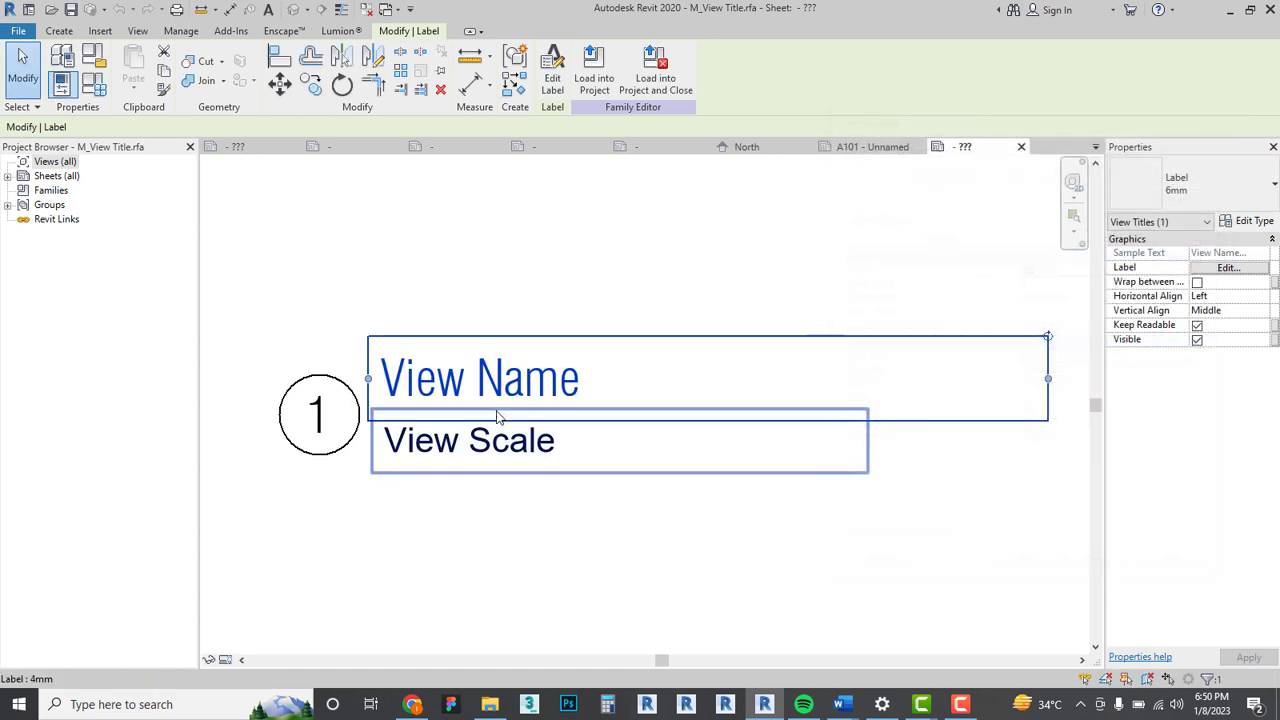
Change the View Scale label's Text Font to Swis721 LtCn BT.
click(466, 462)
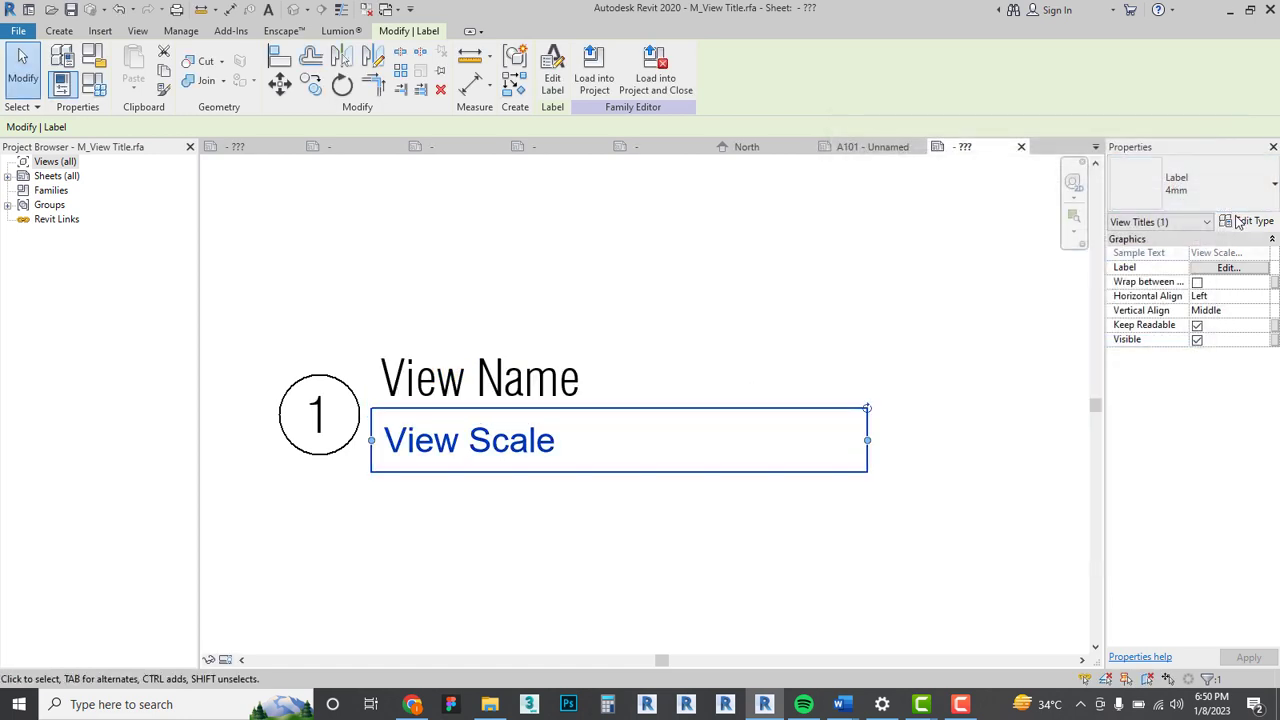
click(1232, 221)
click(1101, 373)
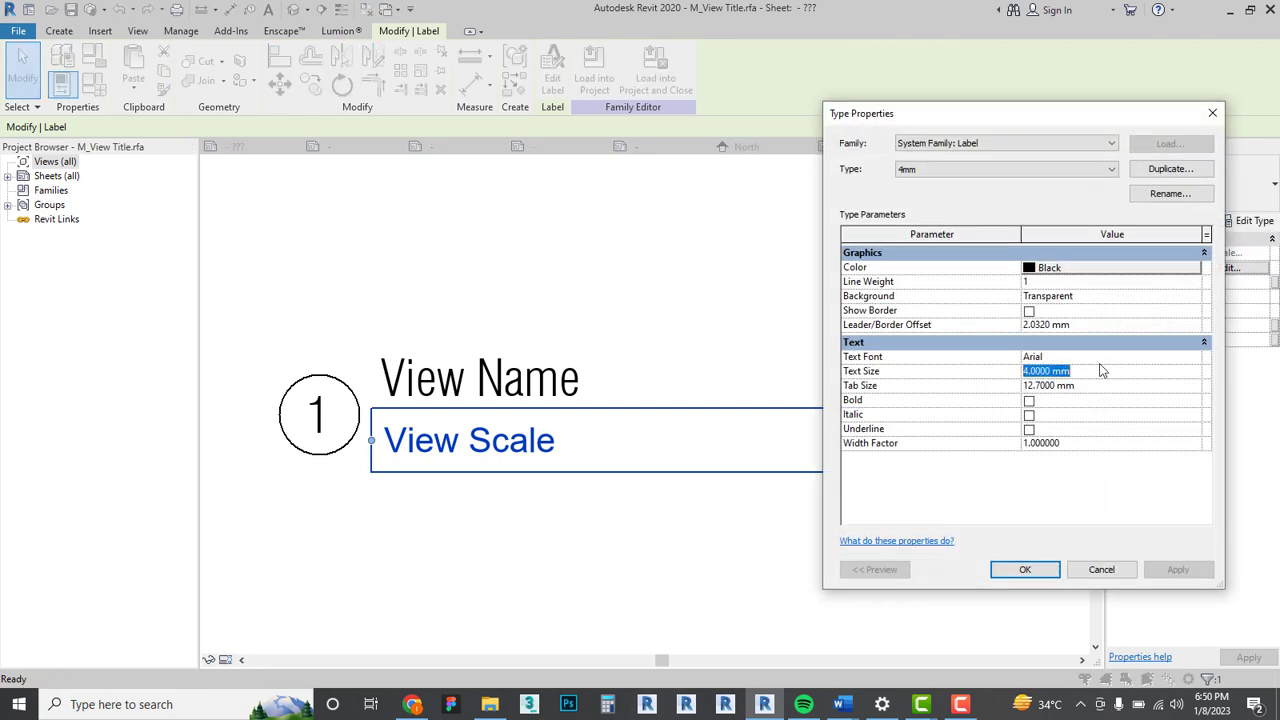
key(Up)
text(Sw)
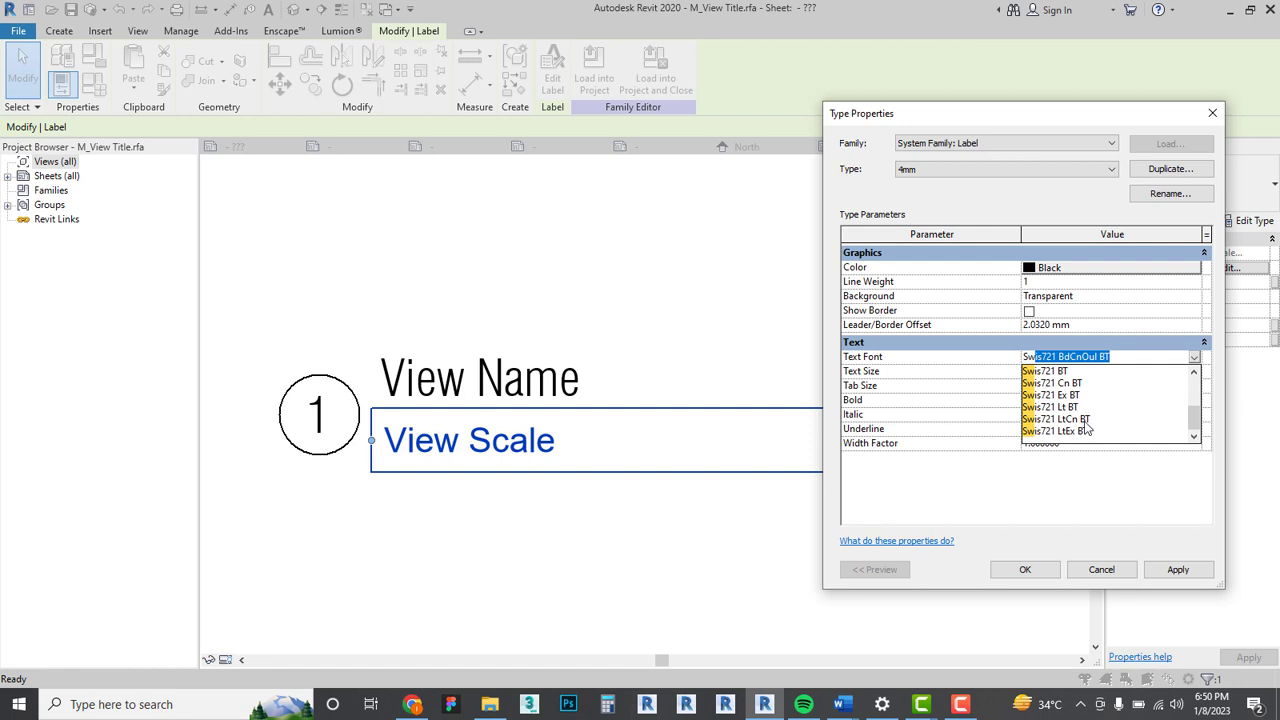
click(1079, 420)
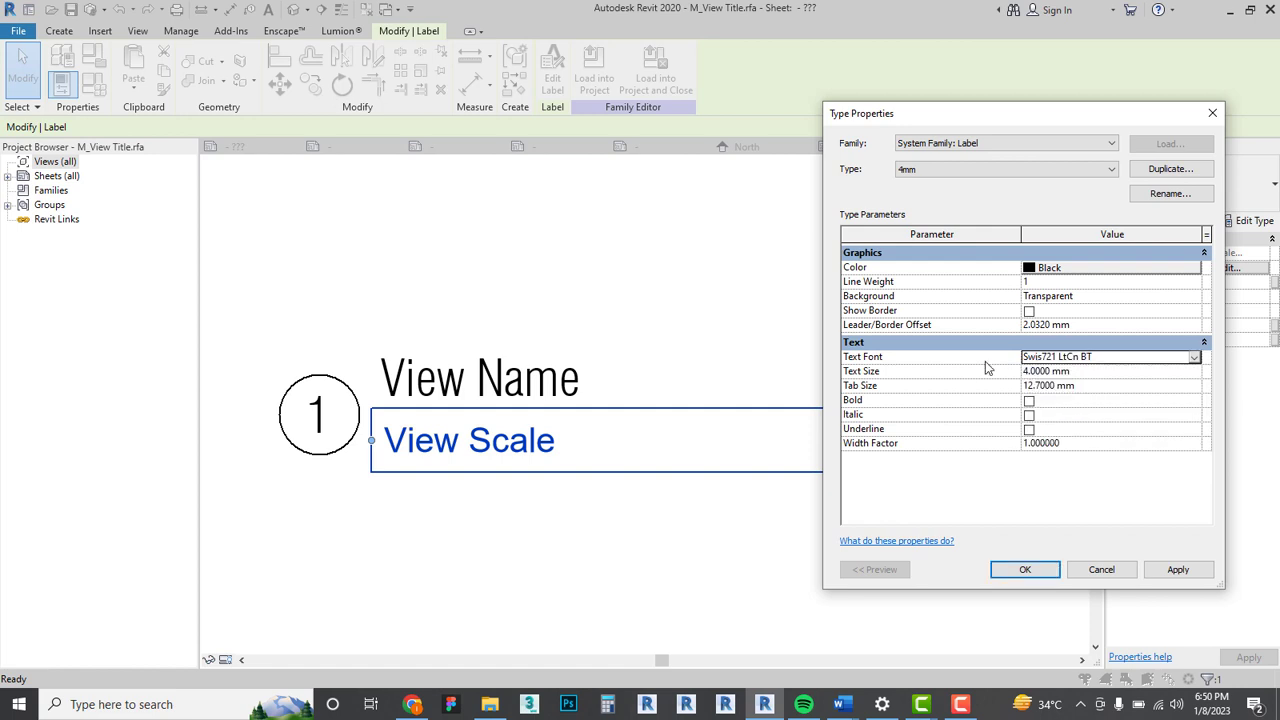
click(1177, 569)
click(1024, 569)
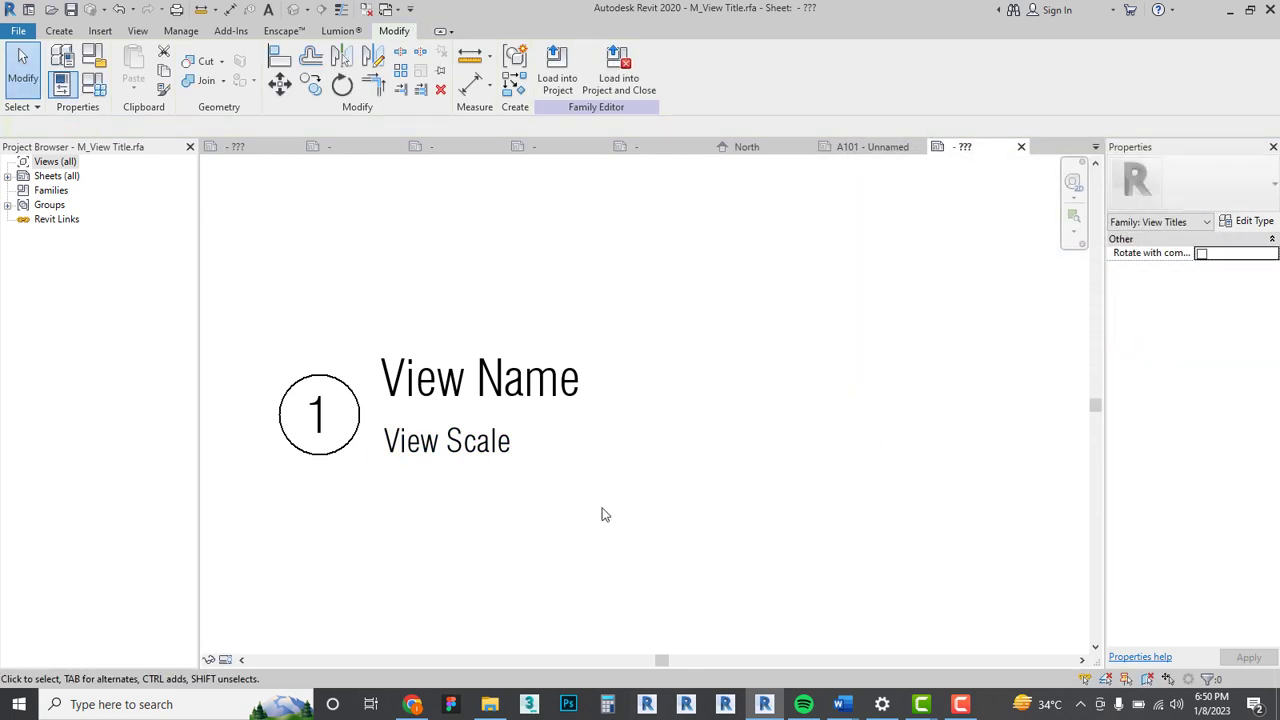
Make the View Name label's text bold.
click(571, 391)
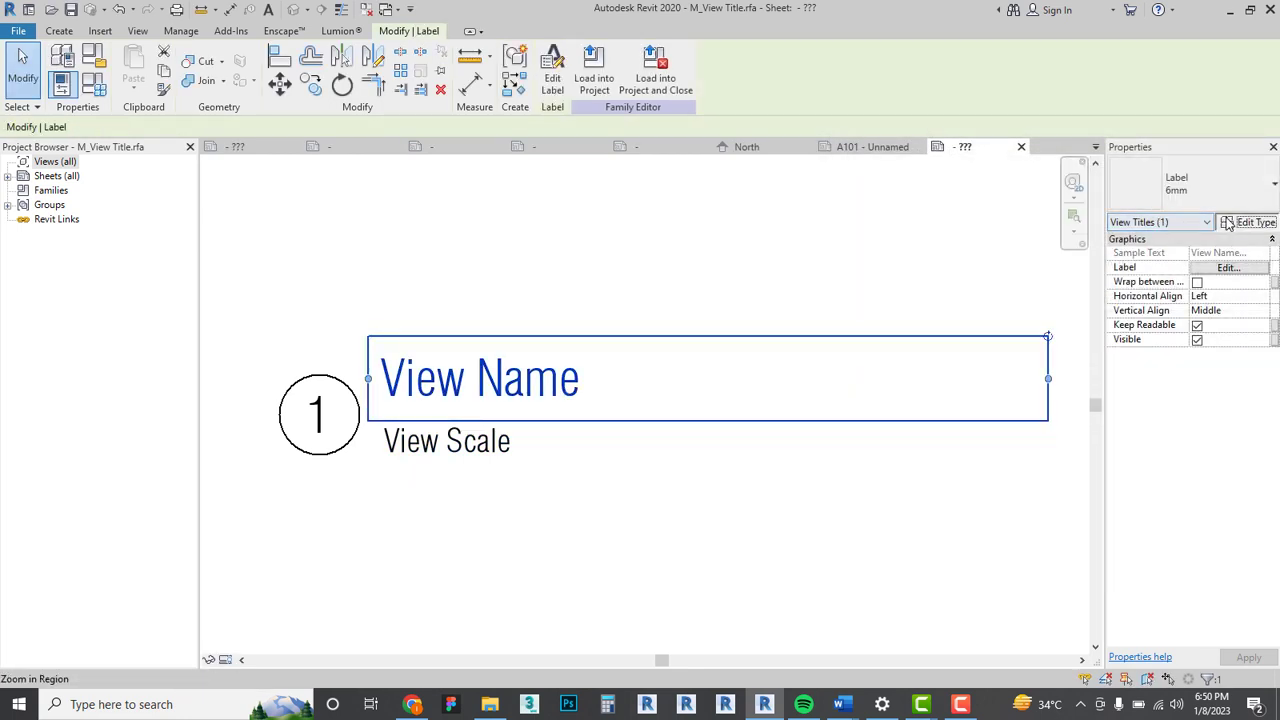
click(1228, 222)
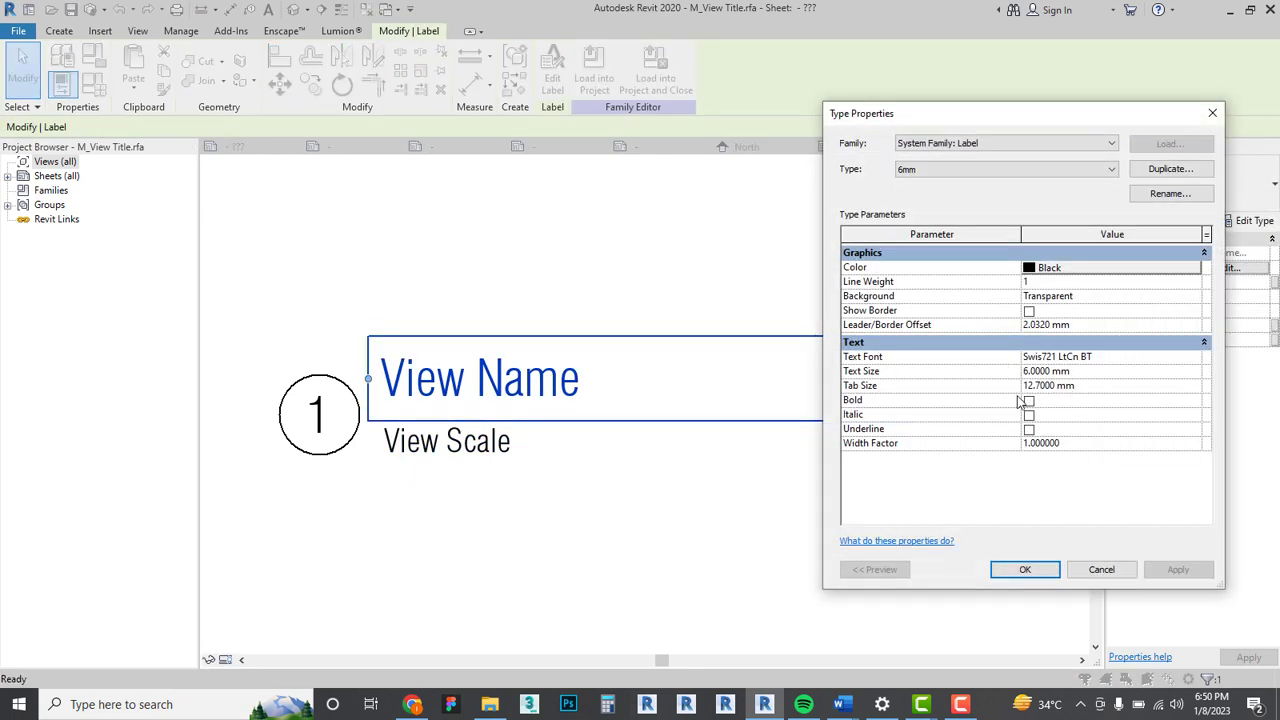
click(1029, 401)
click(1177, 569)
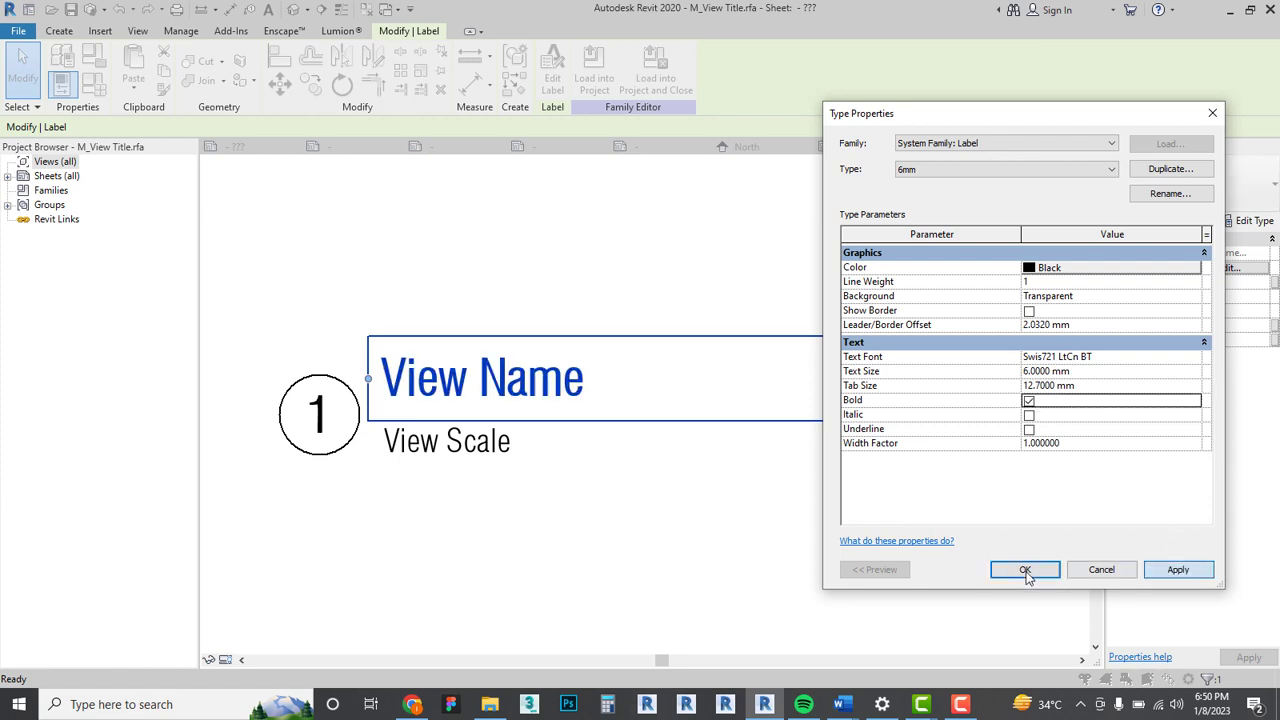
click(1025, 569)
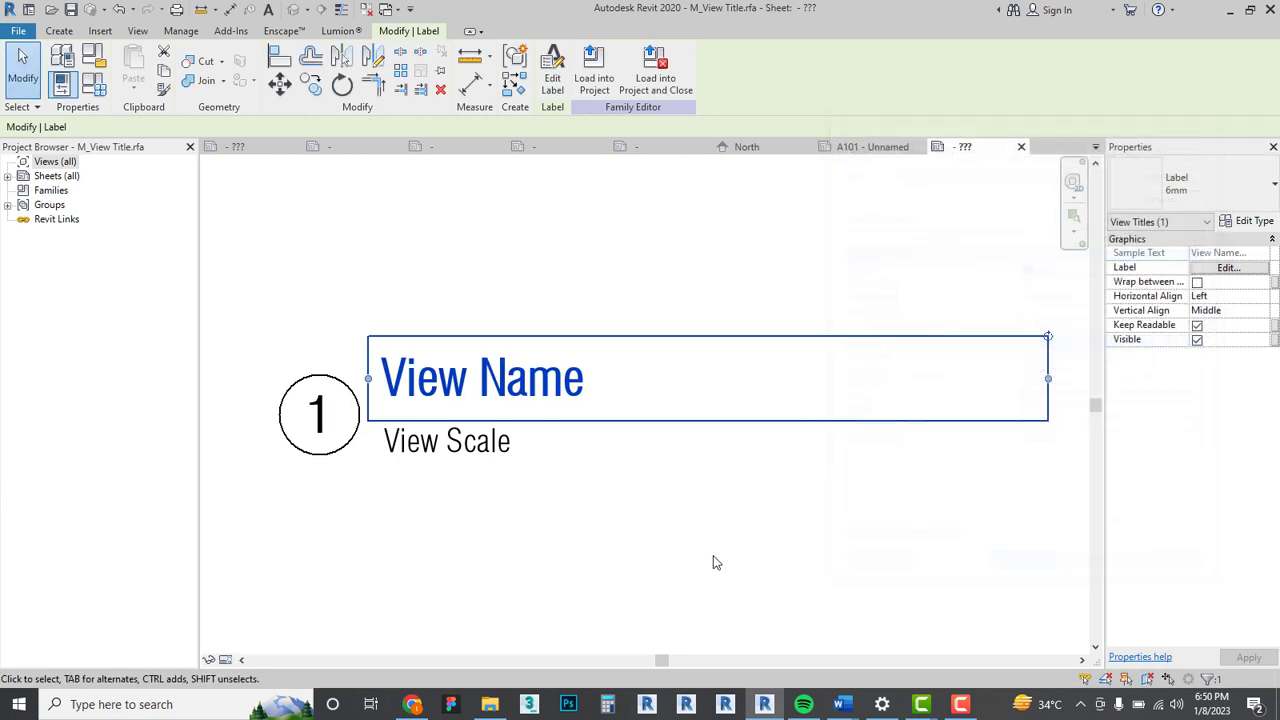
click(666, 537)
scroll(380, 450, down, 1)
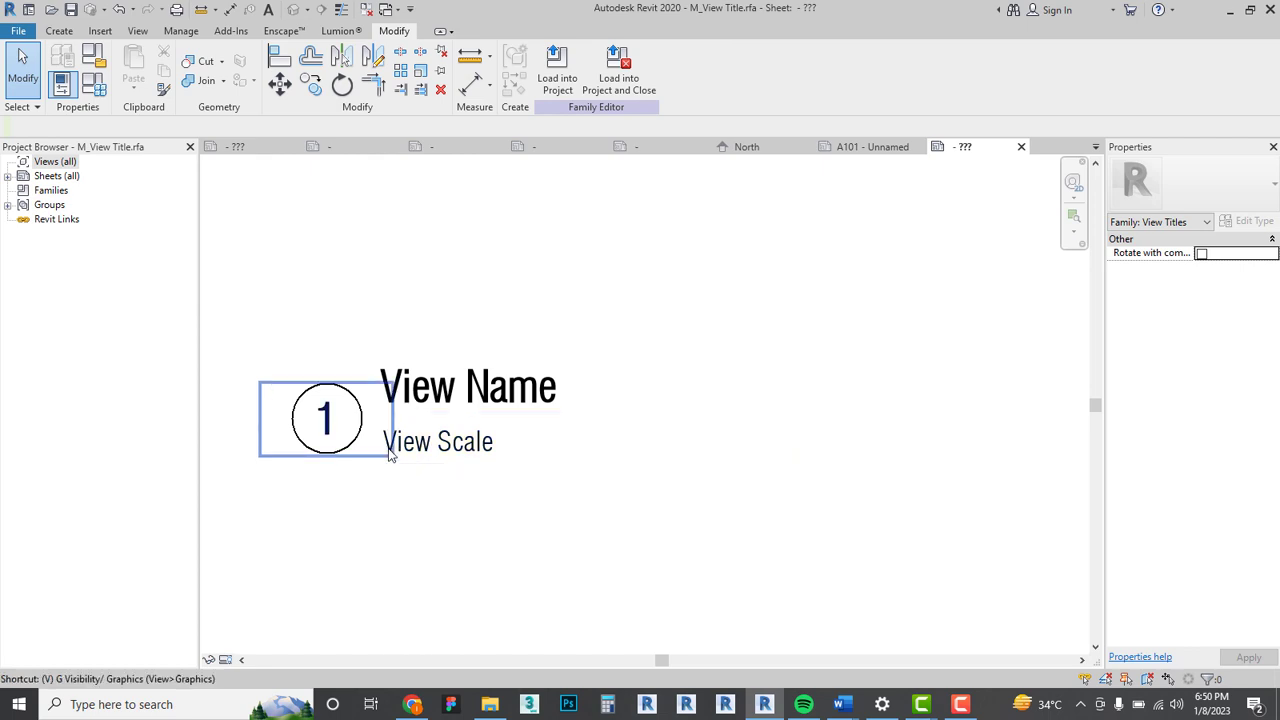
Turn on Reference Planes visibility under Annotation Categories in Visibility/Graphics.
key(g)
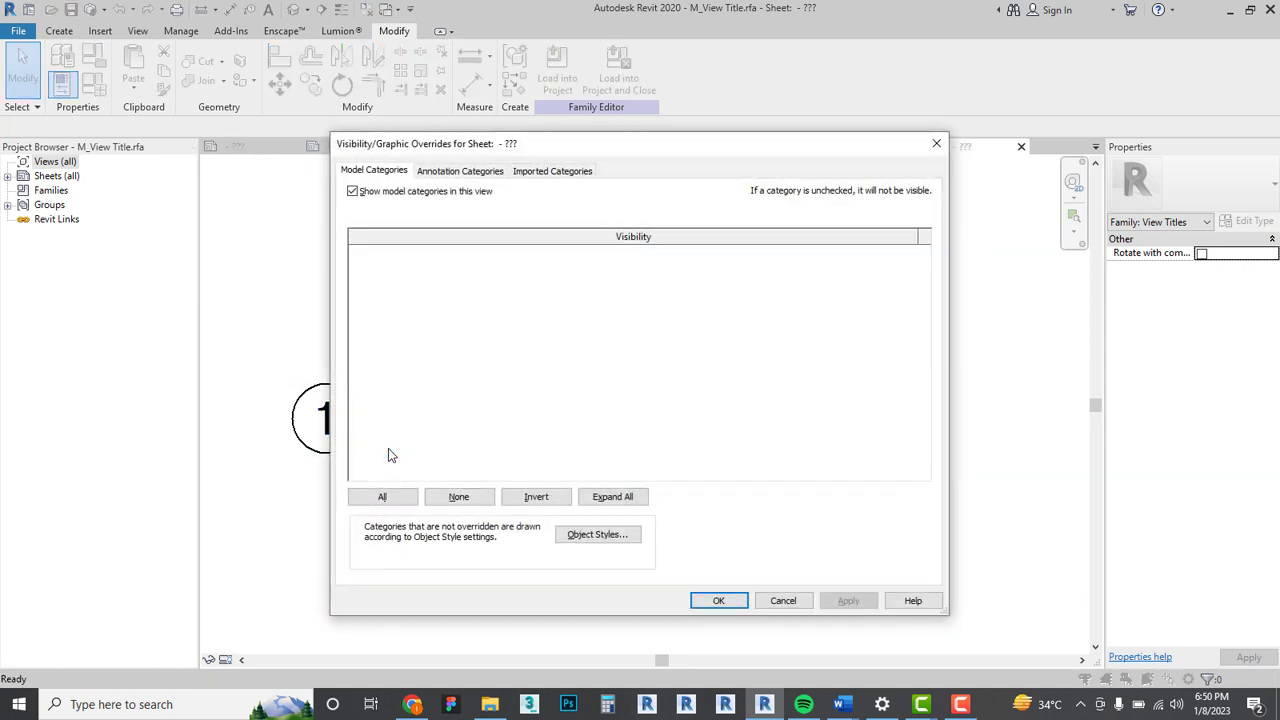
click(478, 171)
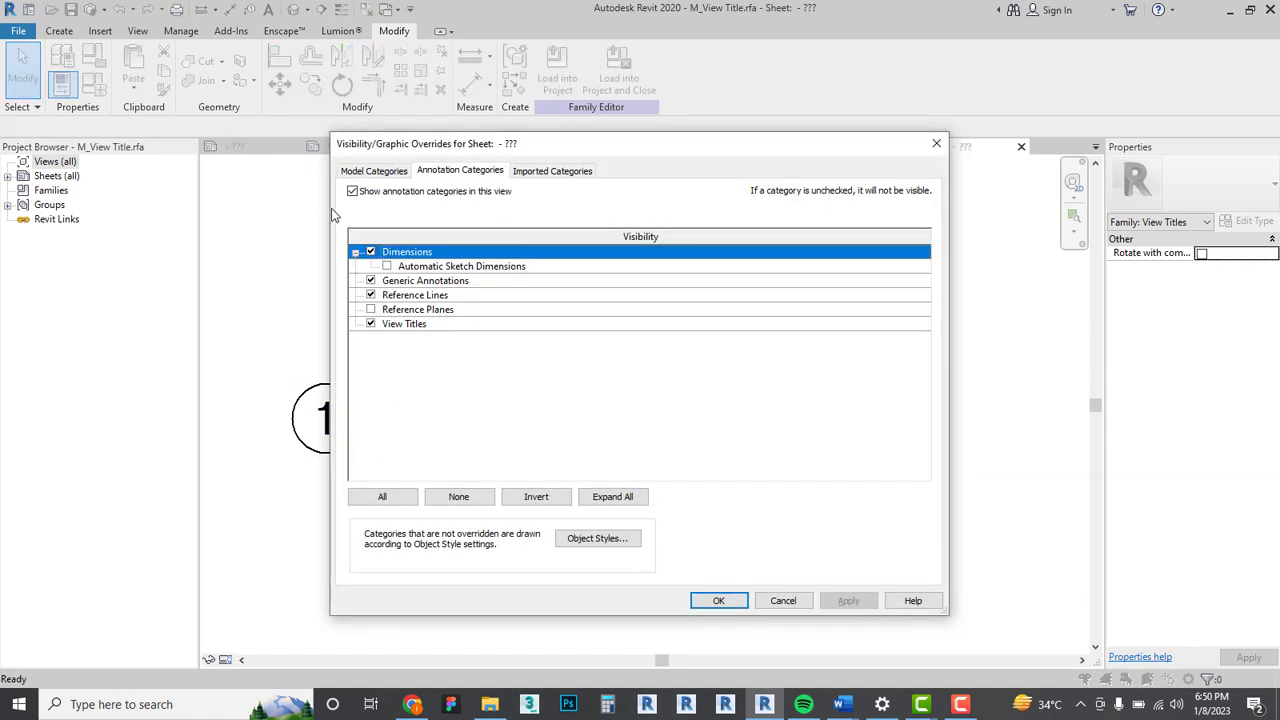
click(387, 266)
click(371, 309)
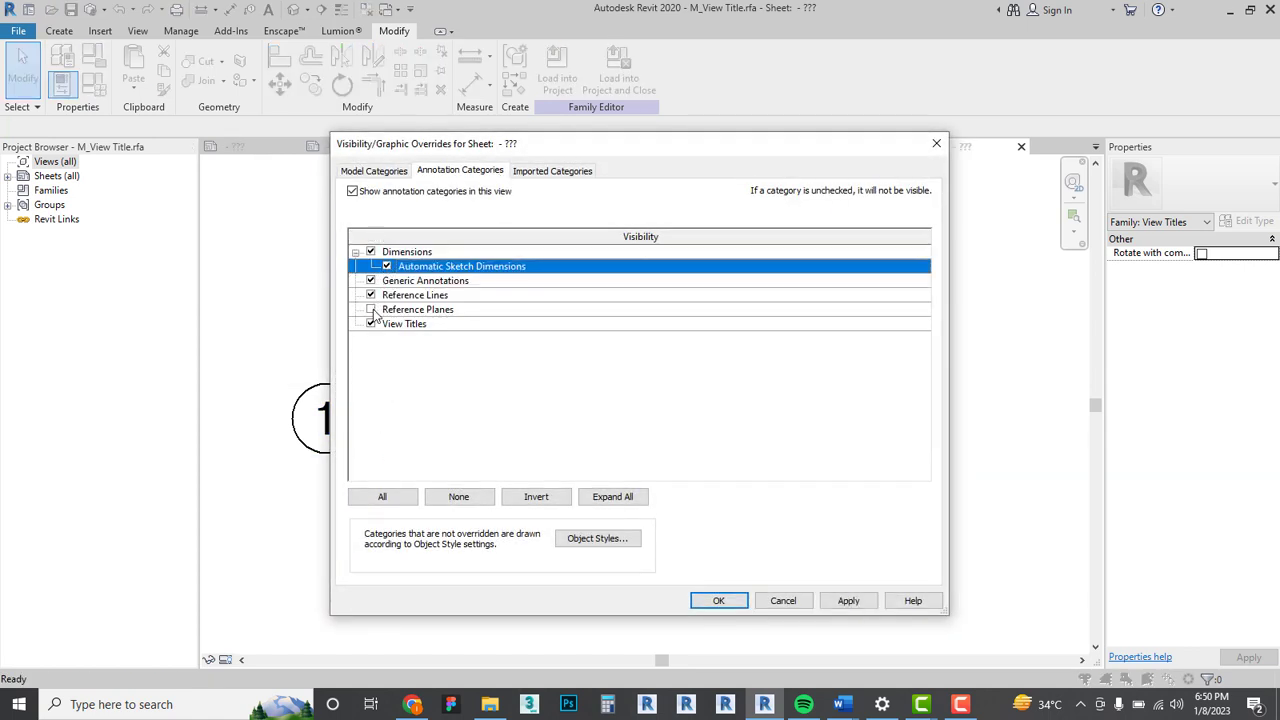
click(717, 598)
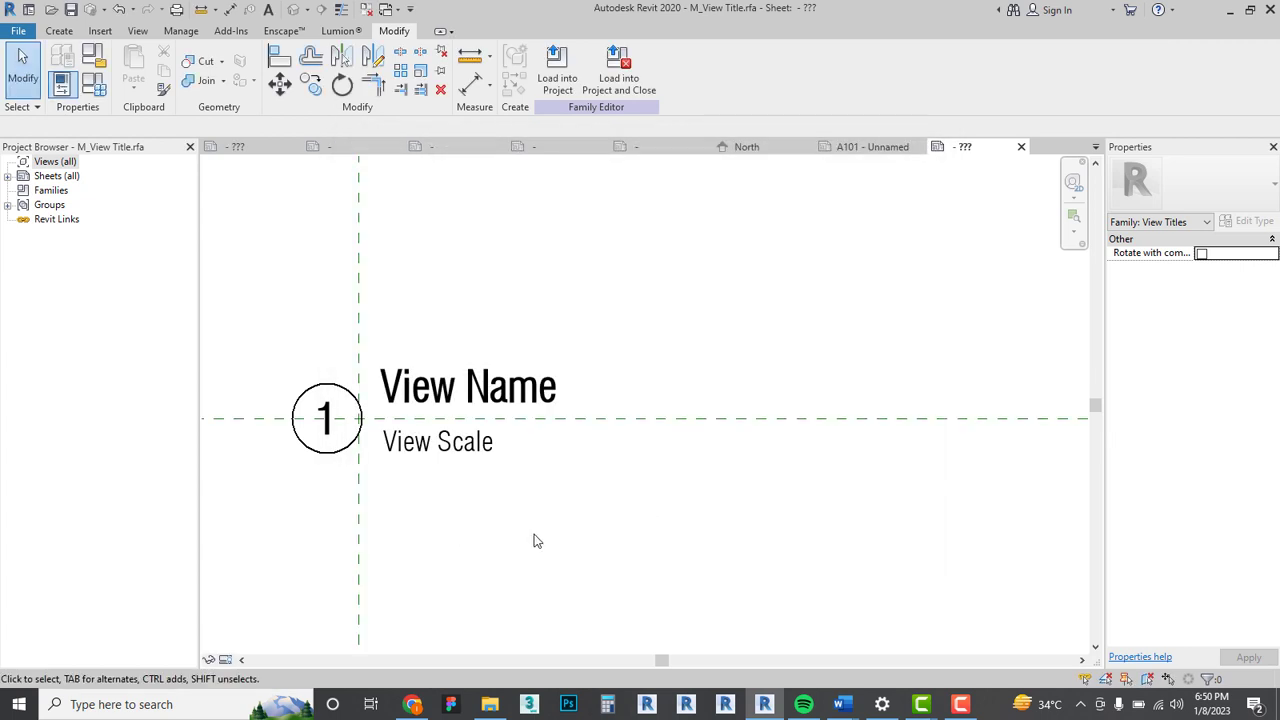
Delete the circle around the number 1.
middle_drag(409, 521, 514, 483)
scroll(477, 382, up, 2)
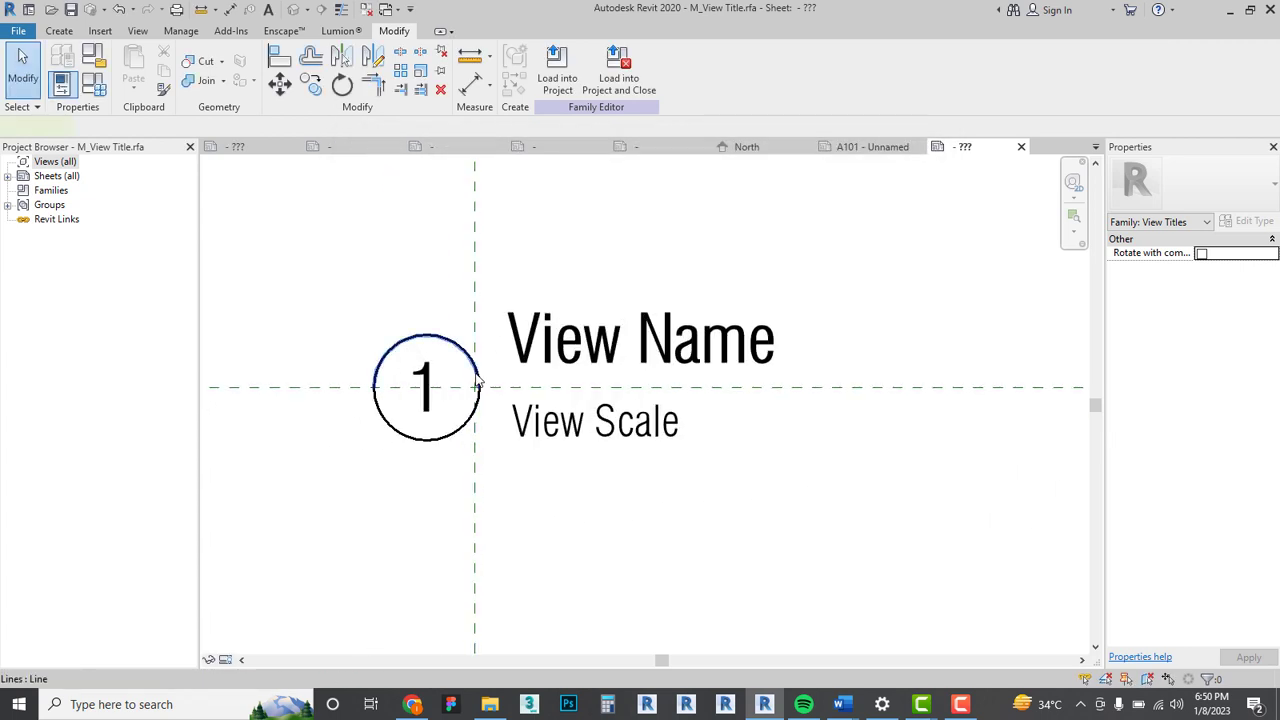
click(478, 381)
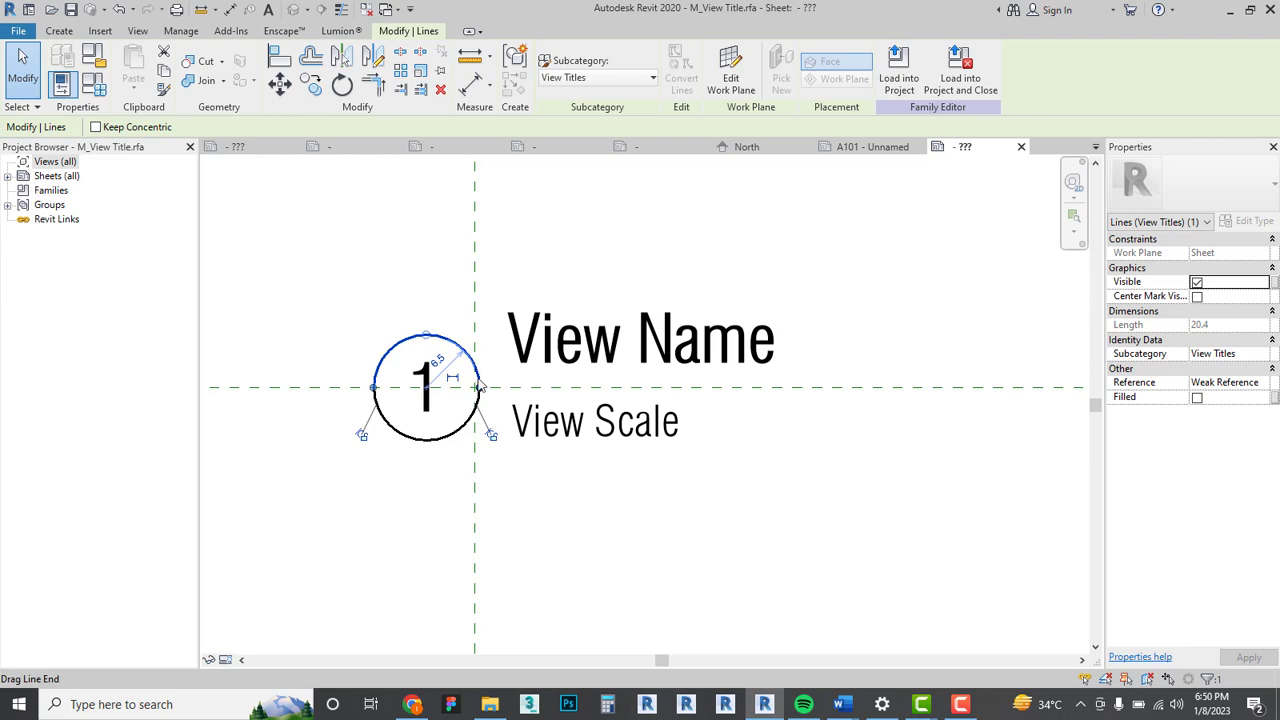
key(Delete)
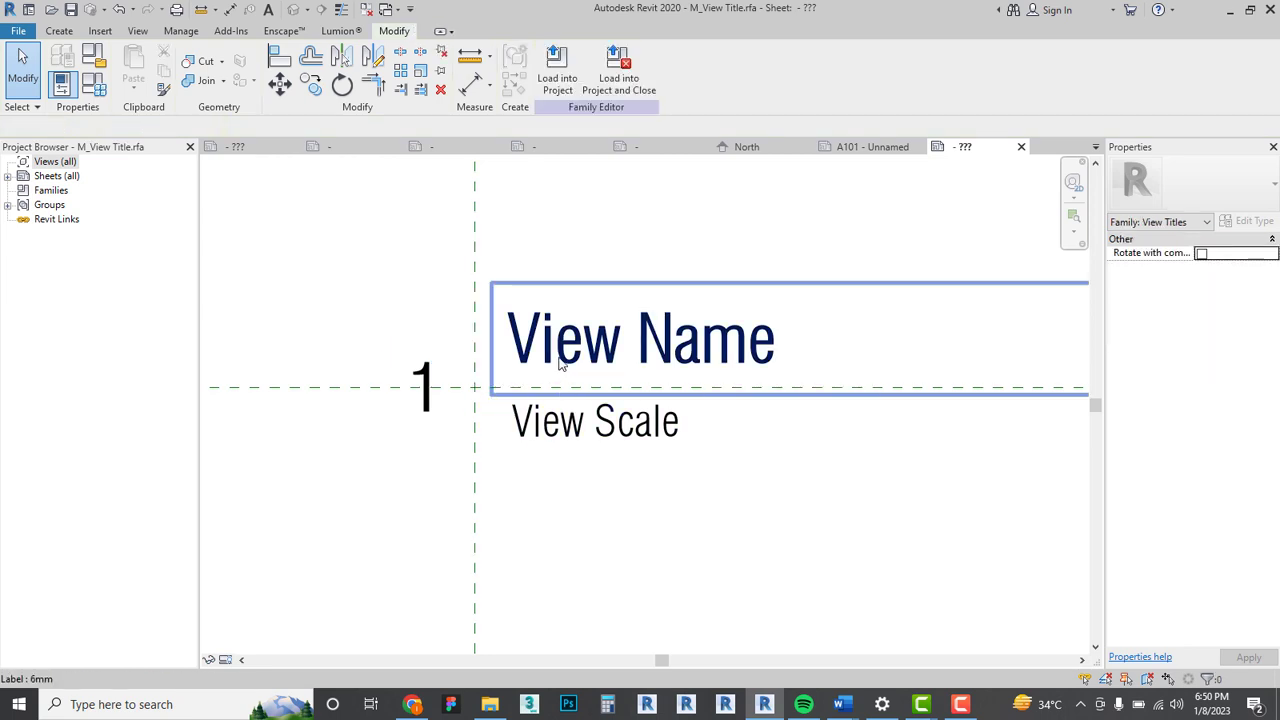
Nudge View Name down and View Scale up so the labels sit closer together.
click(560, 357)
key(Down)
key(Down)
key(Down)
key(Down)
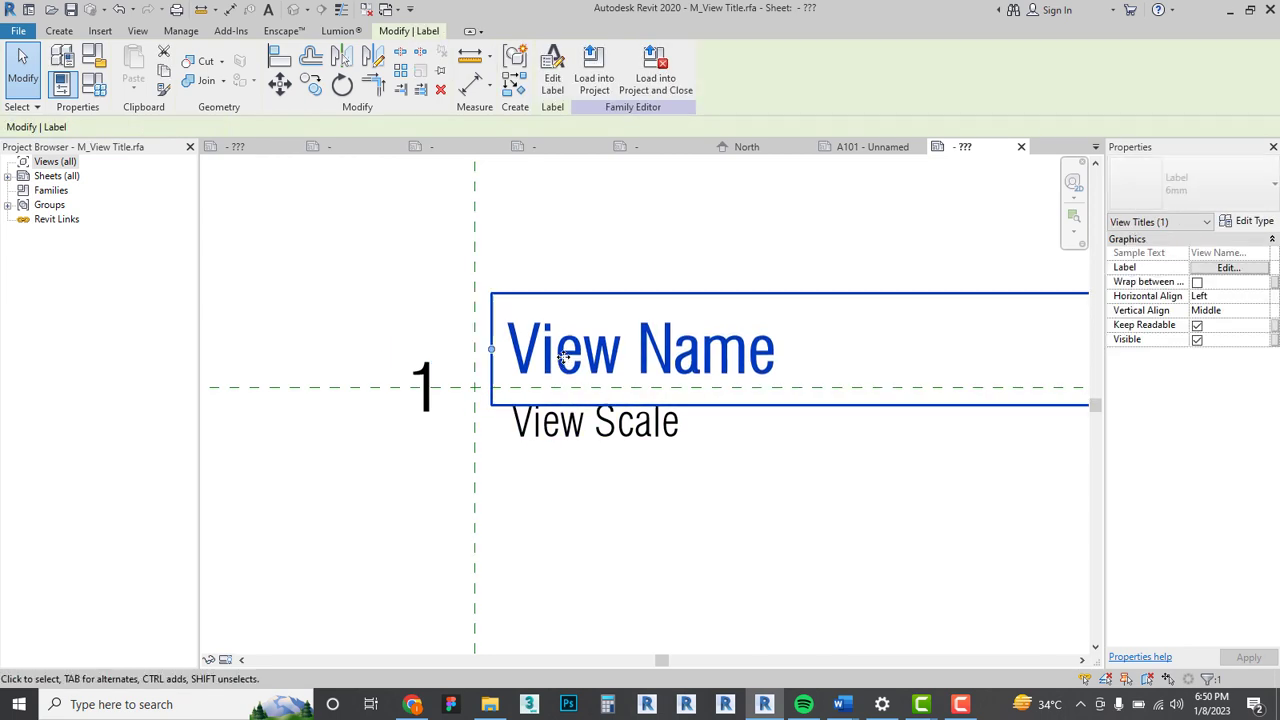
click(608, 463)
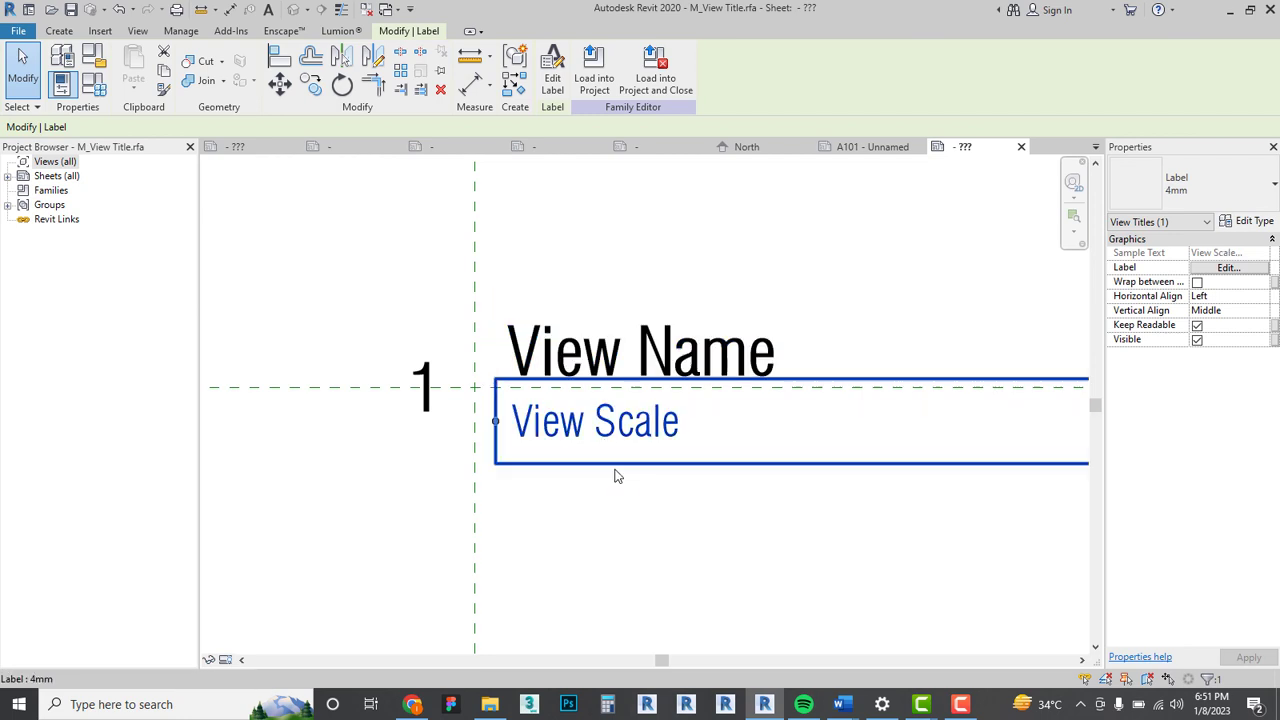
key(Up)
key(Up)
key(Up)
click(614, 494)
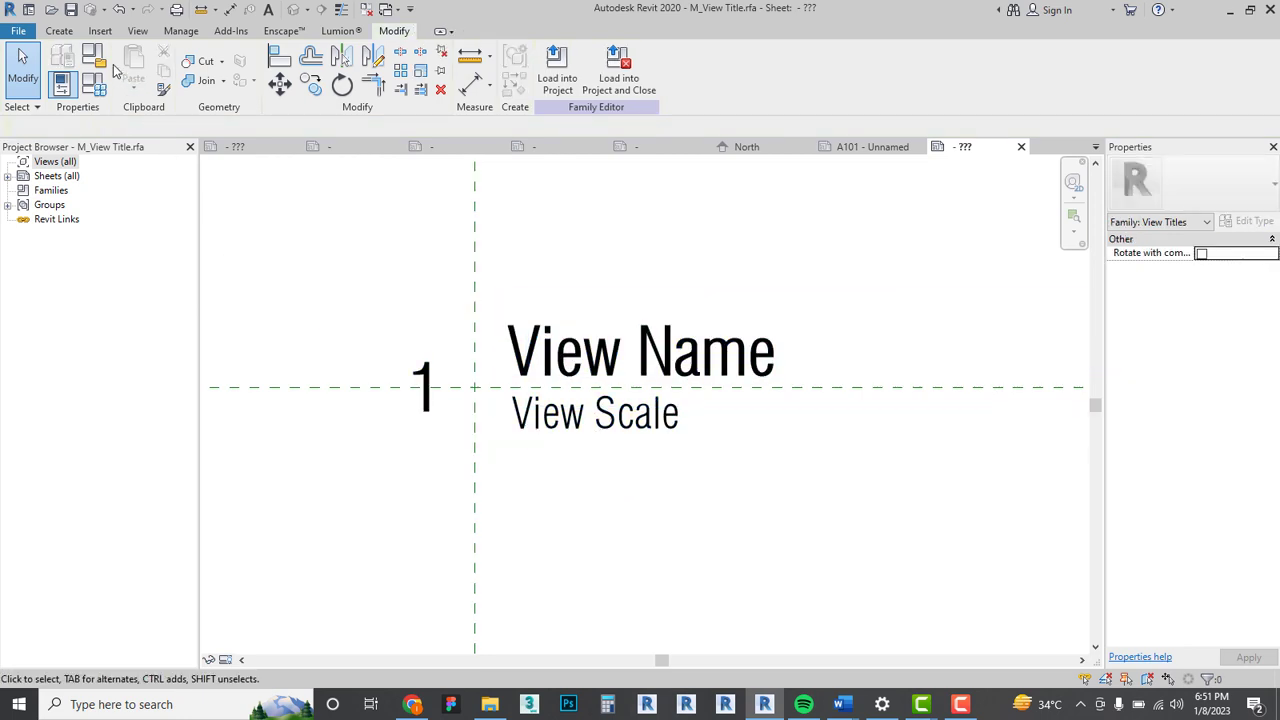
click(62, 33)
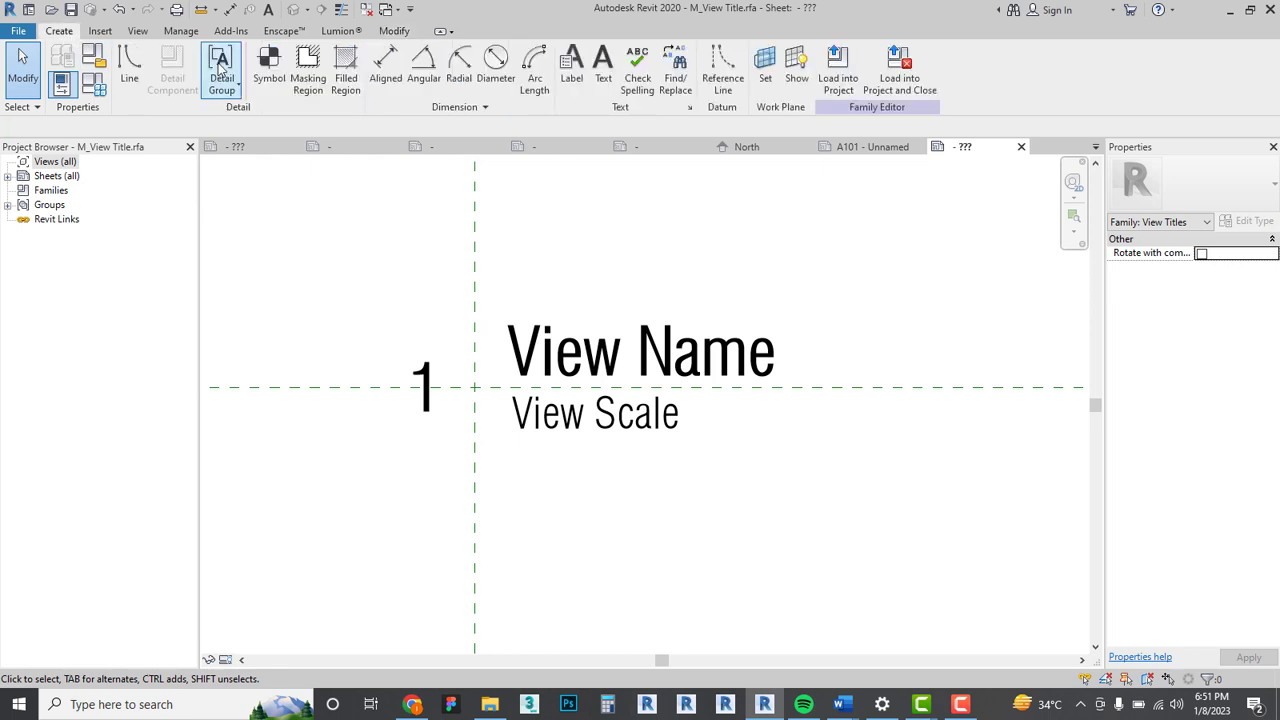
Draw a vertical divider line along the vertical reference plane.
click(134, 72)
click(474, 325)
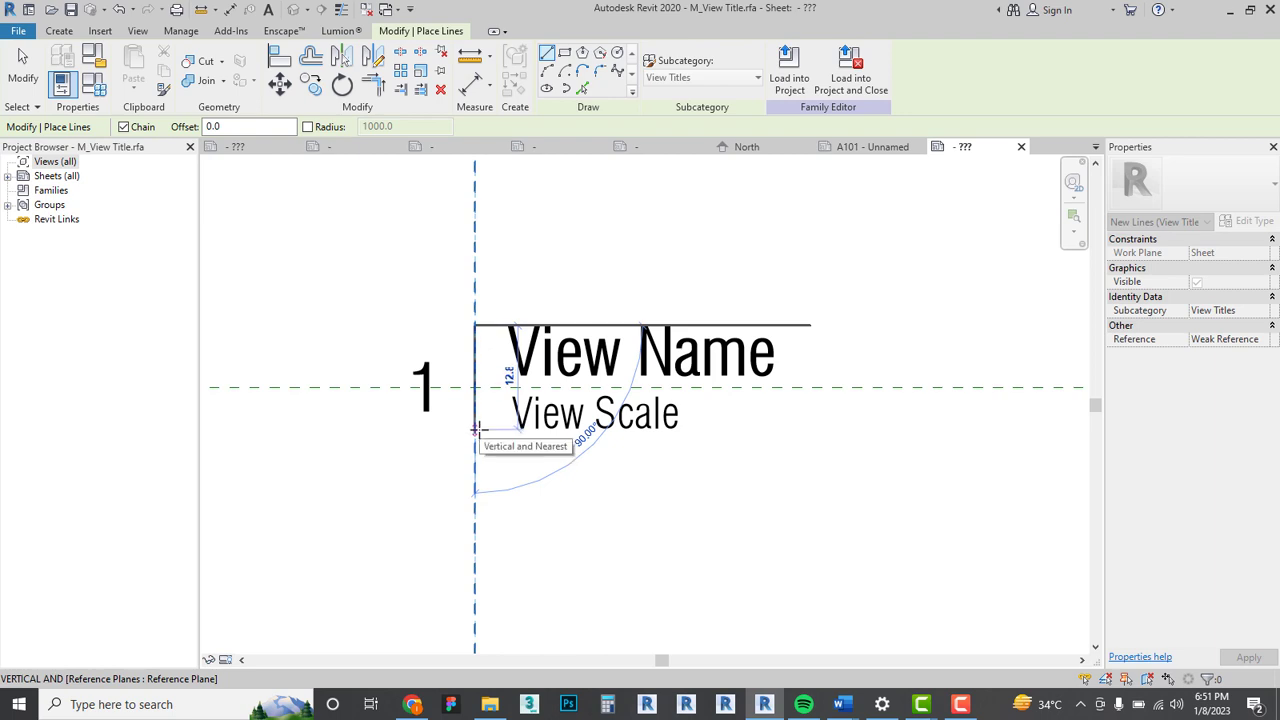
click(476, 428)
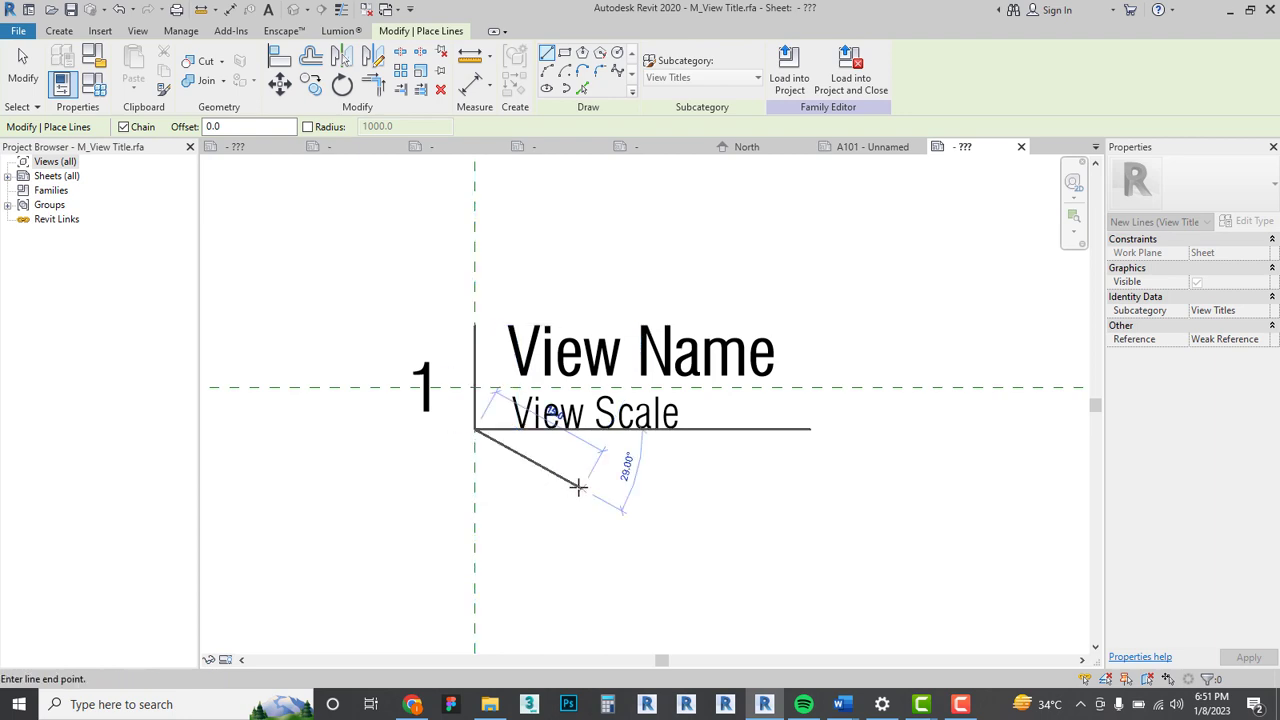
right_click(578, 486)
click(668, 238)
right_click(436, 294)
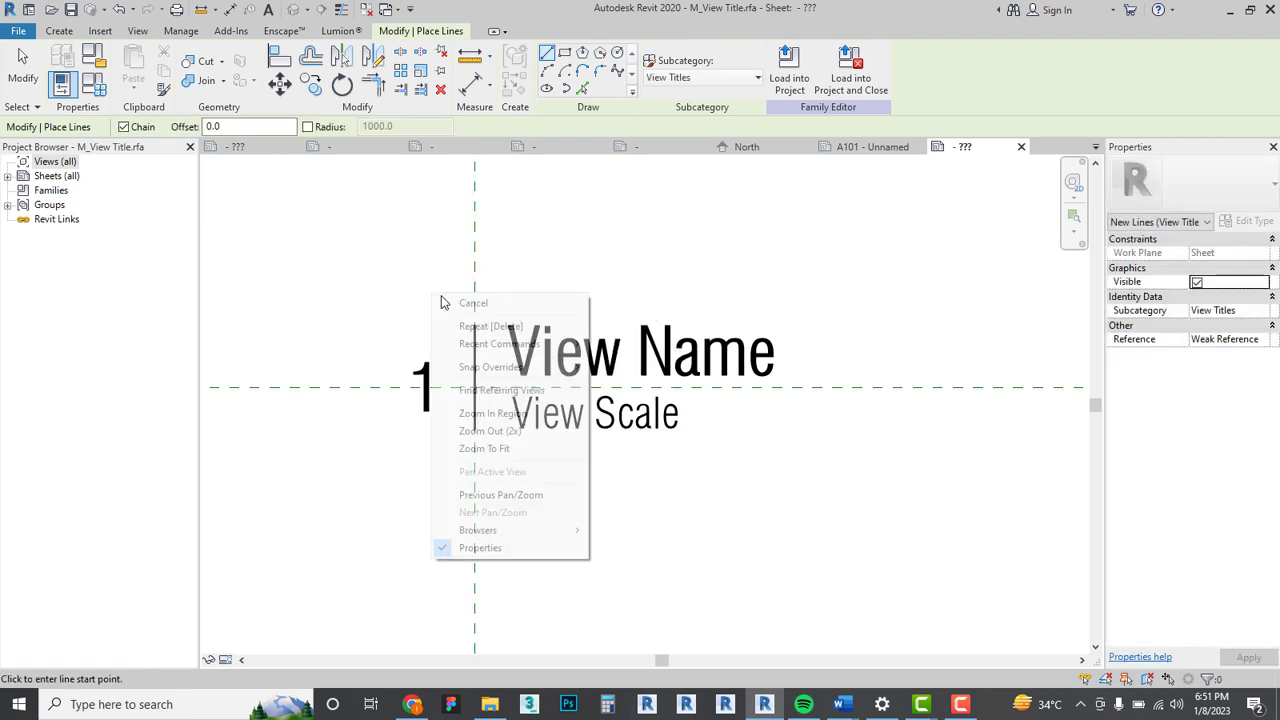
click(460, 303)
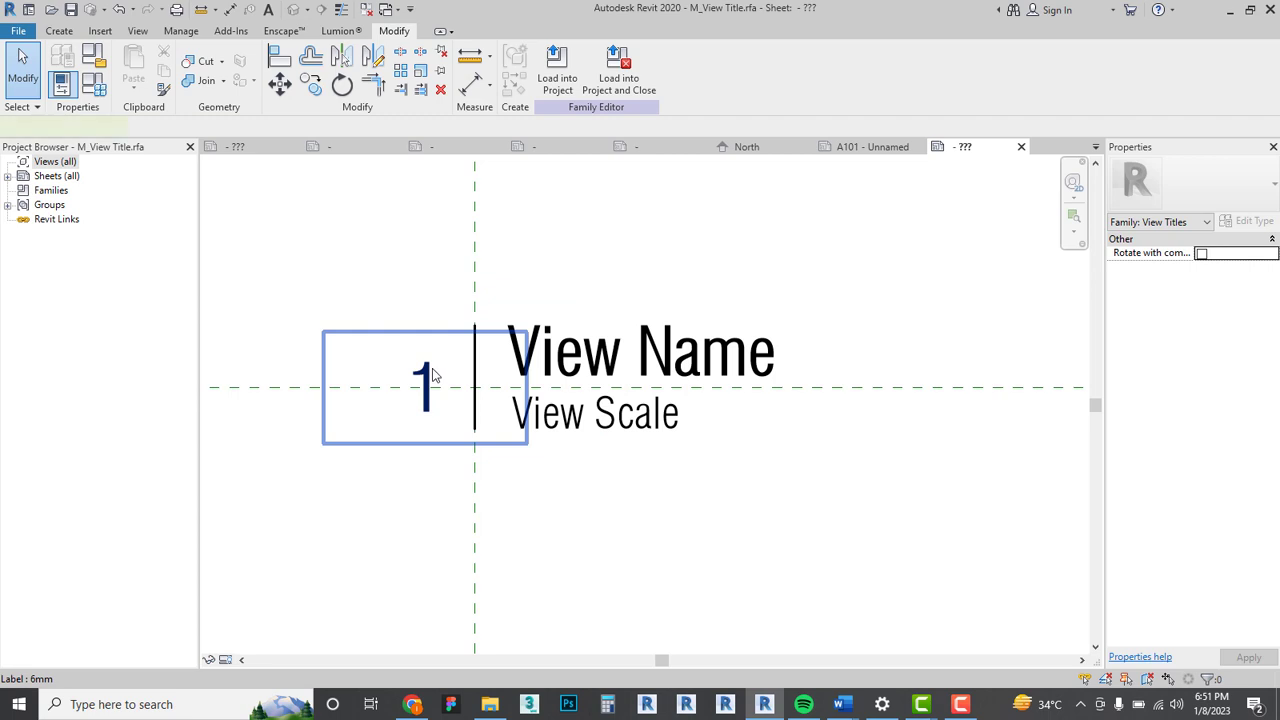
Shift the number 1 label right and the View Name/View Scale labels left.
click(433, 375)
drag(430, 376, 440, 376)
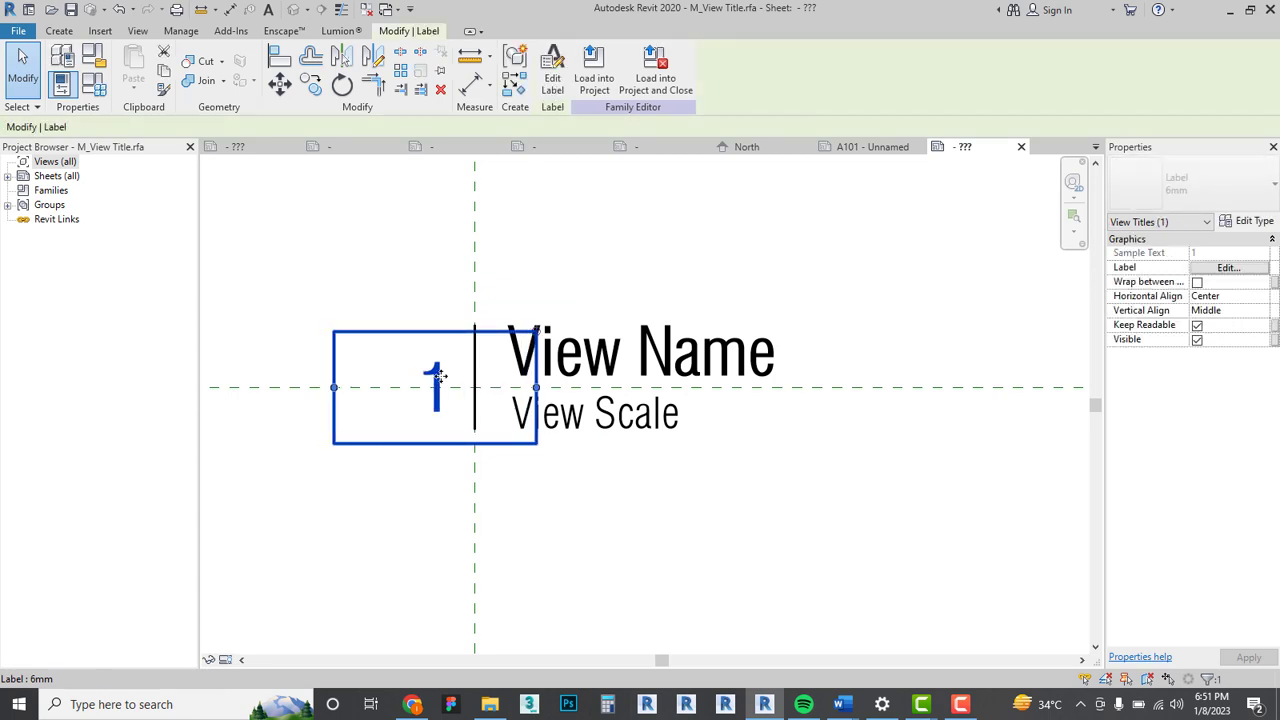
key(Right)
key(Right)
key(Right)
key(Right)
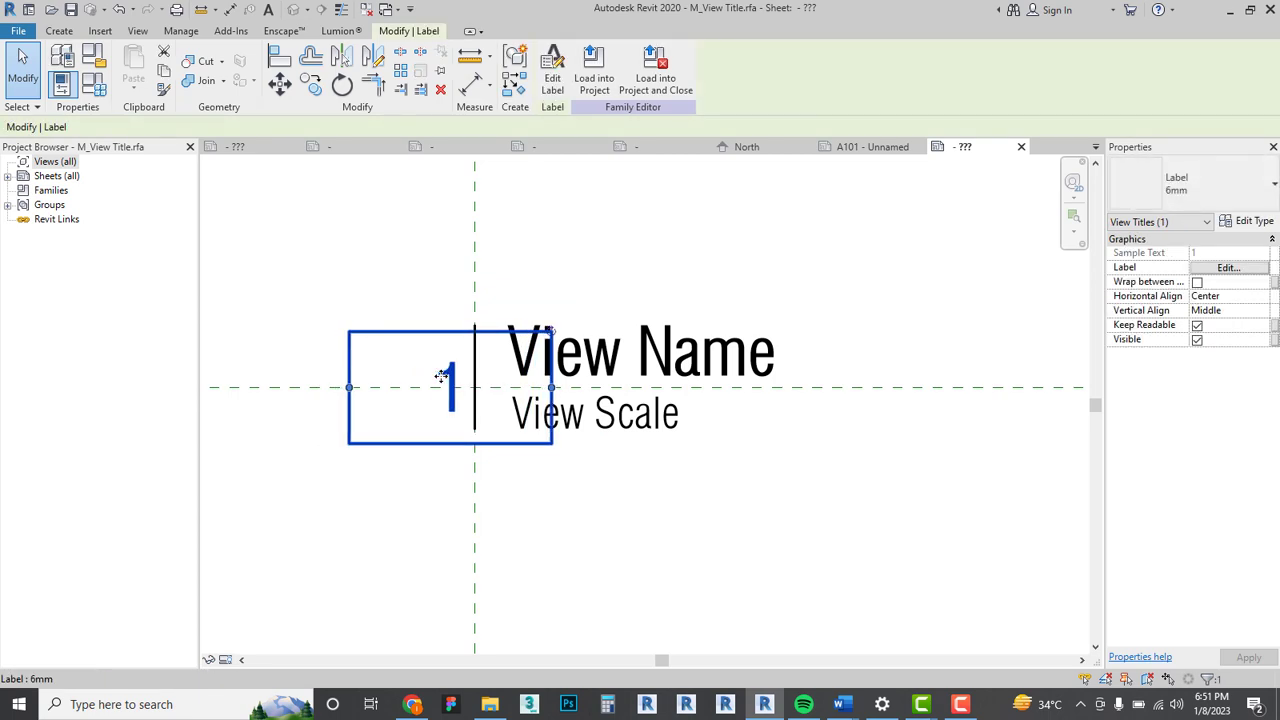
click(621, 360)
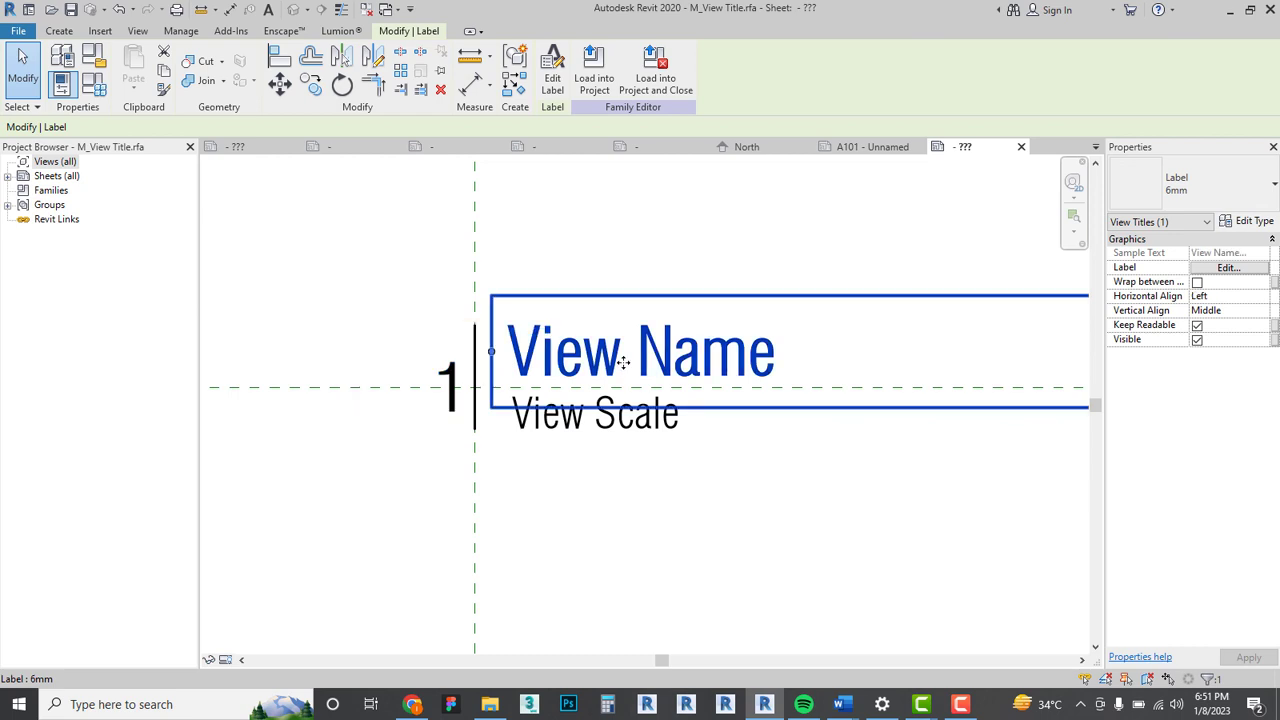
ctrl+click(624, 427)
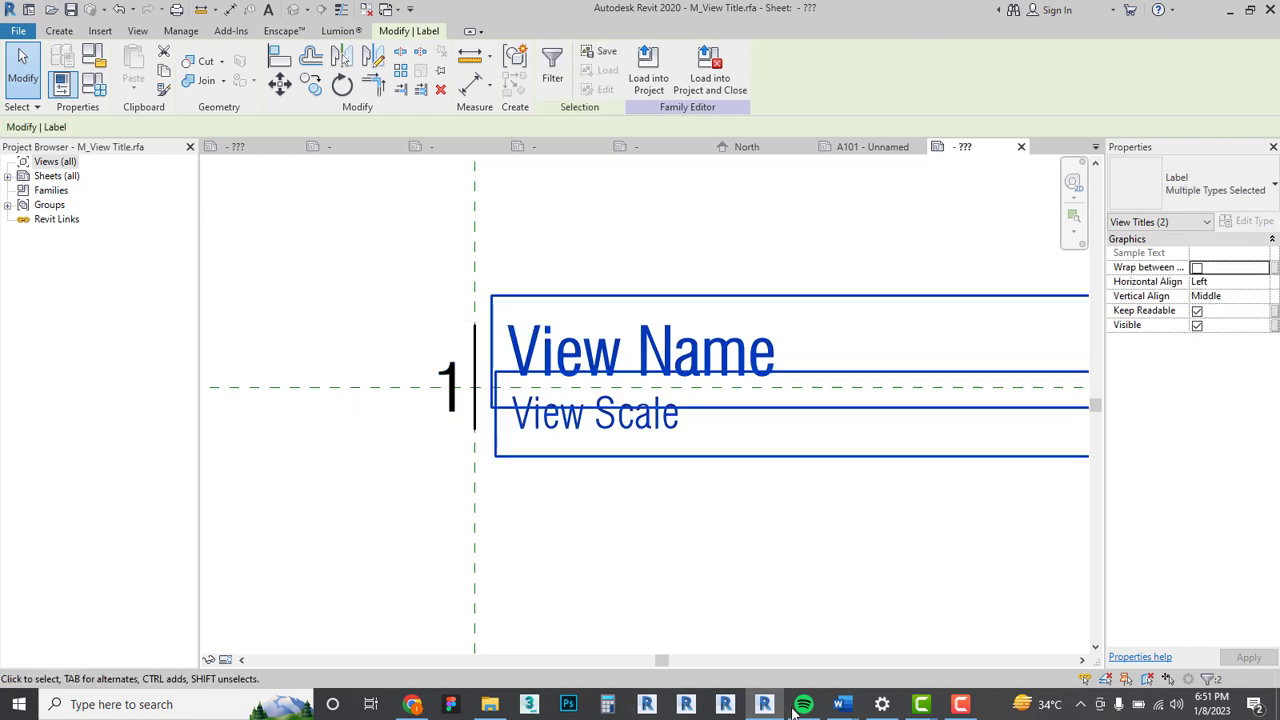
key(Left)
key(Left)
key(Left)
key(Left)
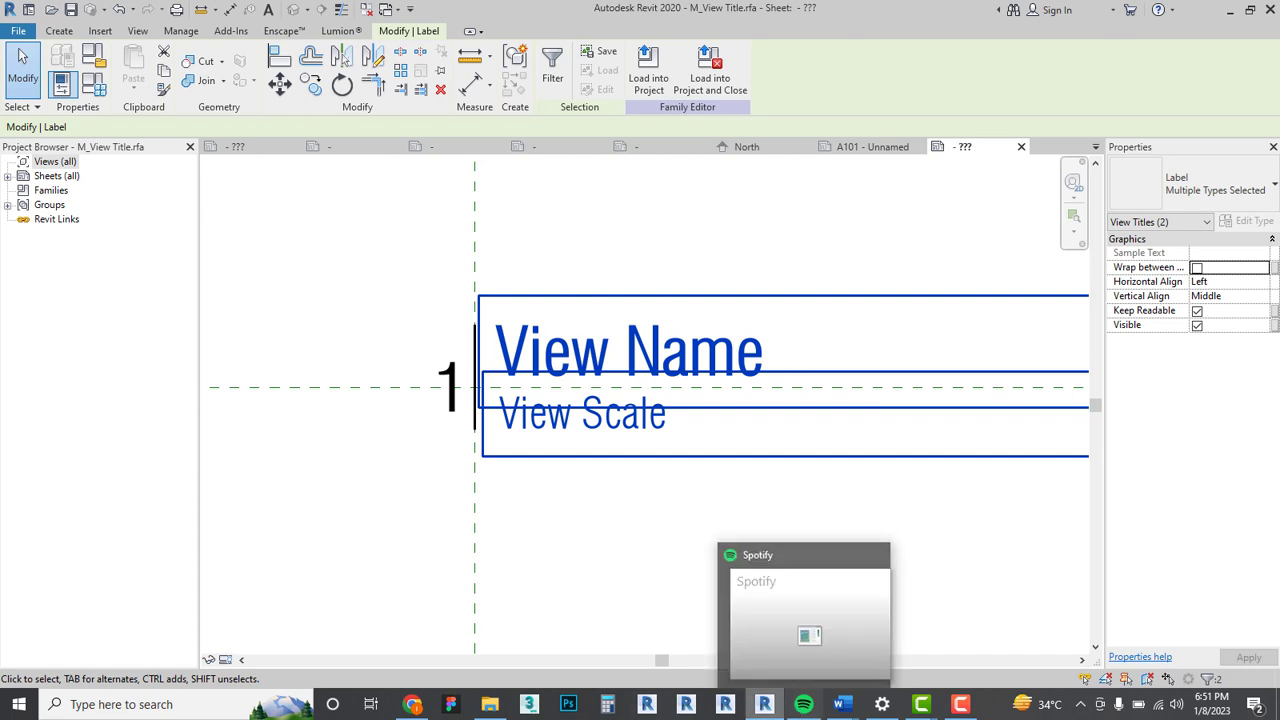
click(603, 557)
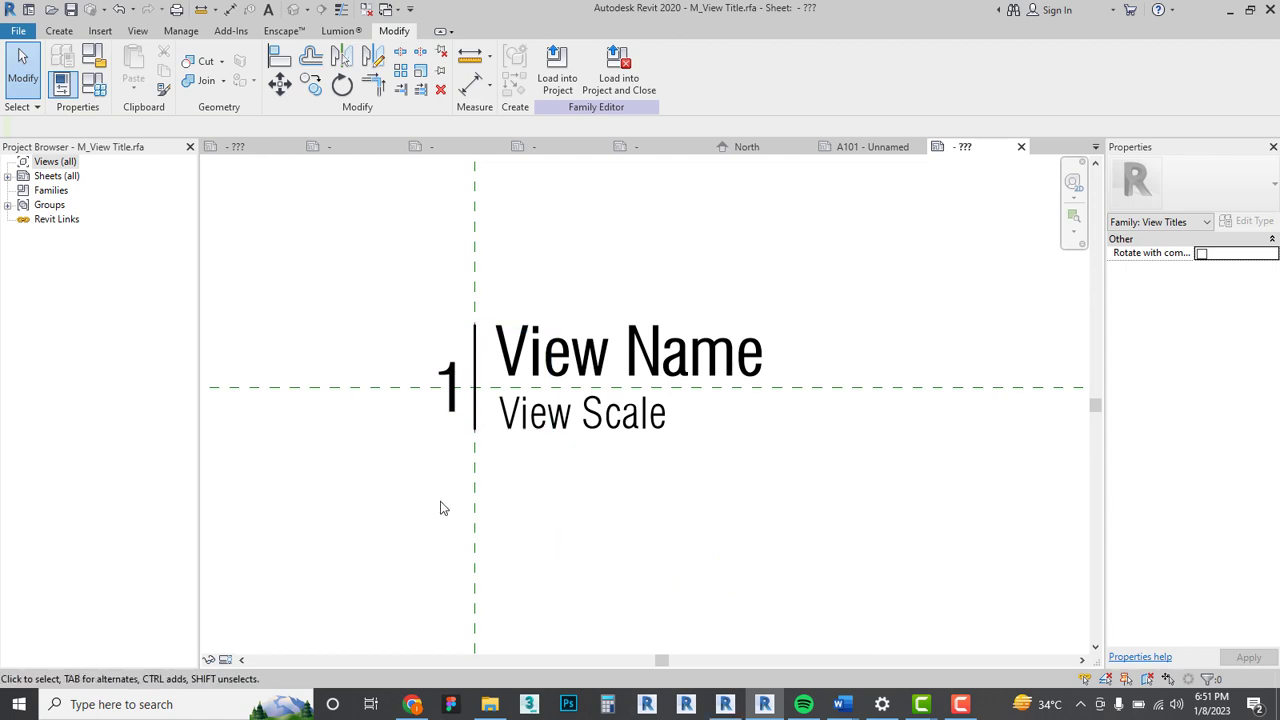
Nudge the vertical divider line slightly to the right.
click(473, 427)
scroll(462, 430, up, 1)
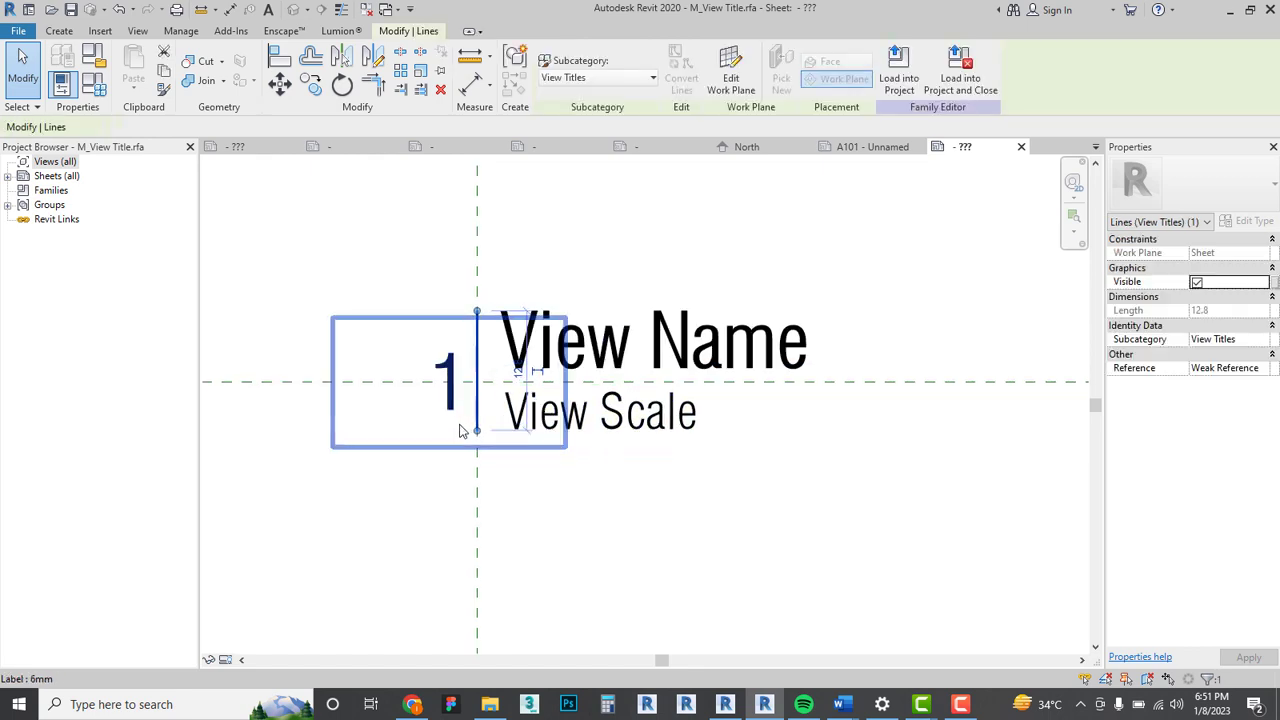
scroll(460, 430, up, 3)
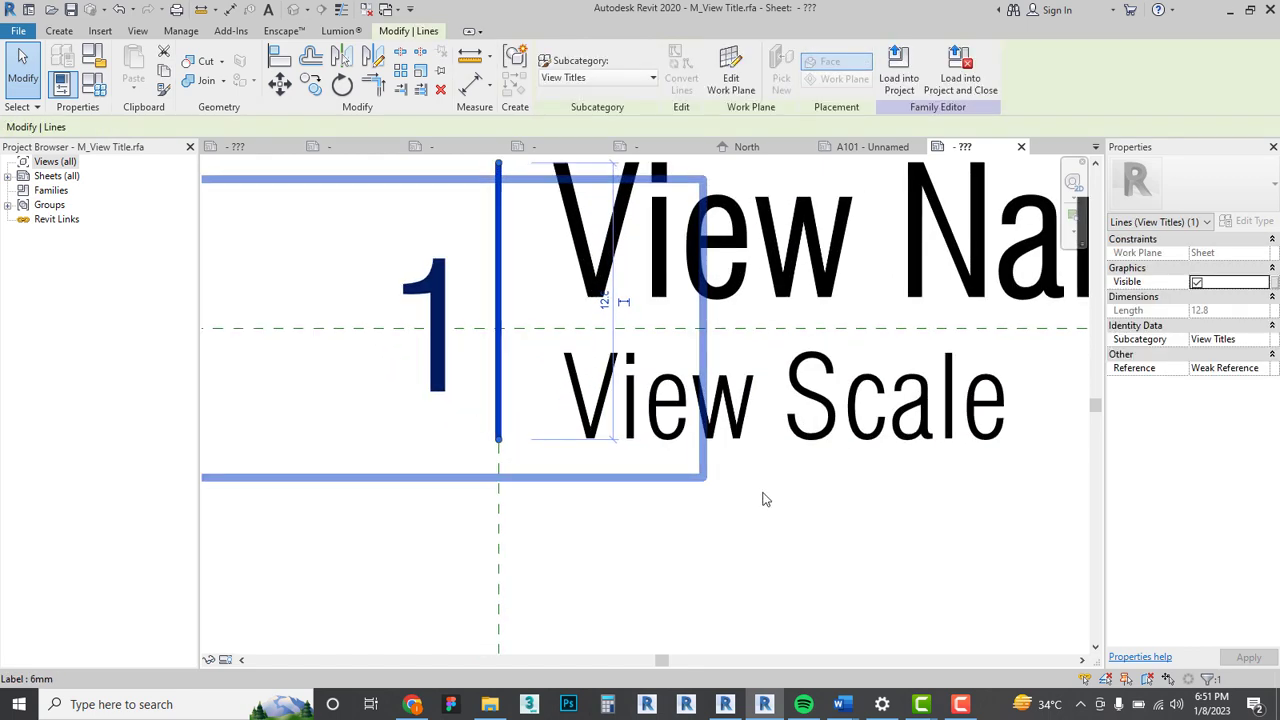
scroll(617, 534, down, 2)
key(Escape)
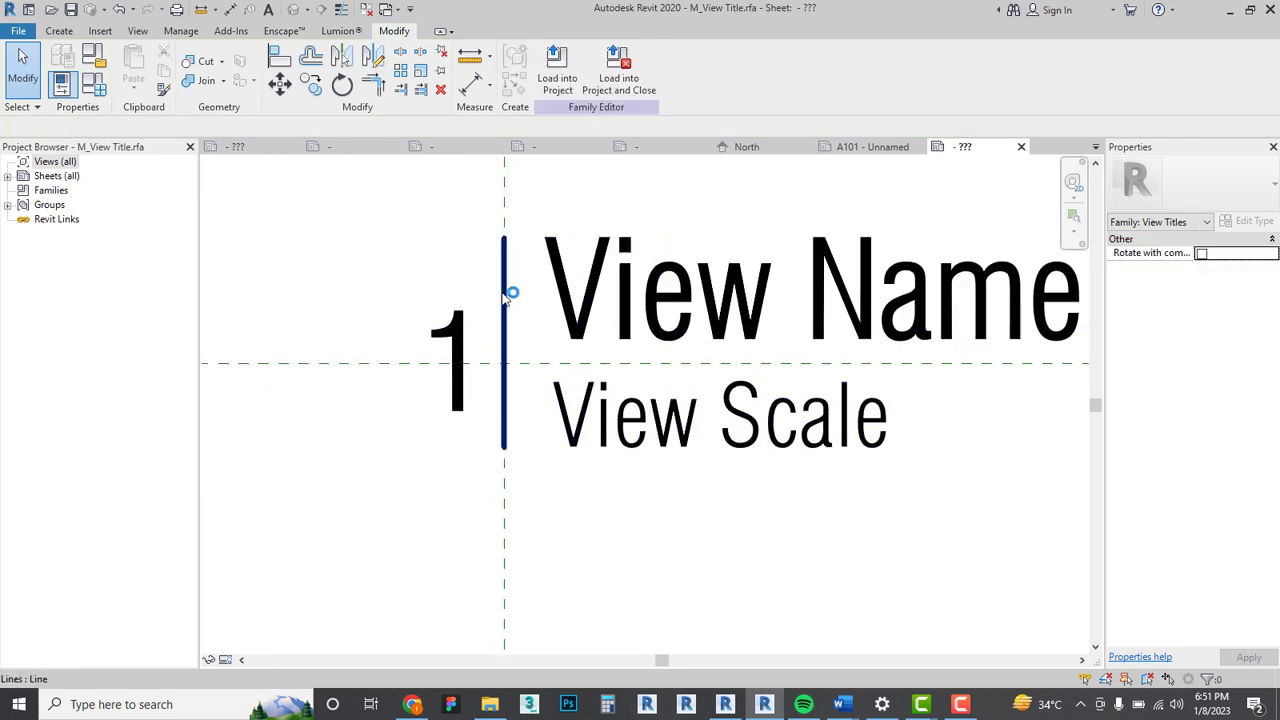
click(505, 298)
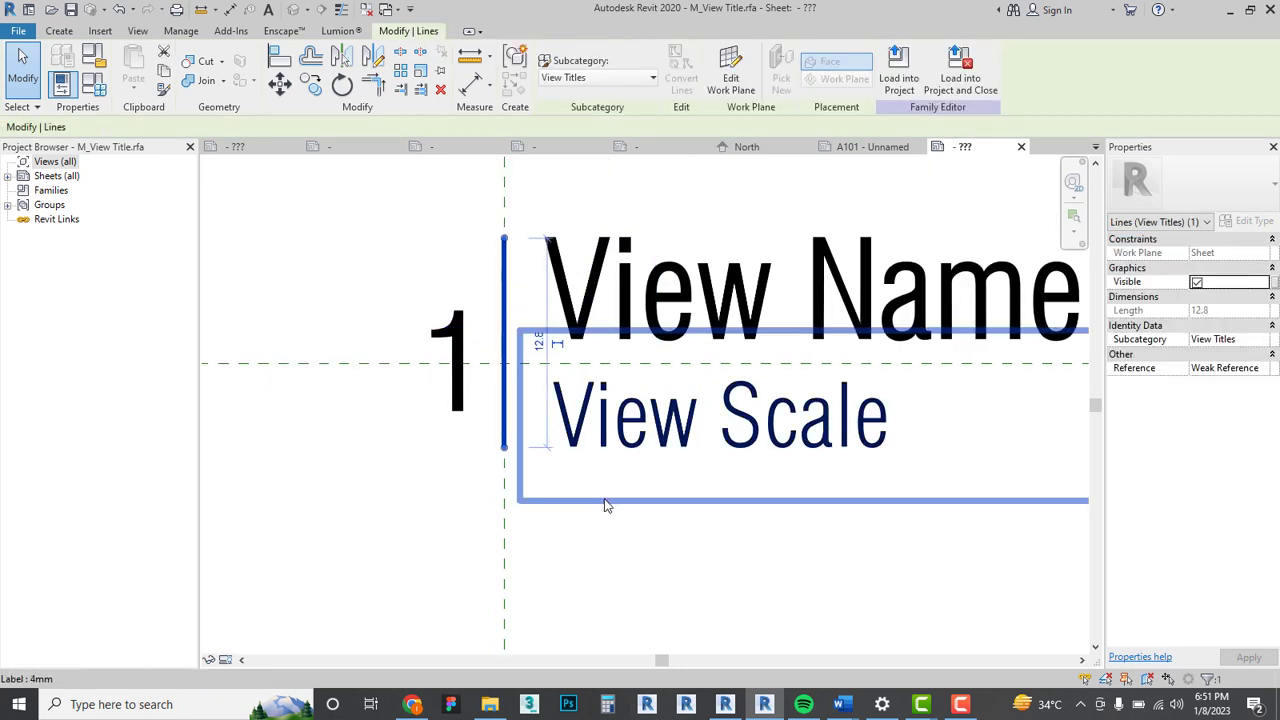
key(Right)
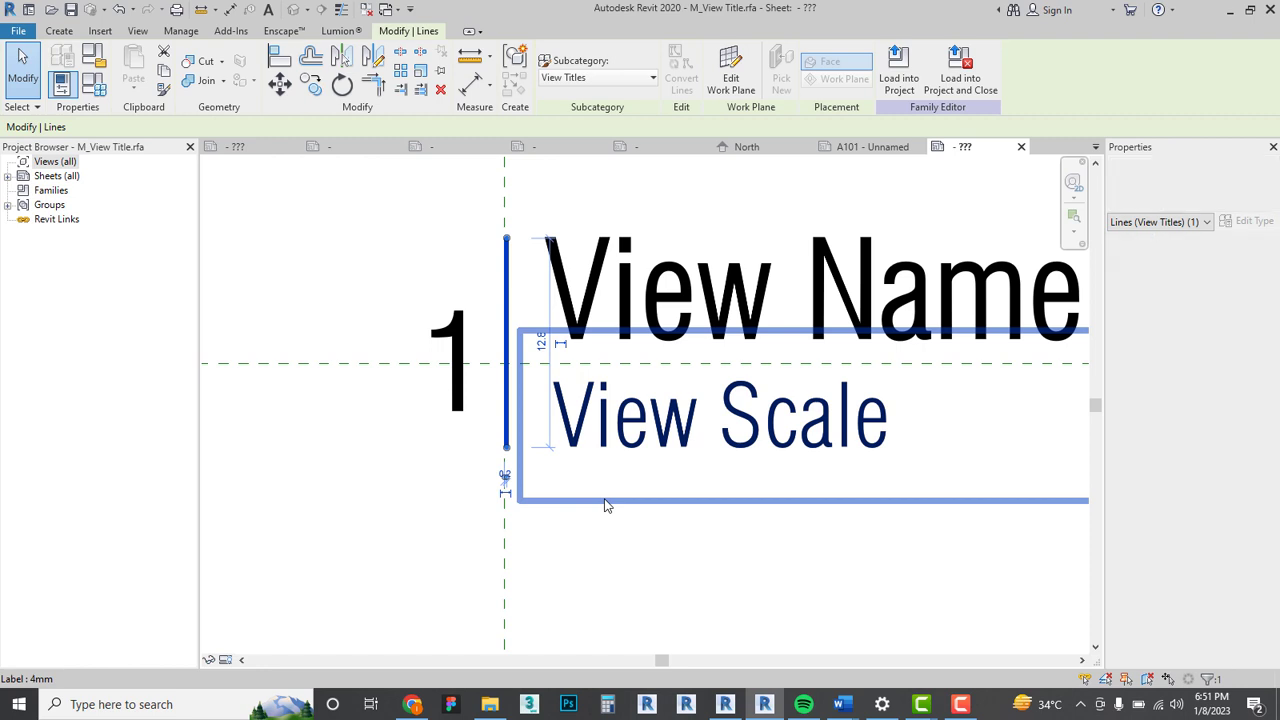
key(Escape)
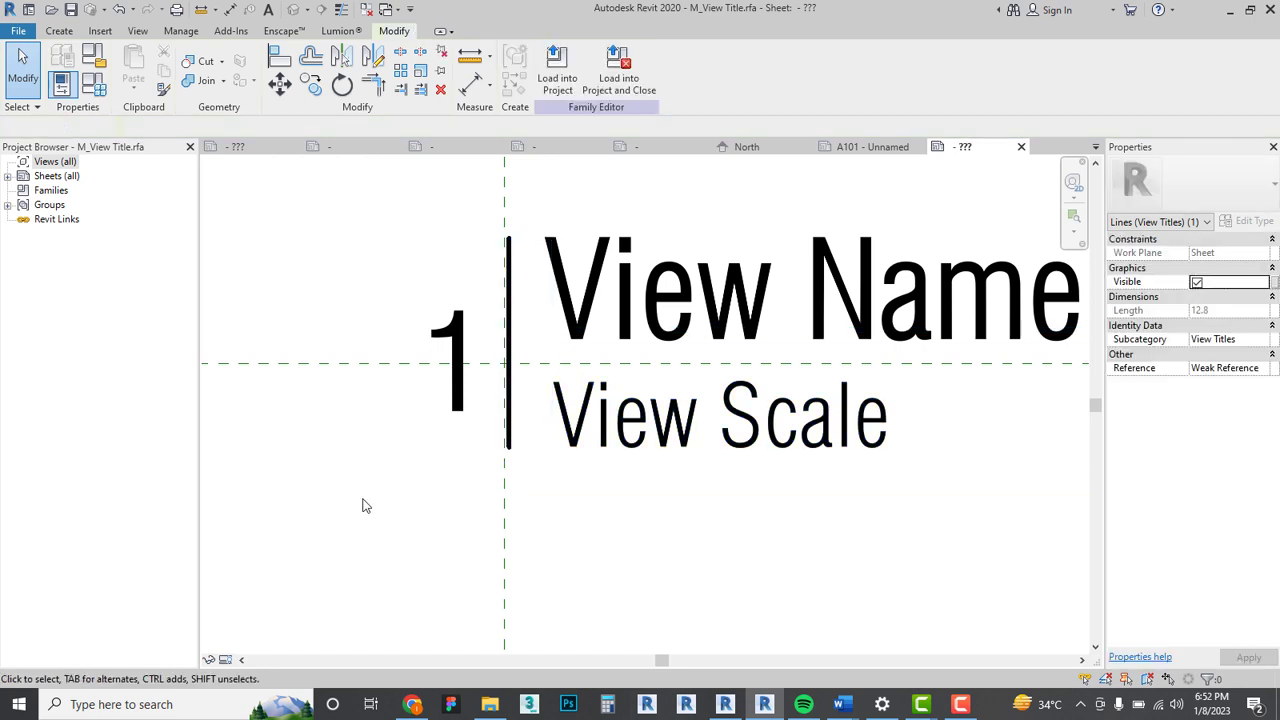
scroll(366, 503, down, 2)
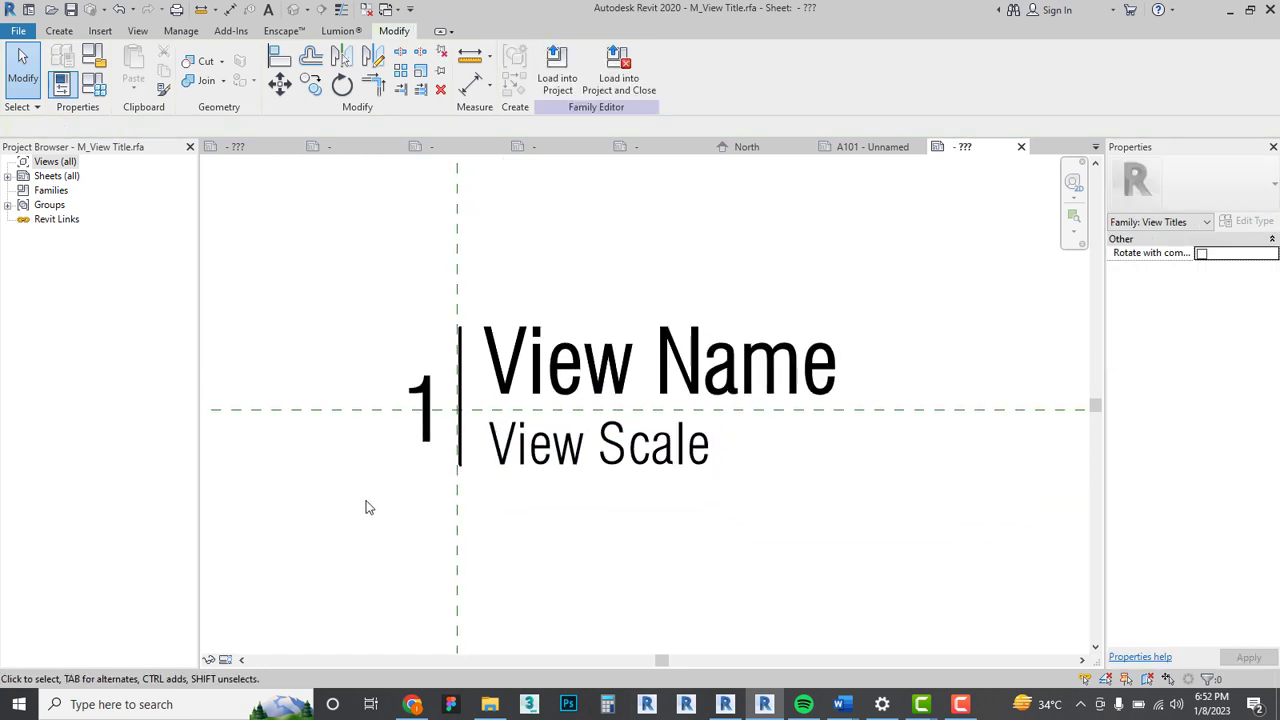
Load the family into REVIT GUYS TEMPLATE.rte, overwriting the existing version and parameter values.
click(557, 68)
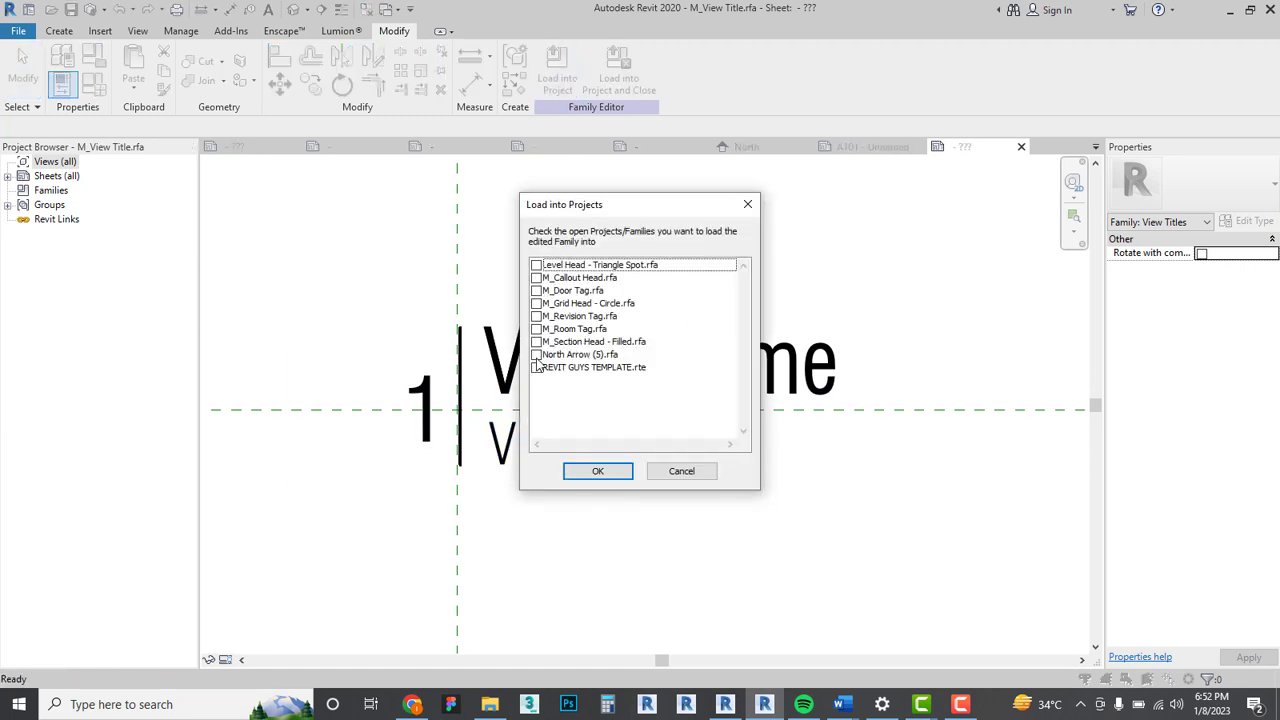
click(537, 368)
click(598, 470)
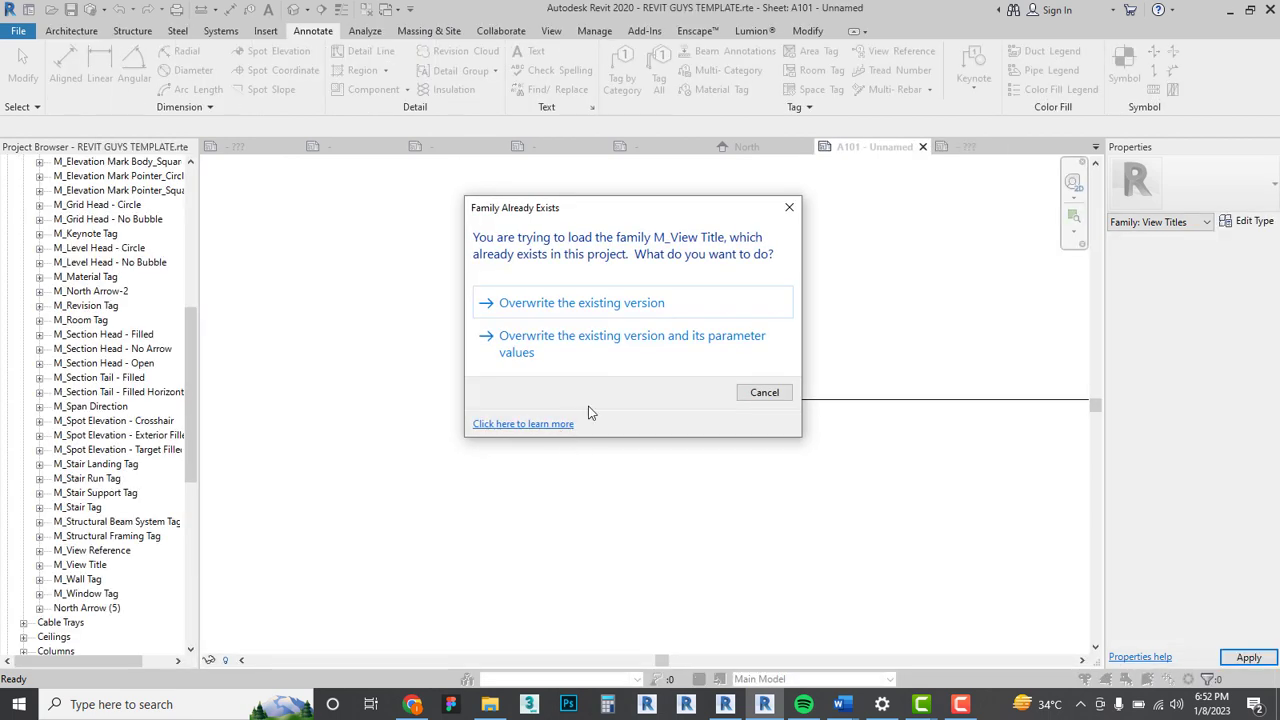
click(657, 345)
scroll(557, 420, up, 5)
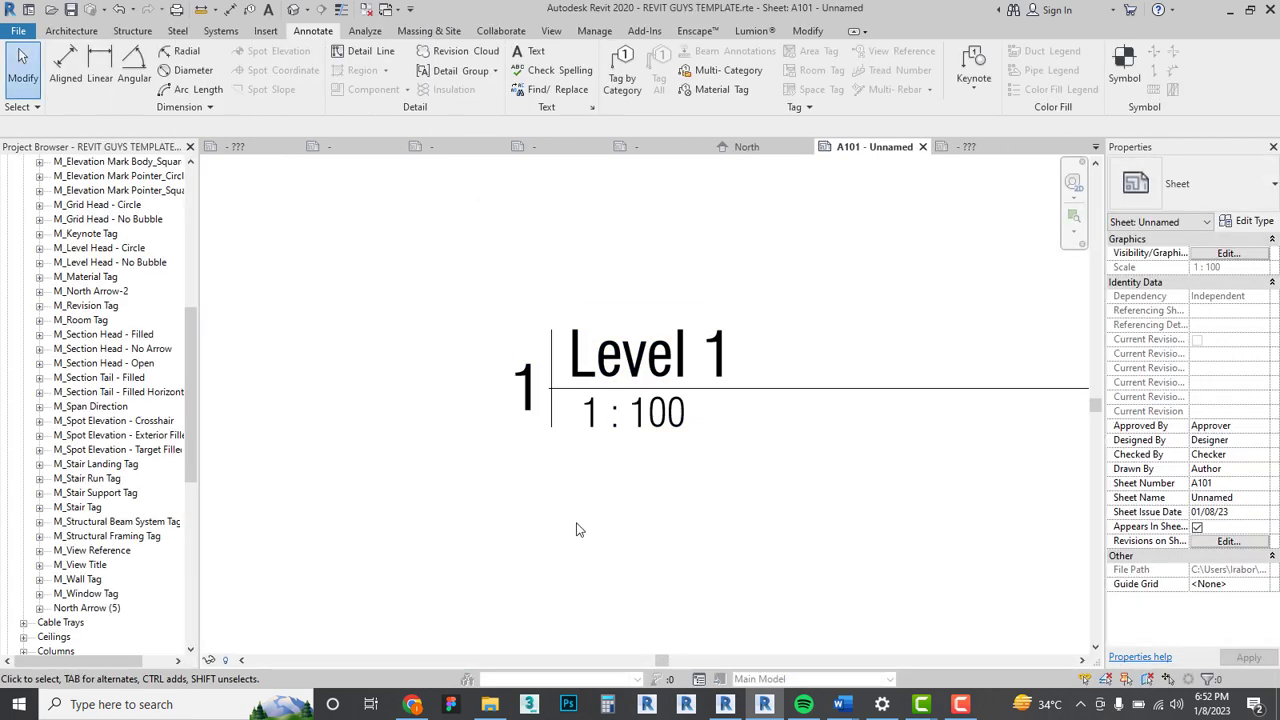
scroll(406, 494, down, 5)
scroll(510, 497, down, 3)
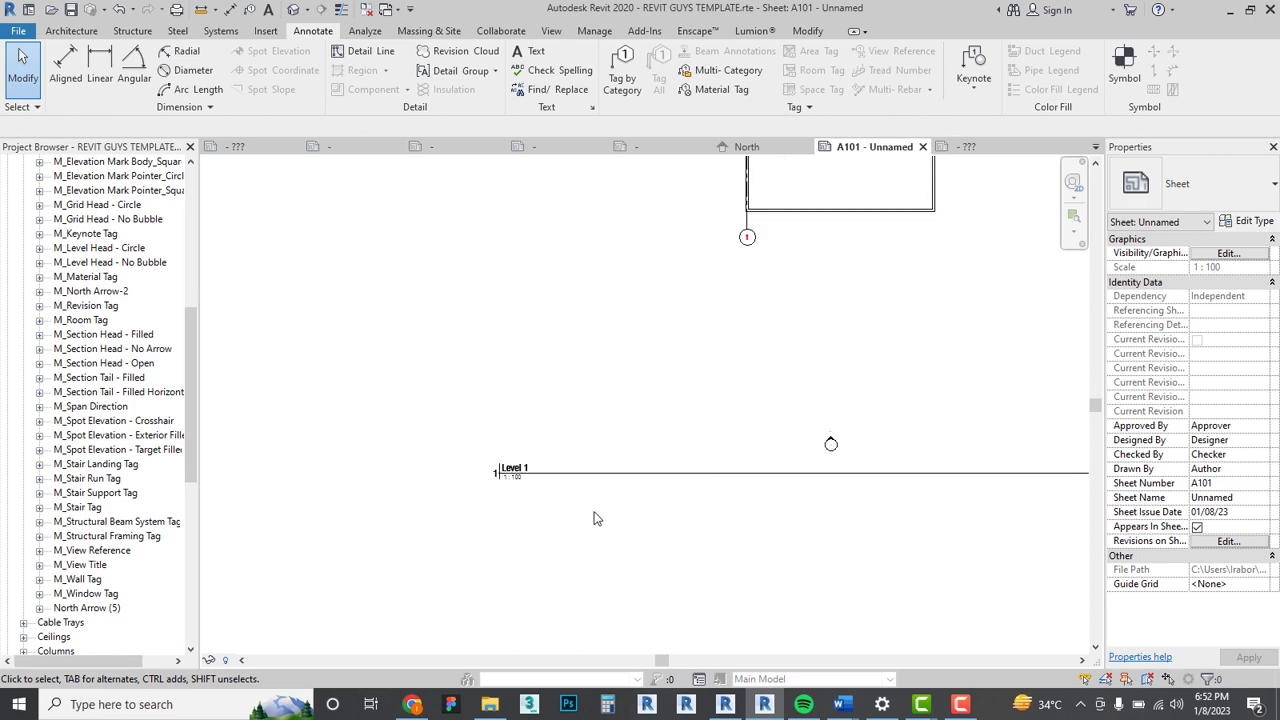
Delete the viewport from sheet A101 and select M_Wall Tag in the Project Browser.
click(715, 448)
scroll(569, 505, down, 5)
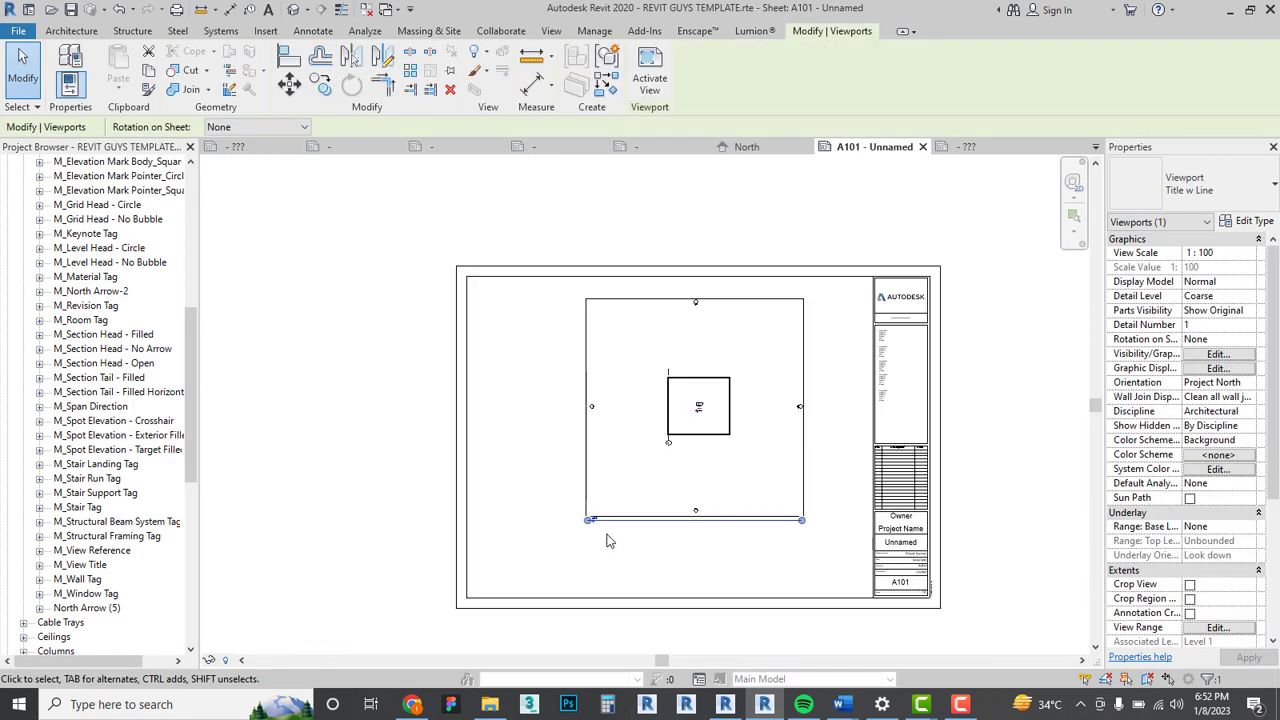
scroll(690, 540, up, 3)
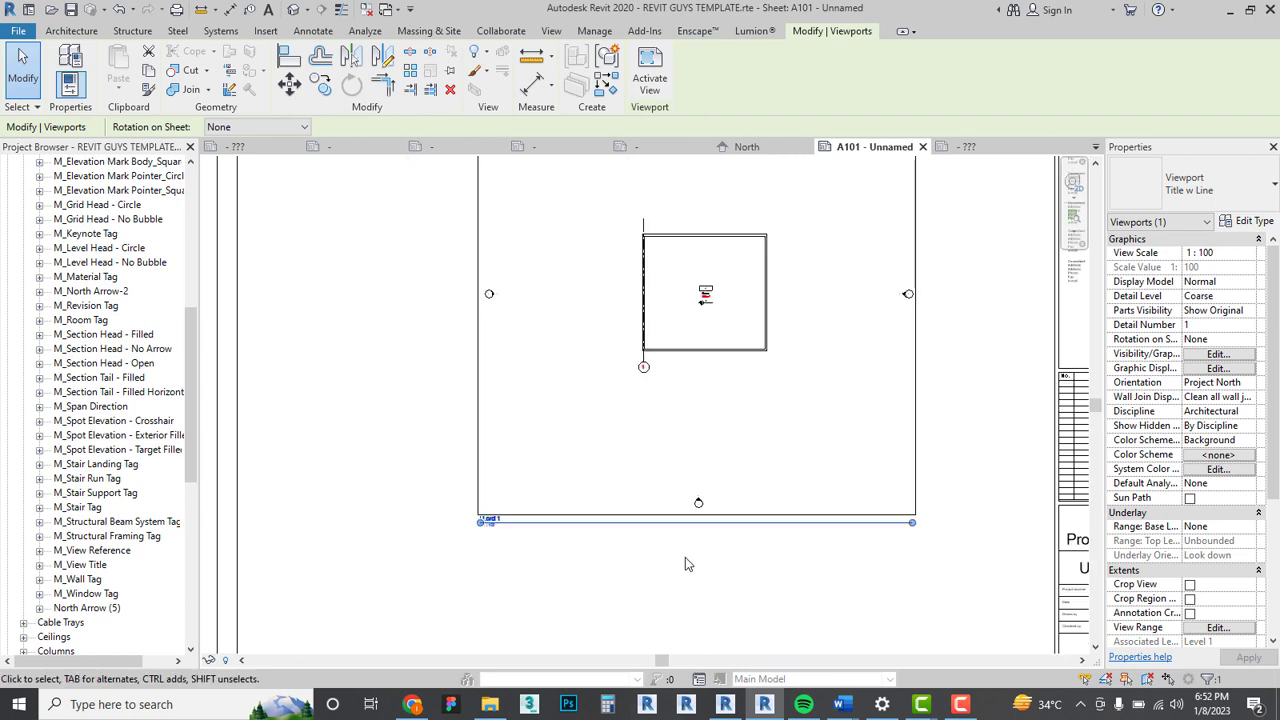
key(Delete)
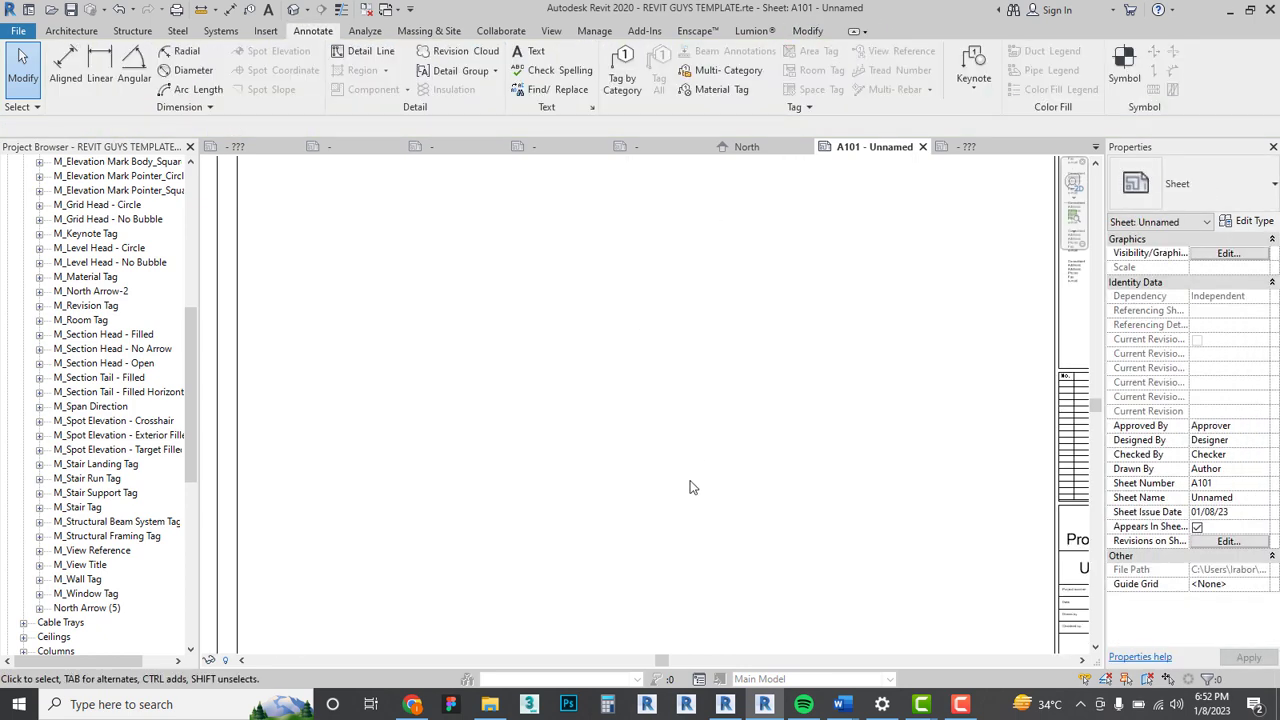
scroll(690, 487, down, 3)
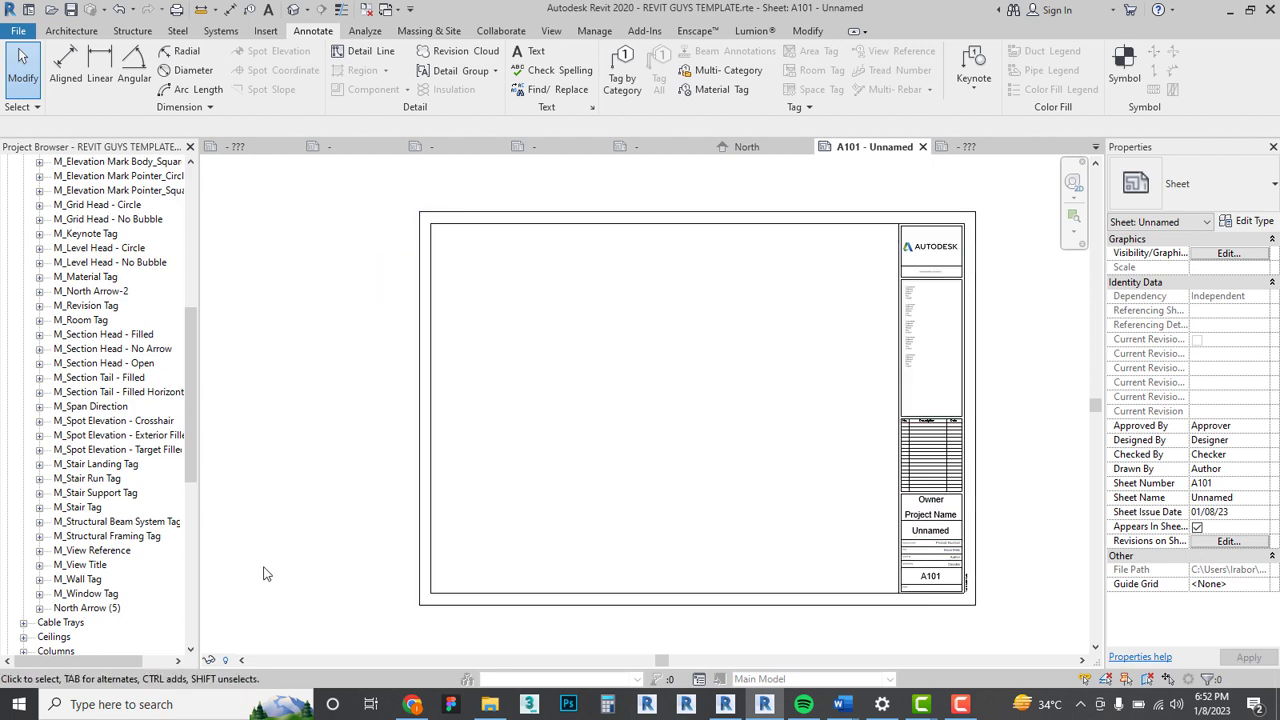
click(91, 580)
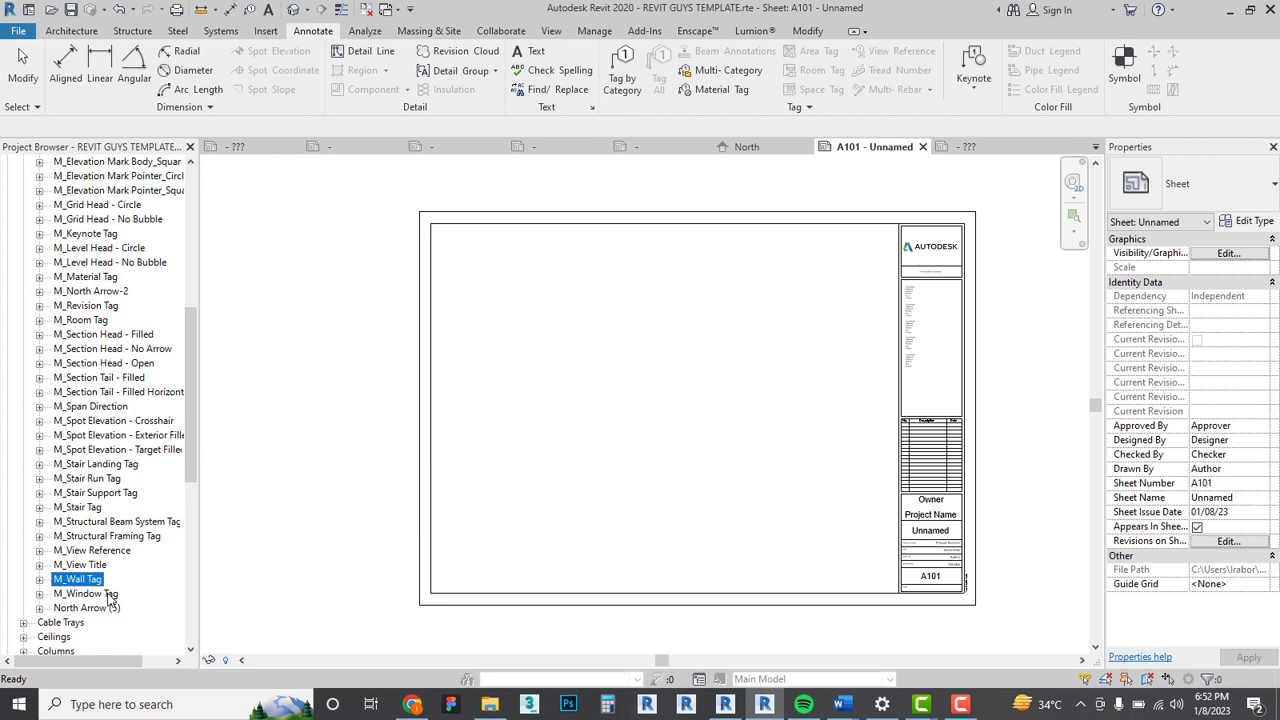
scroll(650, 381, down, 1)
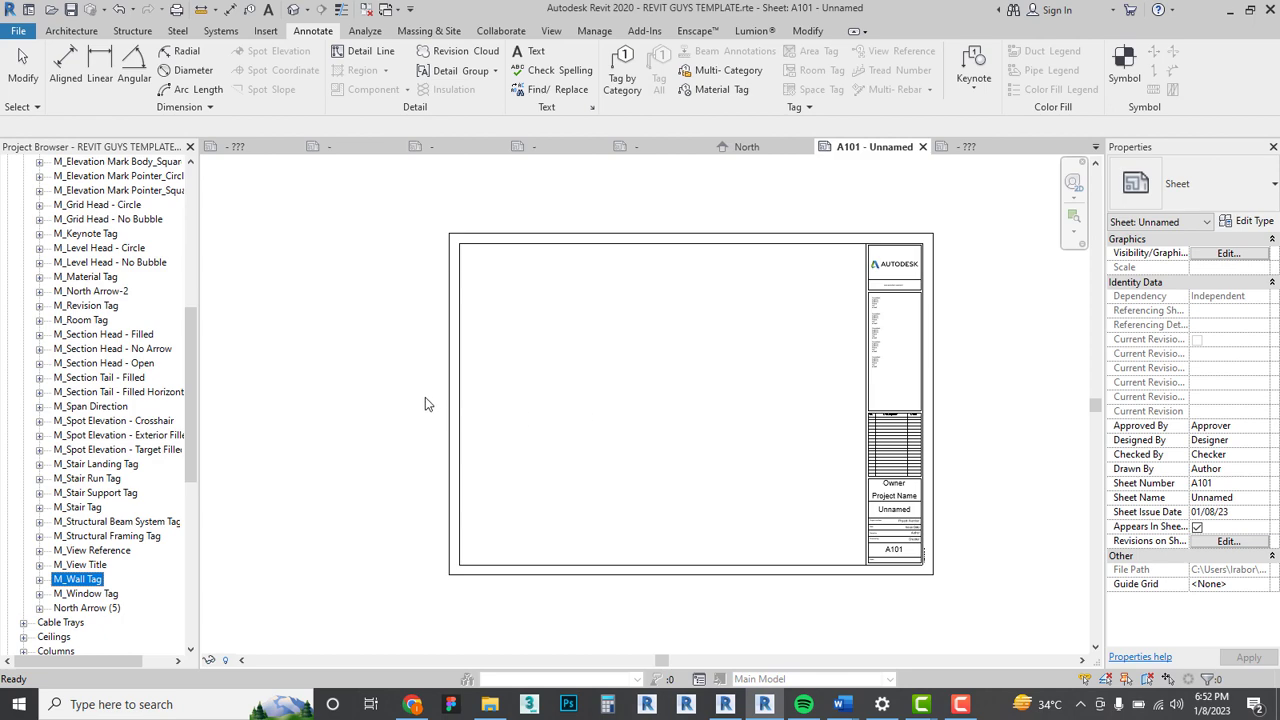
drag(188, 355, 197, 215)
Open the Level 1 plan, select the top wall and show its Generic - 200mm type properties.
double_click(68, 190)
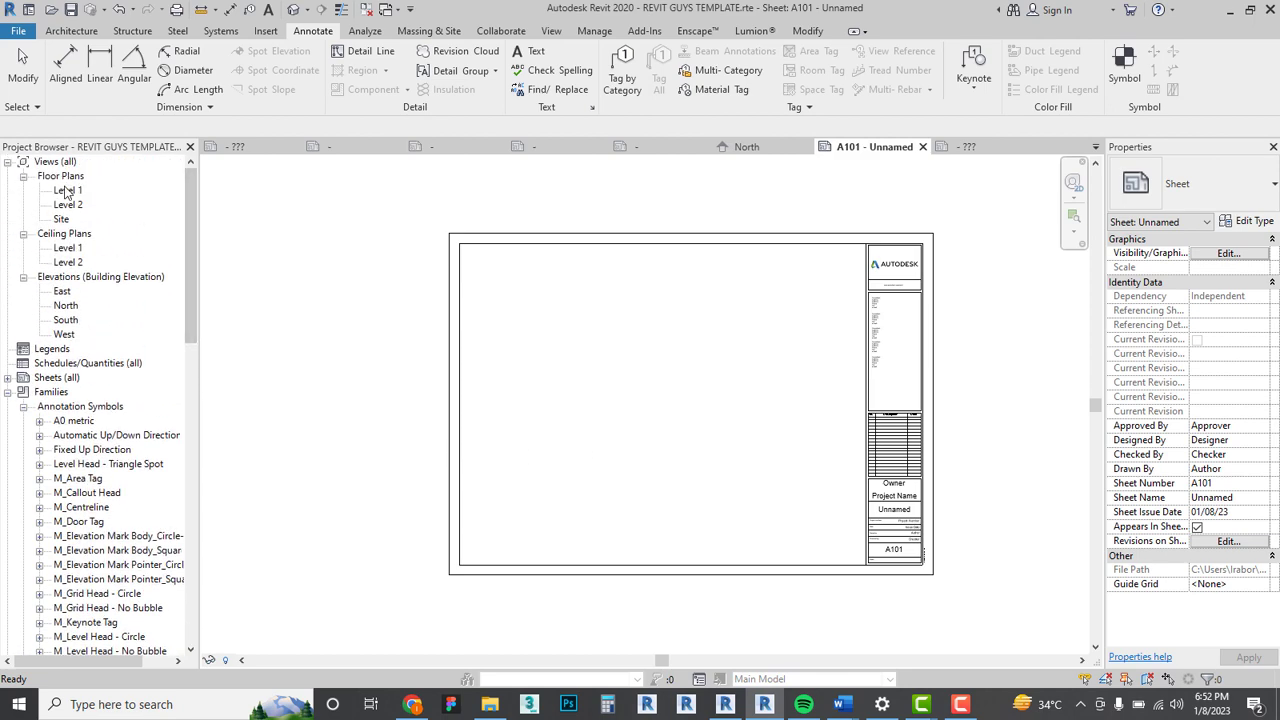
scroll(650, 415, up, 2)
scroll(680, 415, down, 4)
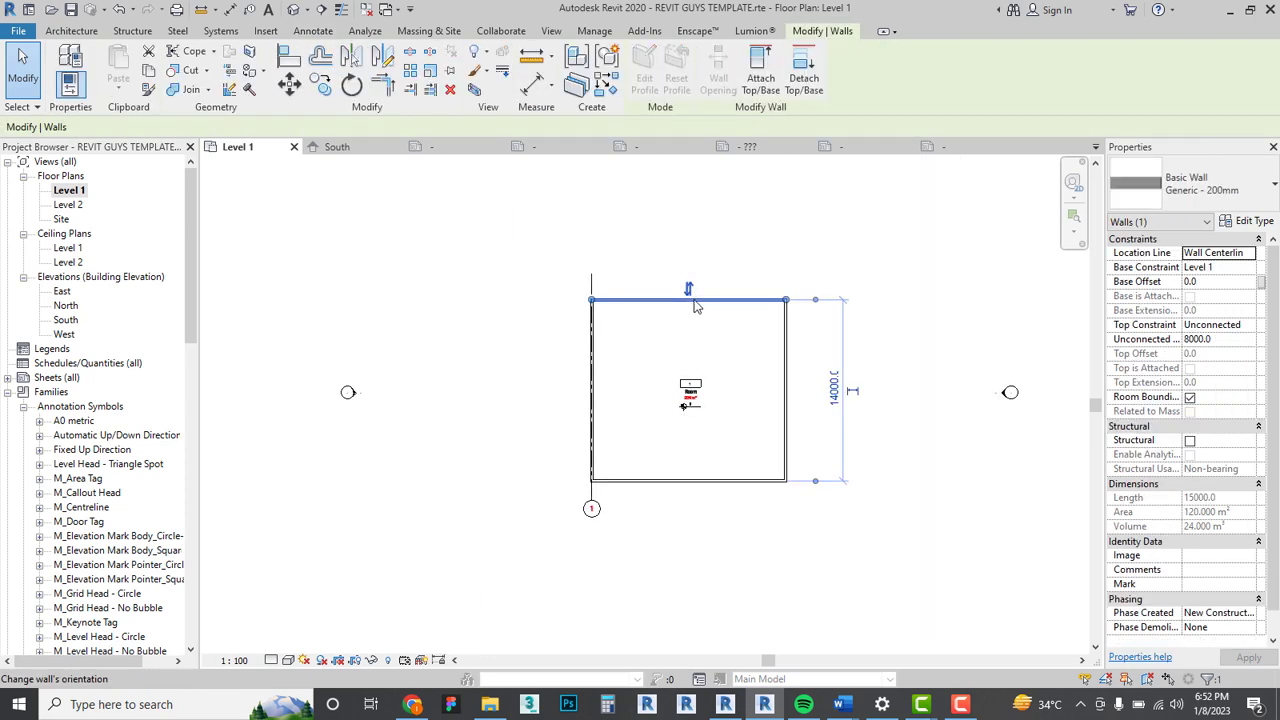
key(Delete)
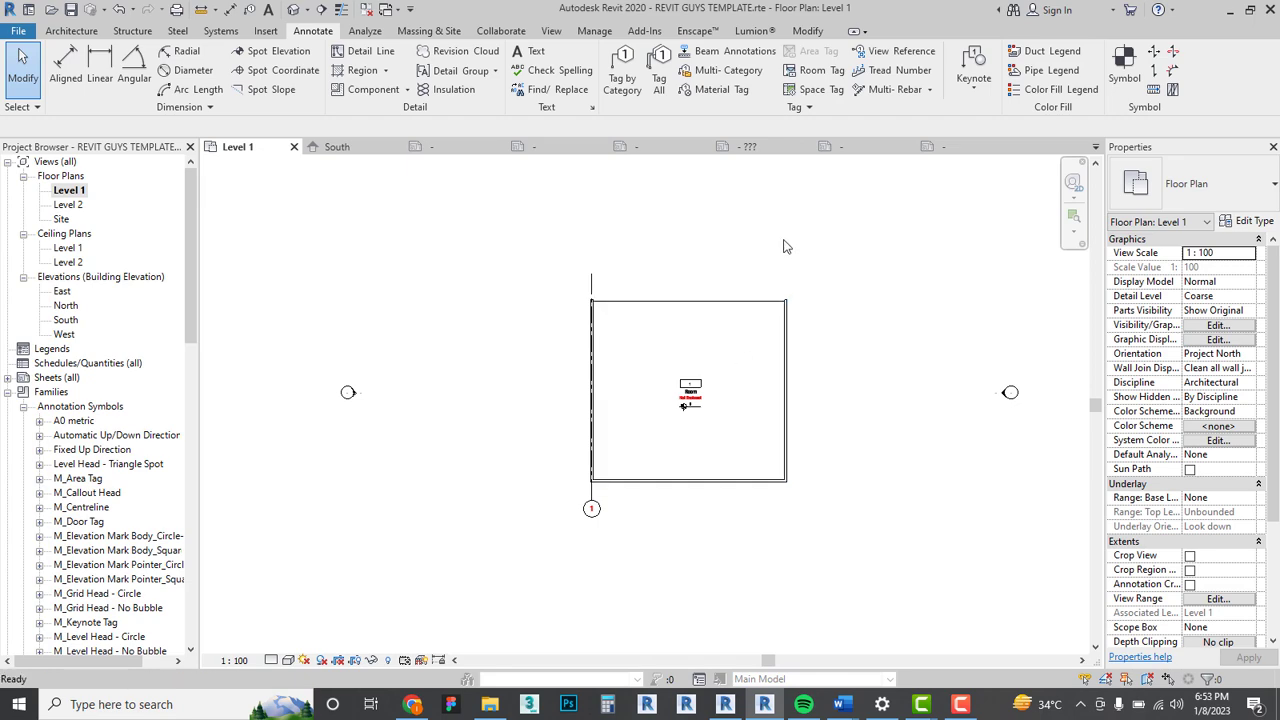
key(ctrl+z)
scroll(774, 305, up, 2)
click(774, 302)
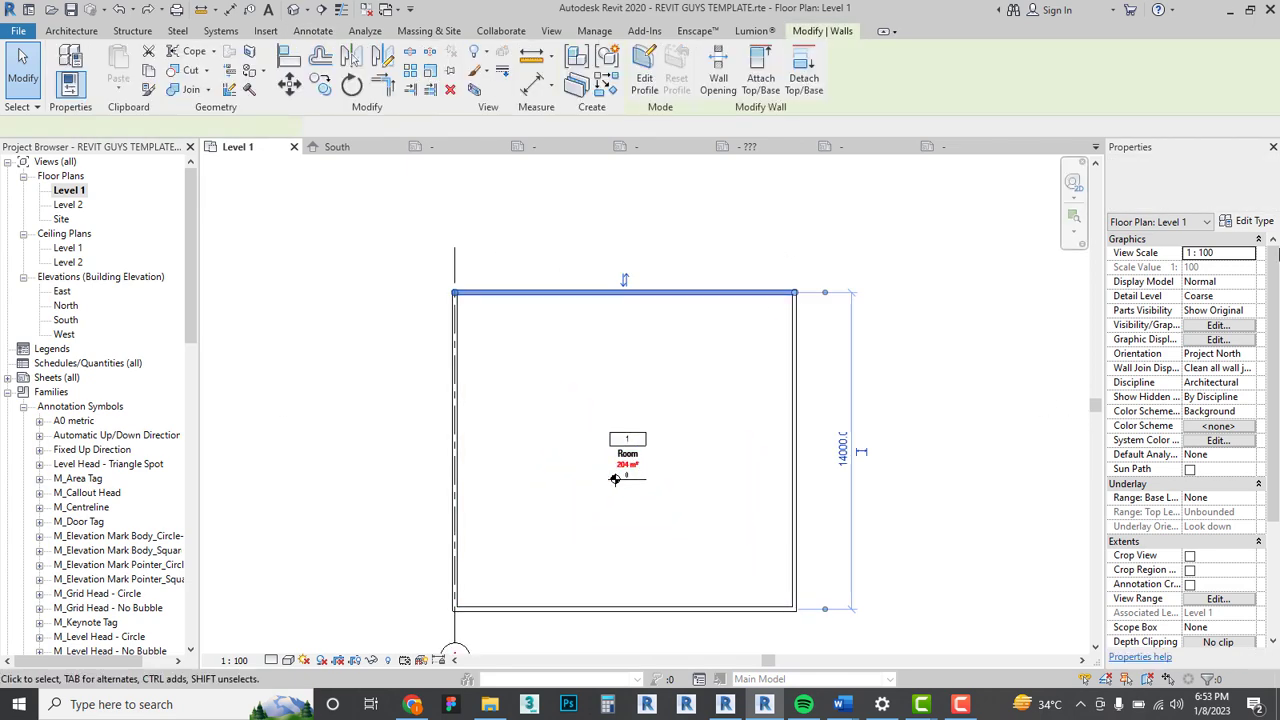
key(e)
key(t)
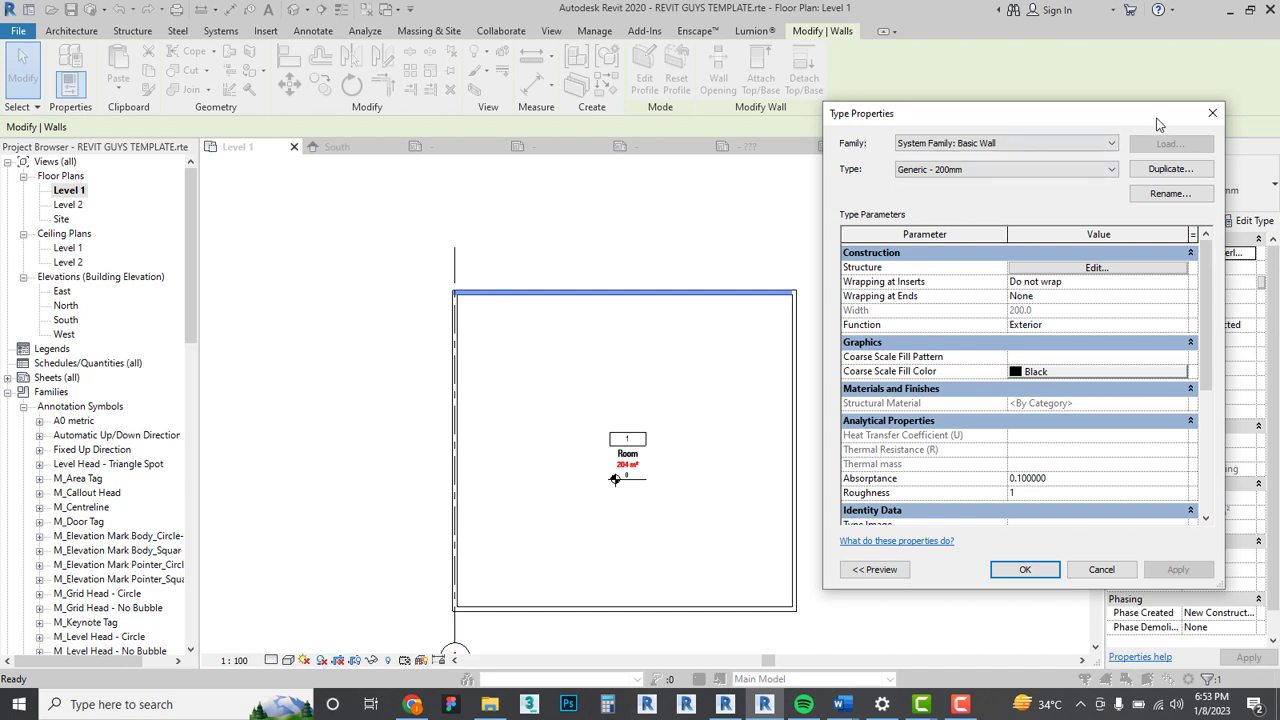
Set the Generic - 200mm wall's structure layer to 230 thick and browse for its material.
drag(1051, 130, 1031, 90)
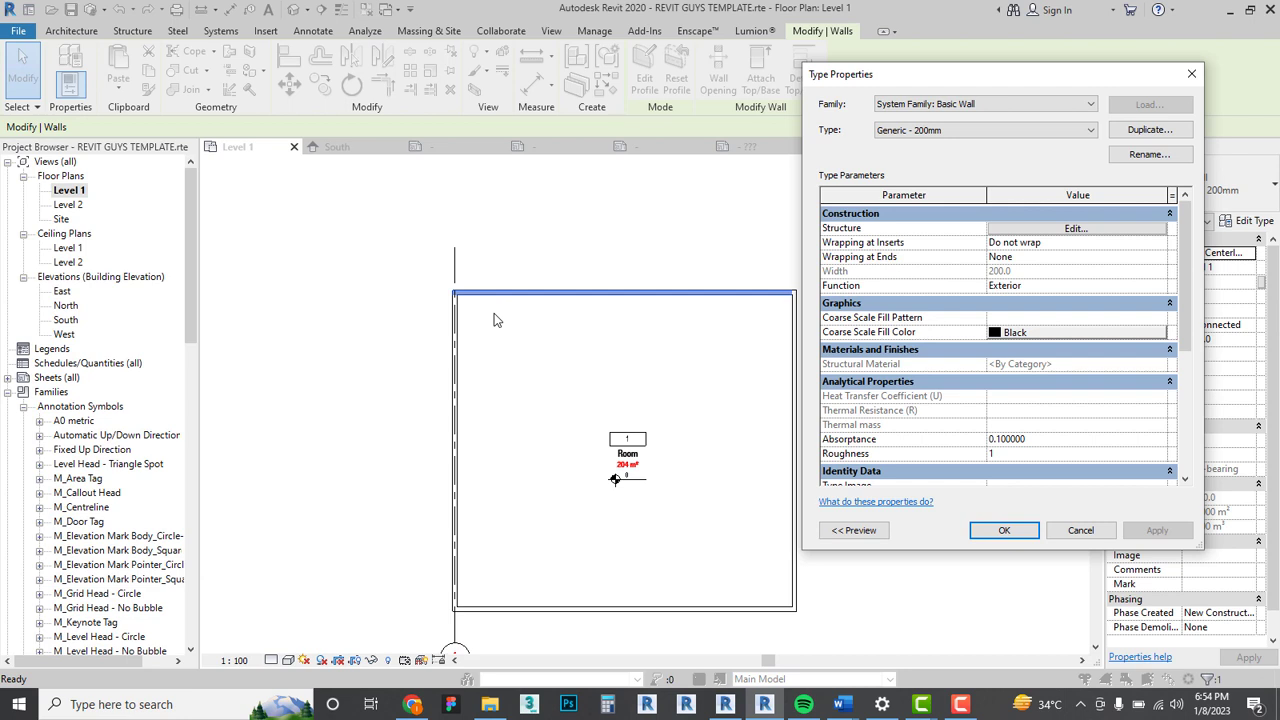
click(1076, 228)
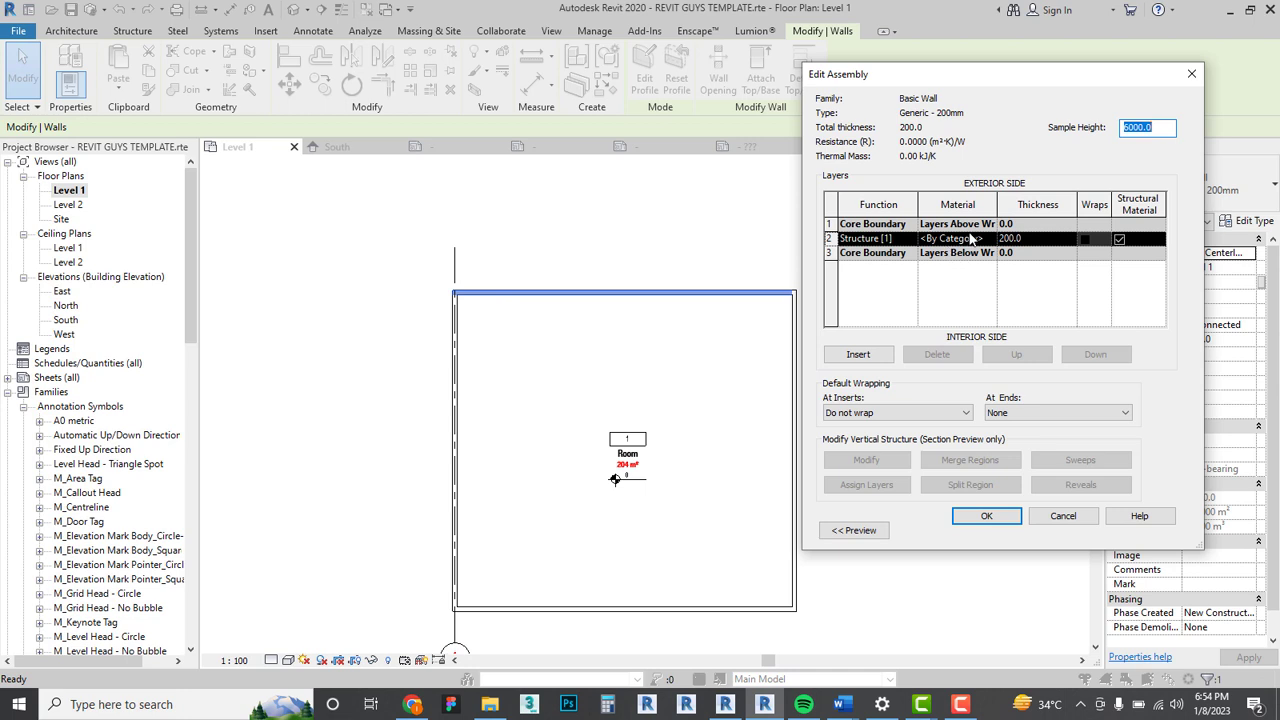
click(1025, 243)
drag(1025, 243, 969, 244)
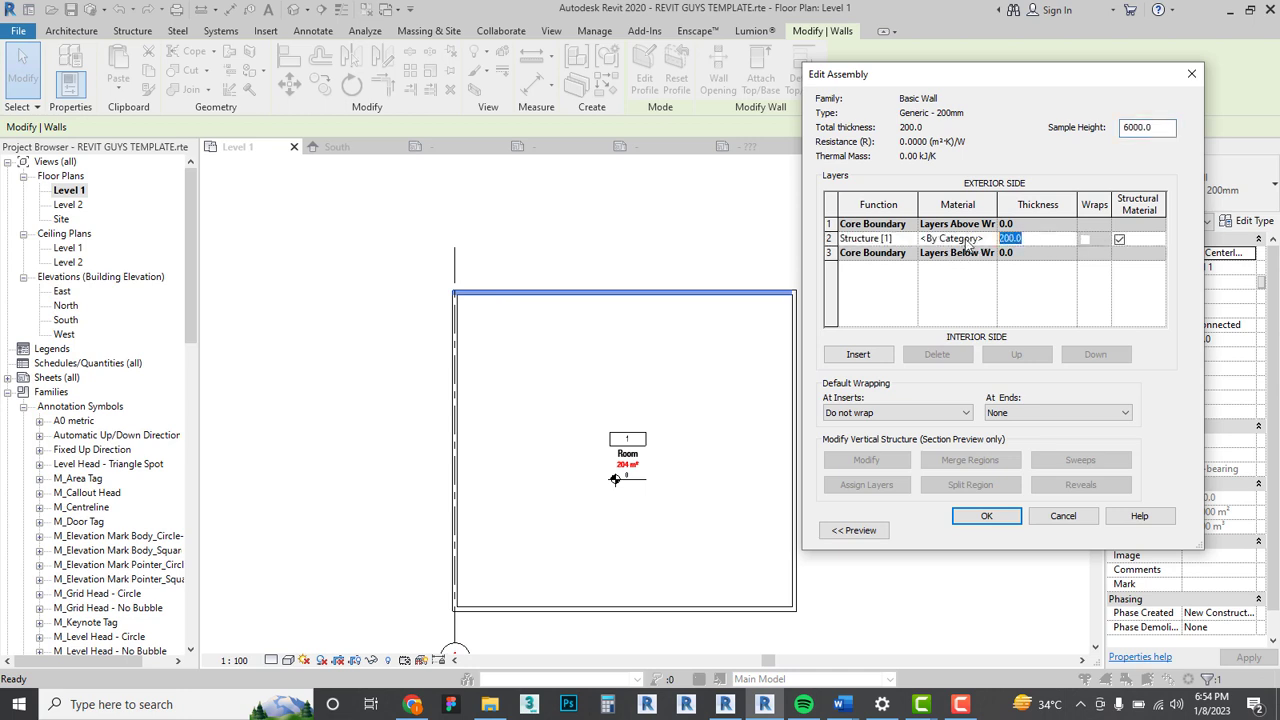
text(230)
click(992, 244)
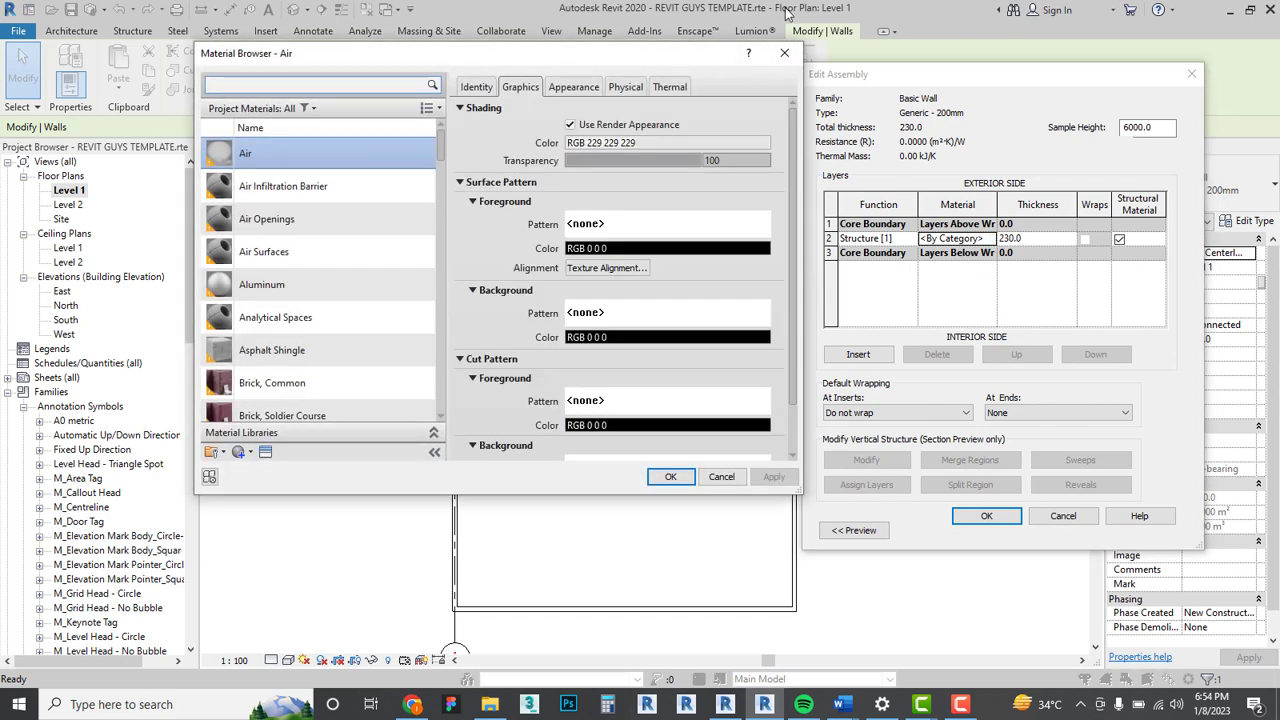
Choose the Default Wall material and bring up fill patterns for its cut foreground.
click(267, 291)
key(d)
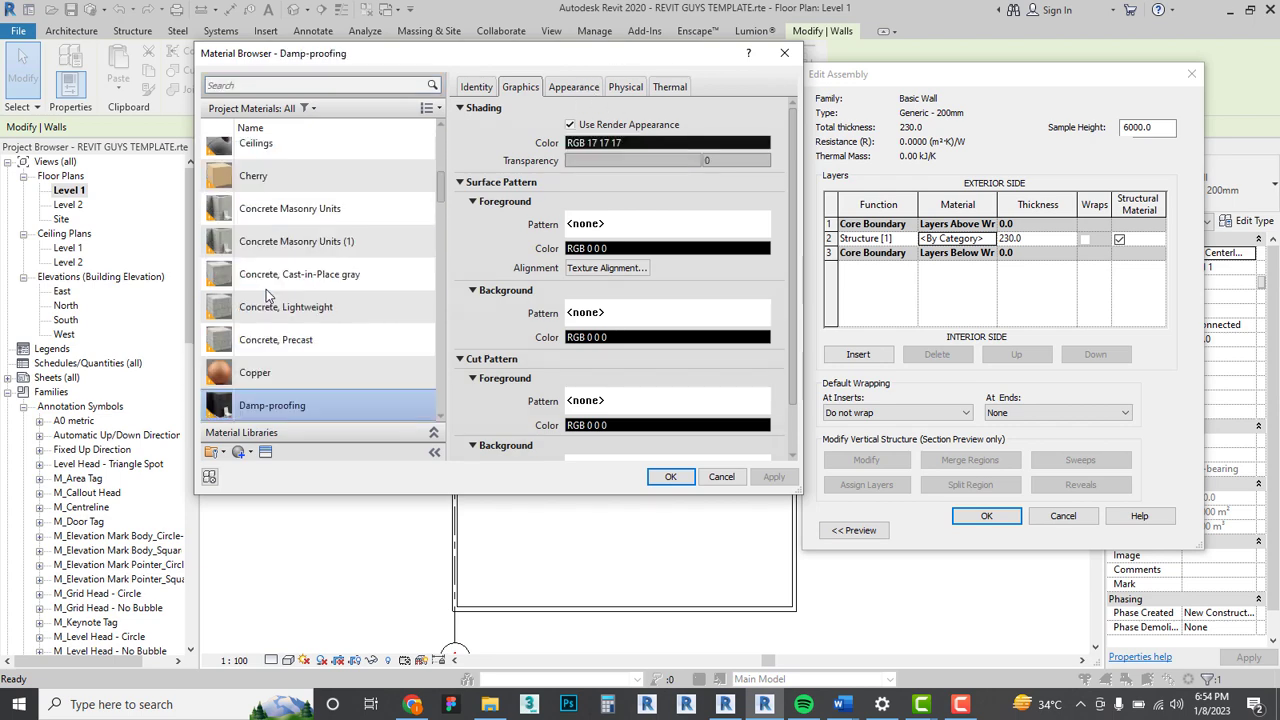
scroll(285, 350, down, 5)
click(304, 330)
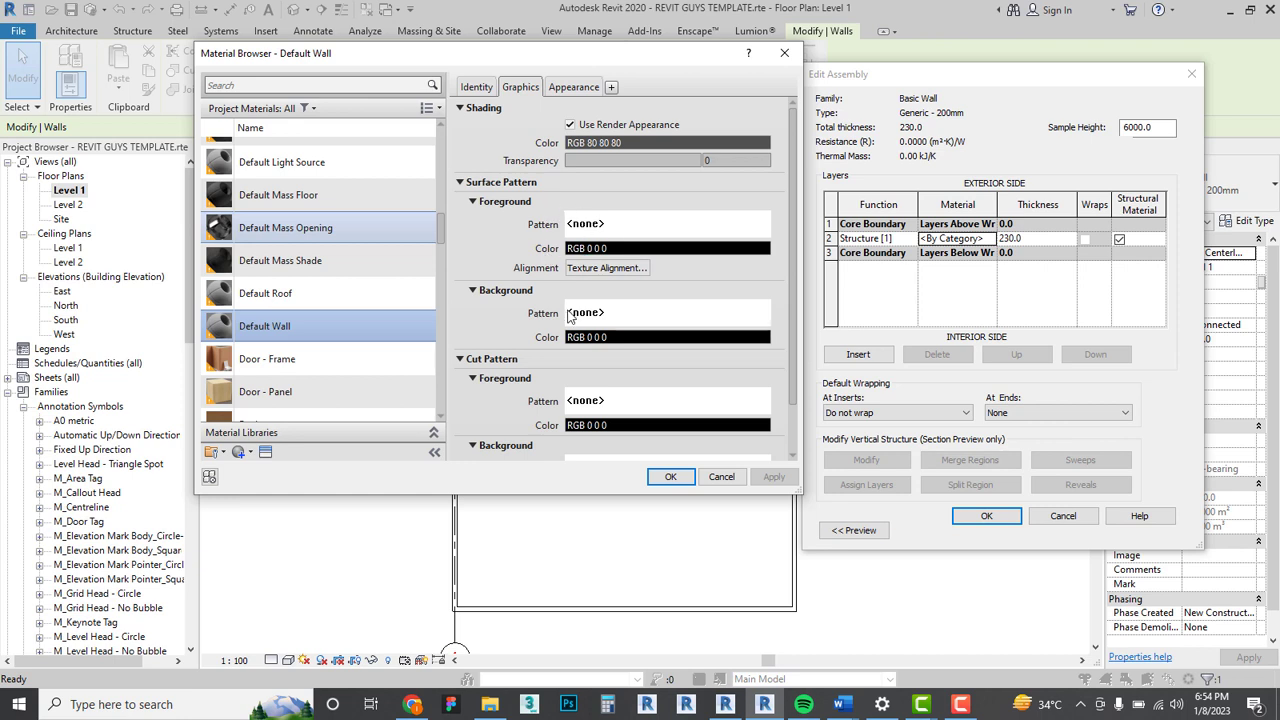
scroll(598, 392, down, 2)
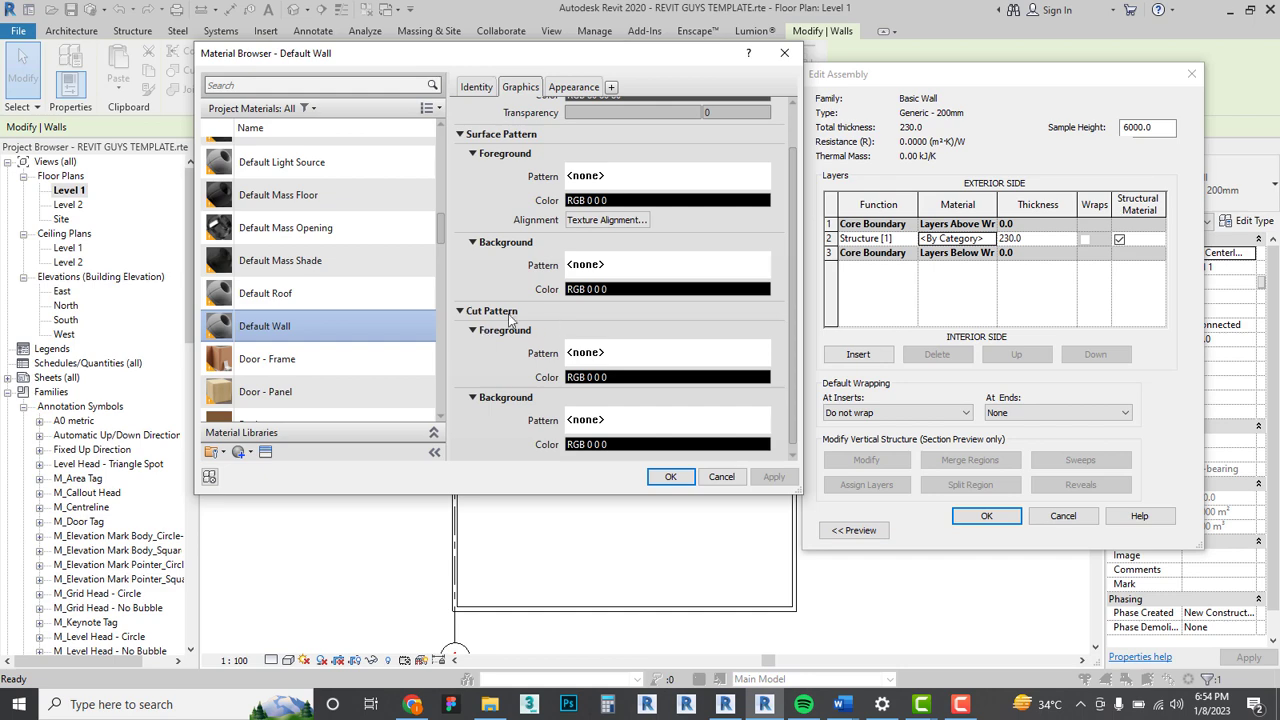
scroll(491, 320, down, 1)
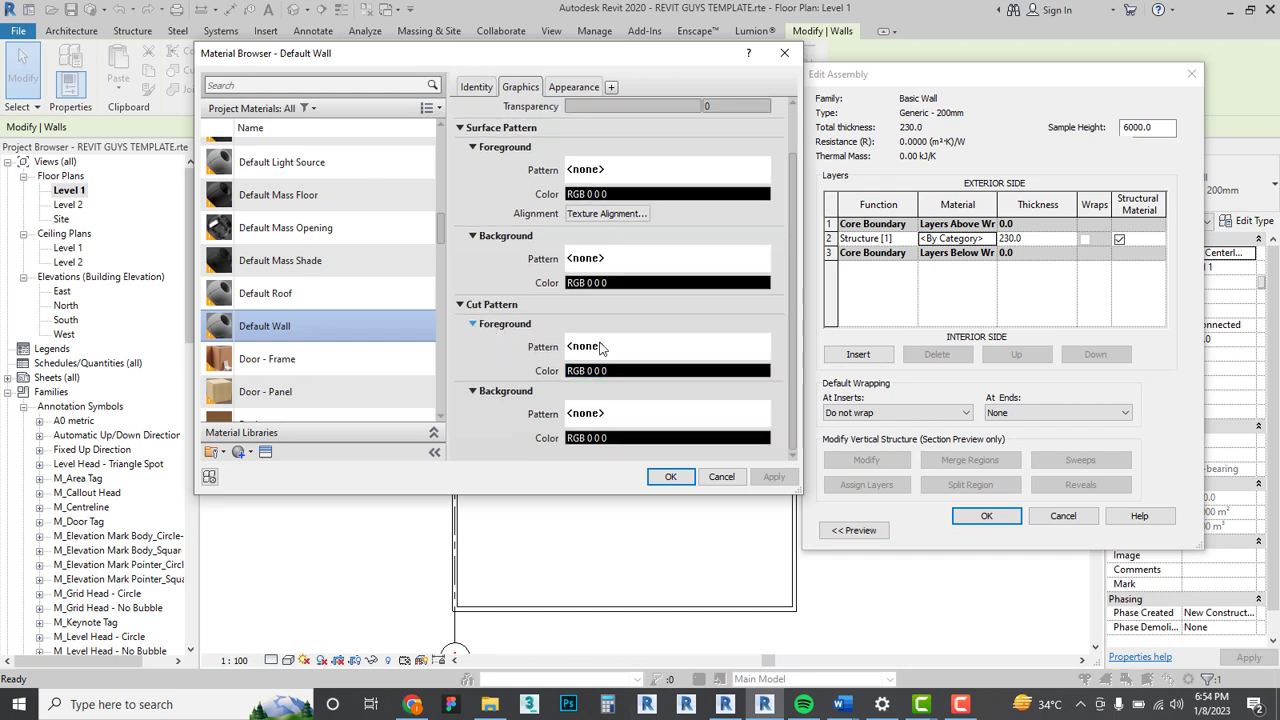
click(600, 346)
scroll(533, 335, down, 10)
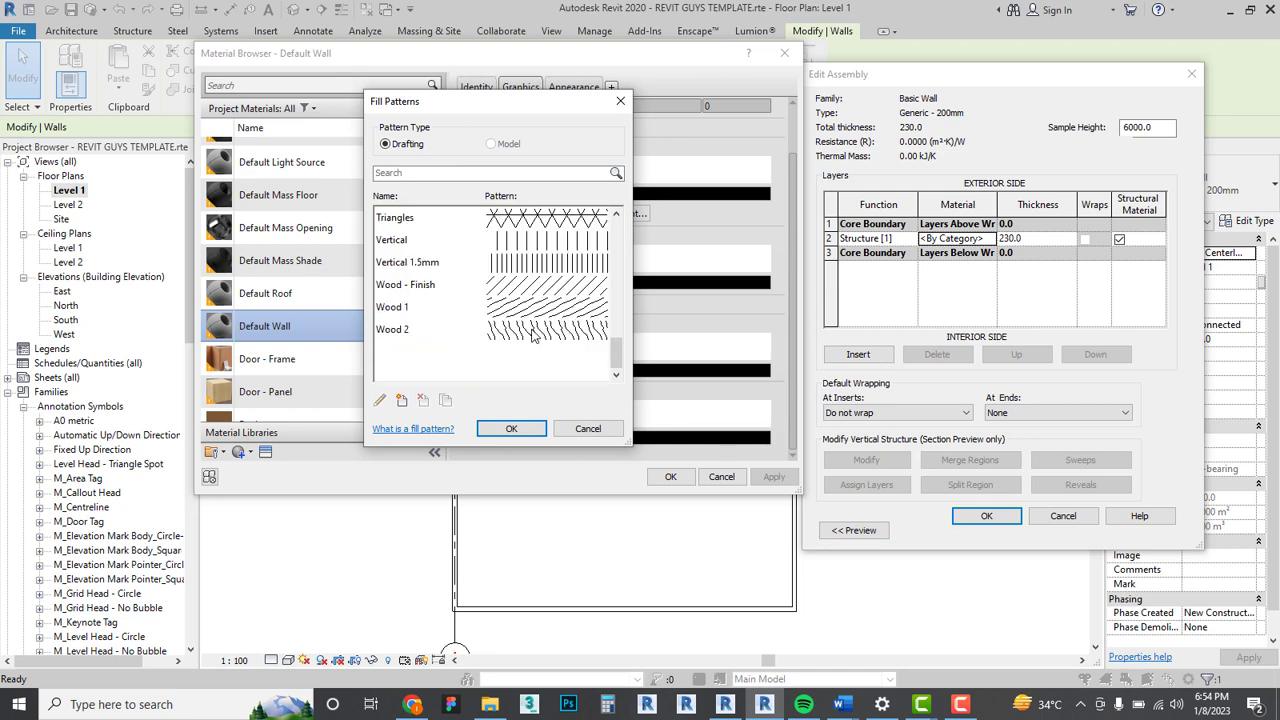
Apply Diagonal up 1.5mm as the cut pattern, edited to 0.5 line spacing.
scroll(533, 335, up, 10)
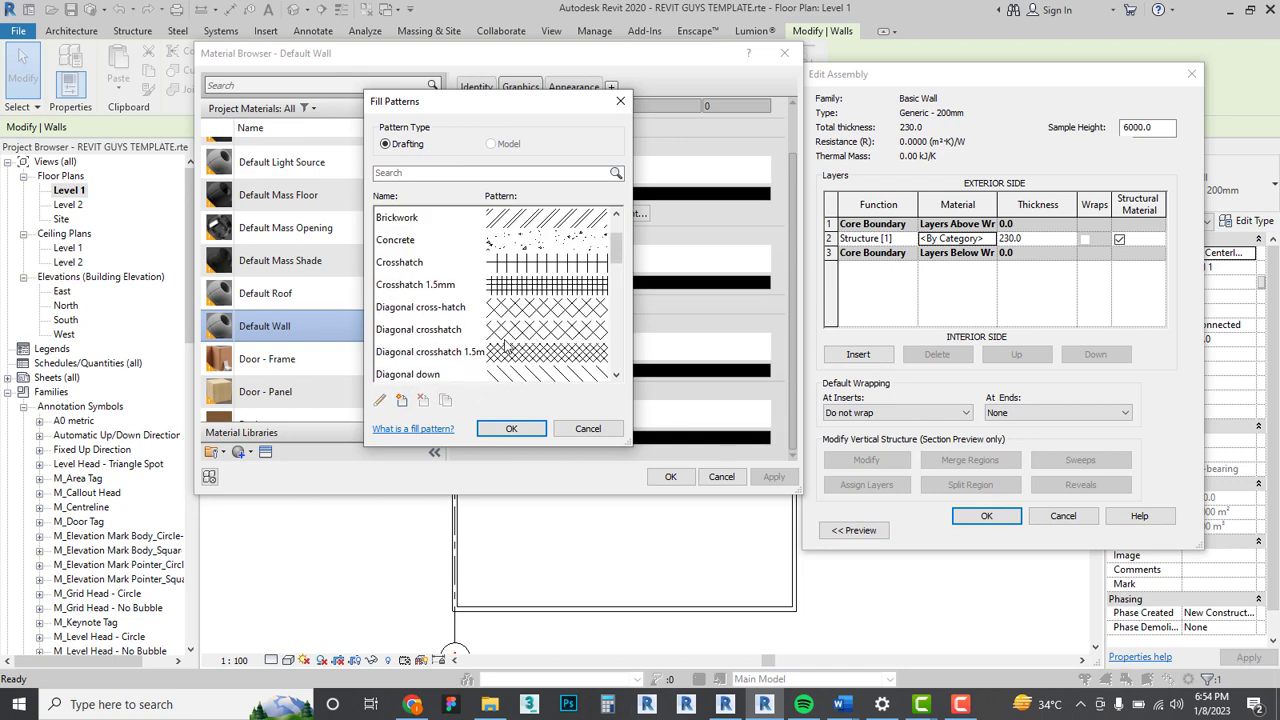
scroll(495, 340, down, 1)
scroll(490, 337, up, 2)
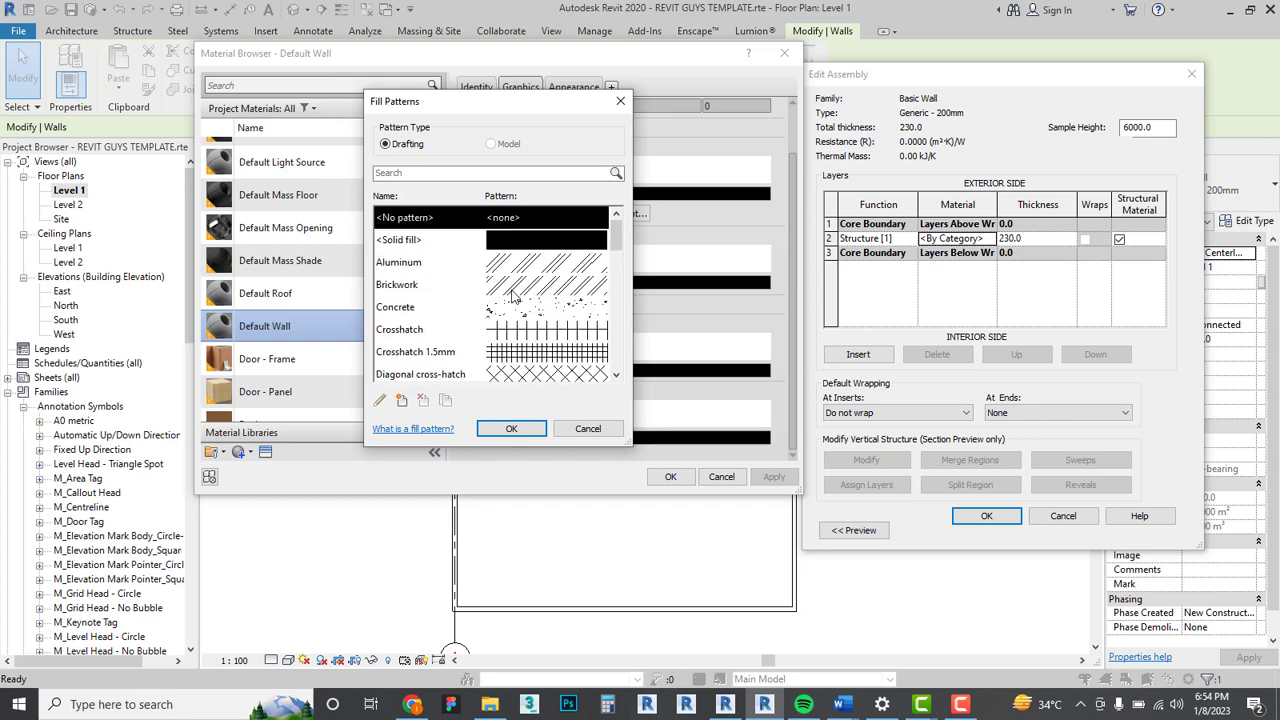
scroll(524, 325, down, 3)
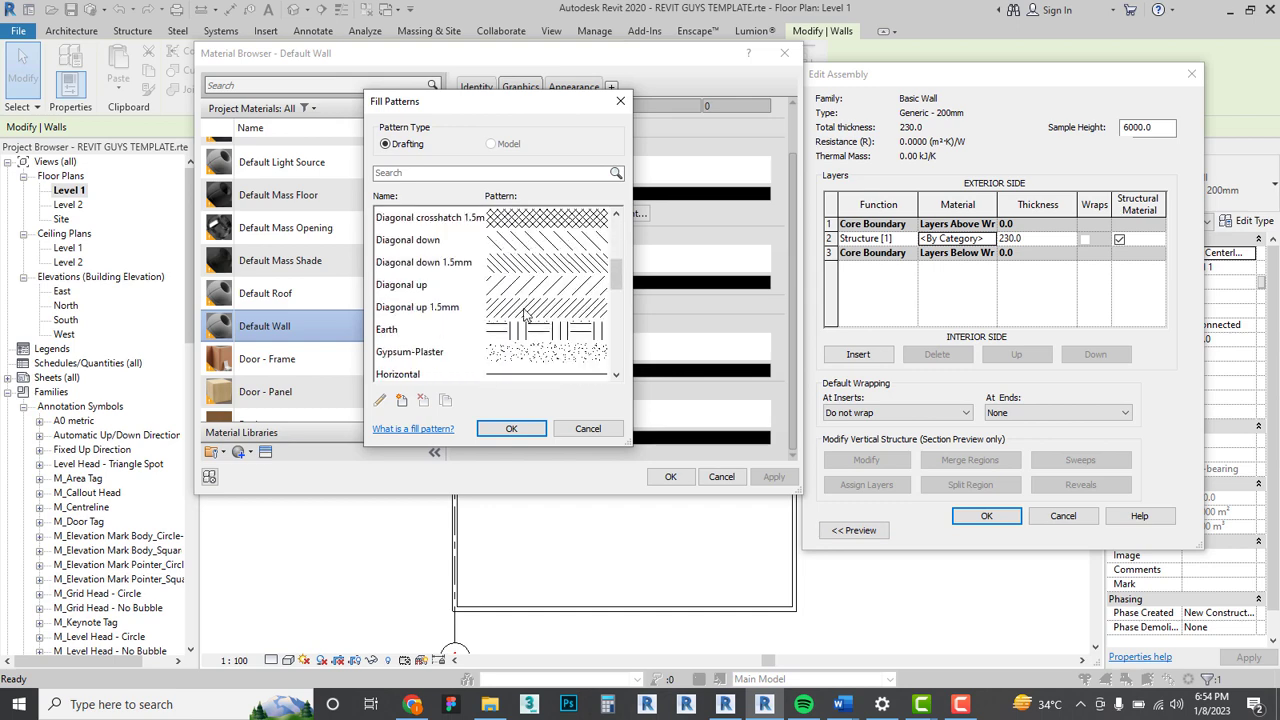
click(525, 310)
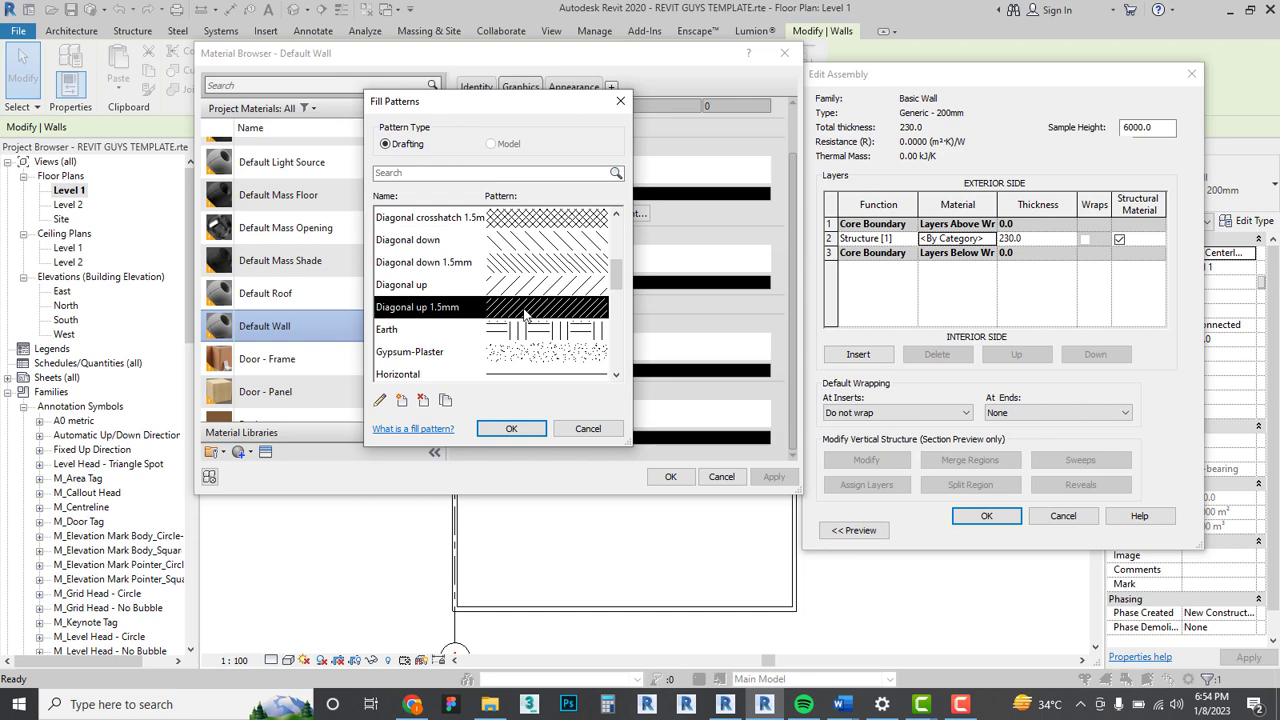
click(380, 399)
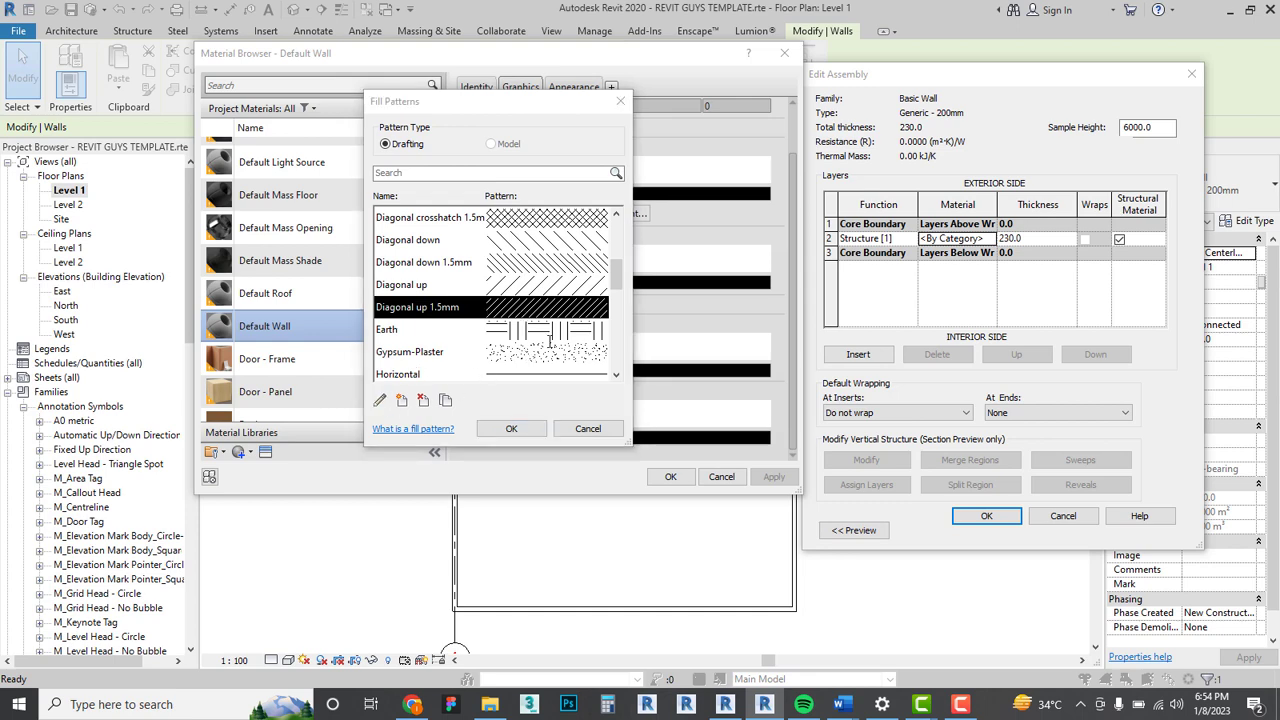
drag(566, 339, 512, 340)
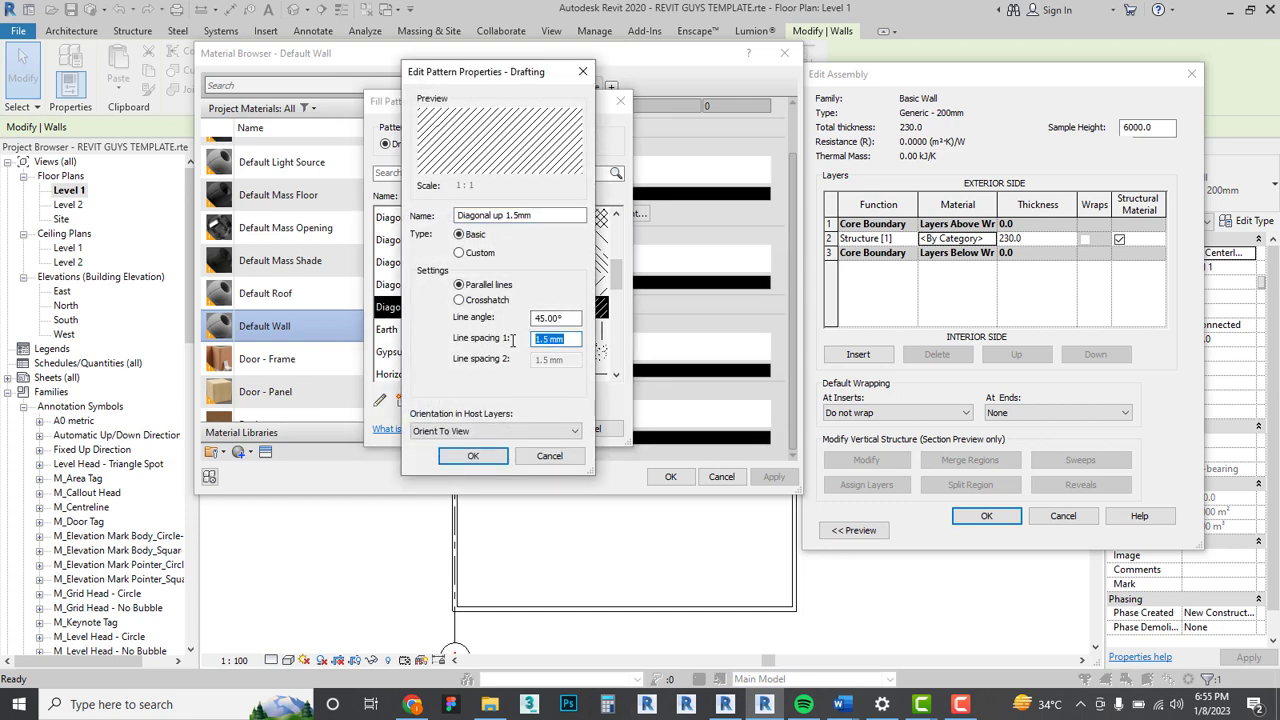
text(0.5)
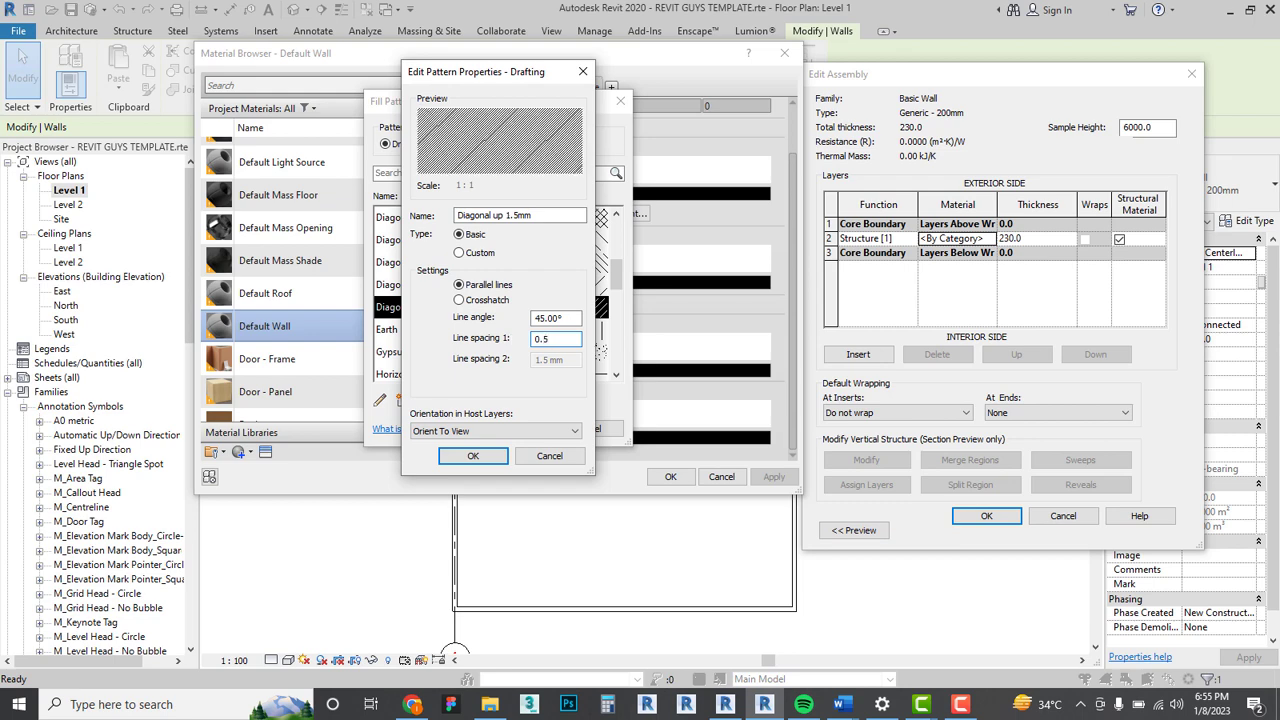
click(475, 457)
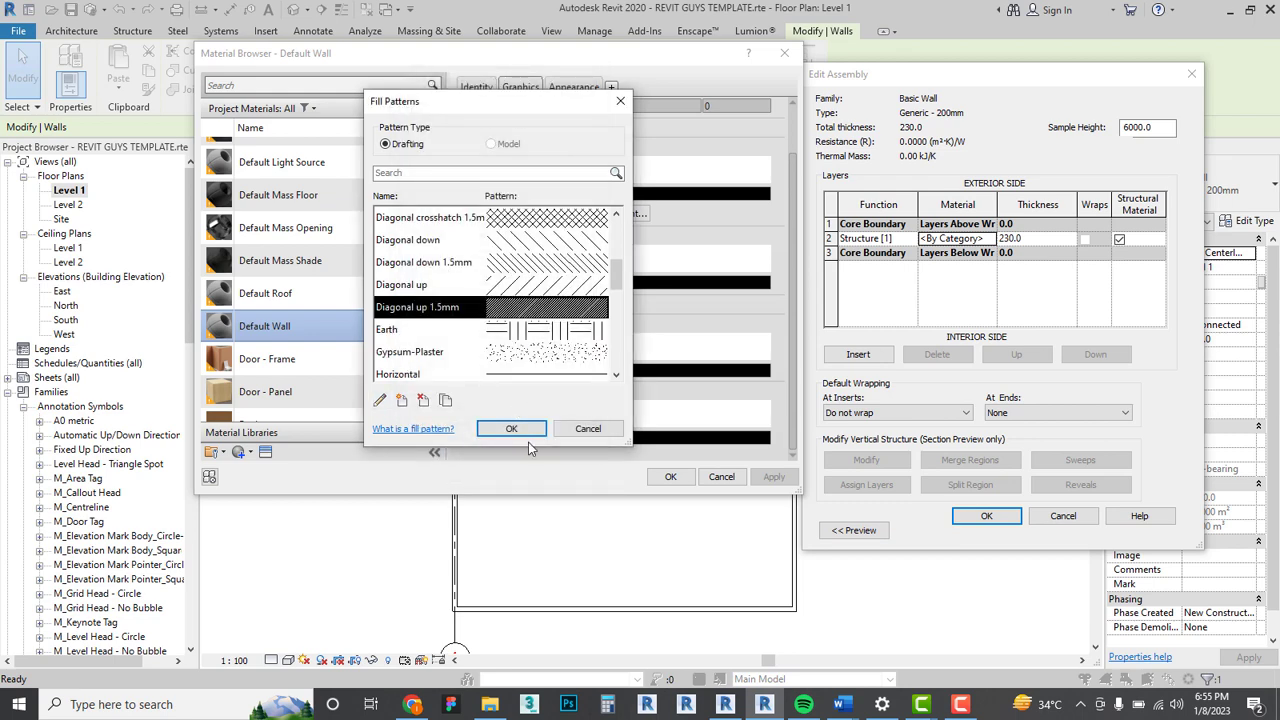
click(511, 429)
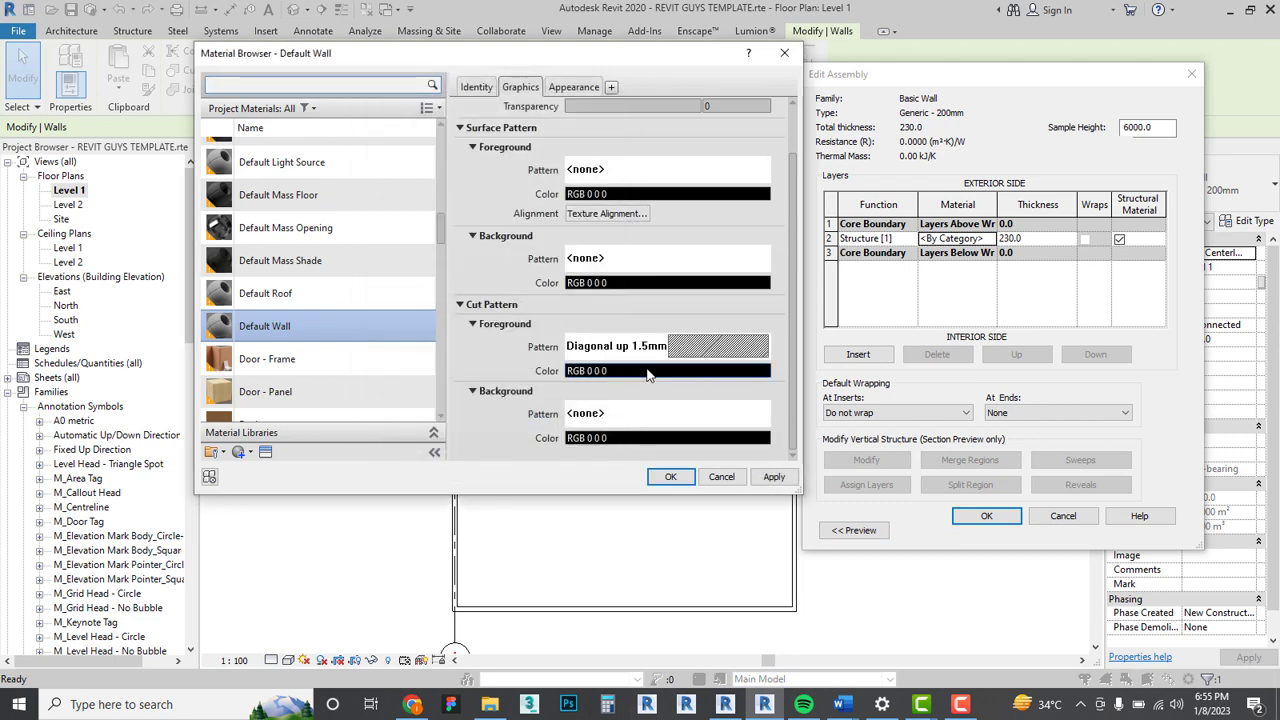
Colour the cut pattern grey (RGB 128) and accept Default Wall as the layer material.
click(648, 371)
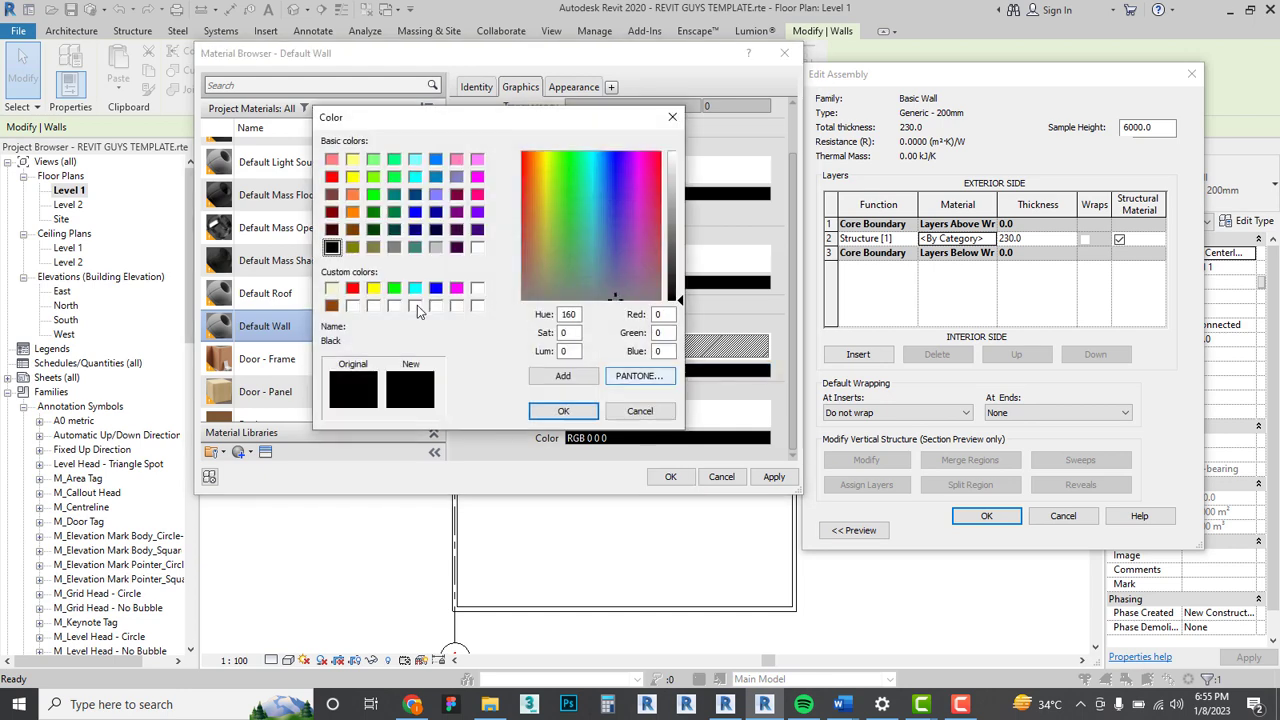
click(394, 247)
click(563, 411)
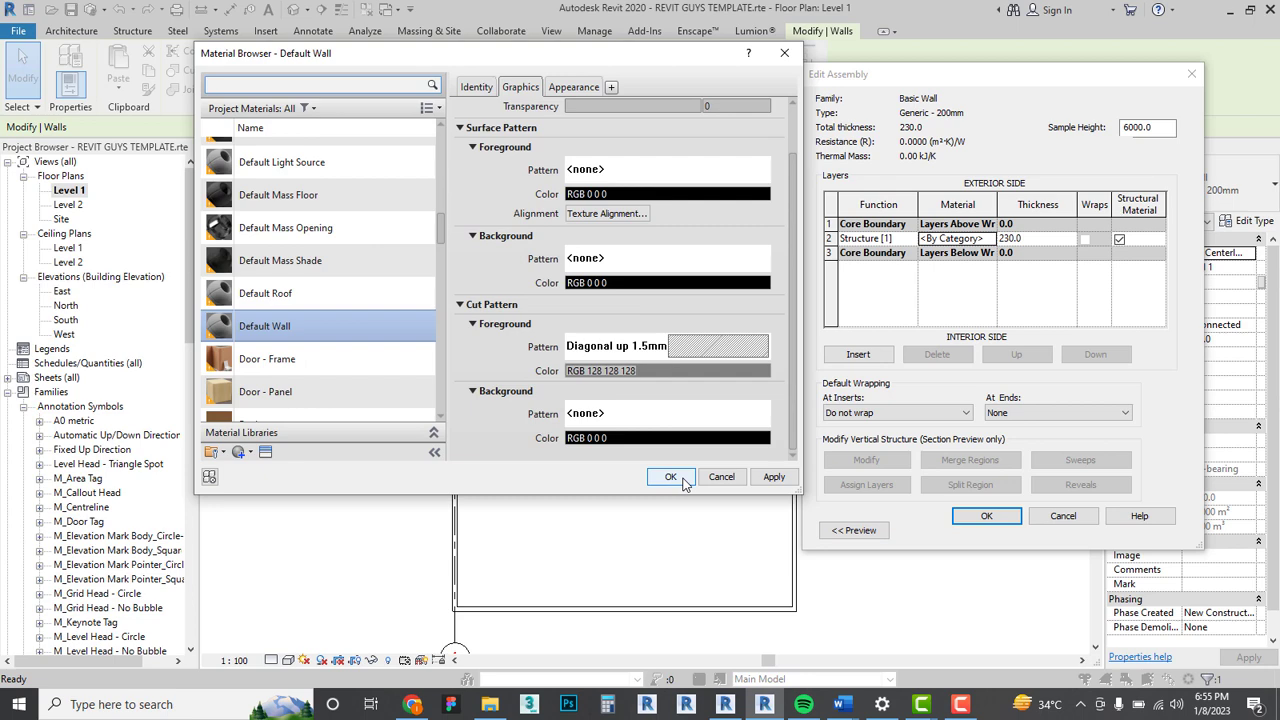
click(680, 477)
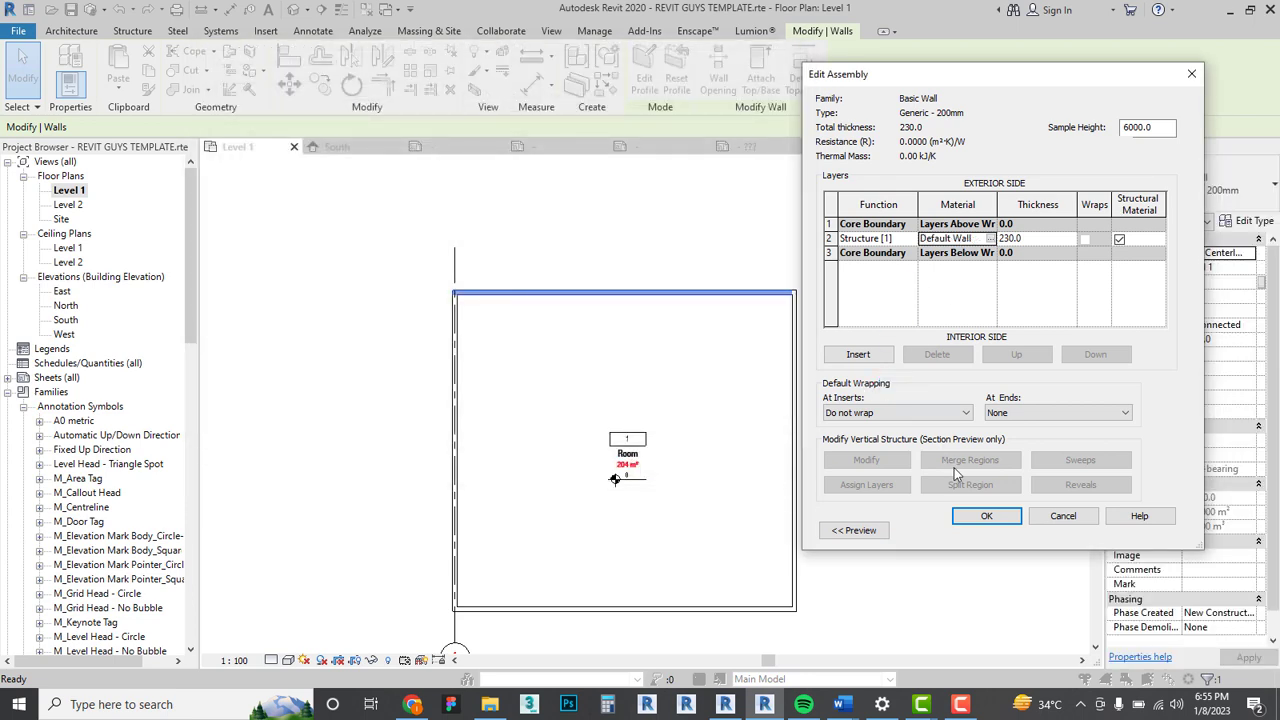
Confirm the wall type changes and set the Level 1 plan to Fine detail.
click(985, 516)
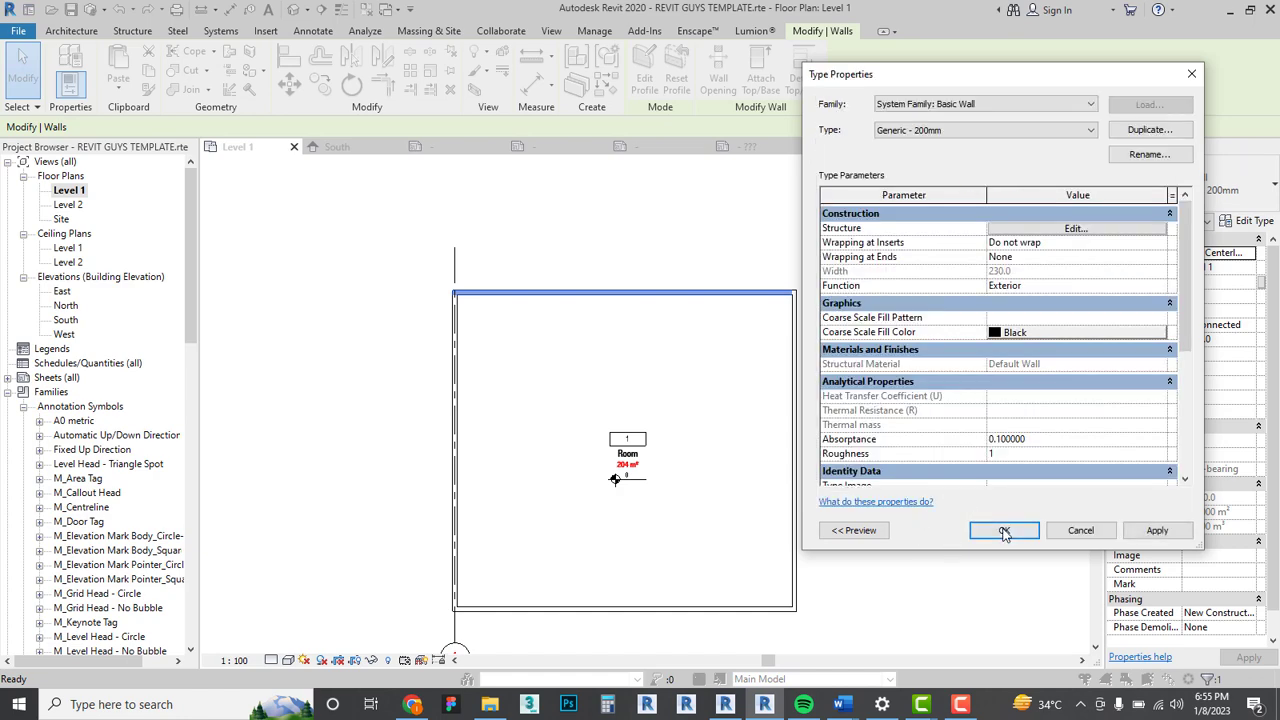
click(1003, 530)
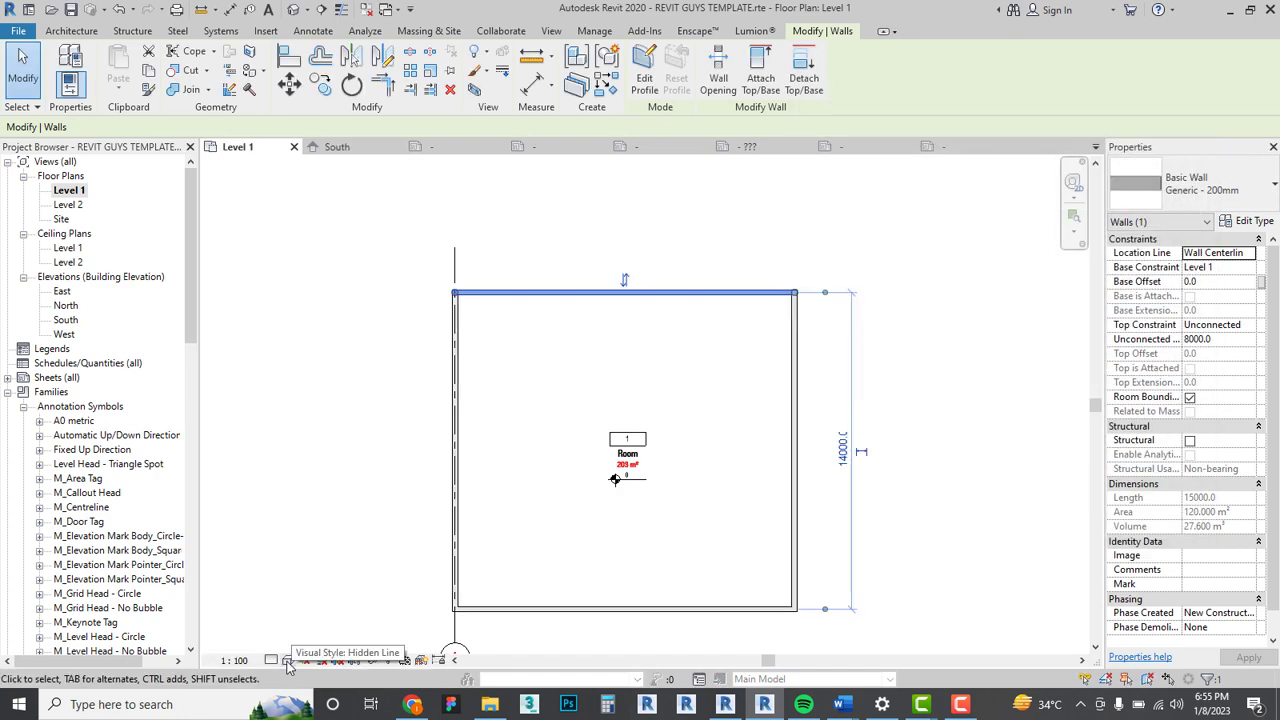
click(271, 662)
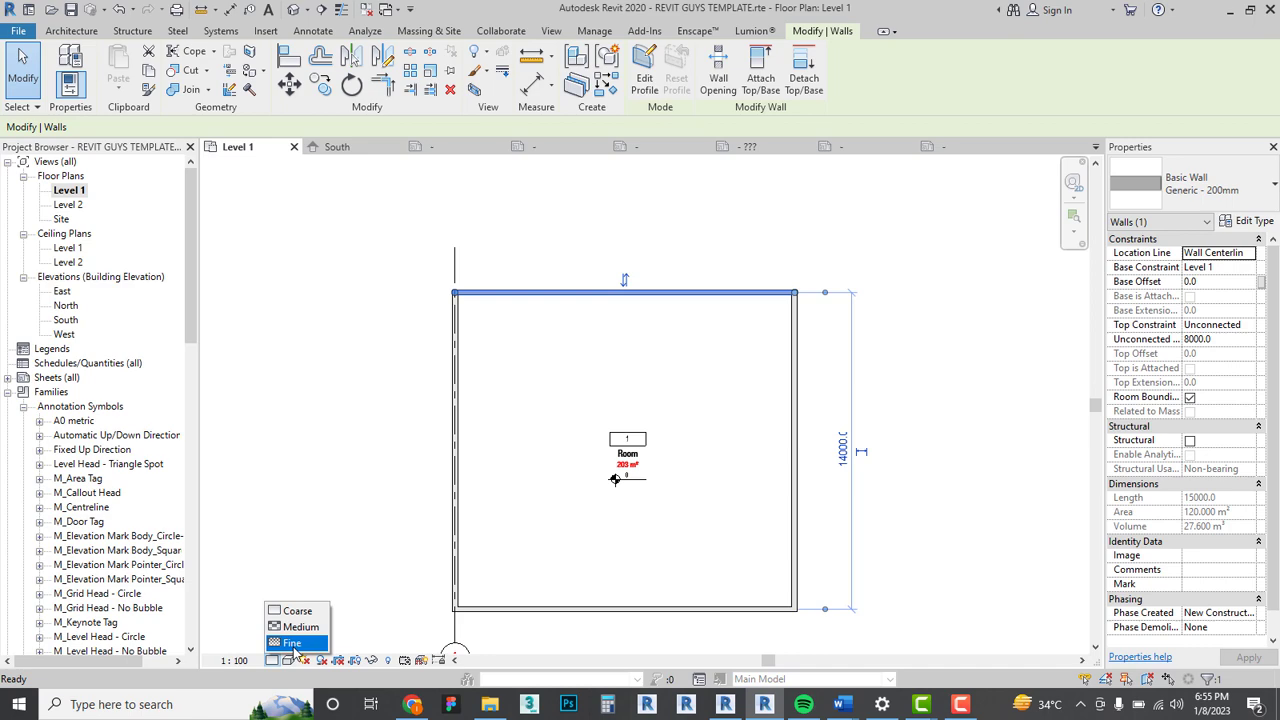
click(292, 643)
Select the top wall of the room.
click(469, 243)
scroll(469, 243, up, 8)
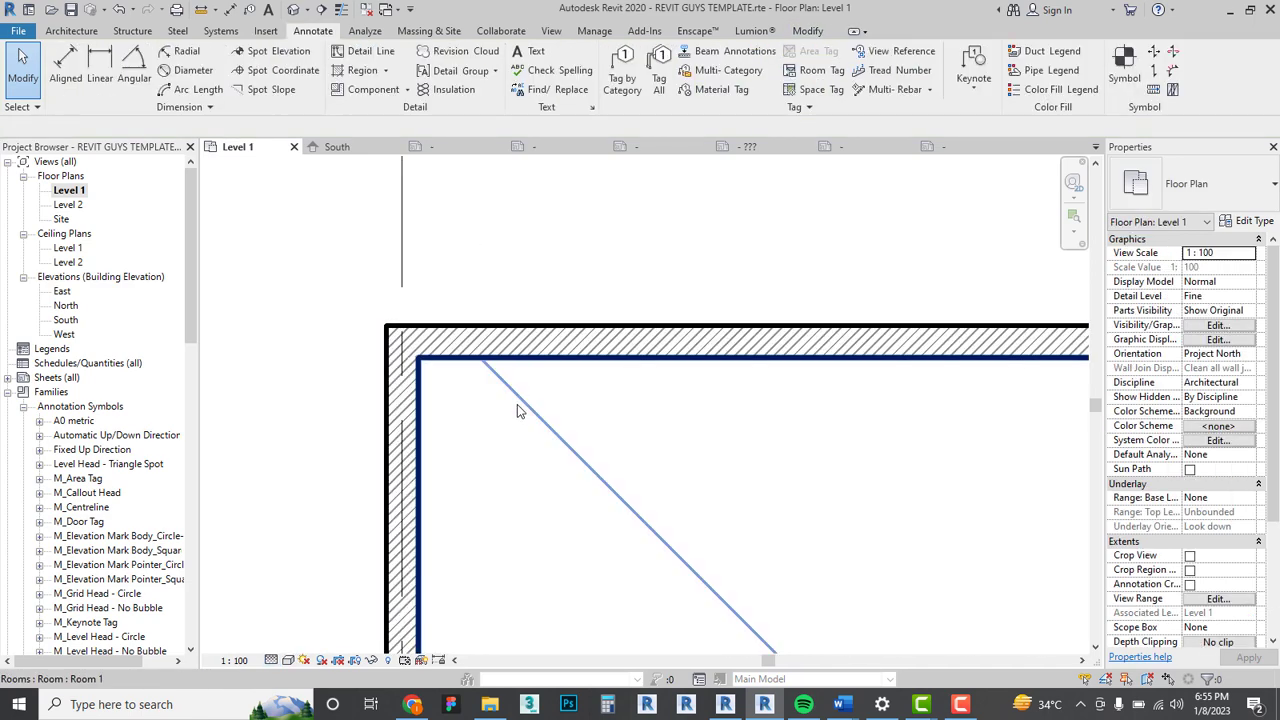
scroll(344, 243, down, 3)
click(460, 304)
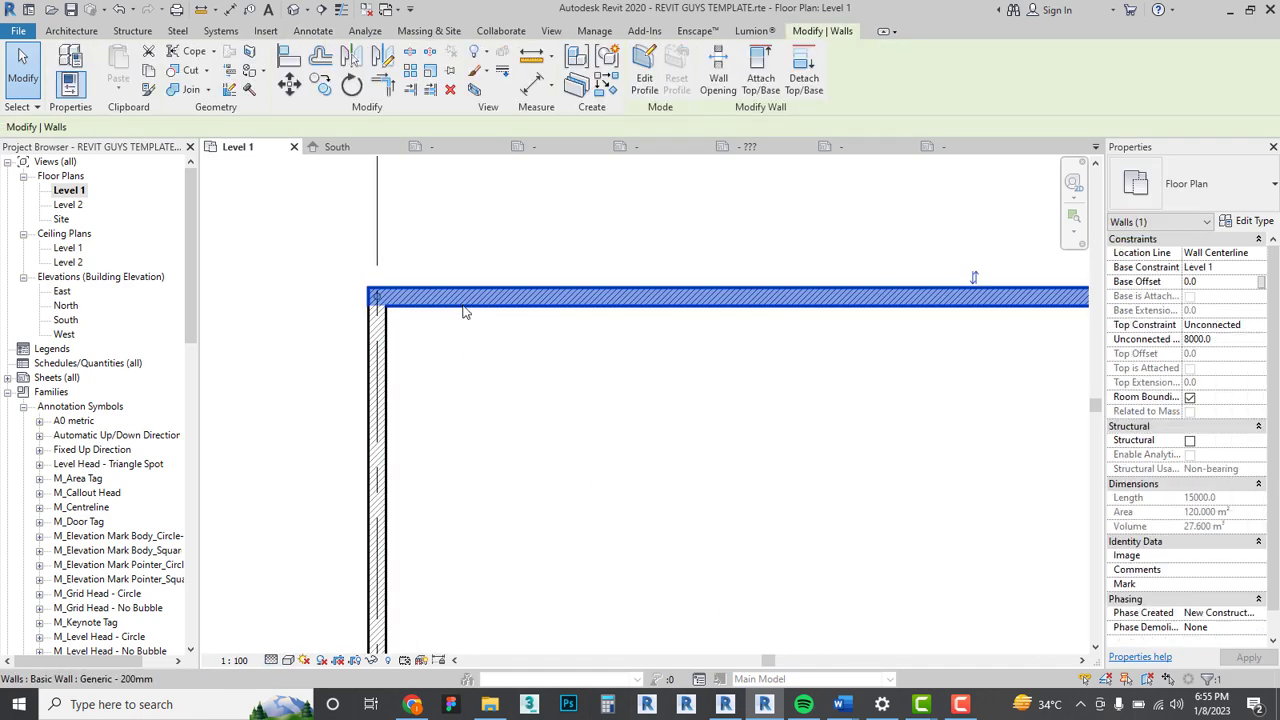
Add two layers to the Generic - 200mm wall and move the By Category layer below the core.
click(1247, 220)
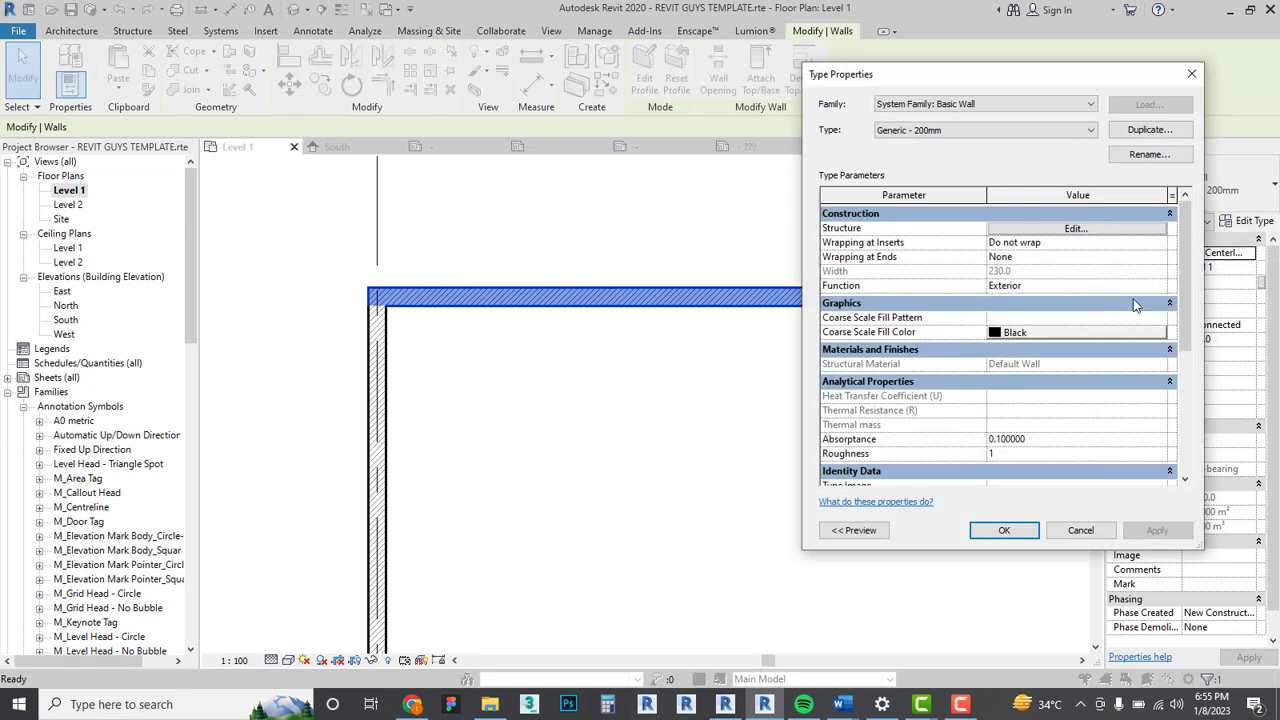
click(1080, 229)
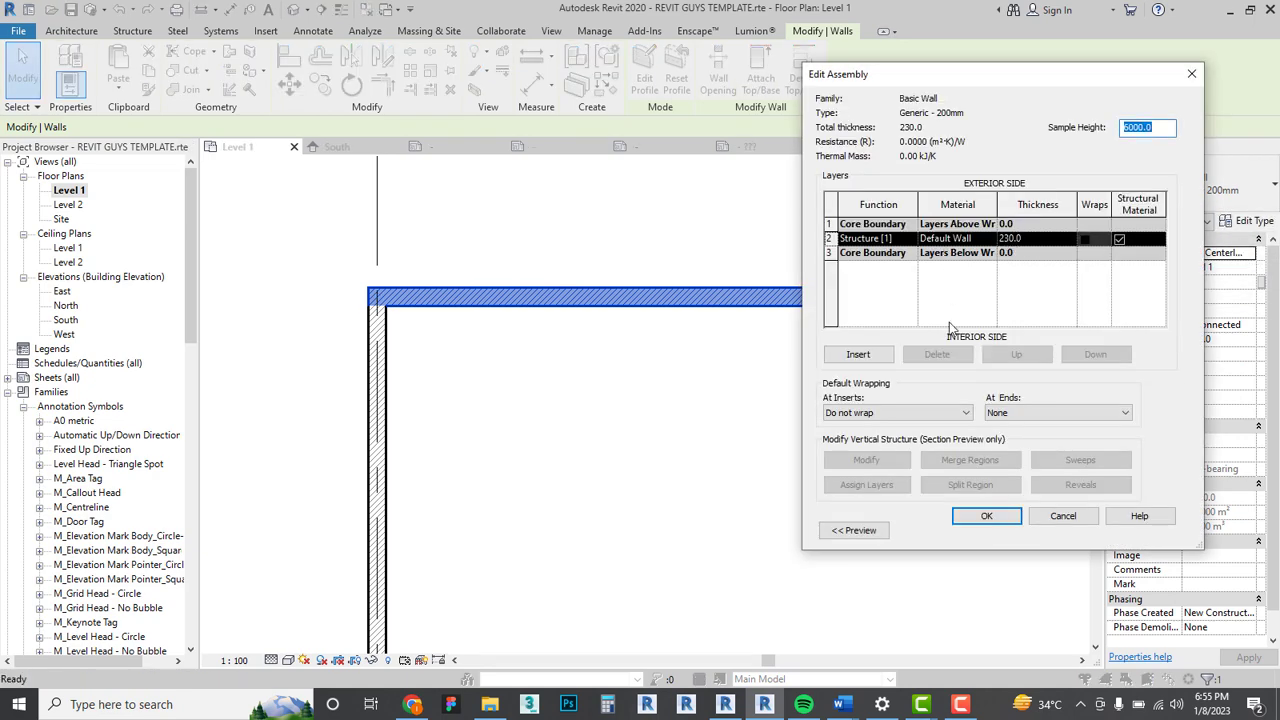
click(858, 354)
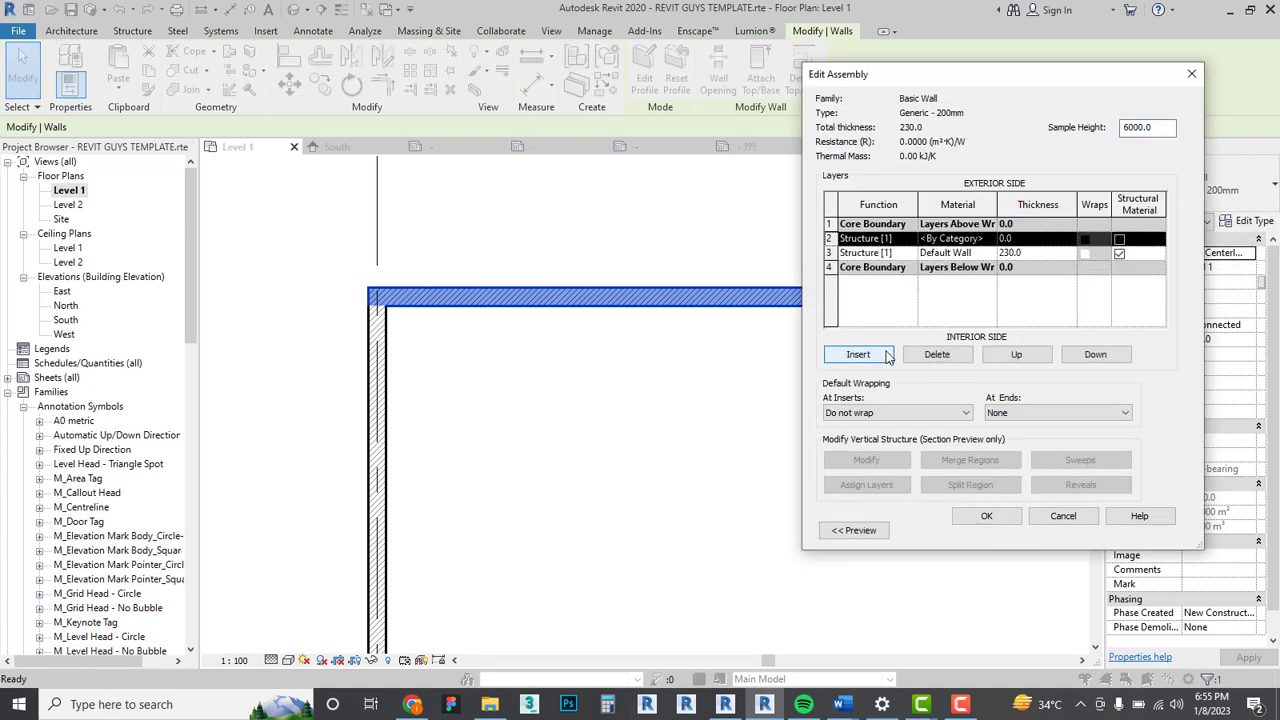
click(886, 356)
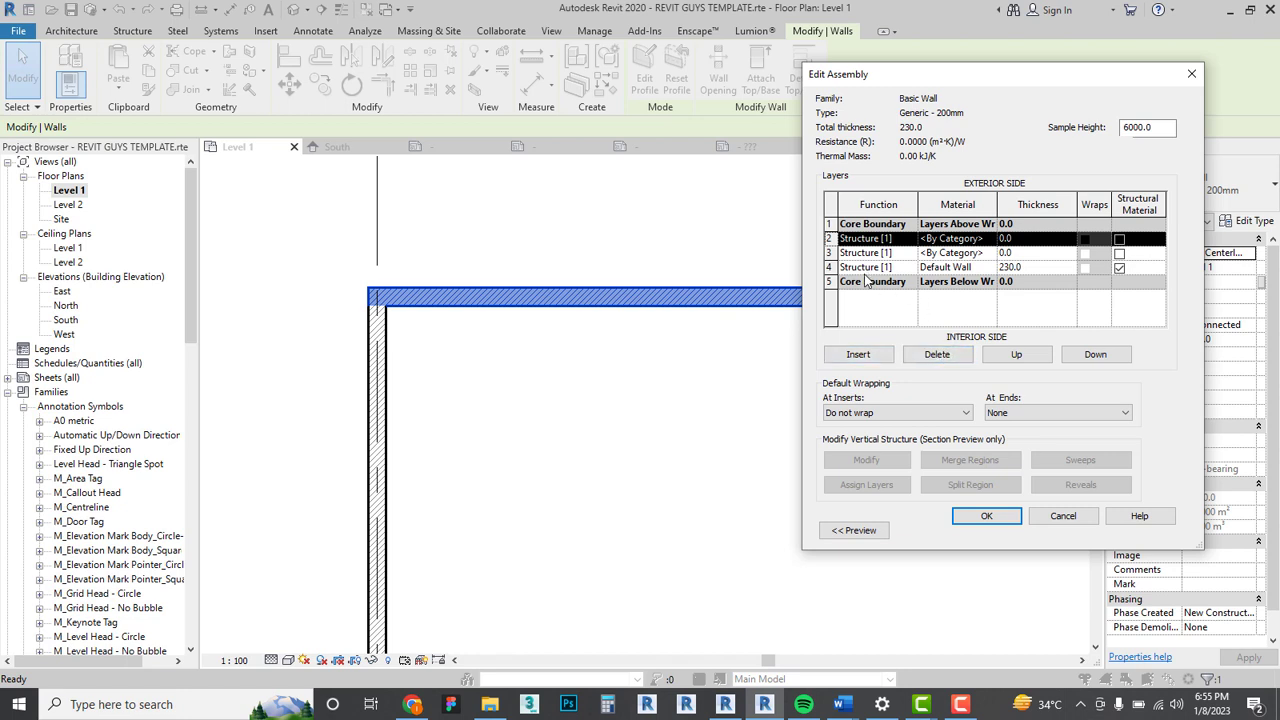
click(1012, 357)
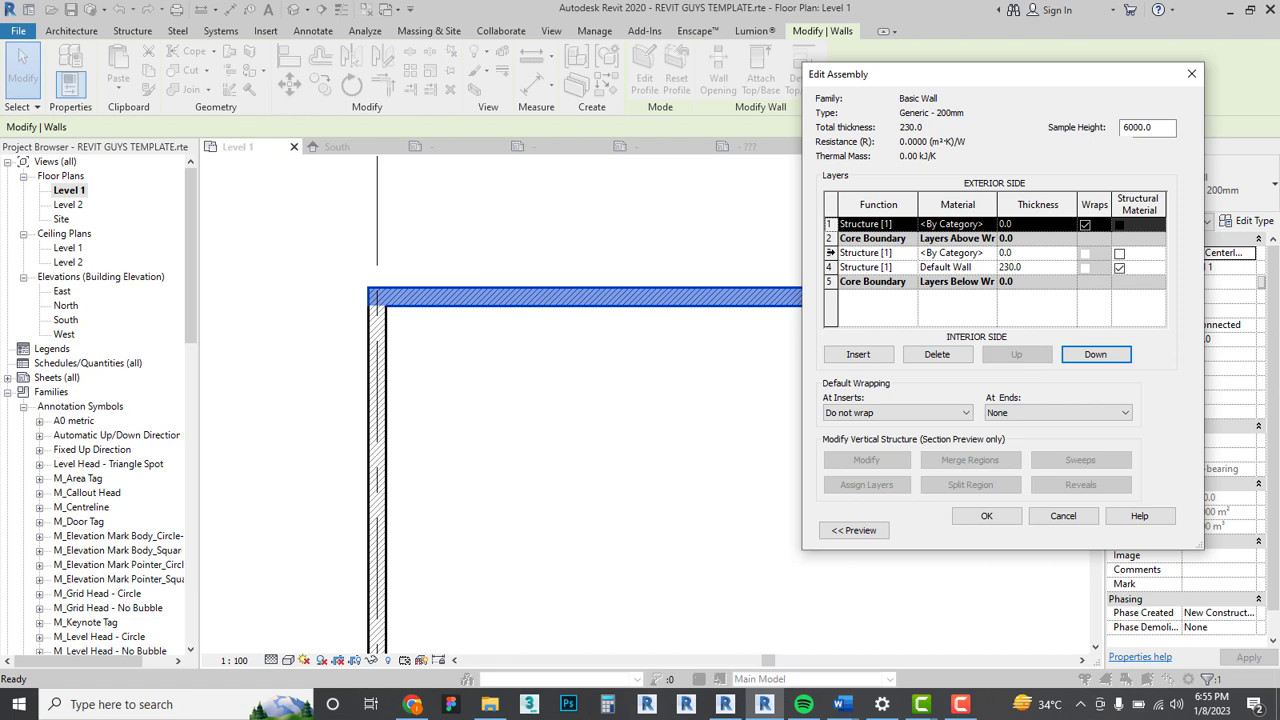
click(829, 253)
click(1070, 357)
click(1070, 357)
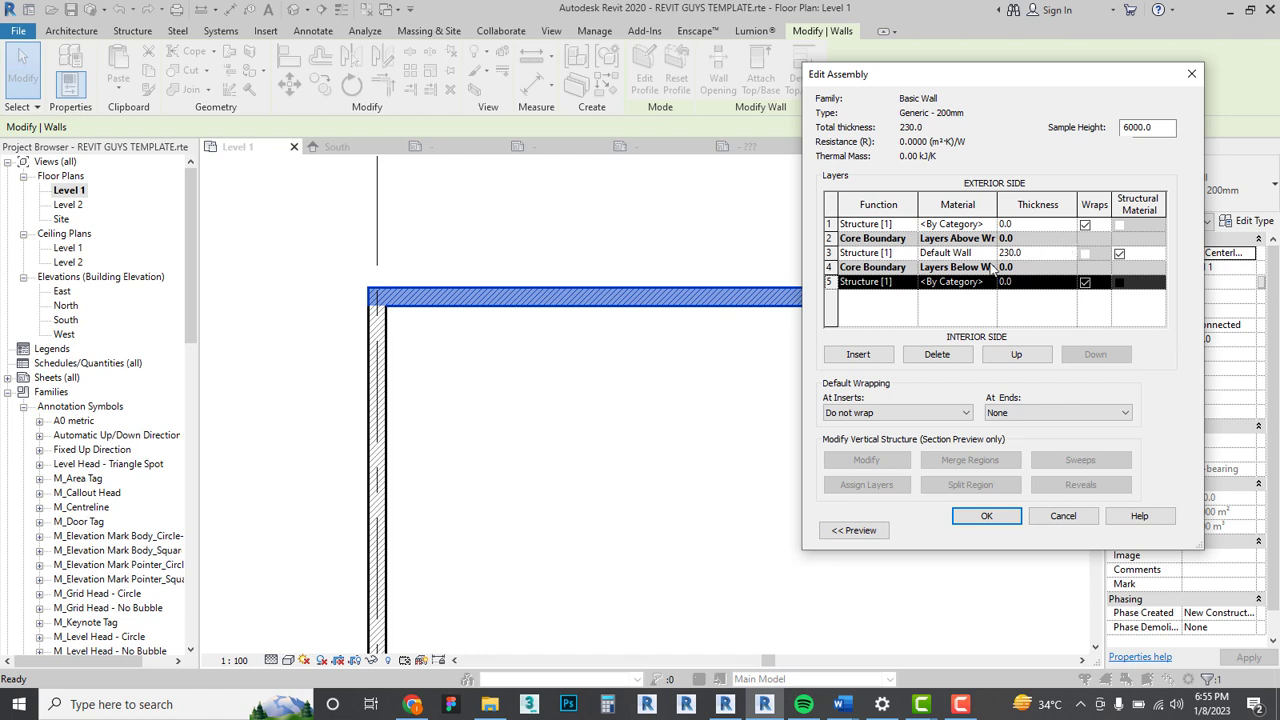
Make the top and bottom face layers 15 thick and apply the 260.0 wall type.
click(1028, 283)
text(15)
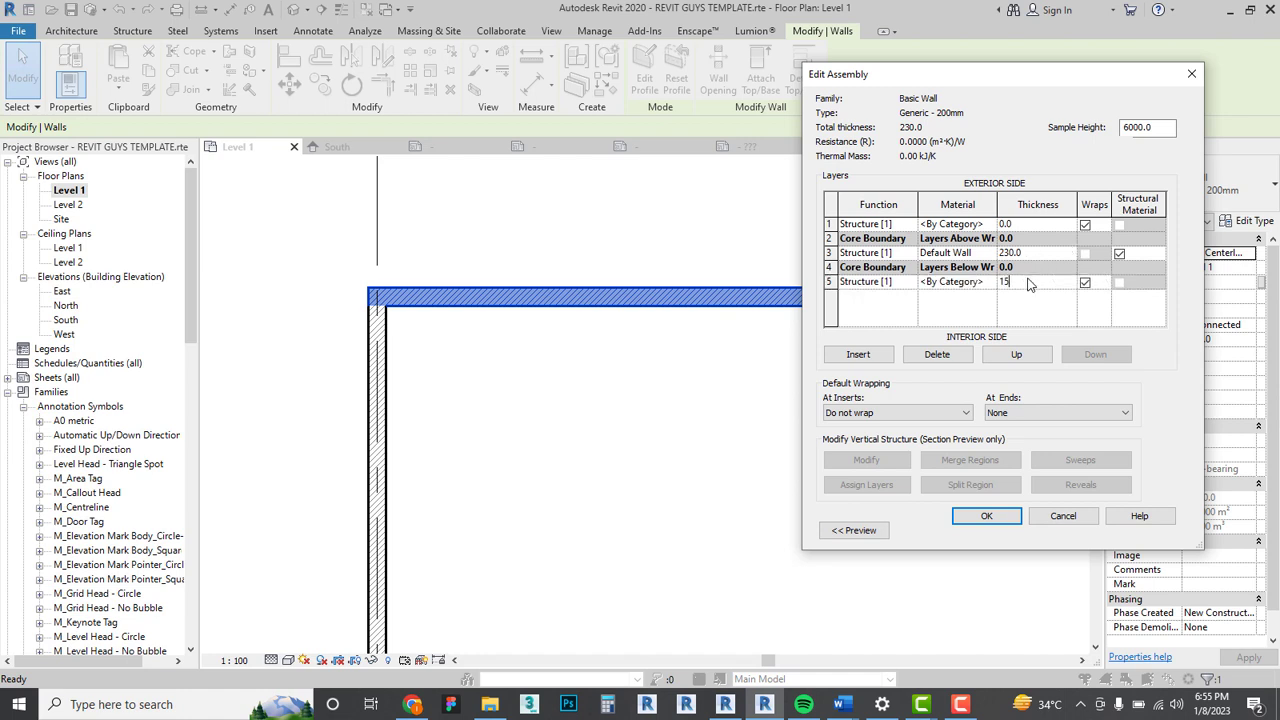
click(1028, 228)
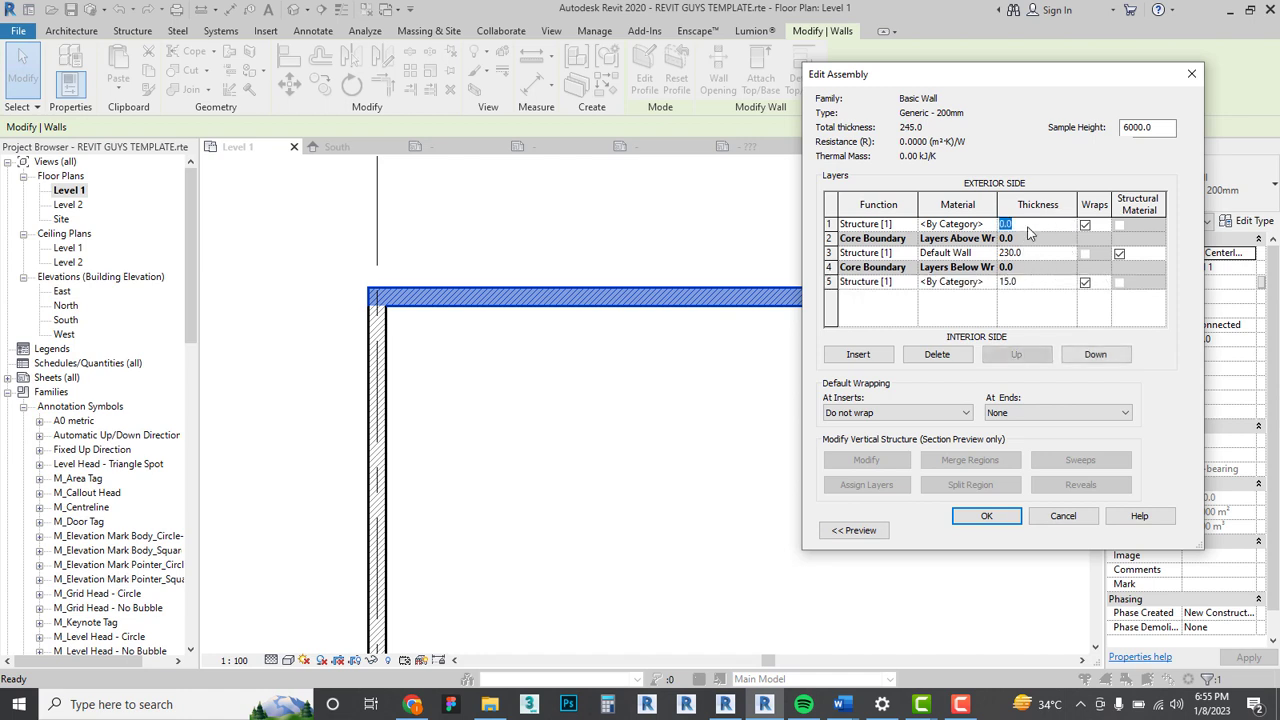
text(15)
click(970, 322)
click(986, 517)
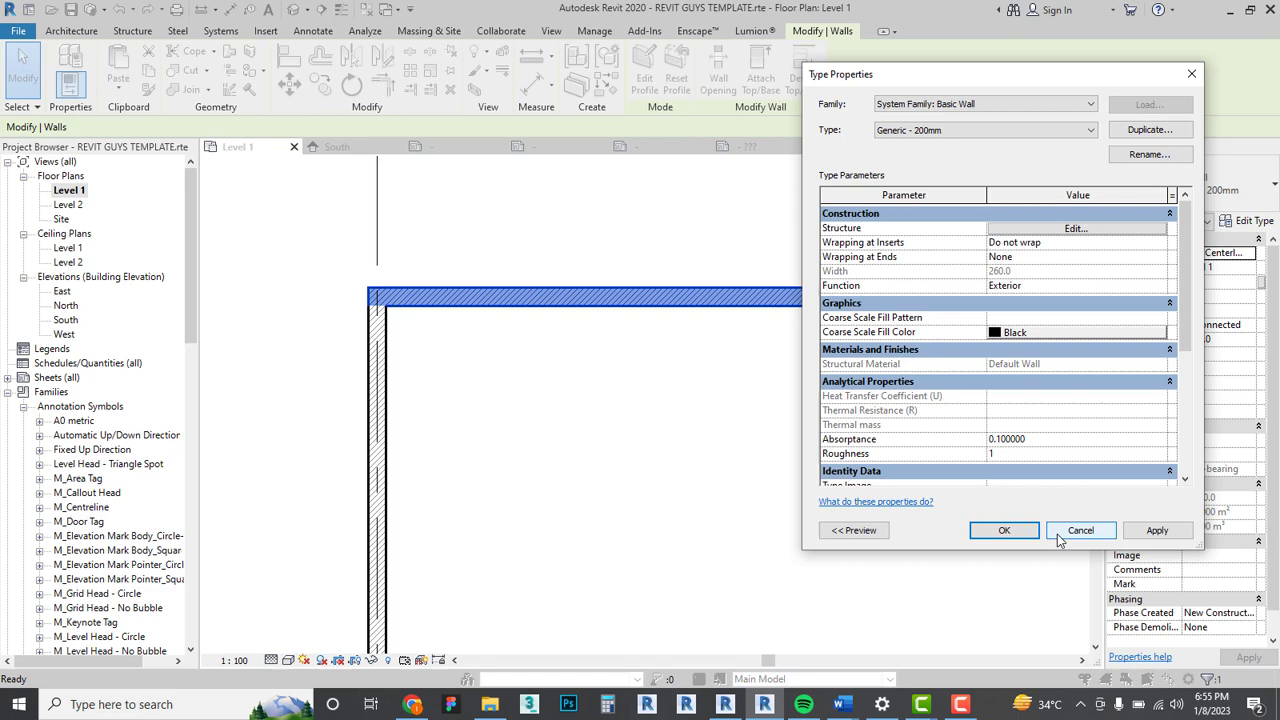
click(1157, 530)
click(1004, 530)
scroll(486, 260, up, 4)
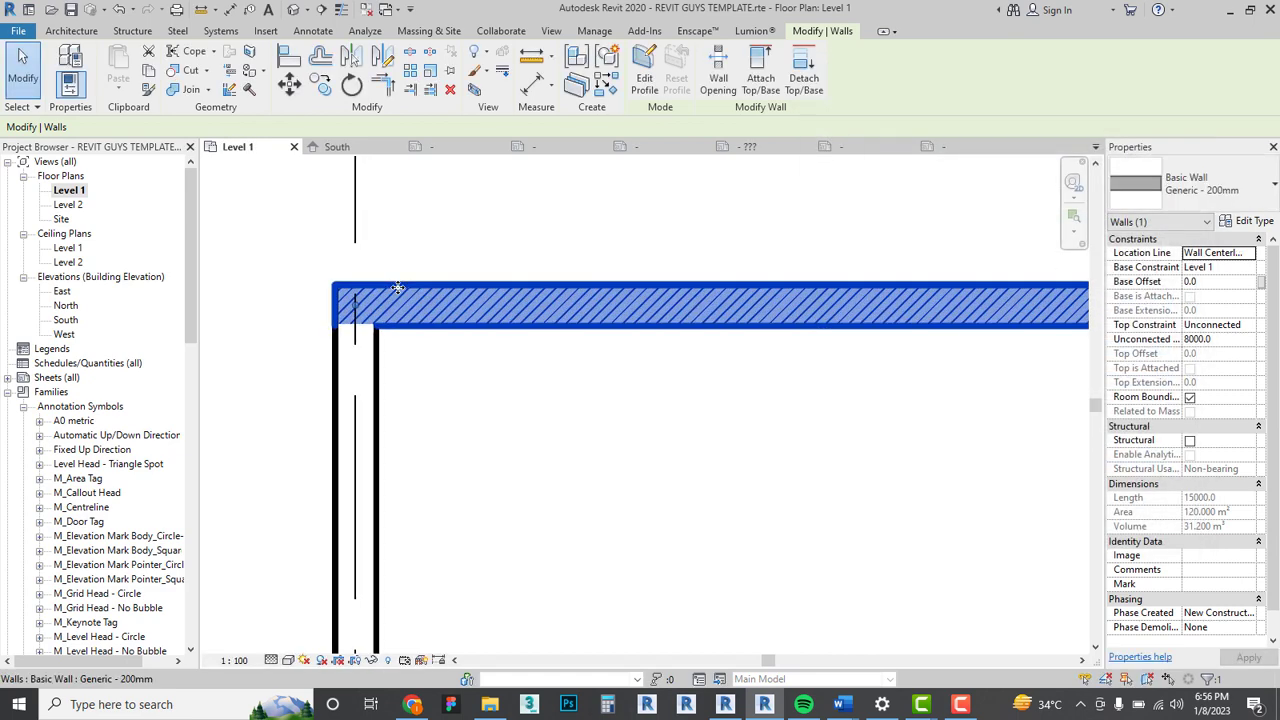
Zoom in to inspect the thickened top wall.
click(489, 212)
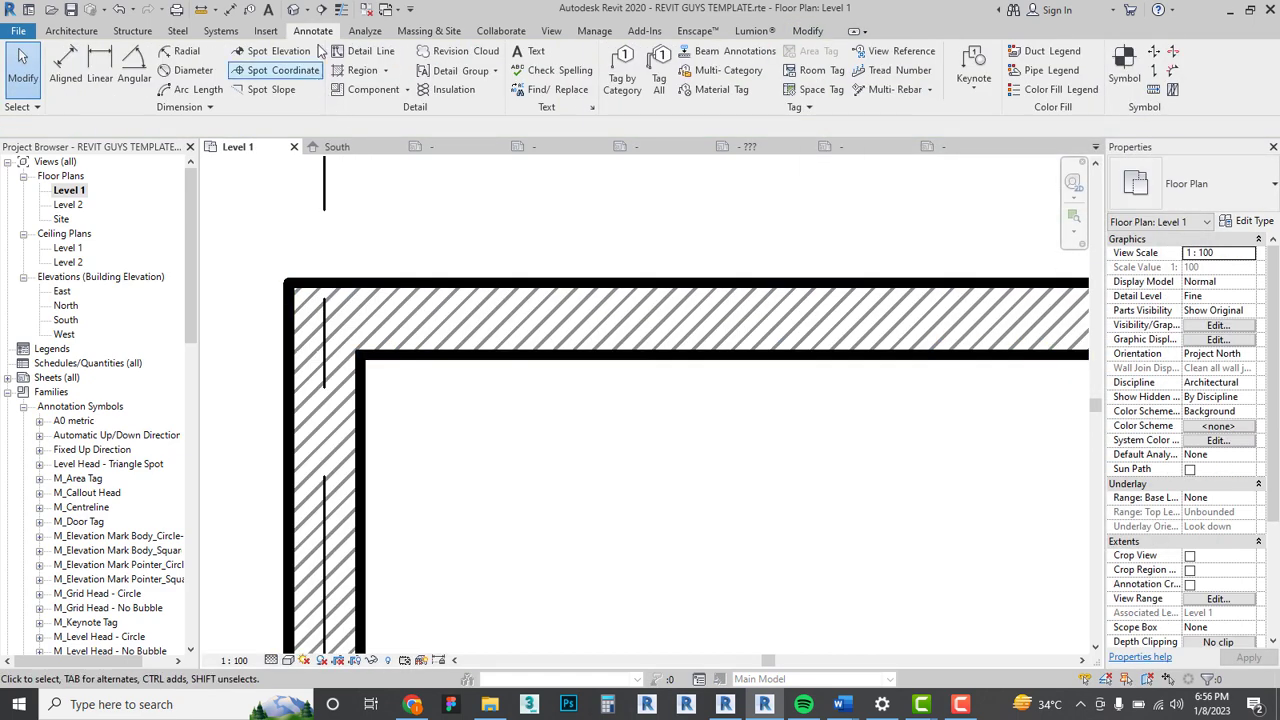
scroll(362, 326, up, 2)
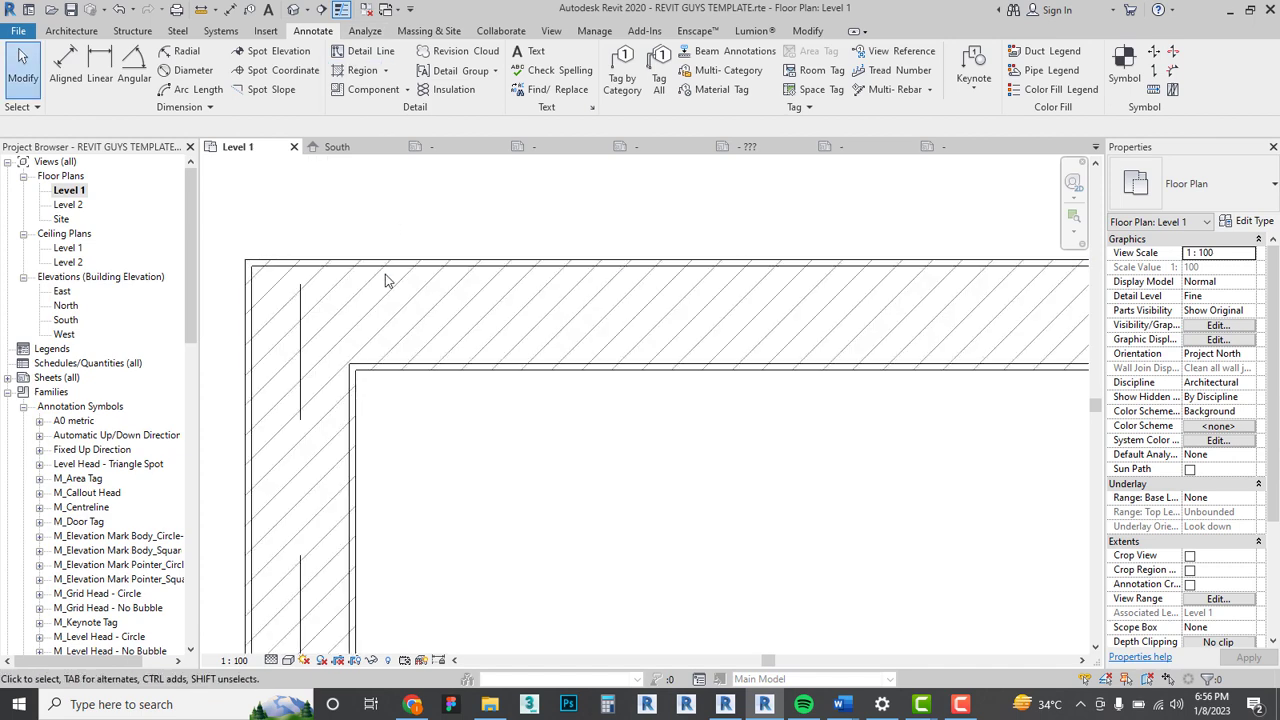
click(420, 268)
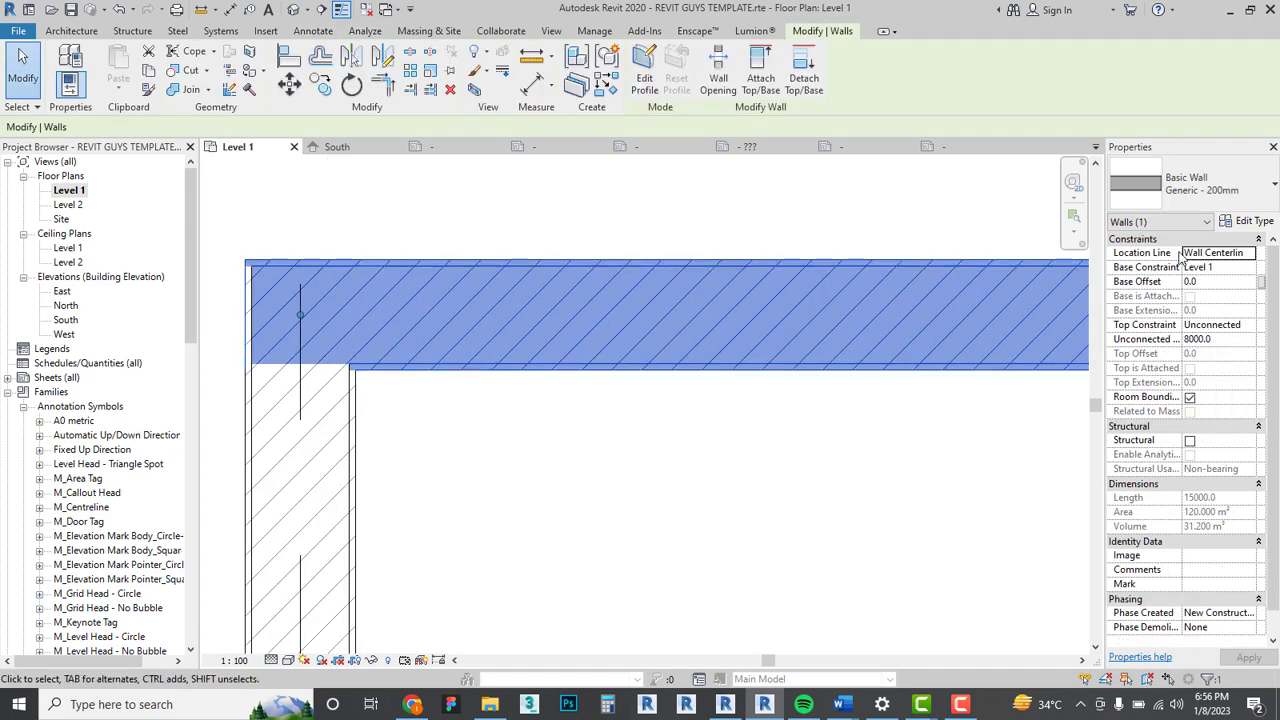
key(Escape)
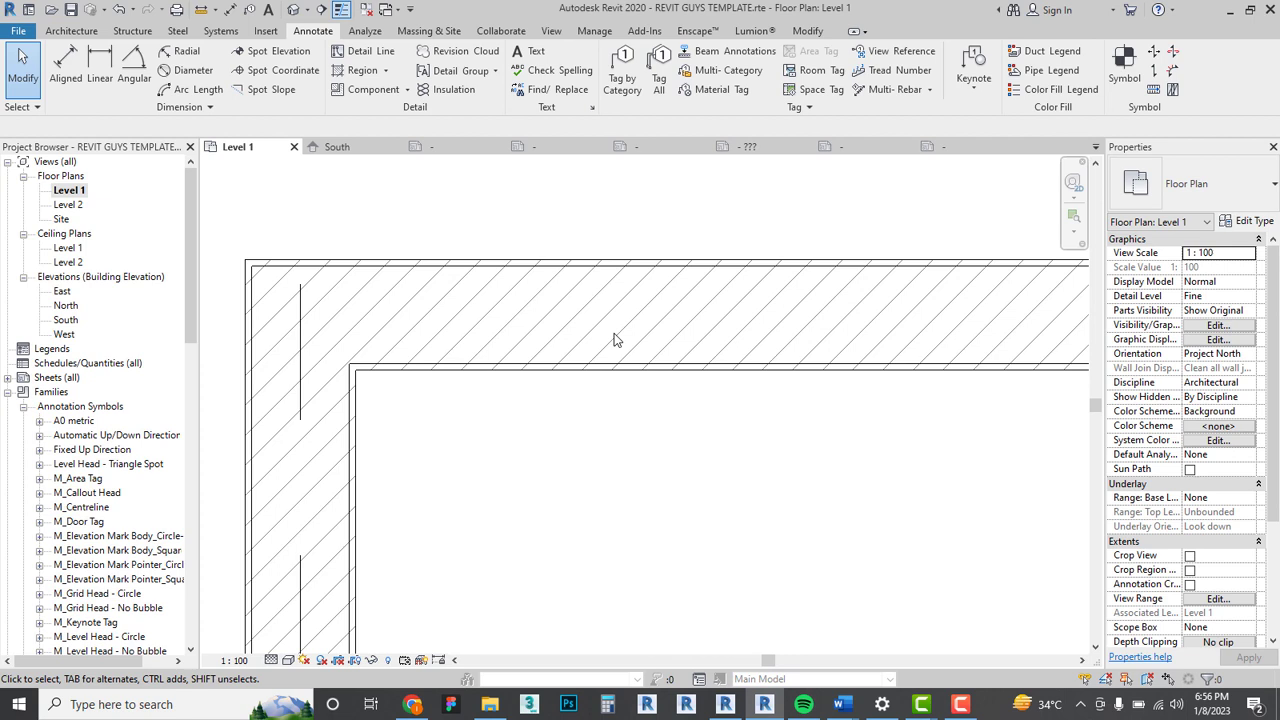
Select the top wall and bring up its Generic - 200mm Type Properties.
scroll(631, 337, down, 3)
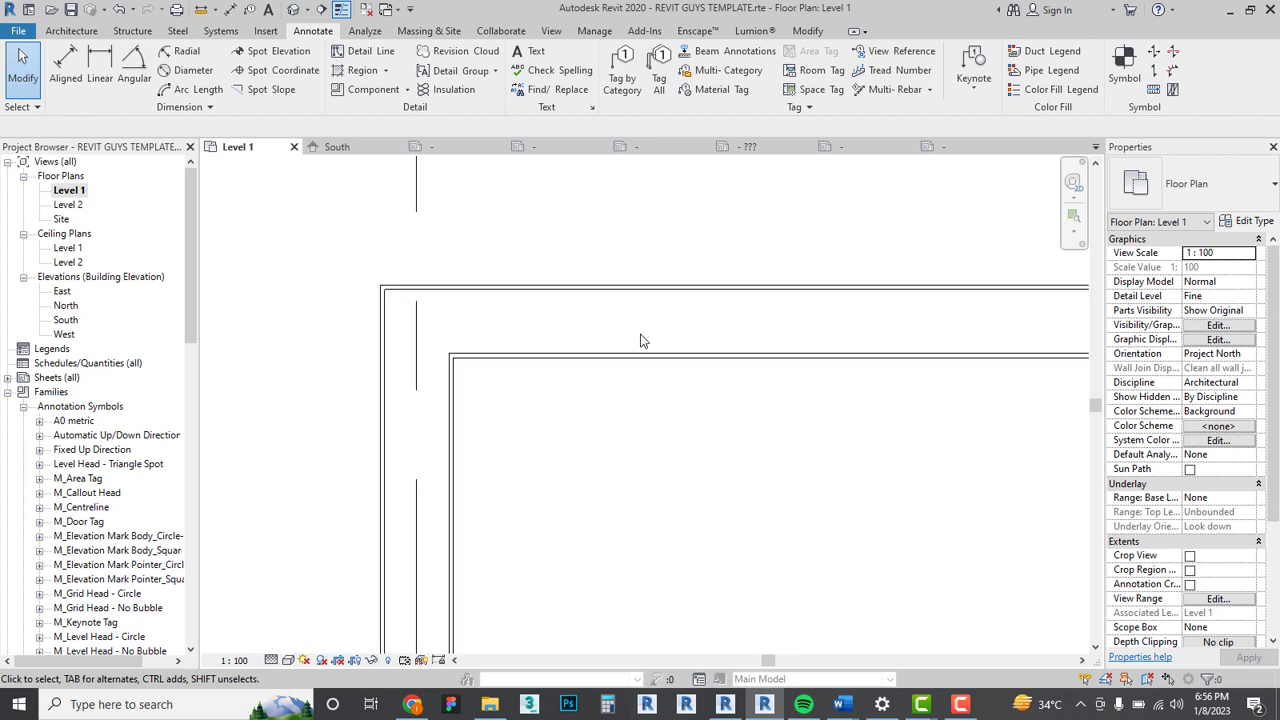
scroll(571, 409, down, 1)
middle_drag(571, 409, 509, 389)
click(561, 328)
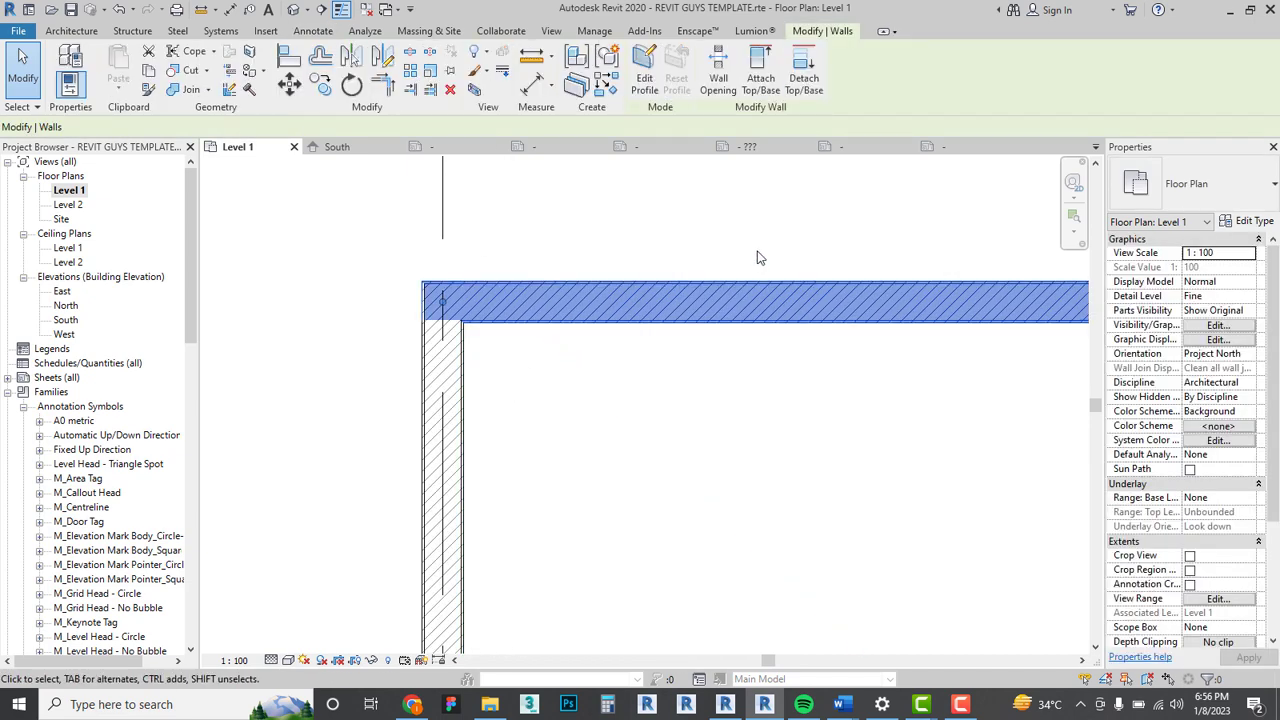
click(1243, 221)
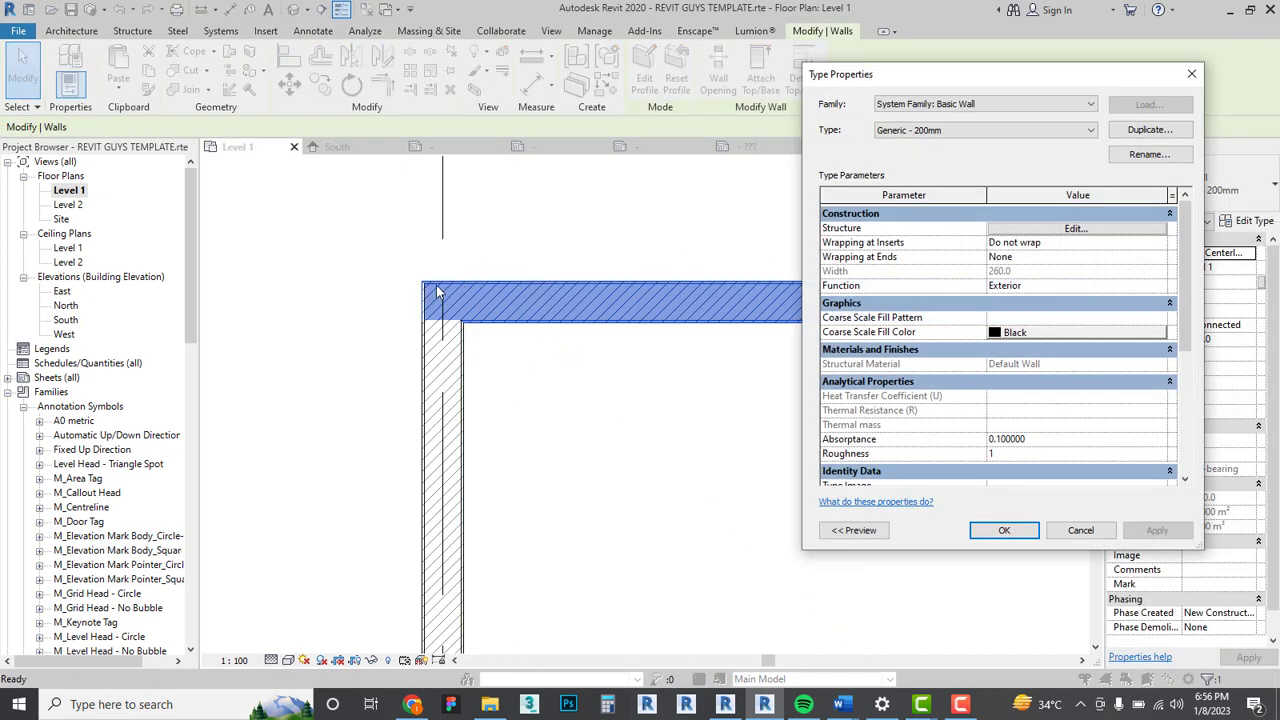
Create a new material from the exterior layer's Material Browser in the wall assembly.
click(1033, 230)
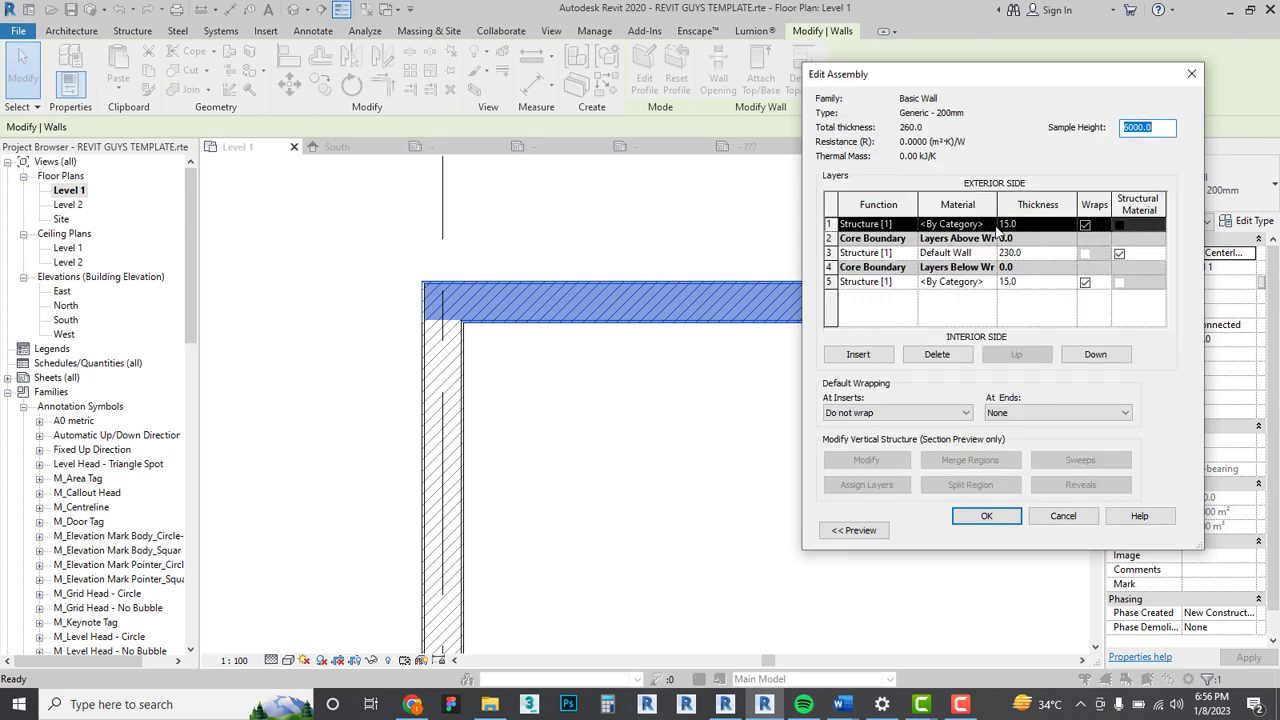
click(960, 224)
click(990, 224)
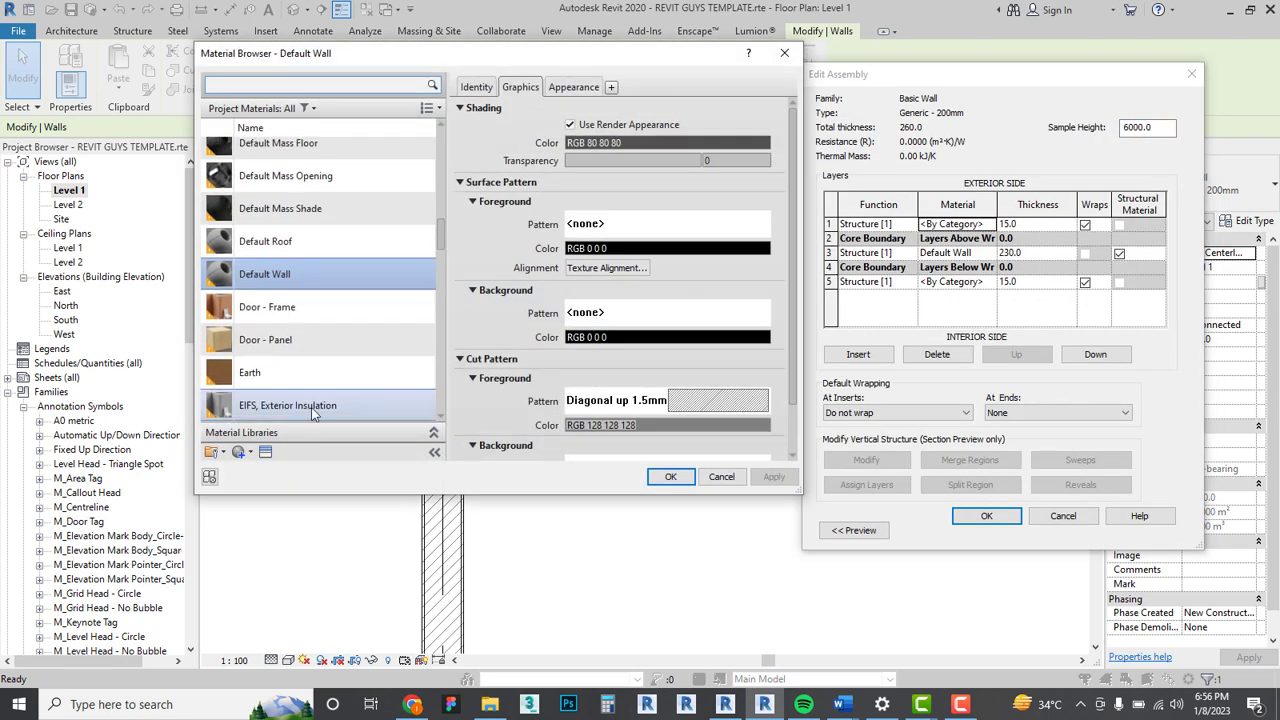
click(249, 453)
click(262, 466)
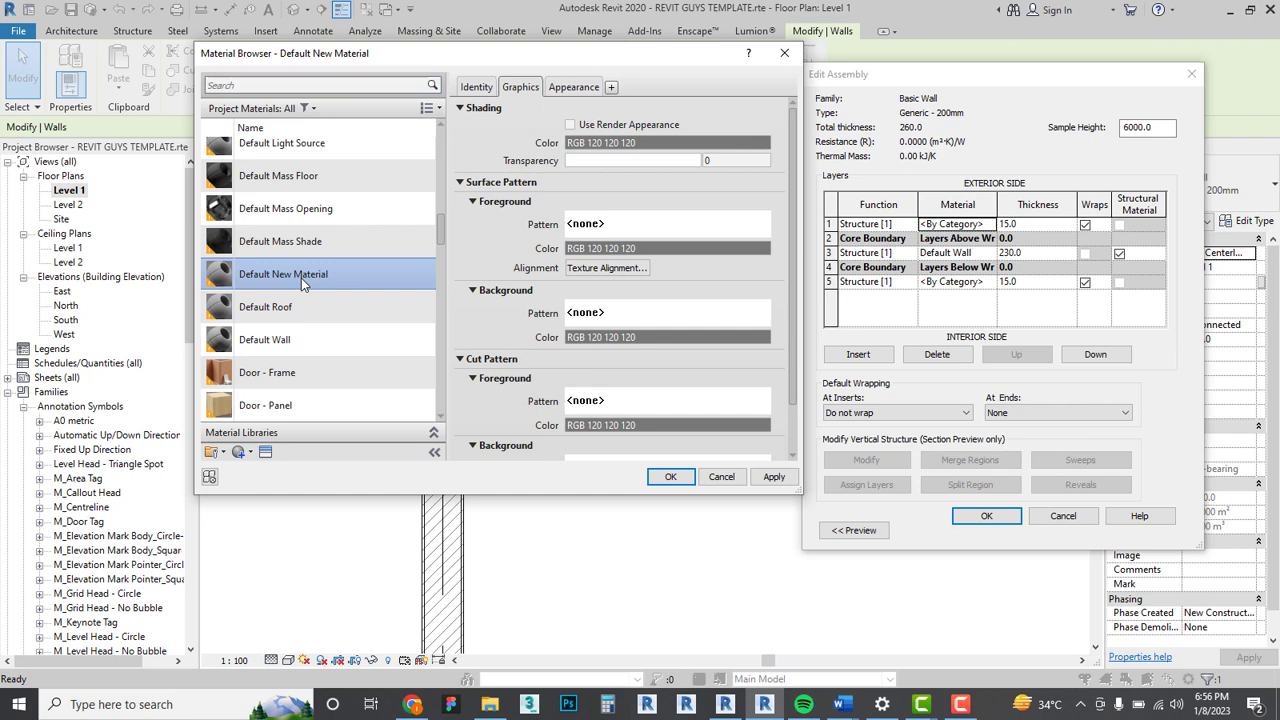
Rename Default New Material to Plaster and assign it to the exterior layer.
right_click(361, 274)
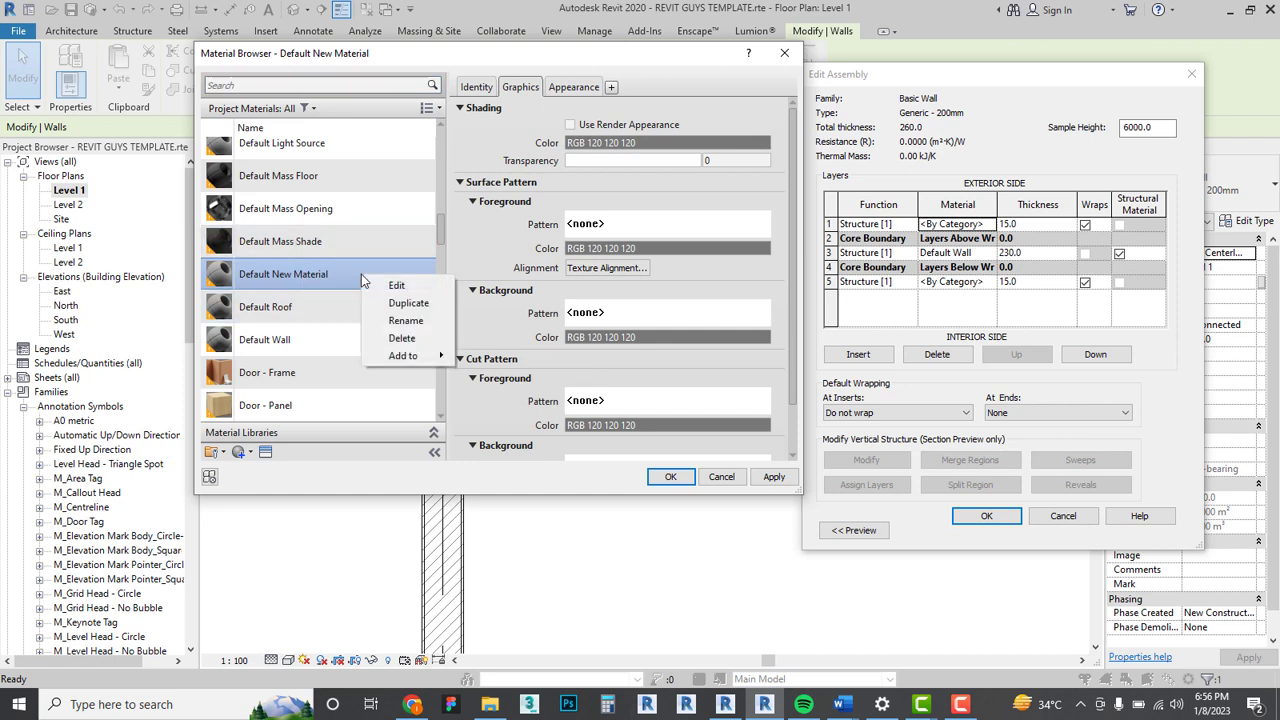
click(404, 321)
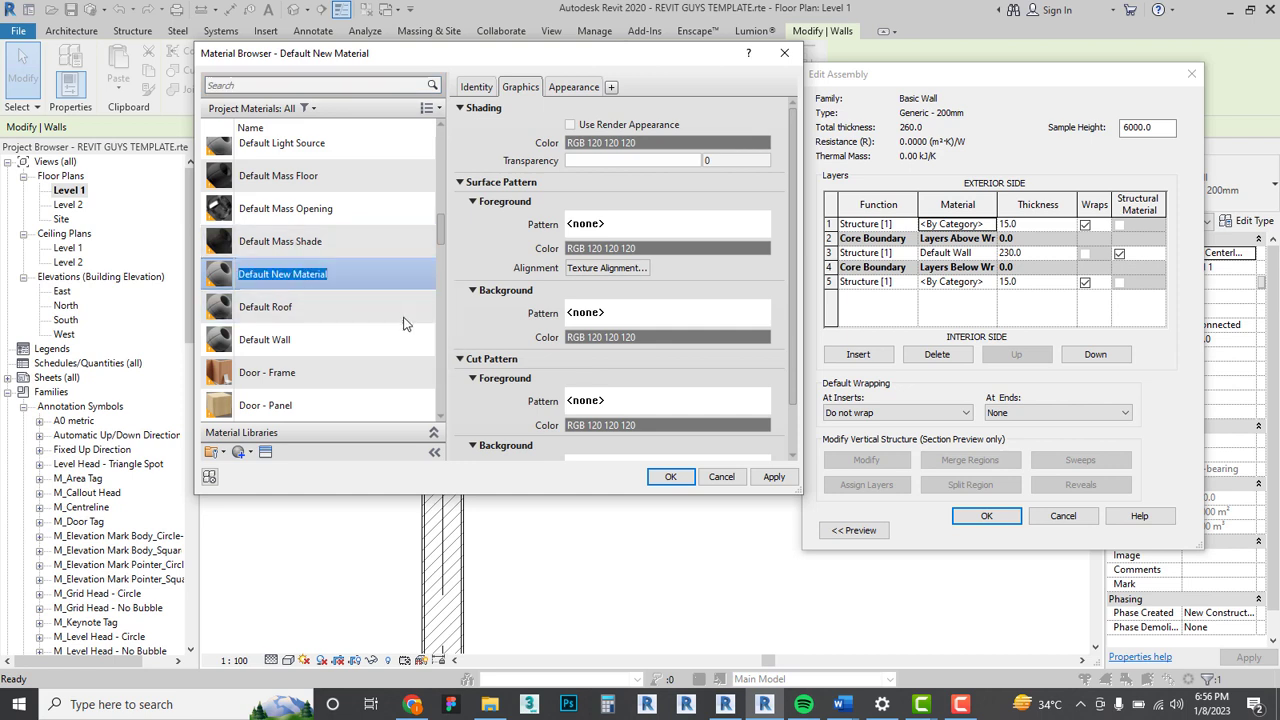
text(pLAST)
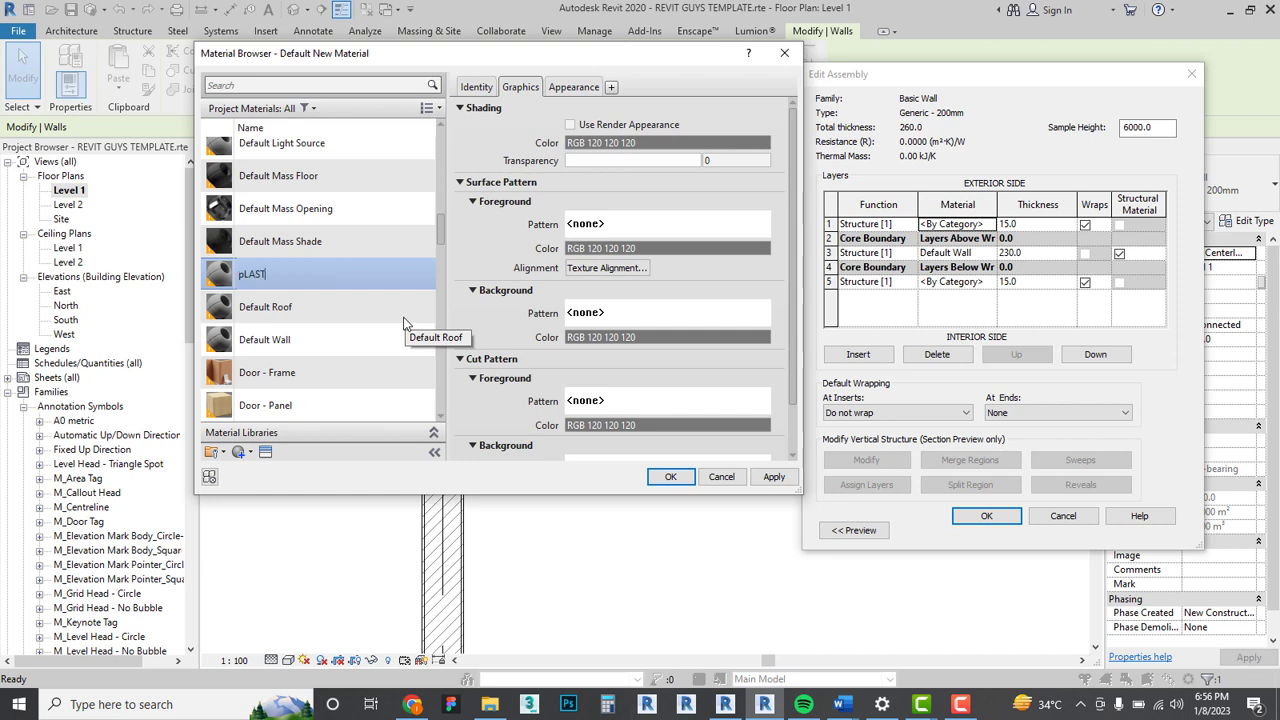
text(E)
key(BackSpace)
key(Return)
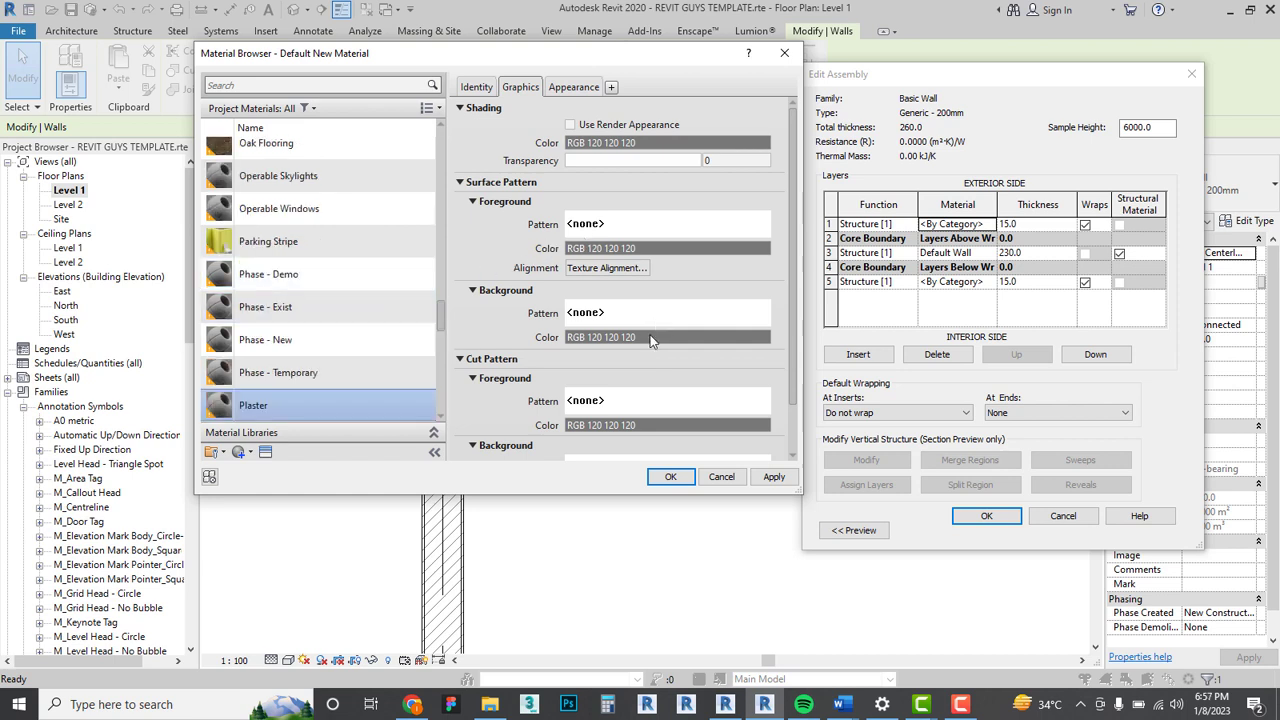
scroll(600, 413, down, 1)
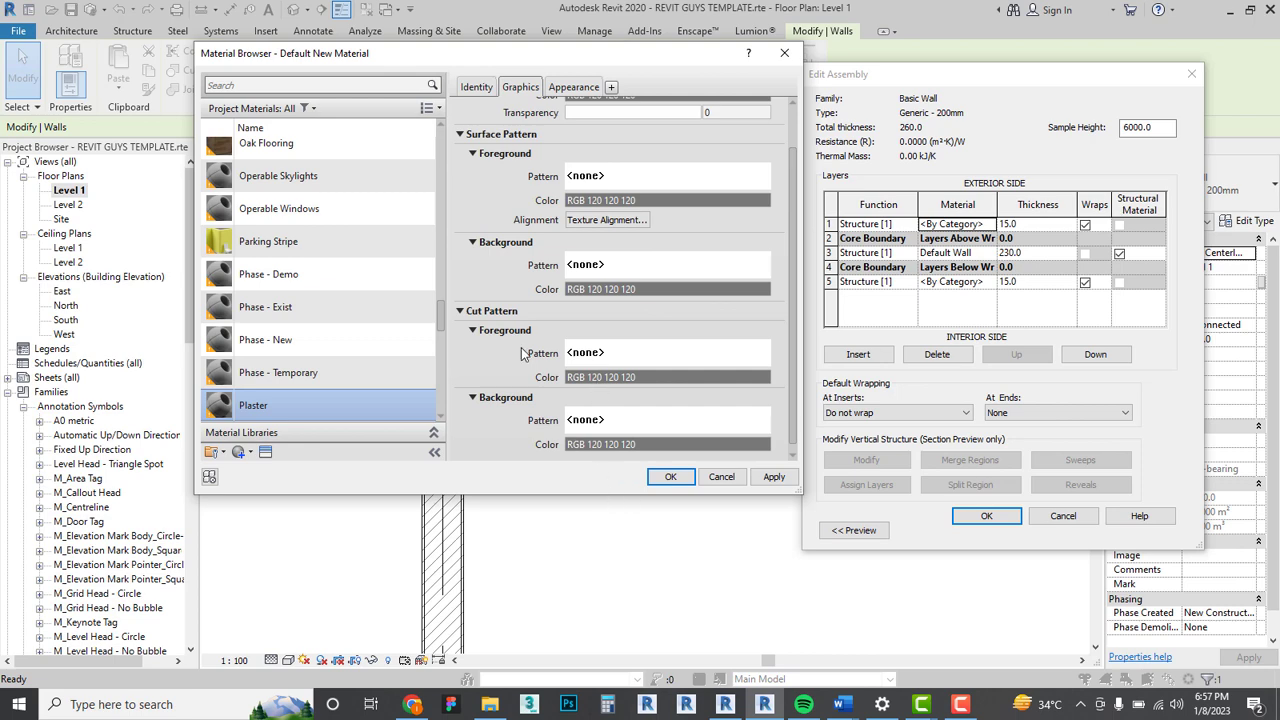
click(668, 478)
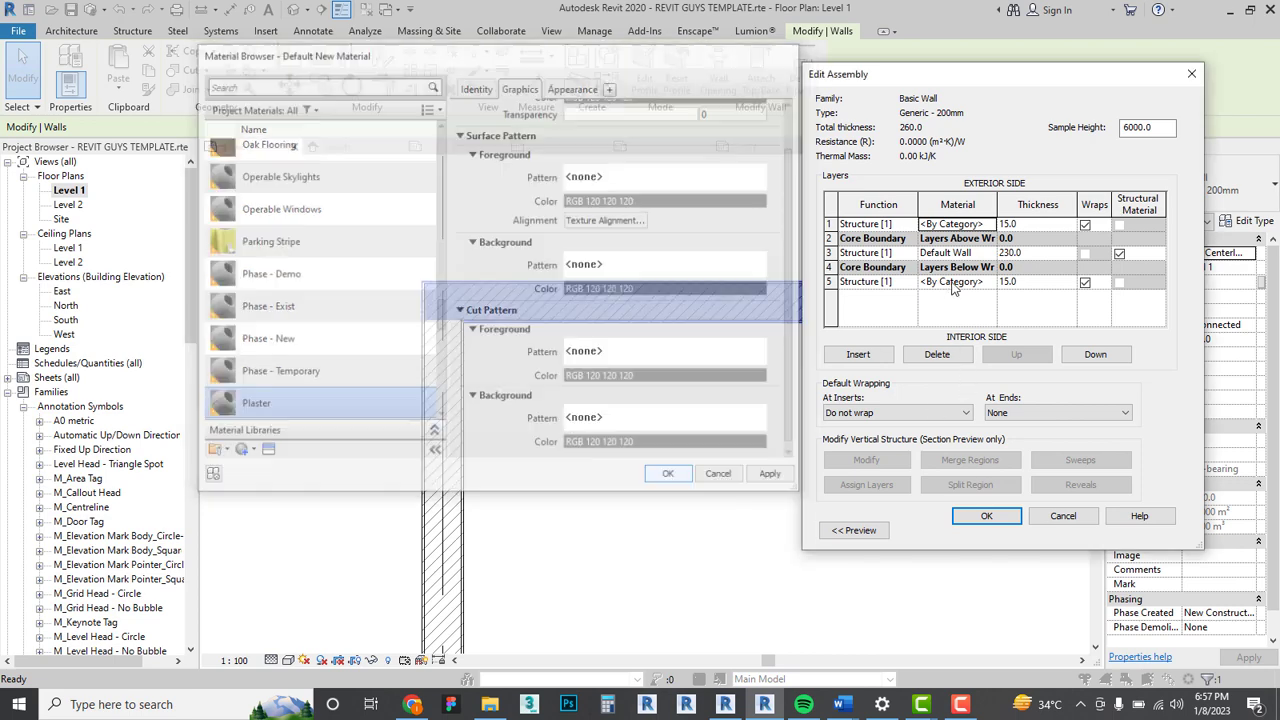
Set the interior row 5 layer's material to Plaster and confirm the wall type changes.
click(967, 228)
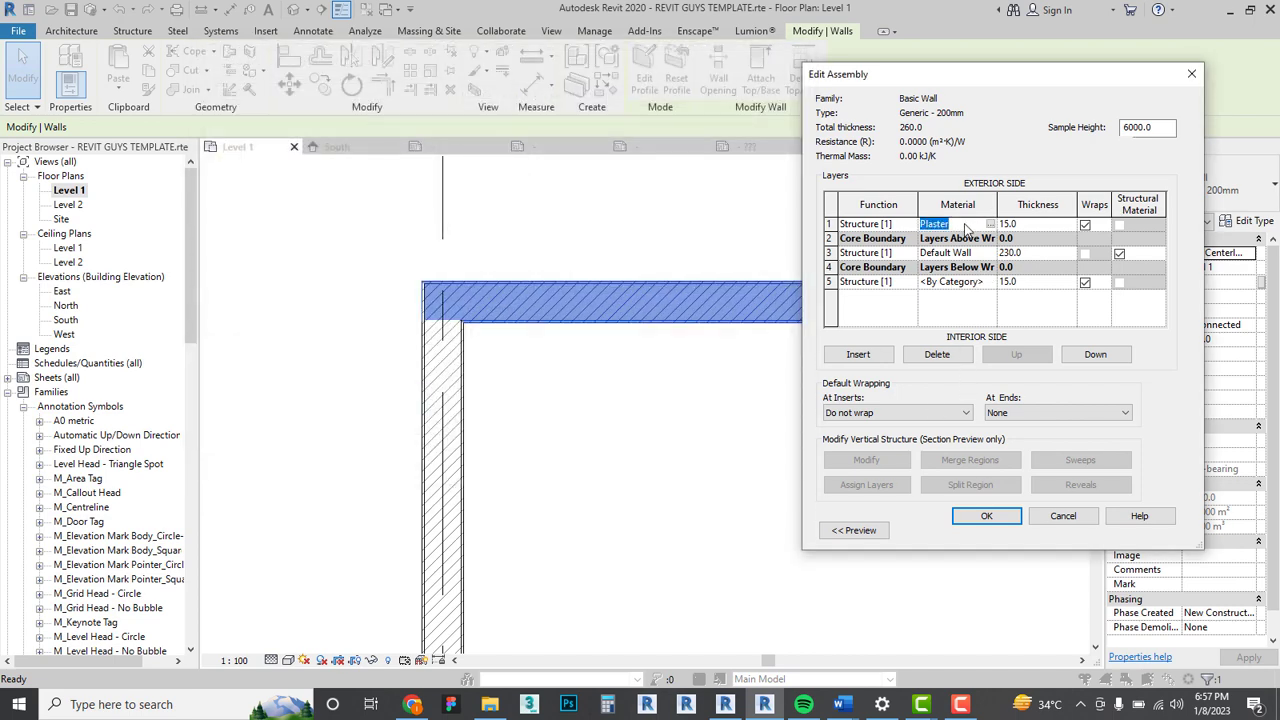
click(995, 286)
click(990, 282)
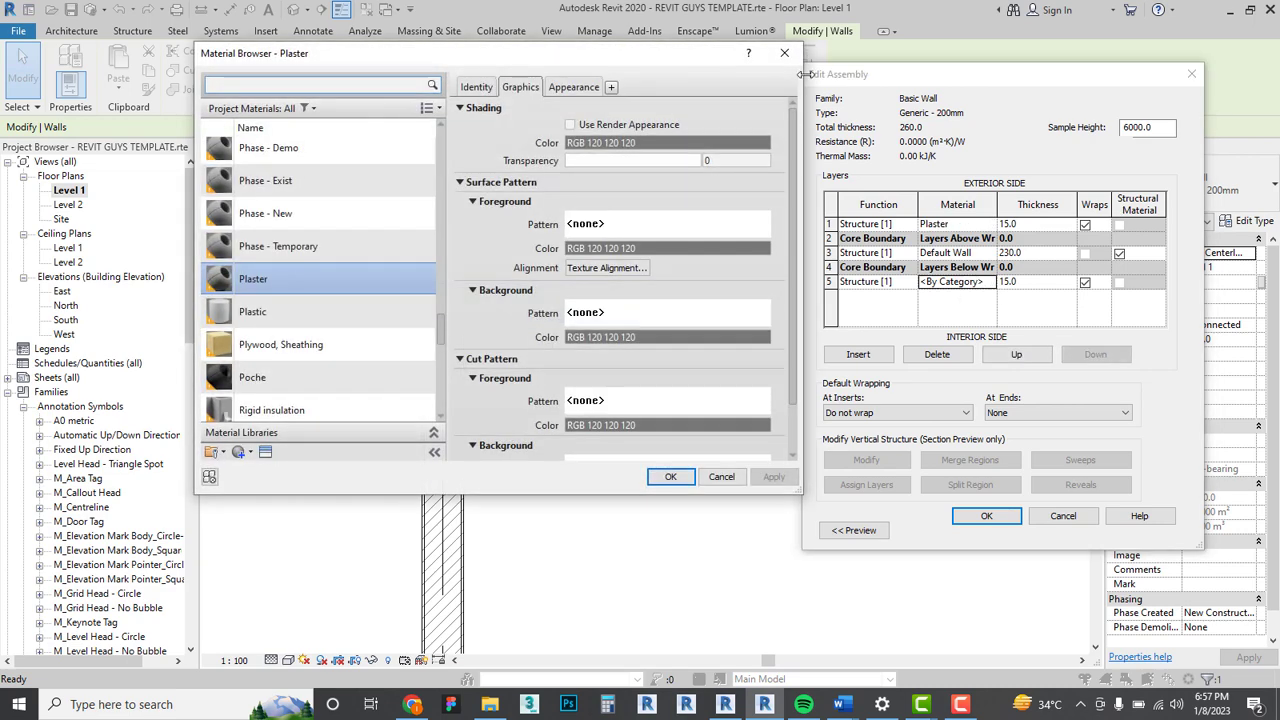
click(784, 53)
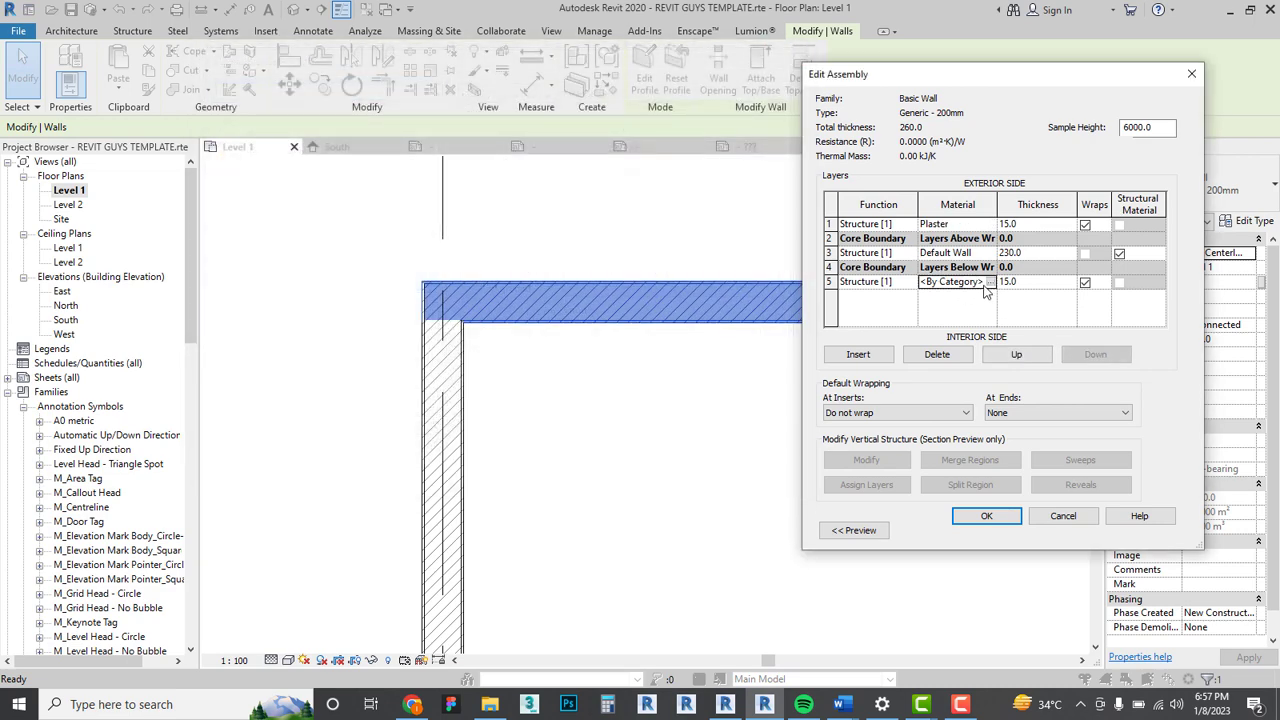
click(931, 285)
text(Plaster)
key(Tab)
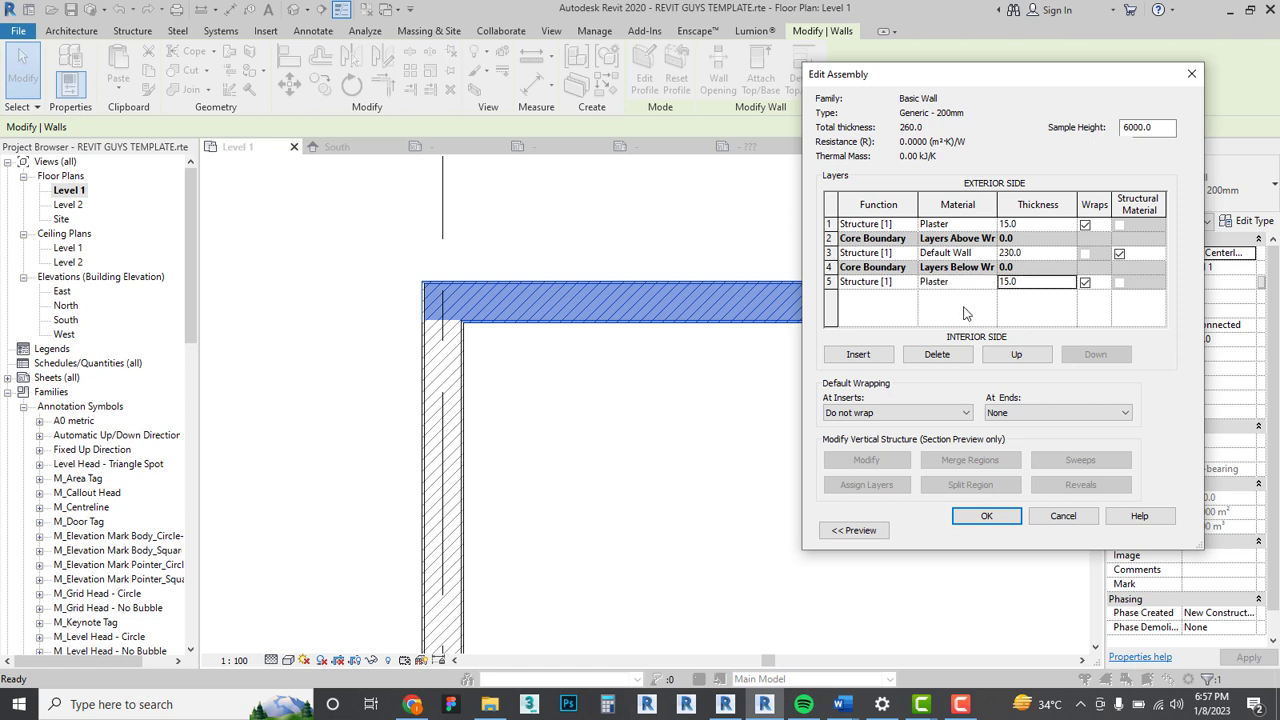
click(985, 516)
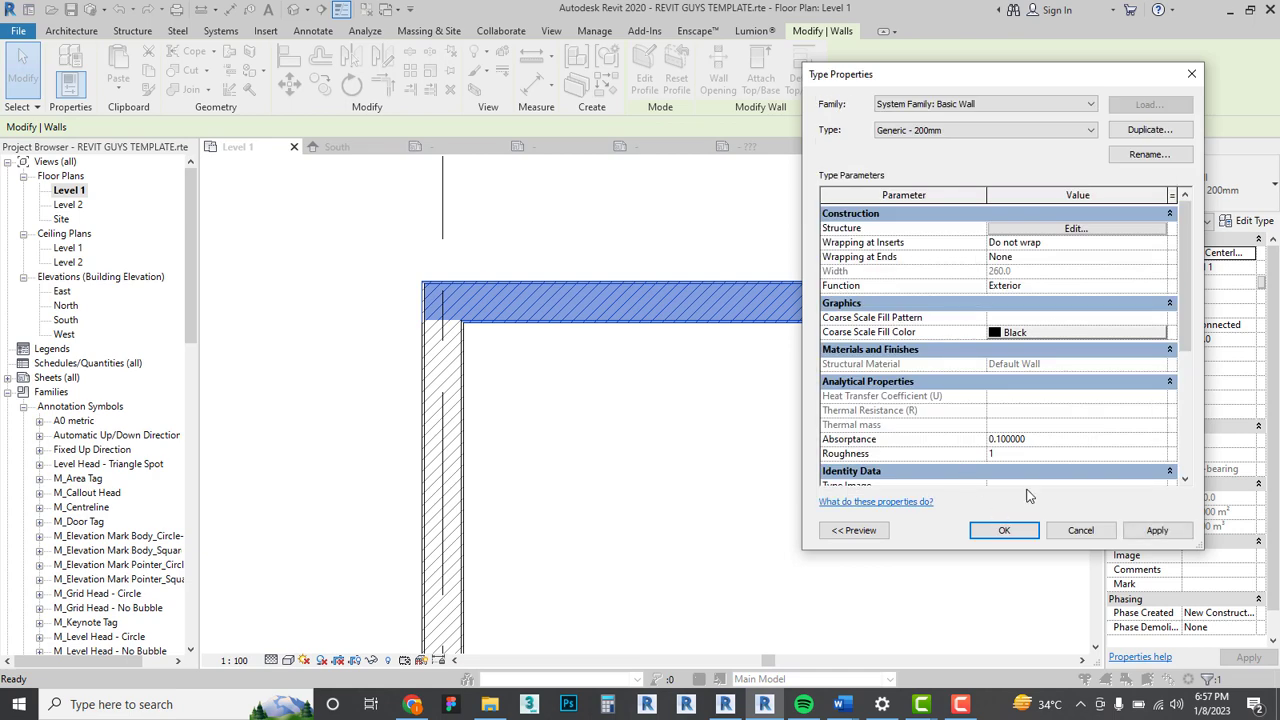
click(1004, 530)
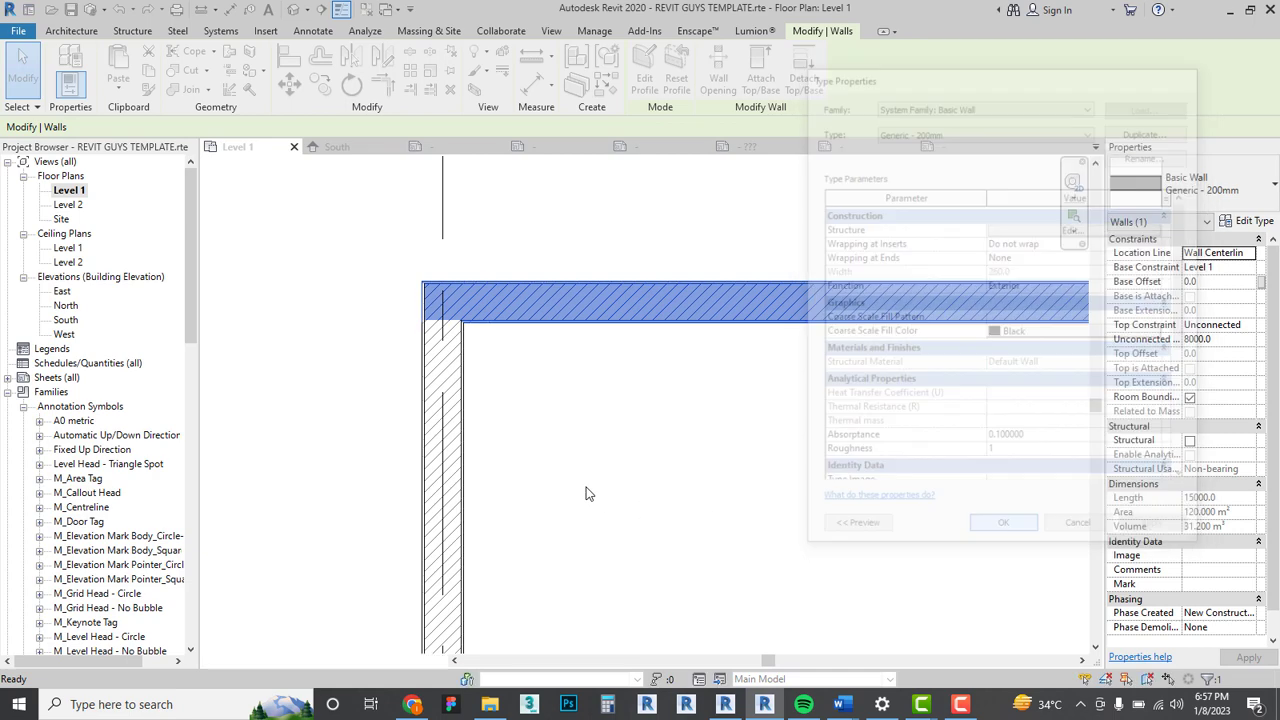
Pan to show the whole plastered room on Level 1 and bring up the Architecture tools.
click(586, 491)
scroll(420, 316, up, 4)
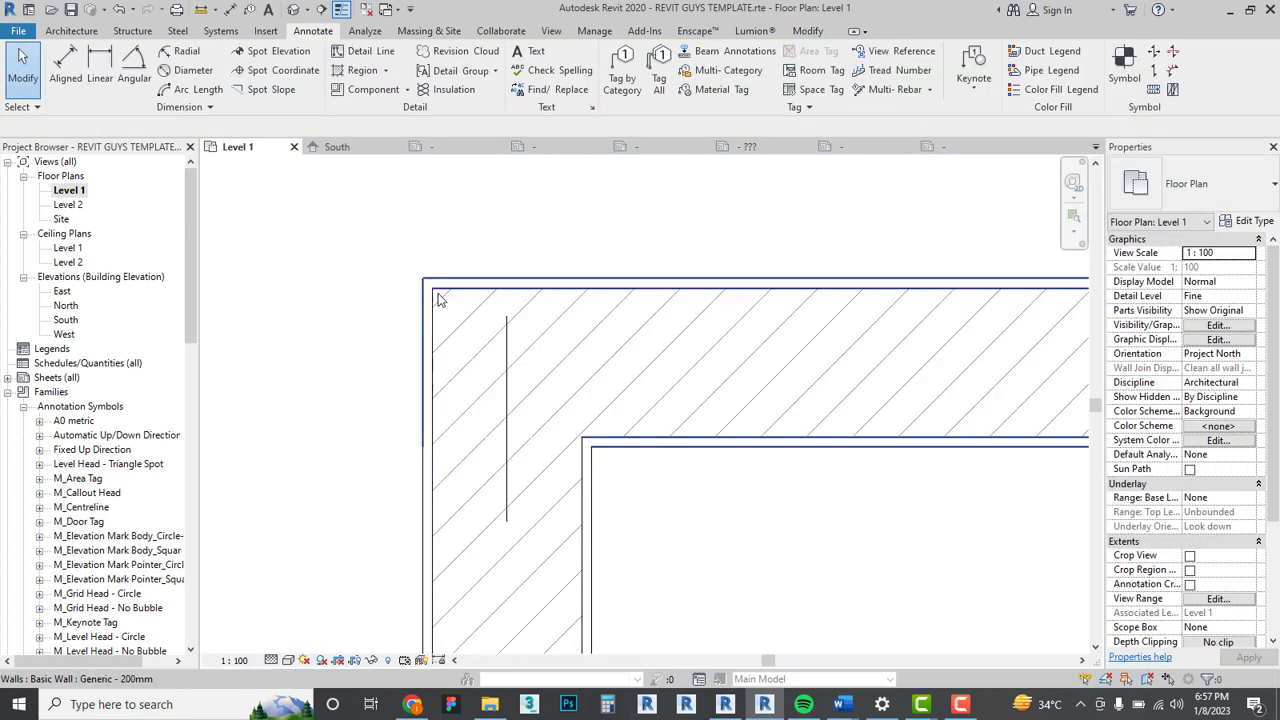
scroll(470, 322, down, 5)
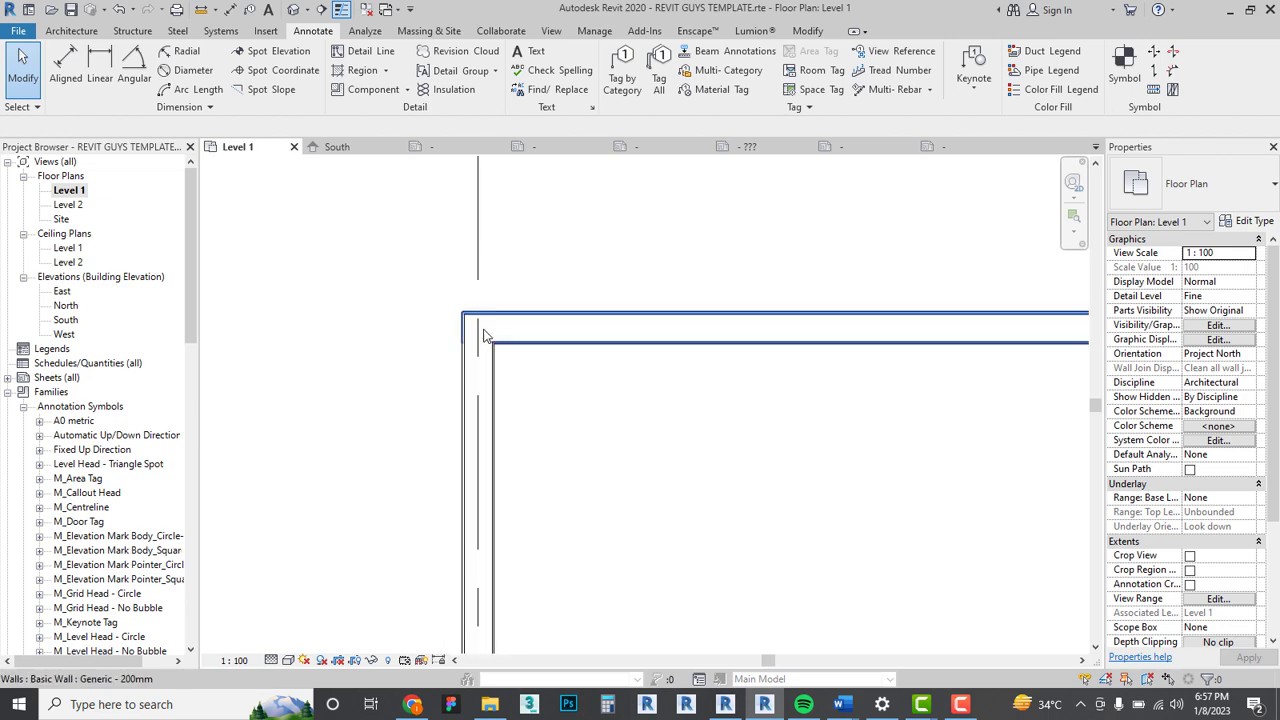
scroll(604, 403, down, 3)
middle_drag(669, 457, 574, 300)
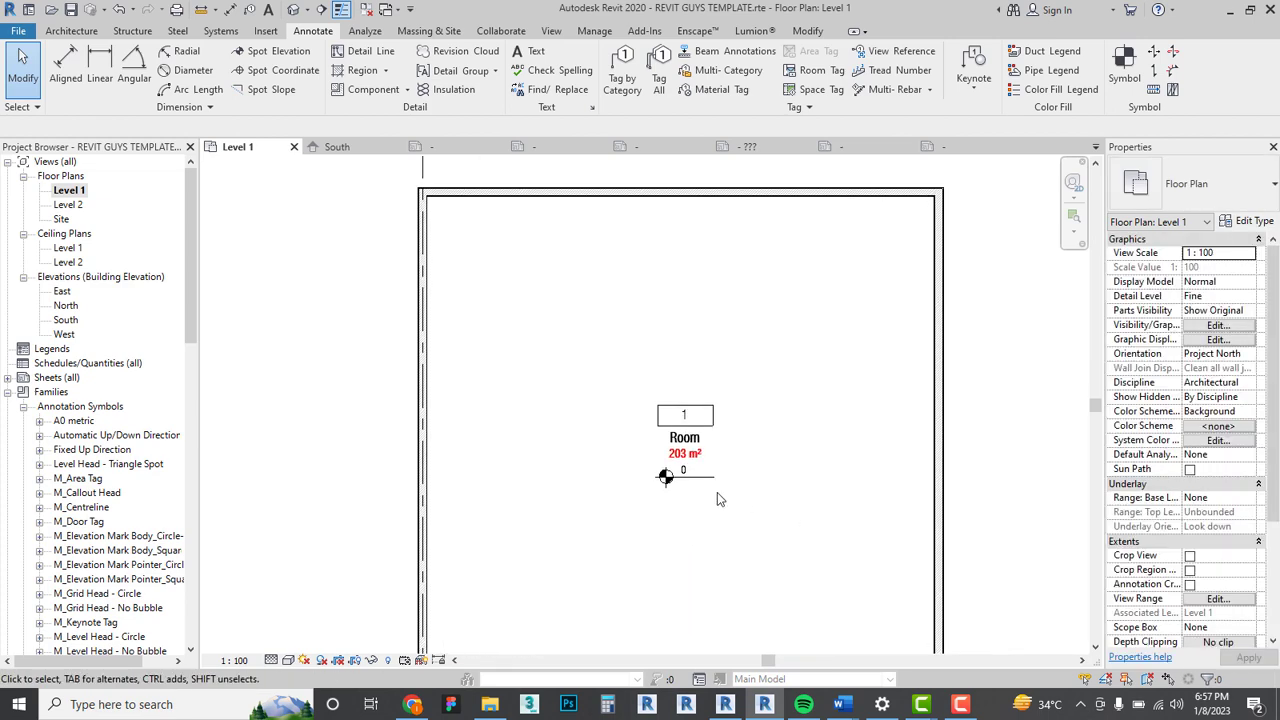
scroll(717, 492, down, 1)
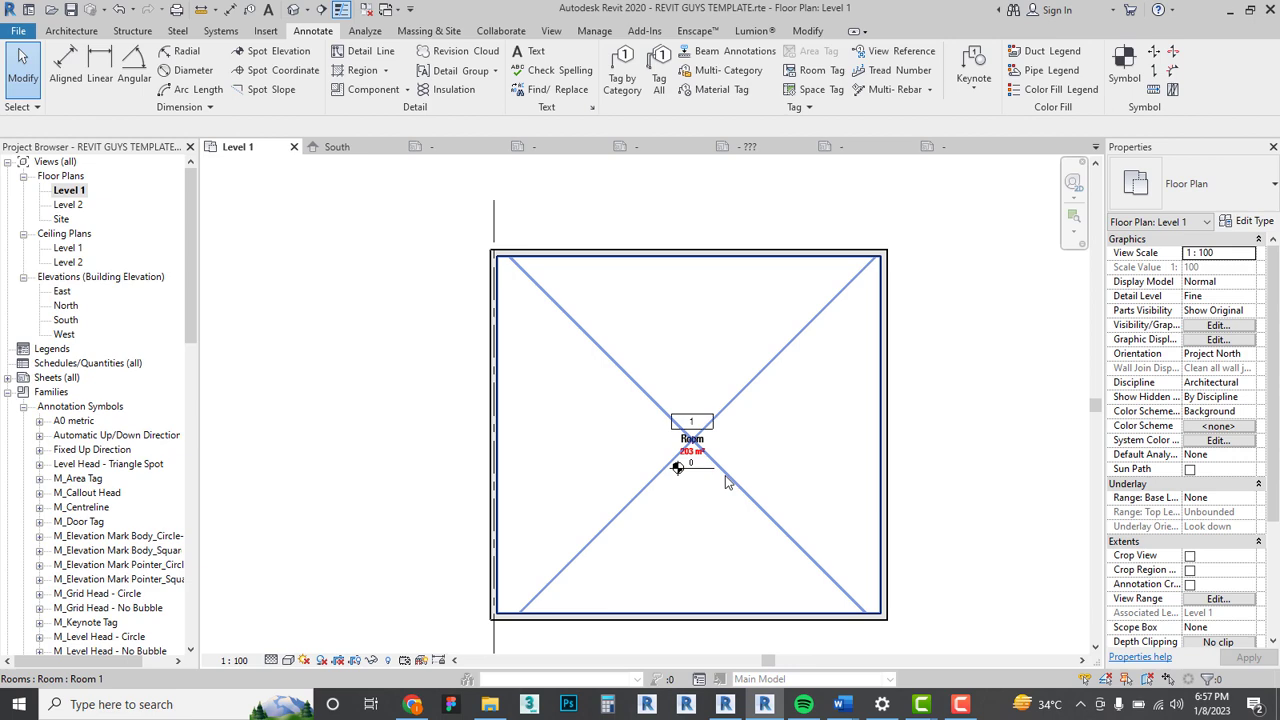
click(71, 31)
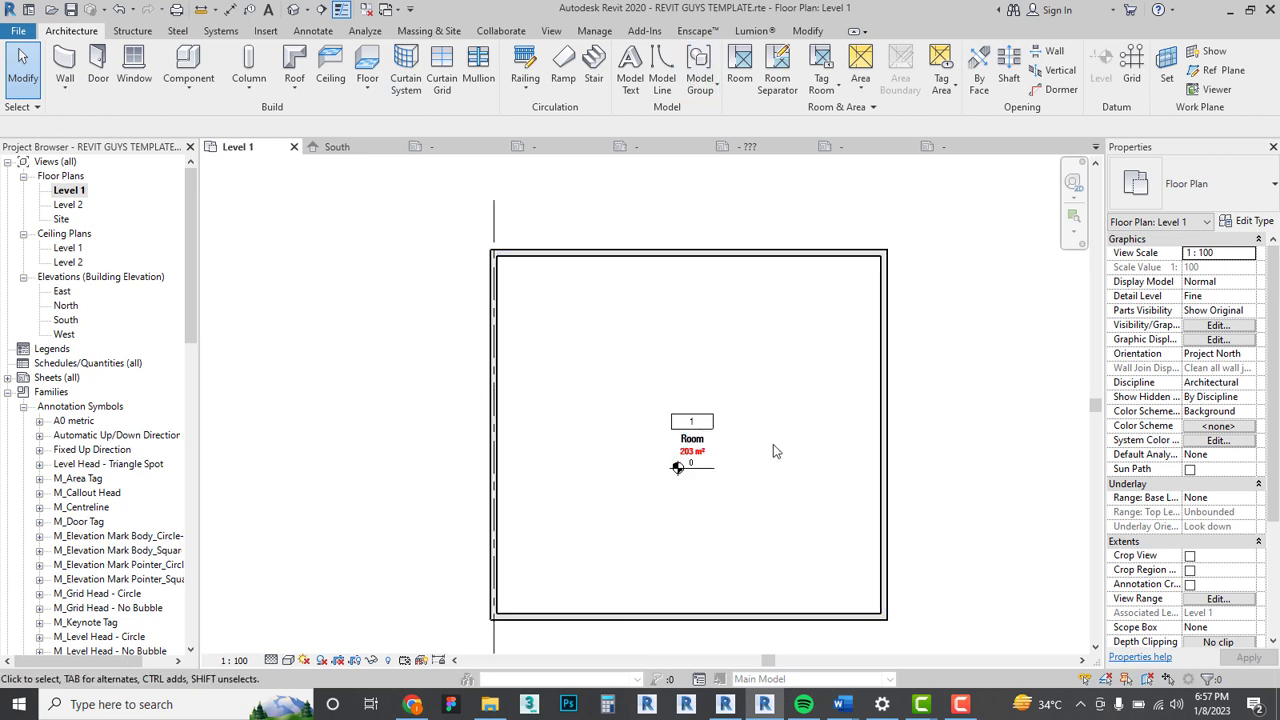
Delete the spot elevation, room tag and room from the Level 1 plan.
scroll(712, 470, up, 2)
click(708, 467)
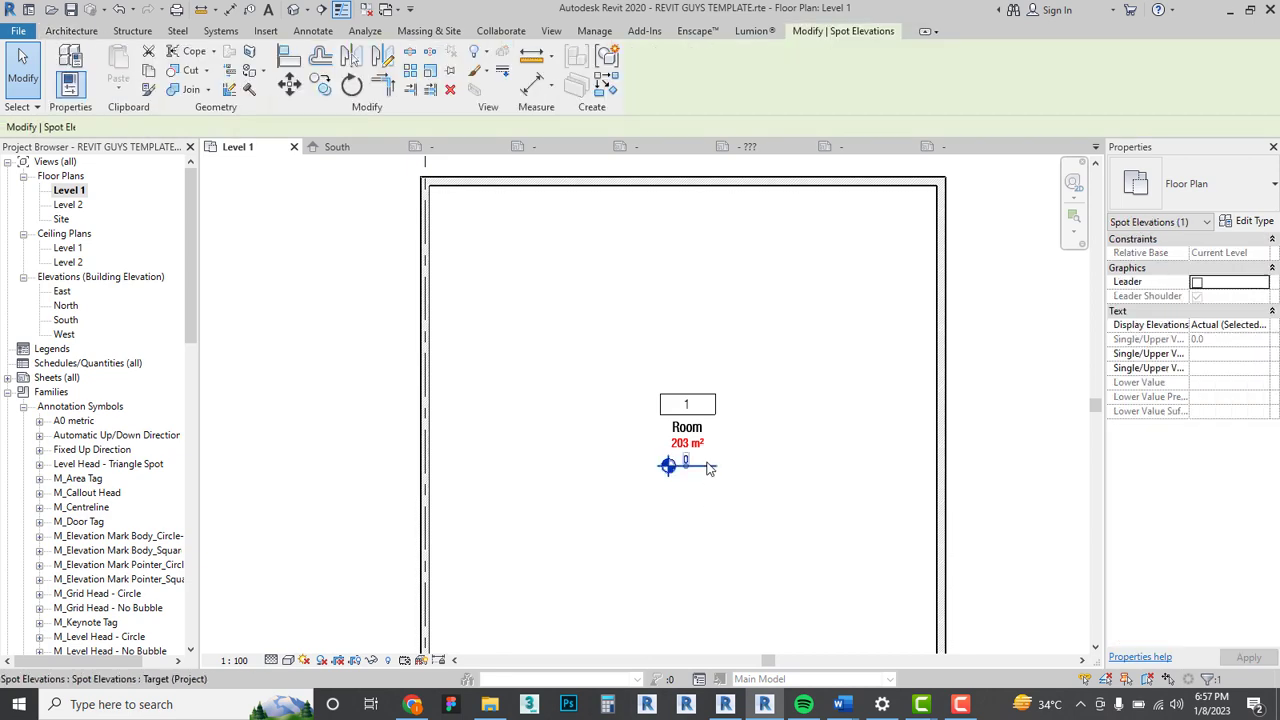
key(Delete)
click(687, 432)
key(Delete)
scroll(741, 437, down, 2)
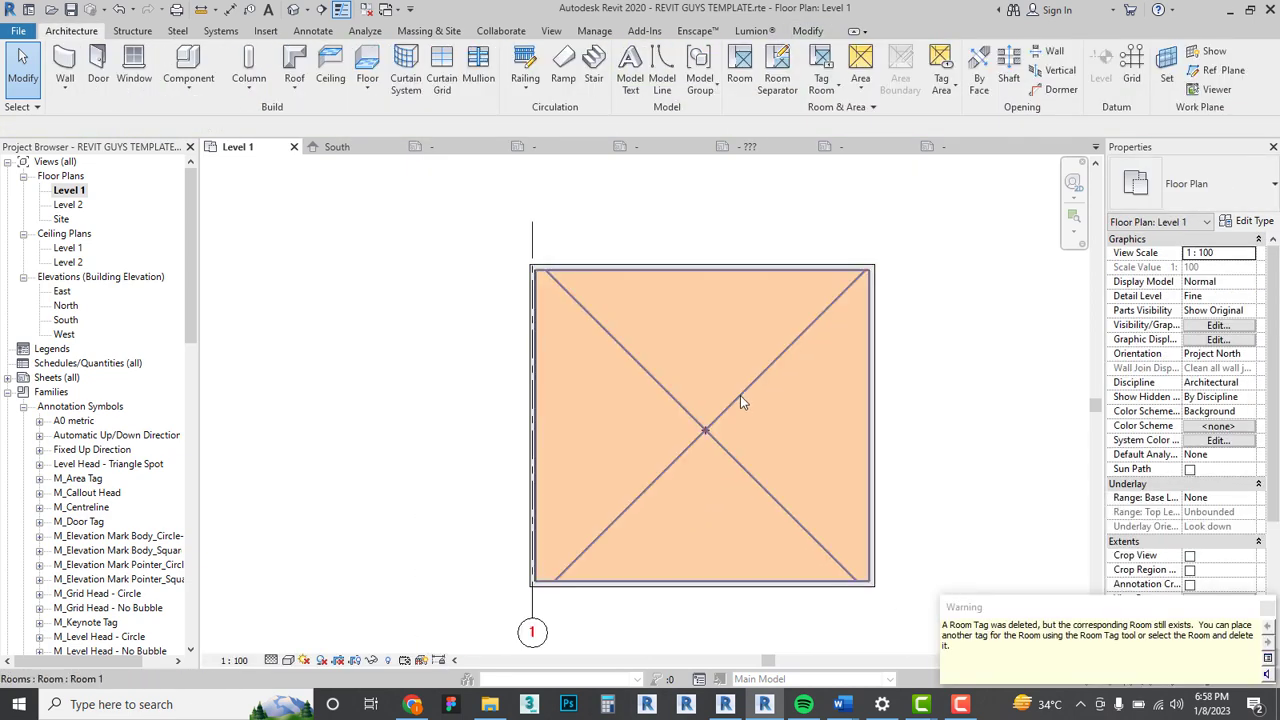
click(740, 395)
key(Delete)
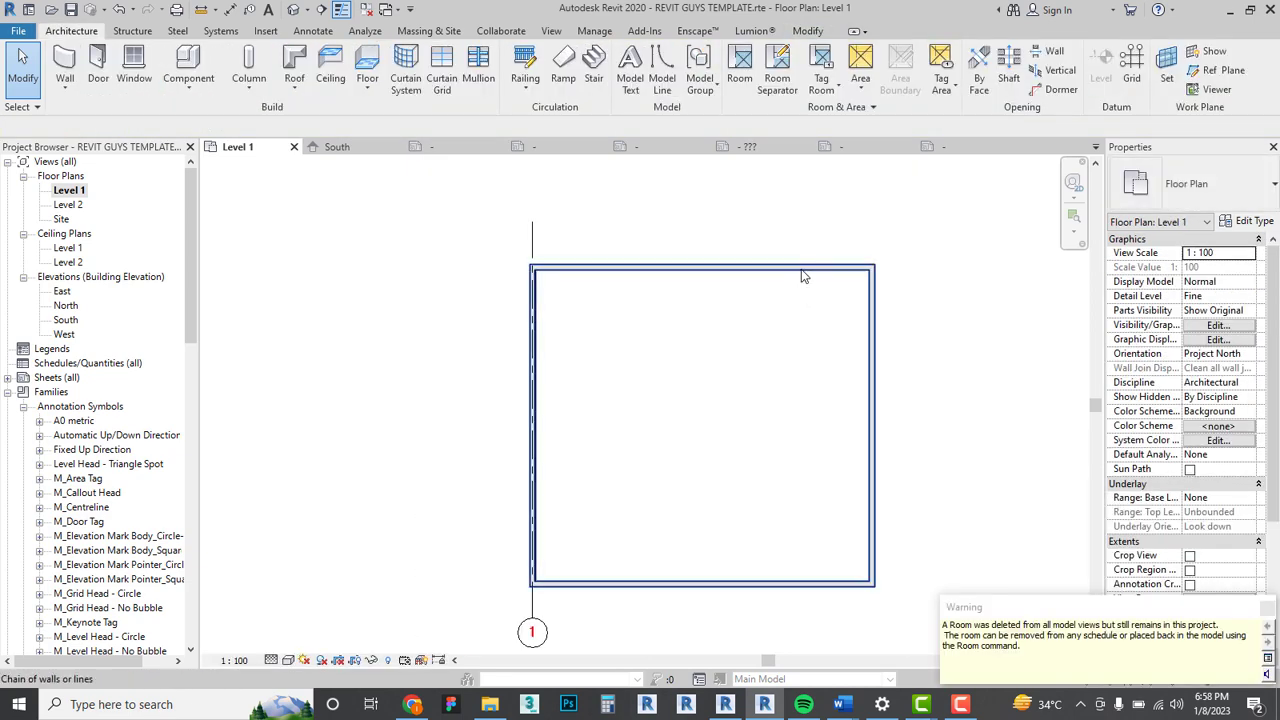
Delete the chain of walls around the room and the floor inside them.
key(Tab)
click(803, 277)
key(Delete)
click(546, 289)
key(Delete)
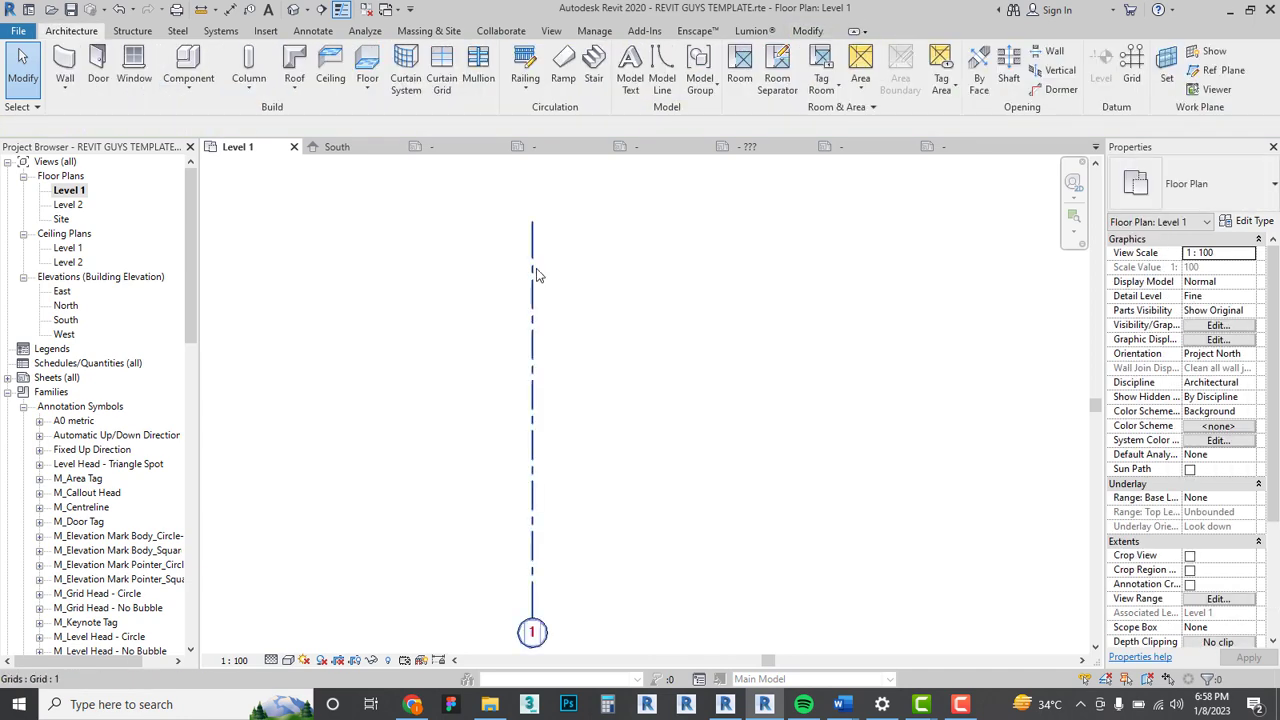
scroll(687, 405, down, 2)
scroll(814, 452, up, 5)
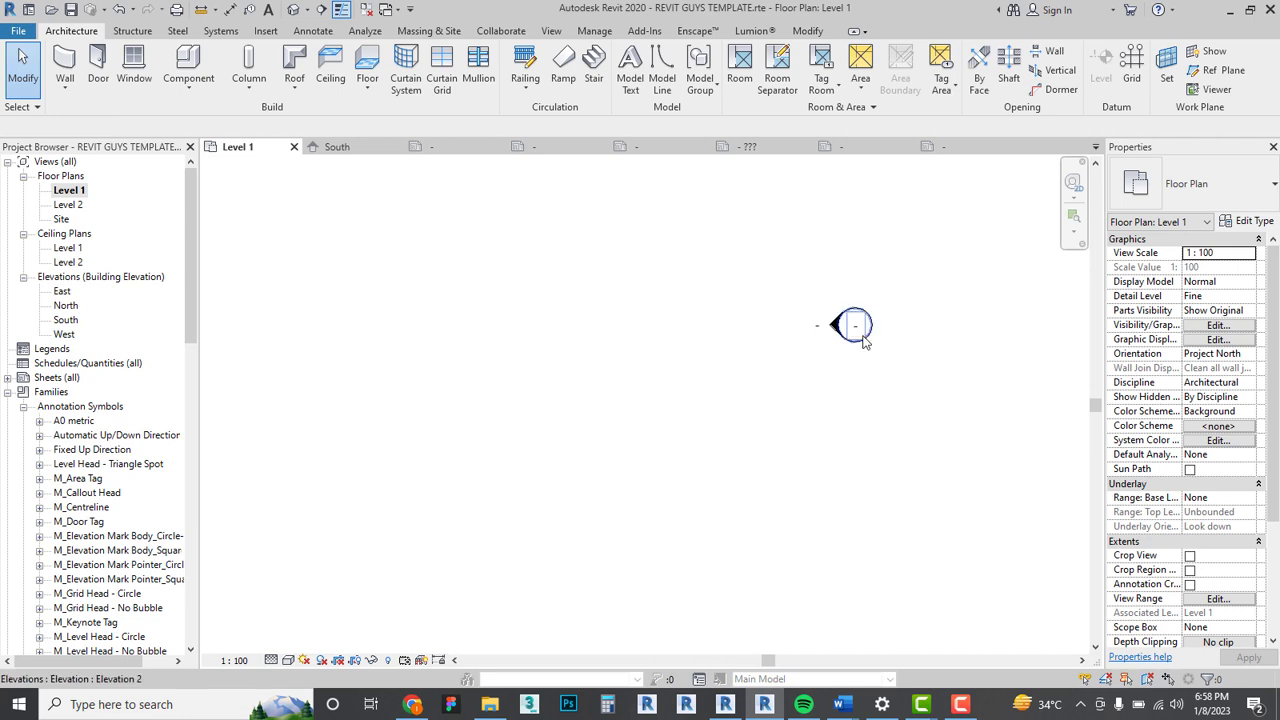
scroll(855, 360, down, 1)
Check the levels in the East elevation, save the template, and close the East view.
double_click(62, 291)
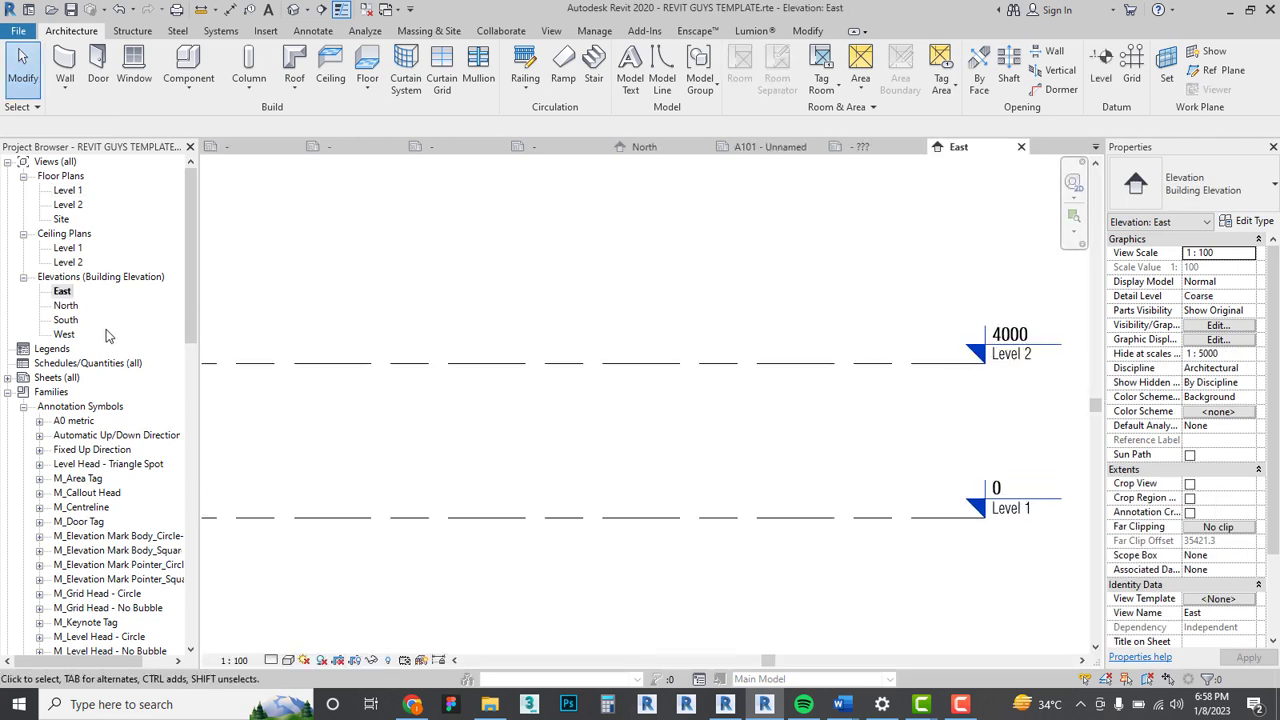
scroll(110, 452, down, 6)
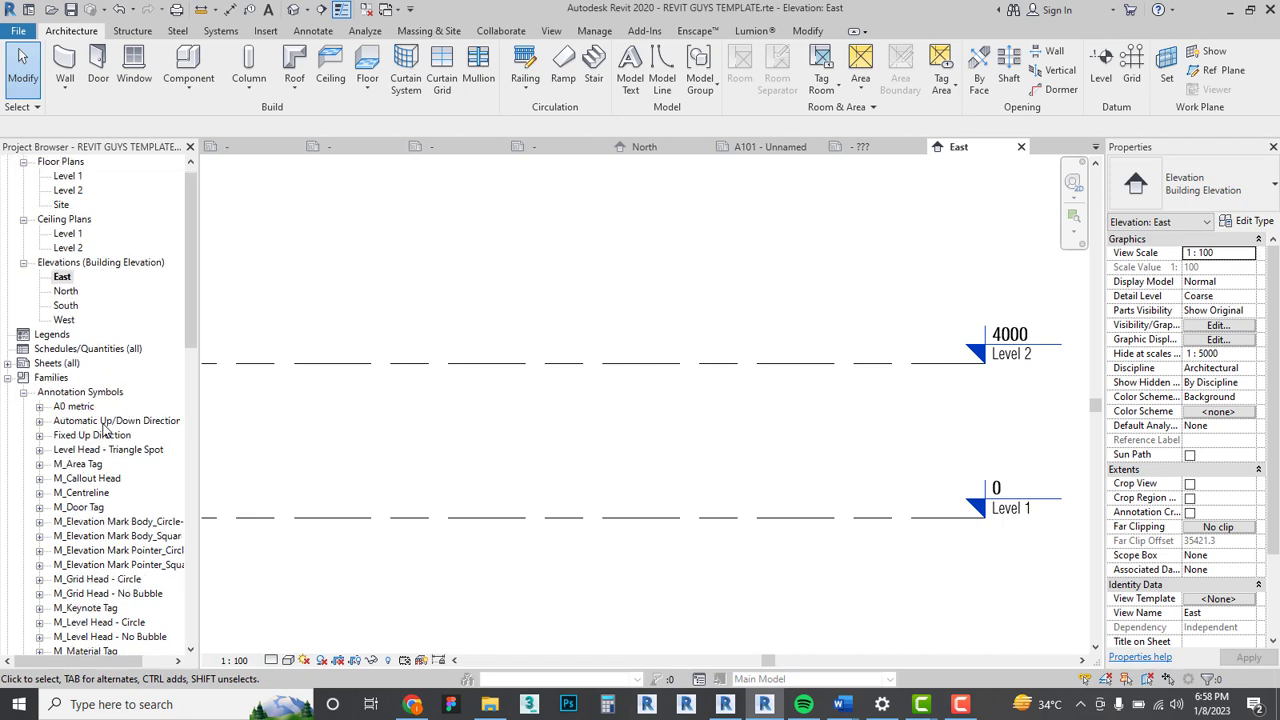
scroll(110, 452, down, 2)
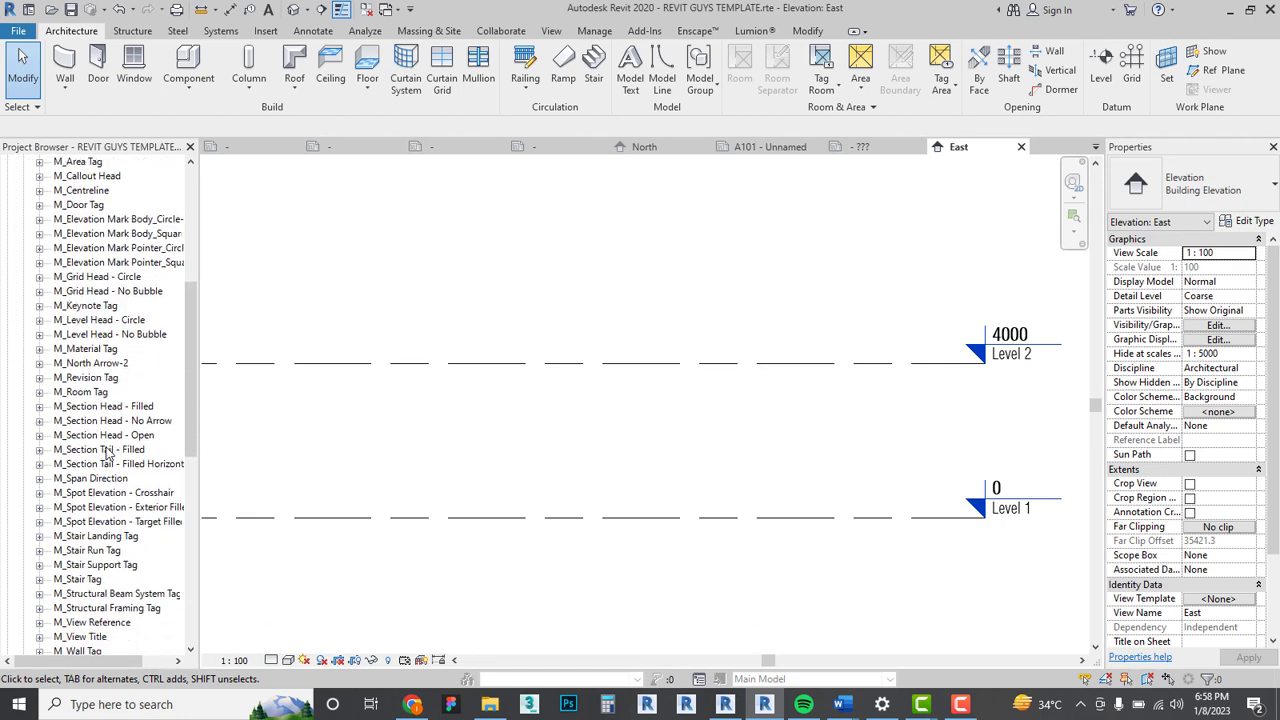
scroll(113, 305, up, 3)
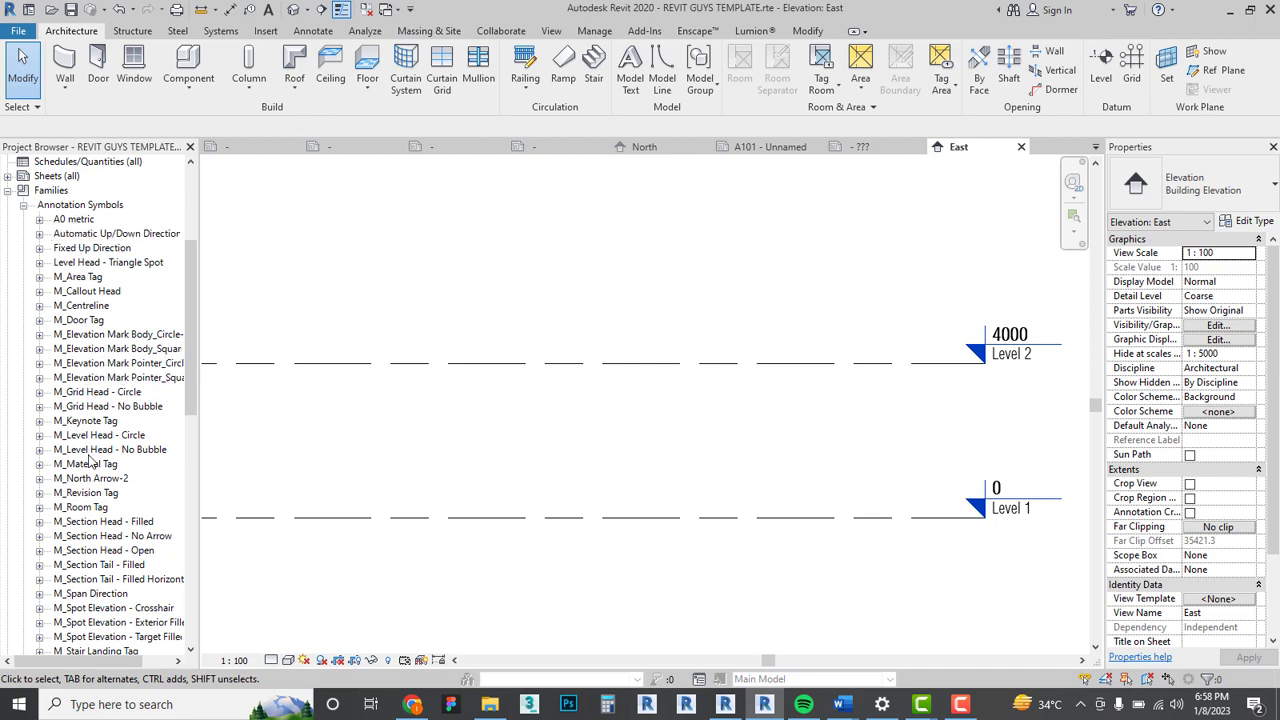
scroll(117, 624, down, 4)
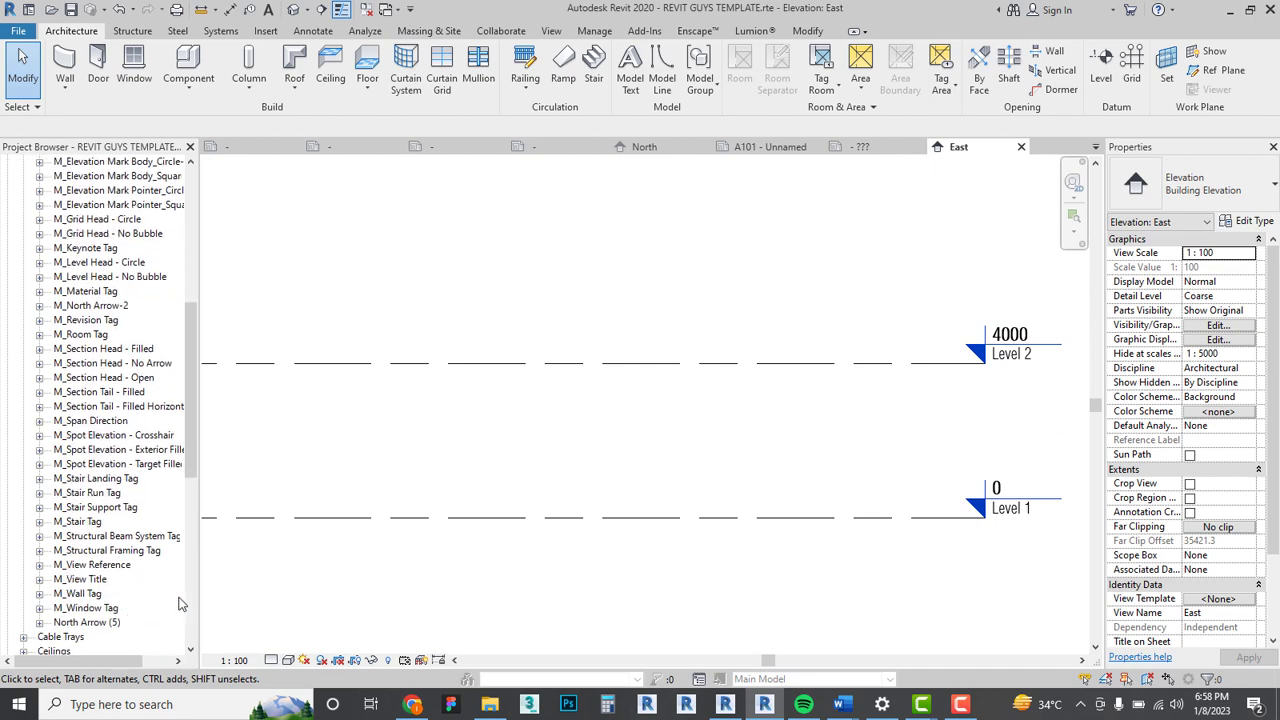
scroll(644, 476, down, 1)
scroll(790, 440, down, 2)
middle_drag(611, 514, 714, 503)
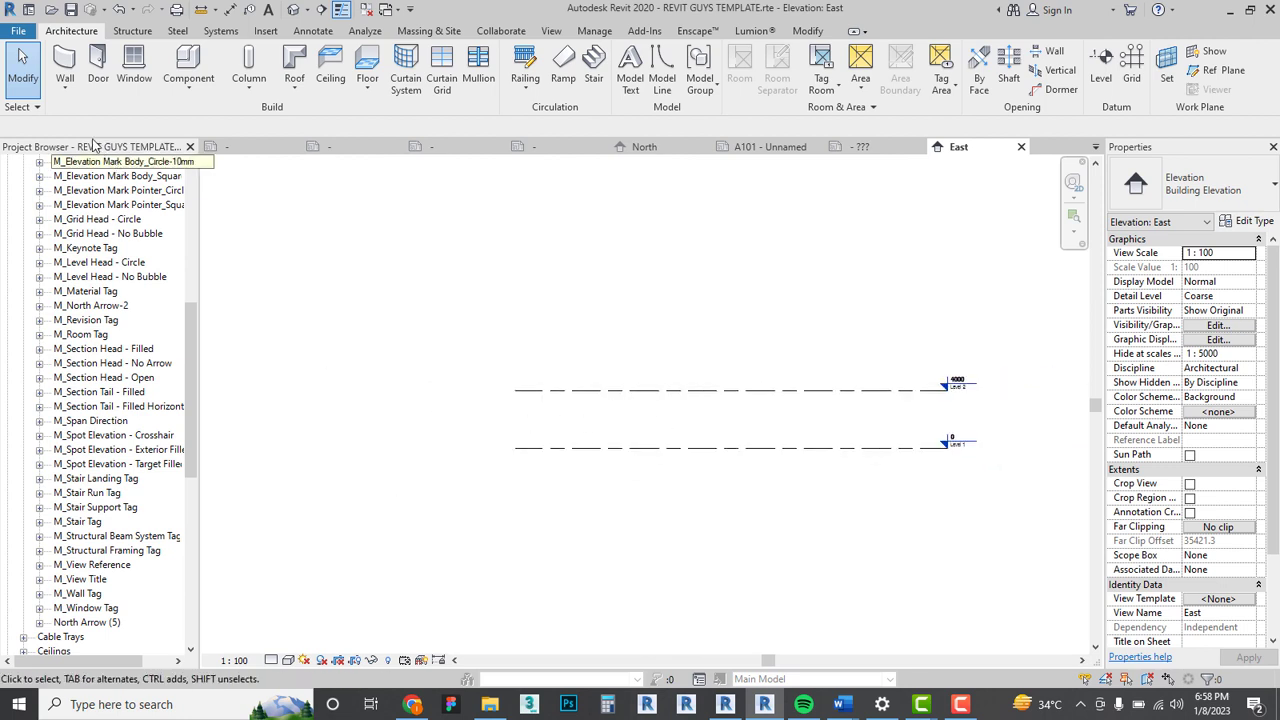
click(71, 9)
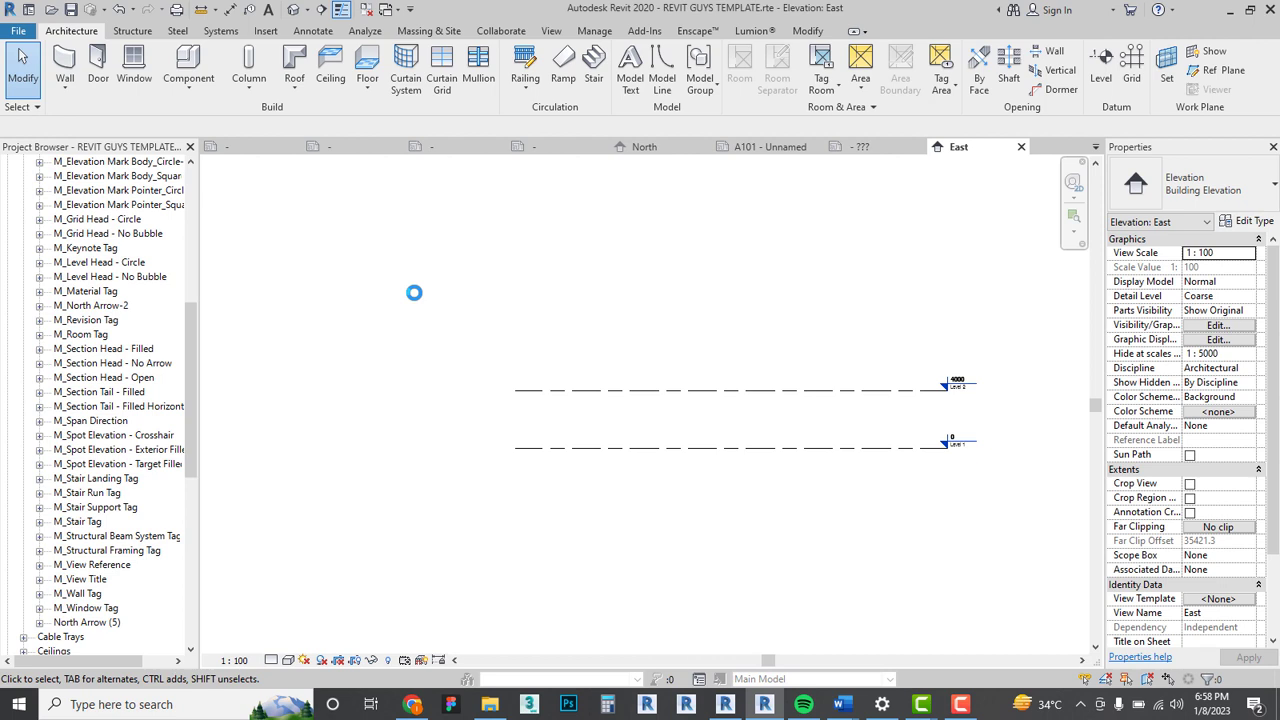
click(1021, 147)
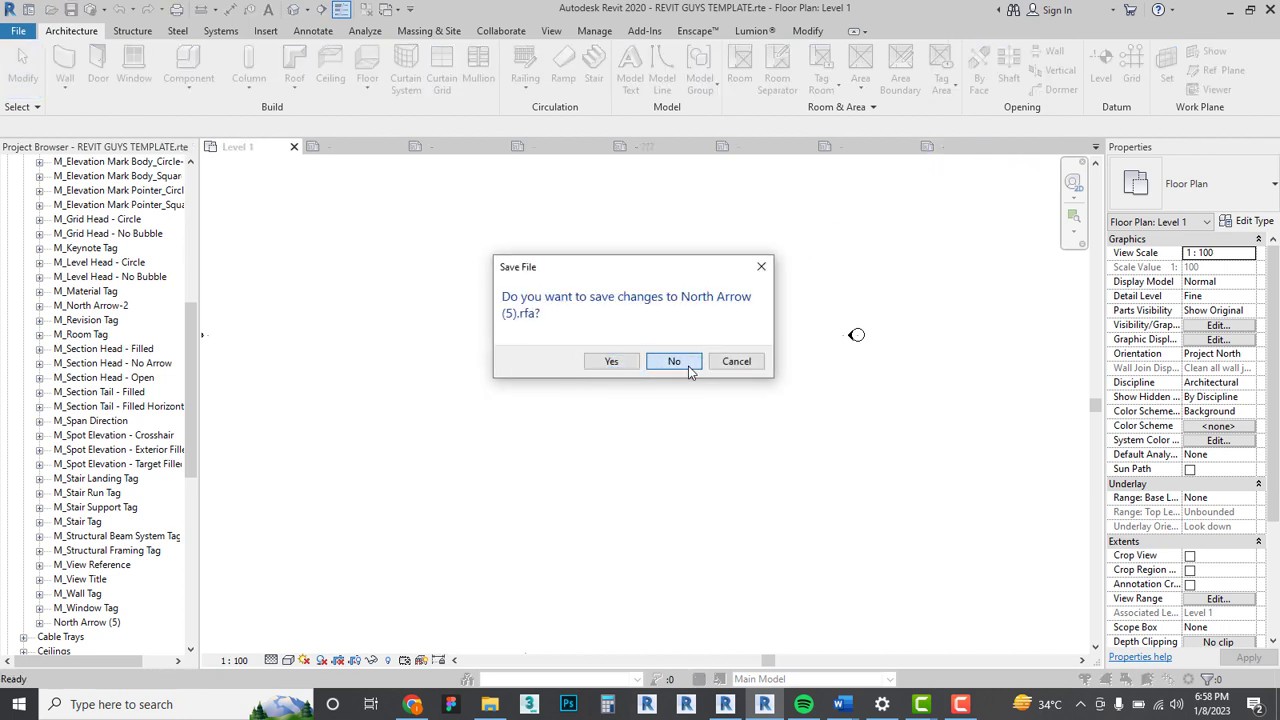
Close the North Arrow, Revision Tag, View Title, Grid Head, Door Tag and Callout Head families without saving.
click(674, 361)
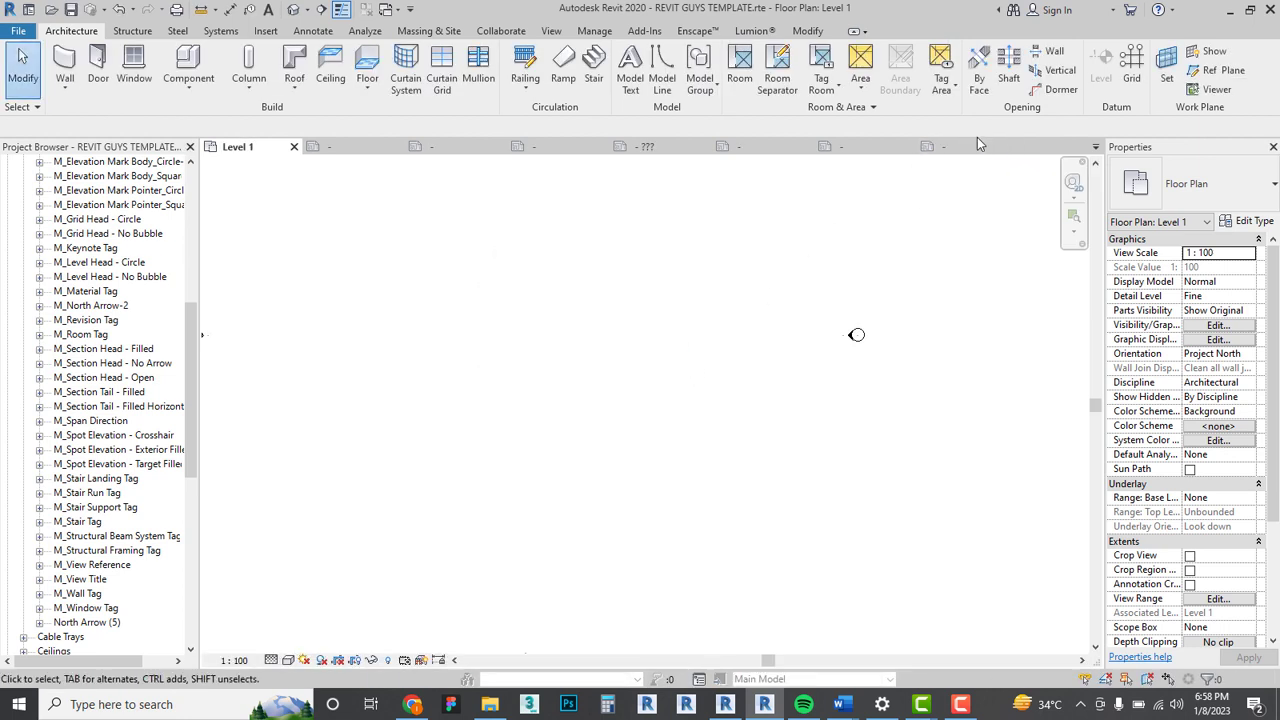
click(1010, 147)
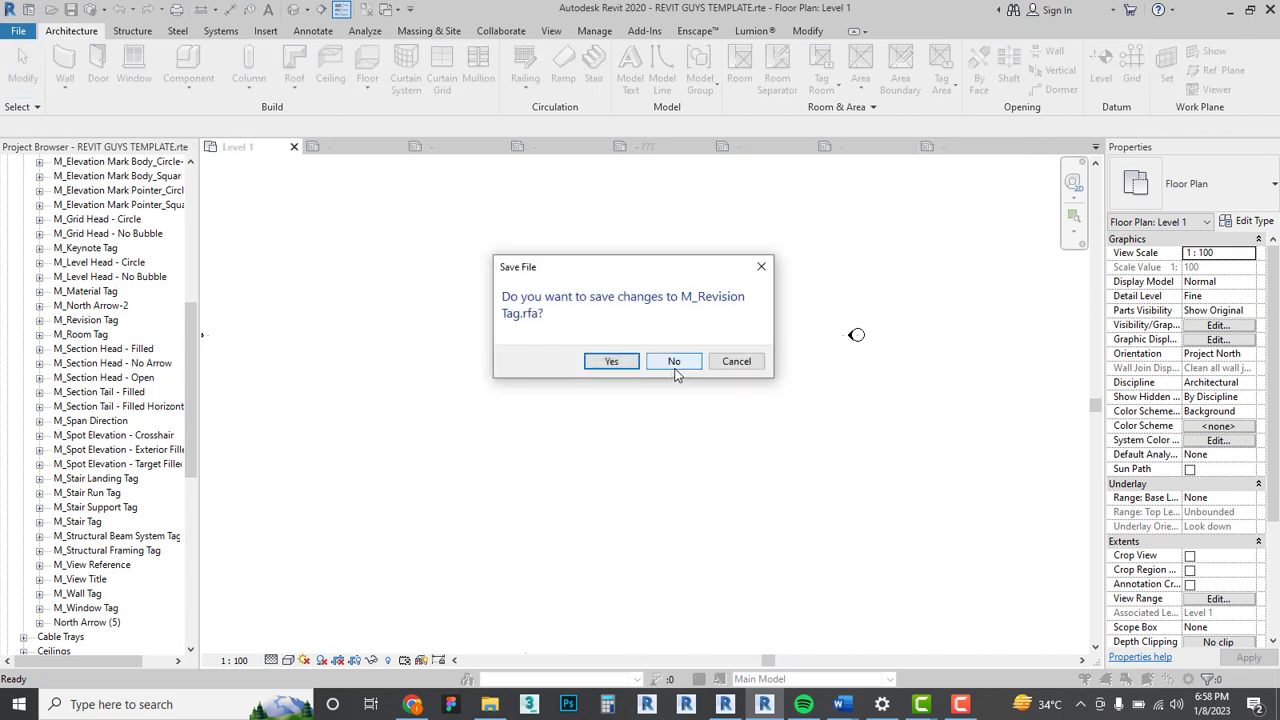
click(672, 368)
click(935, 147)
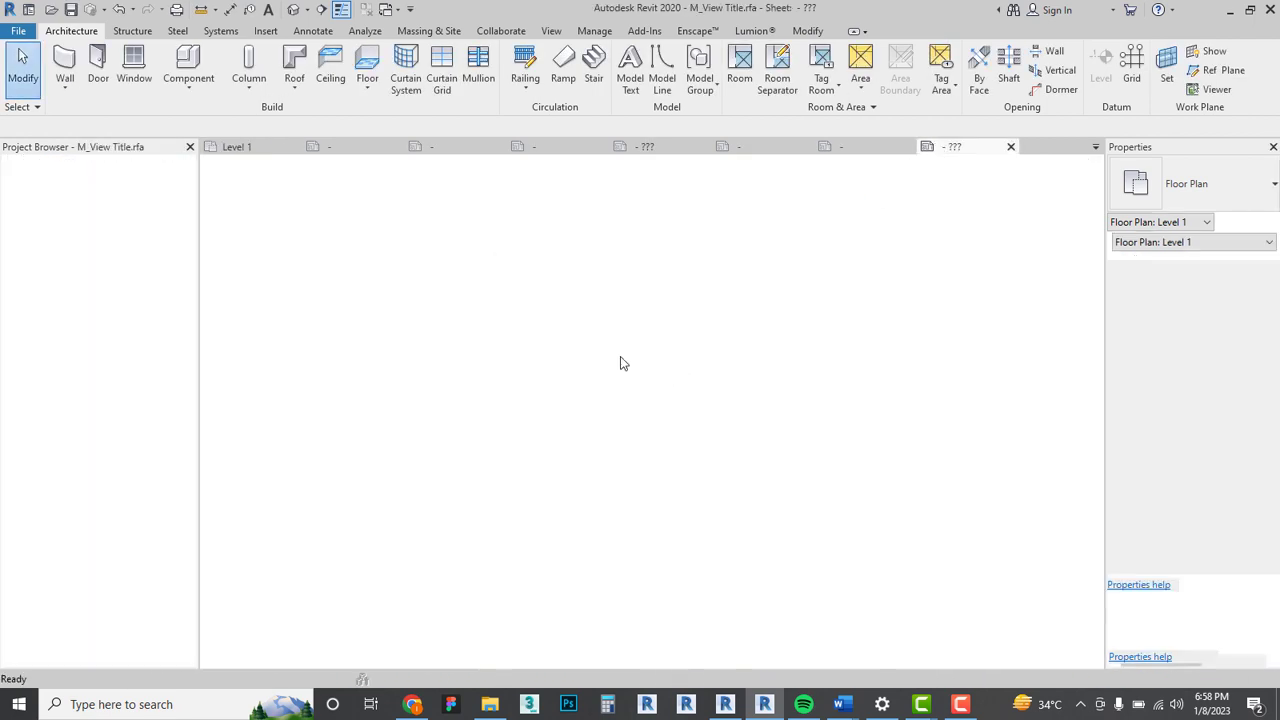
click(1010, 147)
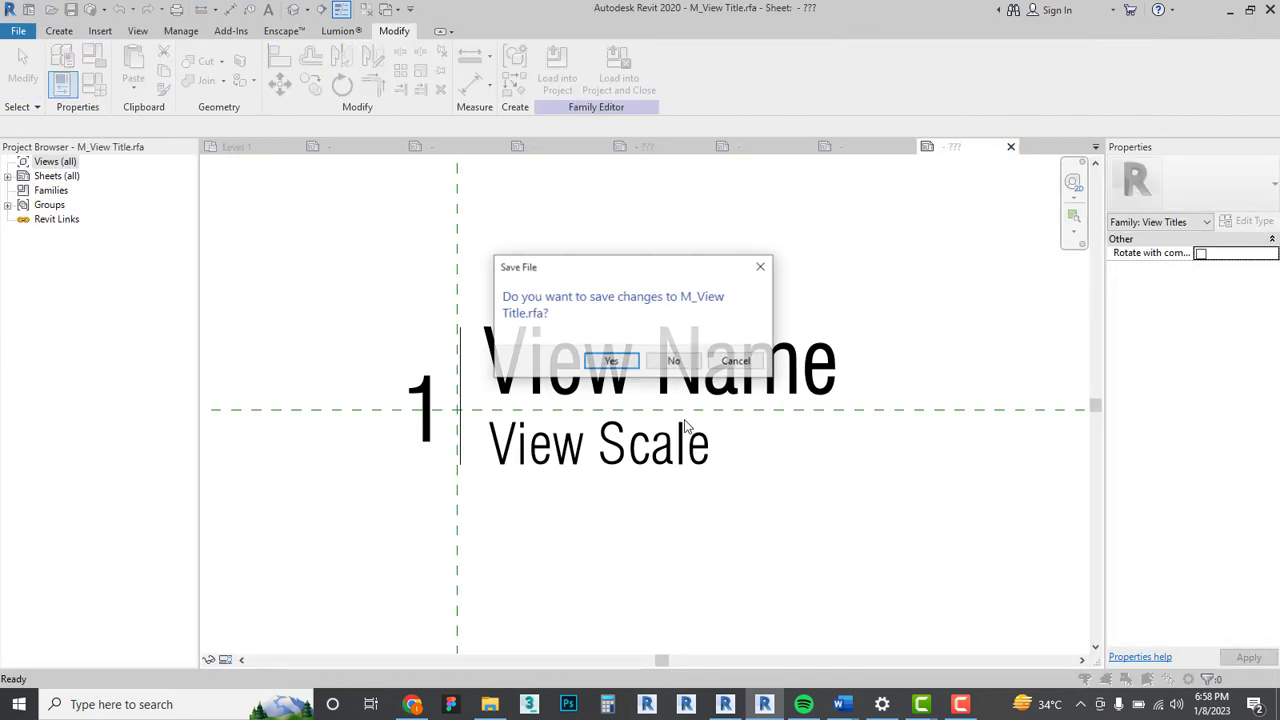
click(675, 364)
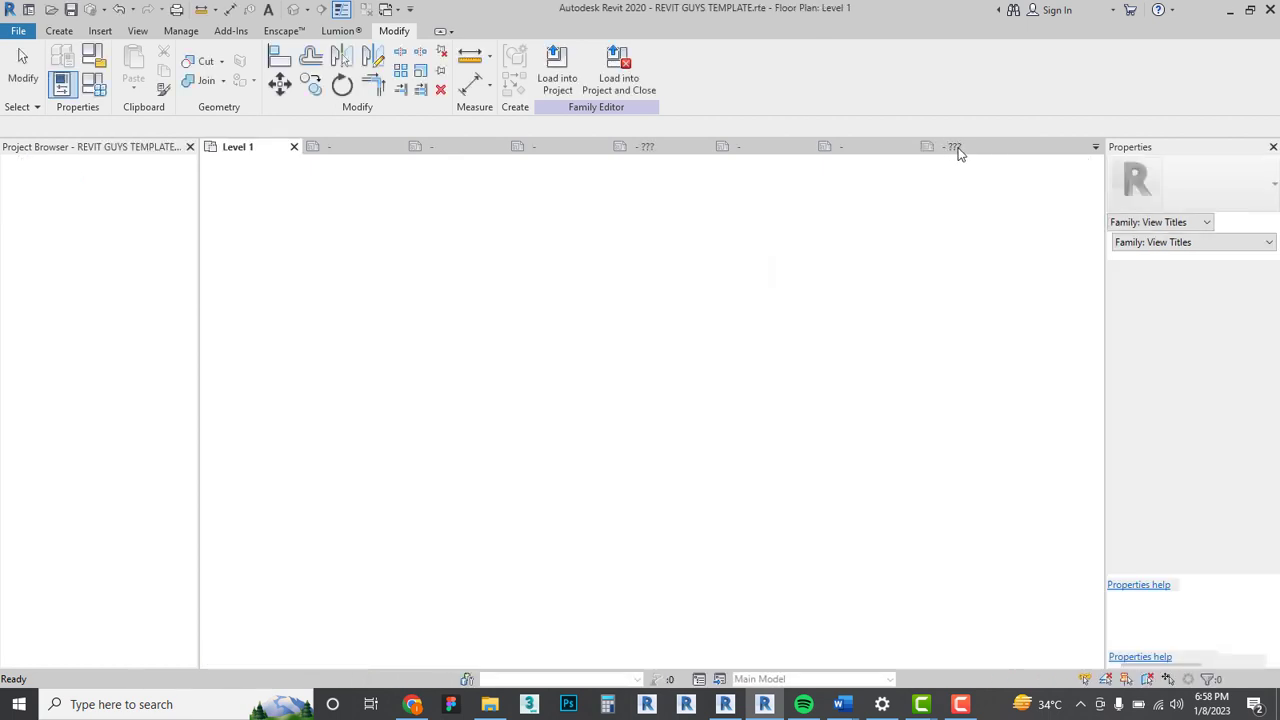
click(908, 147)
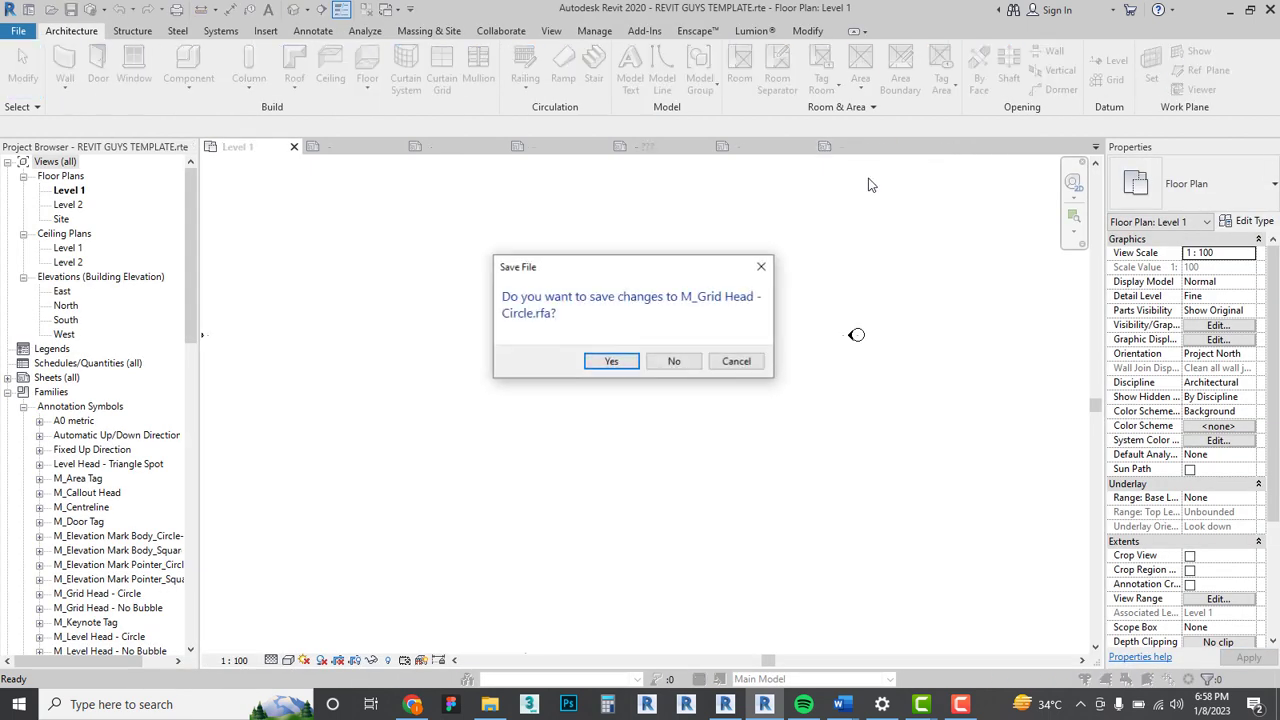
click(692, 361)
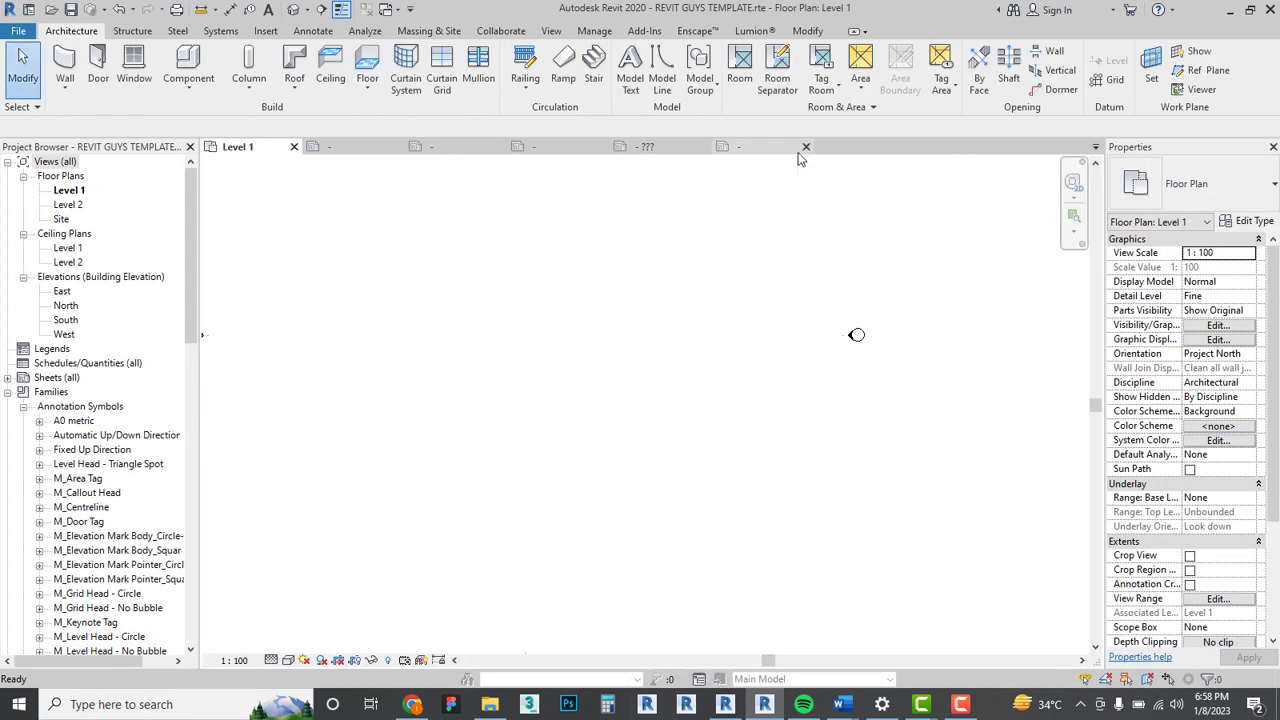
click(807, 147)
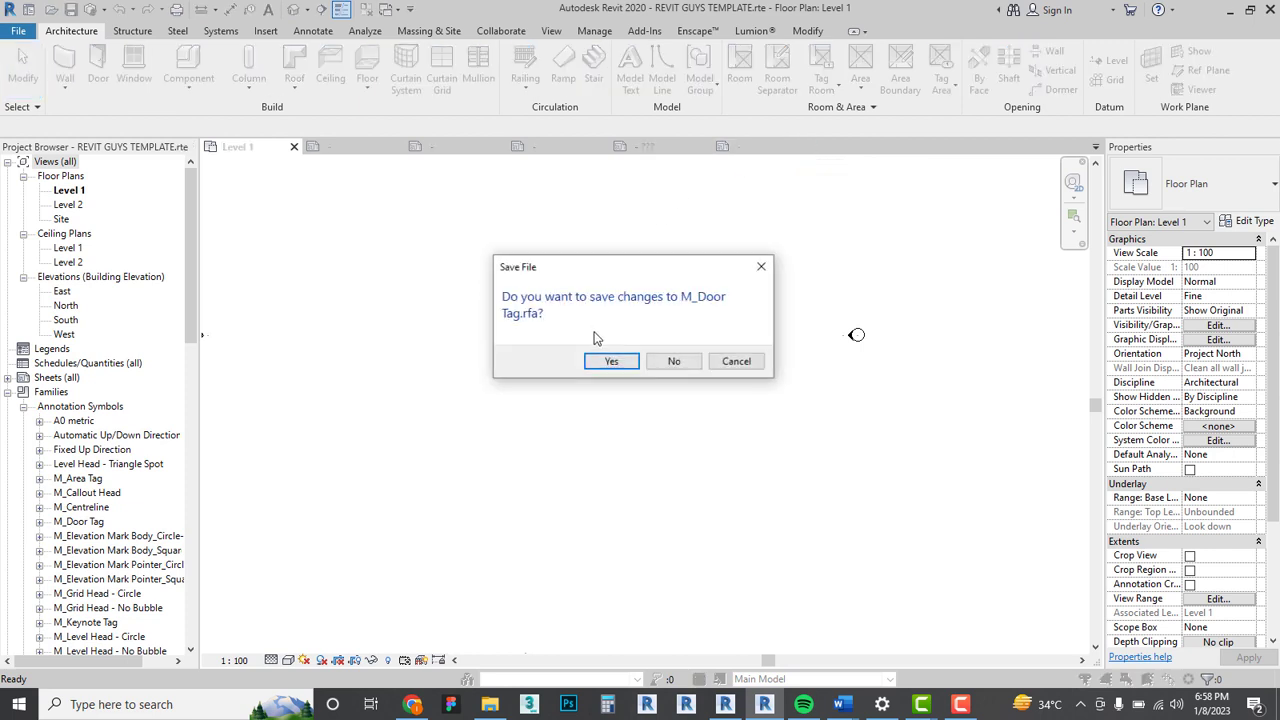
click(670, 360)
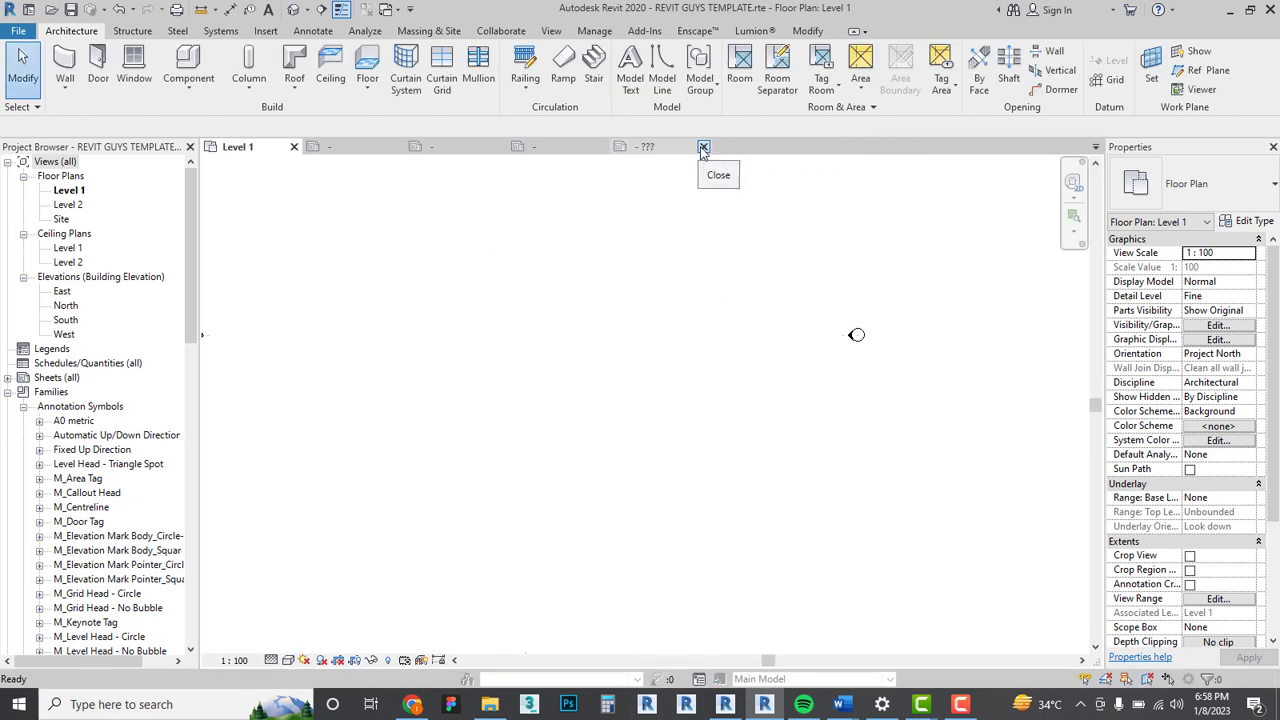
click(702, 147)
click(670, 360)
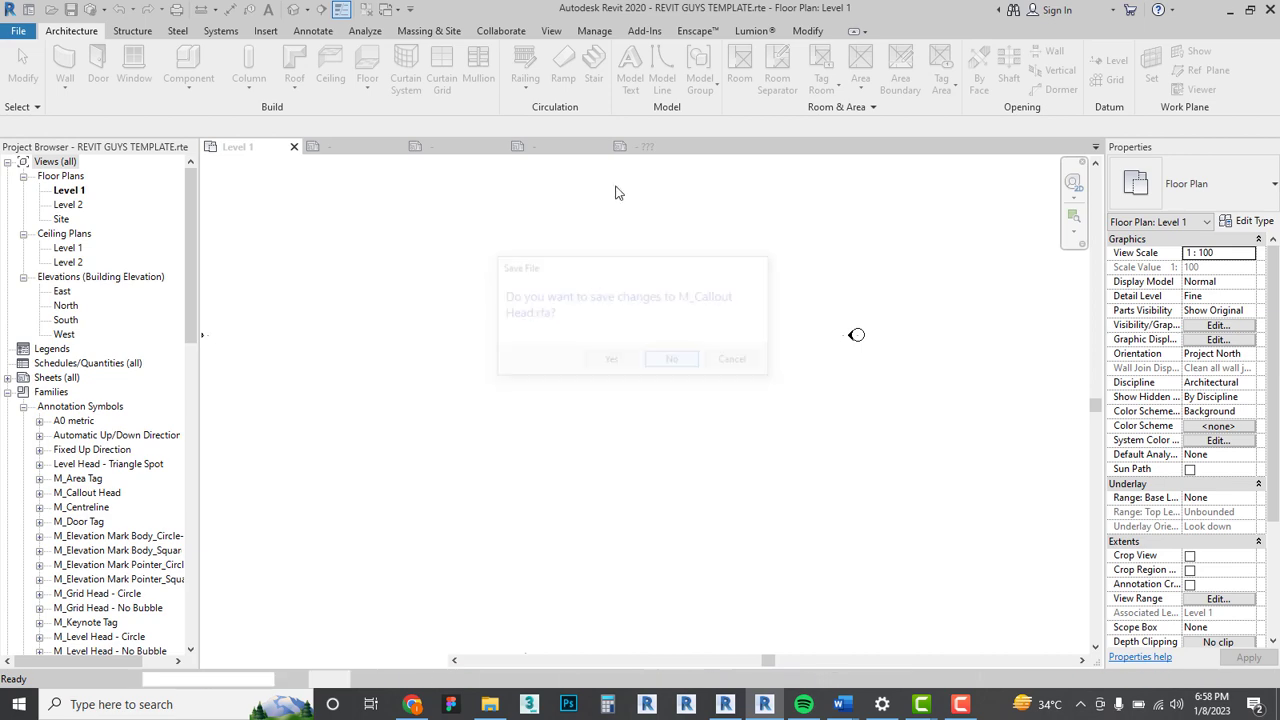
Close M_Room Tag, M_Section Head - Filled and Level Head - Triangle Spot unsaved, returning Home.
click(565, 148)
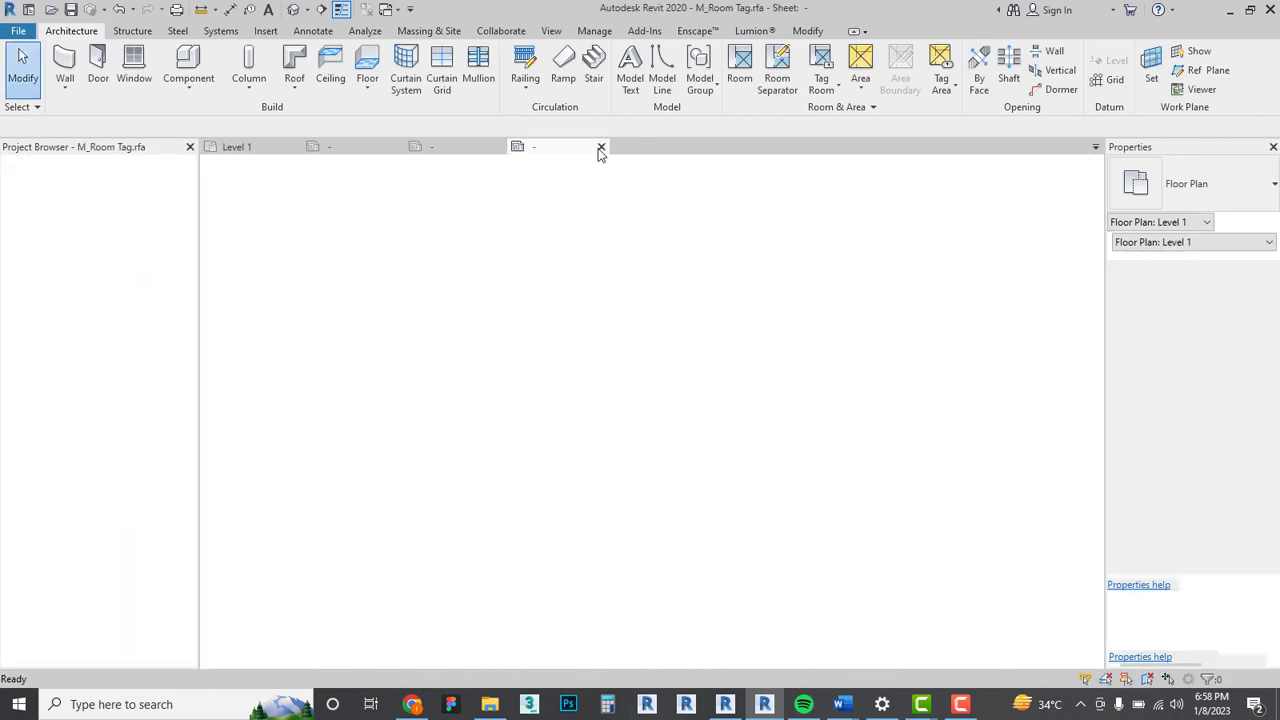
click(768, 213)
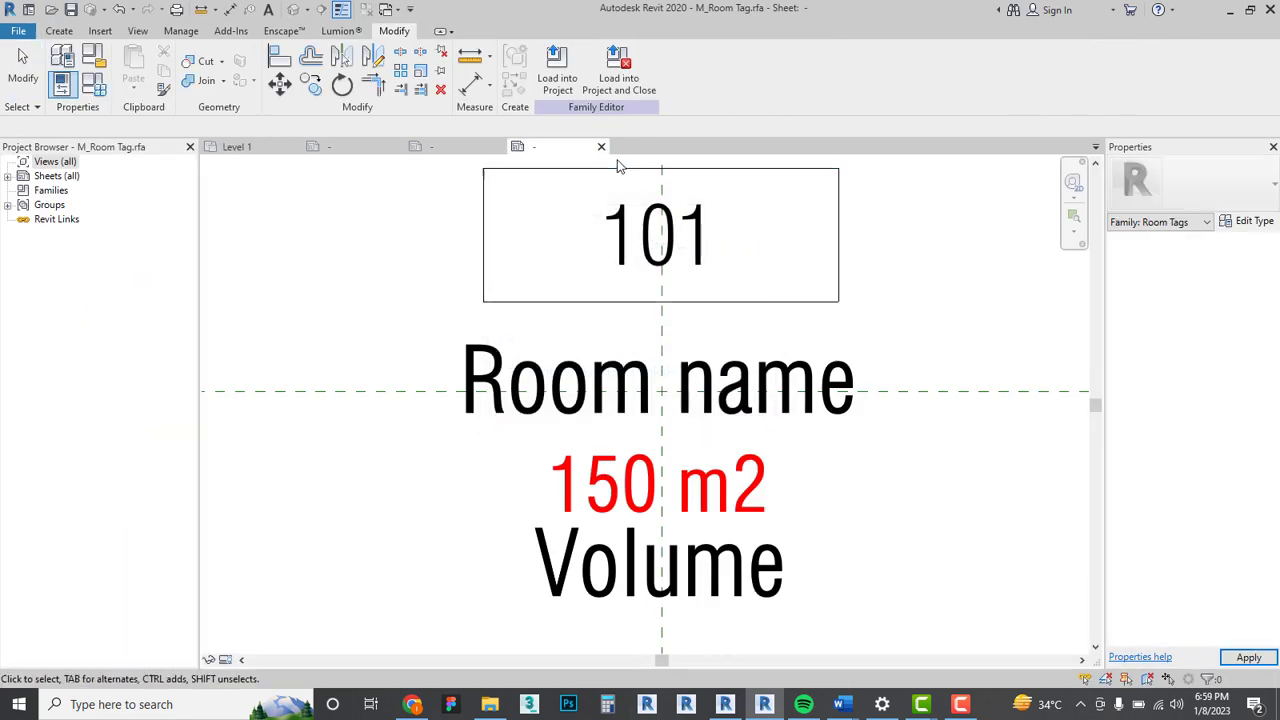
click(602, 147)
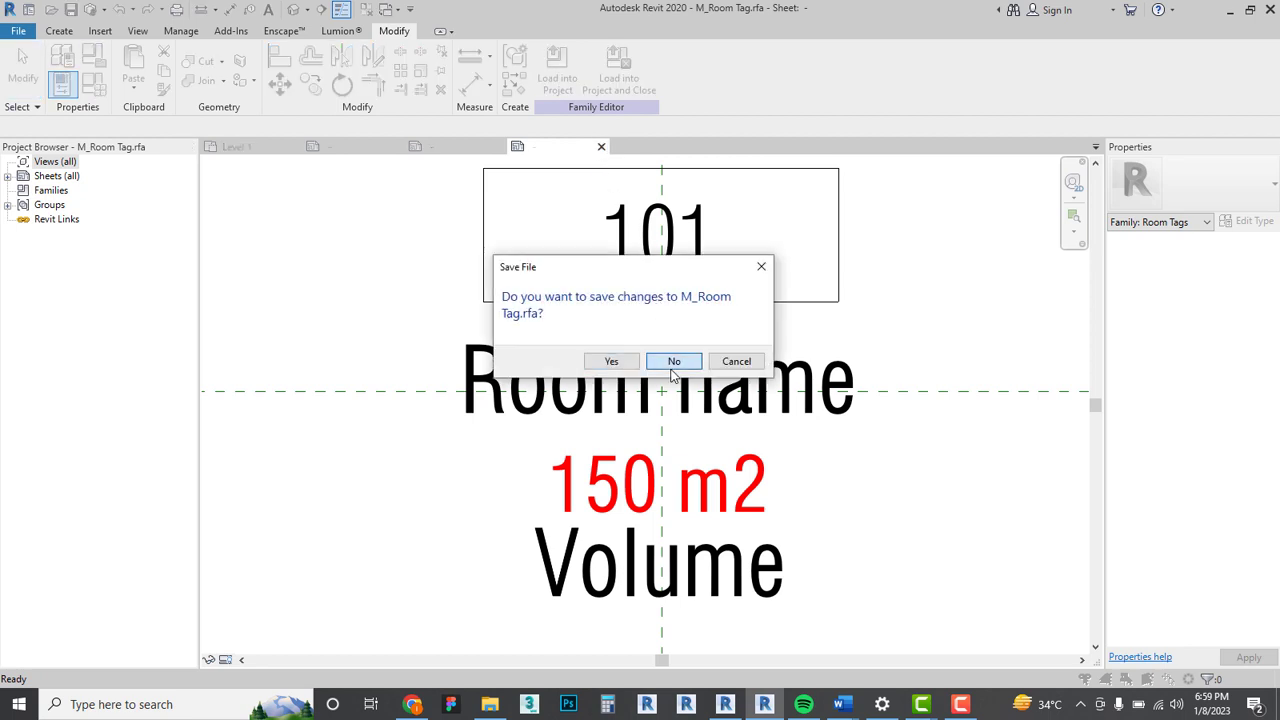
click(670, 360)
click(541, 148)
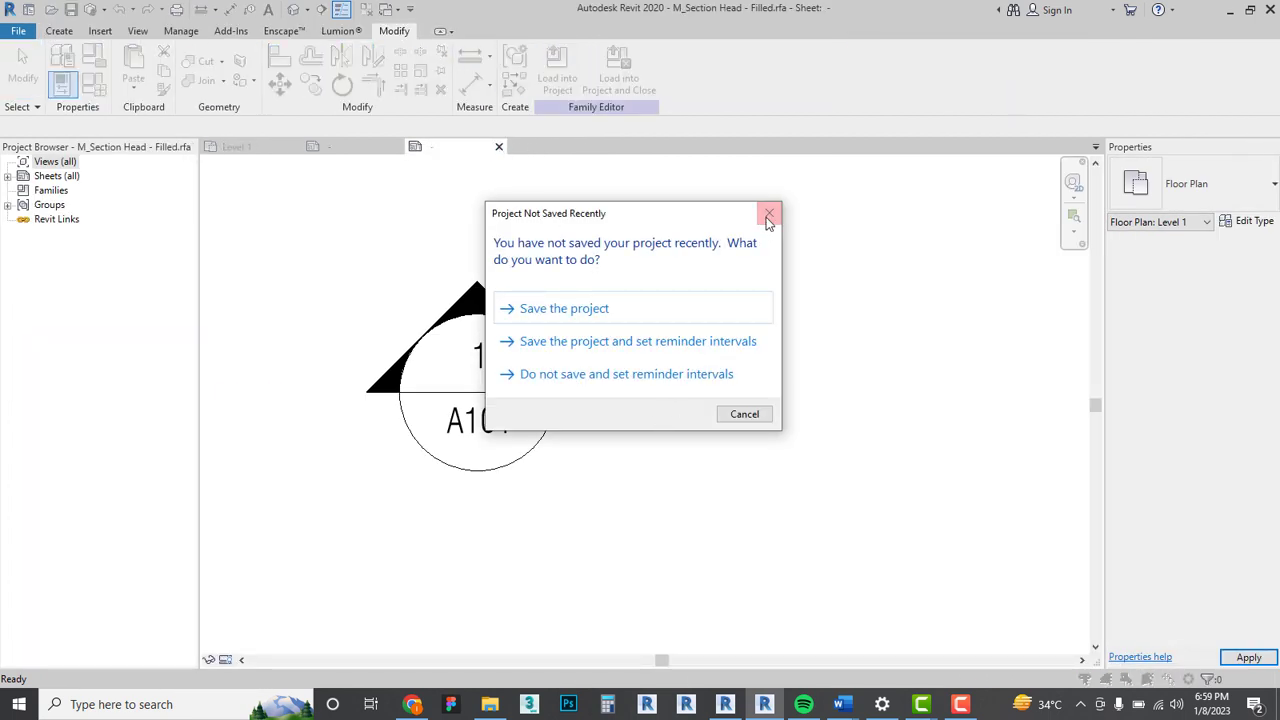
click(768, 213)
click(499, 147)
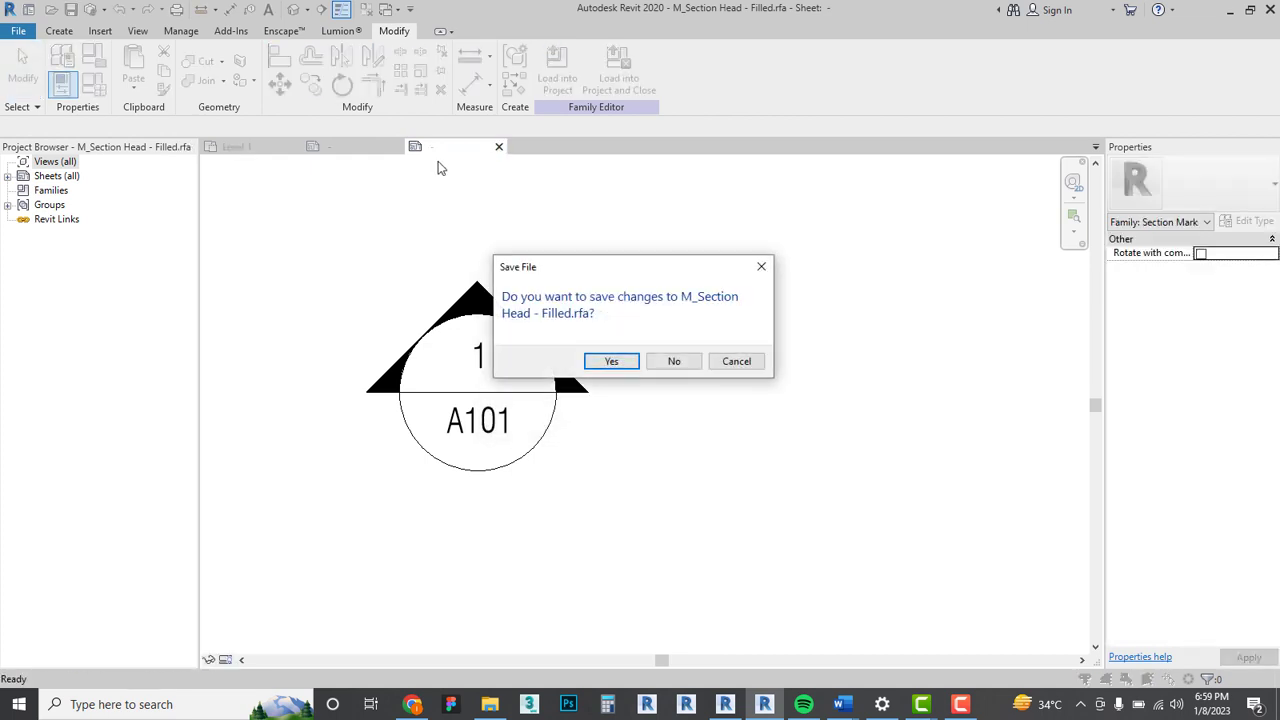
click(670, 360)
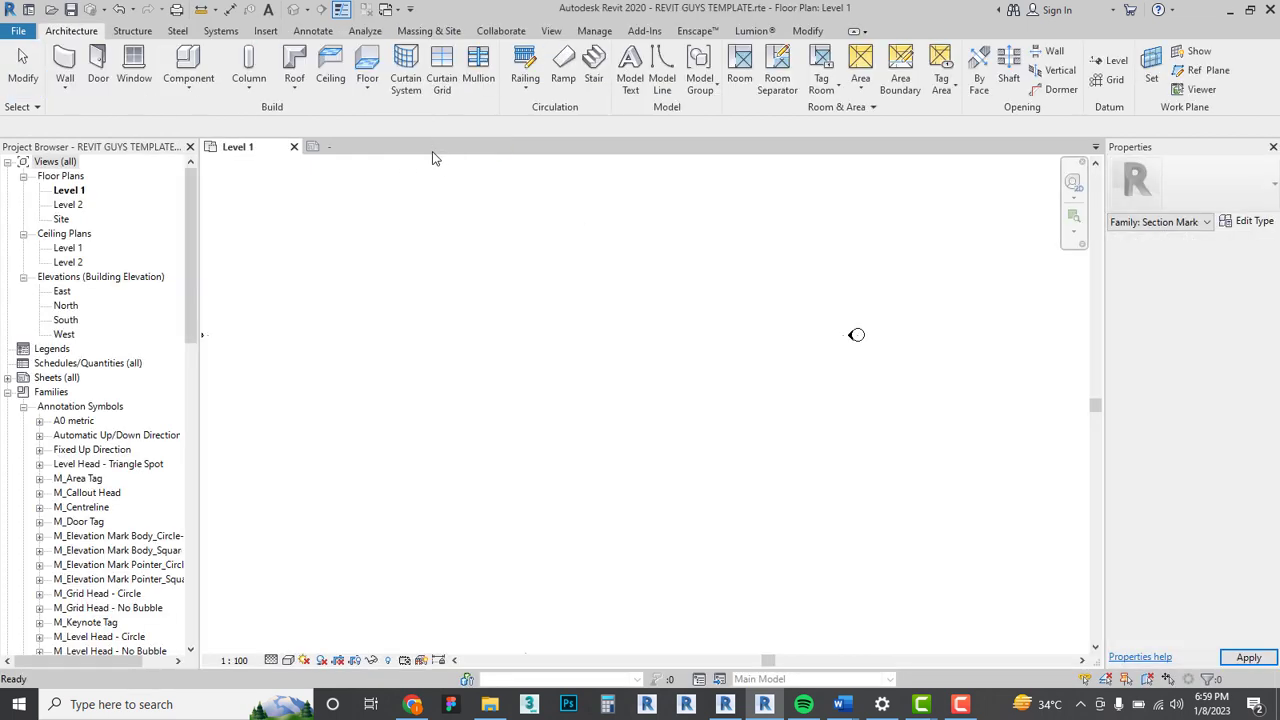
click(397, 148)
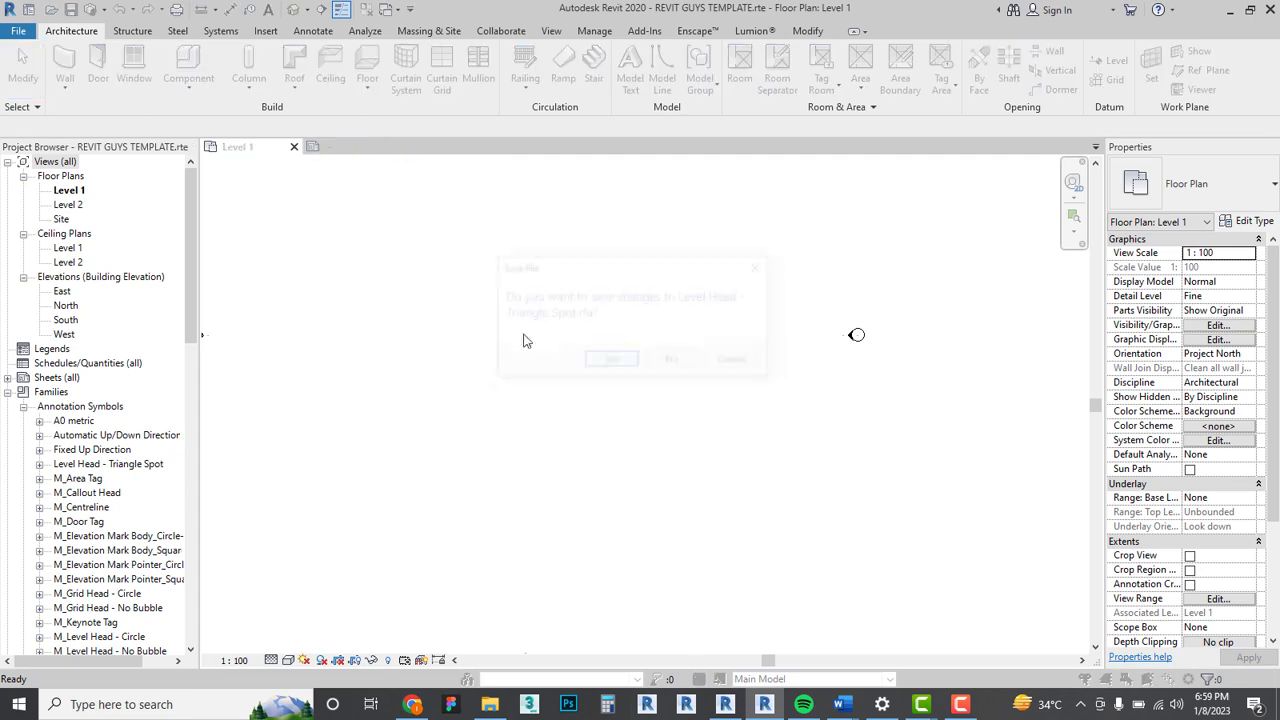
click(667, 360)
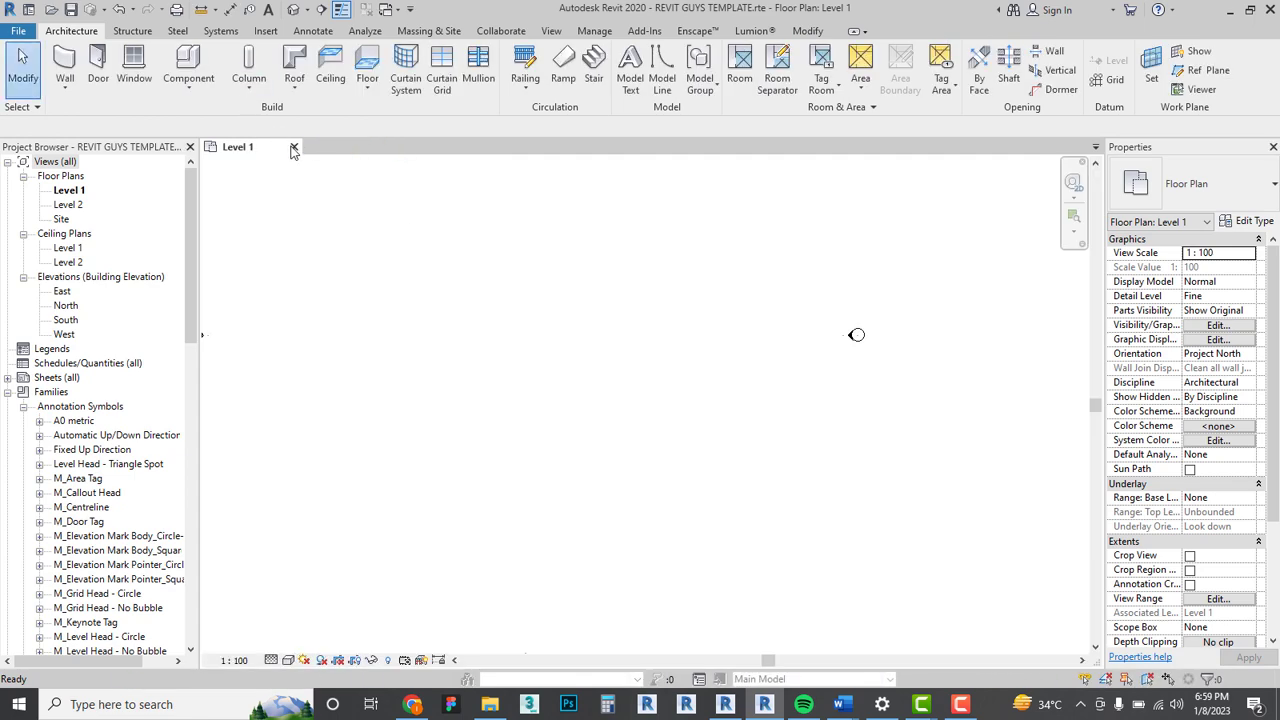
key(ctrl+d)
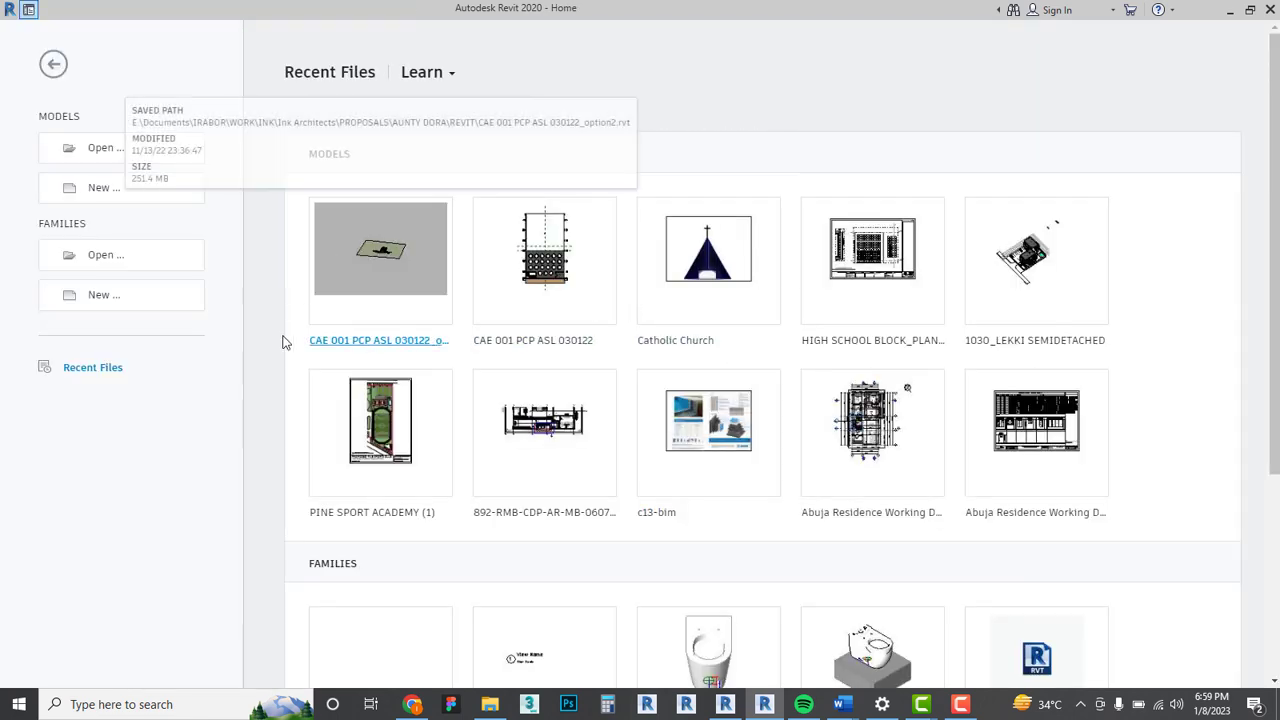
Create a new project using Documents\REVIT GUYS TEMPLATE.rte as the template file.
click(114, 194)
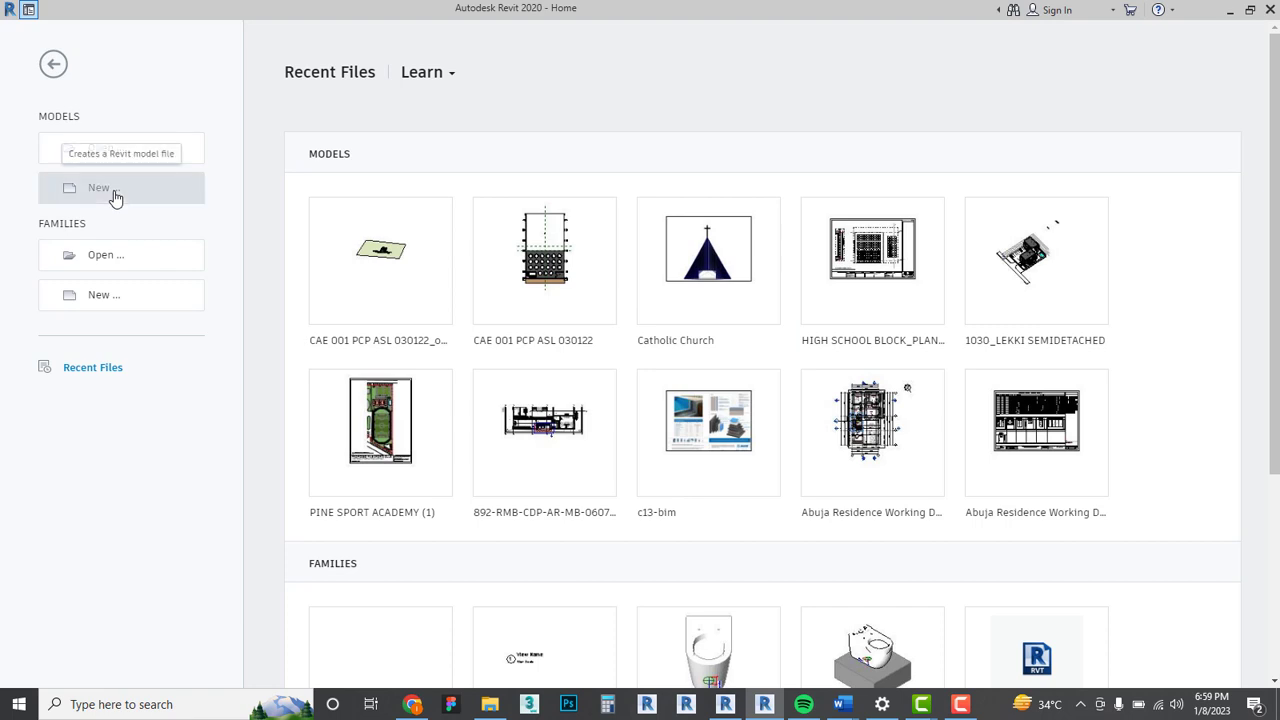
click(600, 318)
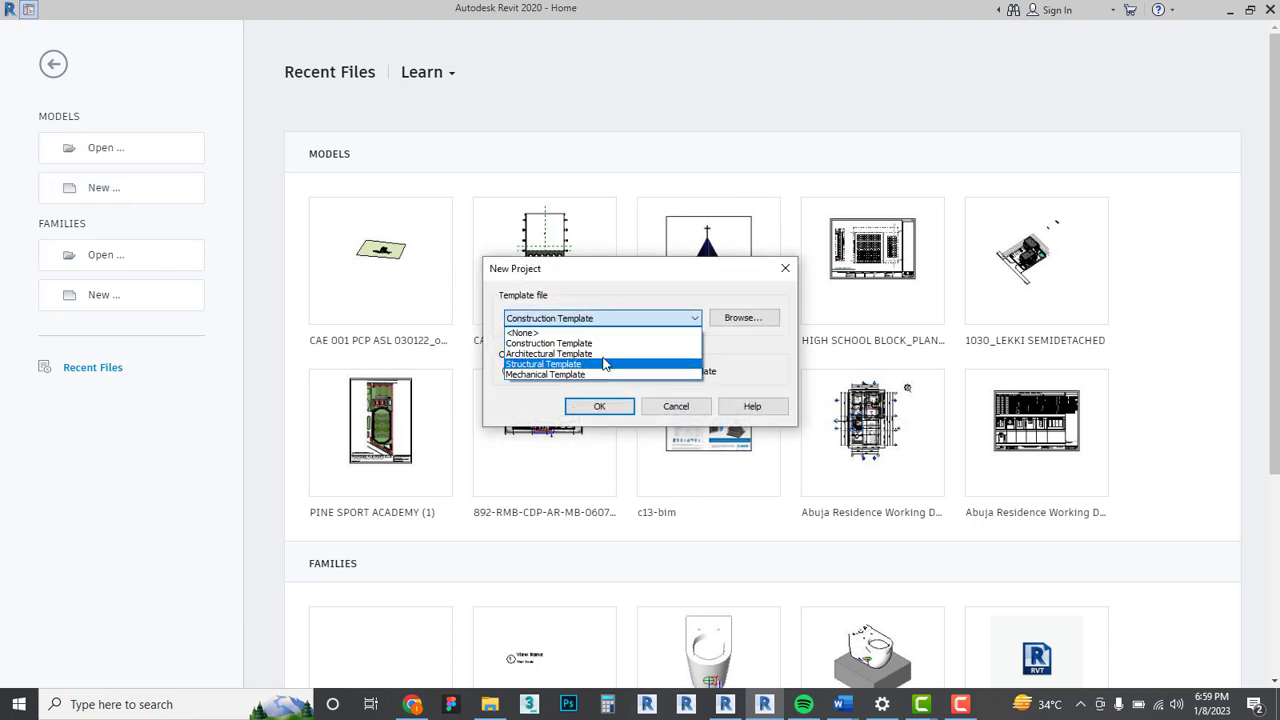
click(628, 293)
click(760, 320)
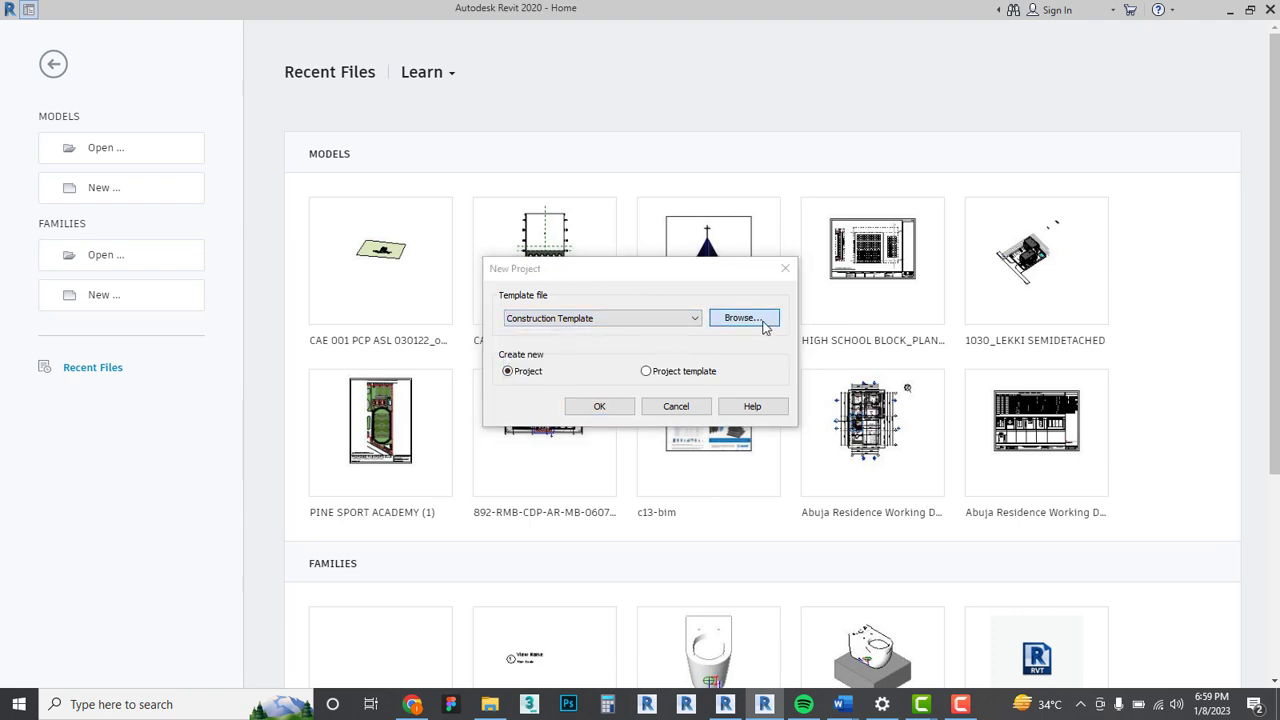
click(500, 188)
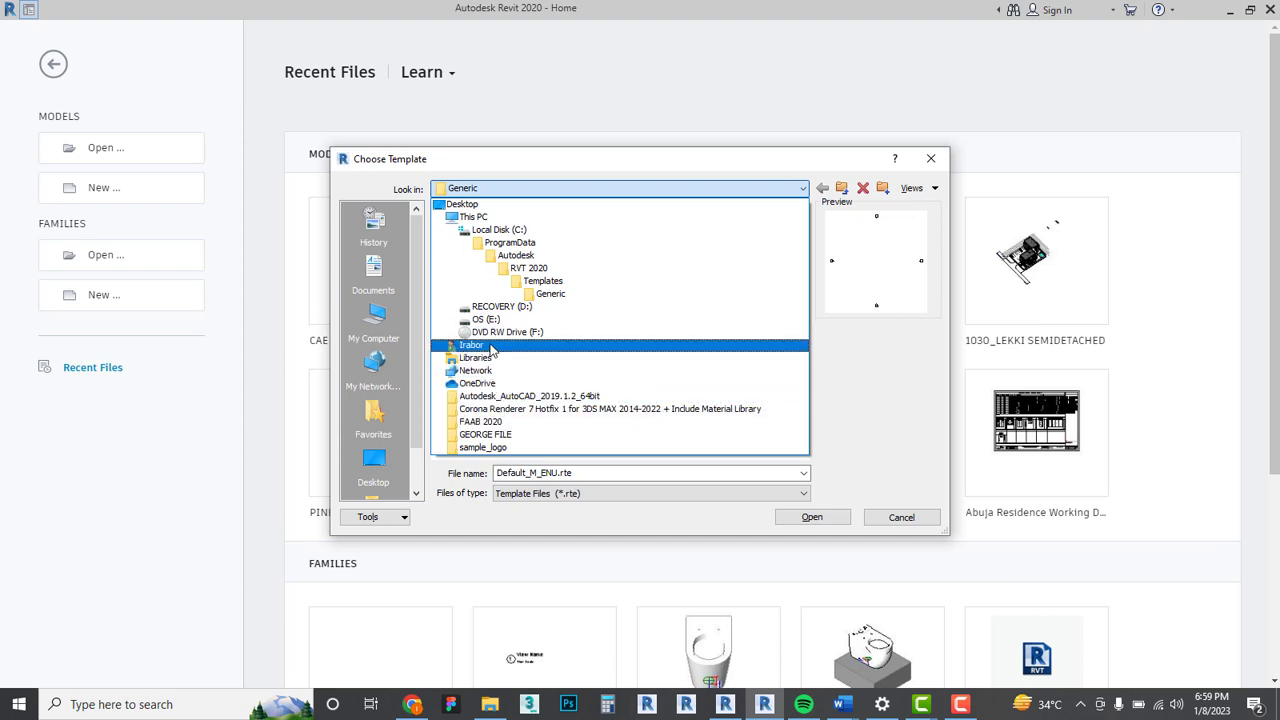
click(484, 218)
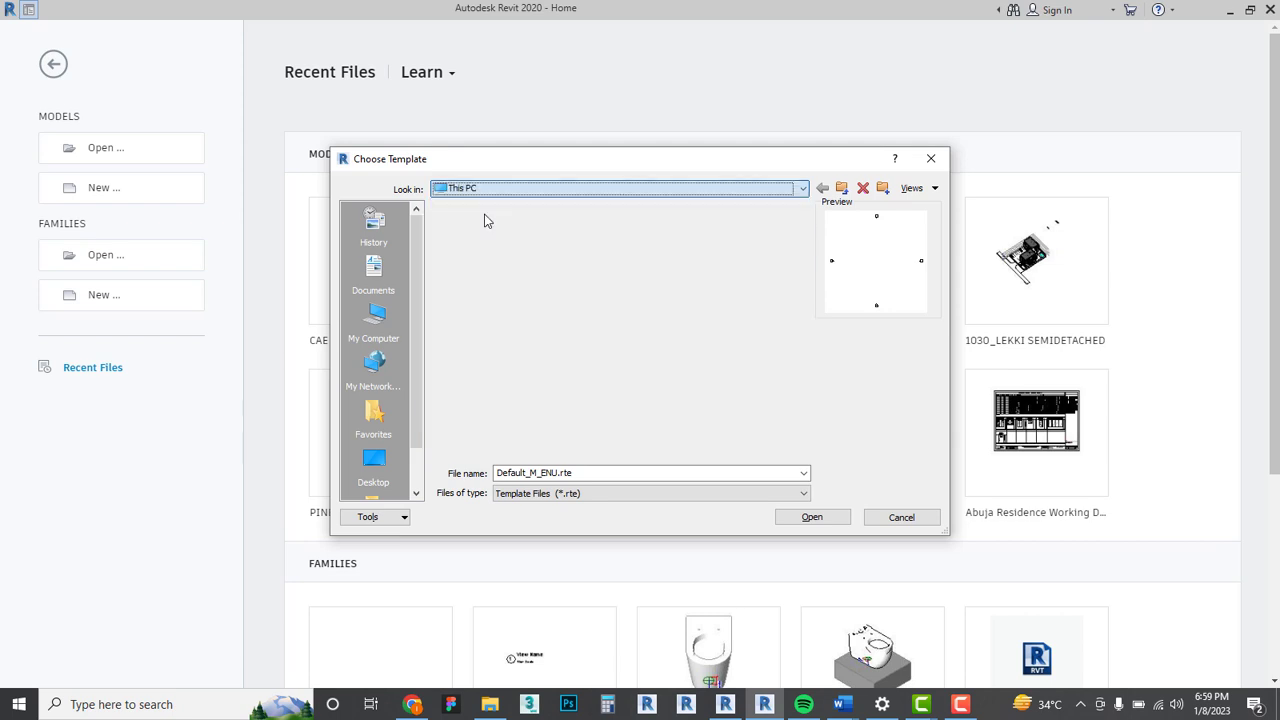
double_click(473, 285)
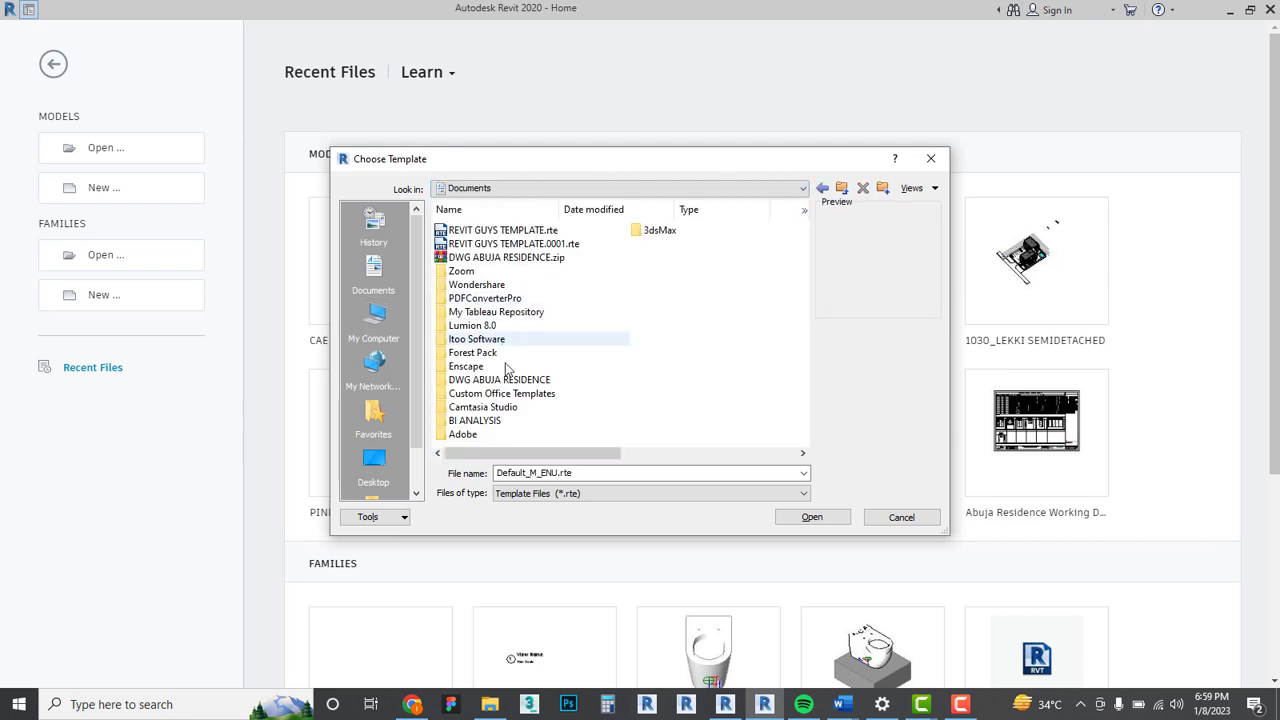
click(503, 230)
click(812, 517)
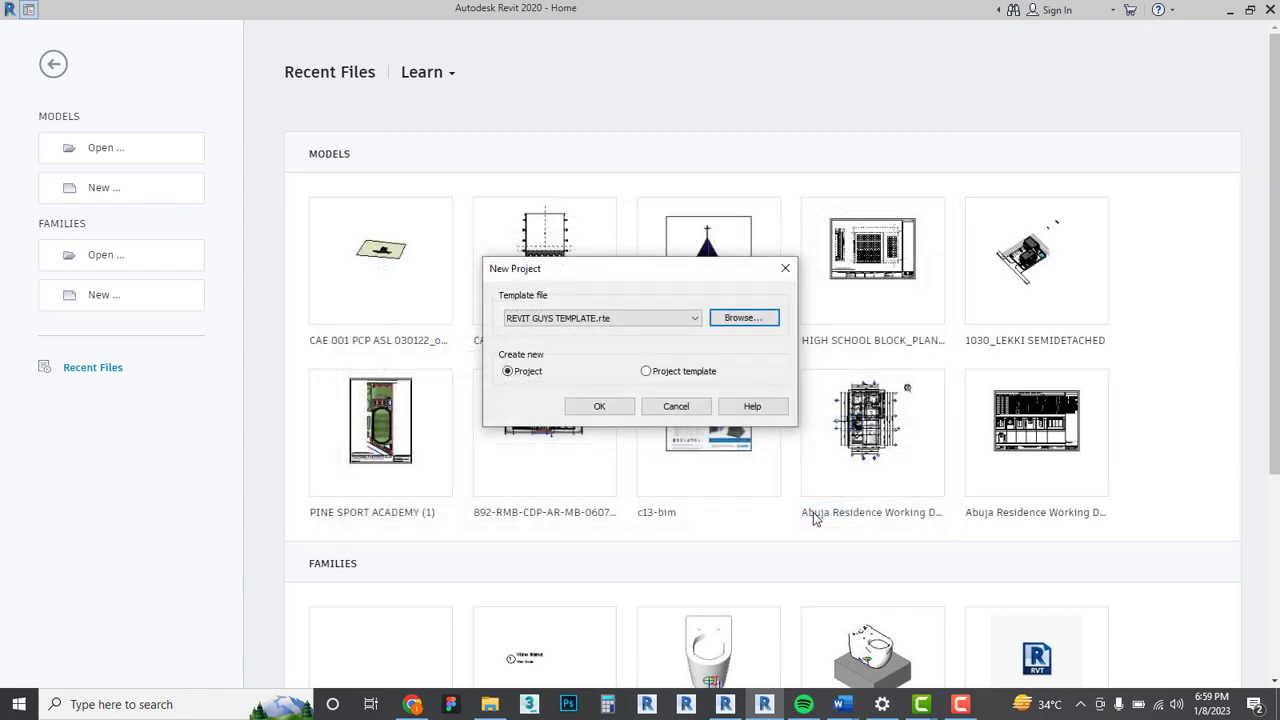
click(624, 411)
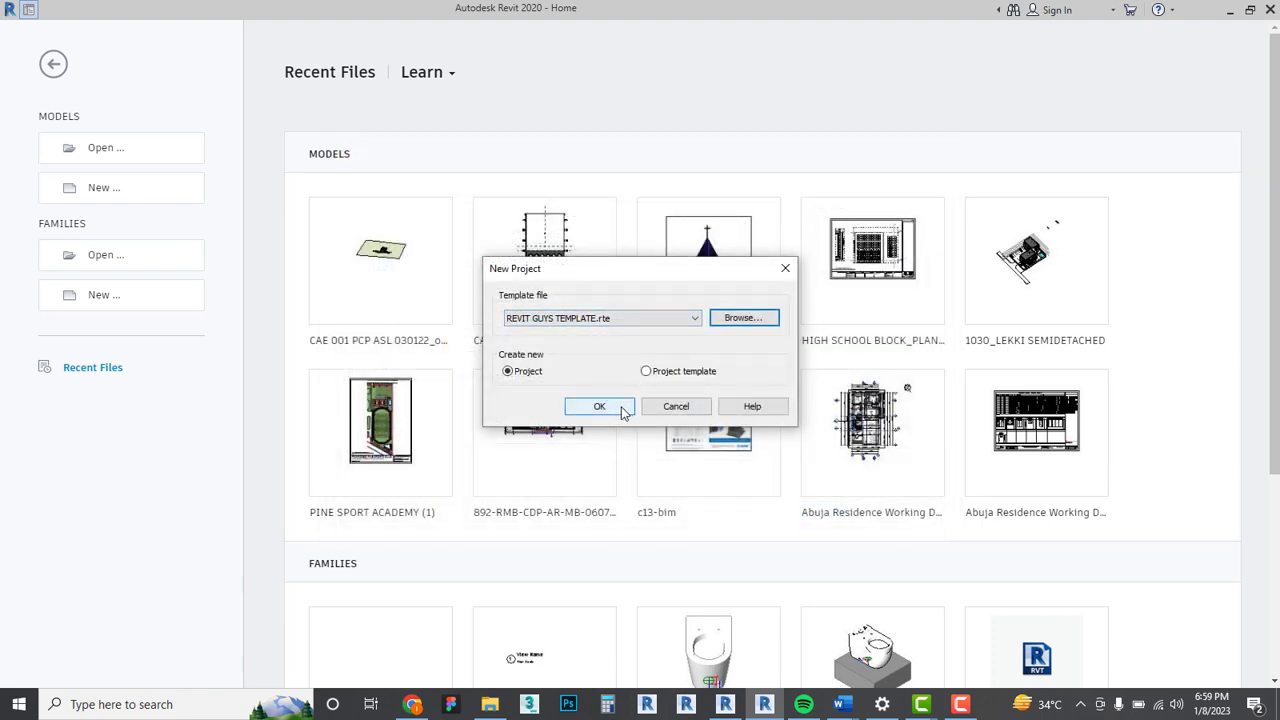
click(624, 411)
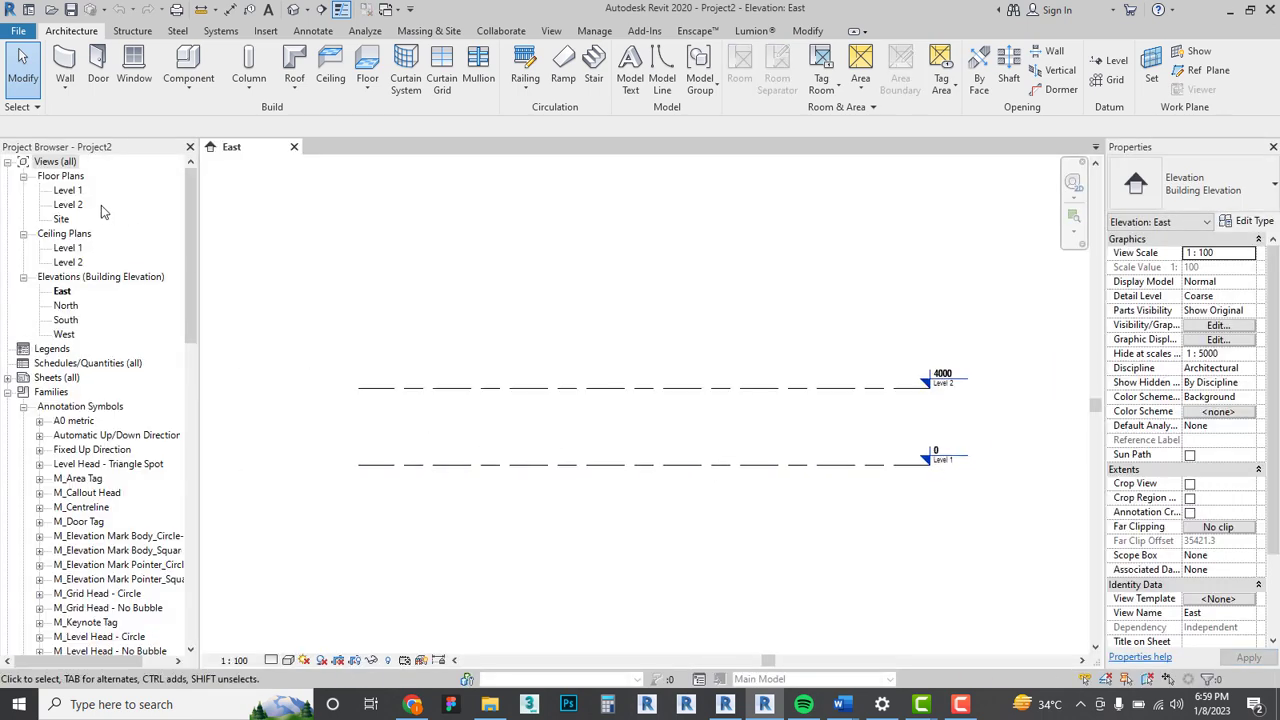
Open Project2's Level 1, Level 2 and East views, panning East to show the level heads.
double_click(70, 191)
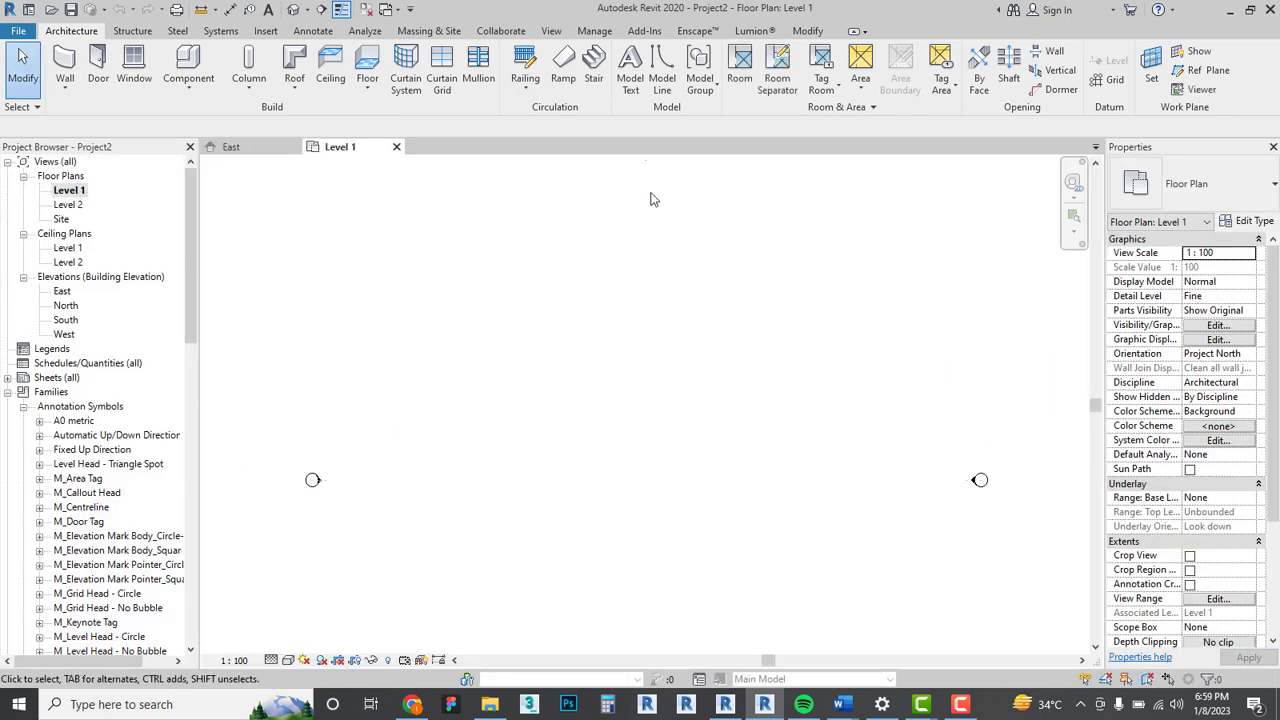
scroll(675, 328, down, 2)
double_click(70, 205)
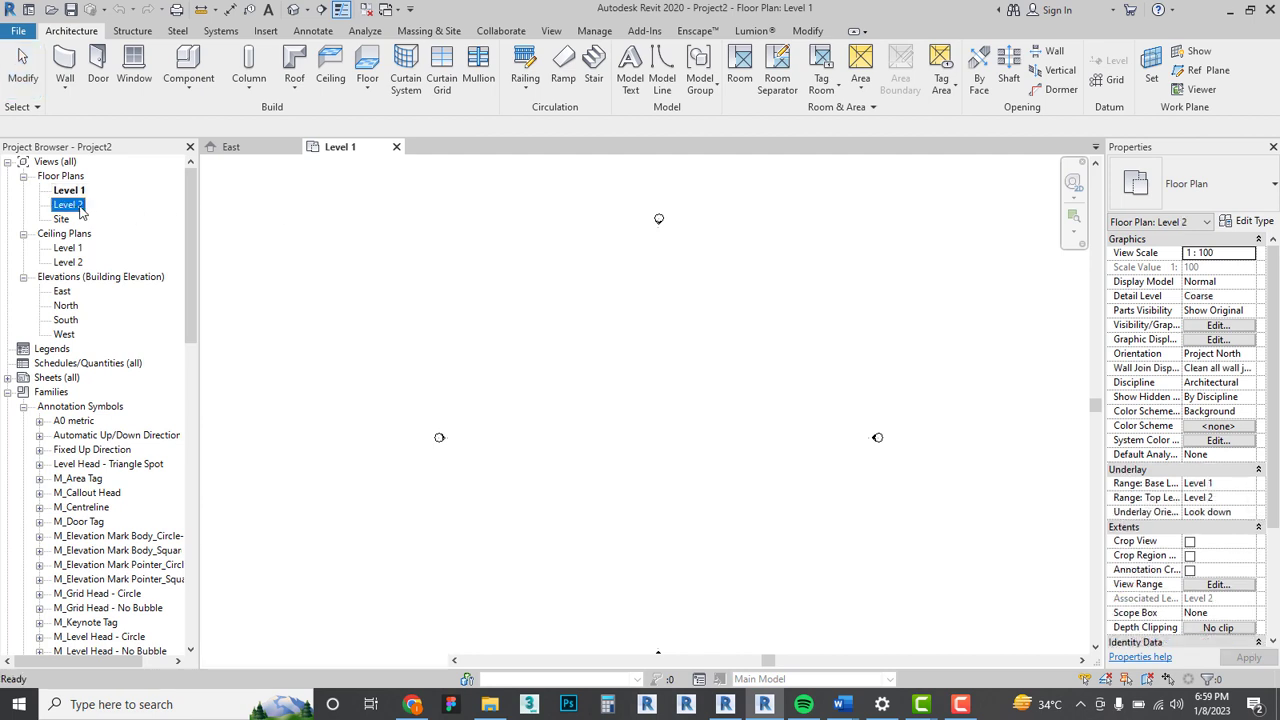
double_click(62, 291)
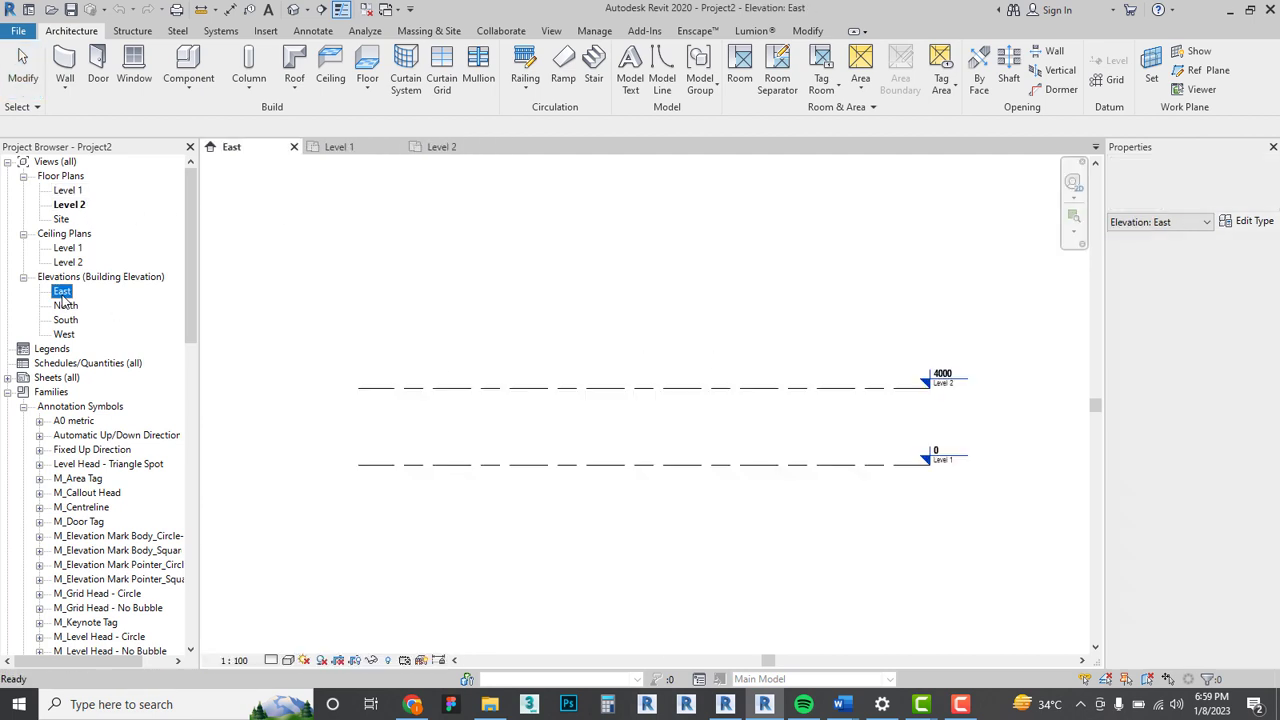
scroll(961, 390, up, 2)
scroll(961, 390, down, 1)
scroll(961, 388, down, 1)
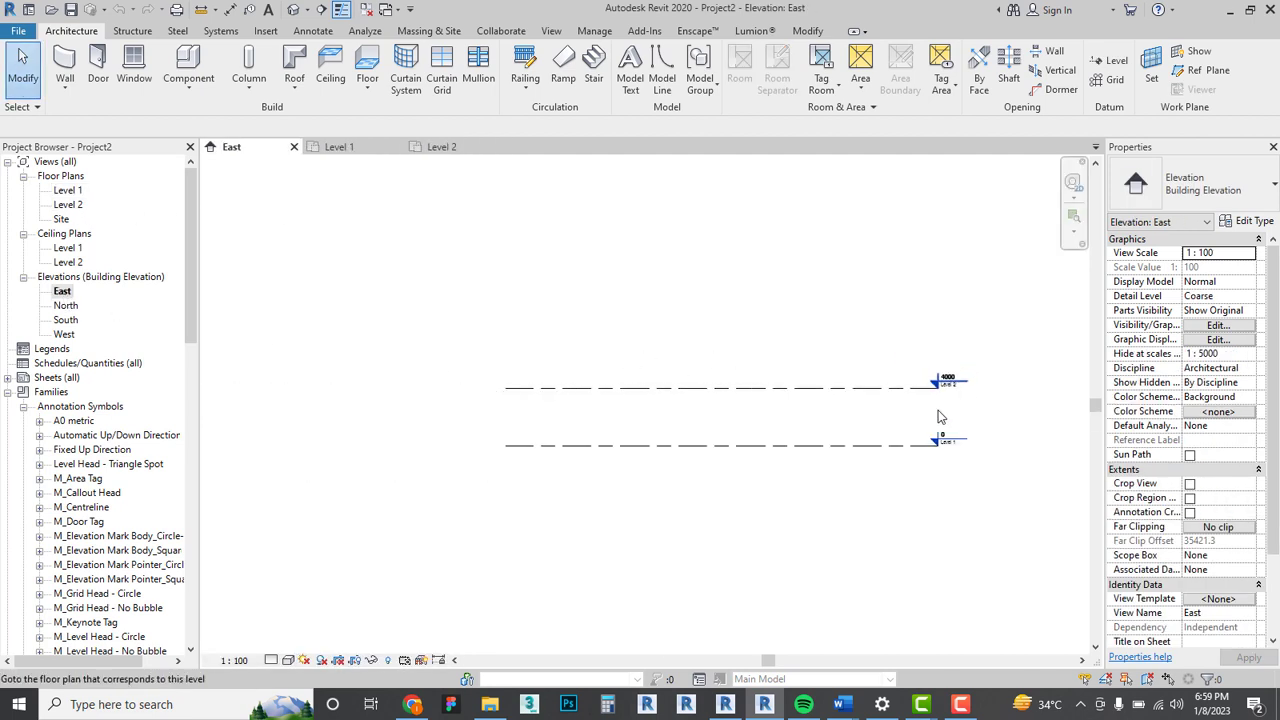
scroll(700, 386, up, 3)
scroll(742, 386, down, 1)
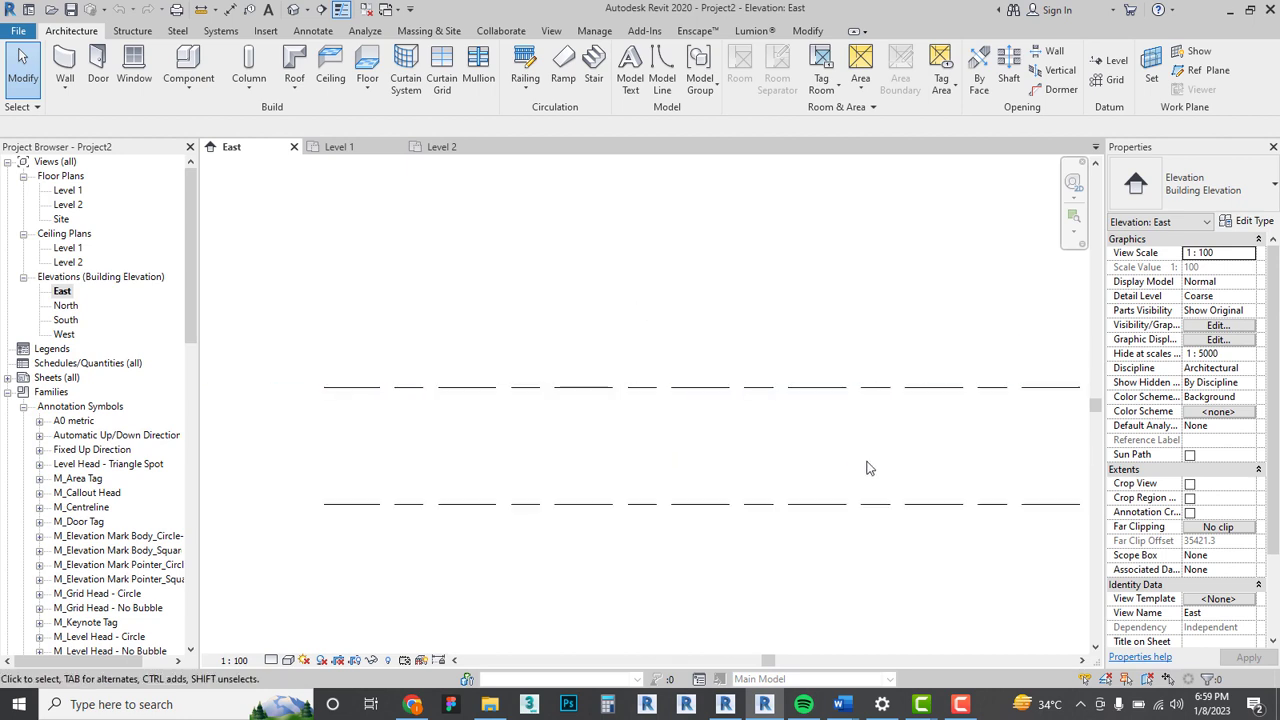
middle_drag(866, 466, 483, 429)
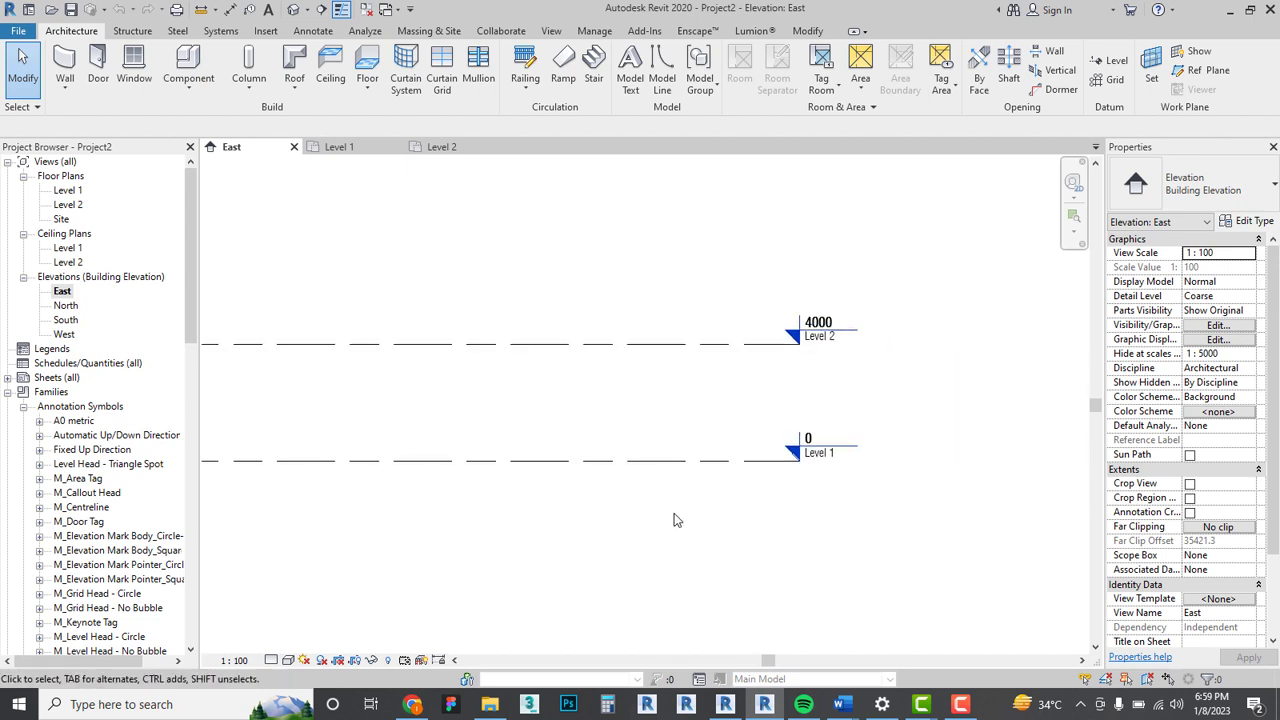
middle_drag(497, 474, 760, 490)
middle_drag(357, 497, 494, 484)
scroll(271, 373, down, 1)
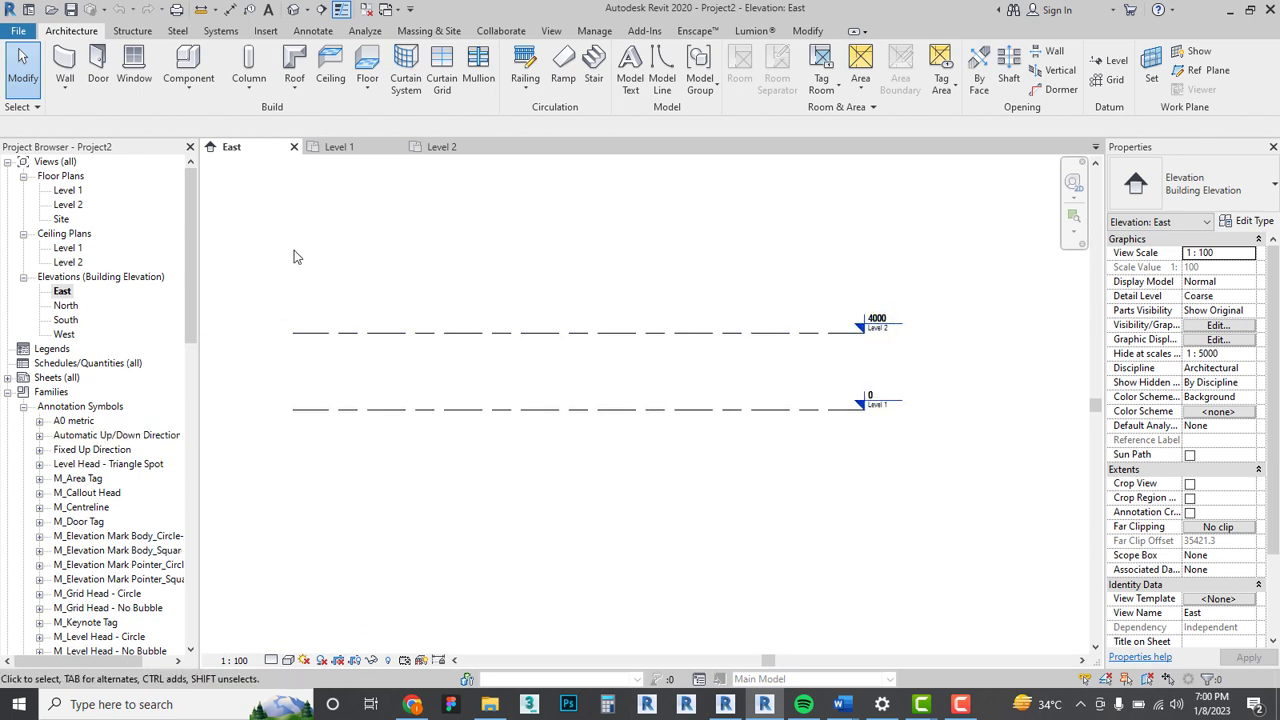
Close the Level 2, Level 1 and East view tabs.
click(445, 149)
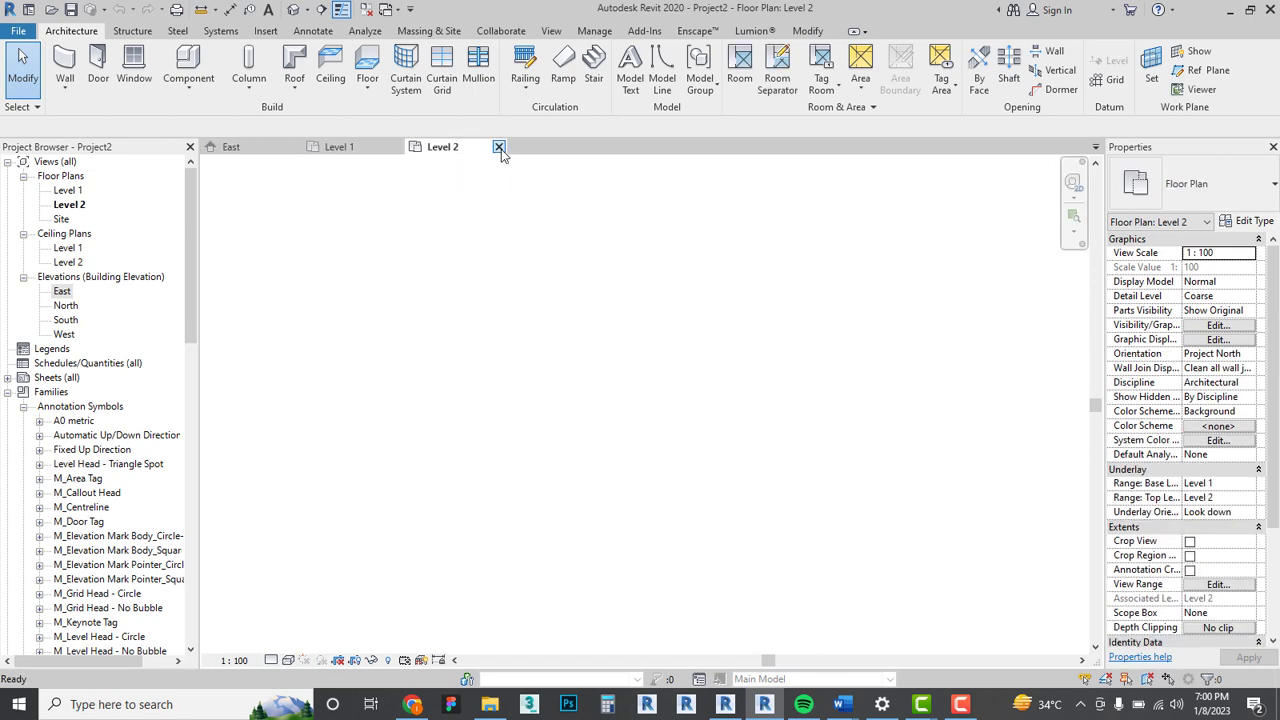
click(498, 147)
click(340, 148)
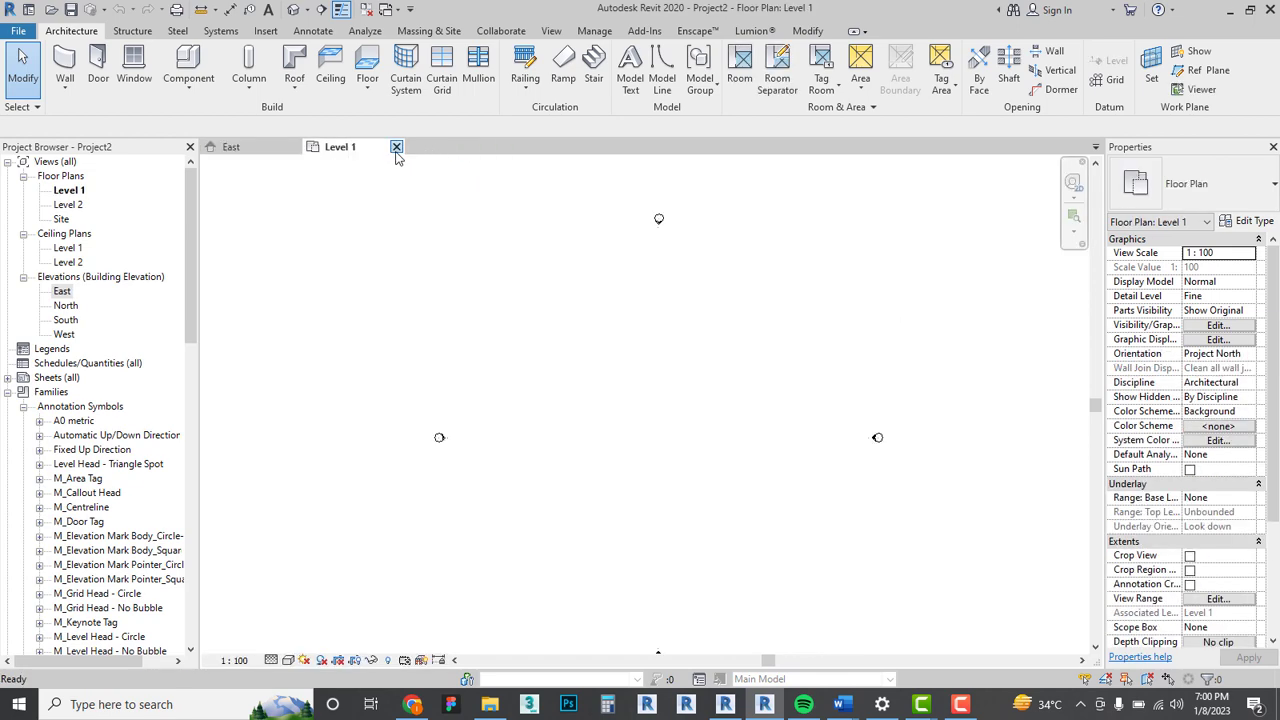
click(396, 147)
click(294, 147)
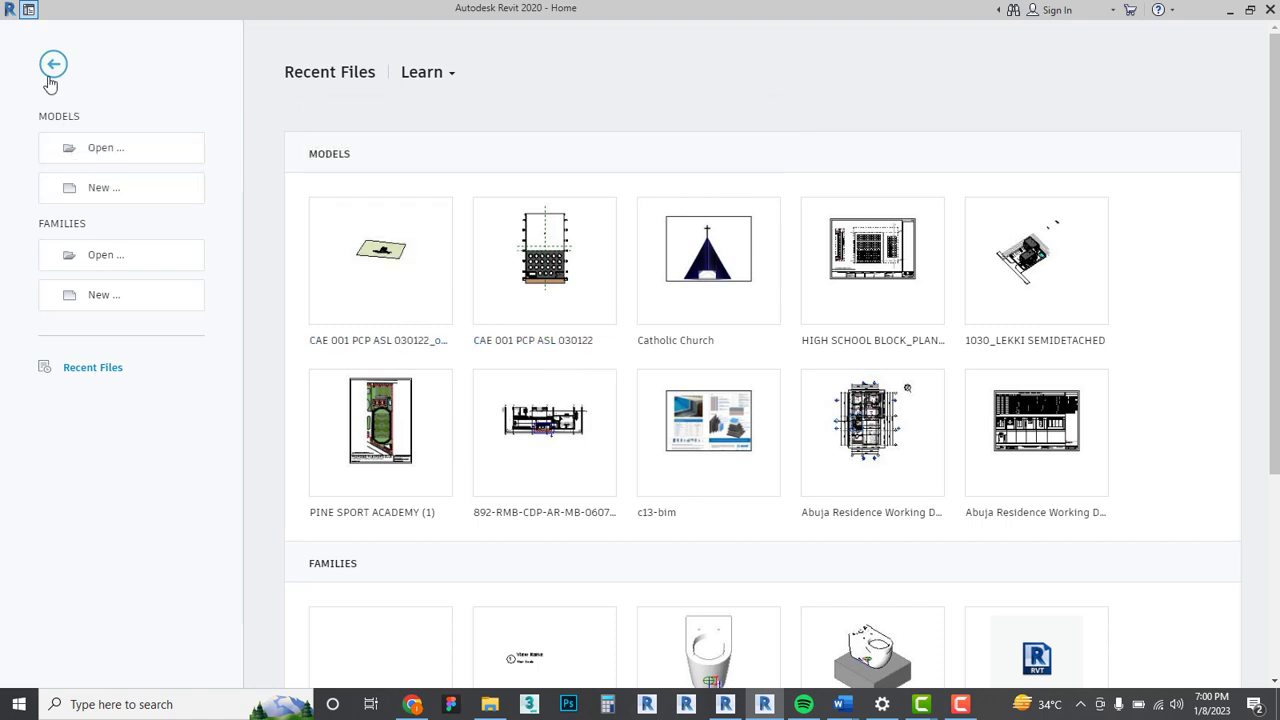
Create Project3 from the Architectural Template.
click(100, 190)
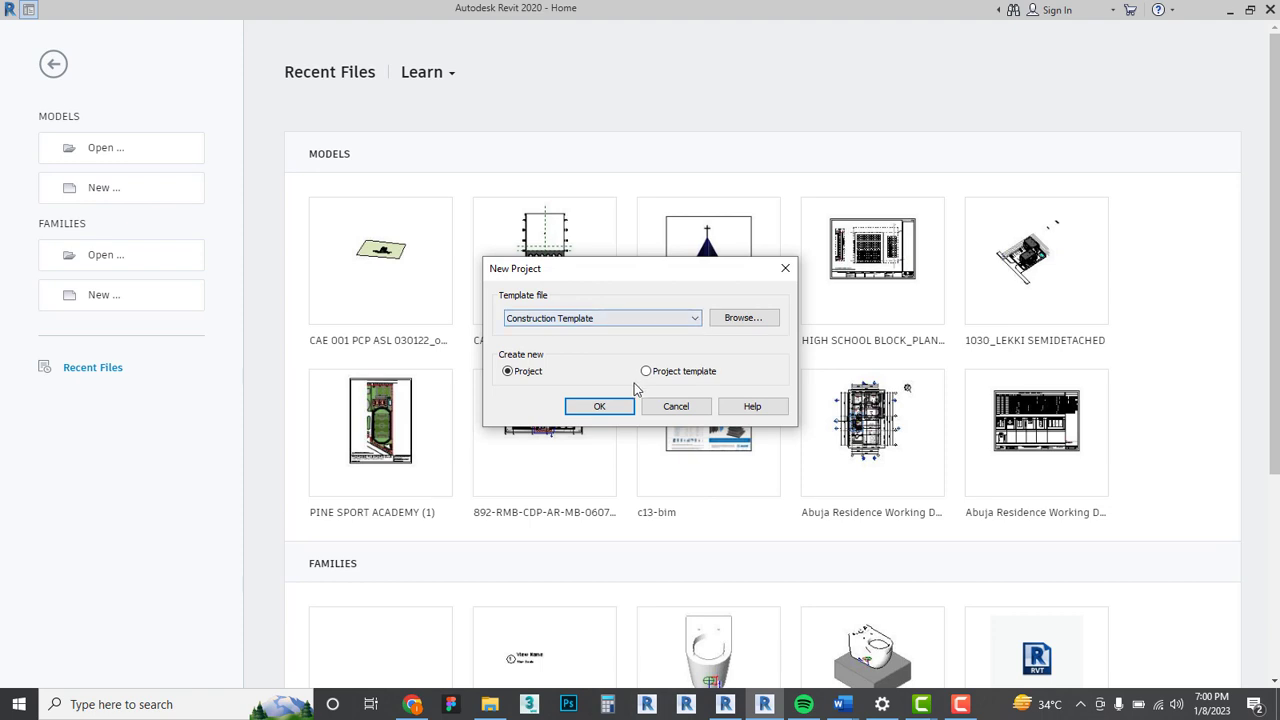
click(600, 318)
click(588, 354)
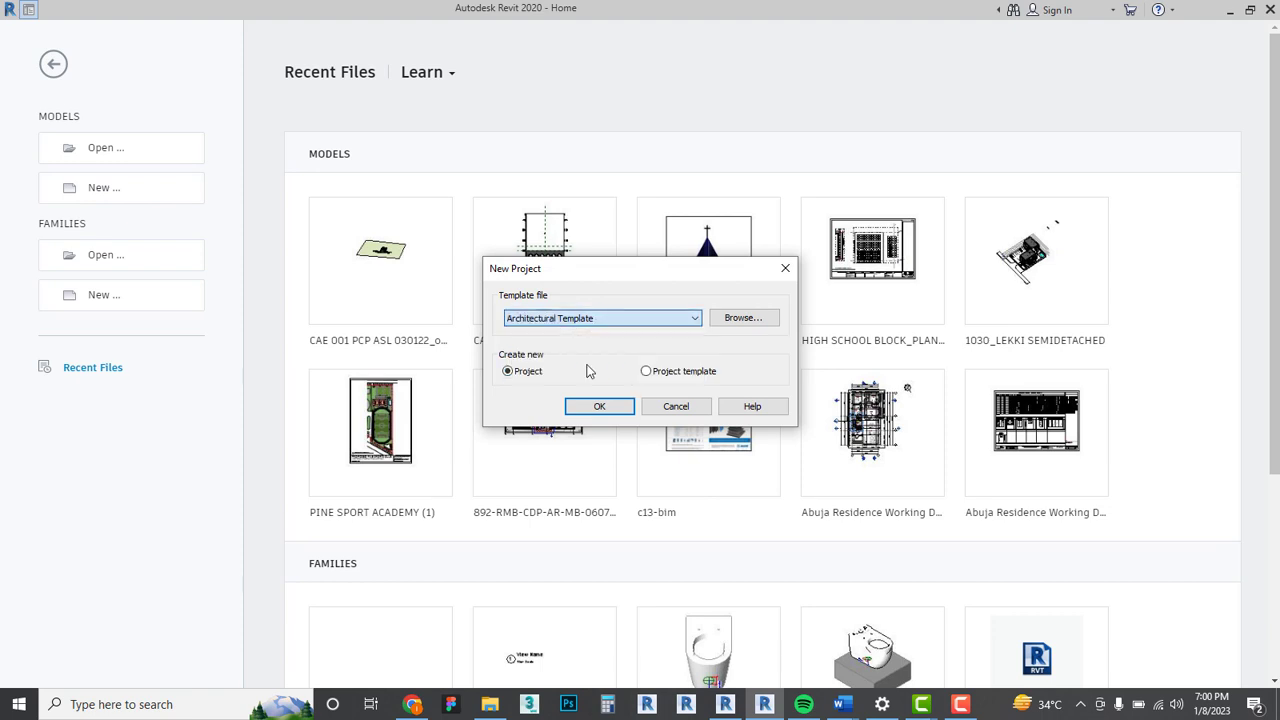
click(604, 408)
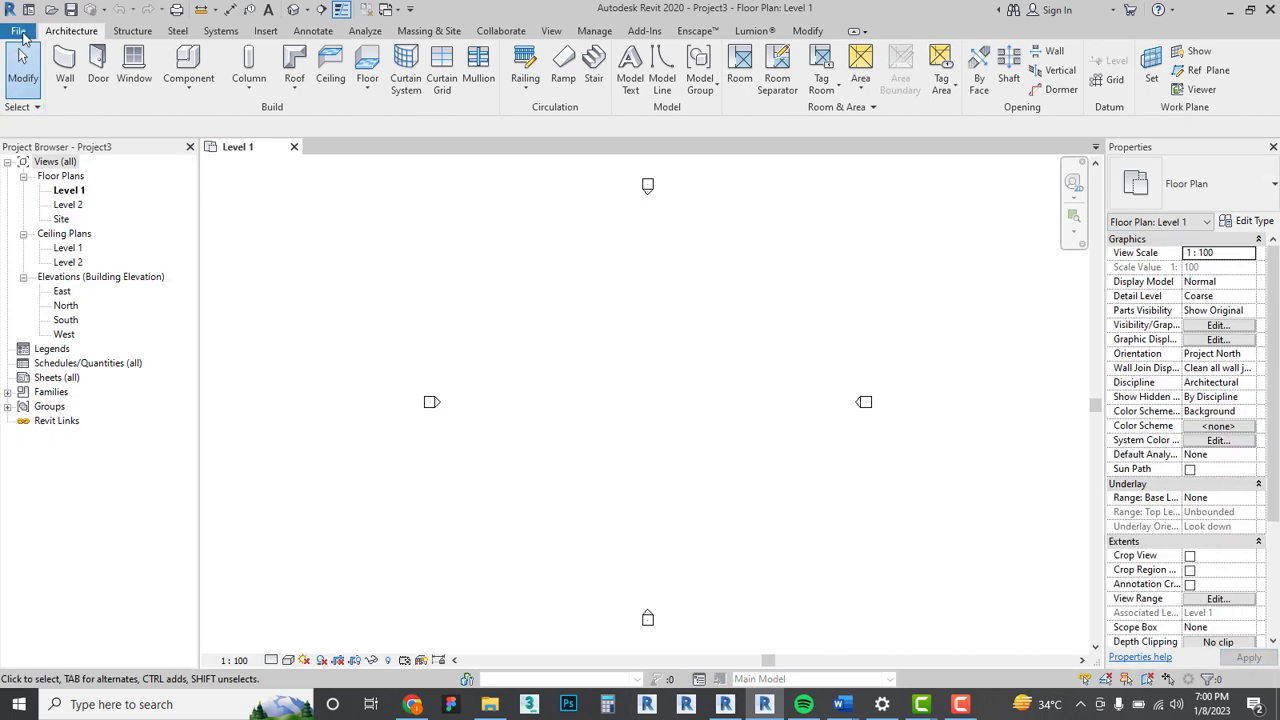
click(18, 31)
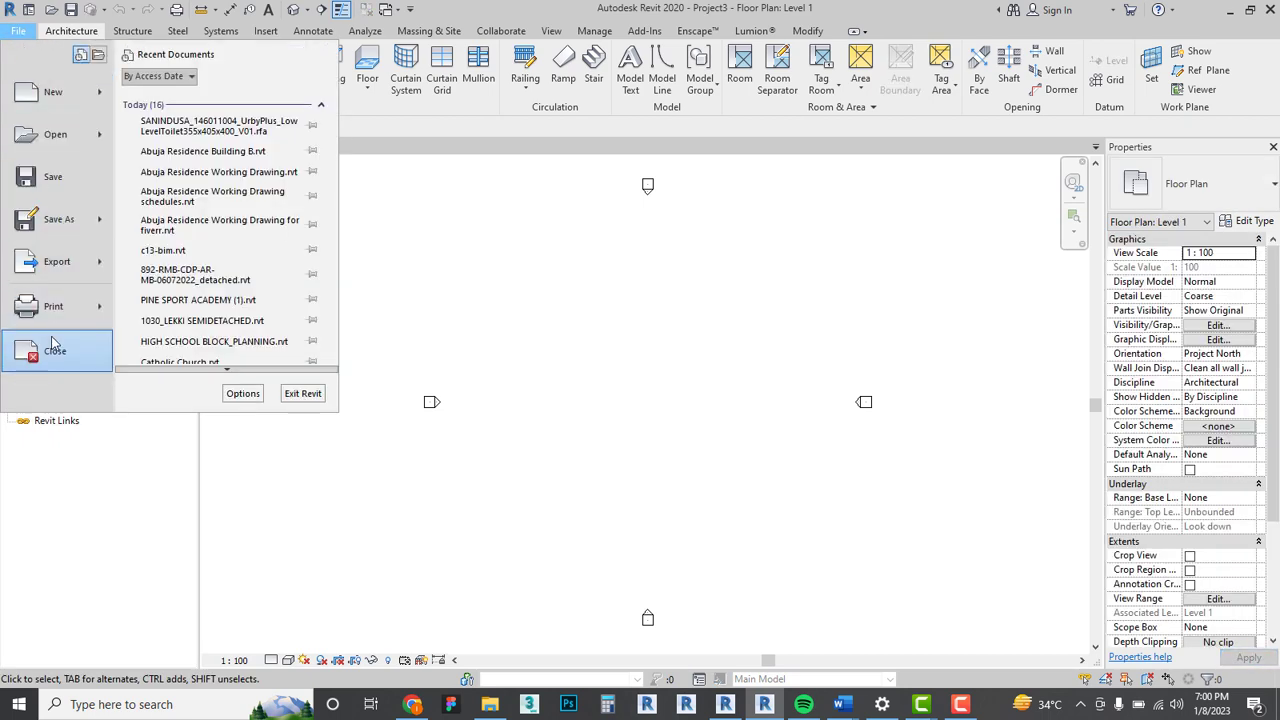
Add REVIT GUYS TEMPLATE.rte to the project templates list in Options > File Locations.
click(240, 398)
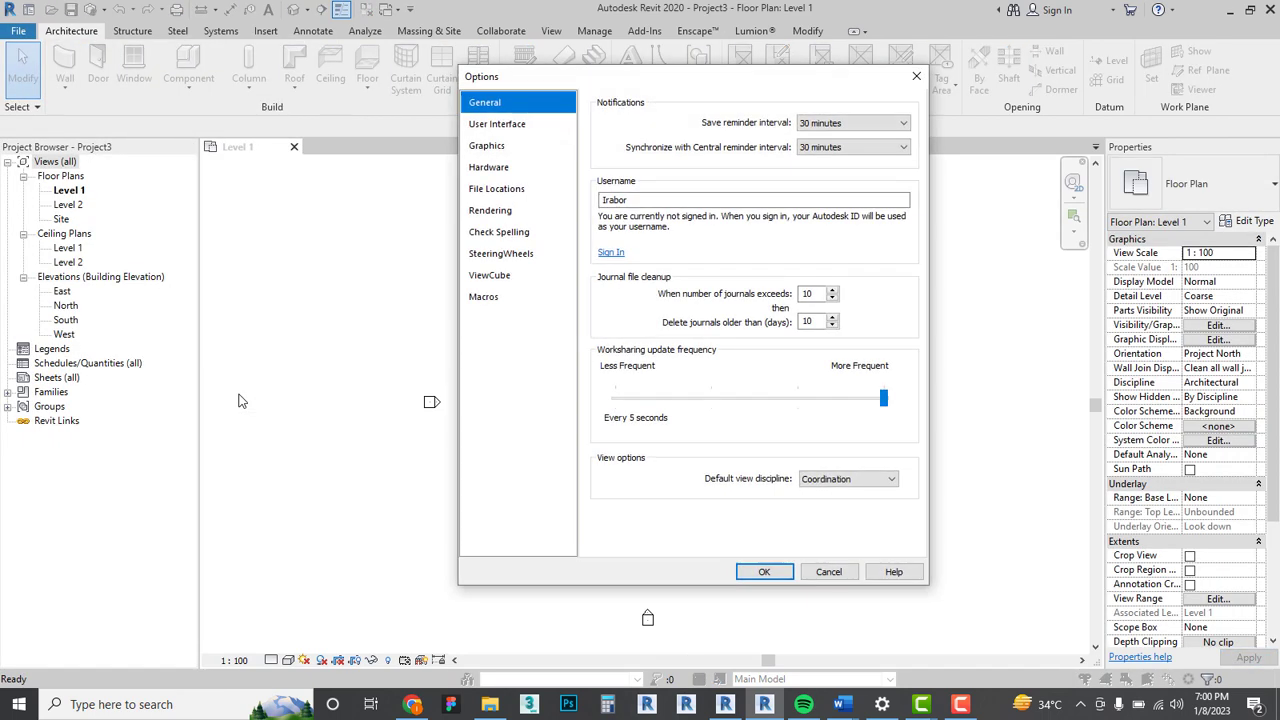
click(504, 193)
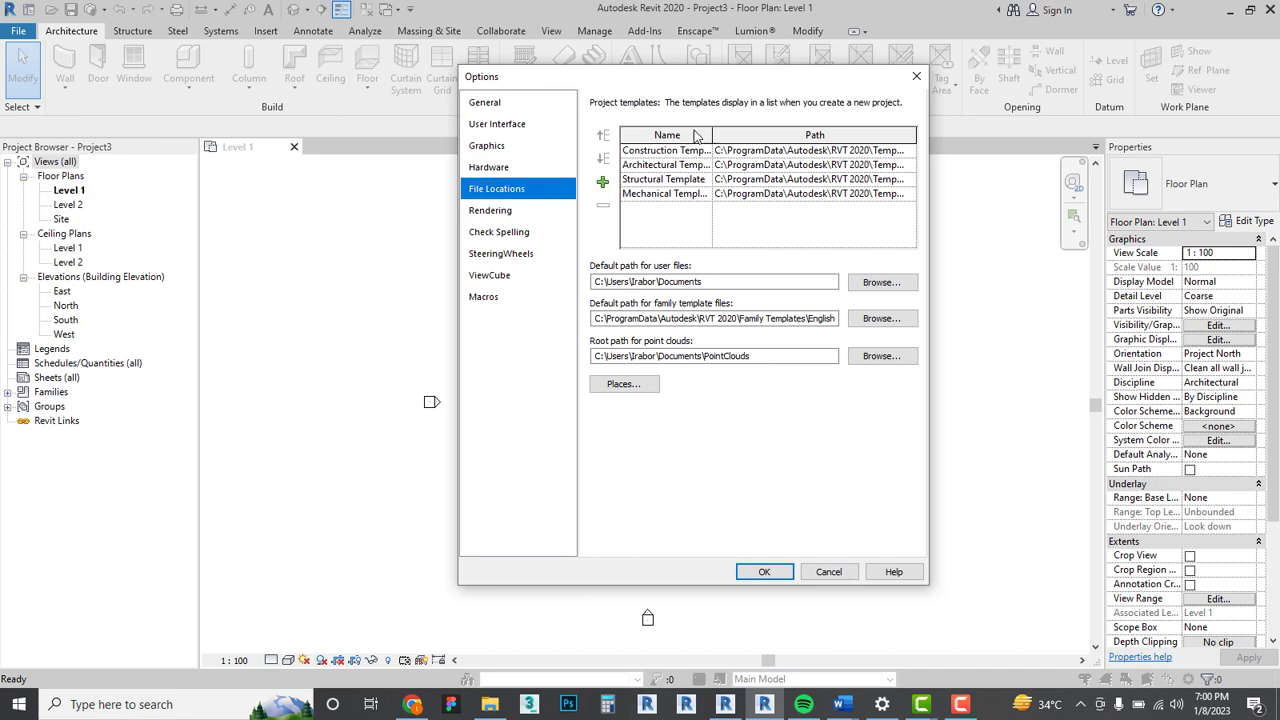
click(604, 182)
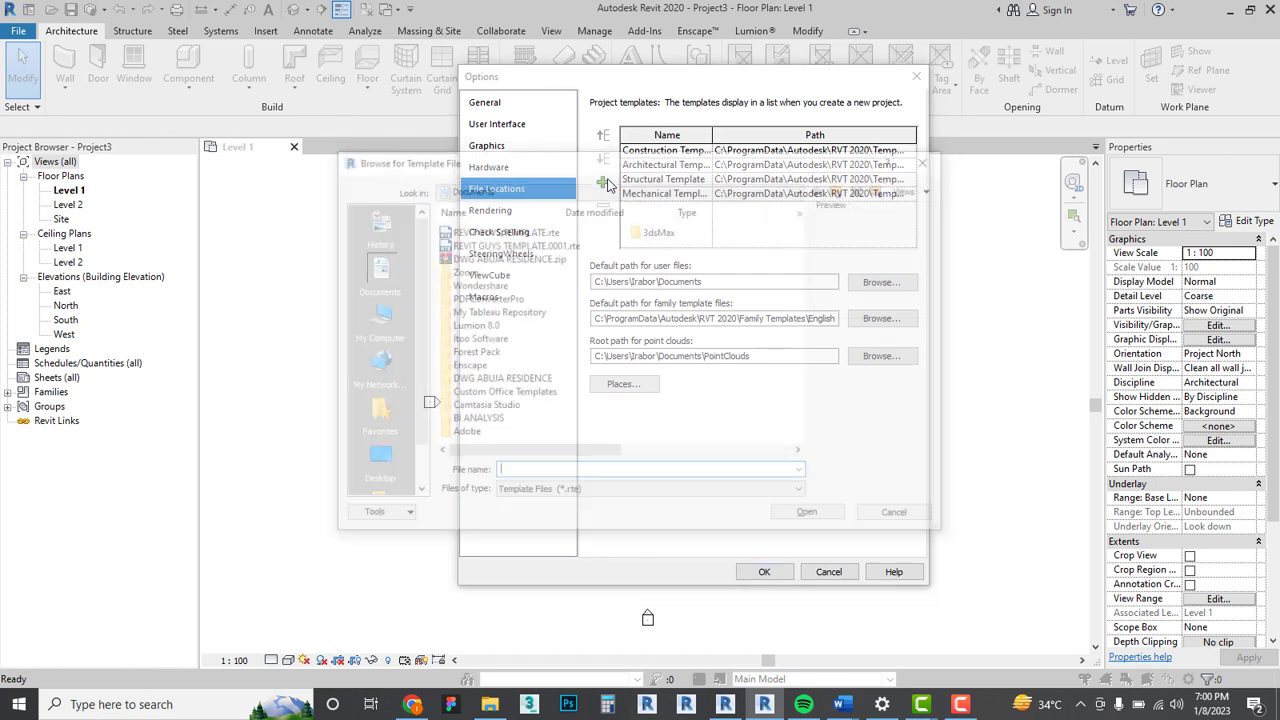
click(514, 231)
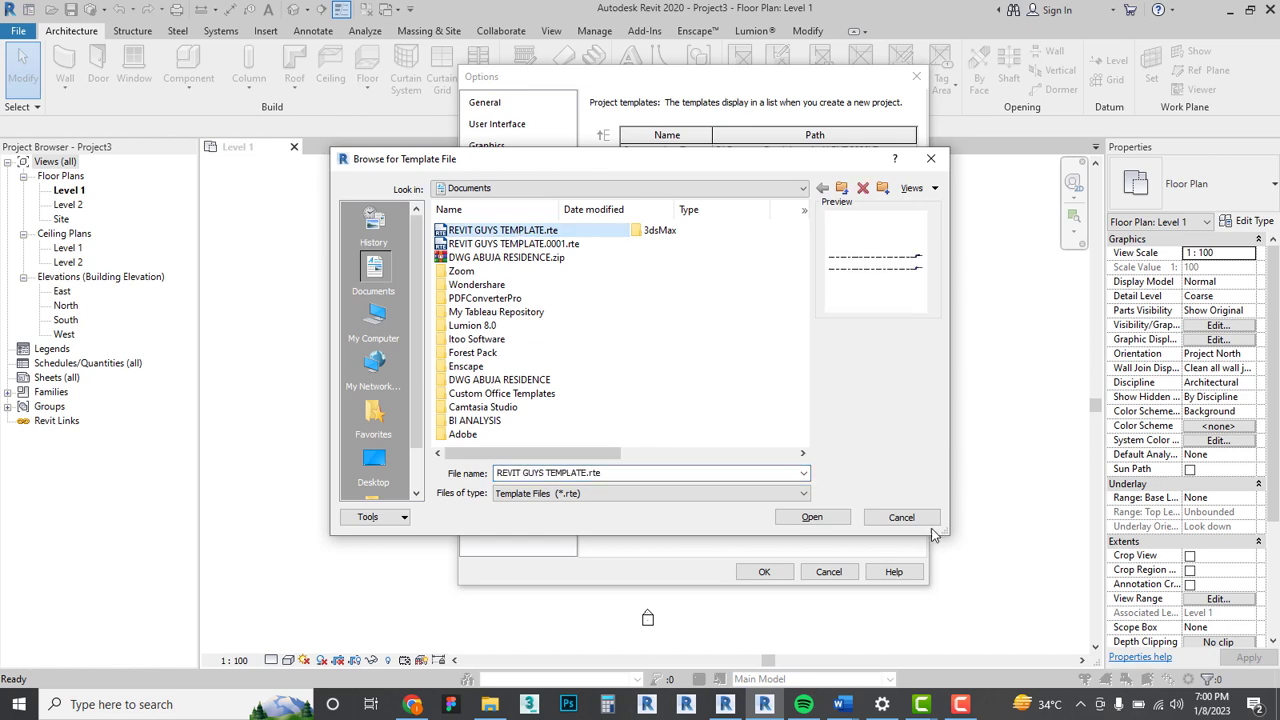
click(808, 517)
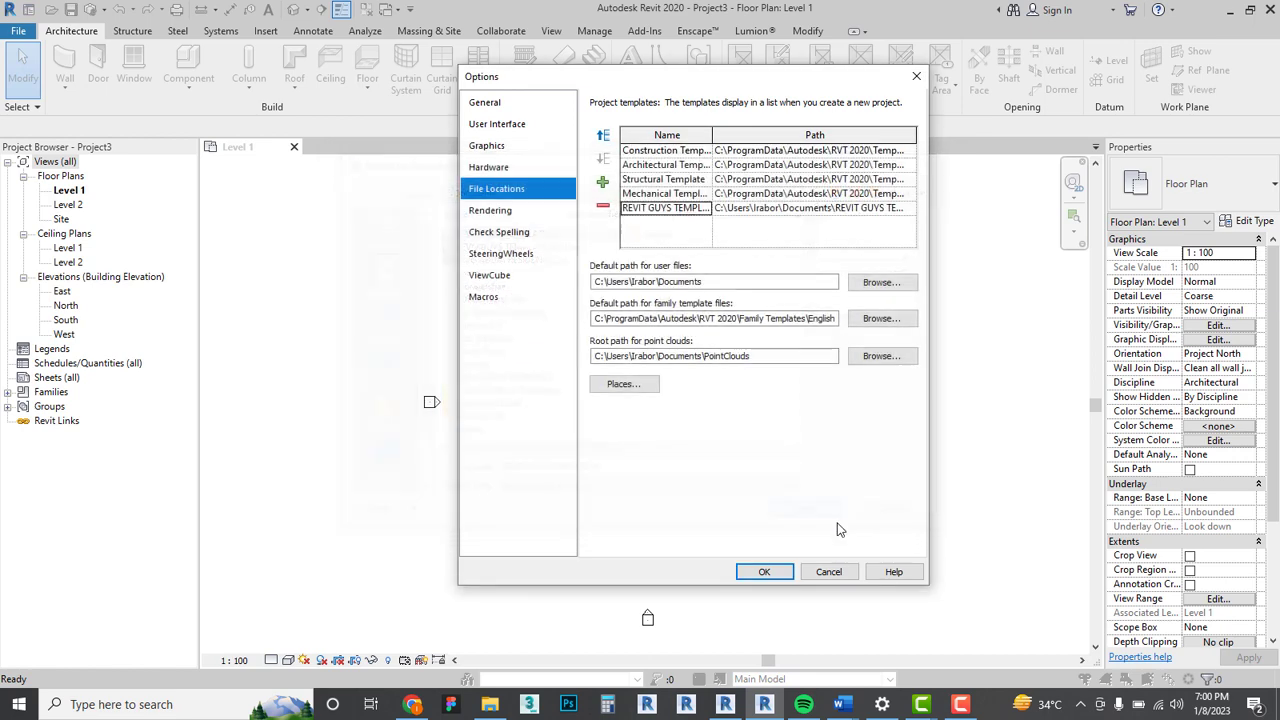
click(764, 571)
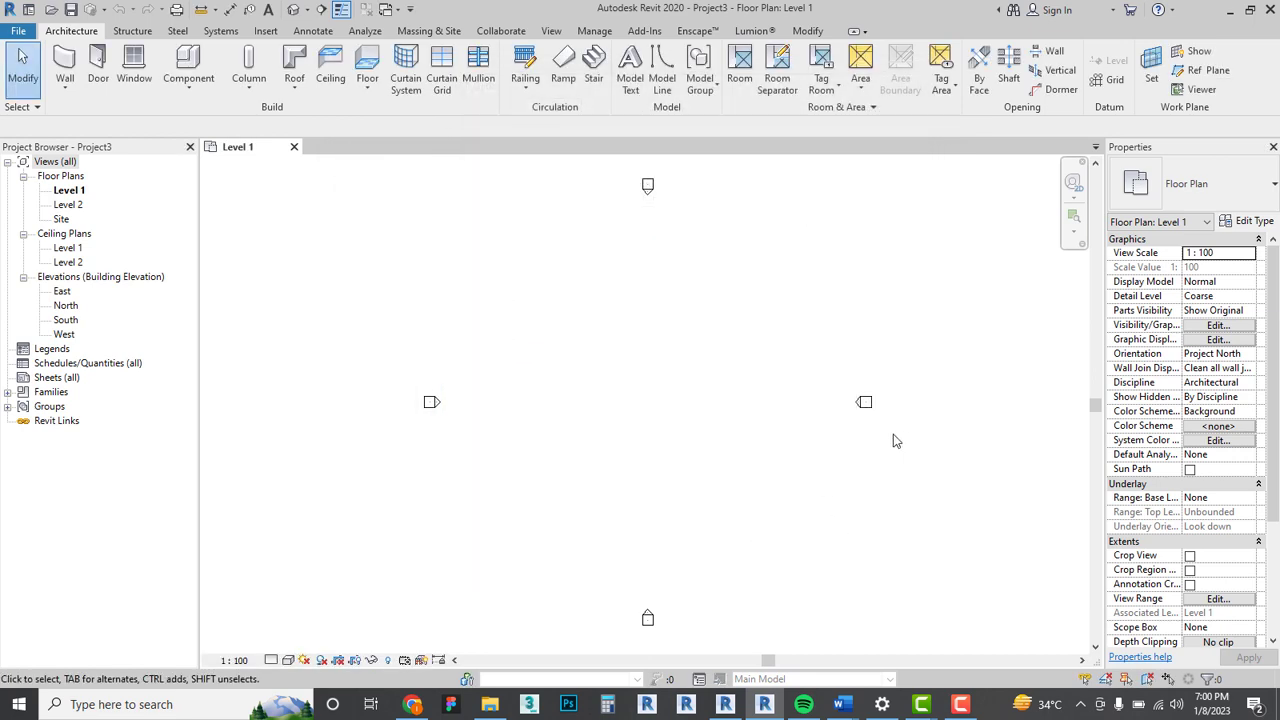
click(18, 31)
click(40, 103)
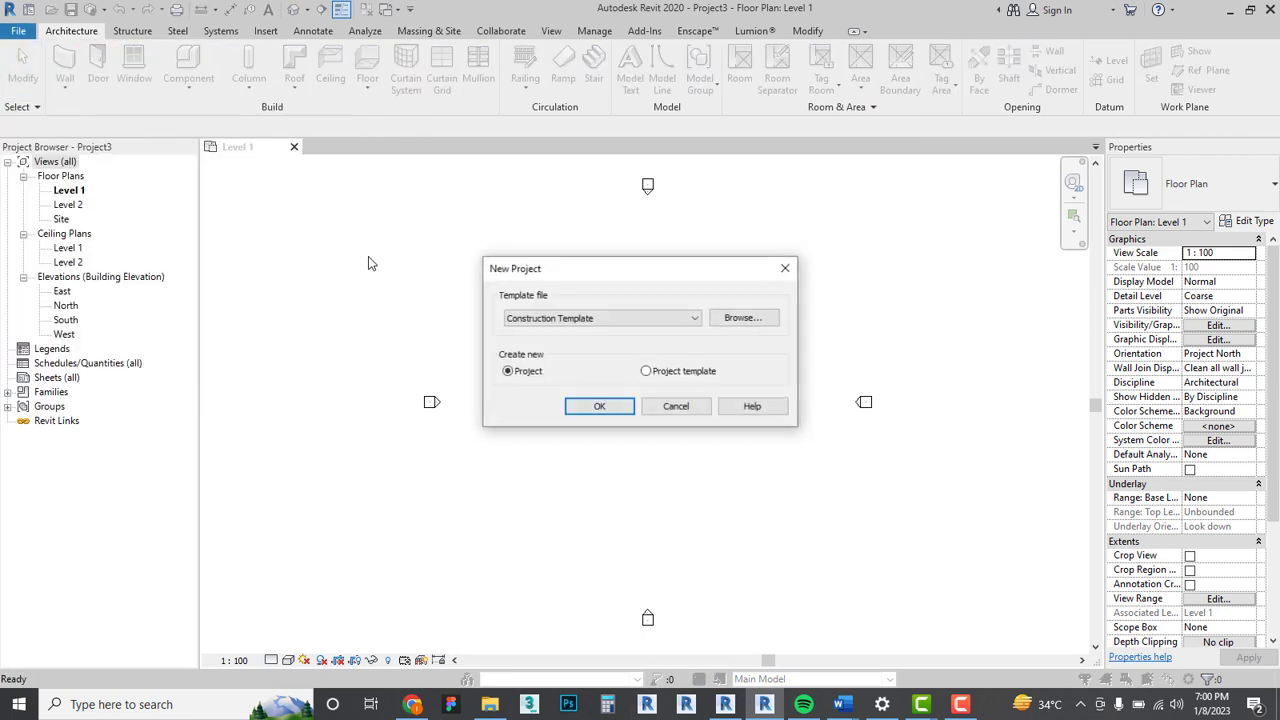
click(585, 320)
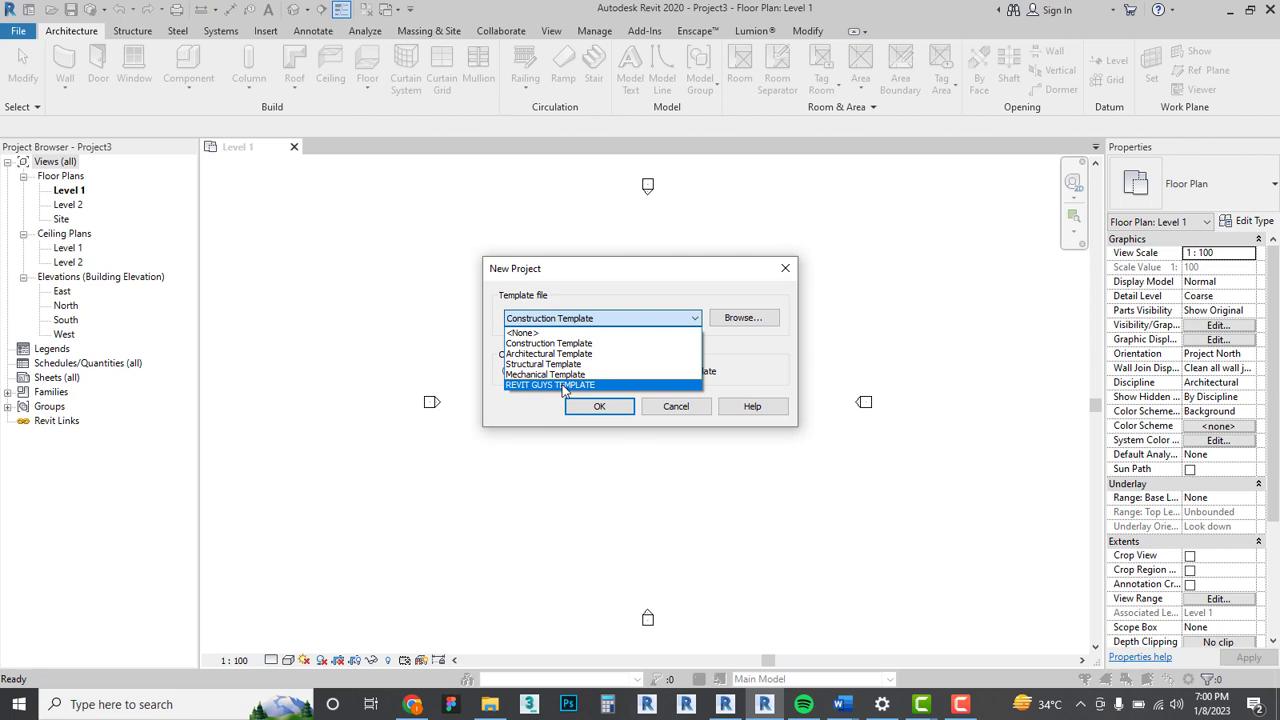
click(593, 275)
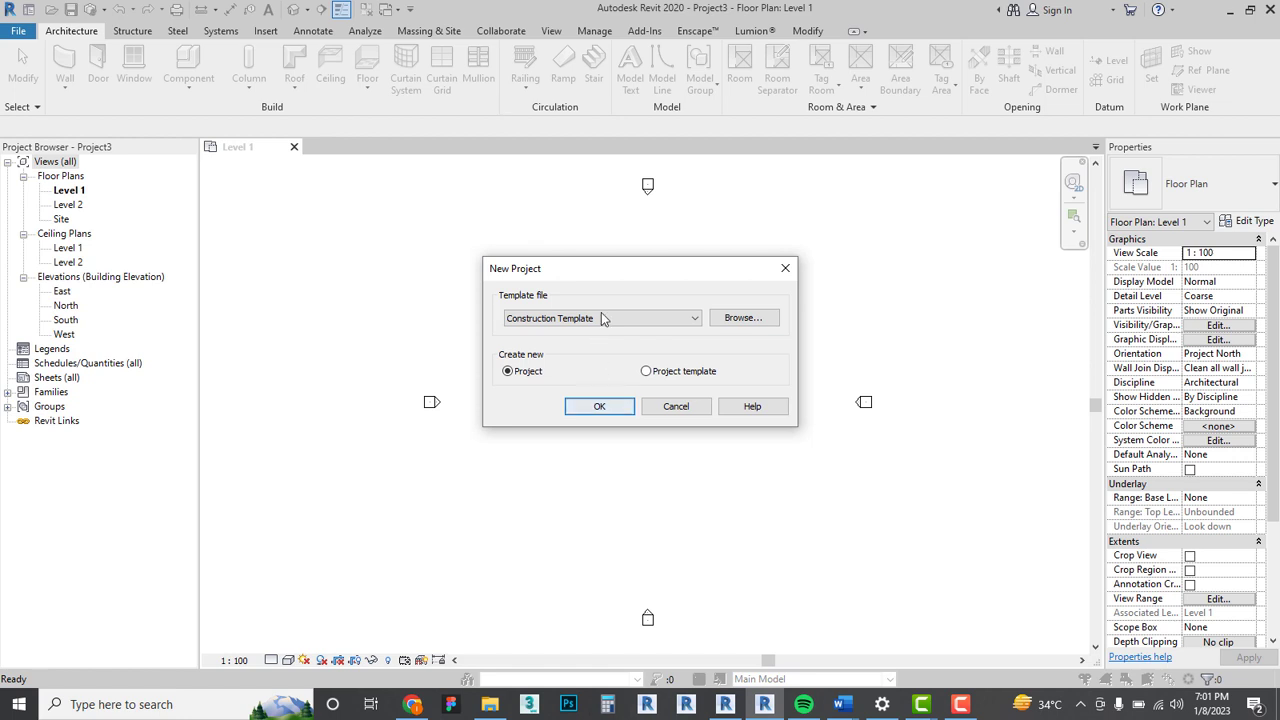
click(786, 269)
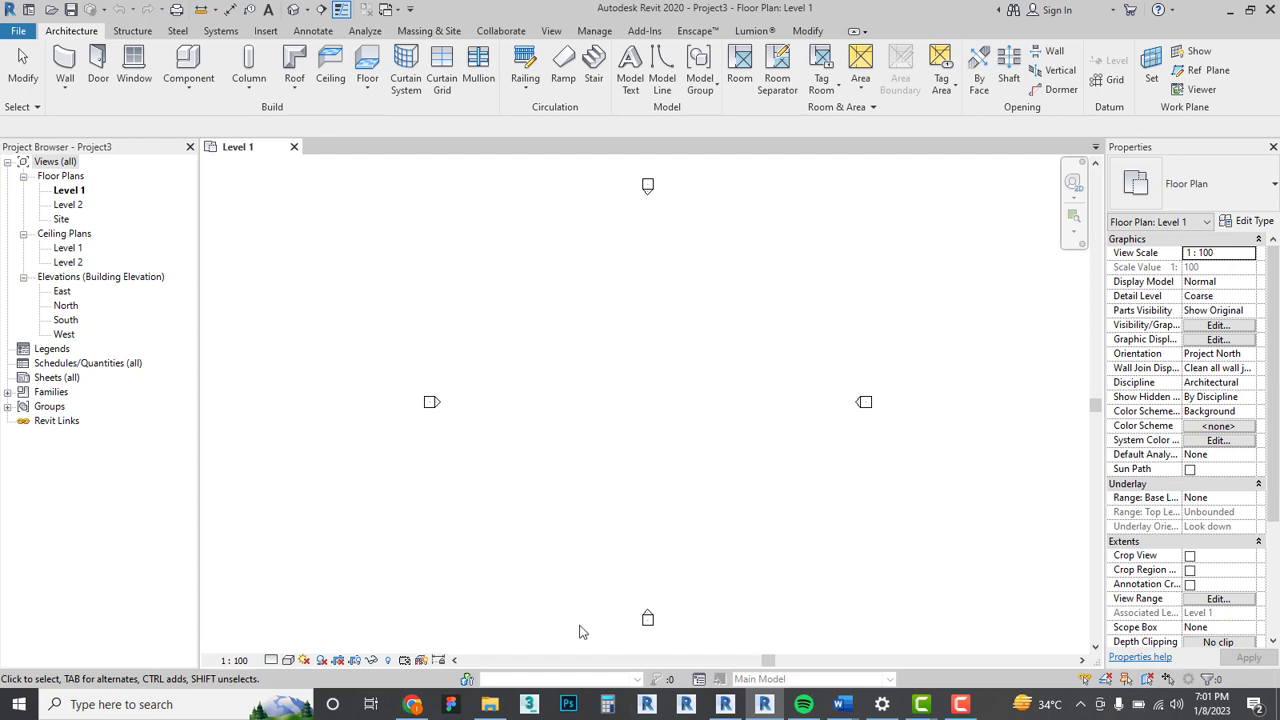
Open File Explorer on the Documents folder and maximize the window.
click(489, 704)
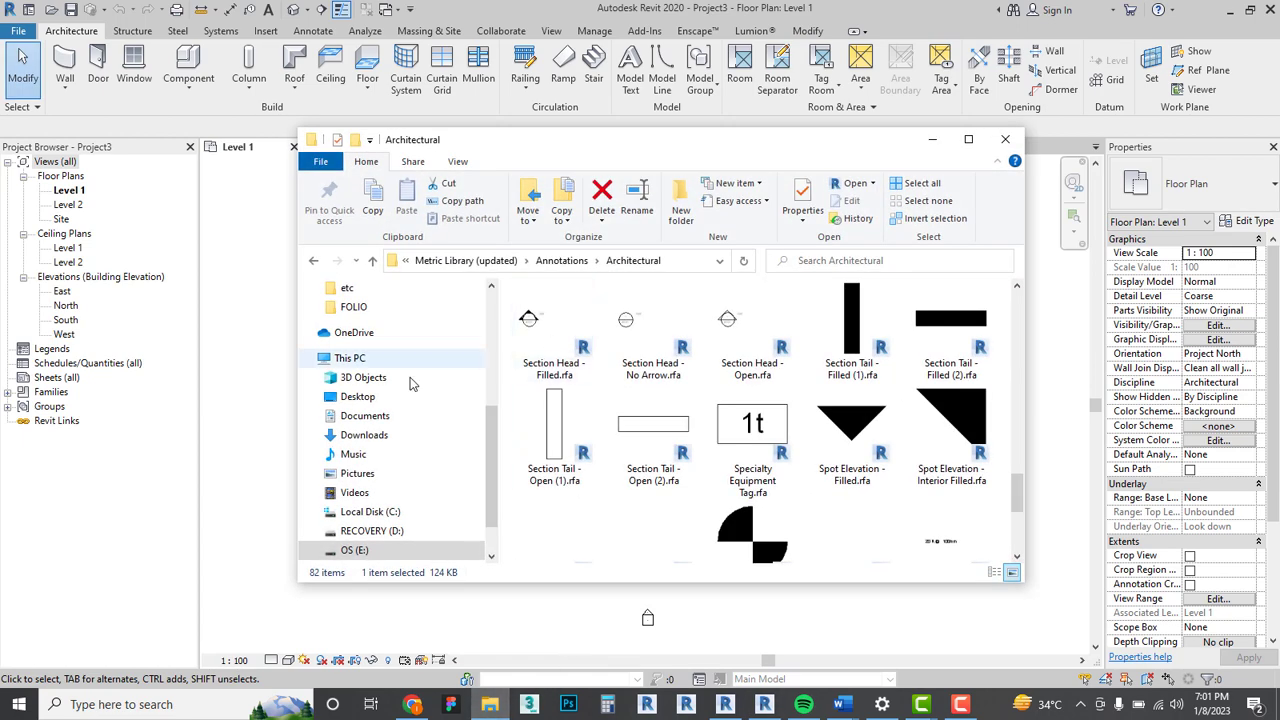
scroll(405, 385, up, 5)
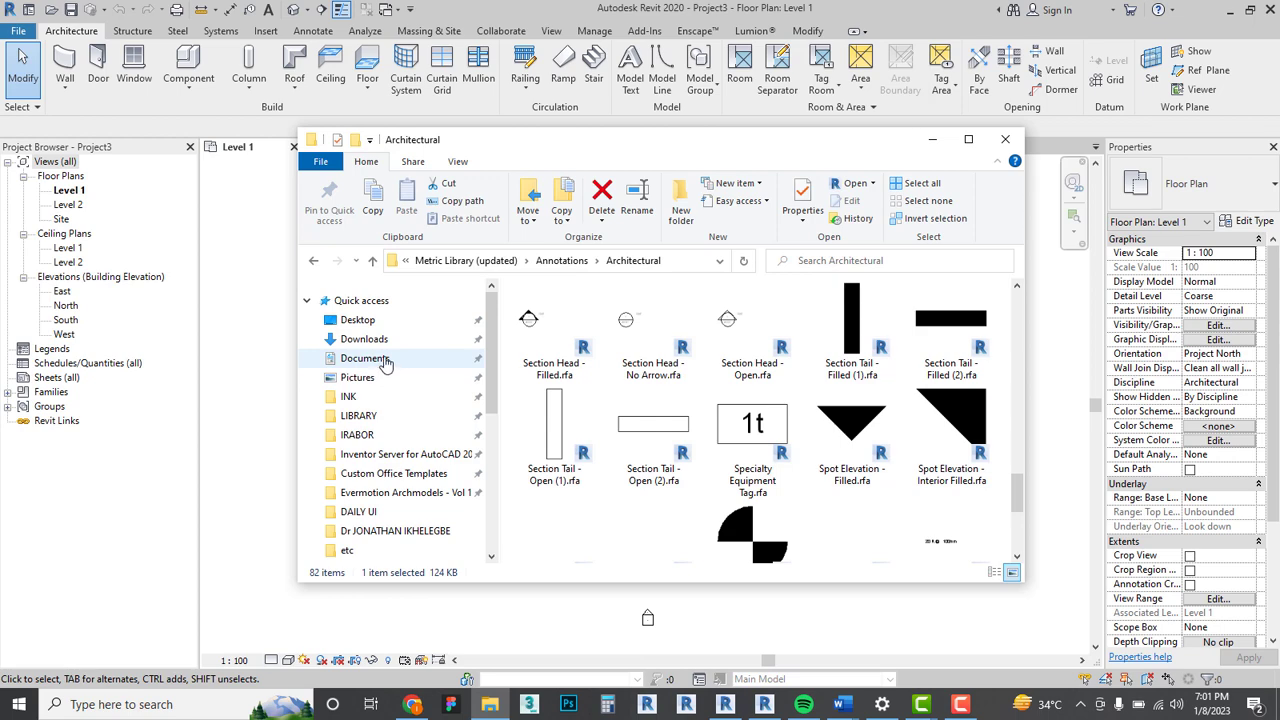
click(385, 360)
scroll(663, 530, down, 5)
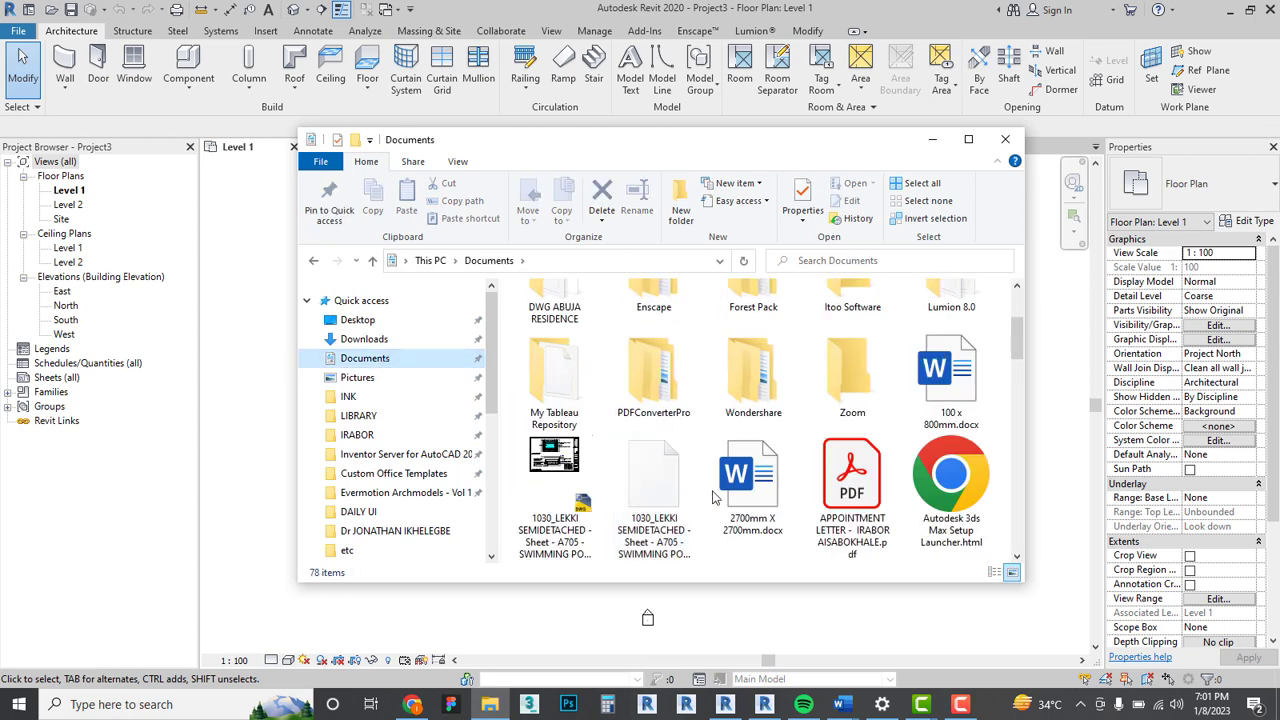
scroll(663, 530, down, 10)
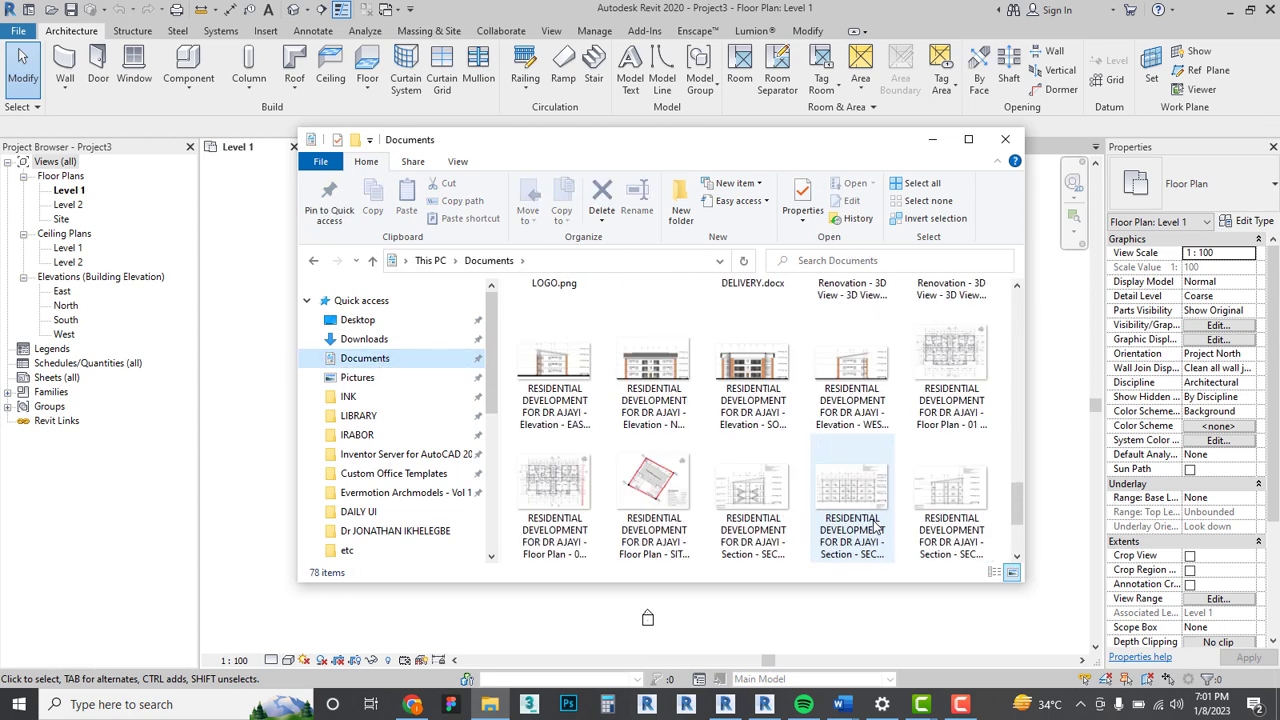
scroll(955, 465, up, 7)
scroll(955, 465, up, 5)
scroll(955, 465, down, 4)
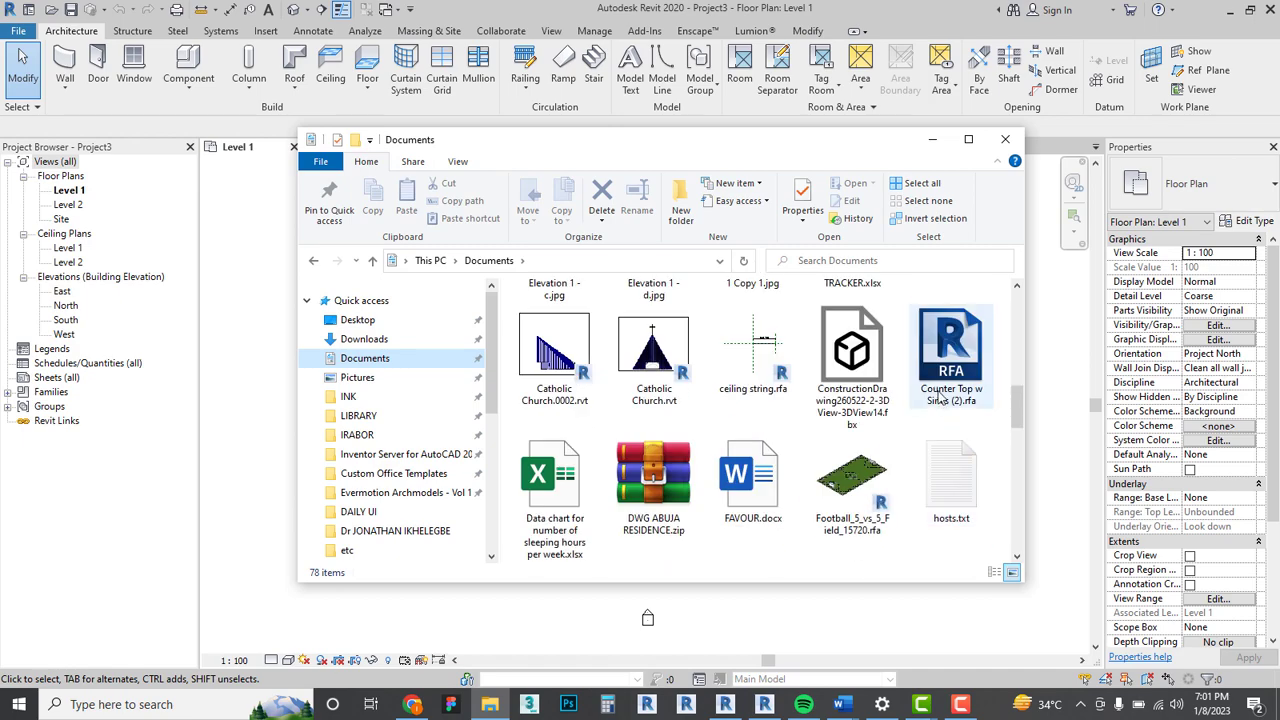
scroll(665, 490, down, 2)
scroll(663, 490, down, 2)
scroll(663, 490, up, 6)
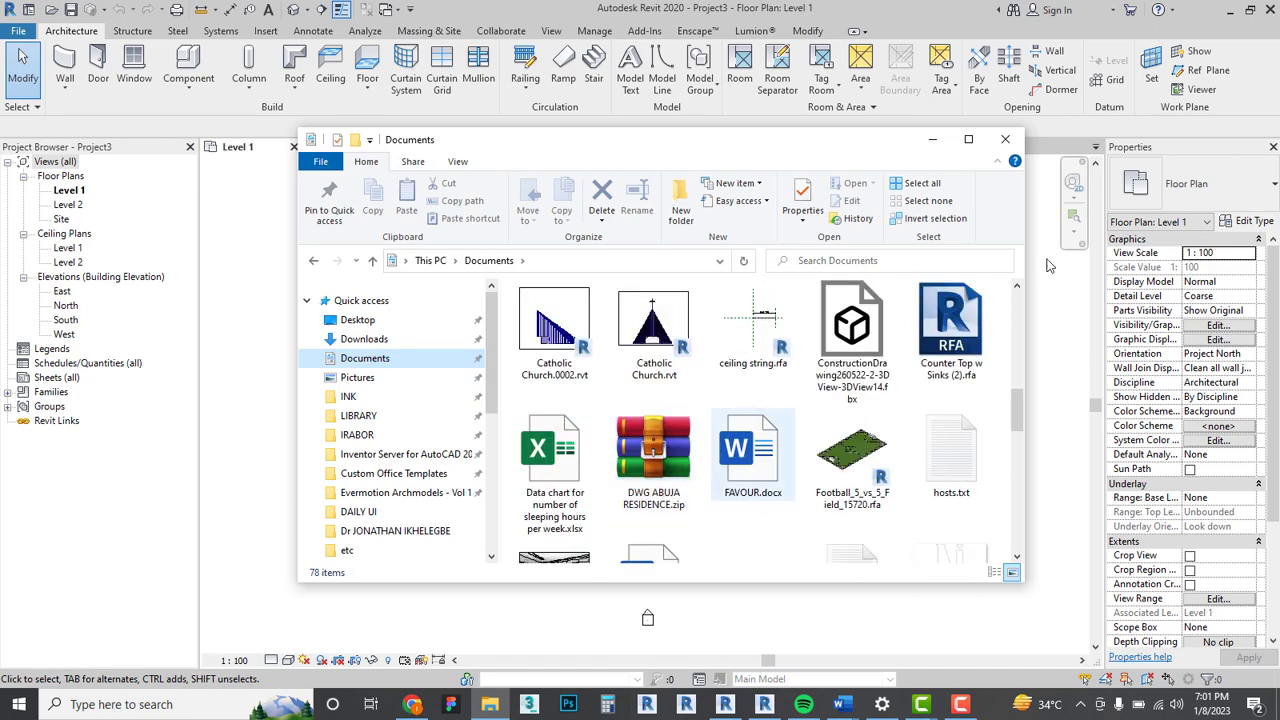
click(968, 140)
Drag REVIT GUYS TEMPLATE.rte onto Revit to open it.
scroll(880, 450, up, 3)
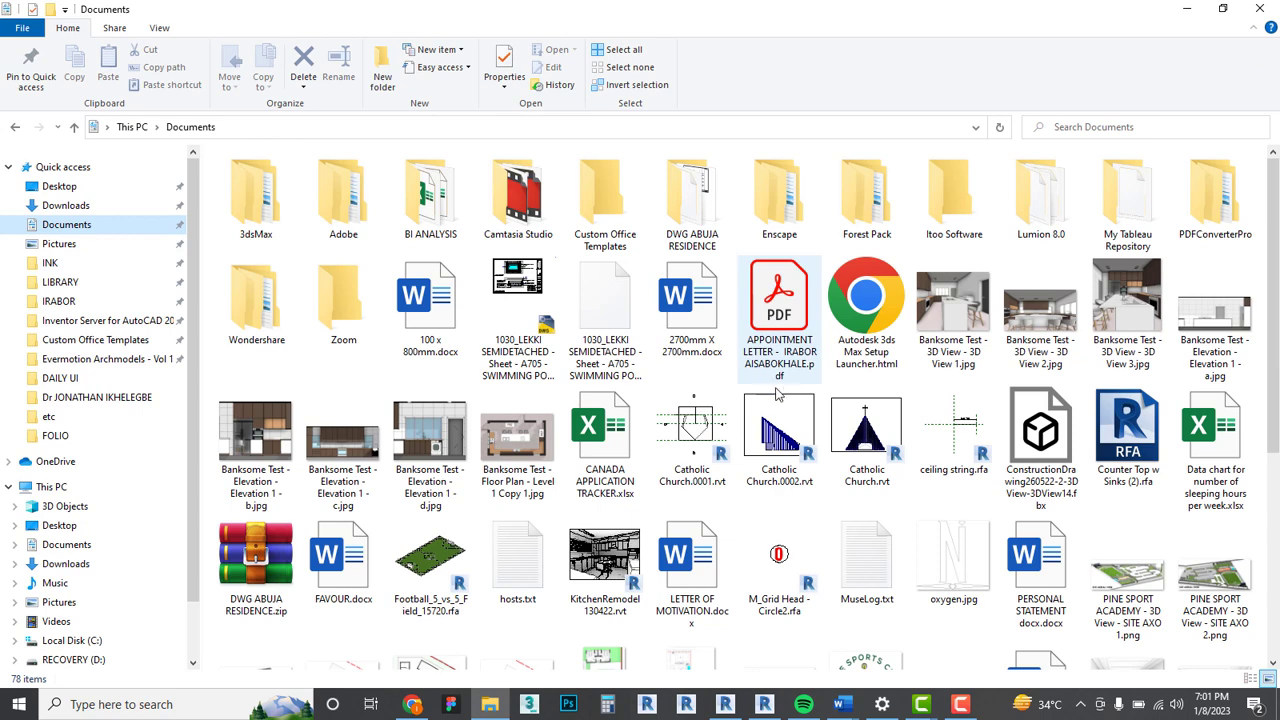
scroll(880, 450, down, 3)
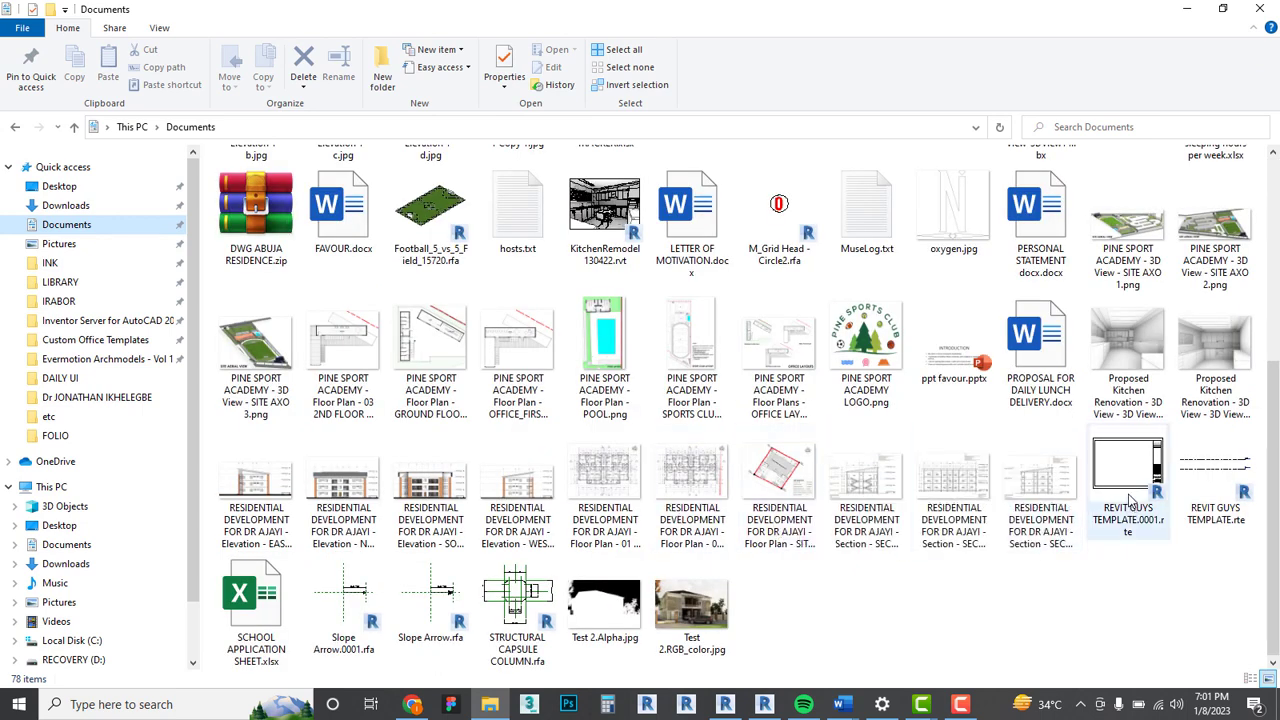
drag(1208, 474, 690, 443)
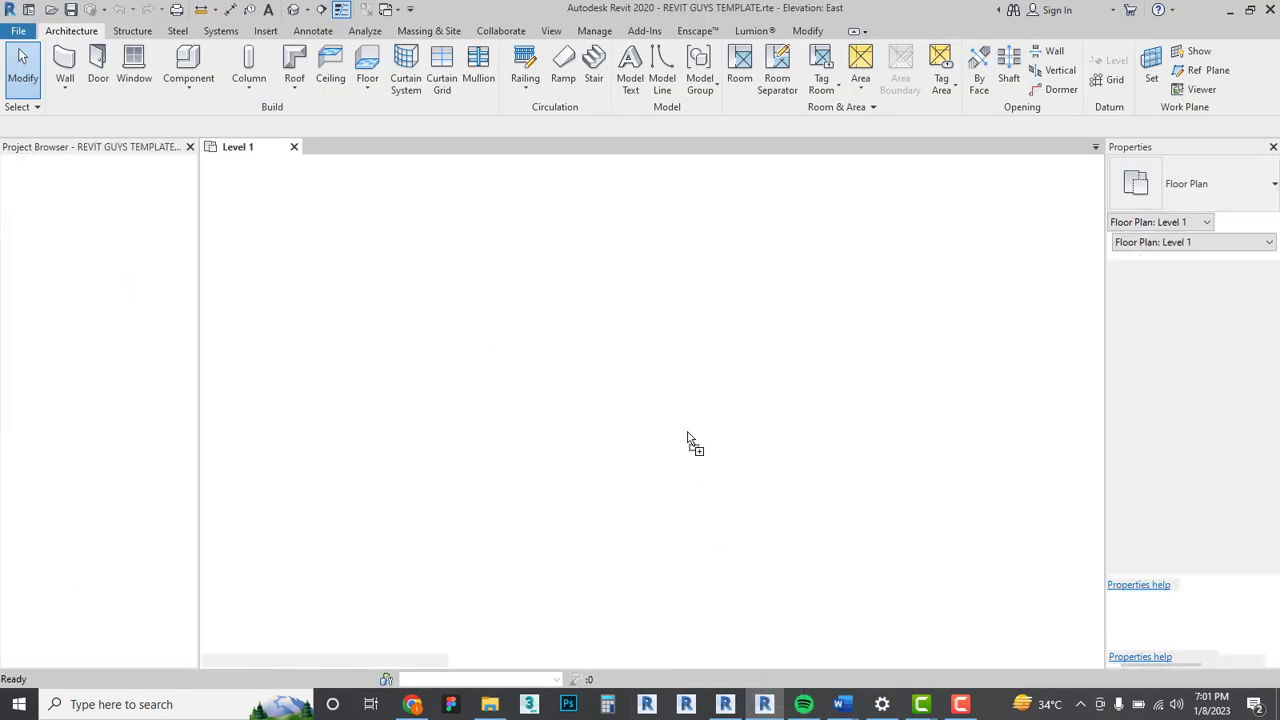
Place a 4000 aligned dimension (DI) between Level 2 and Level 1 on the East elevation.
scroll(555, 443, down, 1)
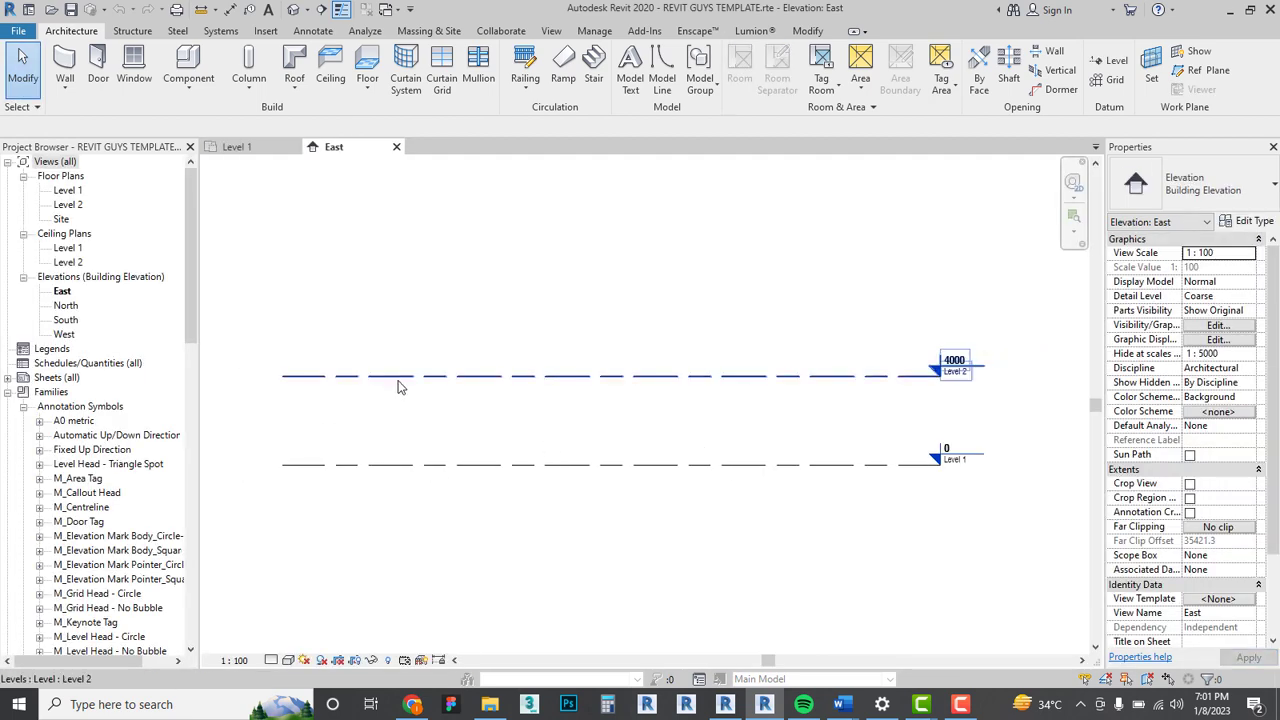
key(d)
key(i)
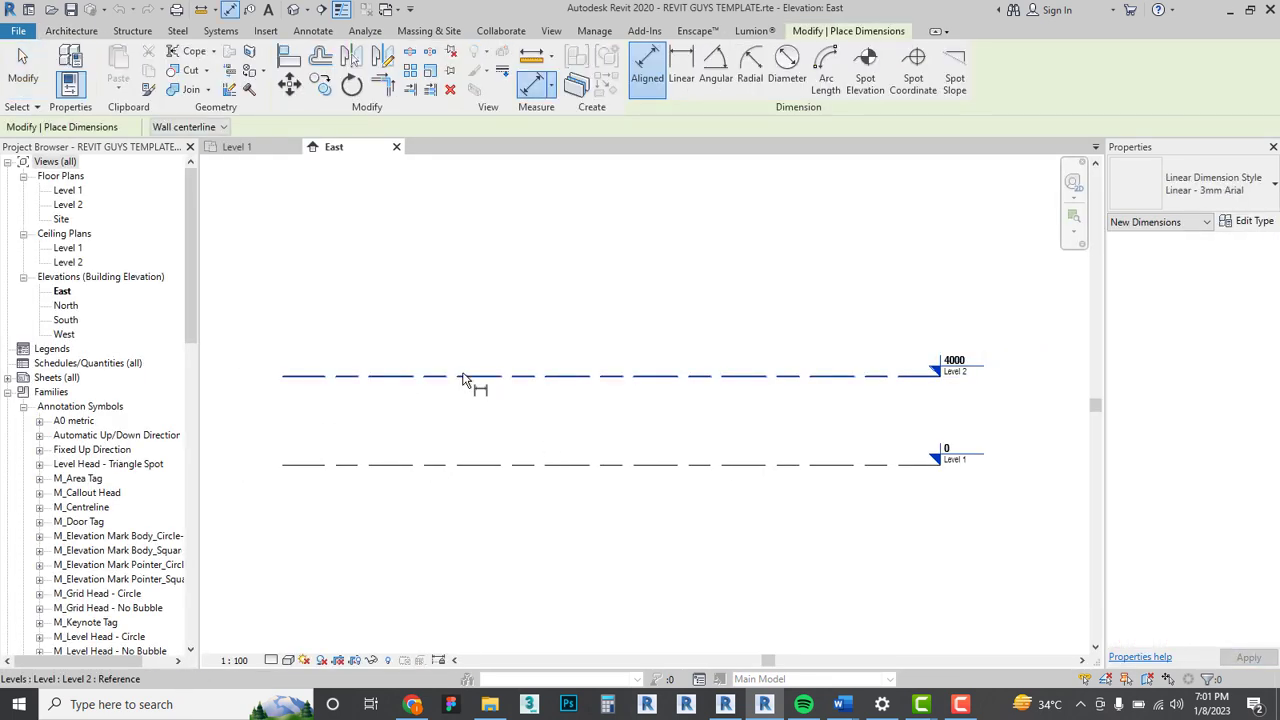
click(476, 377)
click(477, 465)
click(491, 505)
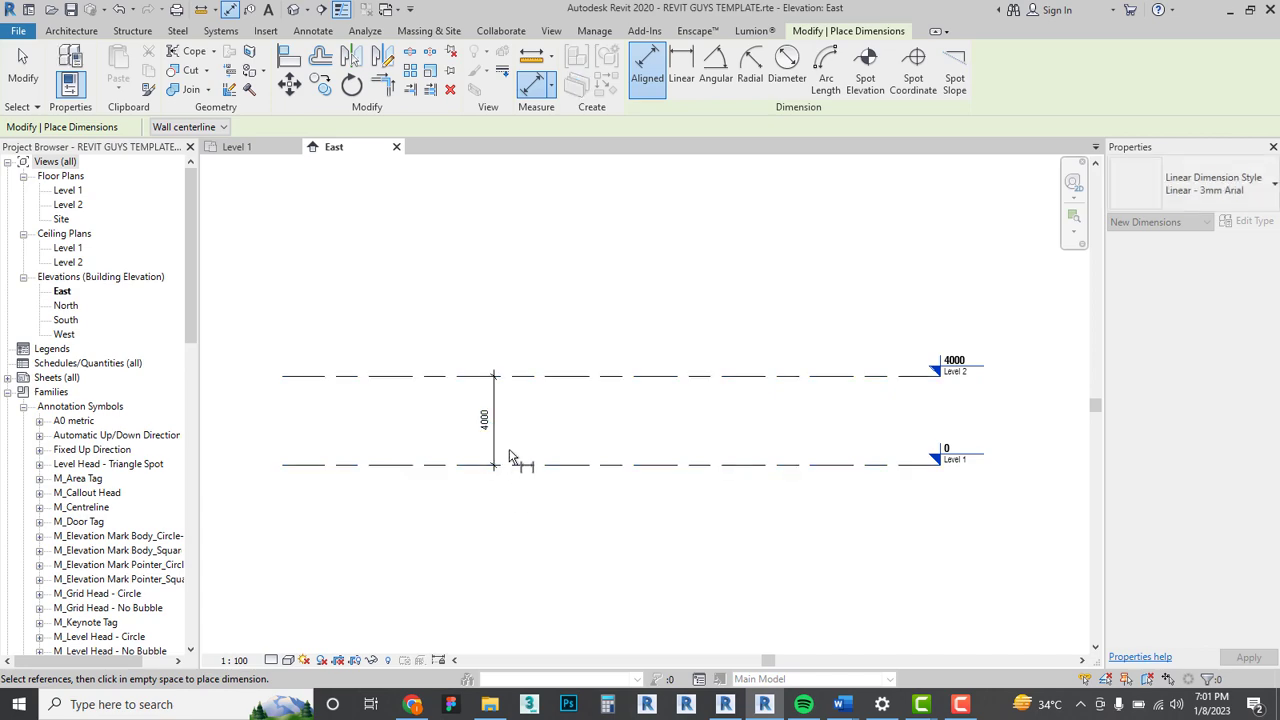
key(Escape)
key(Escape)
Open the Type Properties of the dimension's Linear - 3mm Arial type.
scroll(472, 440, up, 2)
click(476, 400)
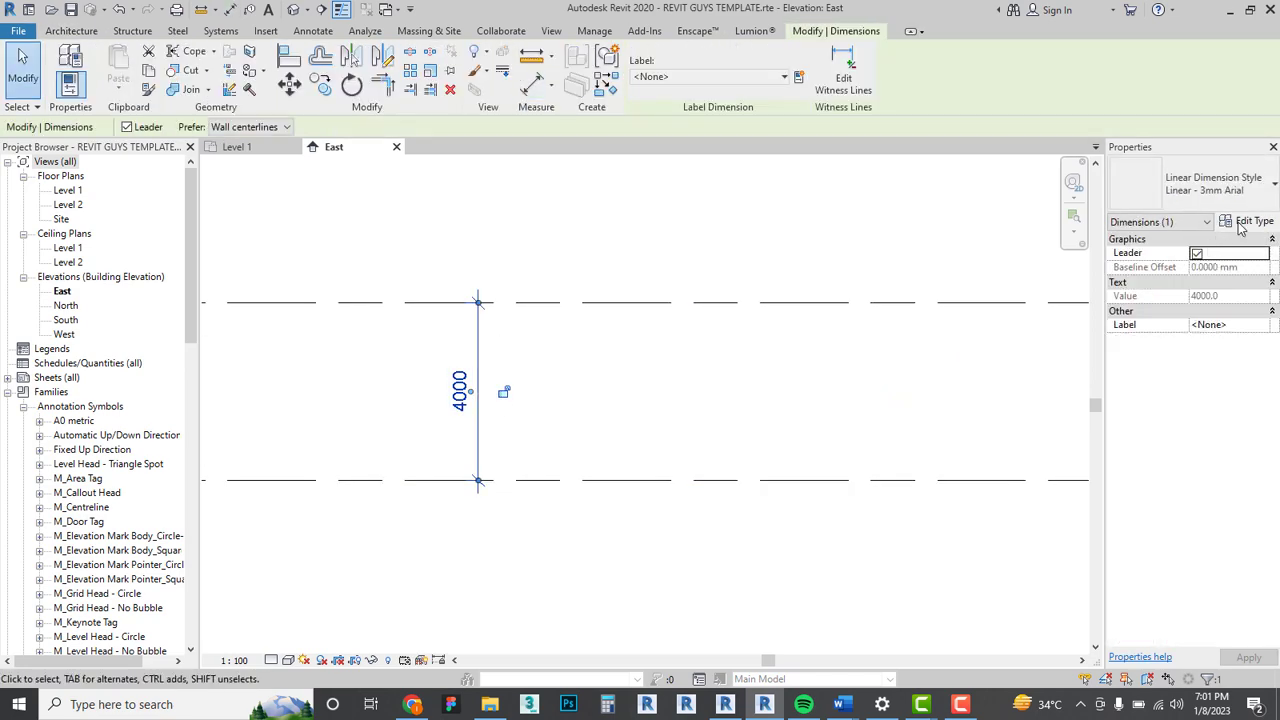
click(1250, 221)
Set the dimension font to Swis721 LtCn BT with a Transparent text background.
scroll(990, 314, down, 6)
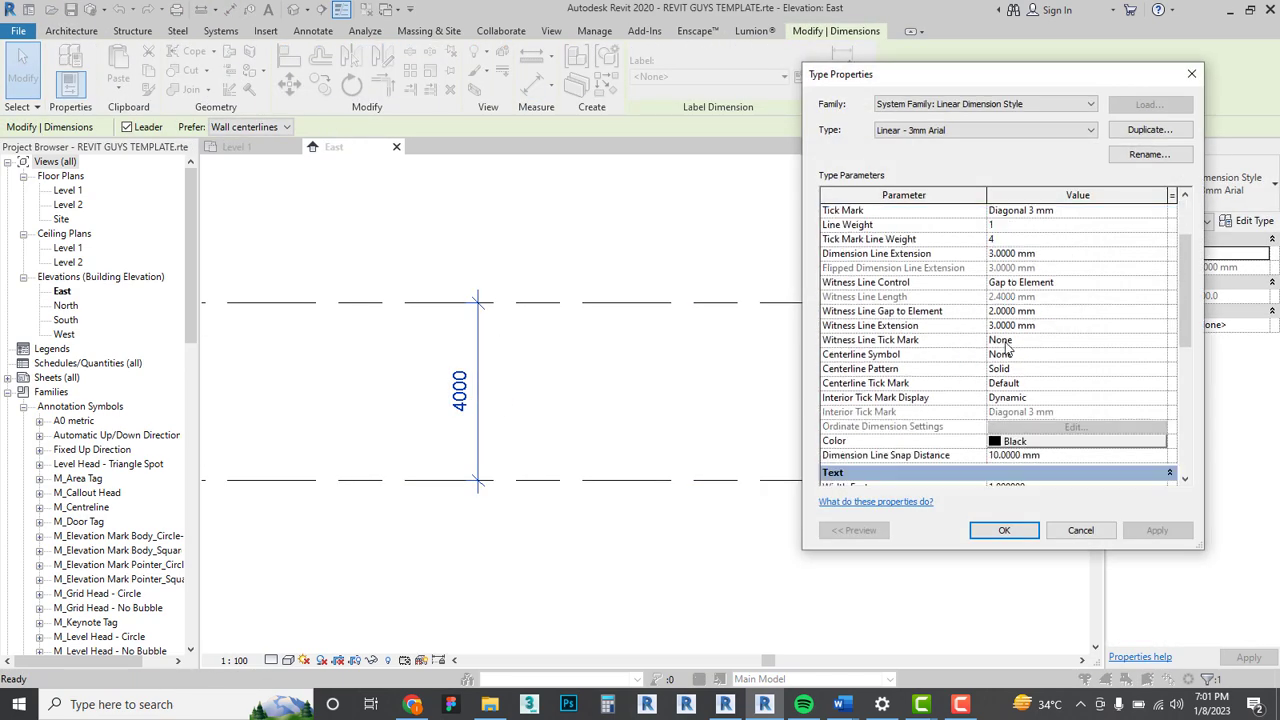
click(1052, 416)
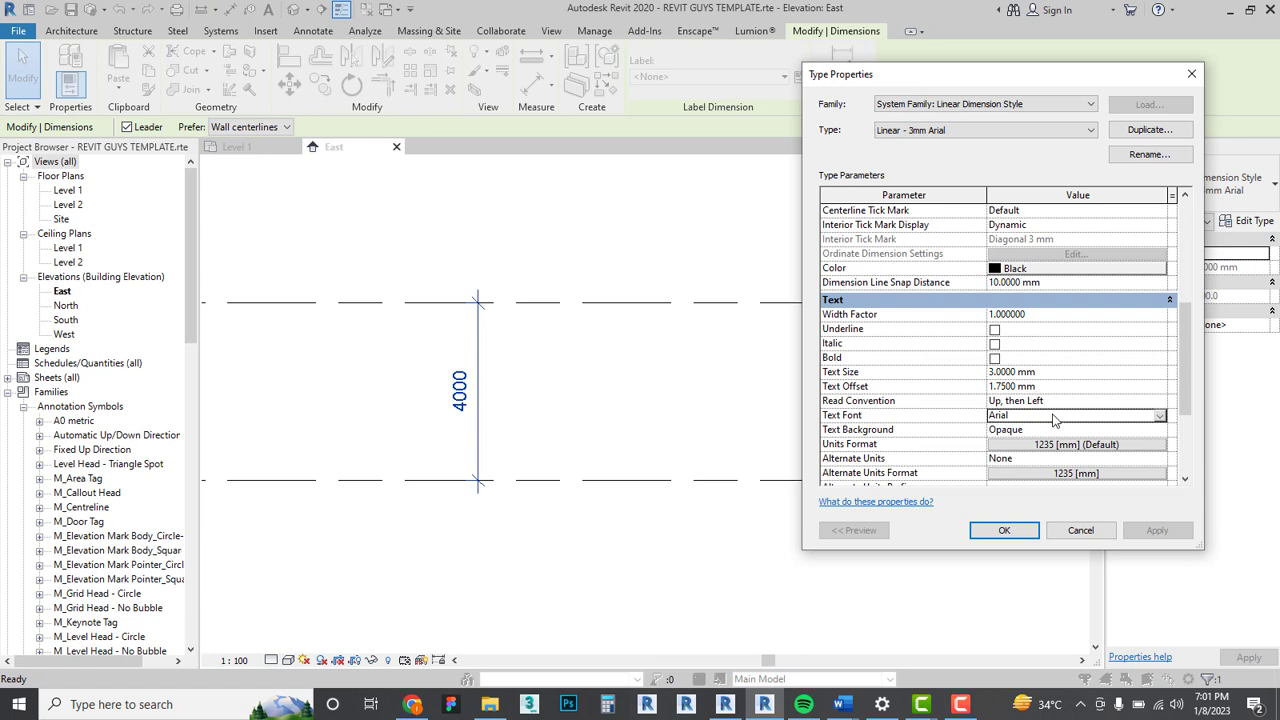
text(Swis721 BdCnOul BT)
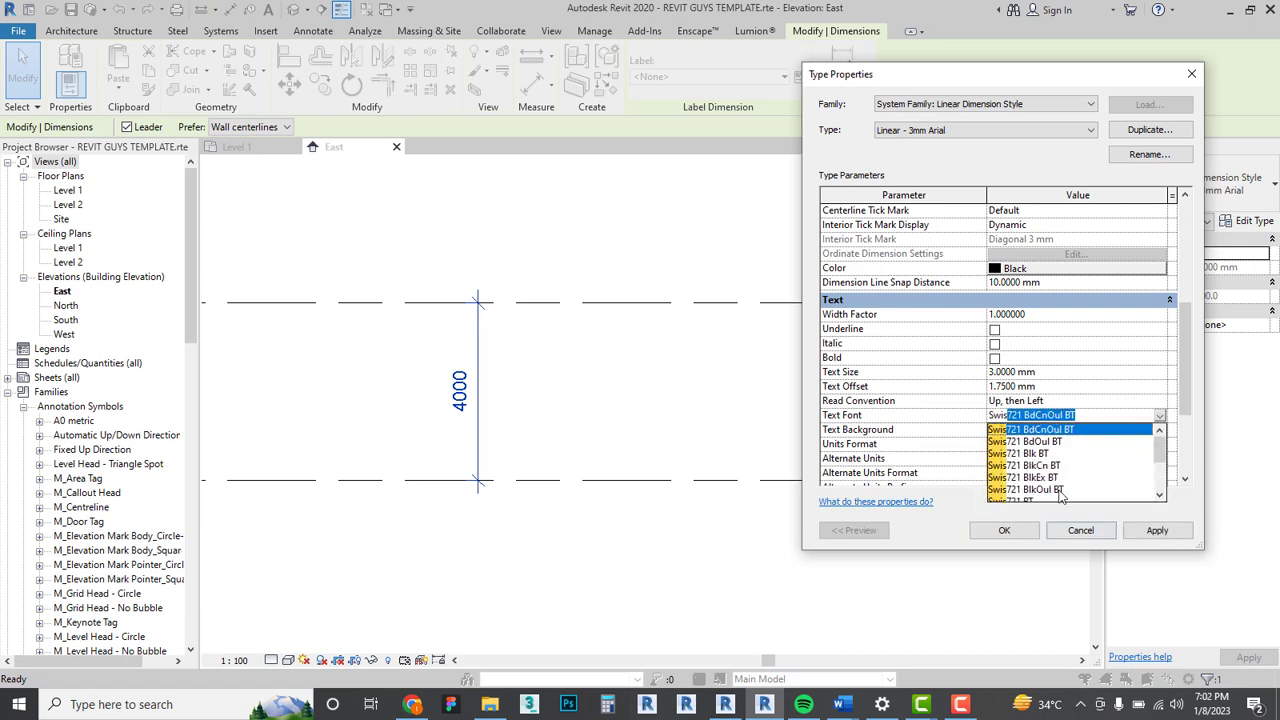
scroll(1060, 495, down, 3)
click(1056, 489)
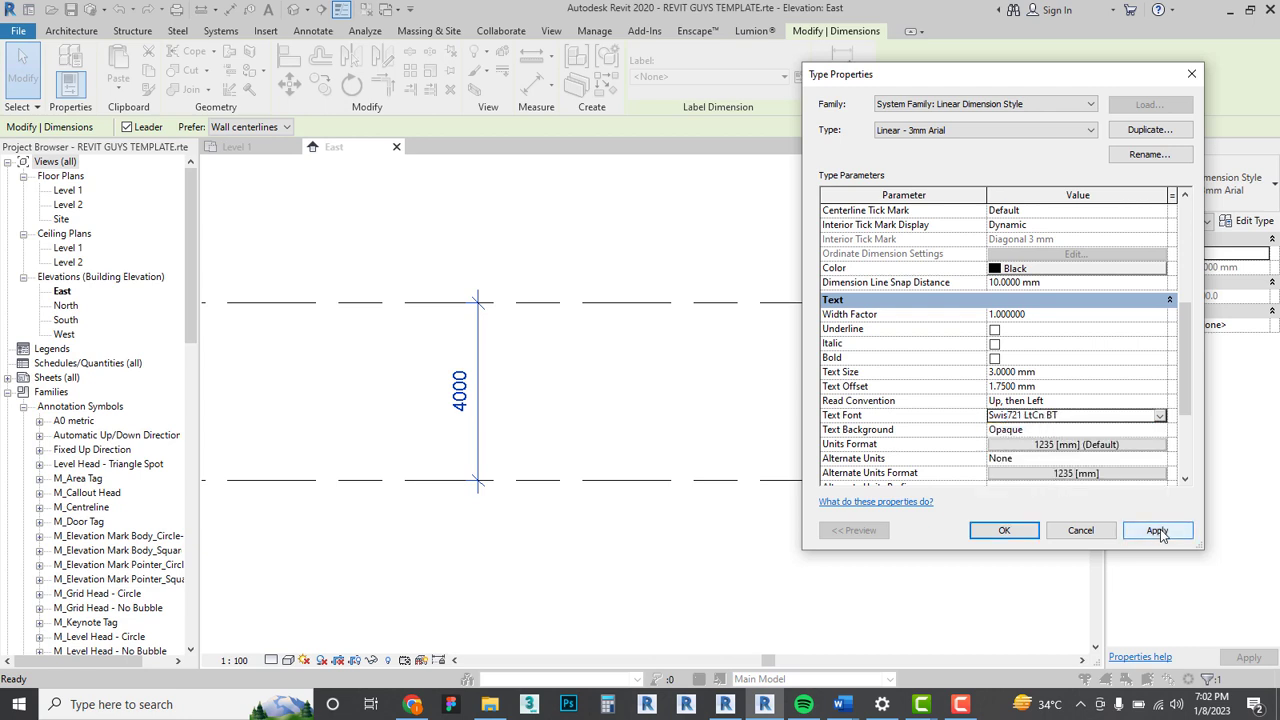
click(1070, 430)
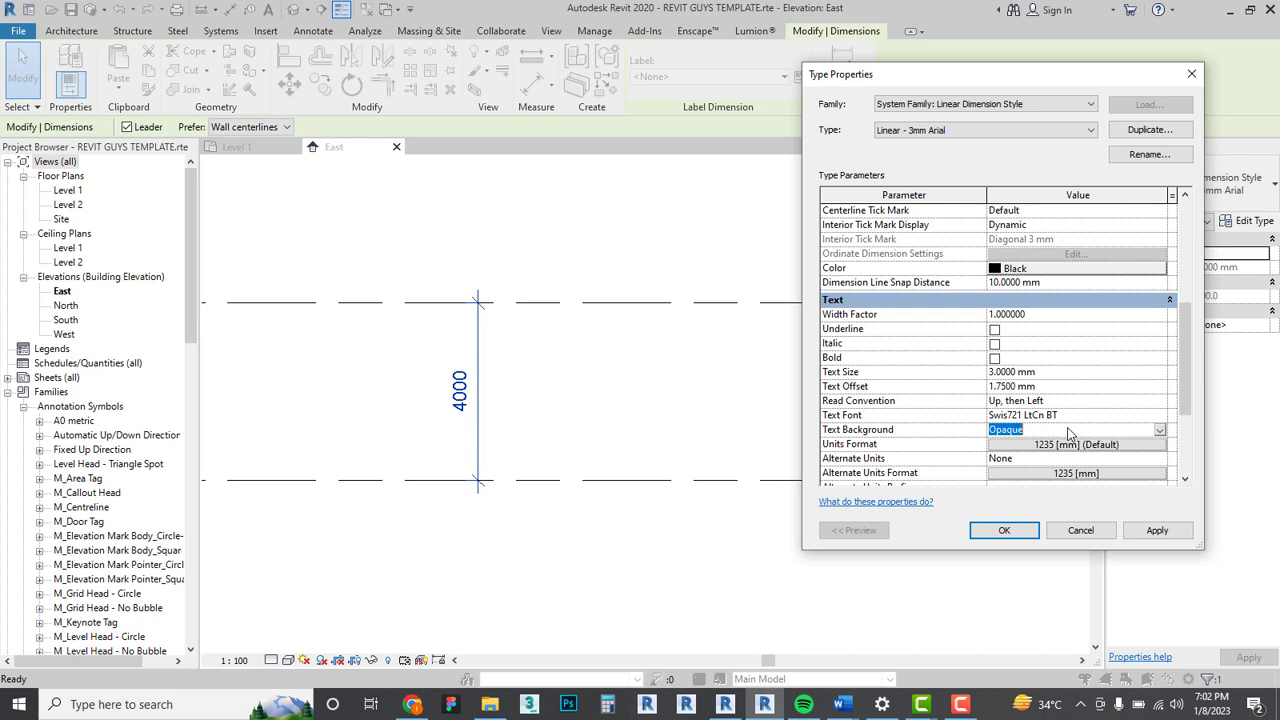
click(1160, 431)
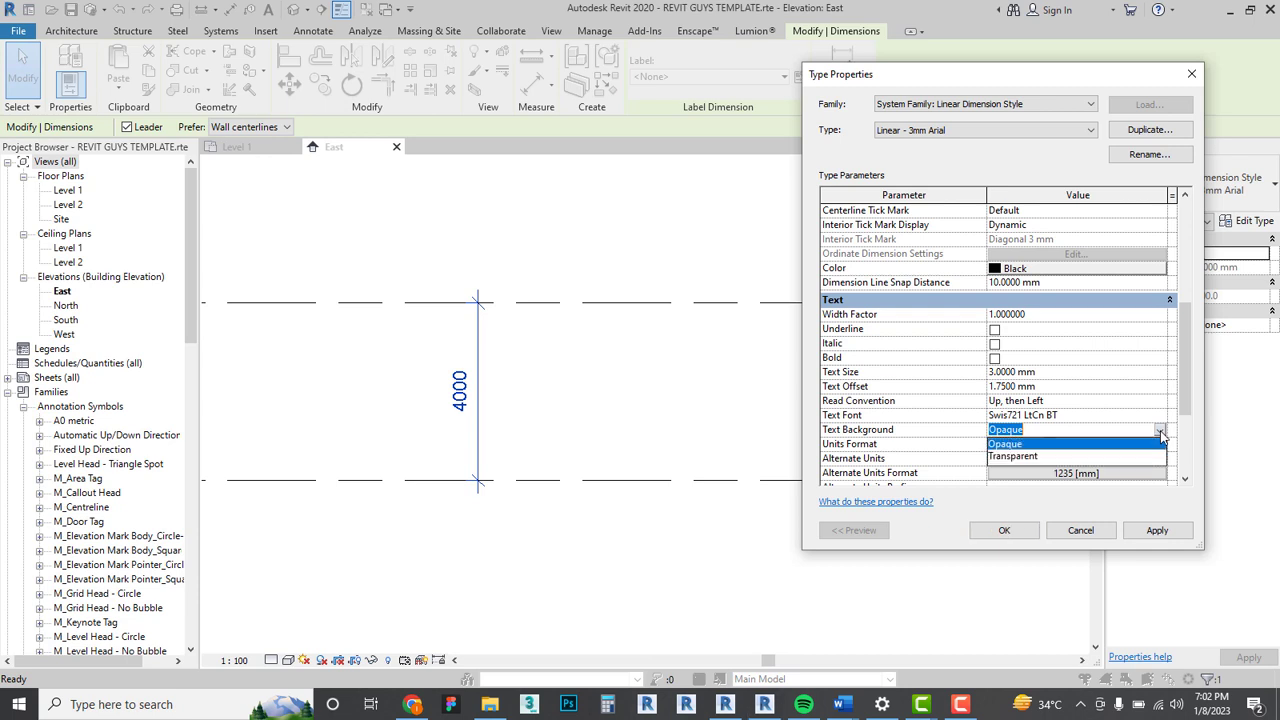
click(1010, 456)
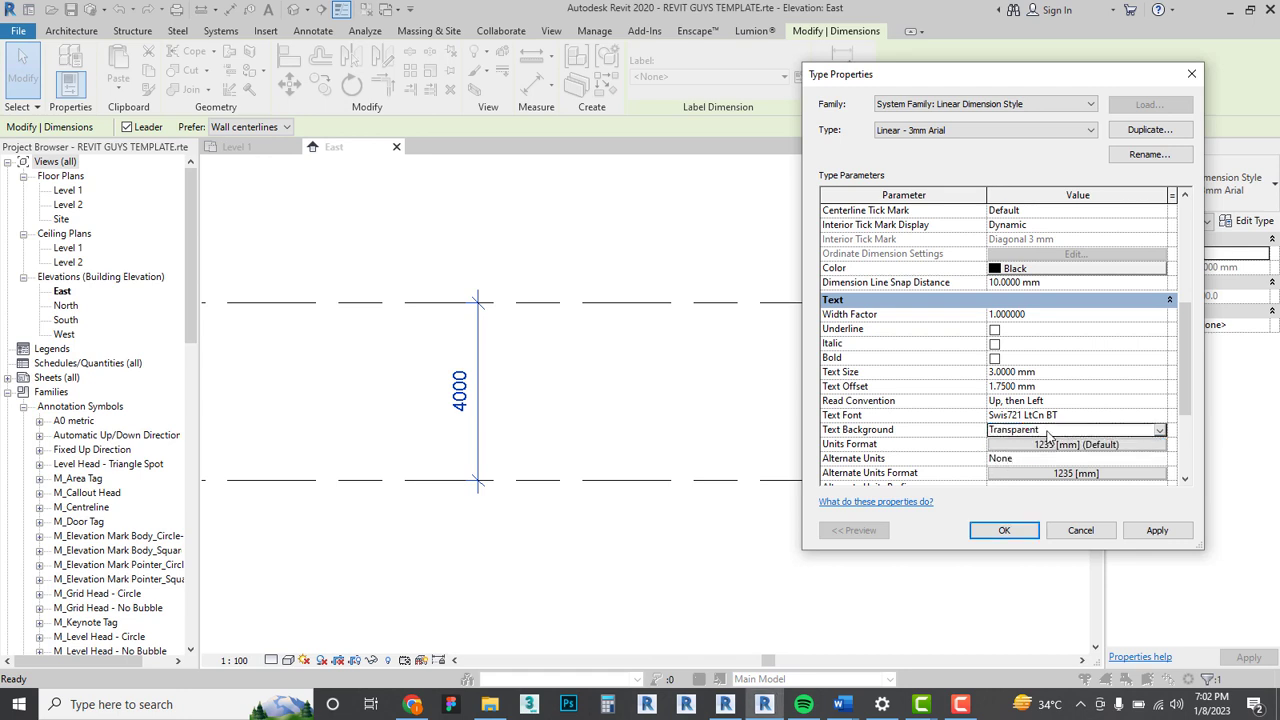
scroll(1050, 429, up, 2)
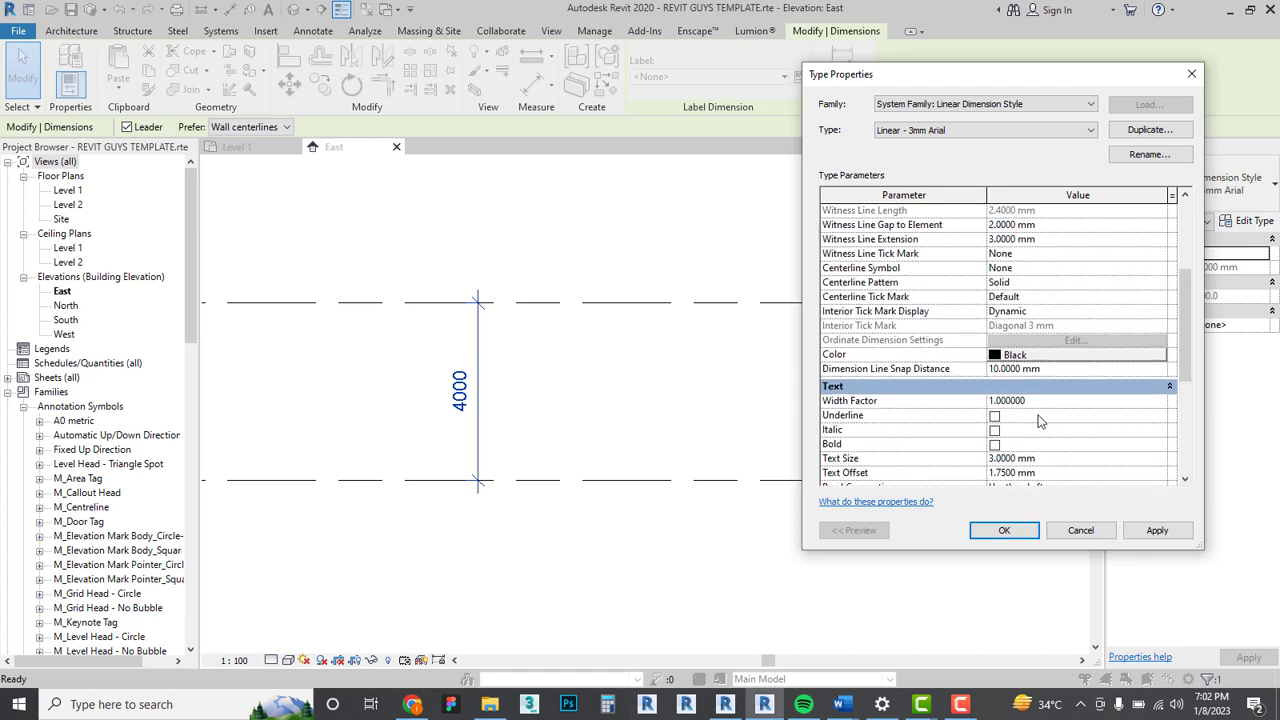
scroll(1037, 409, down, 2)
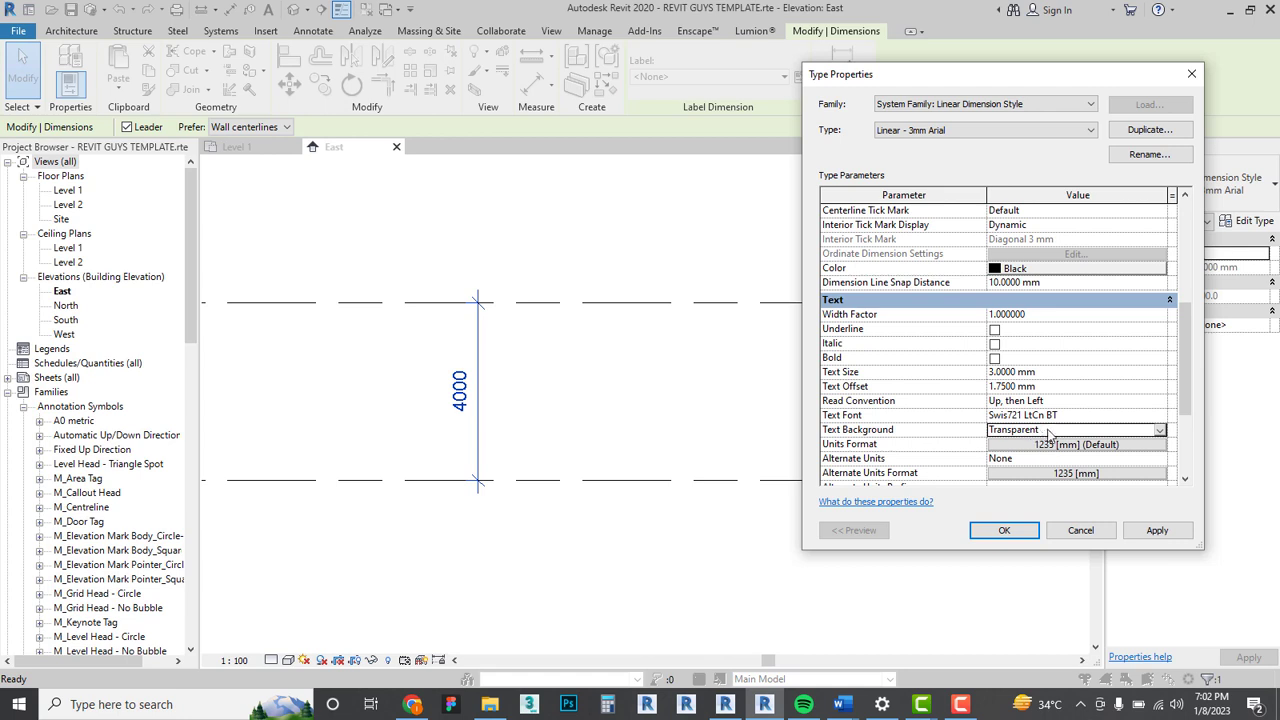
Set the text offset to 0.5, apply, and make the dimension text bold.
click(1060, 388)
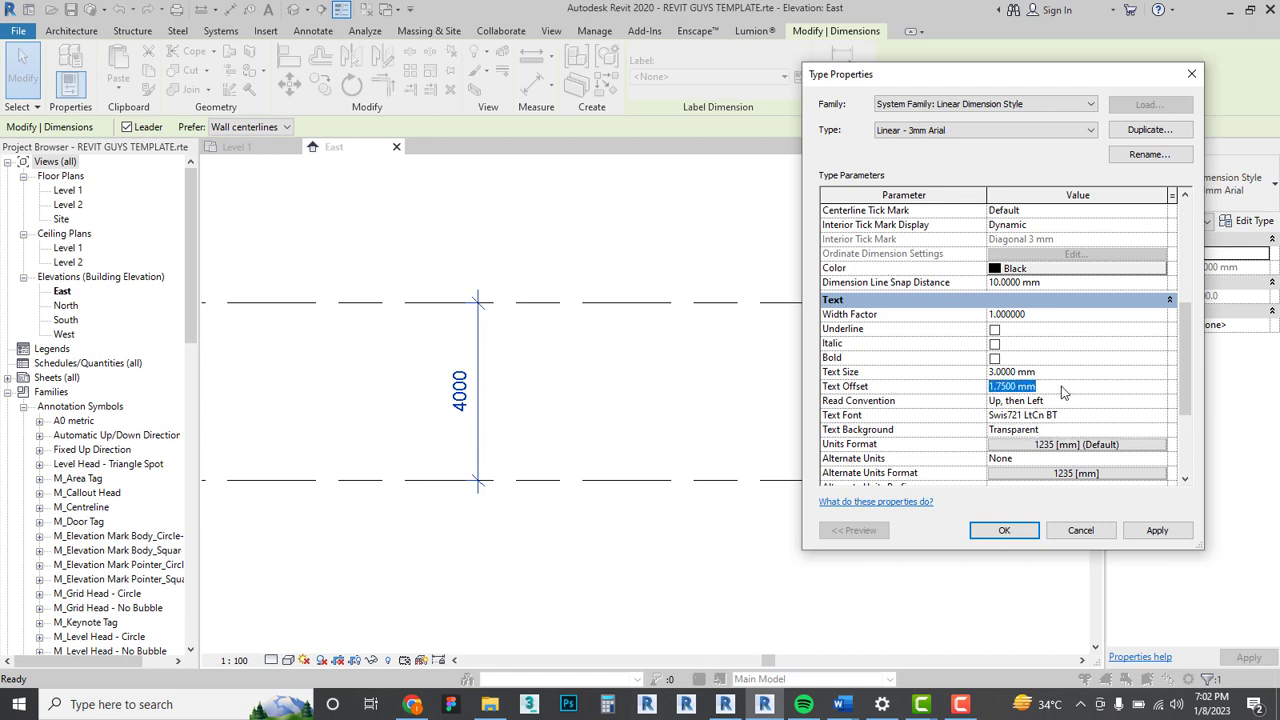
text(0.5)
click(1157, 531)
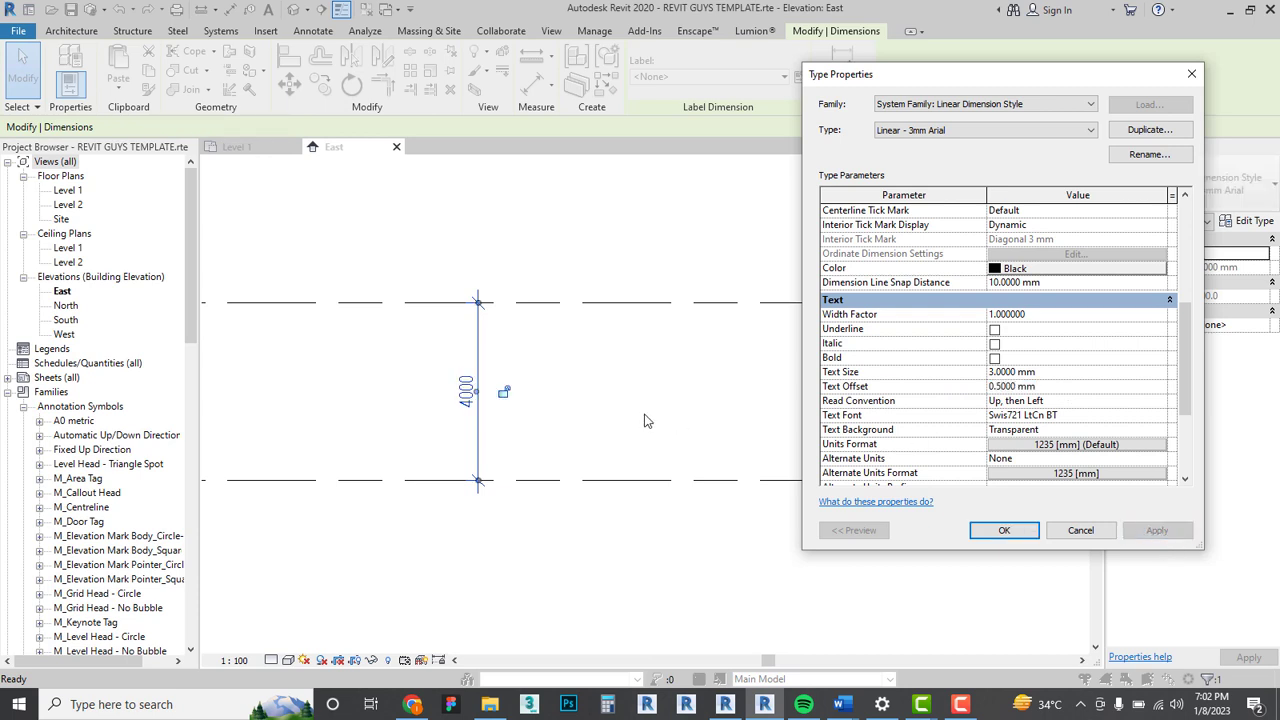
scroll(1060, 430, down, 3)
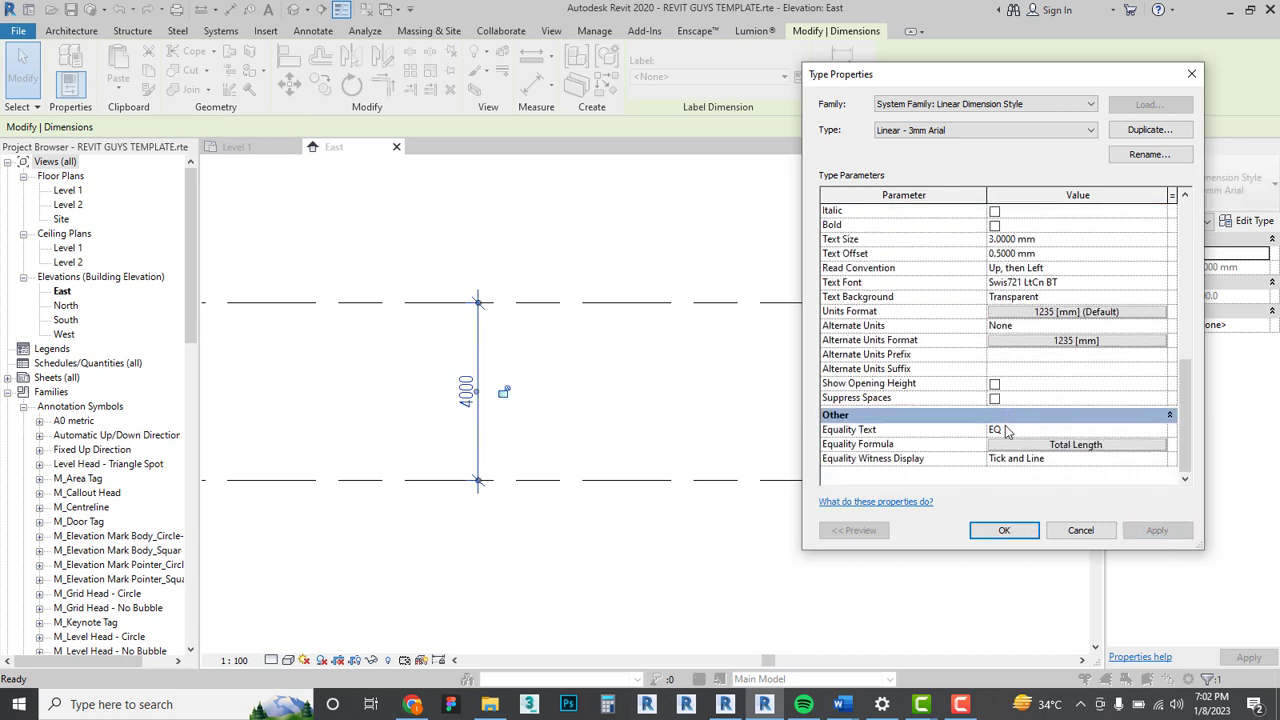
scroll(1017, 327, up, 5)
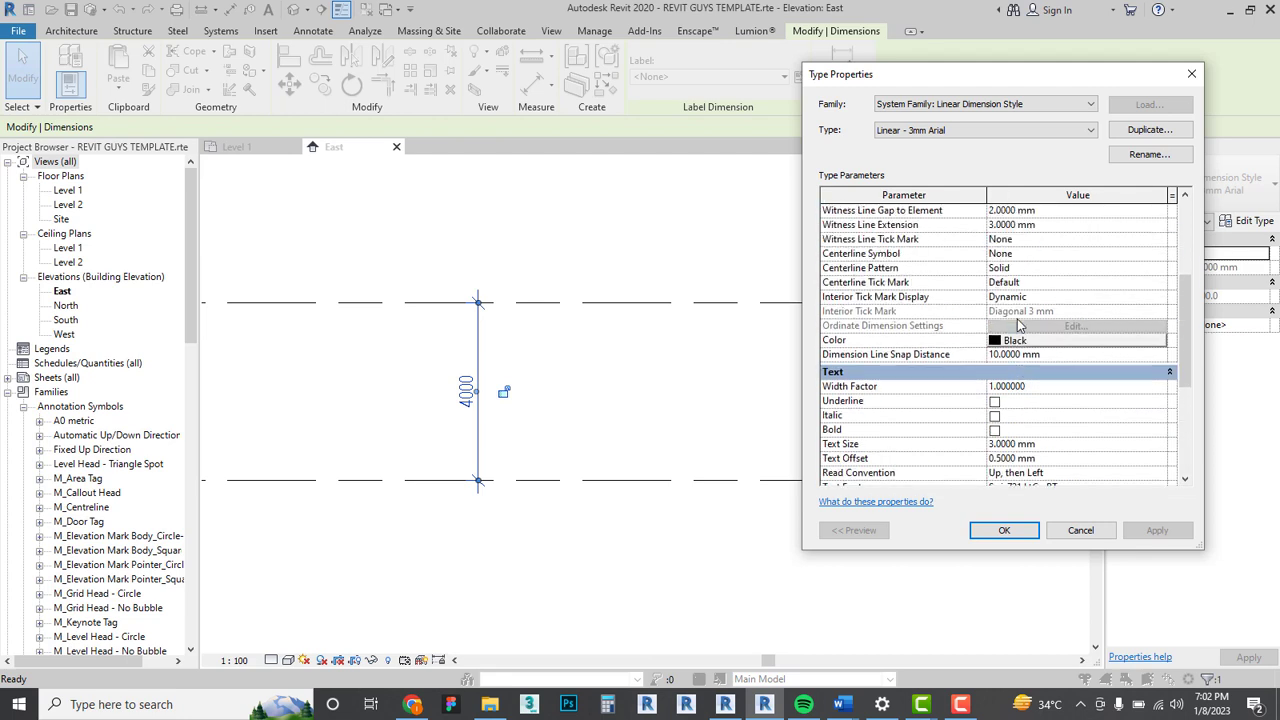
click(996, 432)
Set witness lines to Fixed to Dimension Line with 1.5 mm length and apply.
scroll(1020, 292, up, 2)
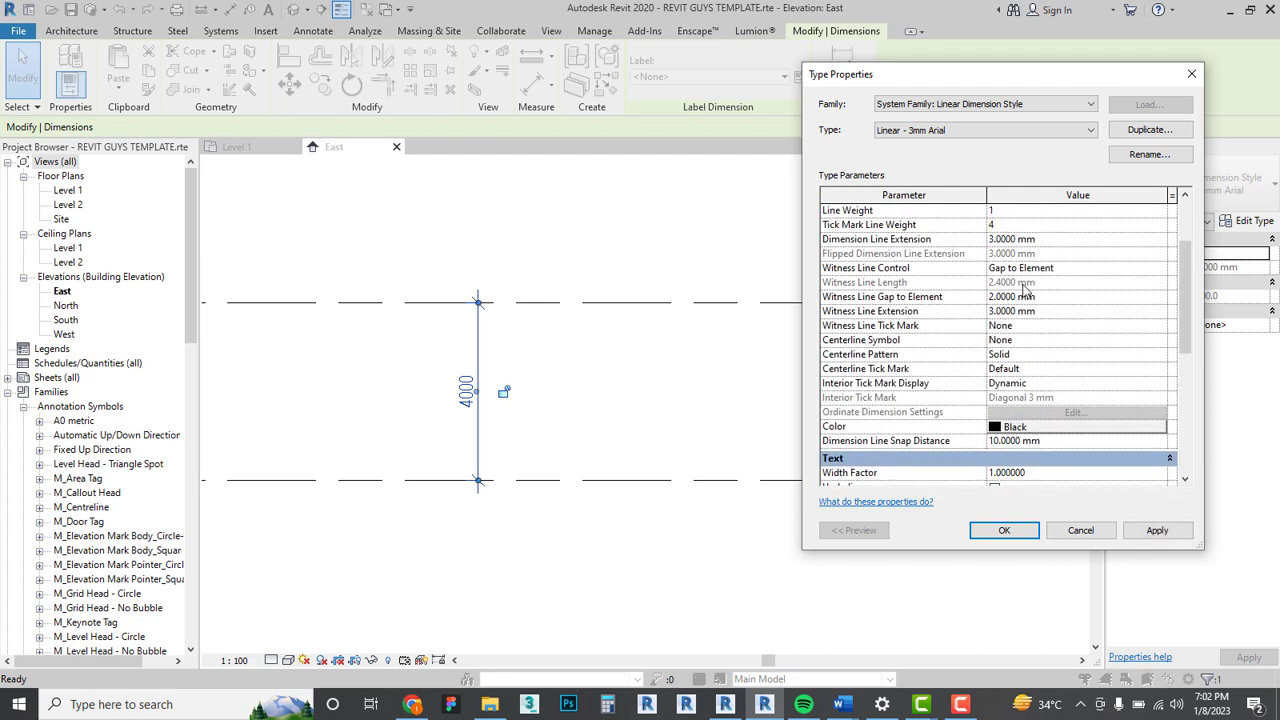
click(1159, 270)
click(1035, 294)
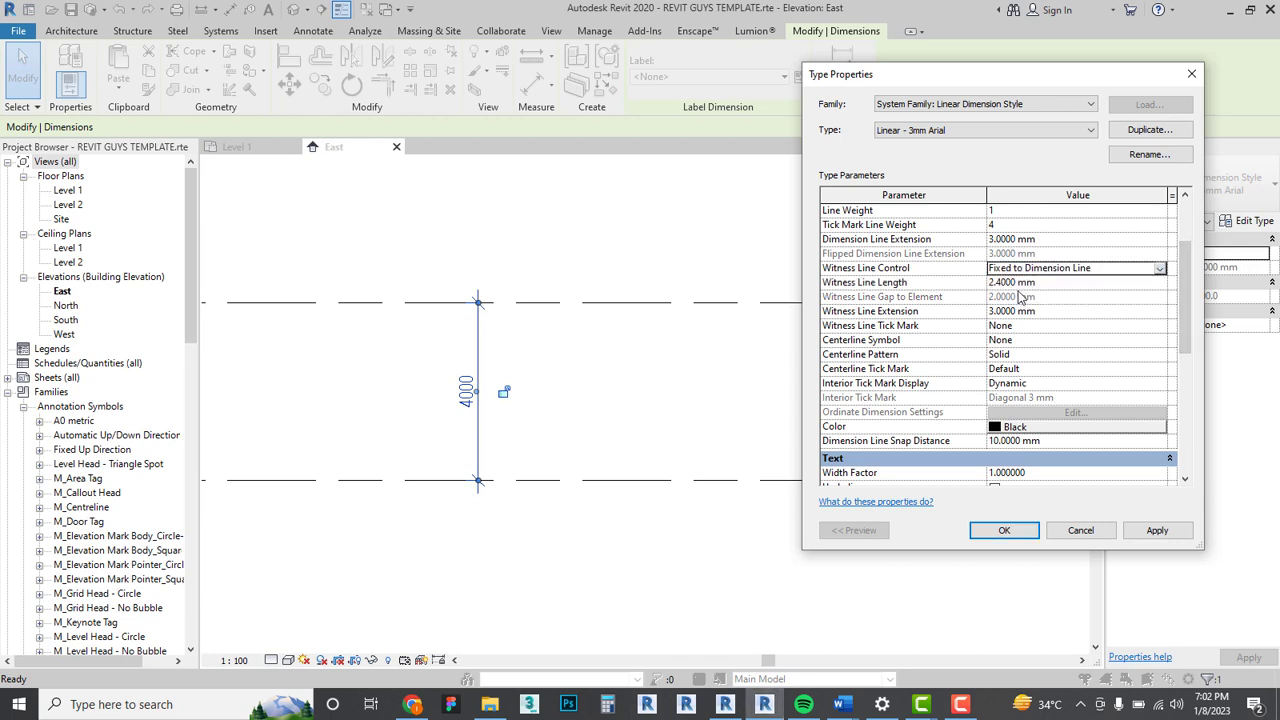
click(1077, 284)
text(1.5)
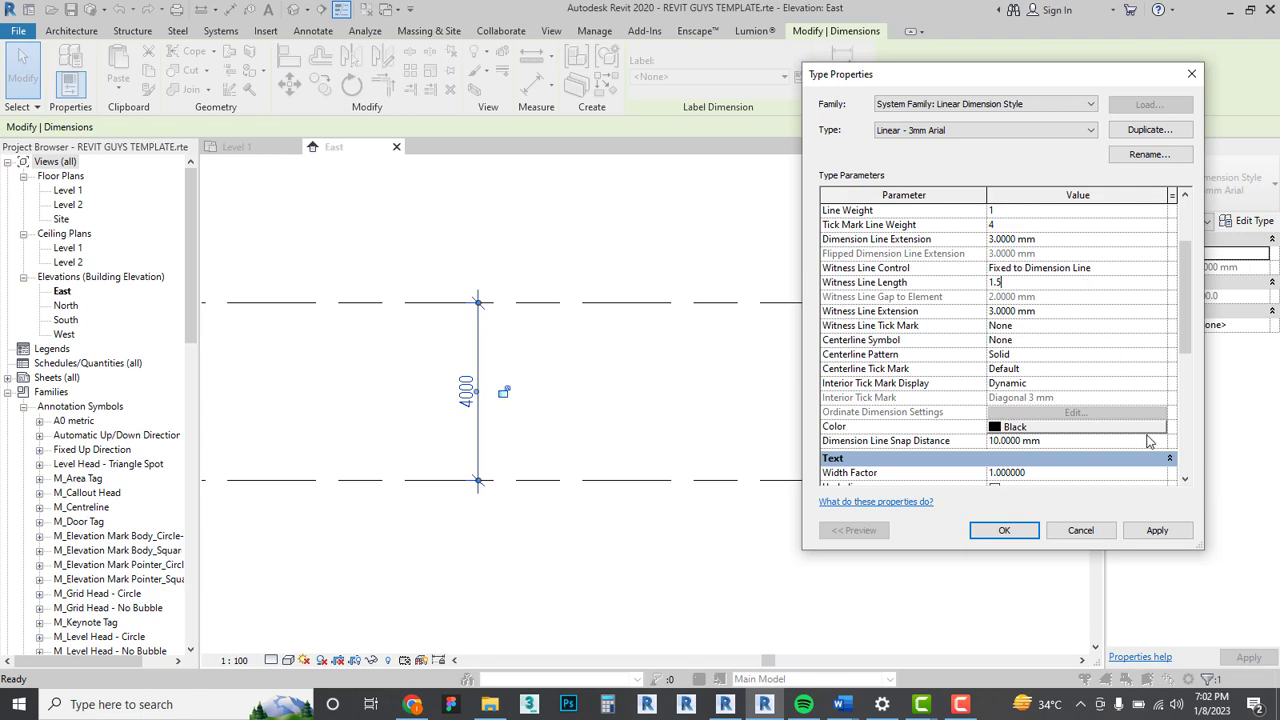
click(1156, 530)
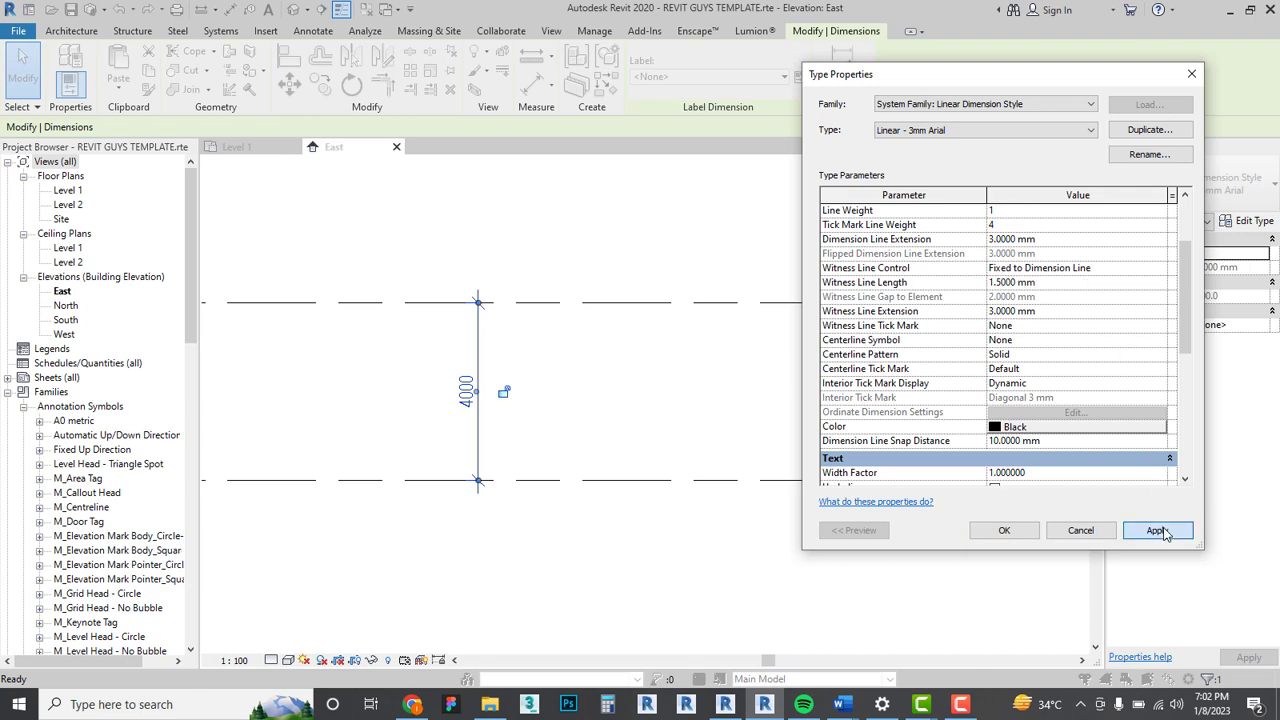
Accept the dimension style changes and select the 4000 dimension to check its witness lines.
click(1004, 531)
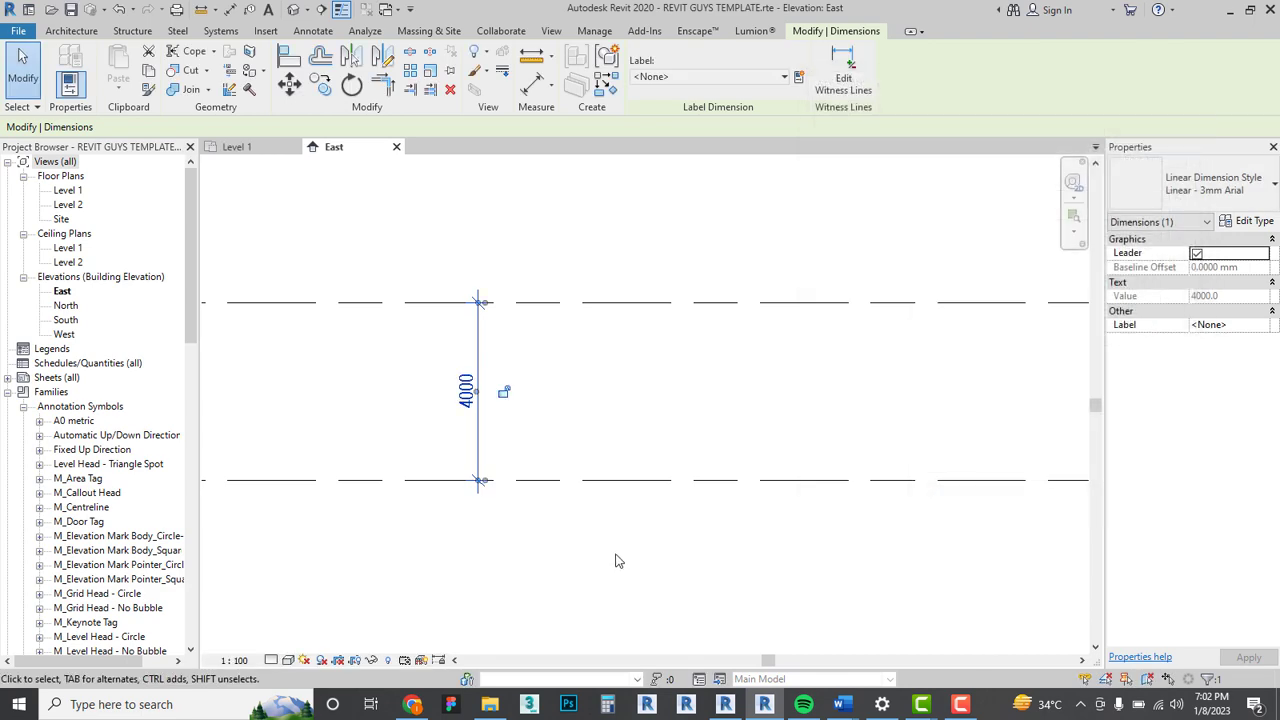
click(614, 557)
scroll(482, 322, up, 3)
click(471, 329)
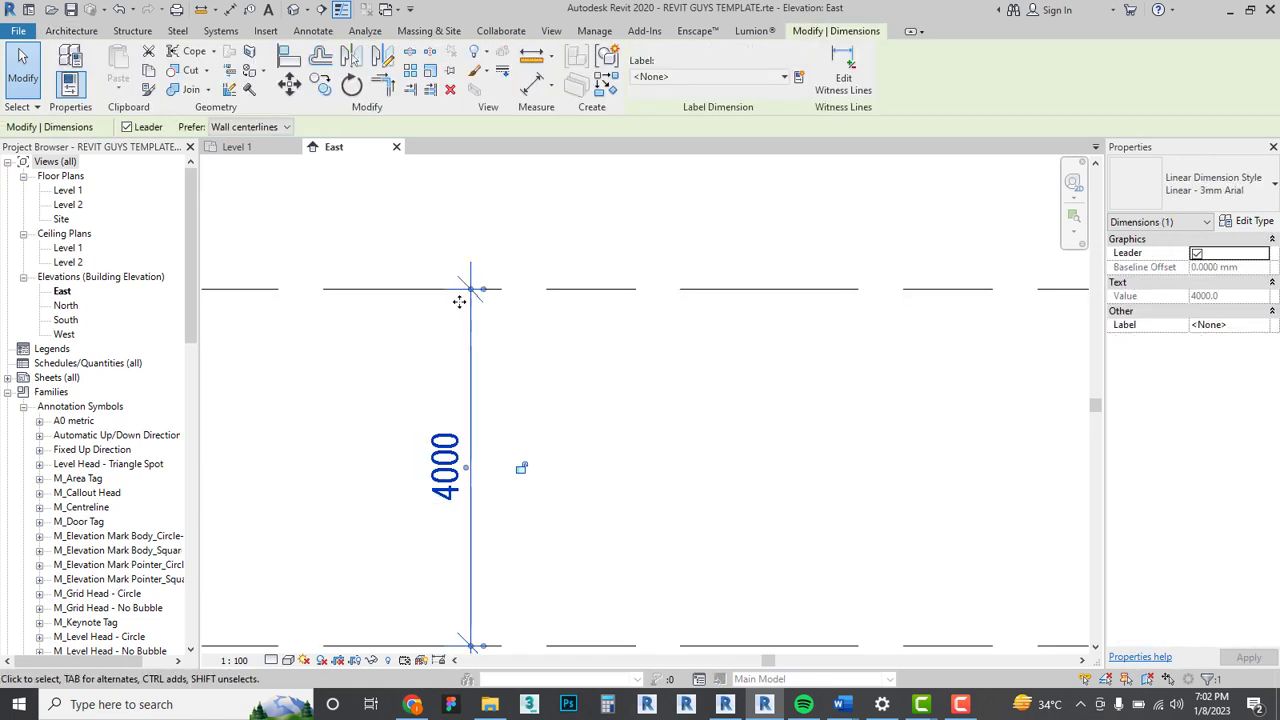
scroll(560, 294, up, 2)
scroll(575, 337, down, 3)
click(651, 394)
Deselect and reselect the 4000 dimension, zooming in to inspect its short fixed witness lines.
scroll(551, 326, up, 3)
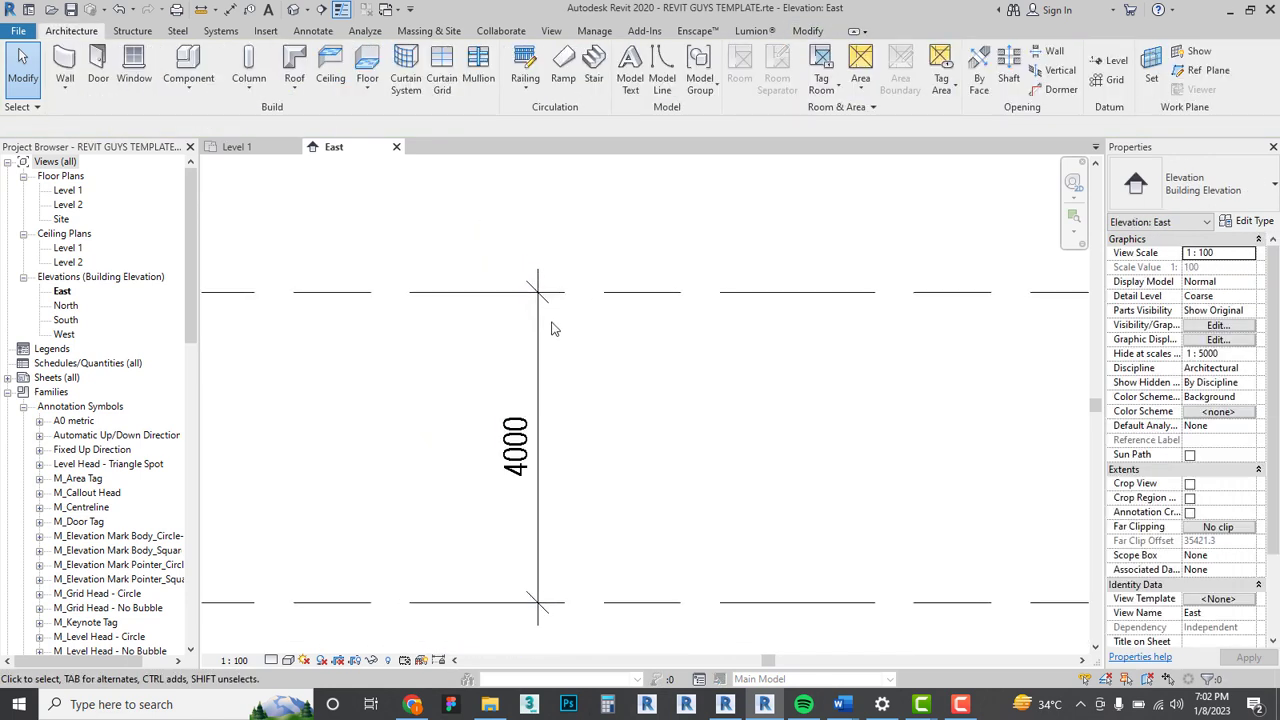
key(Escape)
key(Escape)
scroll(534, 303, down, 3)
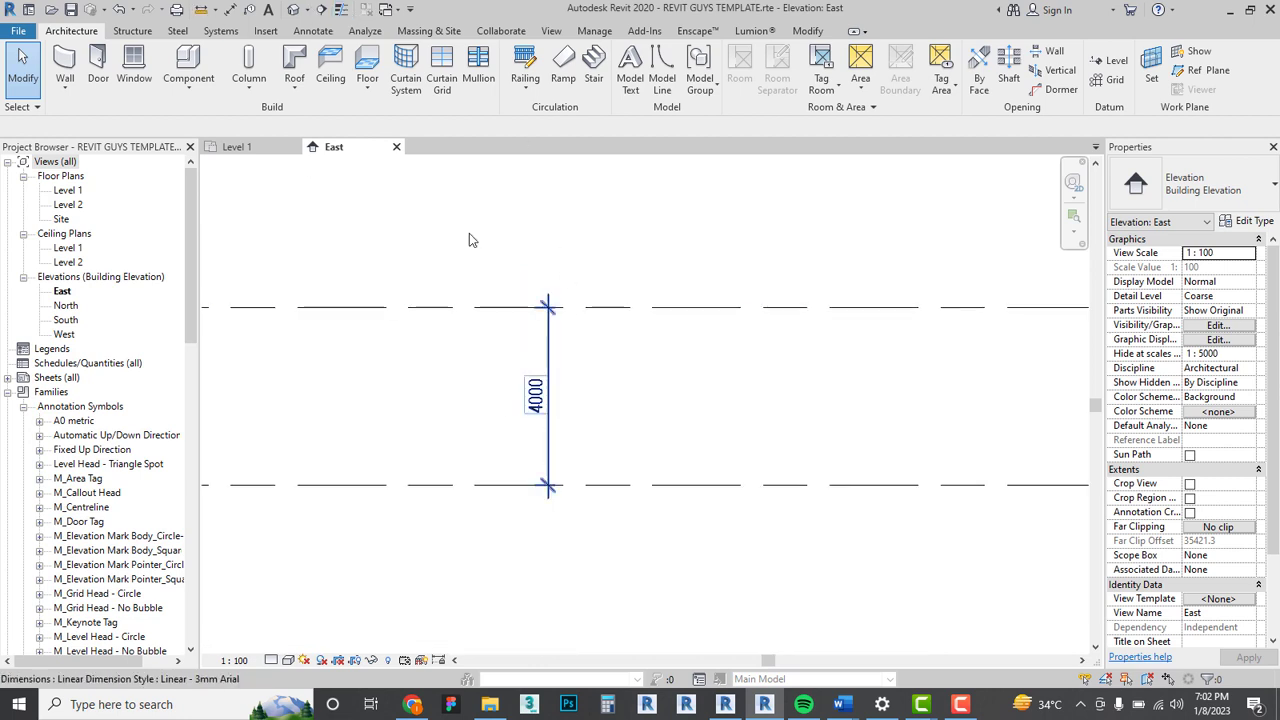
scroll(595, 312, up, 3)
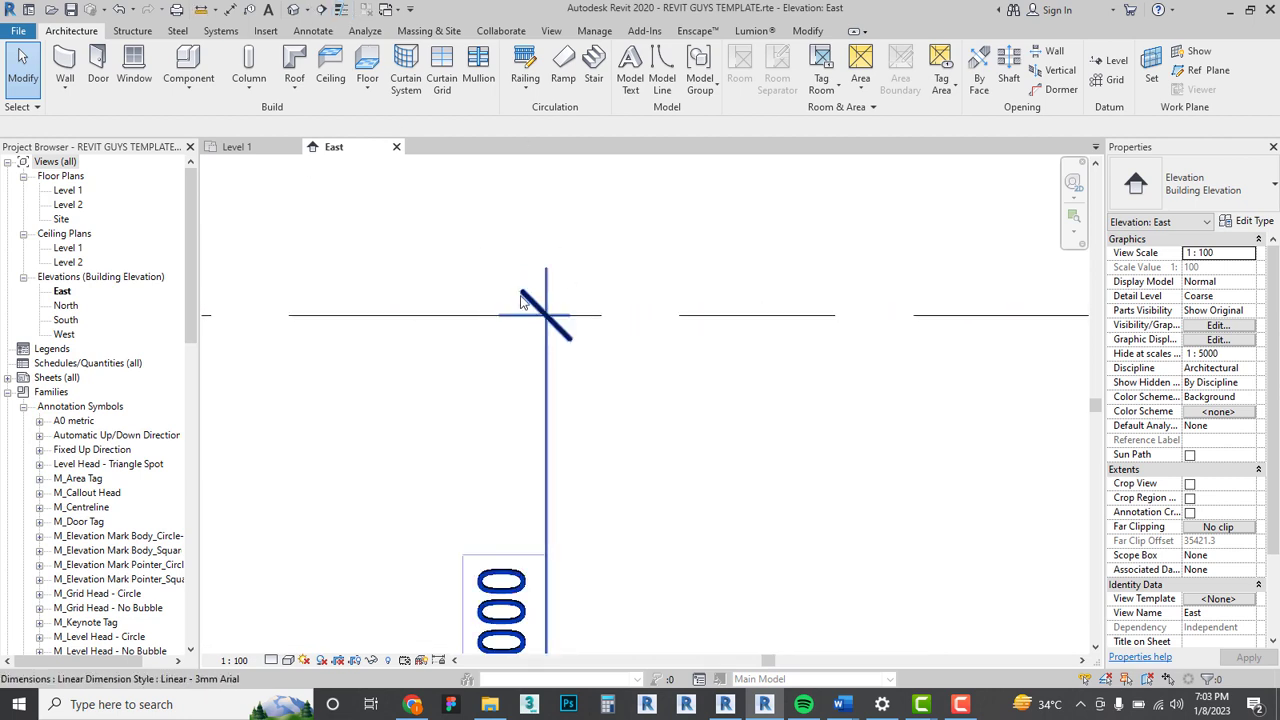
scroll(527, 296, down, 4)
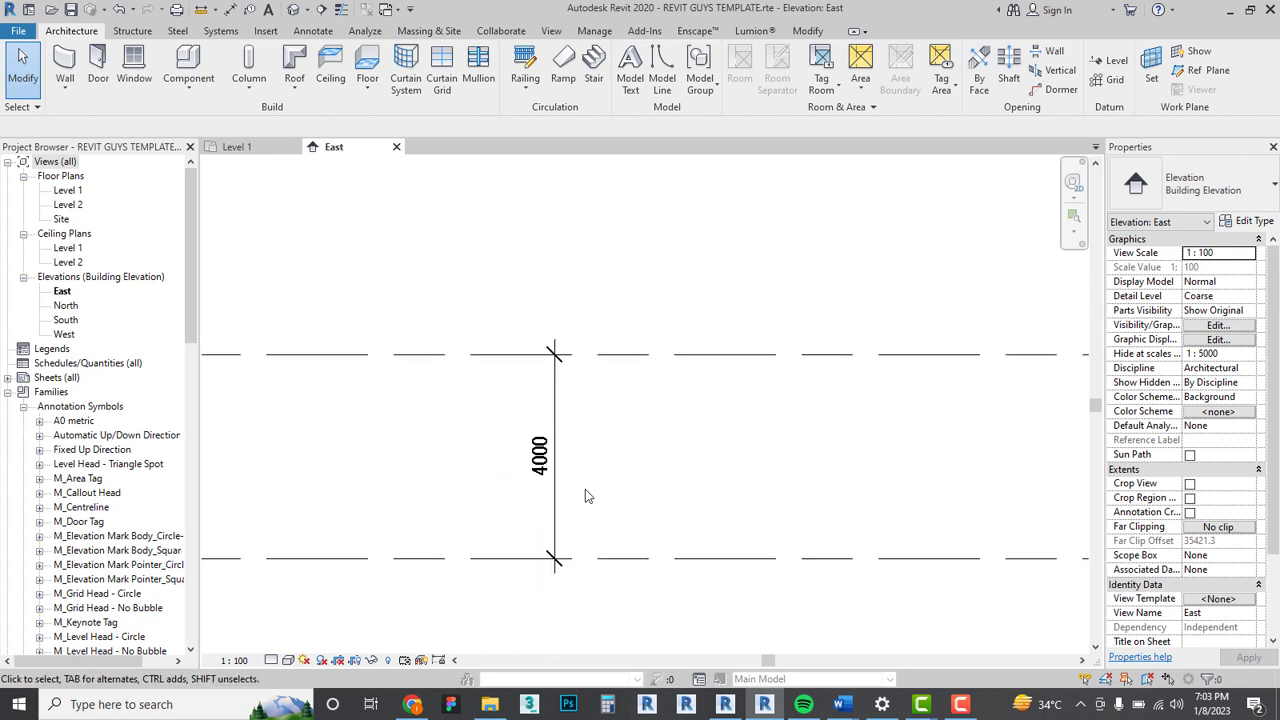
click(572, 389)
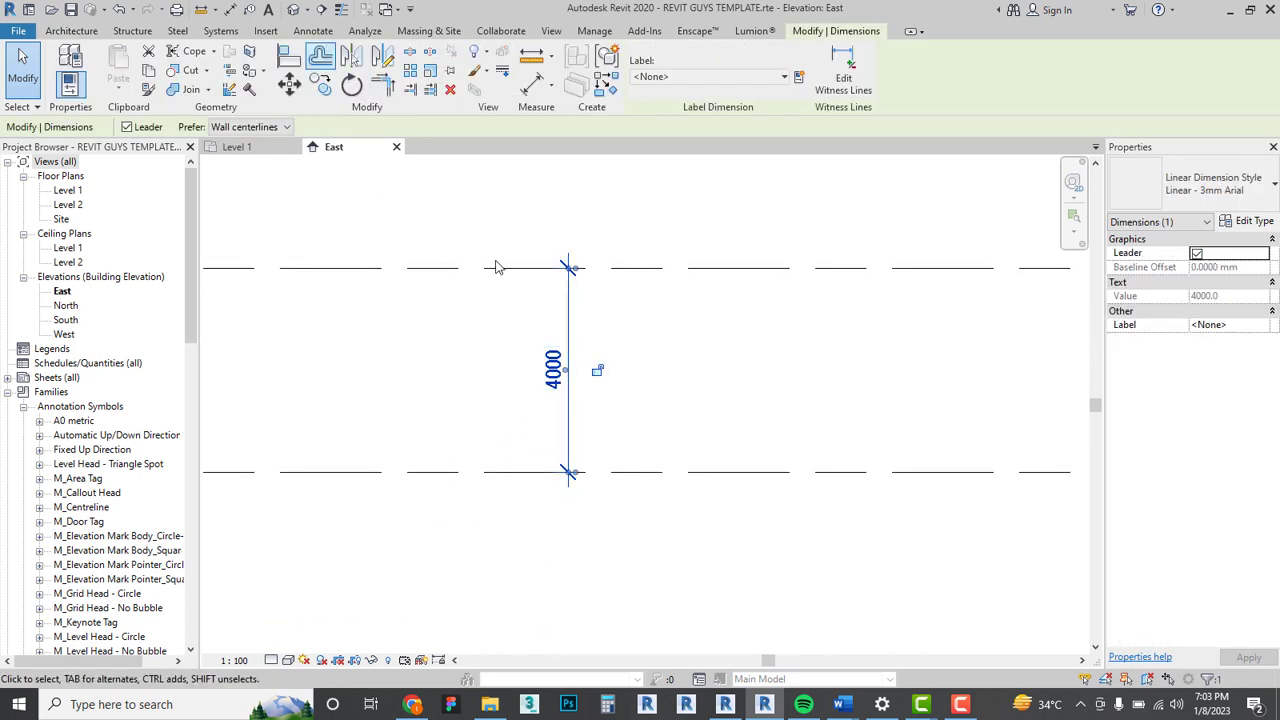
click(686, 360)
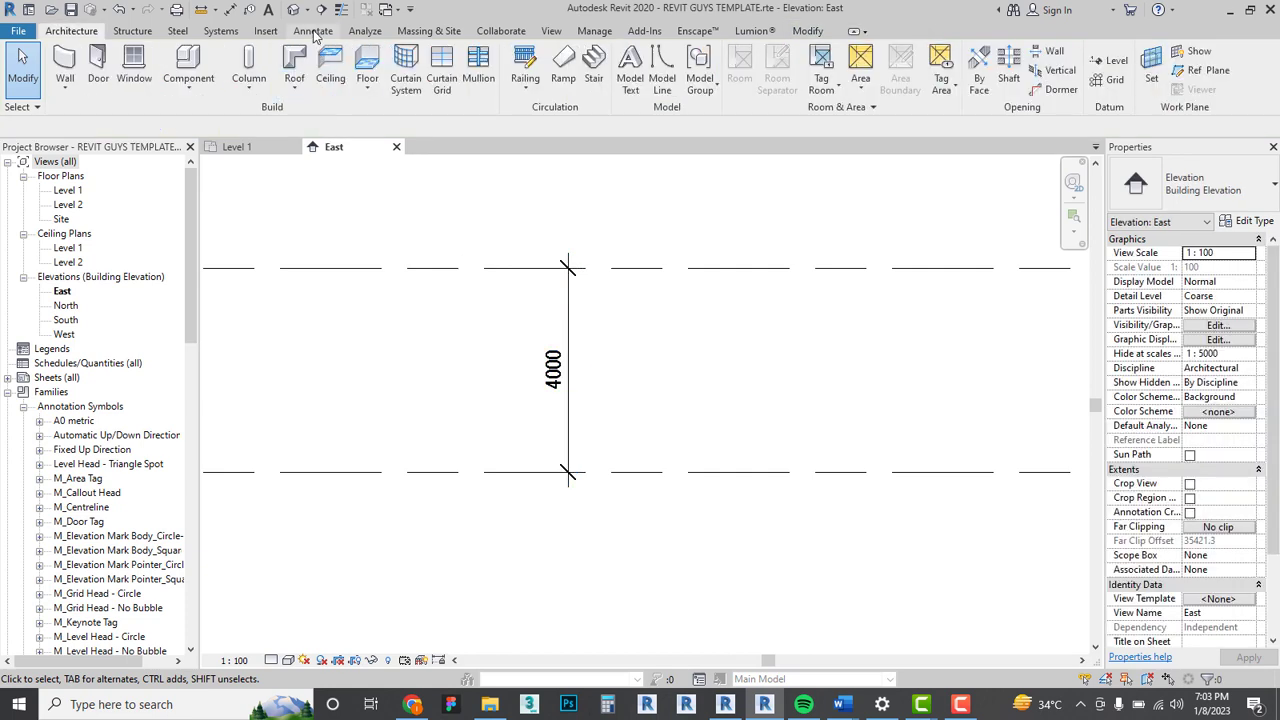
Review the Arrowheads settings unchanged, then reopen the 4000 dimension's Linear - 3mm Arial type properties.
click(602, 31)
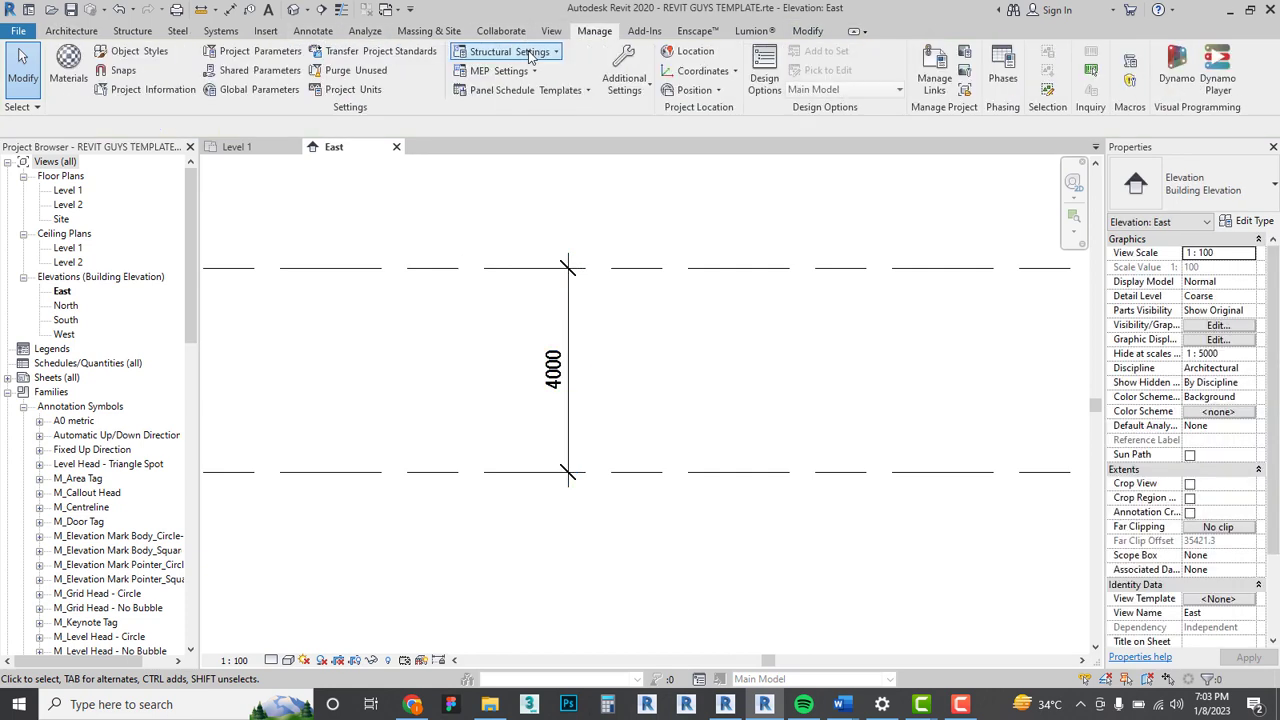
click(630, 88)
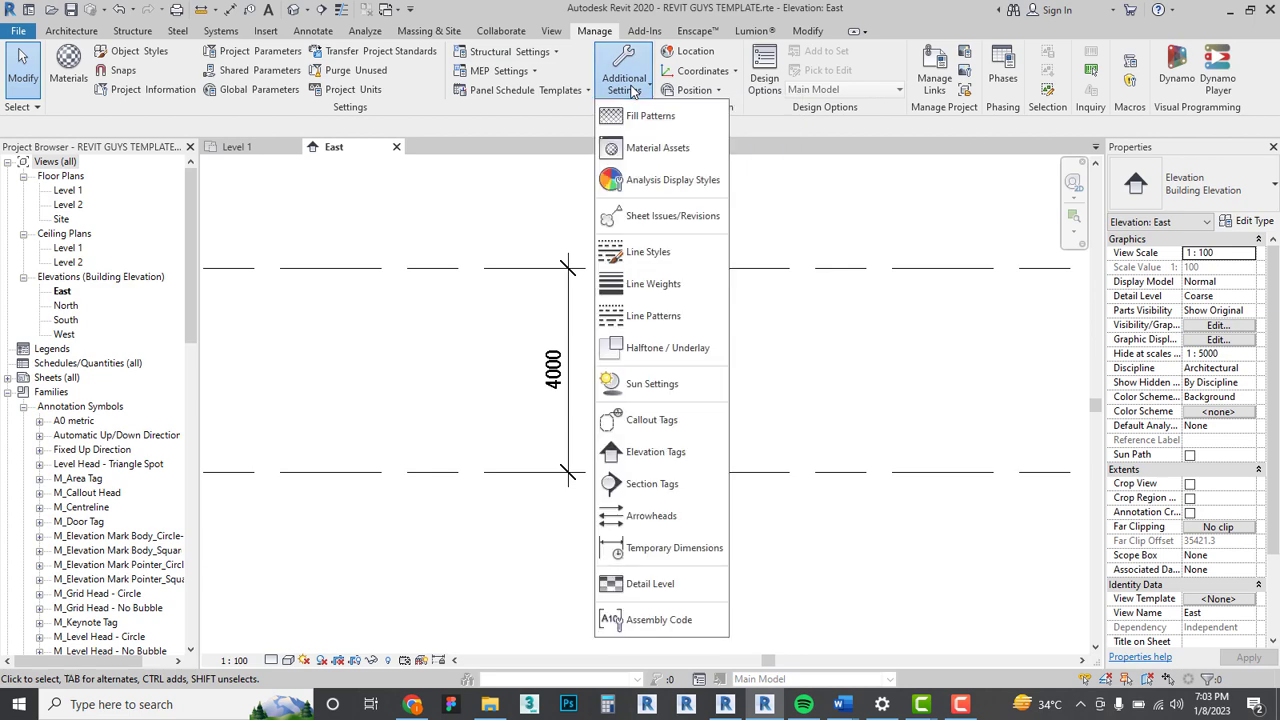
click(645, 515)
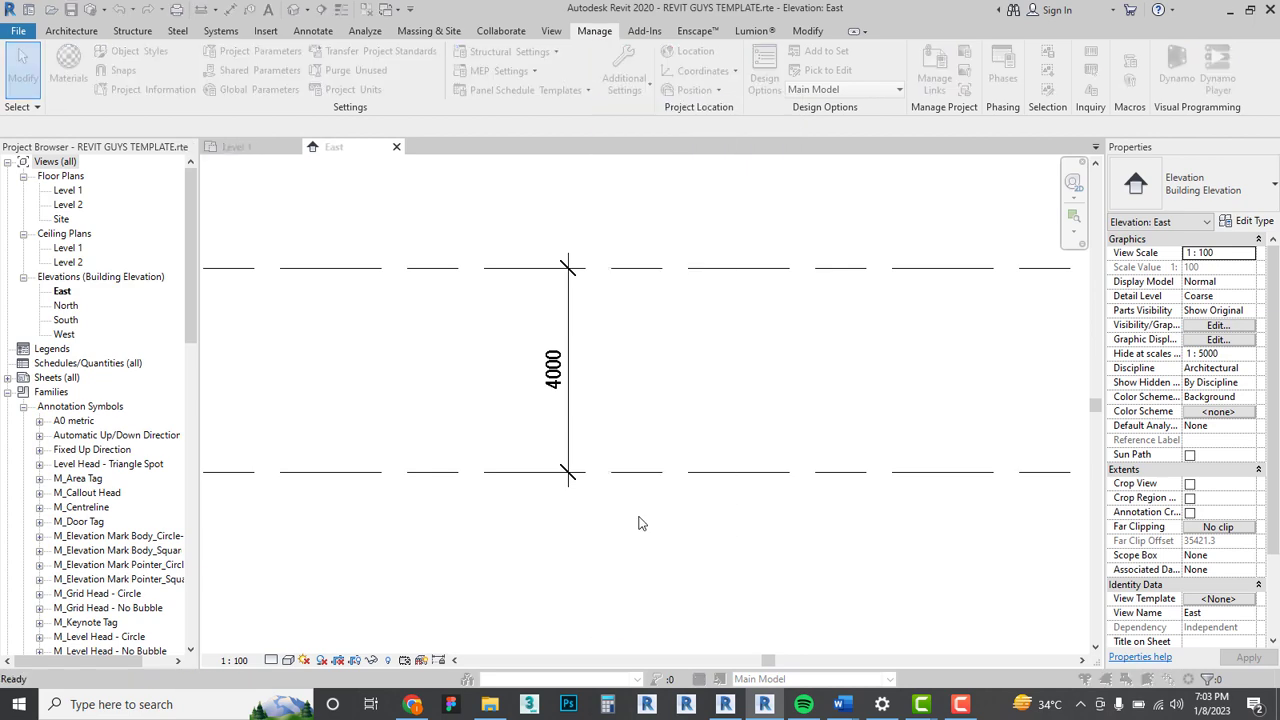
click(1176, 70)
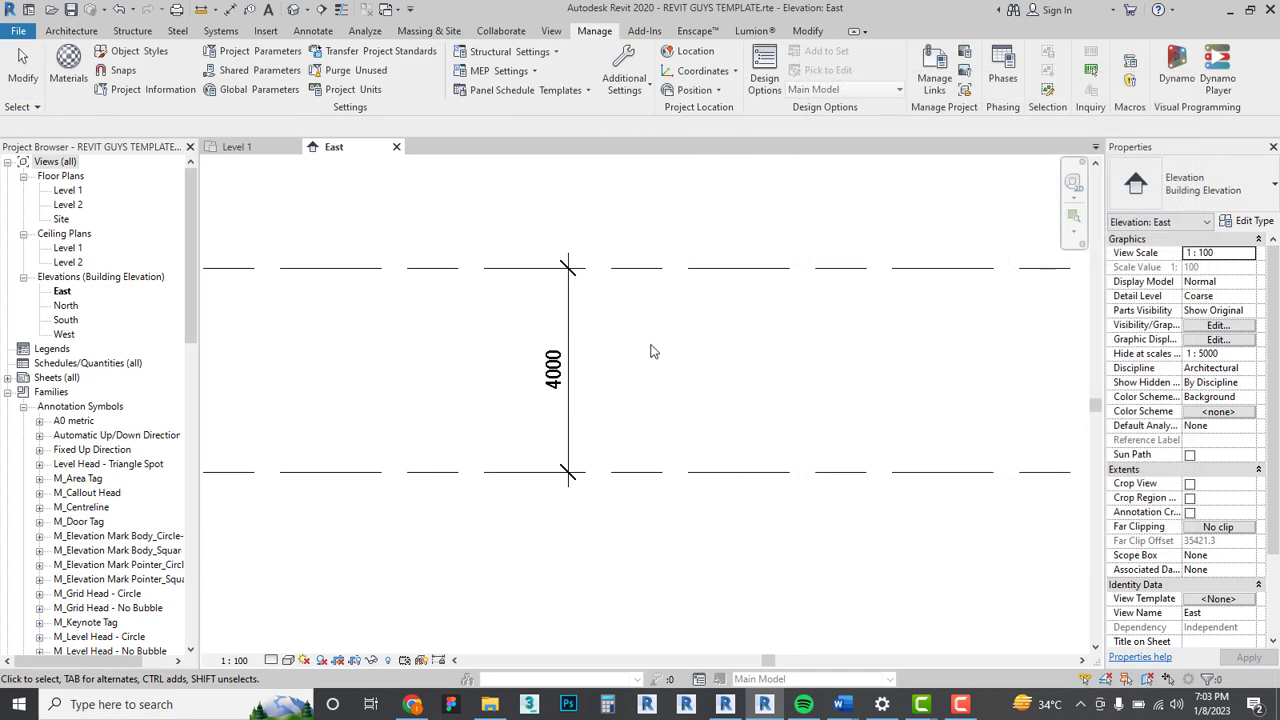
click(571, 299)
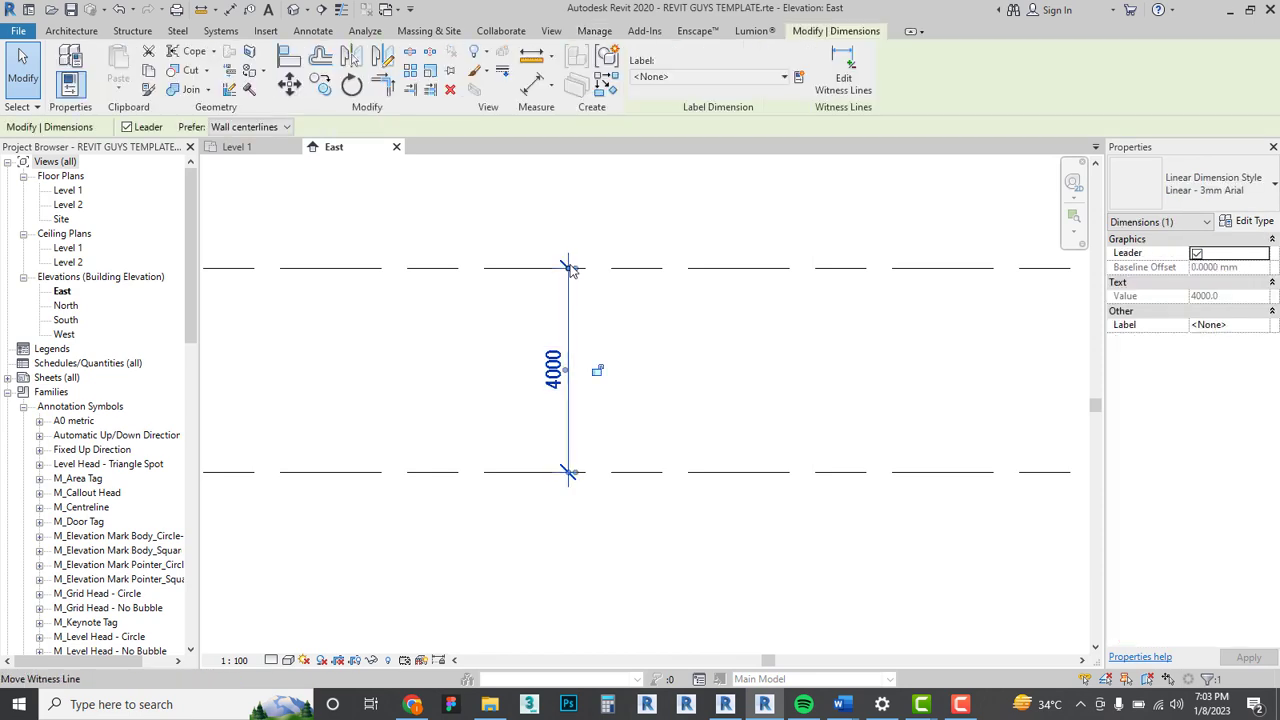
click(1253, 223)
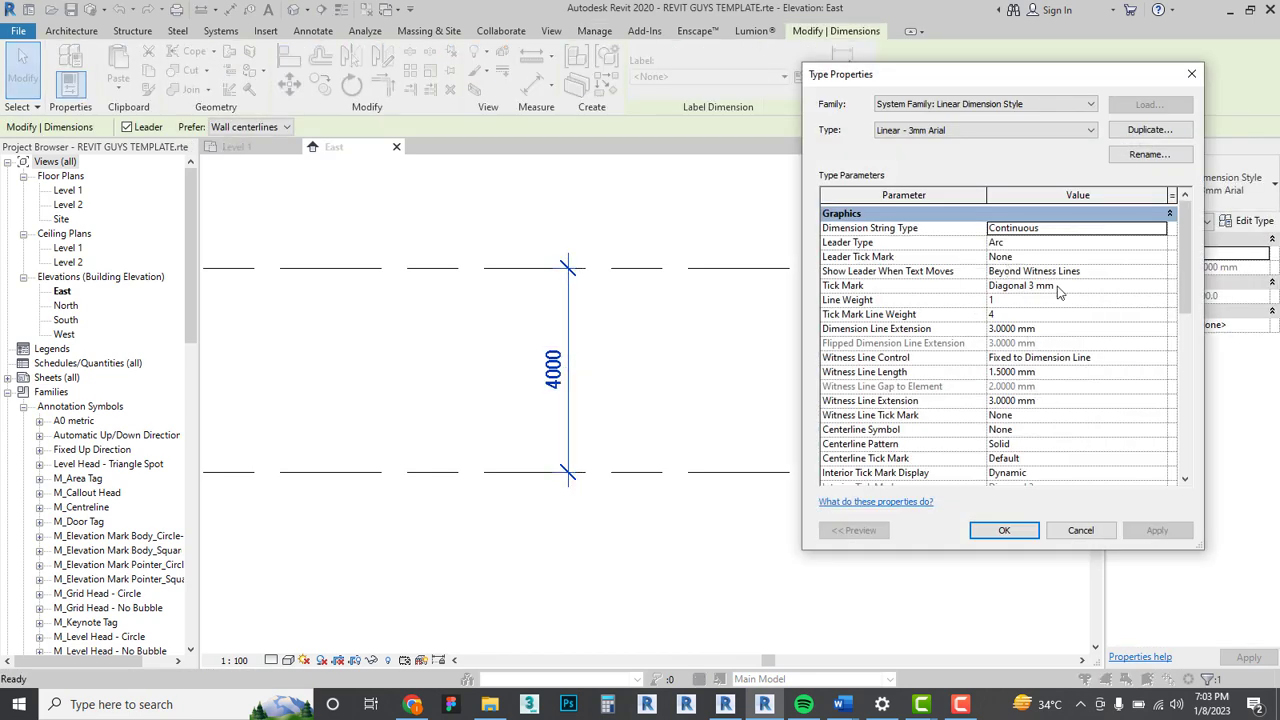
scroll(1043, 310, down, 1)
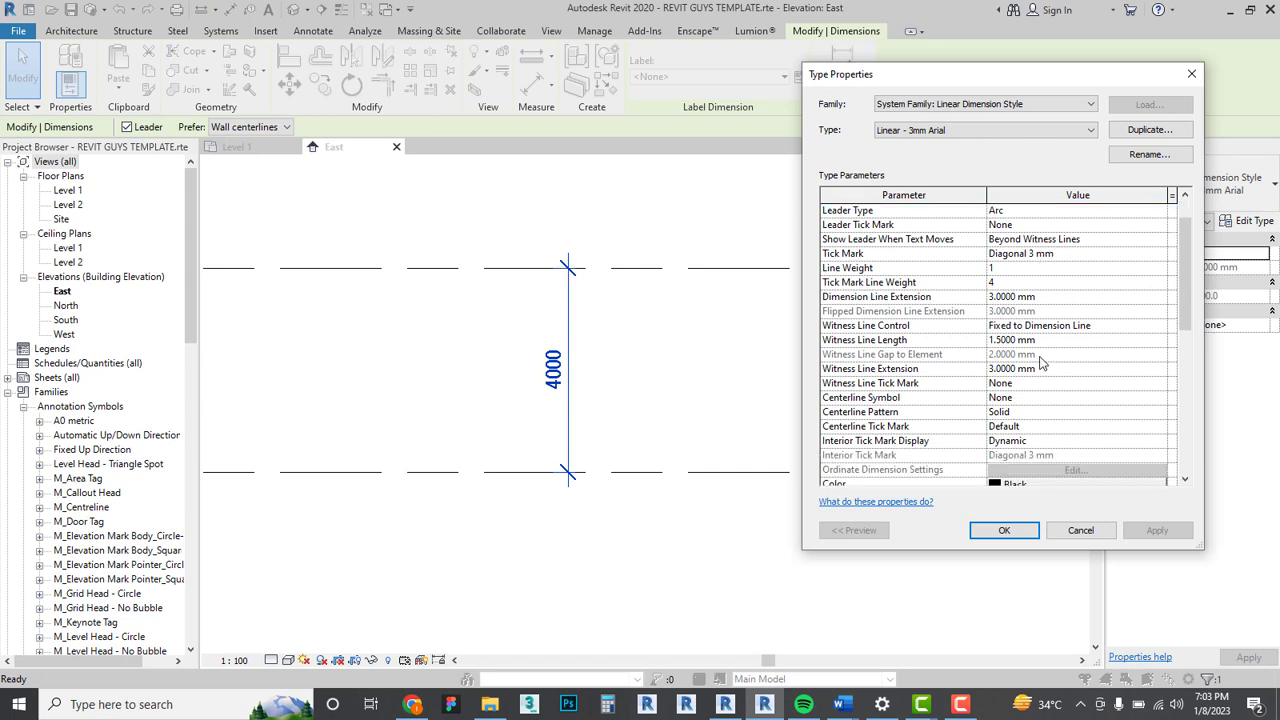
scroll(1043, 362, up, 1)
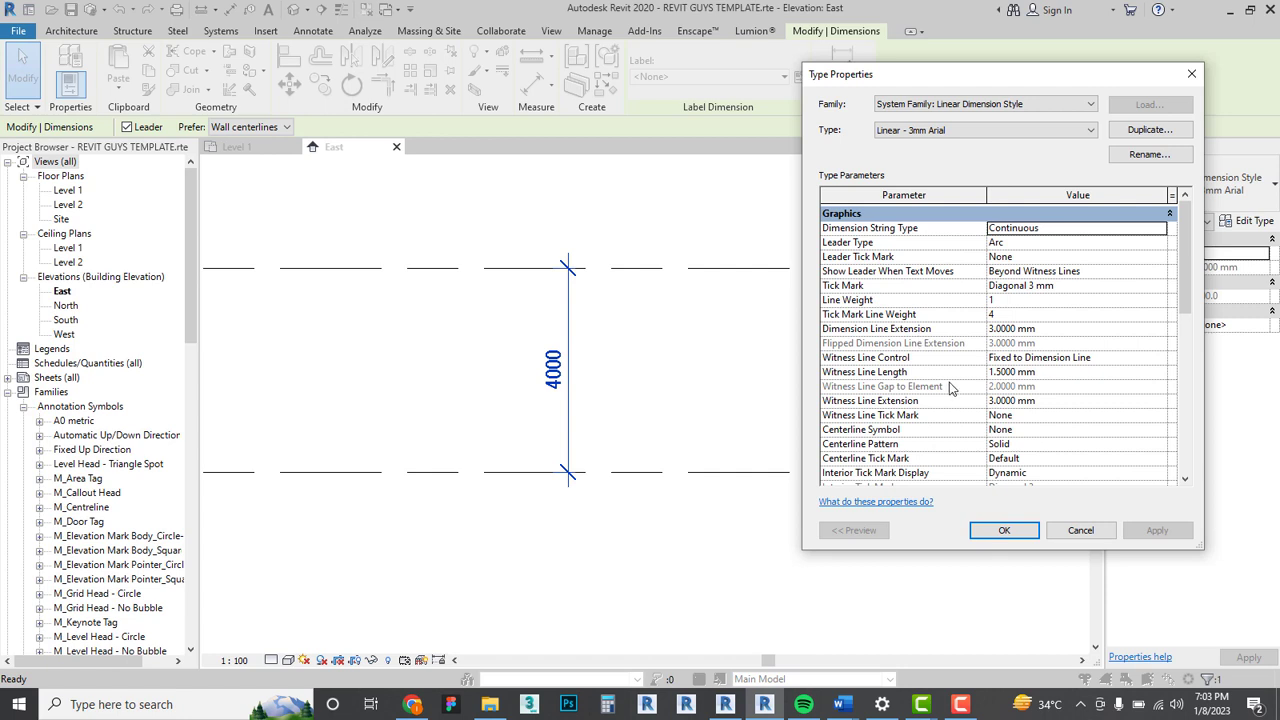
scroll(949, 387, down, 1)
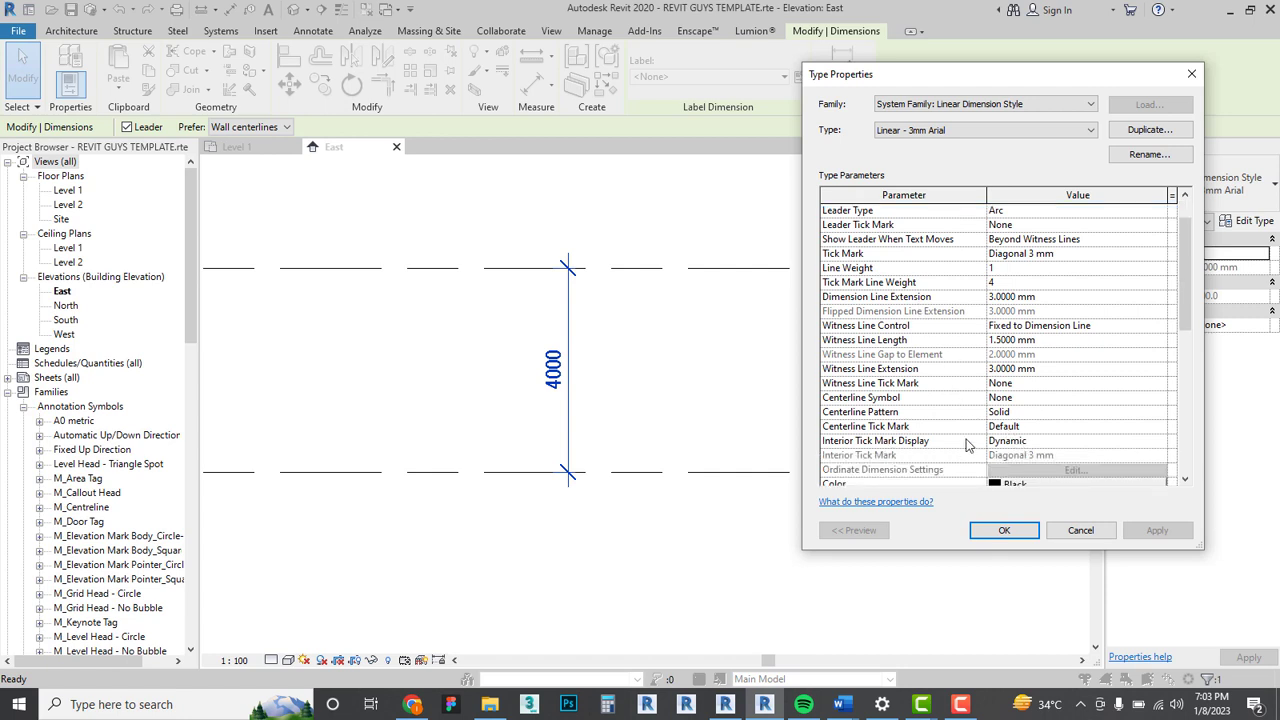
scroll(967, 445, up, 1)
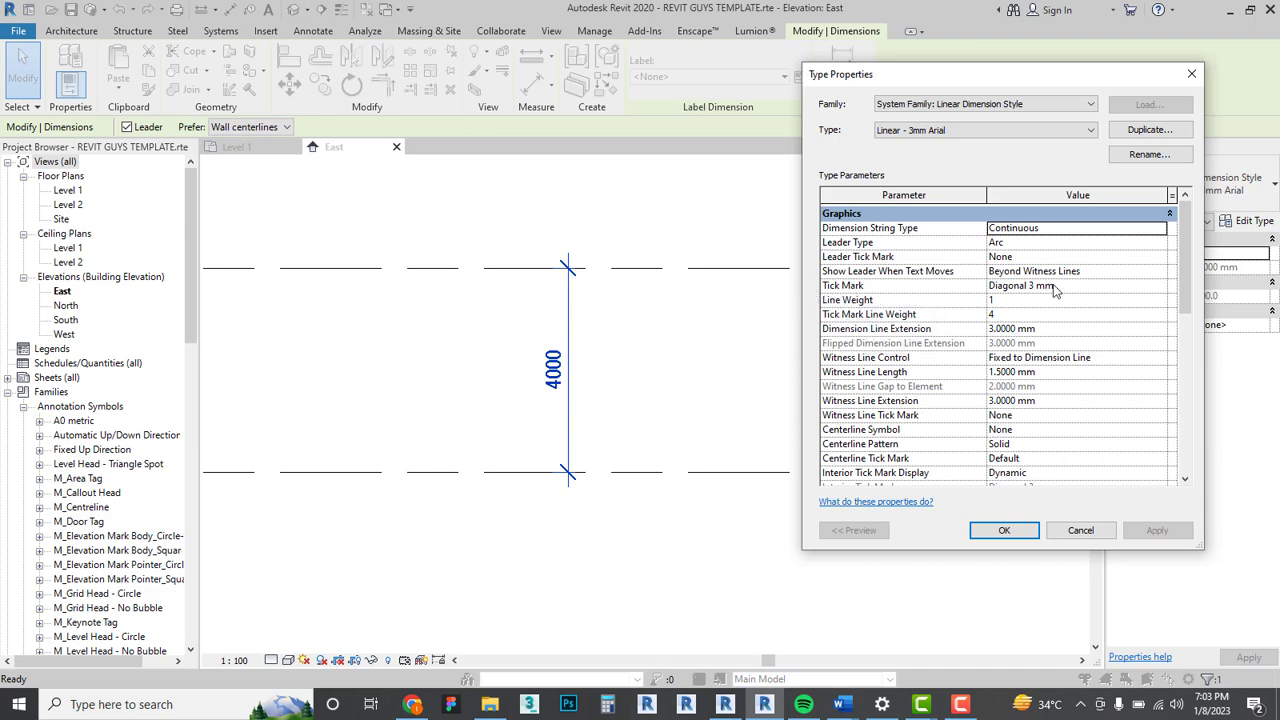
Close the Linear - 3mm Arial type properties, reselect the 4000 dimension and reach Manage's Additional Settings.
click(1191, 73)
scroll(551, 256, up, 2)
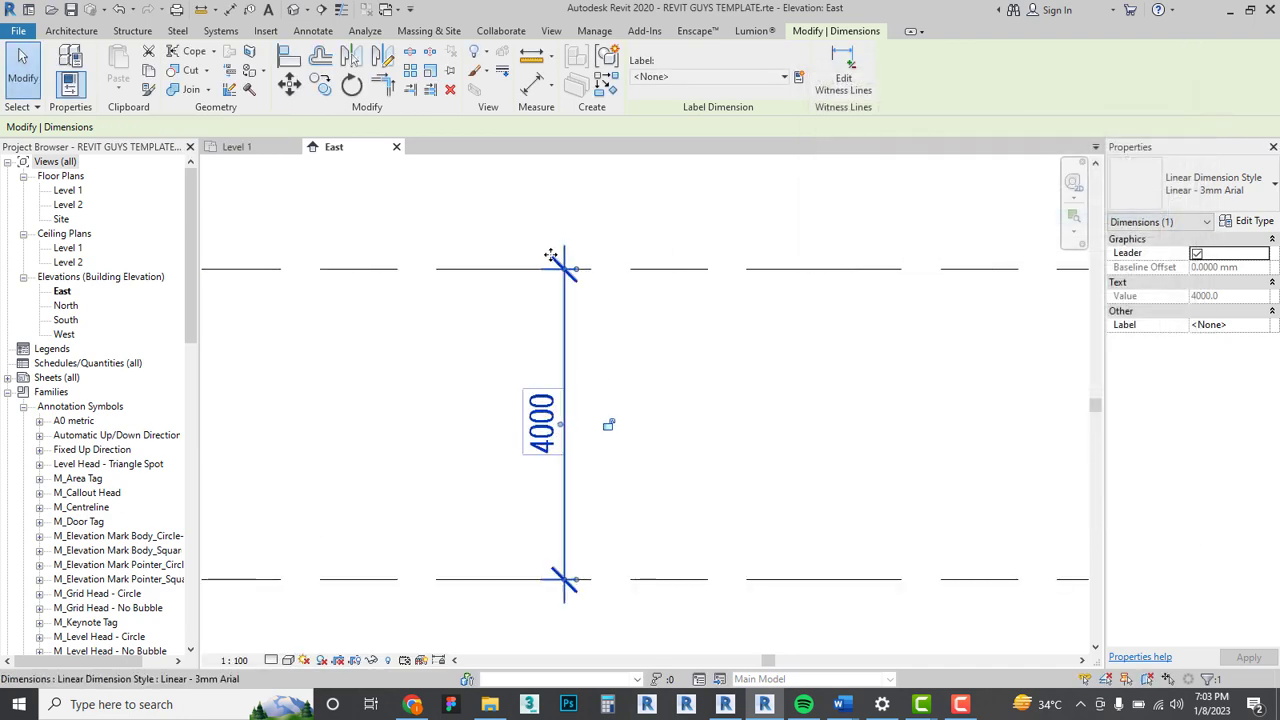
click(593, 331)
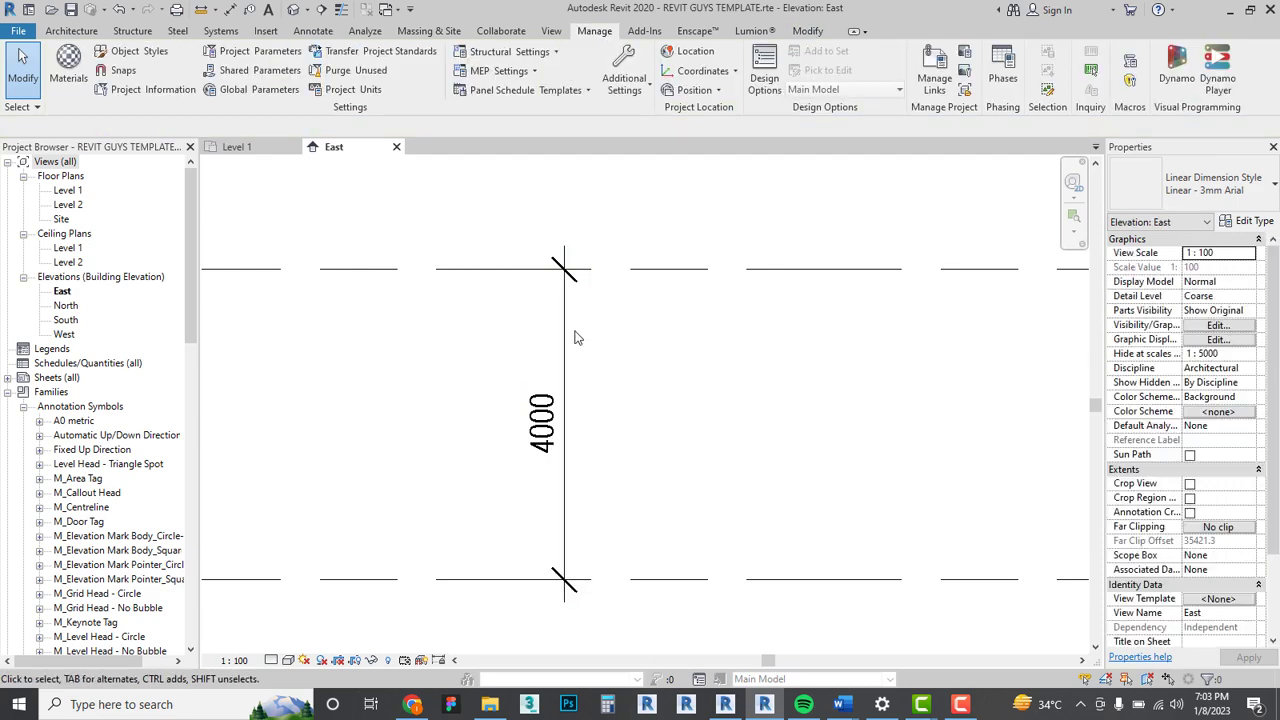
click(564, 323)
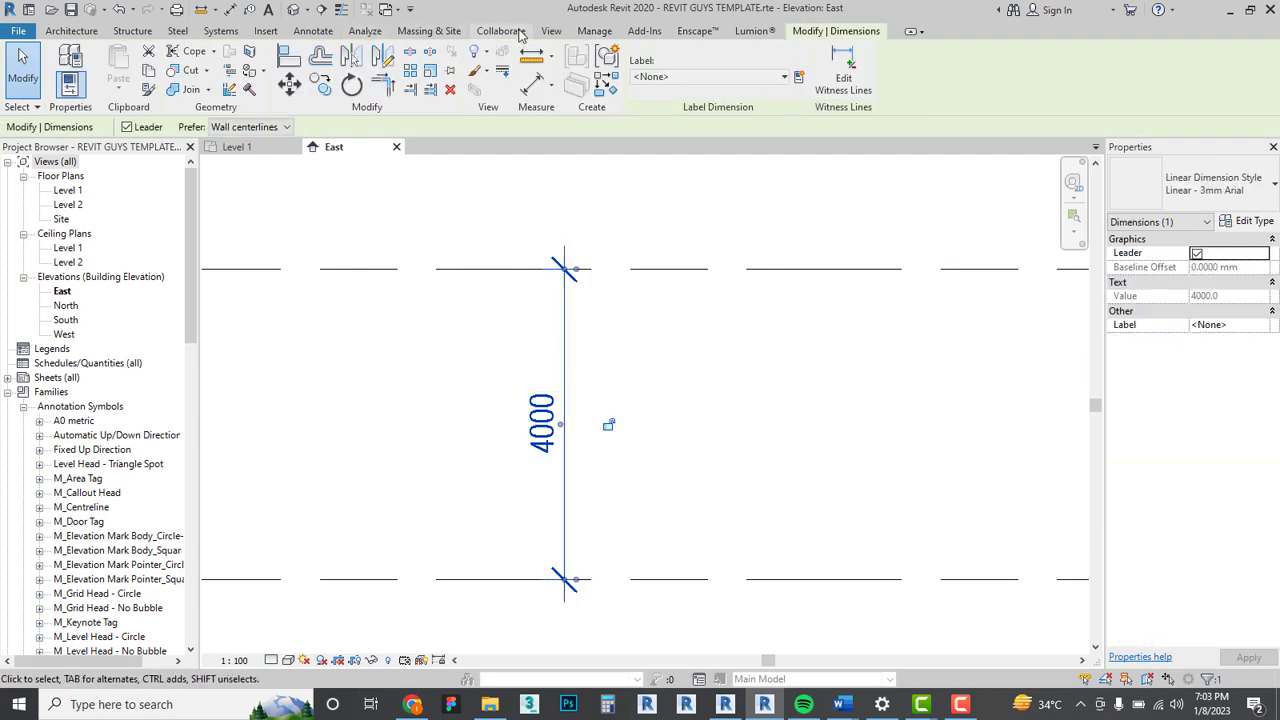
click(592, 32)
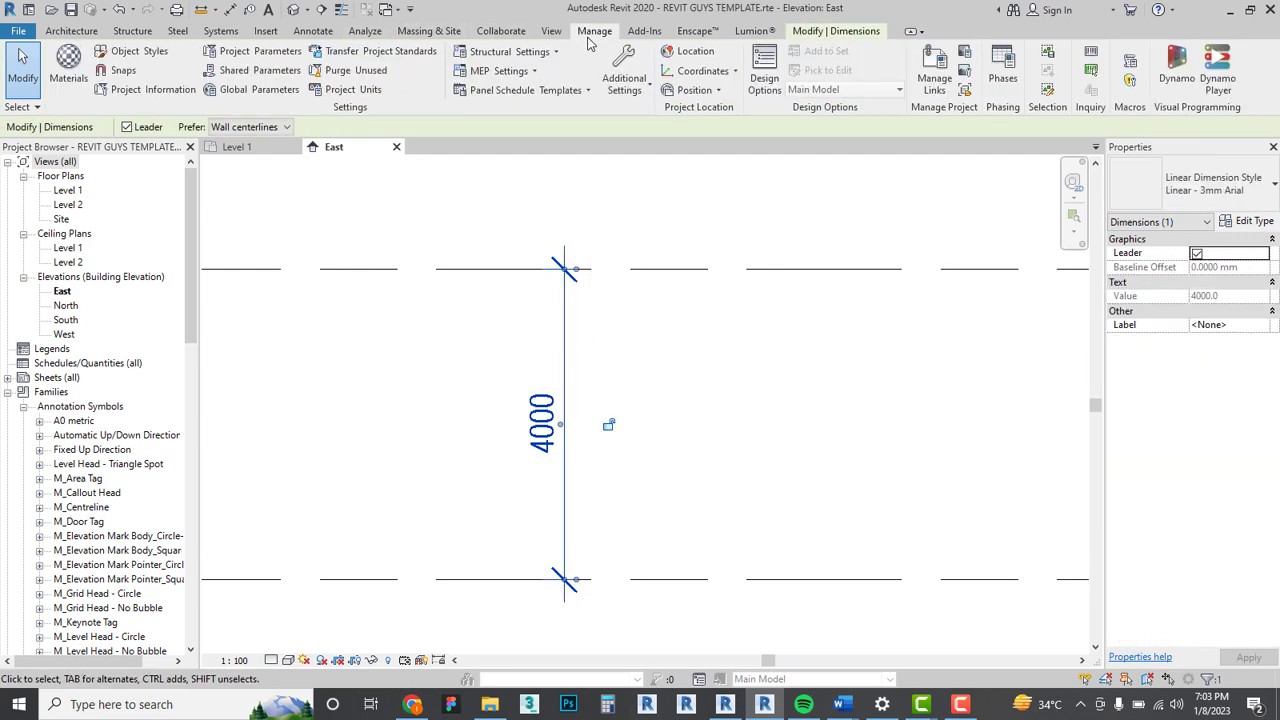
click(632, 92)
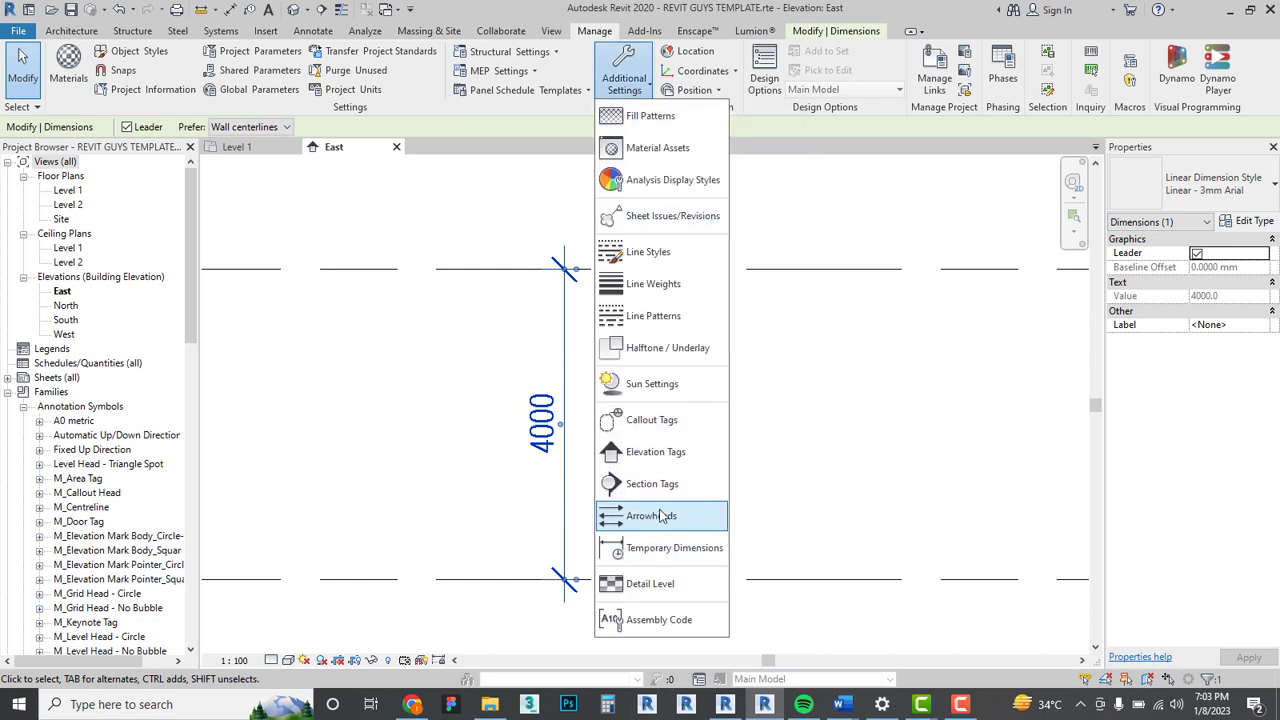
Set the Diagonal 3 mm arrowhead type's tick size to 1 mm.
click(660, 516)
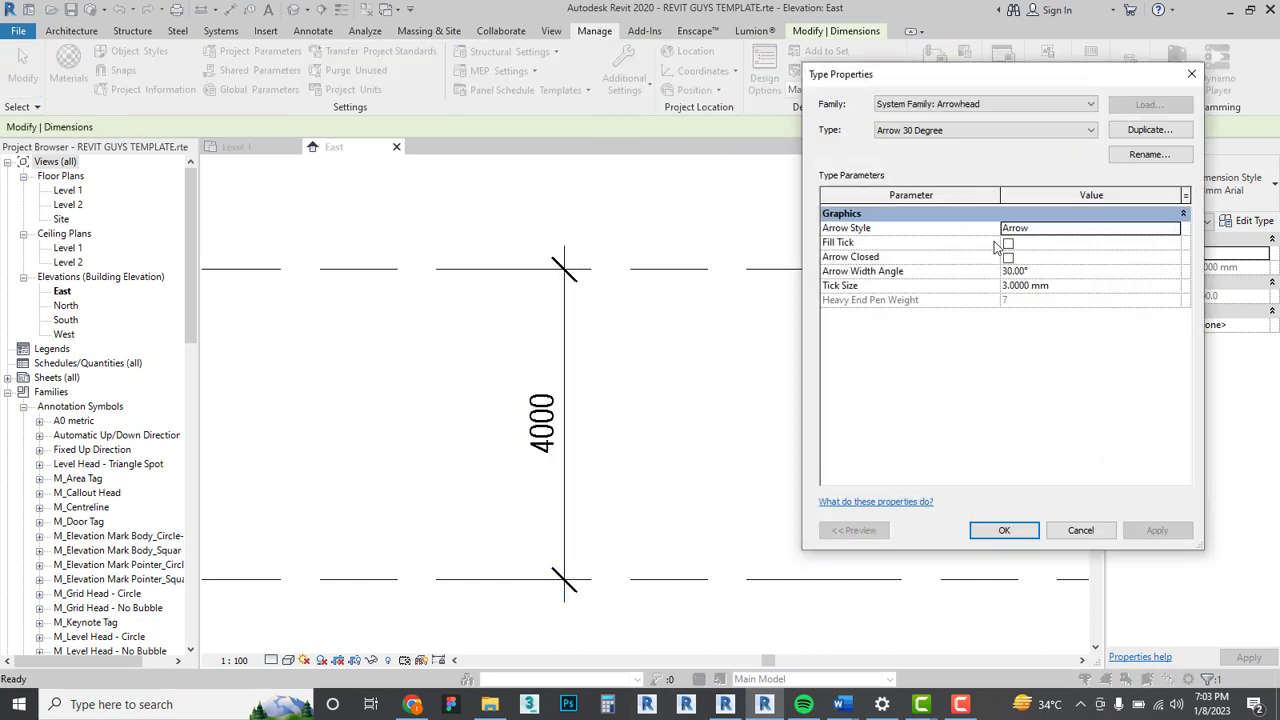
click(1180, 230)
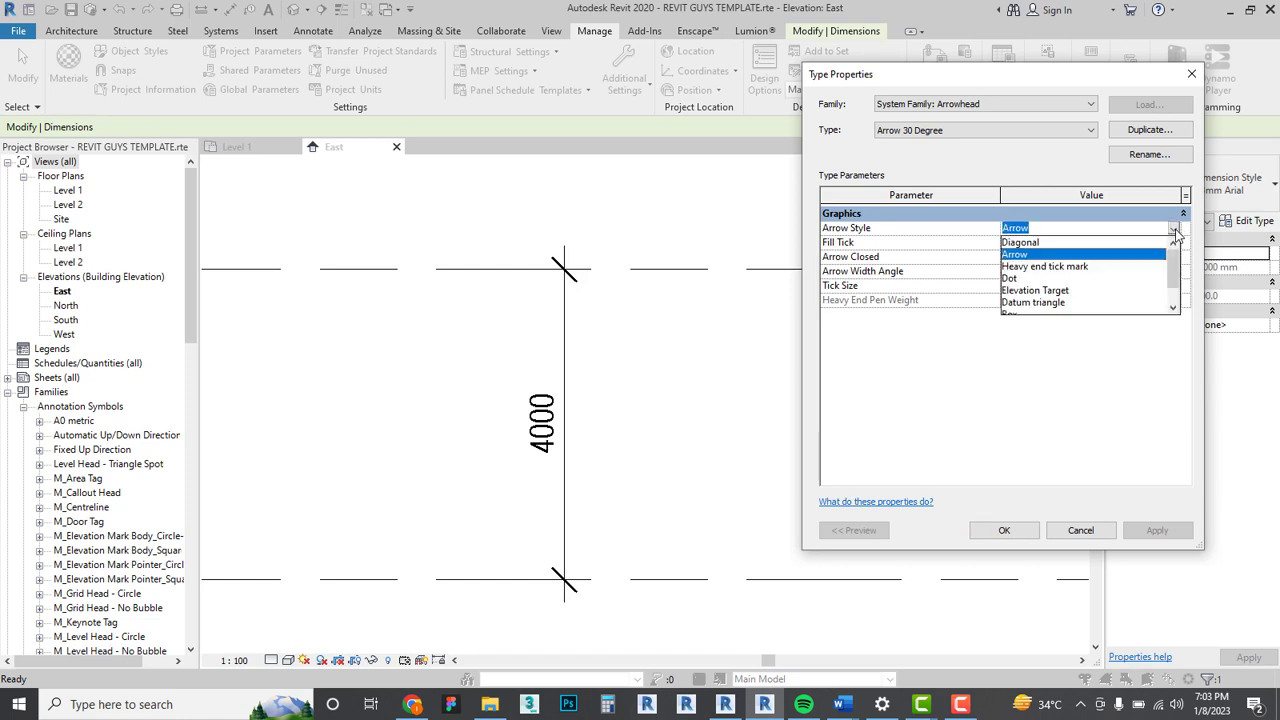
click(976, 147)
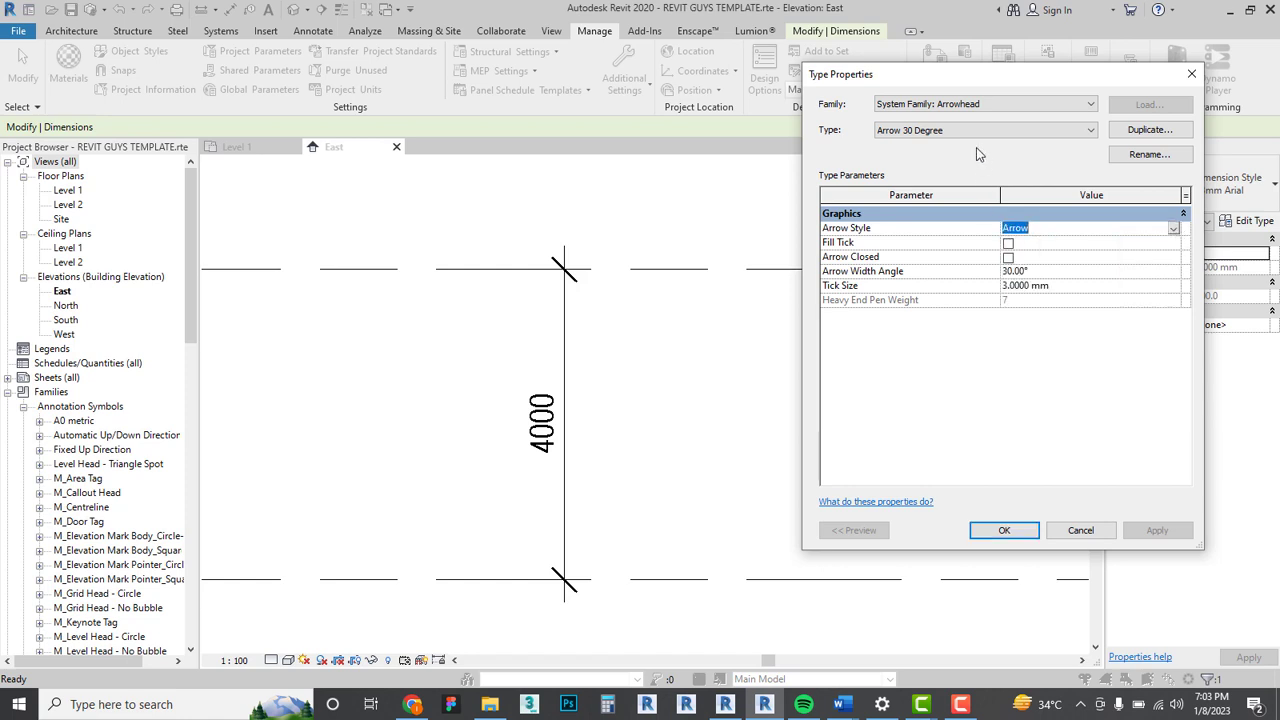
click(964, 130)
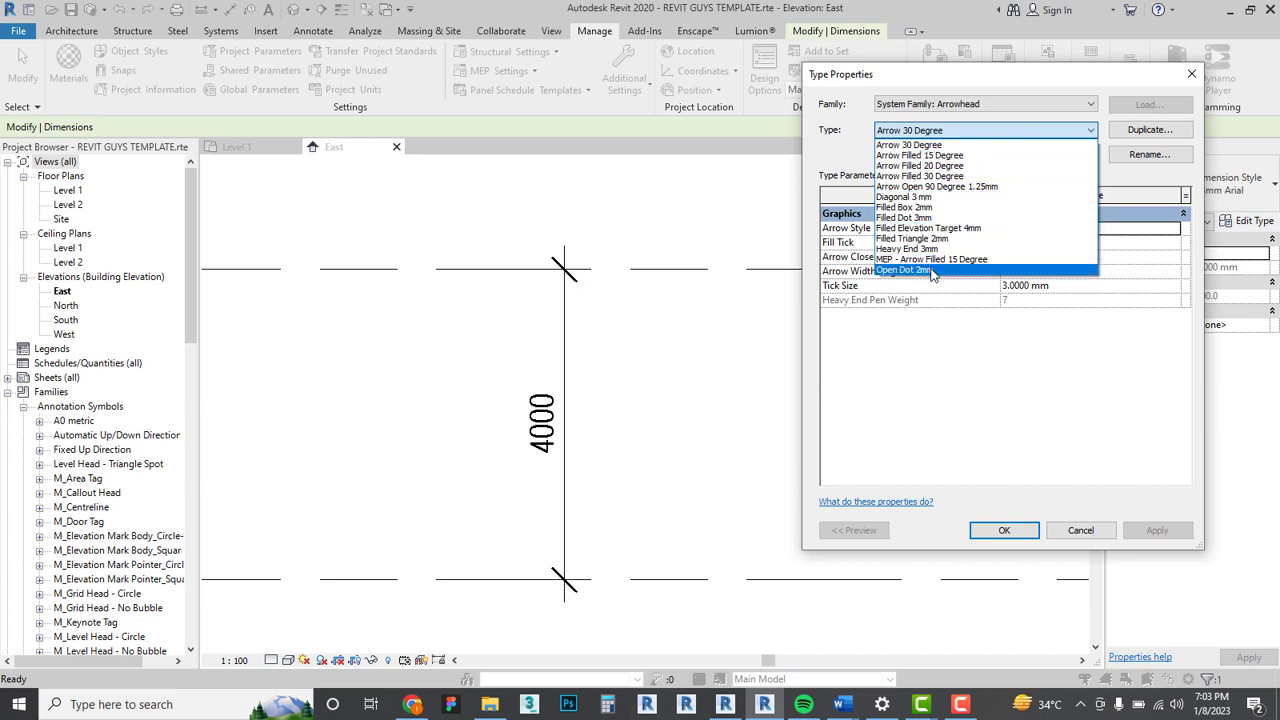
click(922, 198)
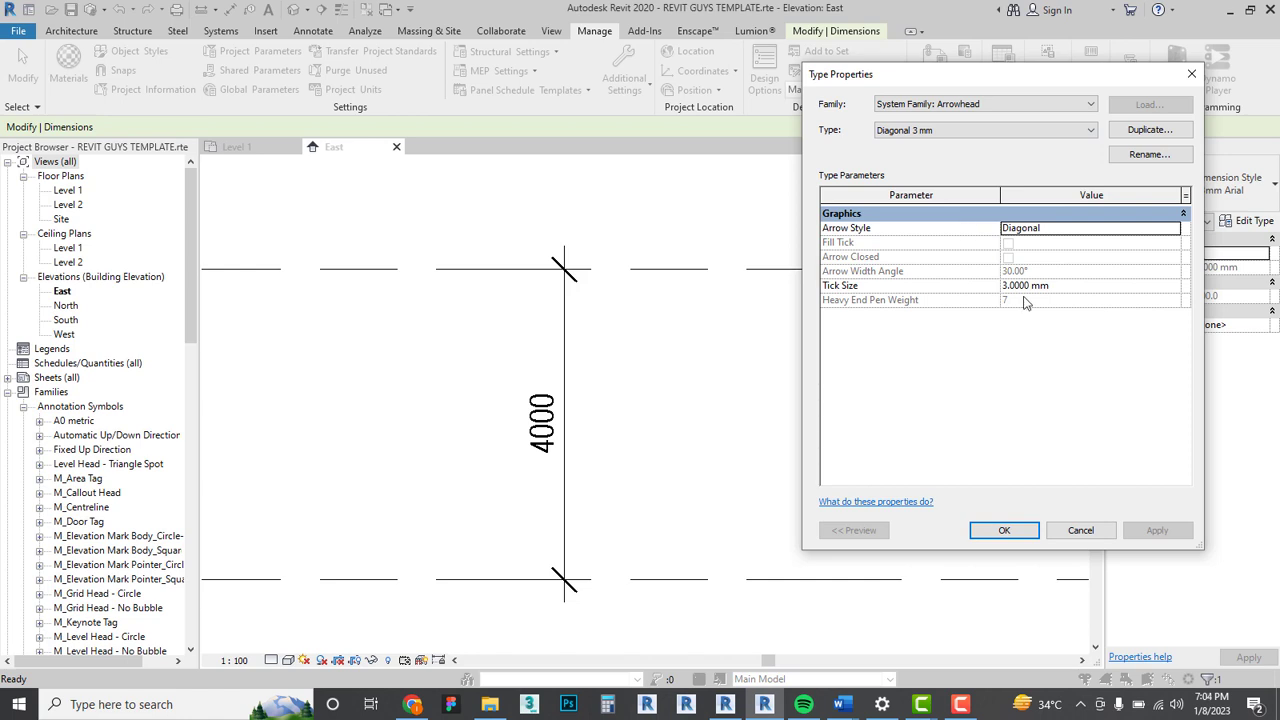
click(1071, 286)
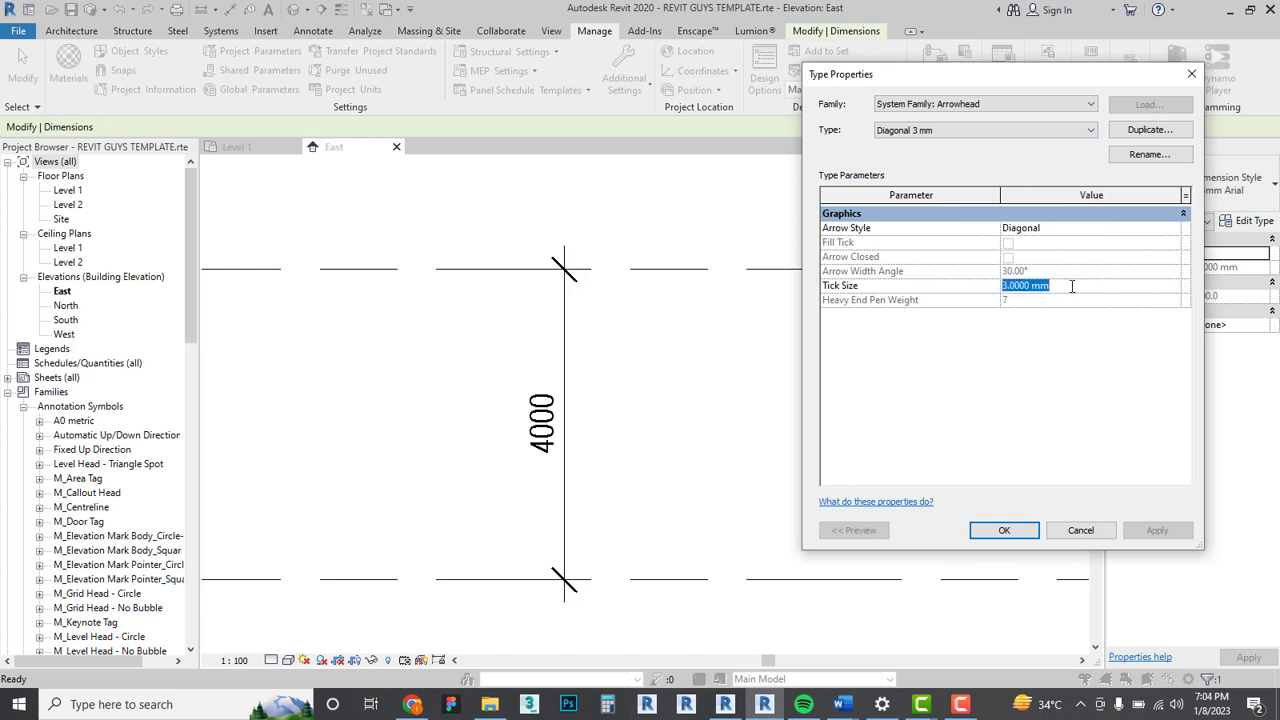
text(1)
click(1004, 530)
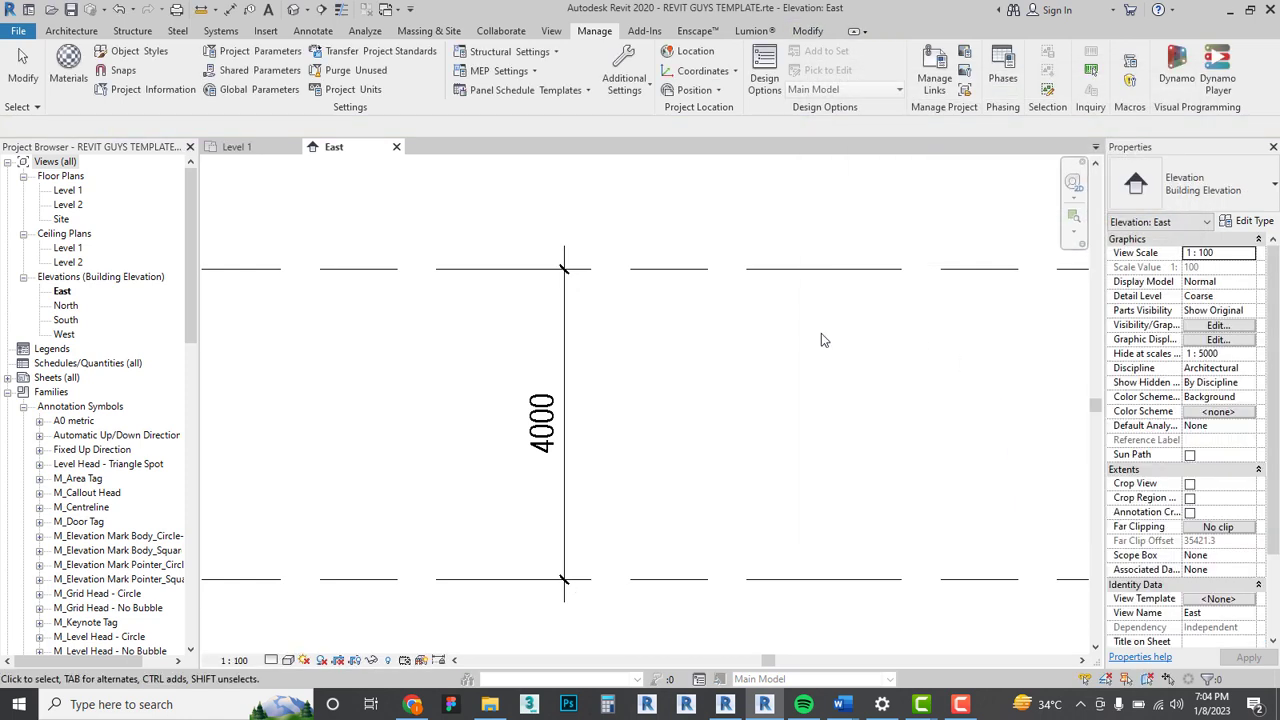
Zoom to and select the 4000 dimension, then bring up its Linear - 3mm Arial type properties.
scroll(545, 245, up, 5)
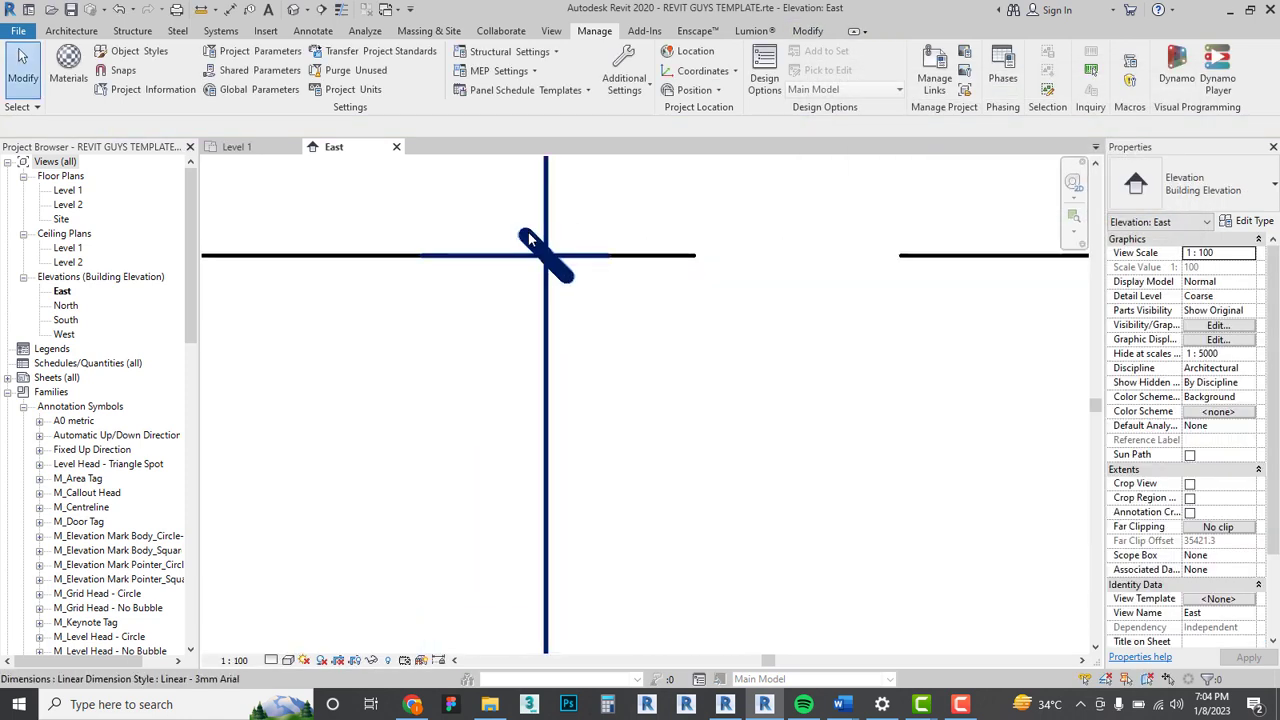
scroll(580, 270, down, 4)
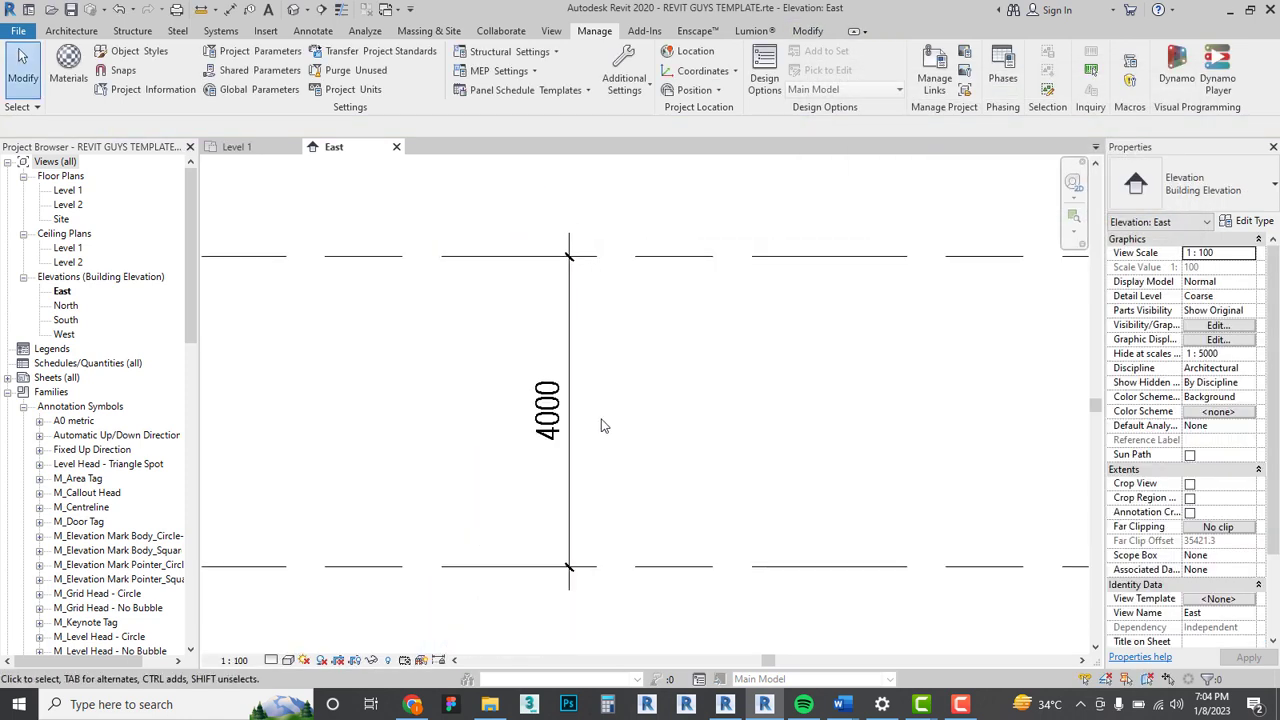
scroll(572, 258, up, 3)
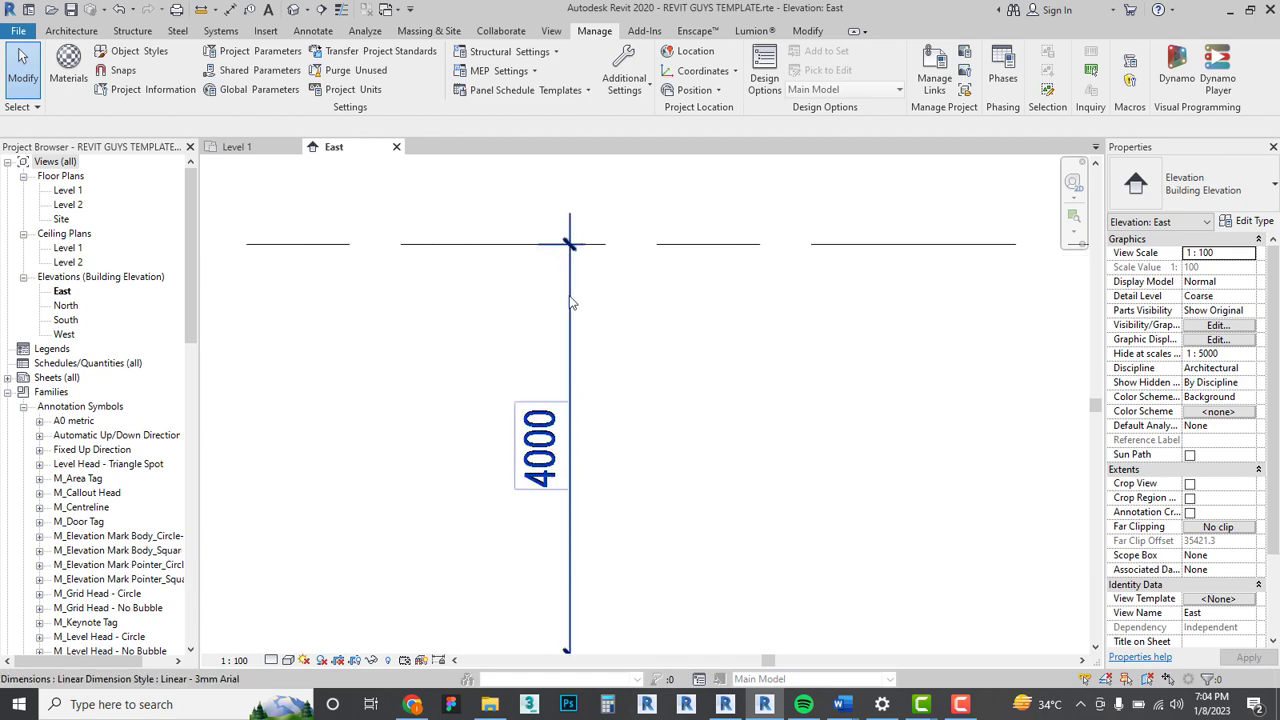
click(566, 228)
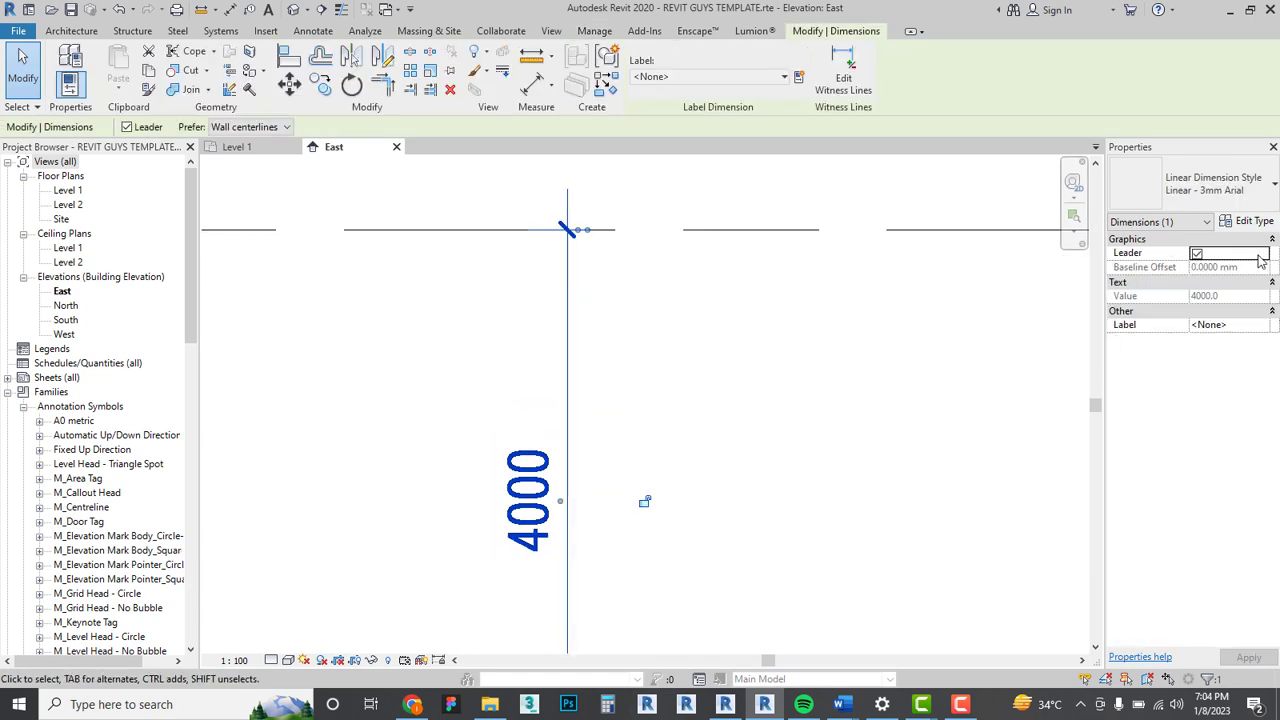
click(1250, 221)
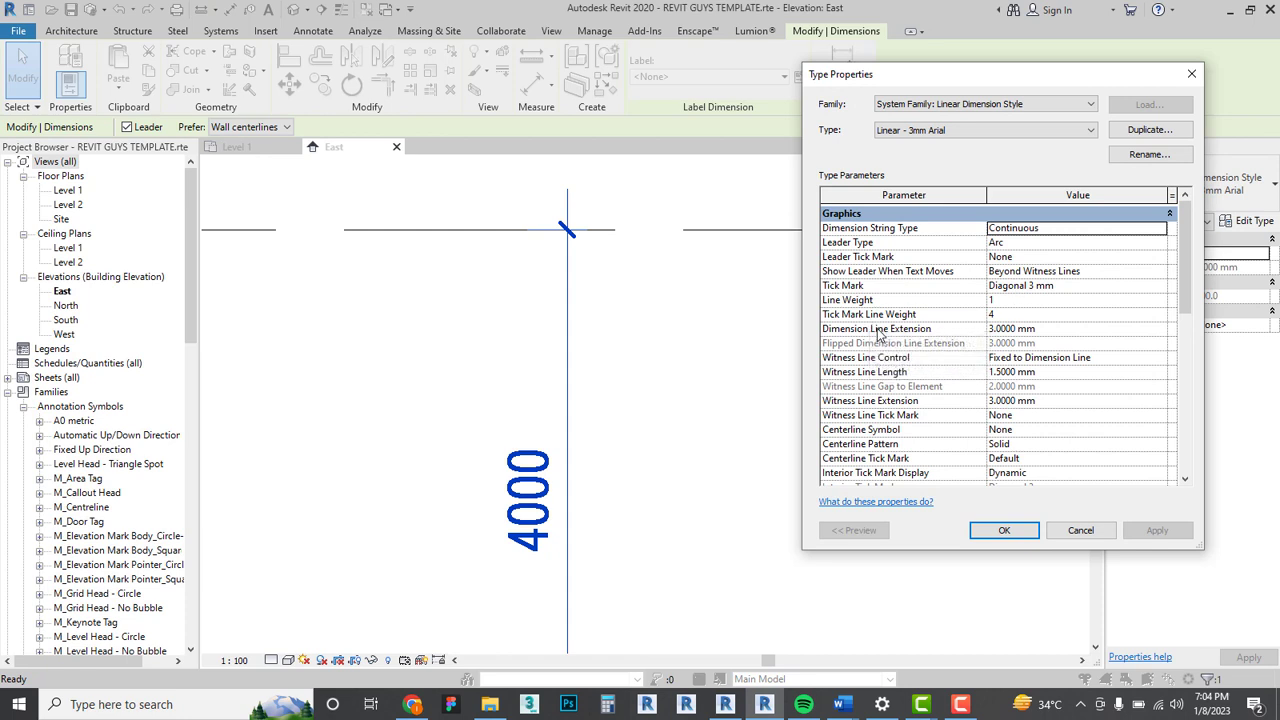
Preview Arrow Open 90 Degree 1.25mm and Arrow 30 Degree as the tick mark.
click(1155, 288)
click(1158, 286)
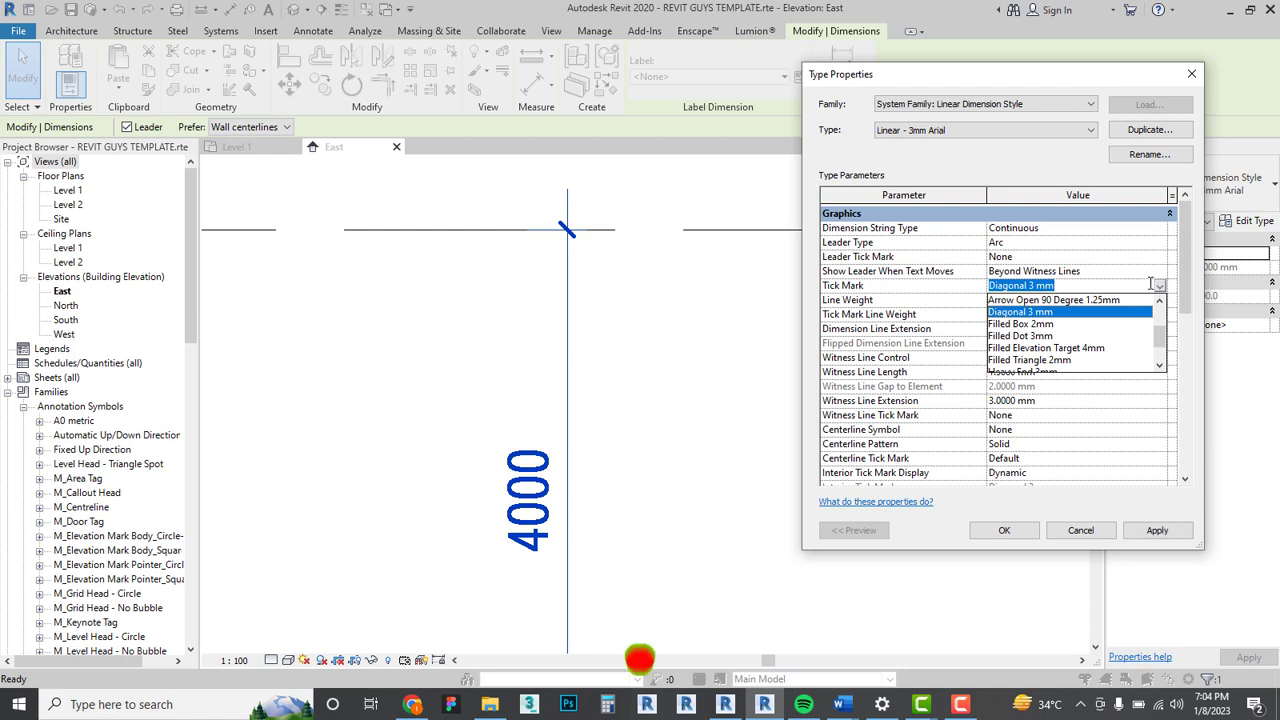
click(1096, 300)
click(1160, 531)
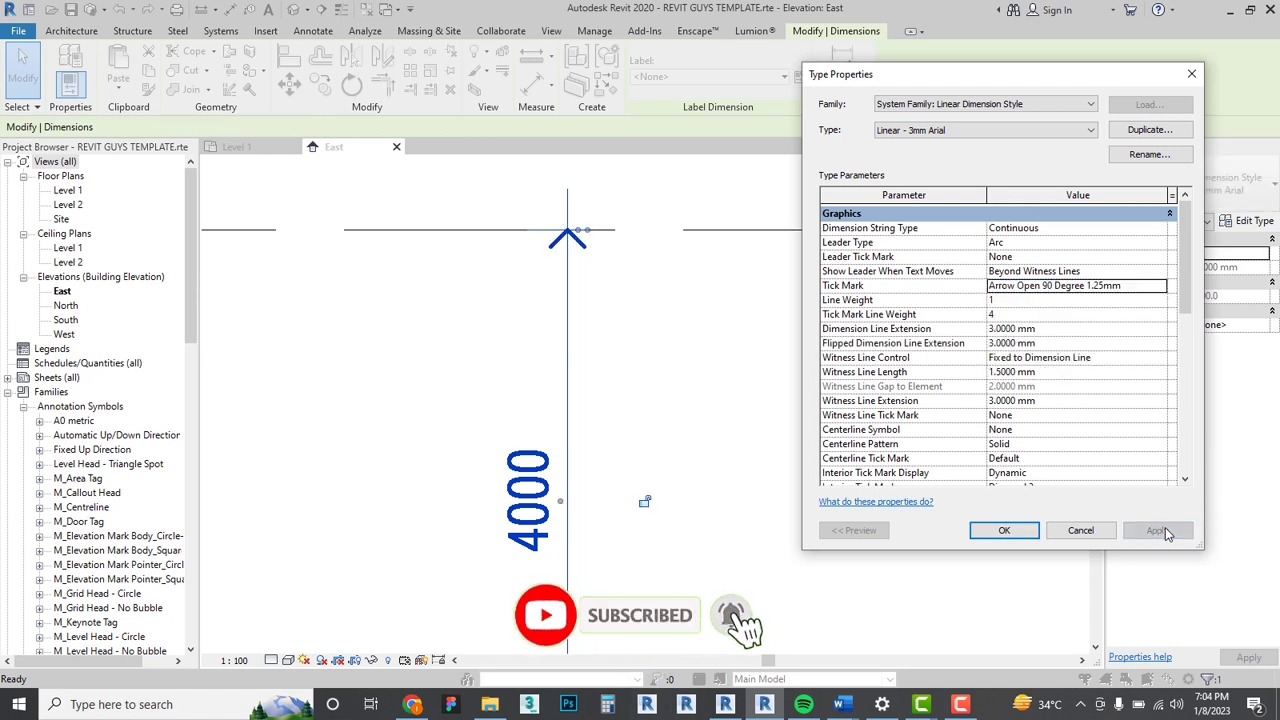
click(1161, 288)
click(1040, 313)
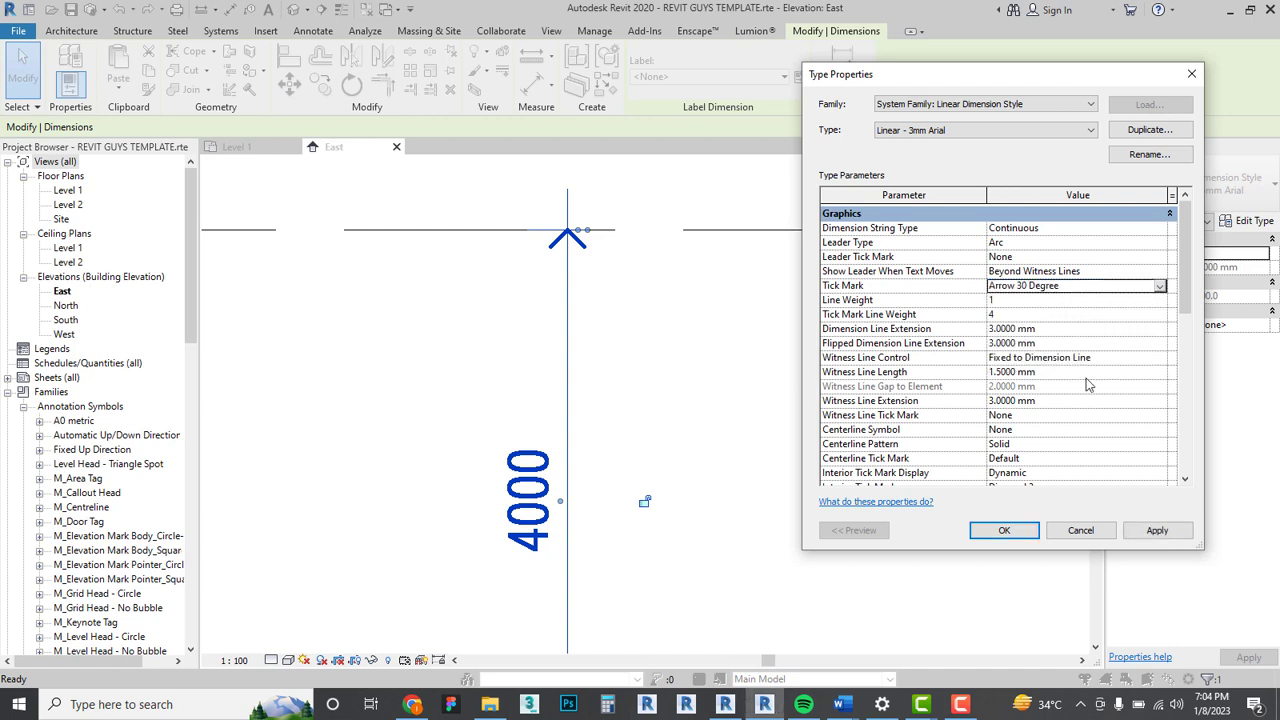
click(1155, 530)
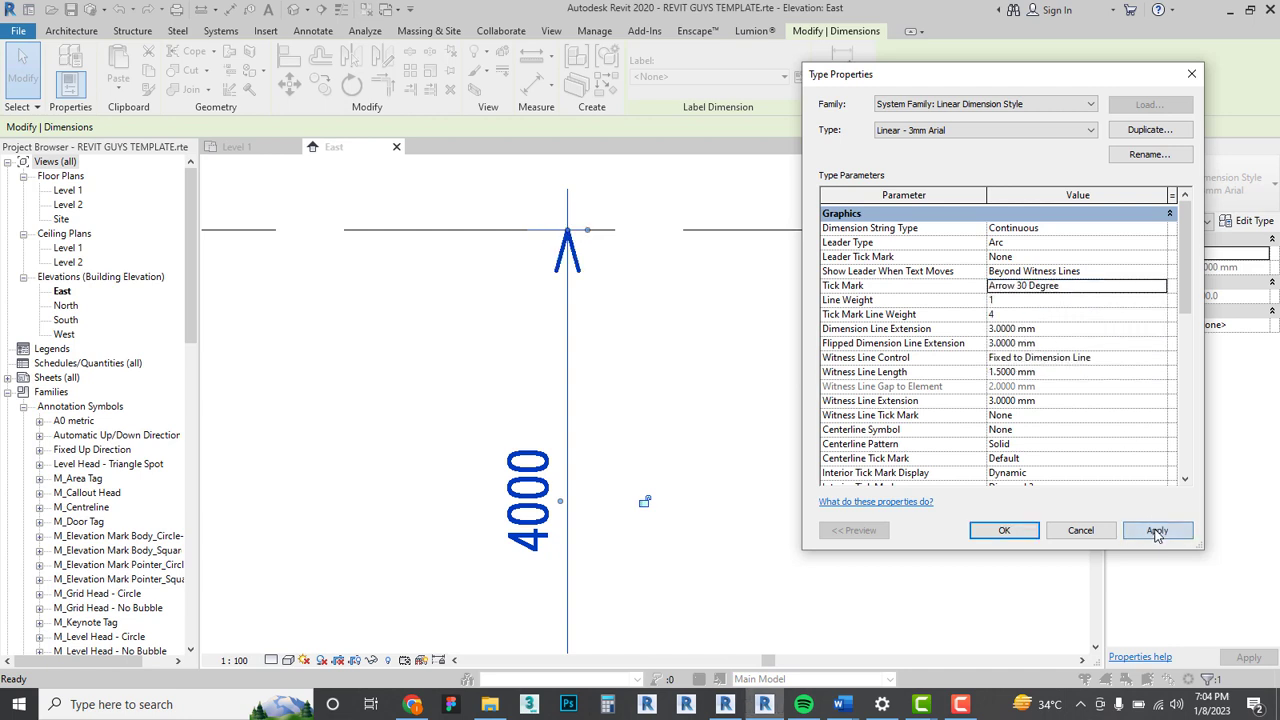
Switch the tick mark back to Diagonal 3 mm and apply it.
click(1161, 287)
scroll(1108, 320, down, 2)
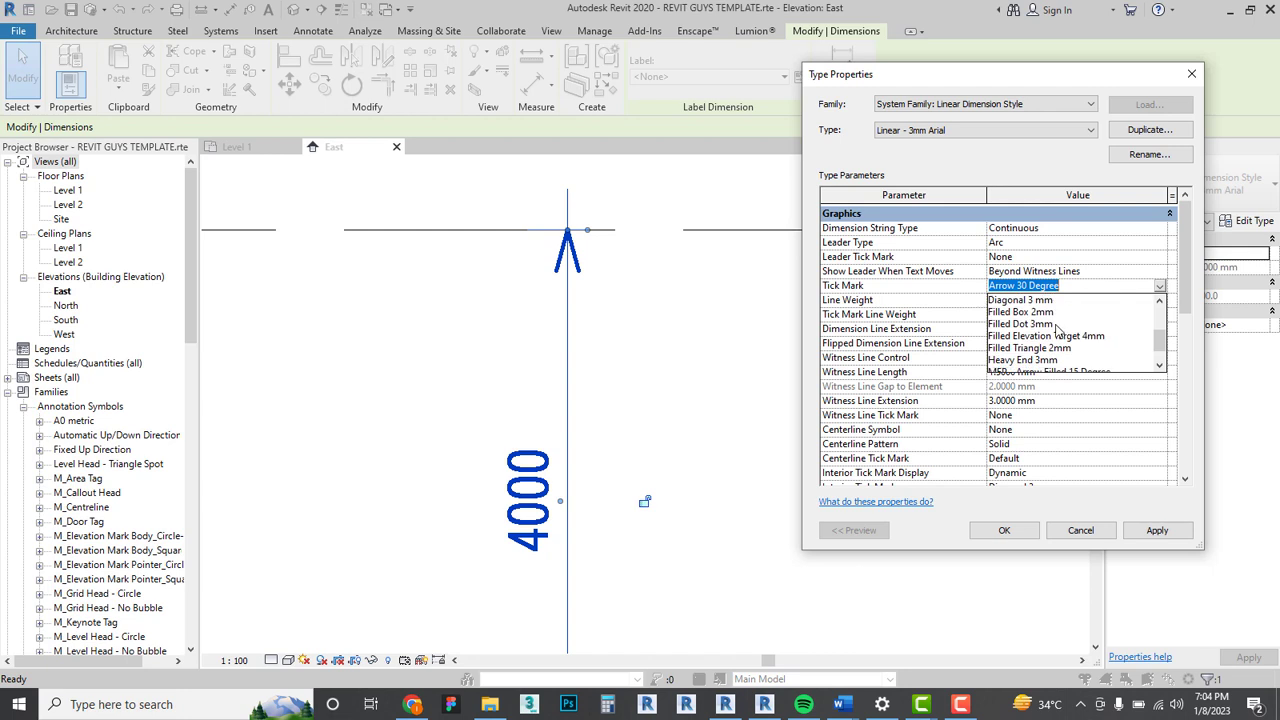
scroll(1033, 337, up, 1)
click(1031, 337)
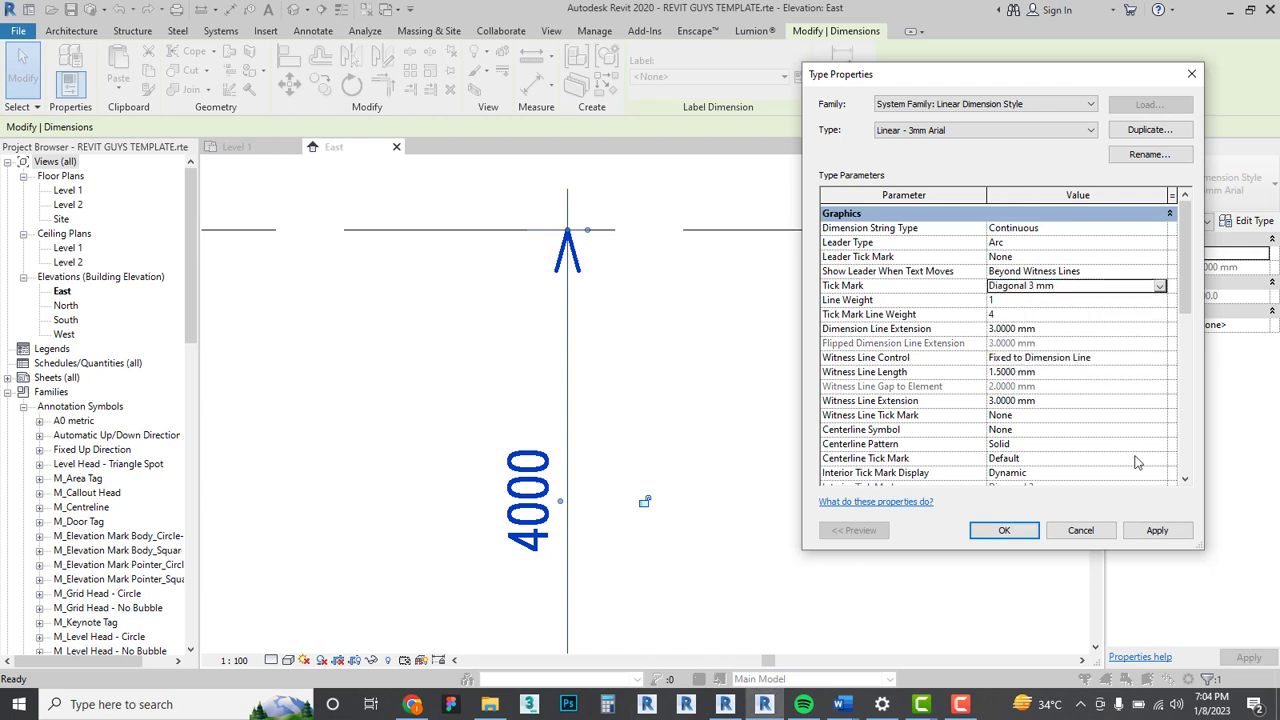
click(1157, 530)
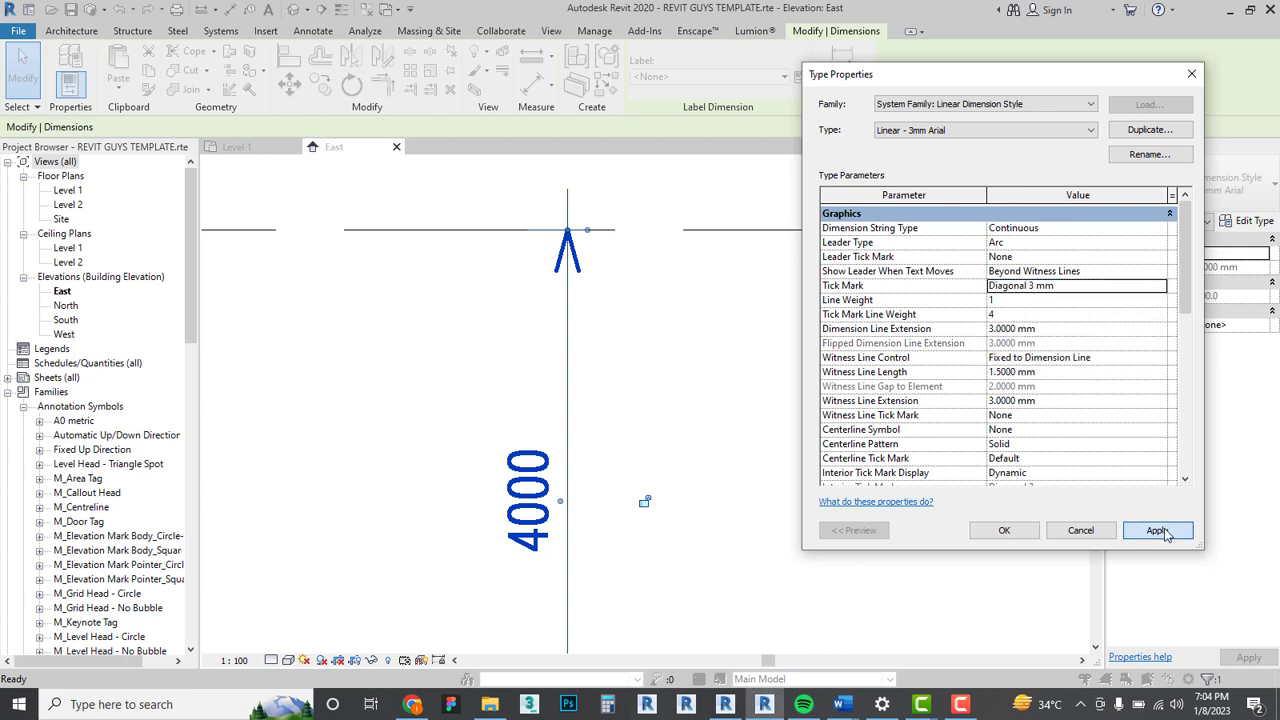
Preview Filled Dot 3mm as the tick mark, then restore Diagonal 3 mm.
click(1155, 291)
click(1159, 286)
scroll(1066, 327, down, 1)
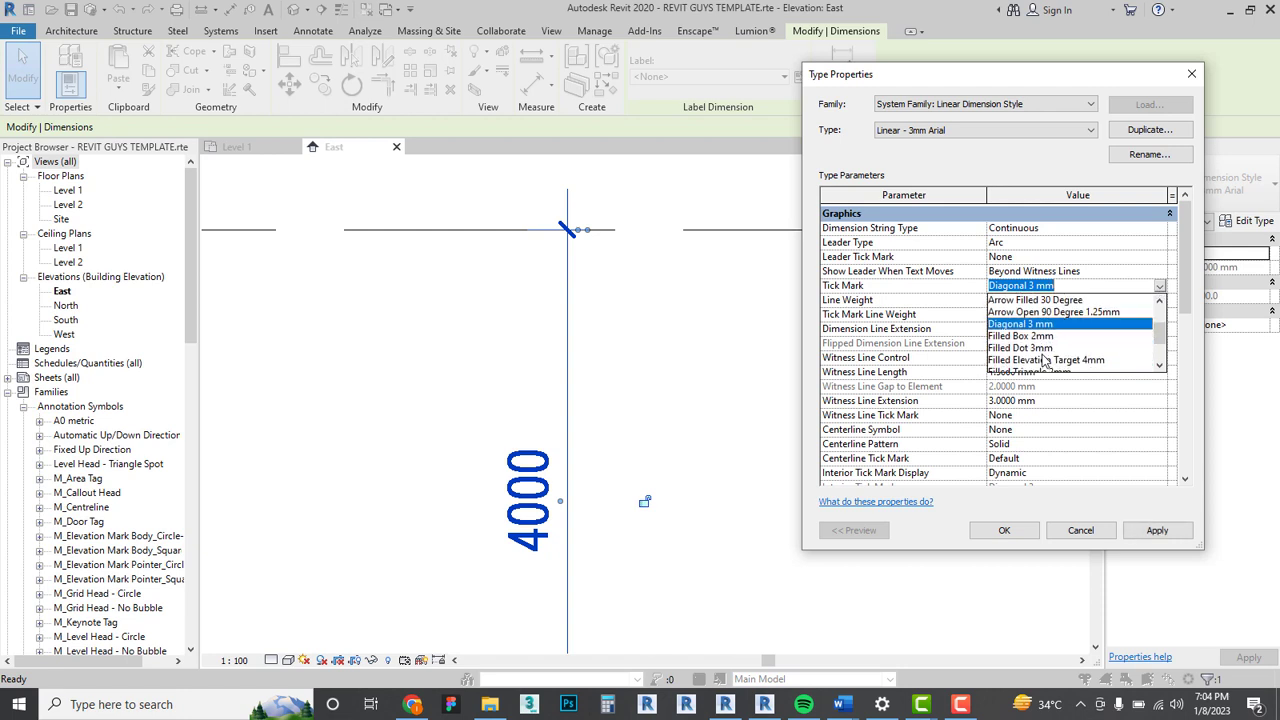
click(1030, 348)
click(1174, 534)
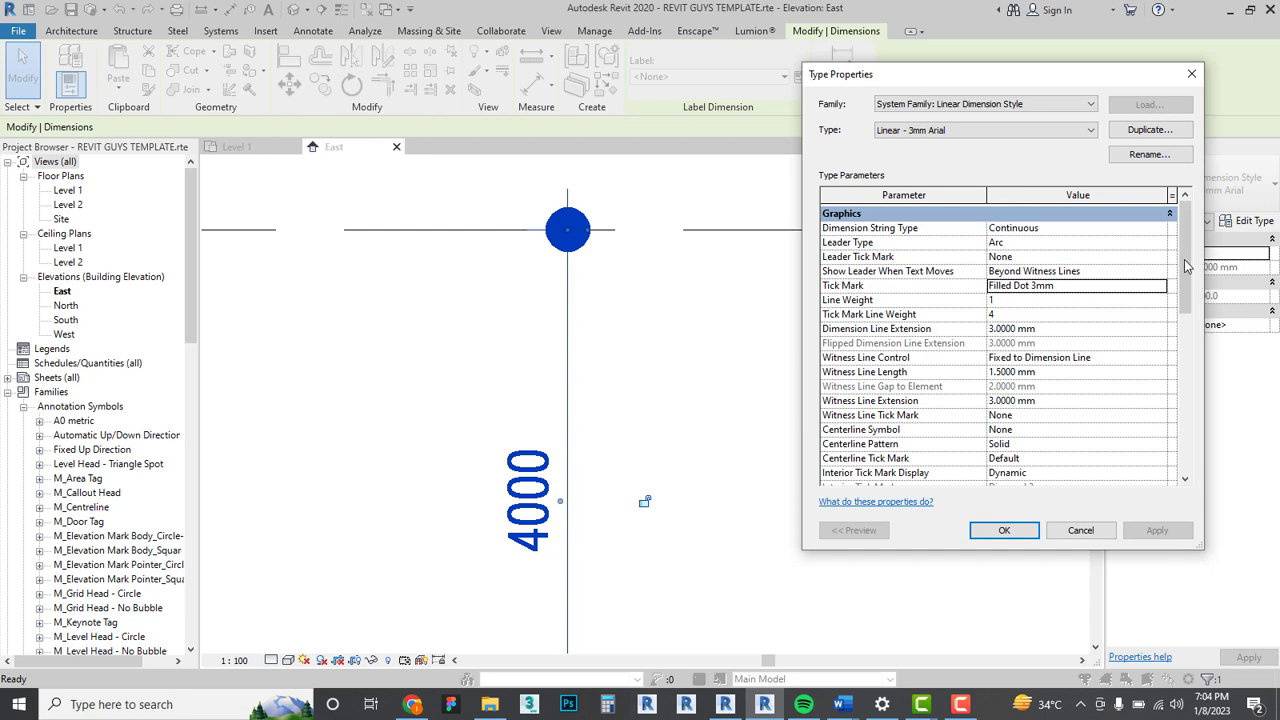
click(1160, 286)
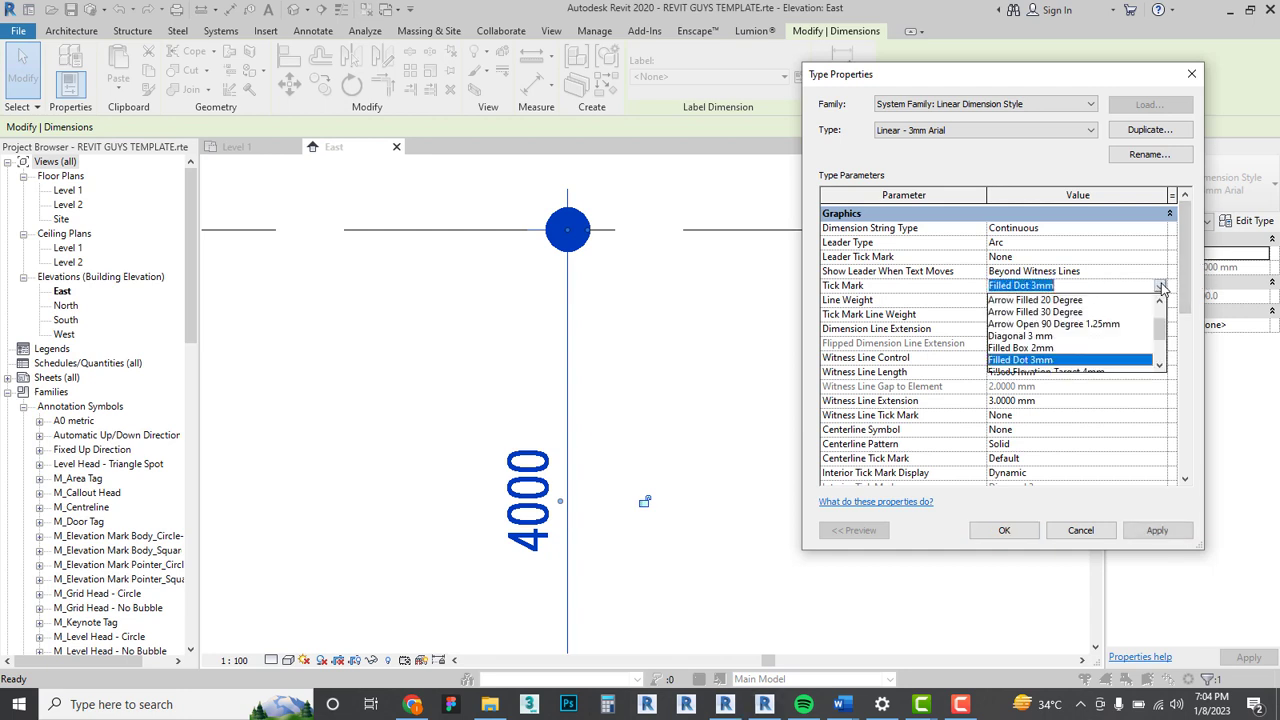
click(1030, 336)
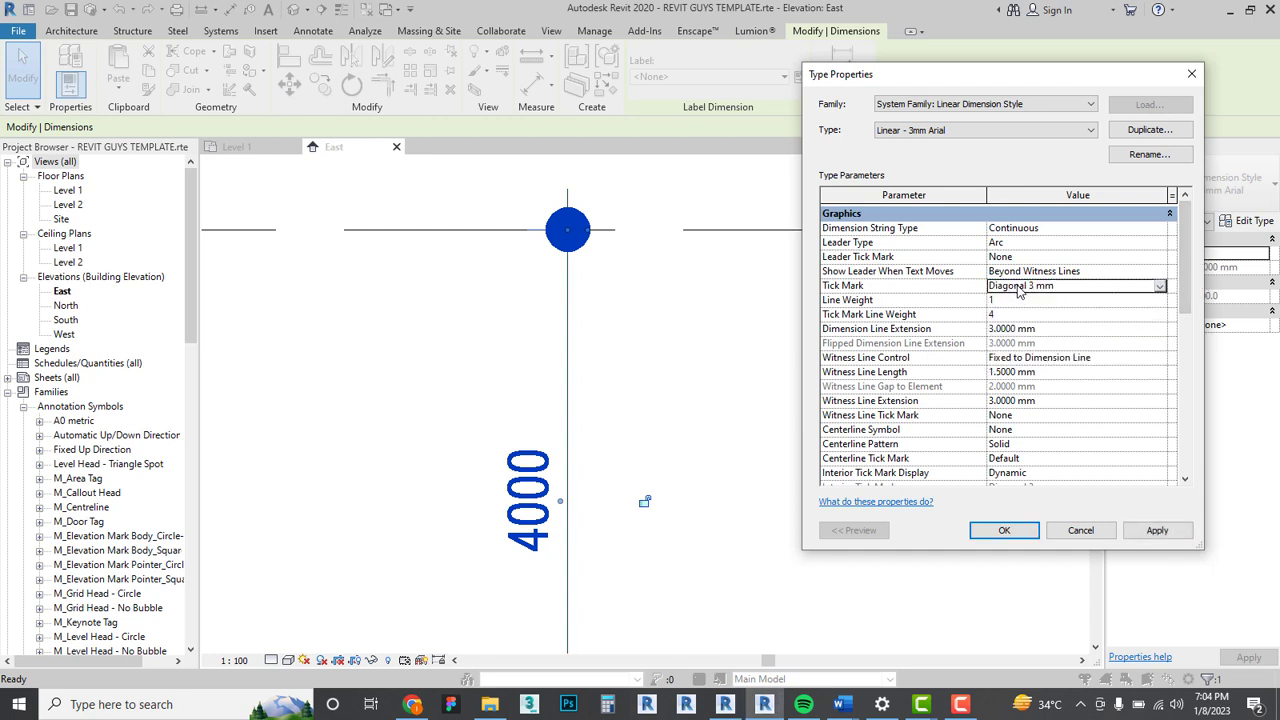
click(1176, 532)
Set the tick mark line weight to 5 and accept the dimension style.
click(1005, 315)
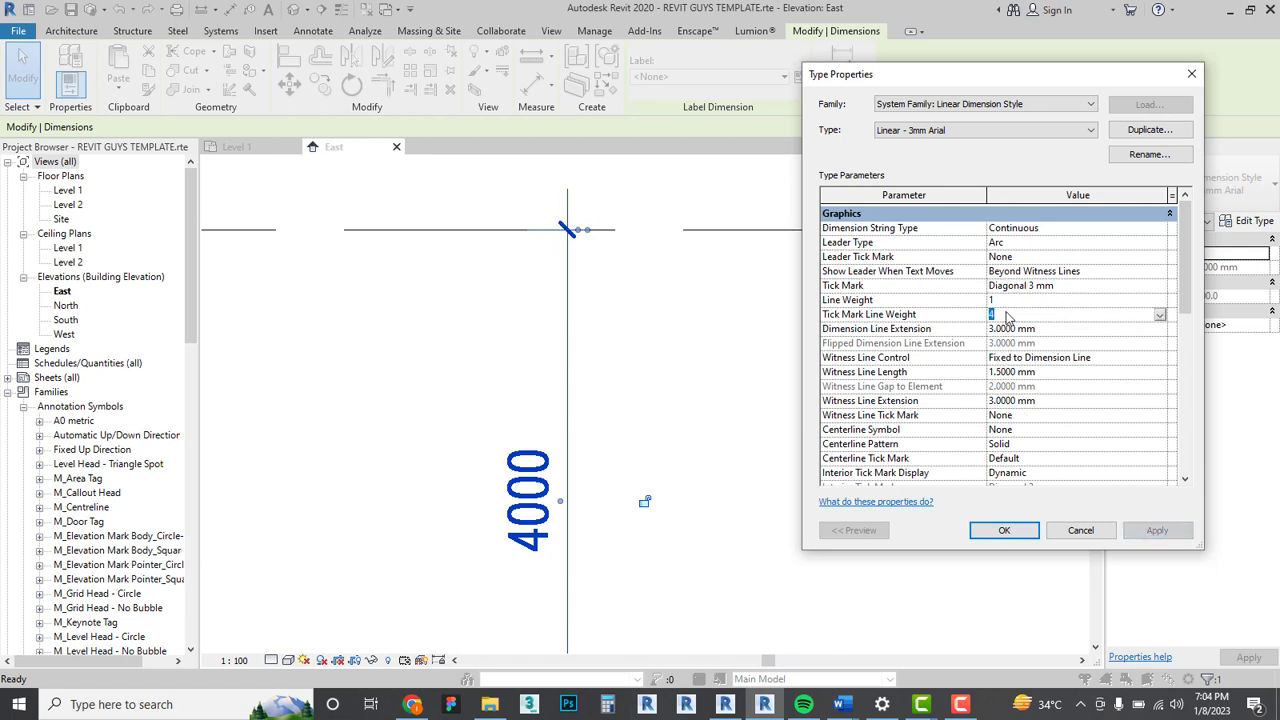
text(5)
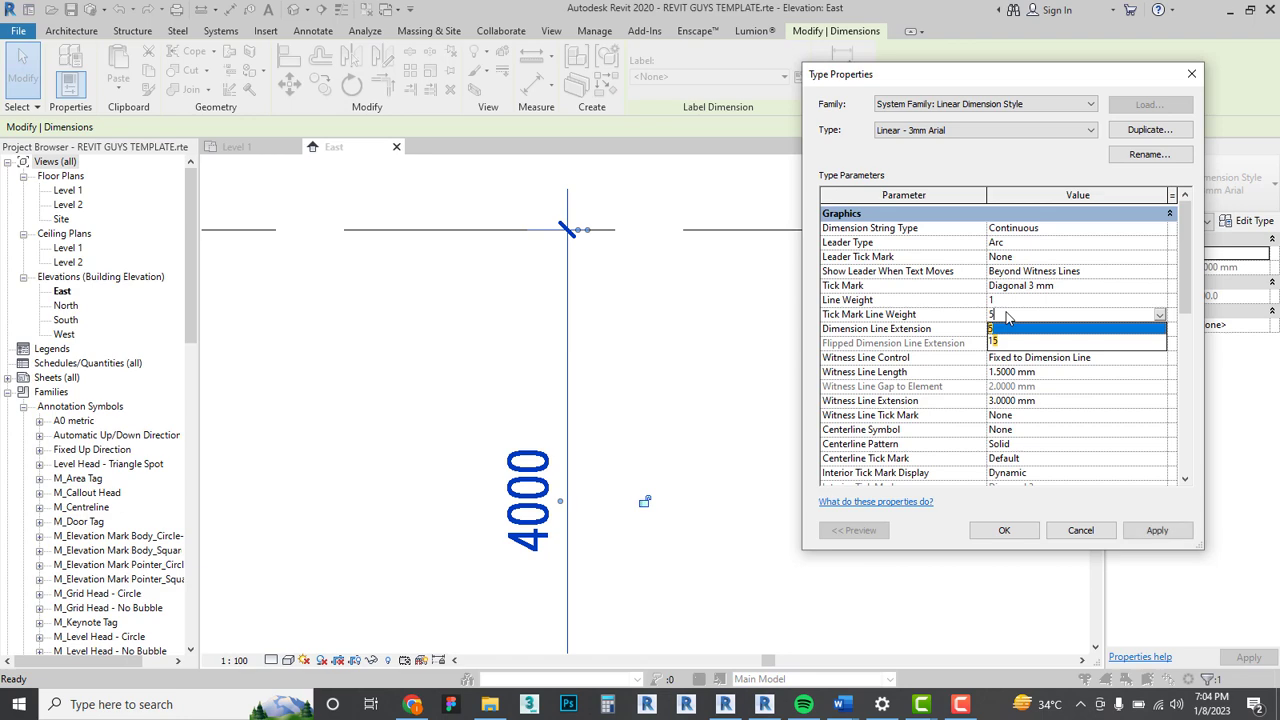
click(1188, 532)
click(1010, 532)
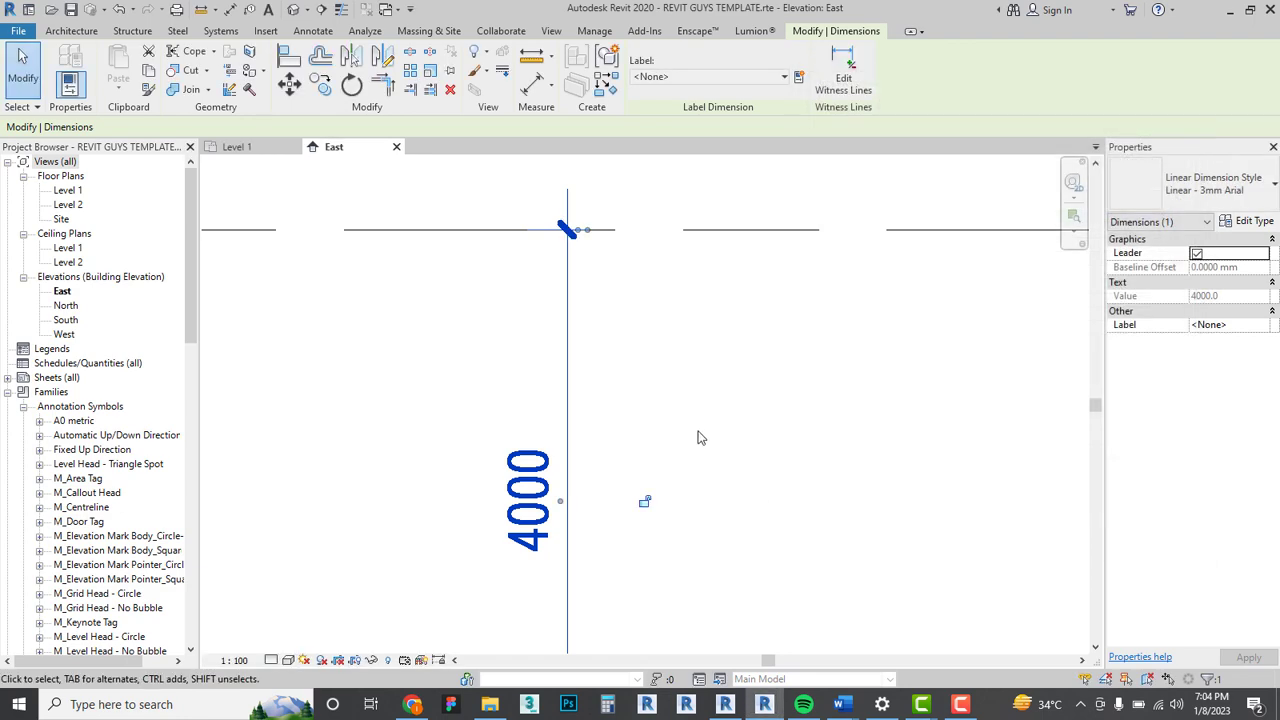
click(703, 437)
scroll(705, 438, down, 2)
scroll(705, 438, down, 2)
scroll(710, 550, up, 2)
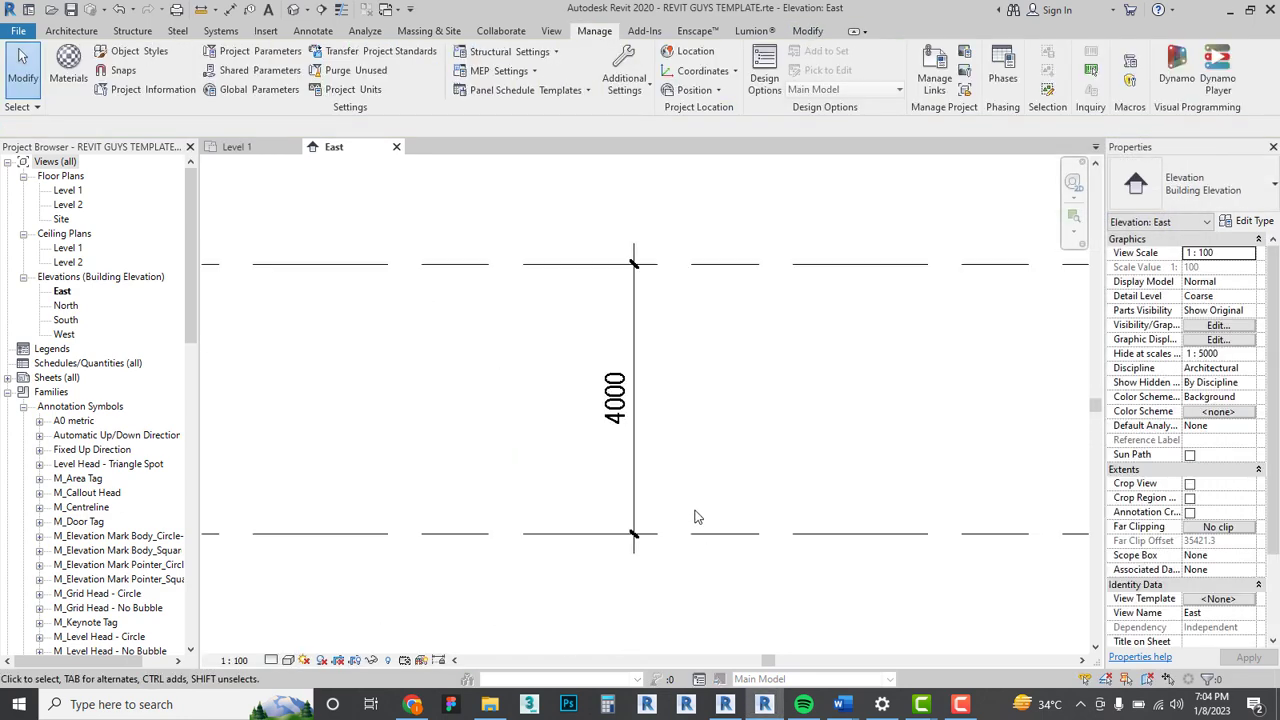
scroll(697, 517, up, 2)
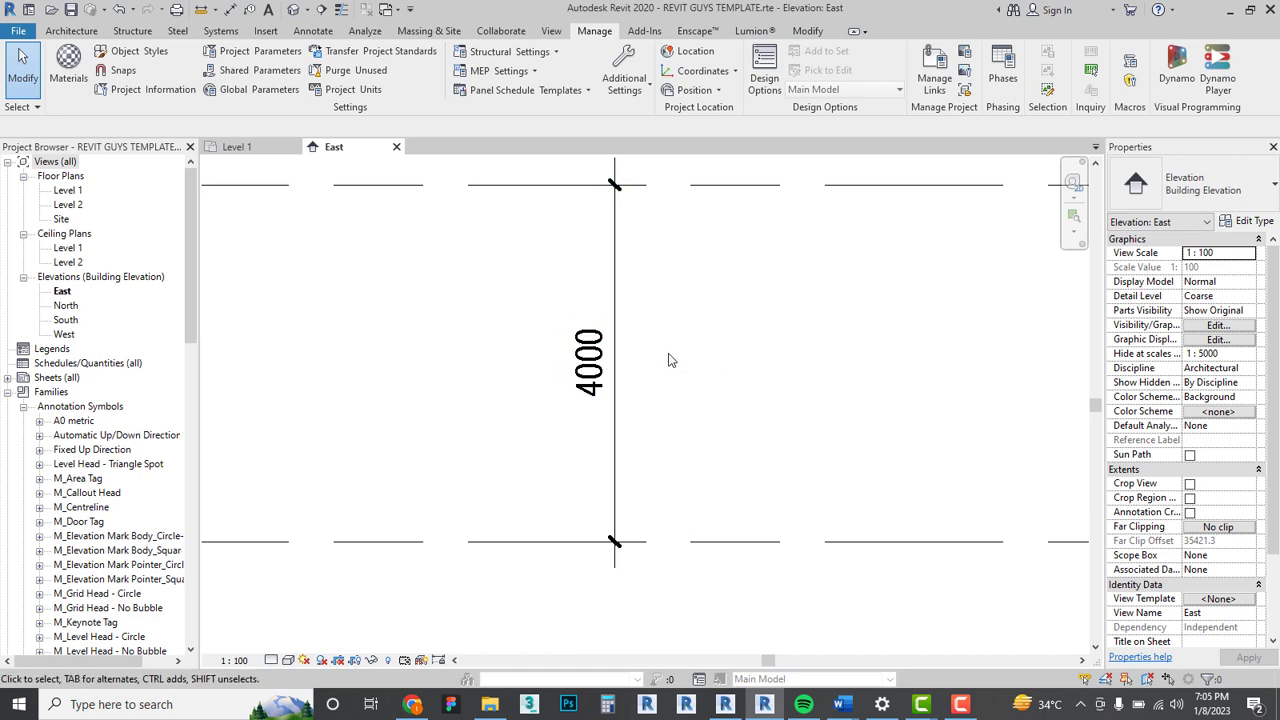
scroll(700, 380, down, 2)
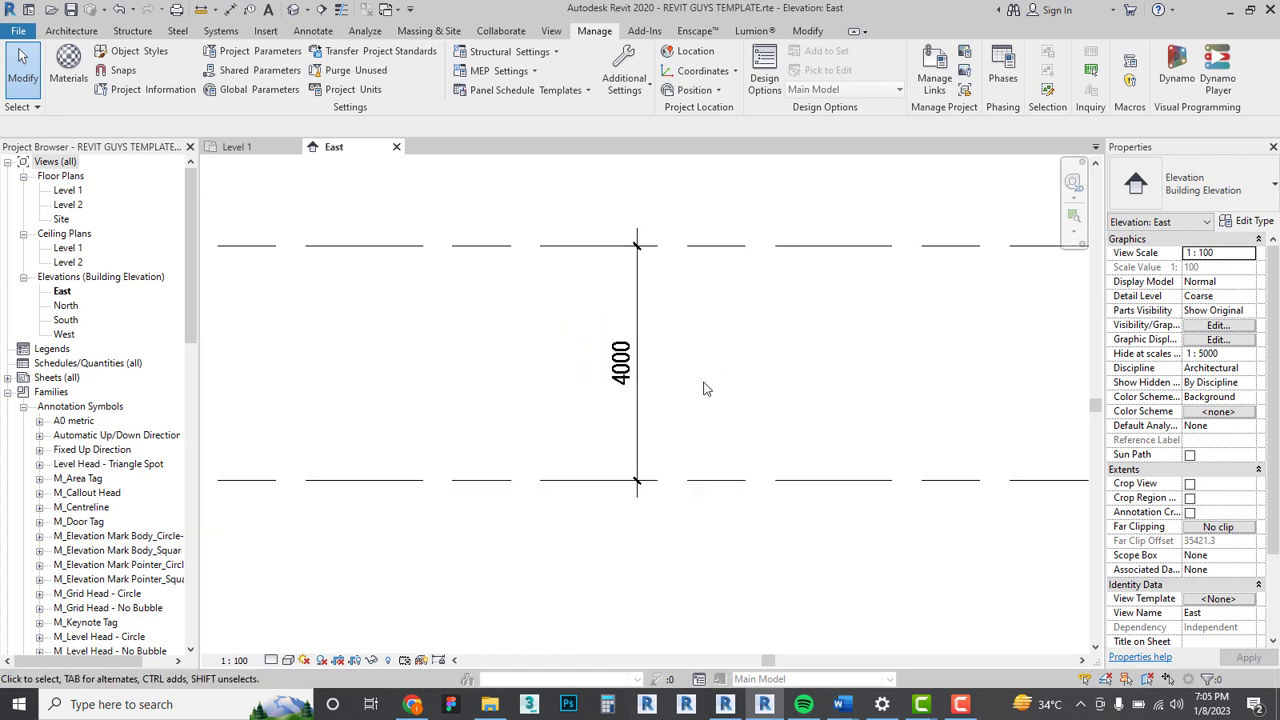